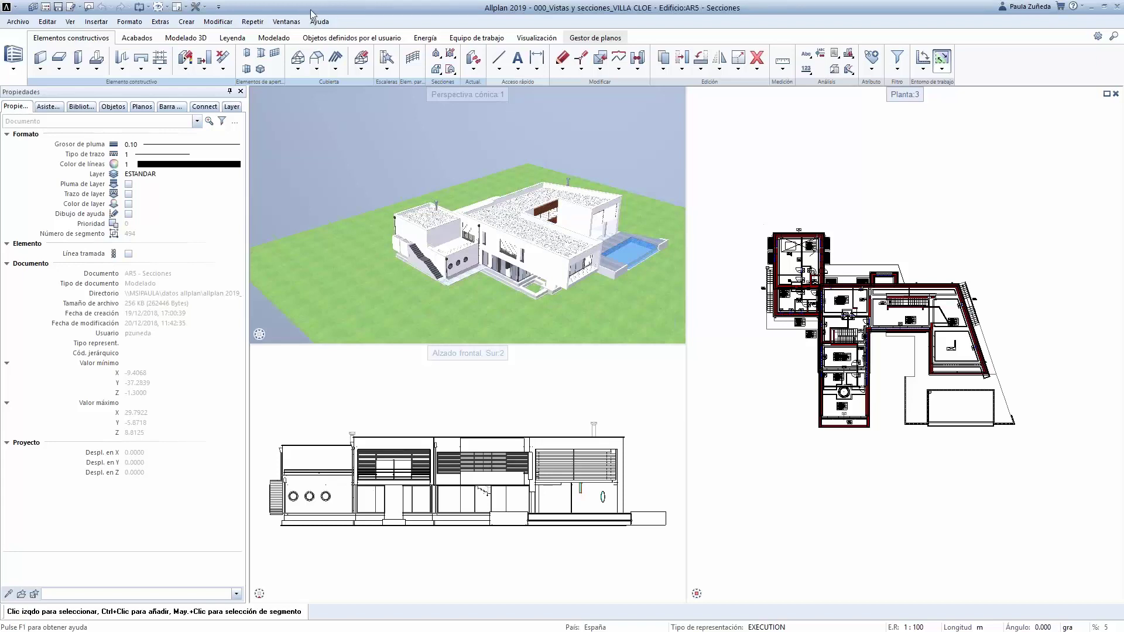
# Open the project's building structure and examine the drawing files listed under the Entorno and Edificio levels
pyautogui.click(58, 7)
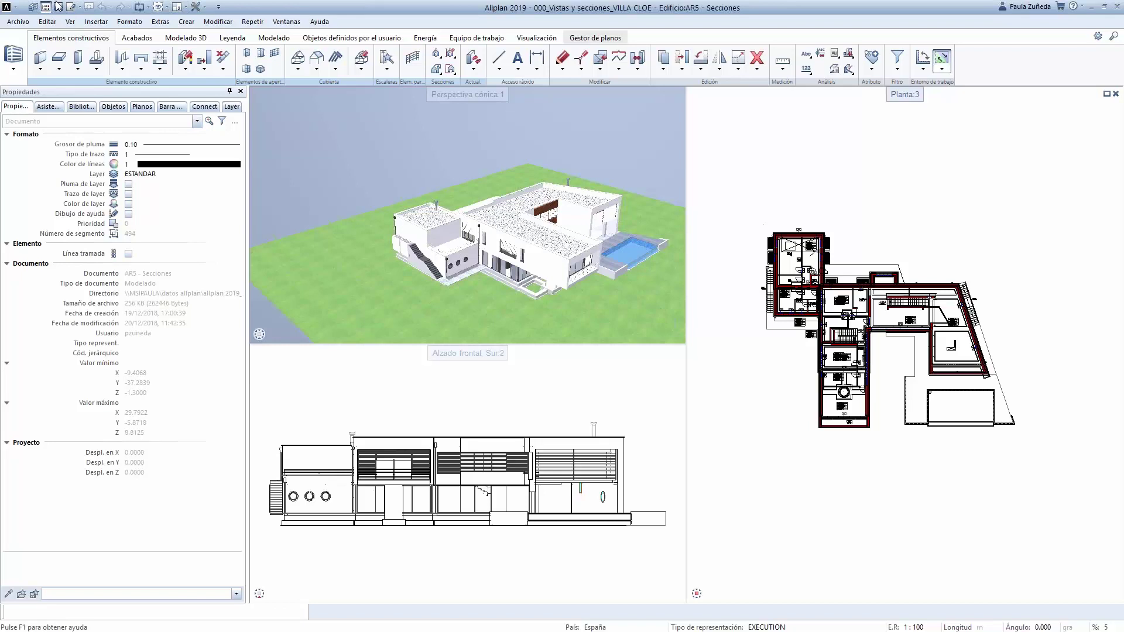
pyautogui.click(45, 7)
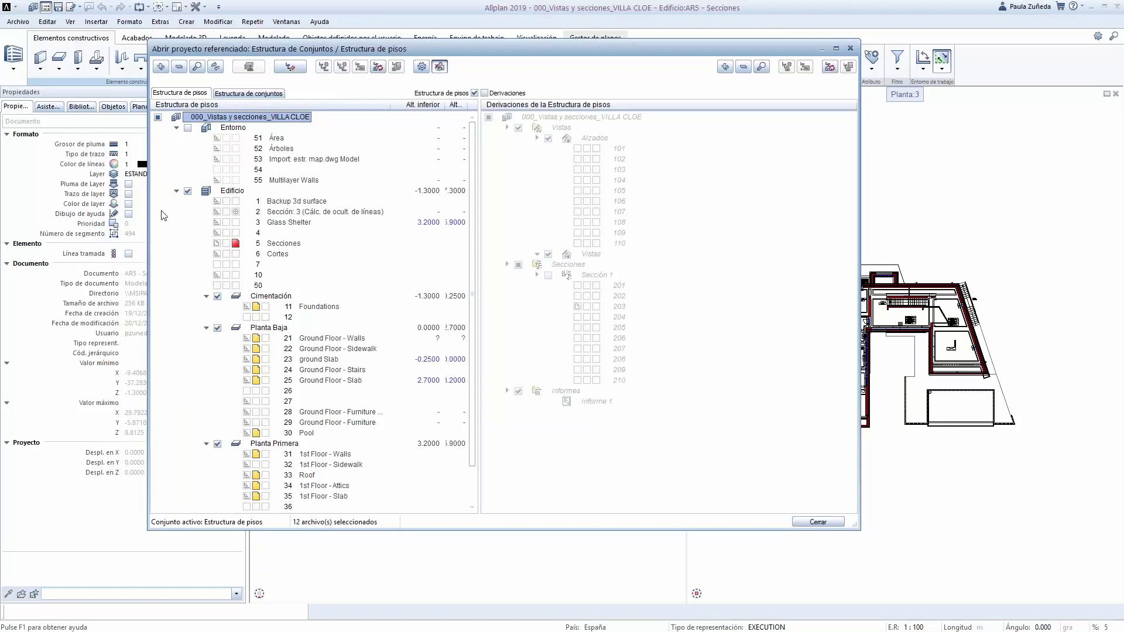
pyautogui.click(176, 191)
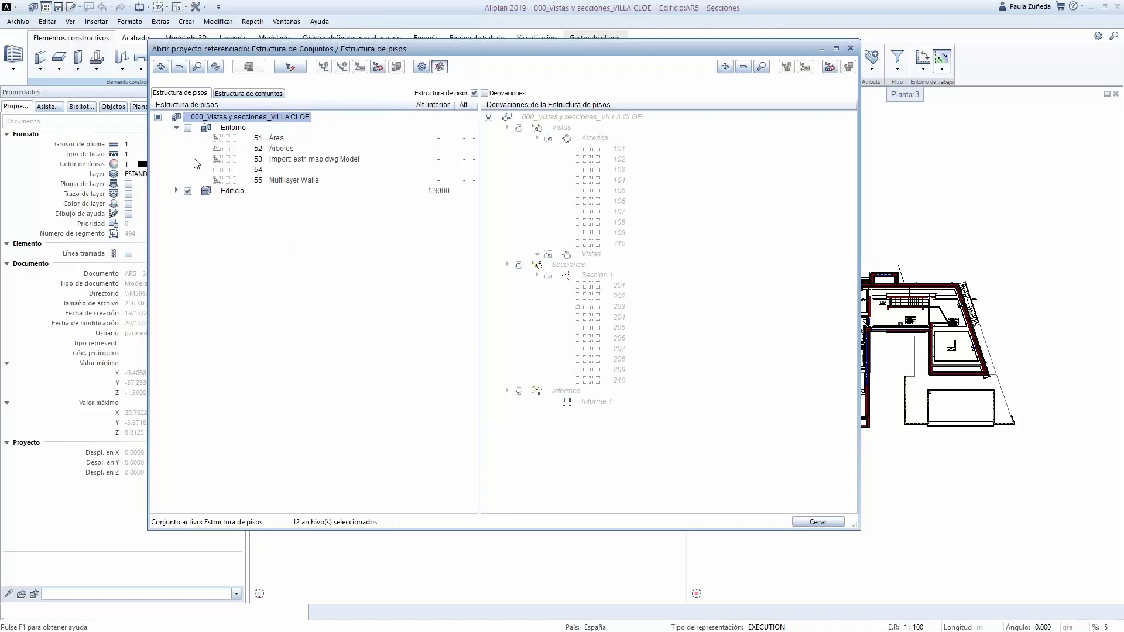
pyautogui.click(176, 191)
pyautogui.scroll(2, 325, 439)
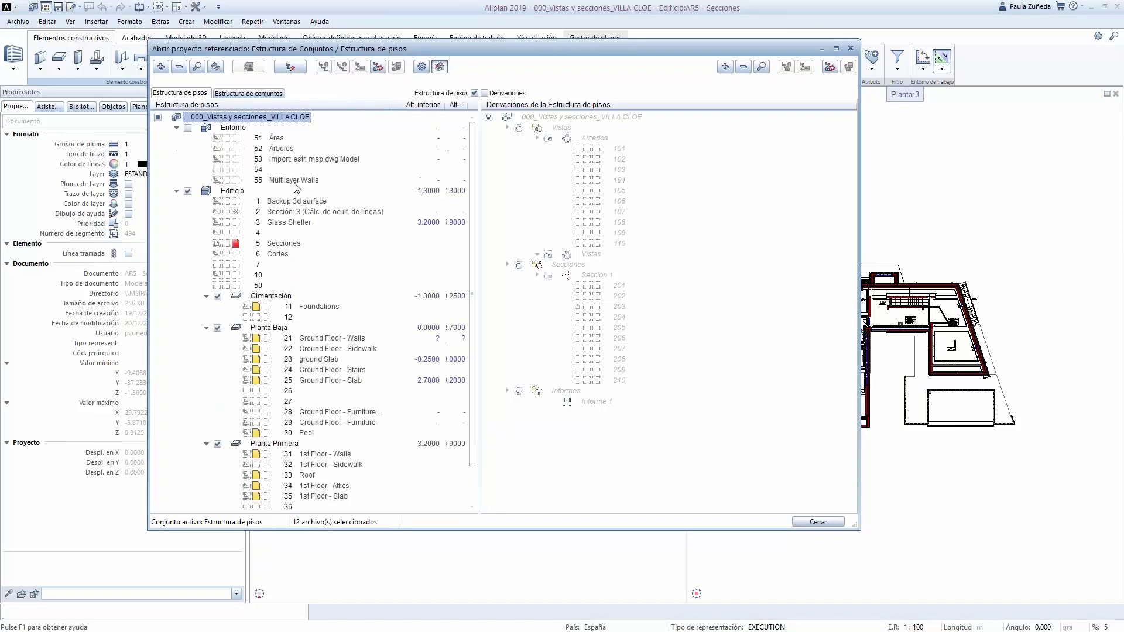
pyautogui.scroll(-2, 326, 450)
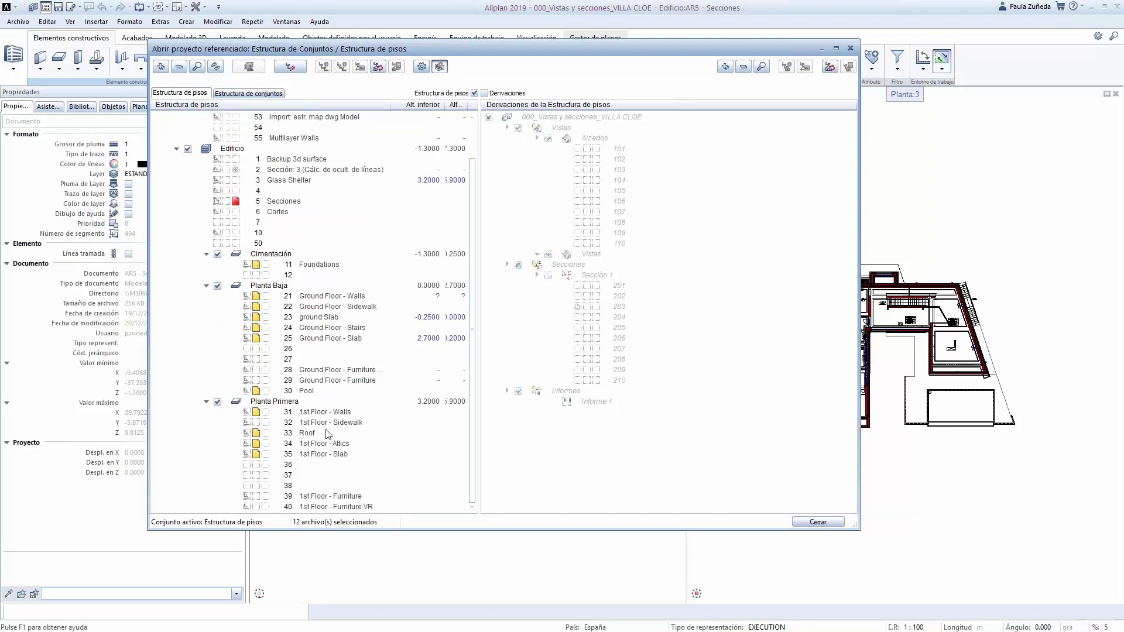
pyautogui.scroll(2, 316, 410)
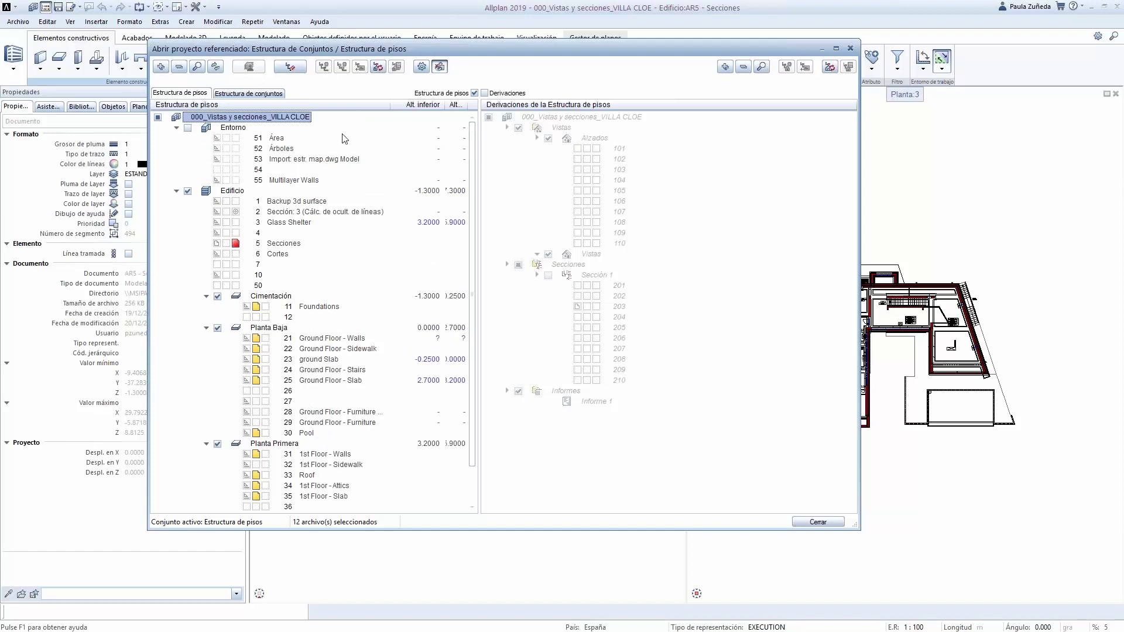
pyautogui.scroll(-2, 316, 451)
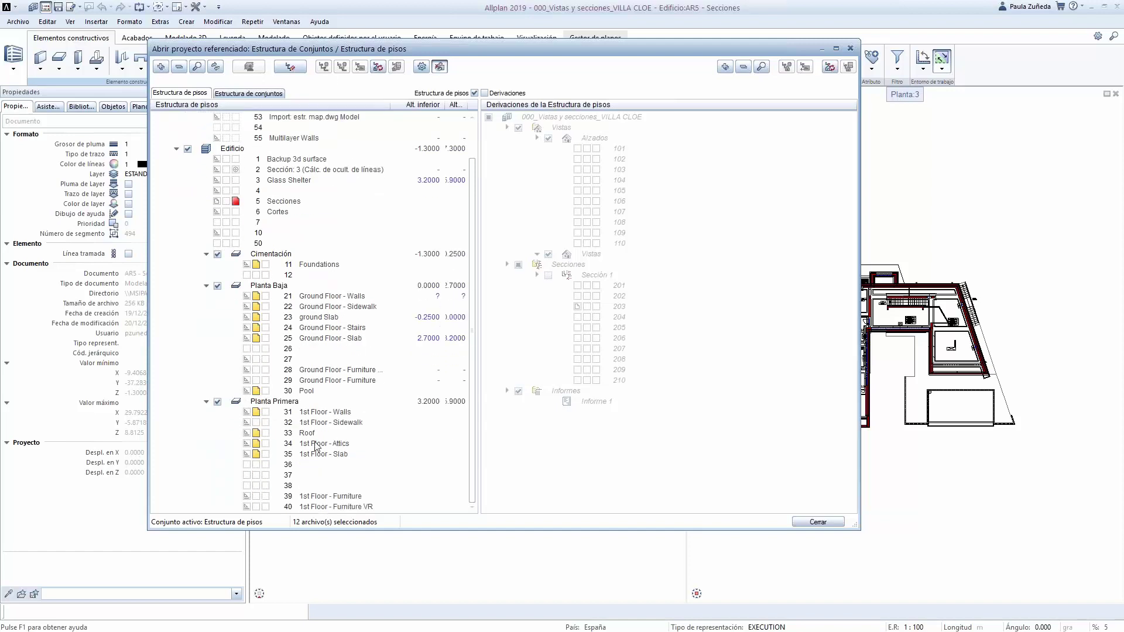
pyautogui.scroll(2, 317, 449)
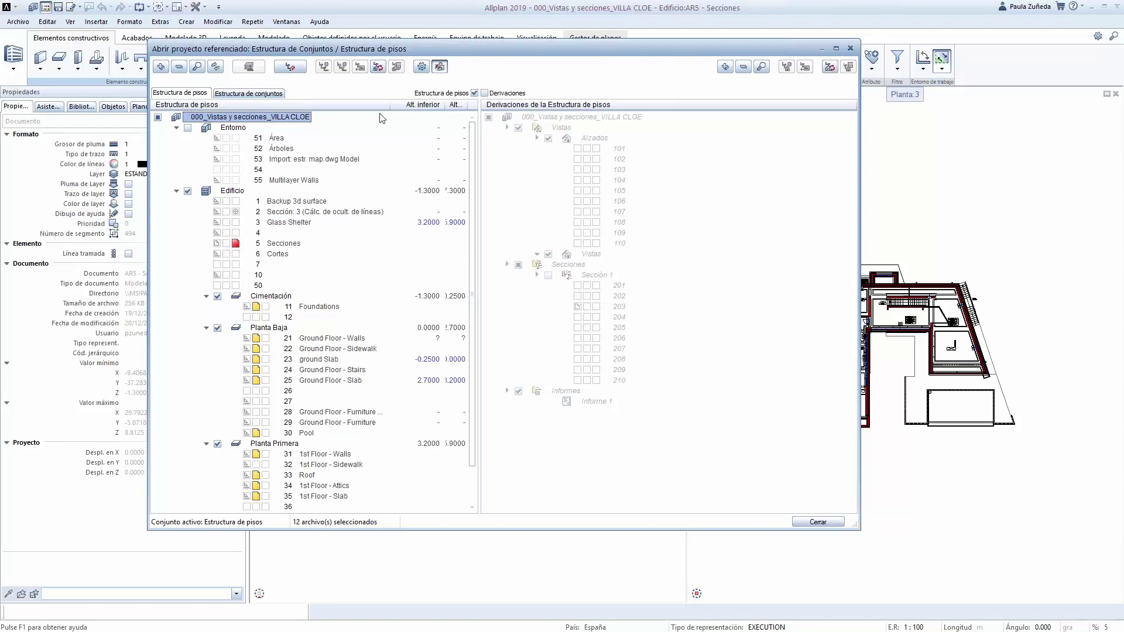
# Expand the Vistas level under Alzados in the derivations of the building structure to view its drawing files
pyautogui.click(488, 95)
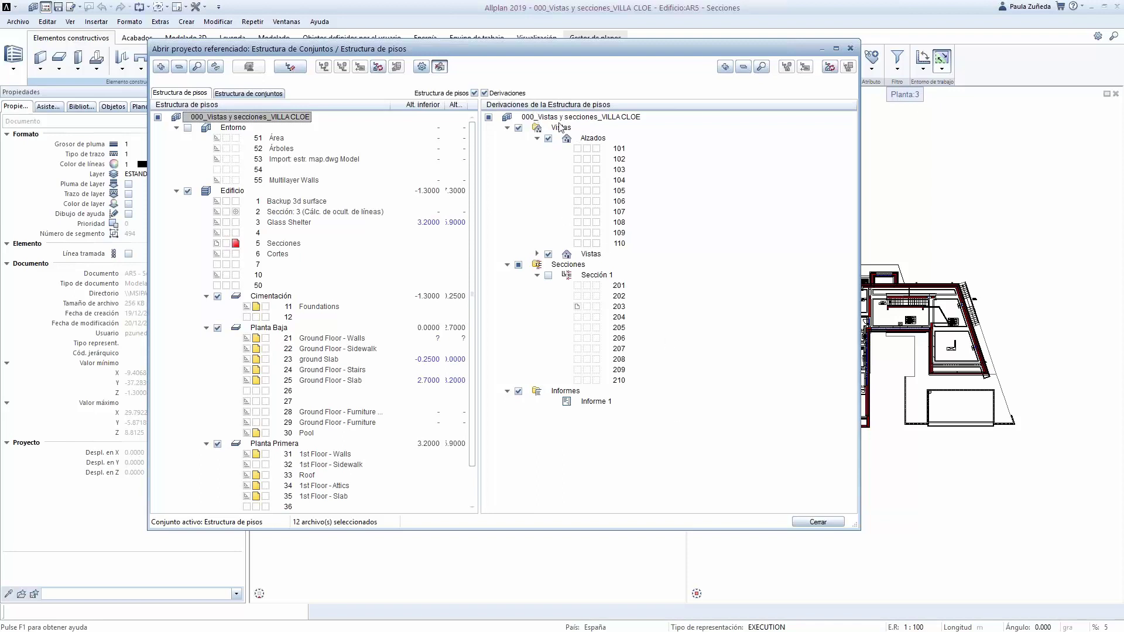
pyautogui.click(536, 254)
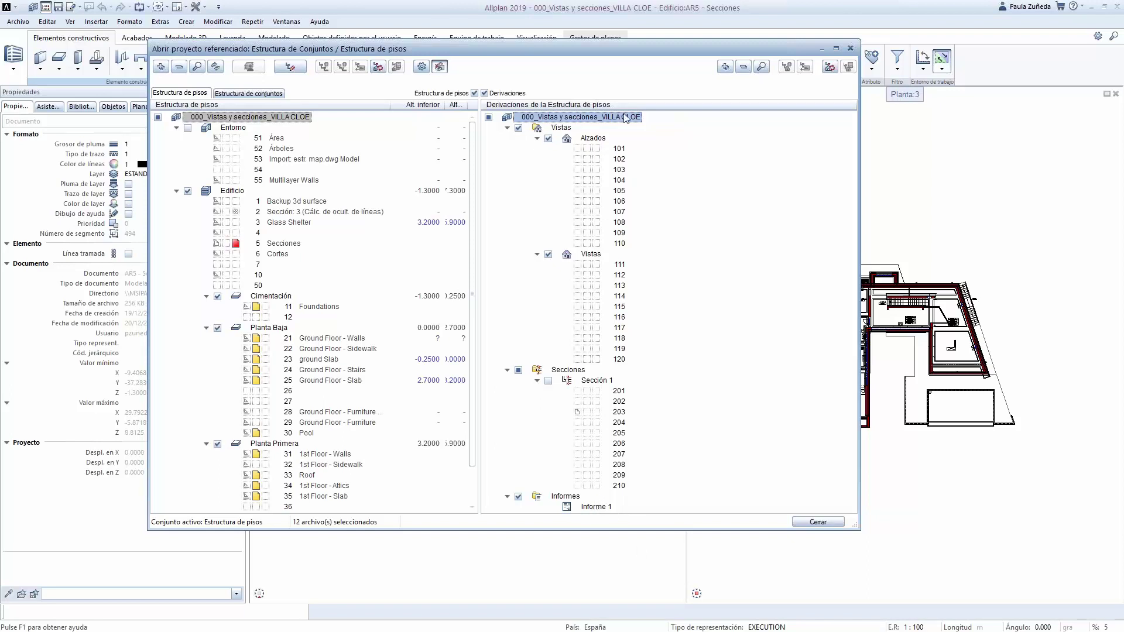
pyautogui.click(291, 67)
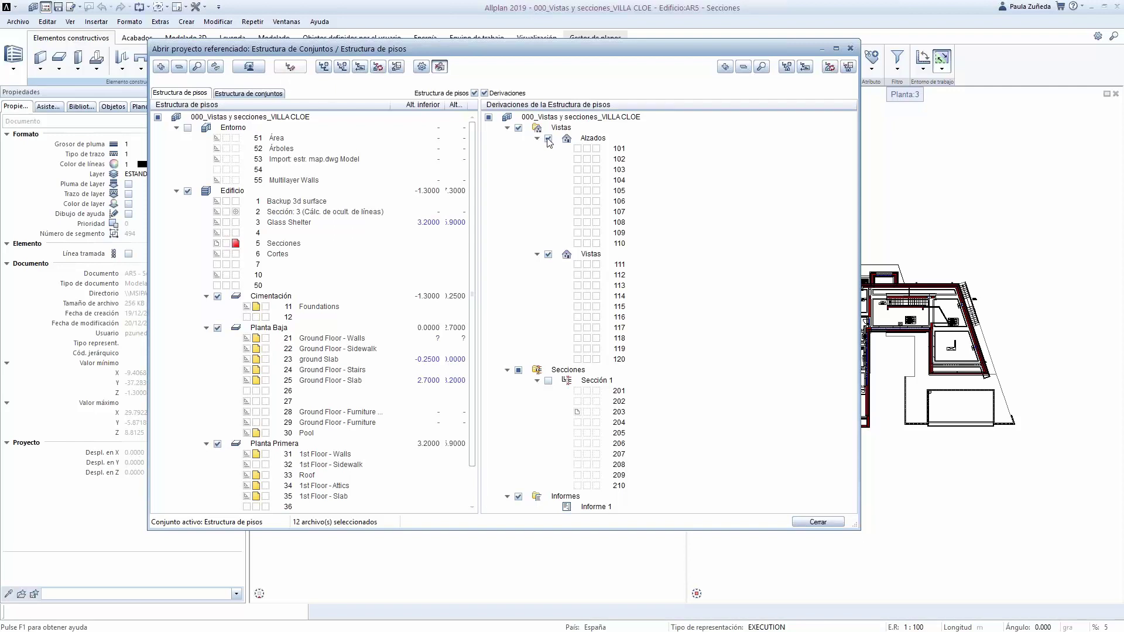
# Check which structural level types can be inserted under the project in the derivations, and close the building structure
pyautogui.rightClick(591, 121)
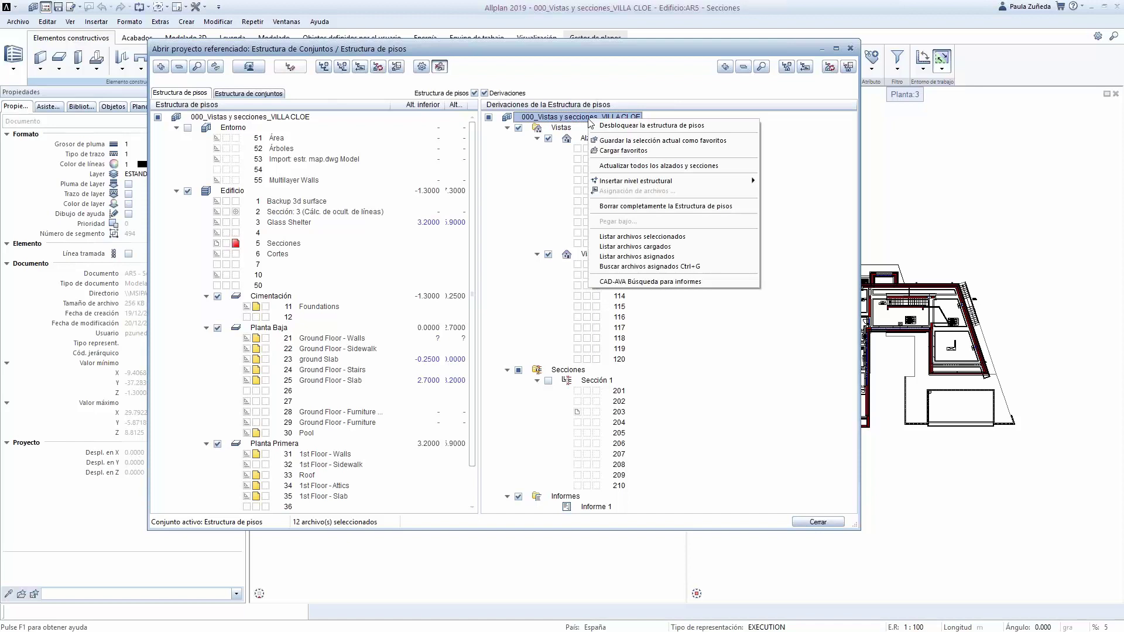
pyautogui.moveTo(608, 183)
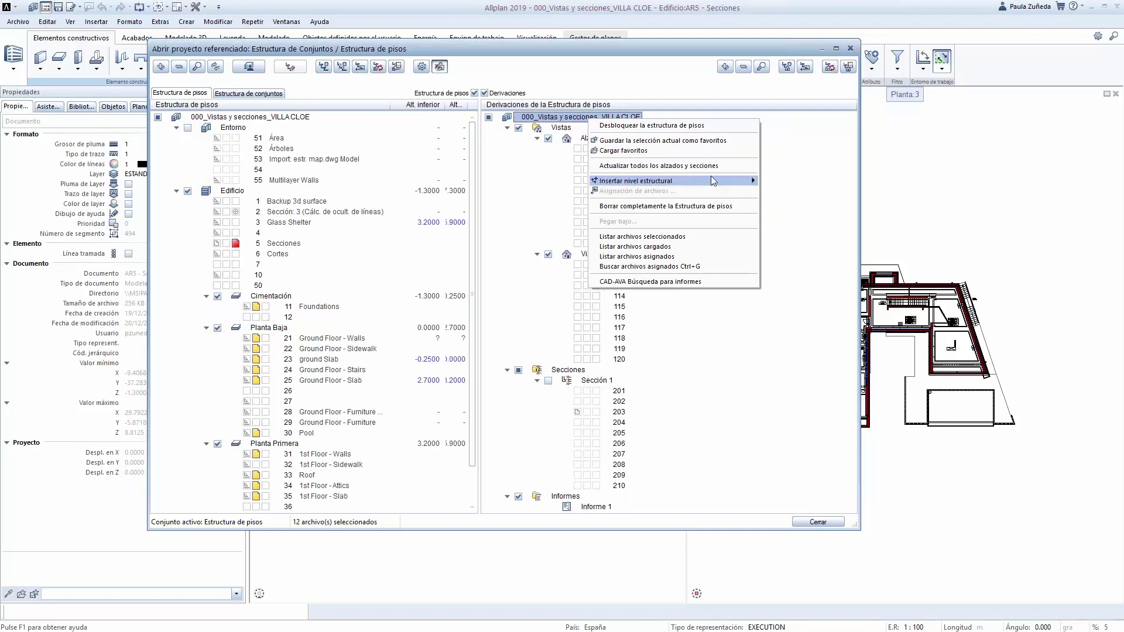
pyautogui.moveTo(713, 181)
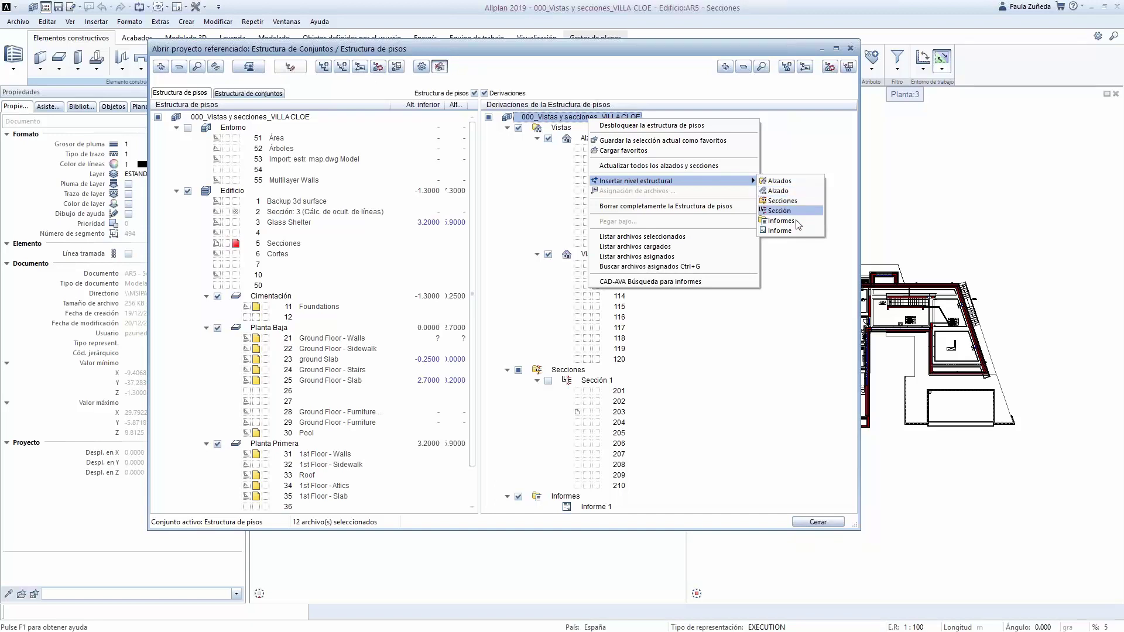
pyautogui.click(768, 319)
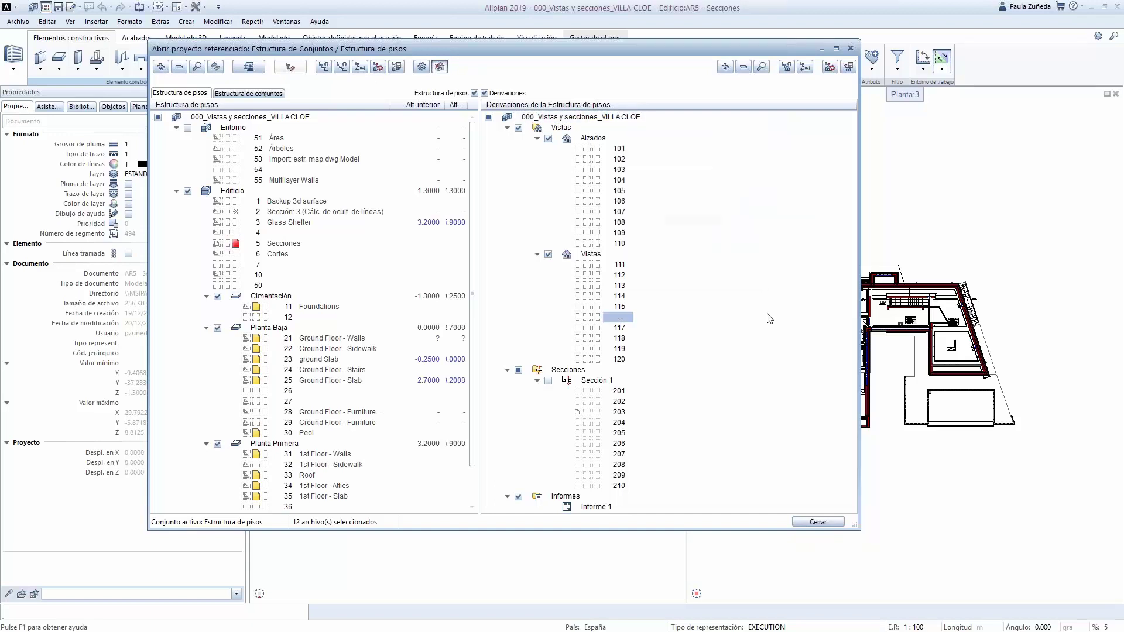
pyautogui.click(767, 317)
pyautogui.click(818, 522)
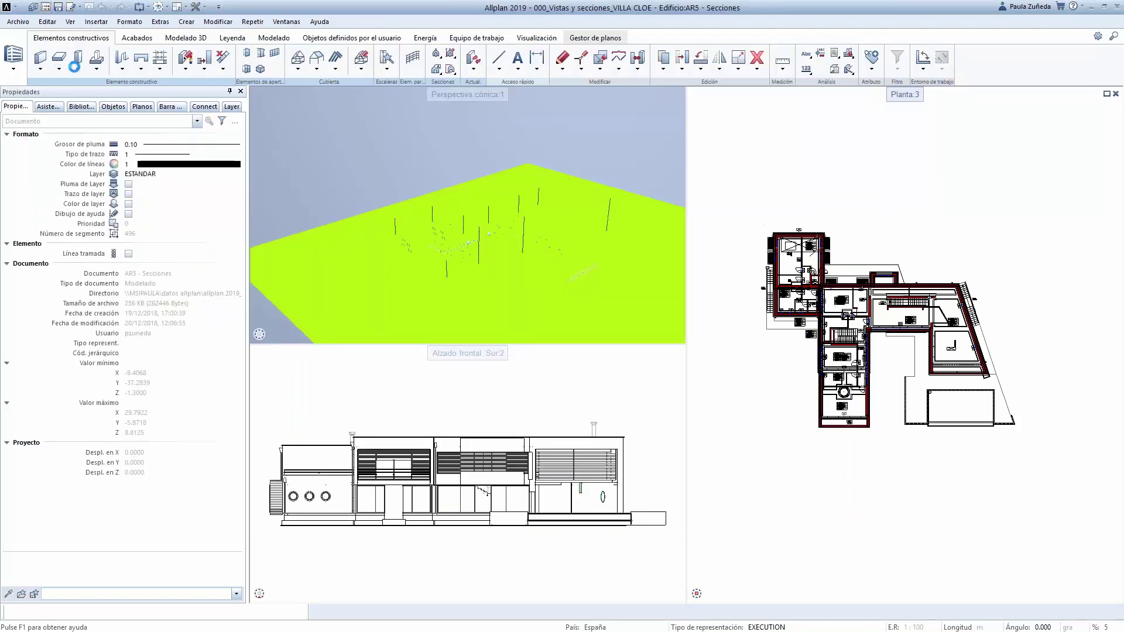
# Try to create a section with the Crear Sección tool of the Arquitectura role
pyautogui.click(13, 56)
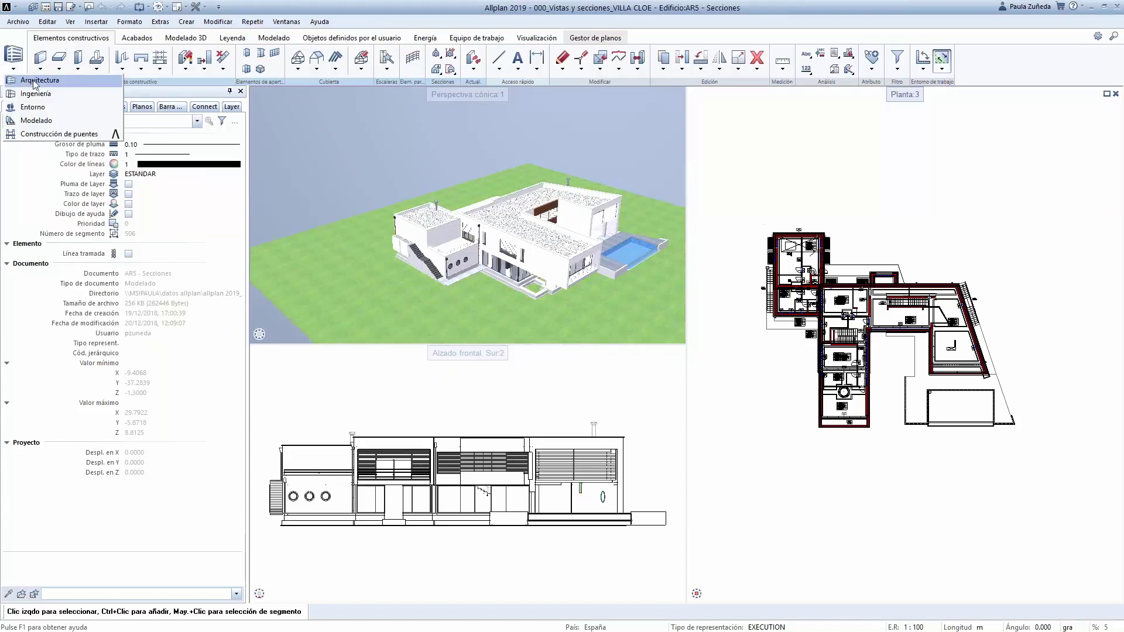
pyautogui.click(443, 89)
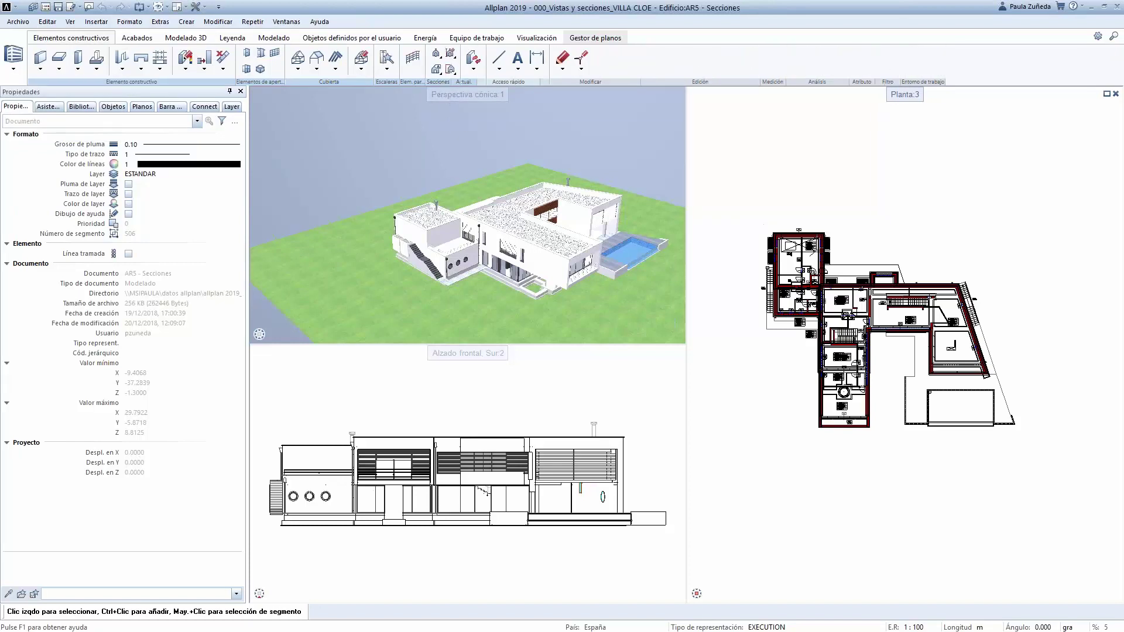
pyautogui.click(438, 56)
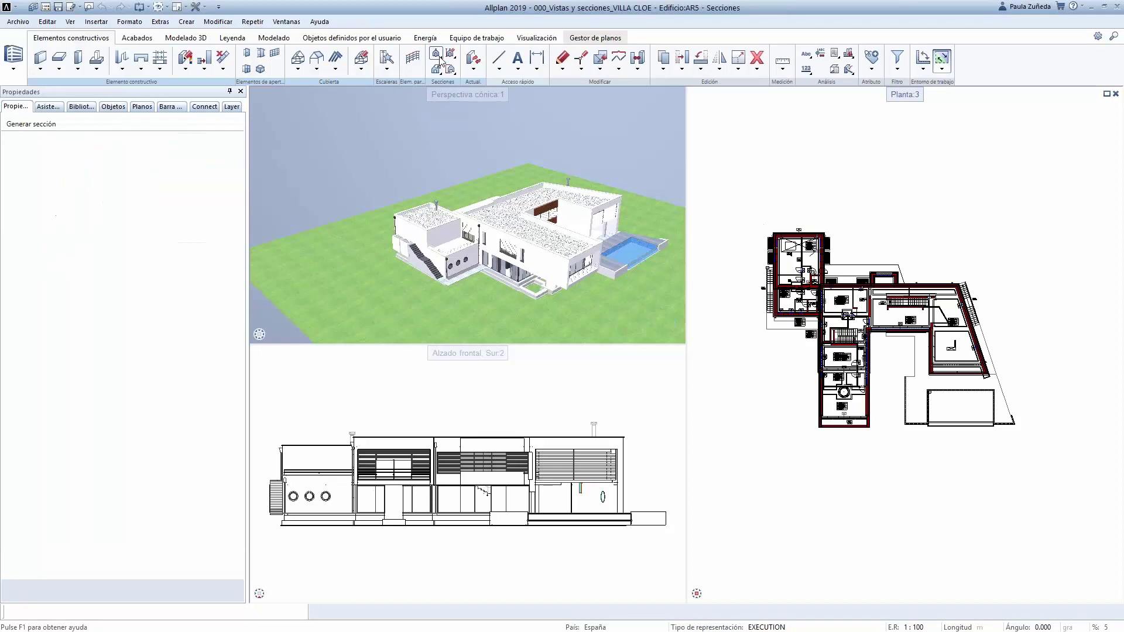
pyautogui.click(448, 57)
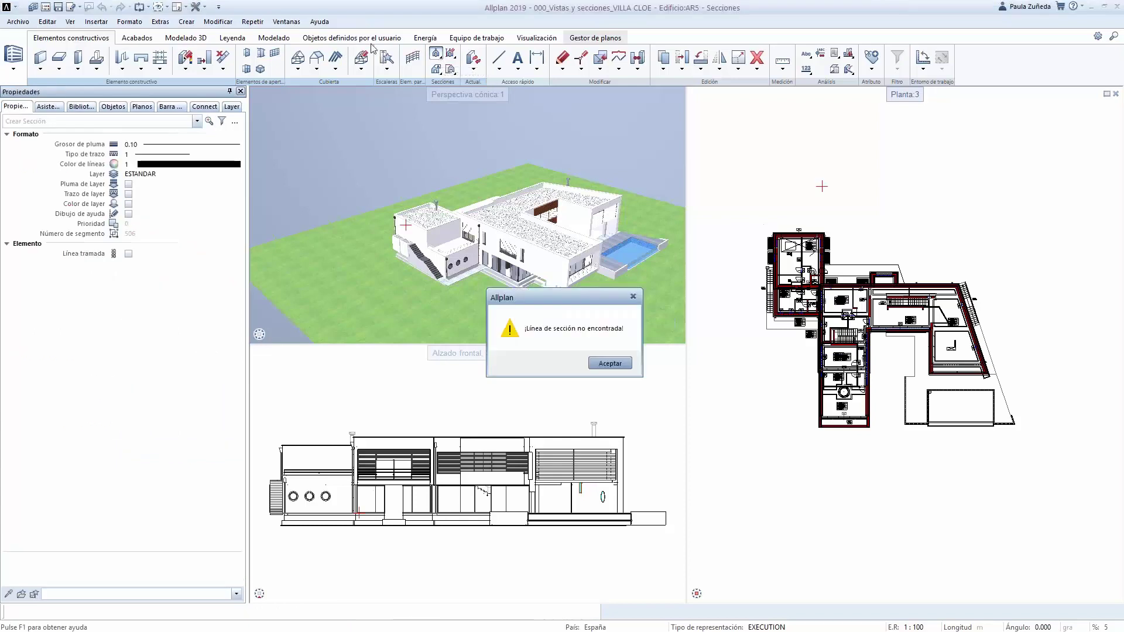
pyautogui.click(610, 364)
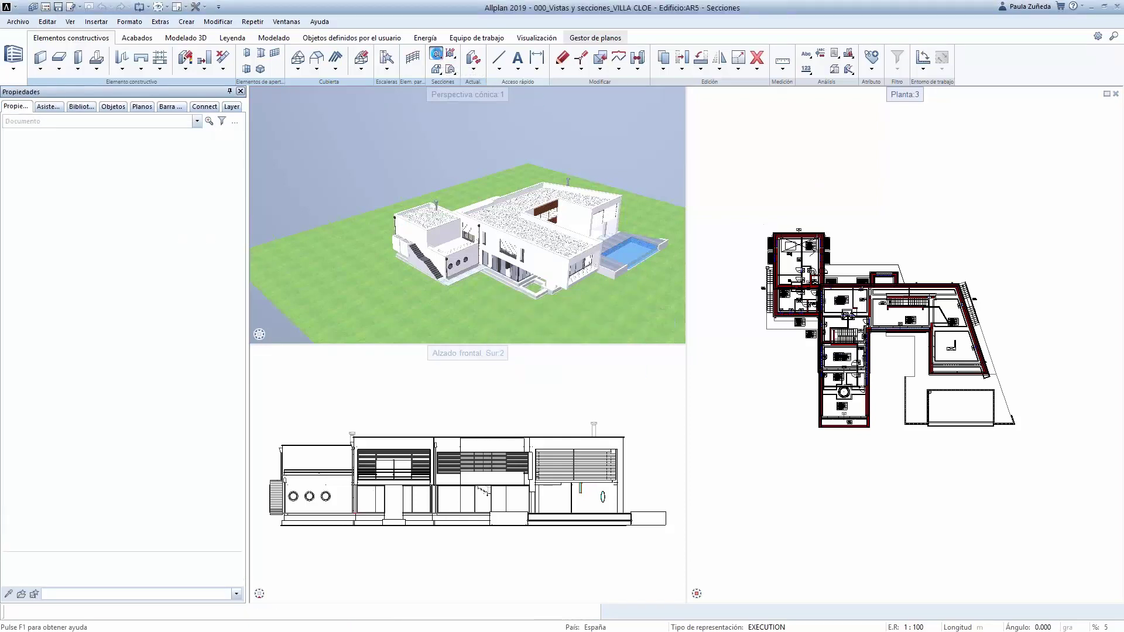
# Examine the tool variants of the Secciones group for modifying views, labelling them and drawing section lines
pyautogui.click(440, 57)
pyautogui.click(456, 57)
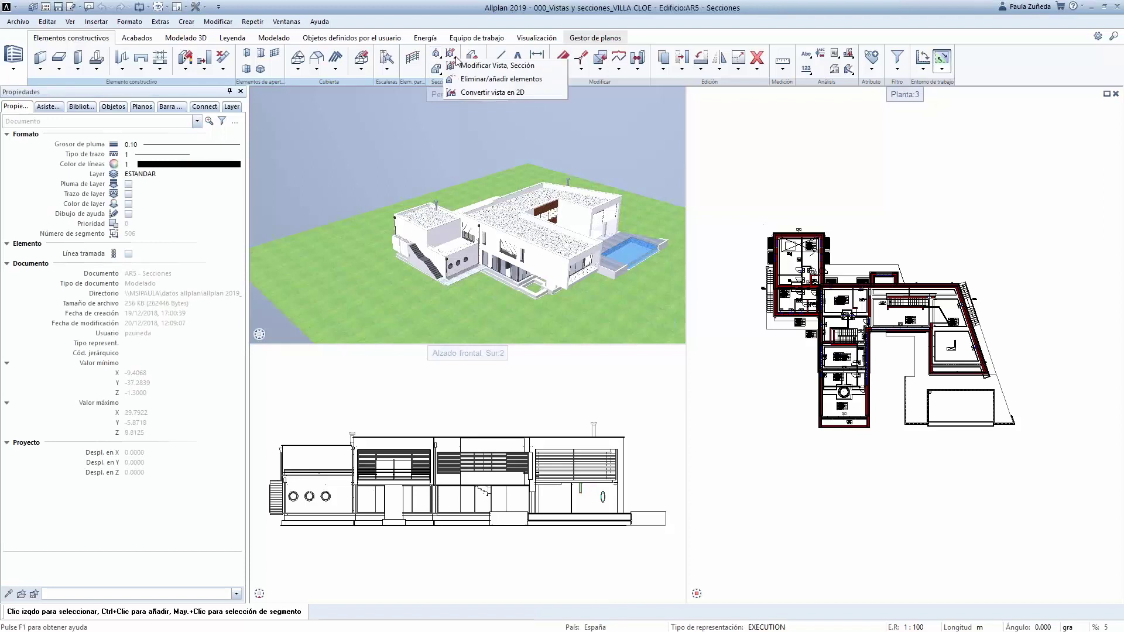
pyautogui.click(441, 73)
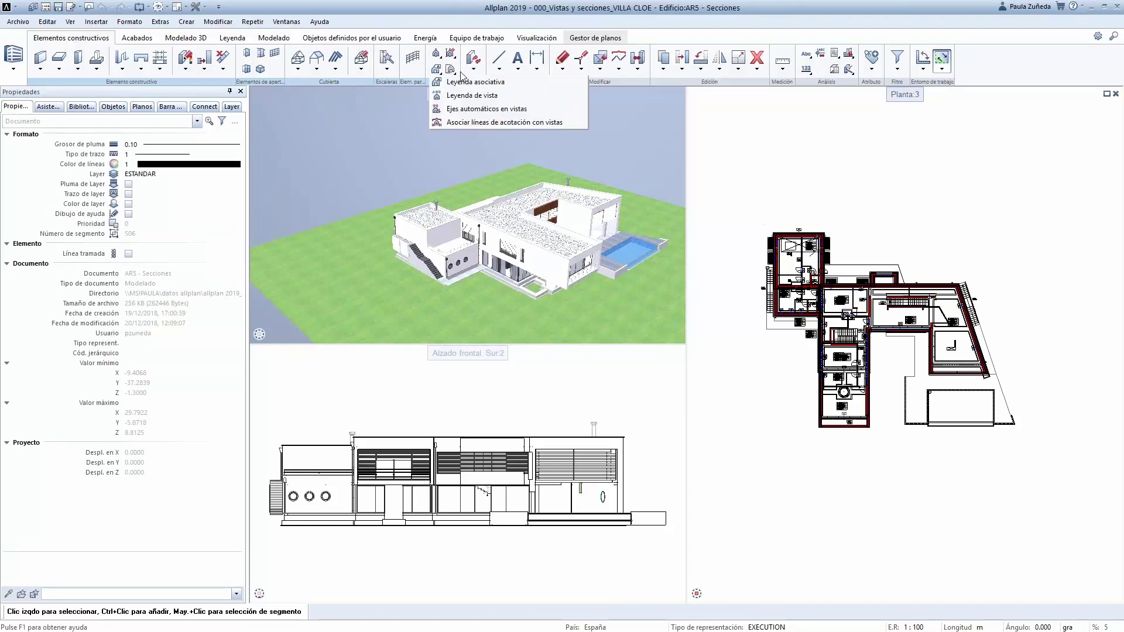
pyautogui.click(460, 72)
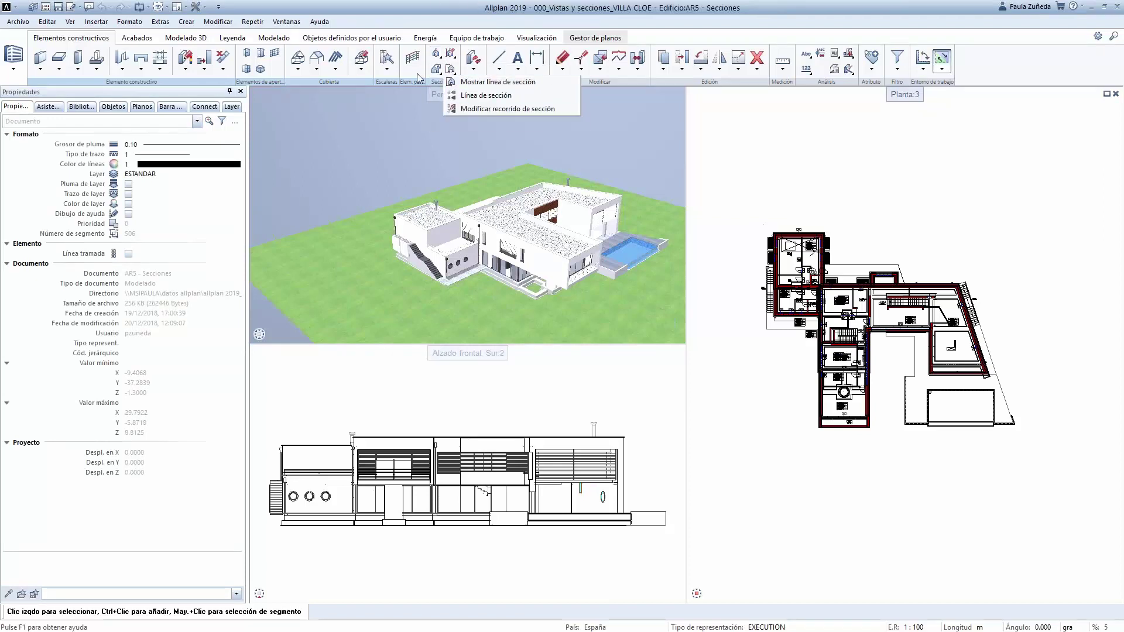
# Check the Secciones tools in the Acabados task and in the Ingeniería and Entorno roles
pyautogui.click(139, 38)
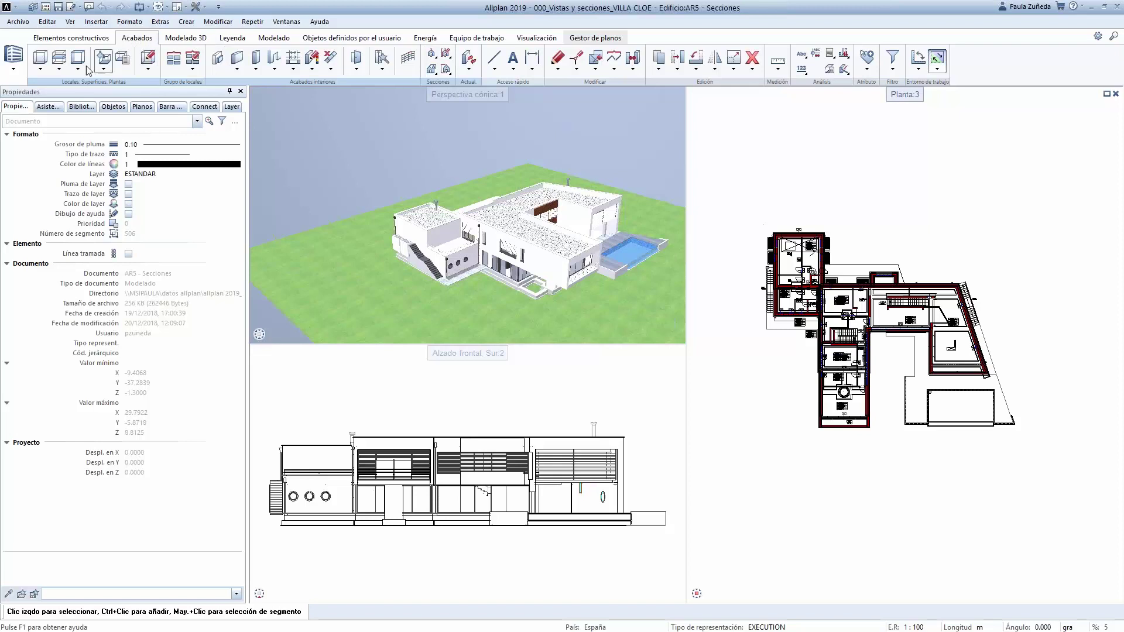
pyautogui.click(13, 59)
pyautogui.click(35, 94)
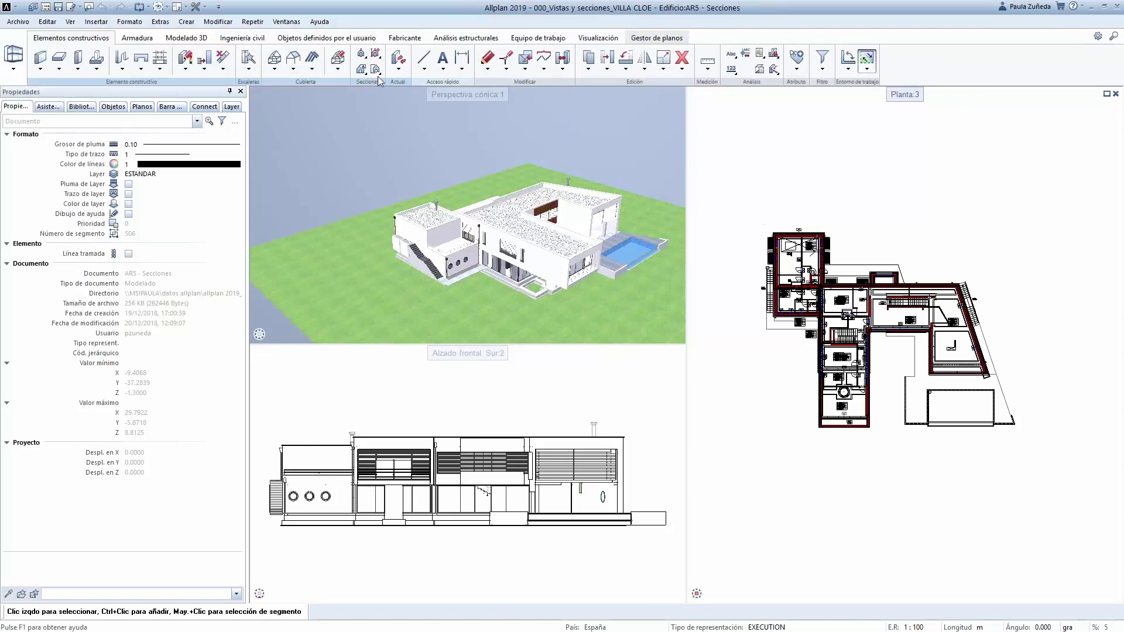
pyautogui.click(13, 59)
pyautogui.click(33, 107)
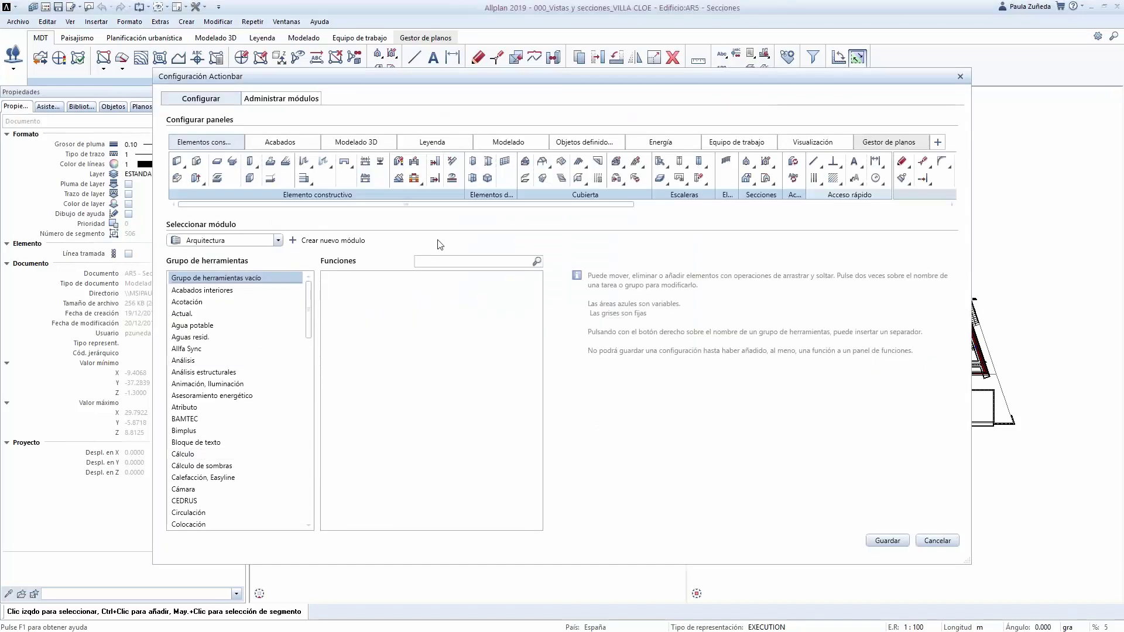
# Search the Actionbar configuration's functions for "secciones" and expand all function sets of the Secciones tool group
pyautogui.click(455, 261)
pyautogui.write('secciones')
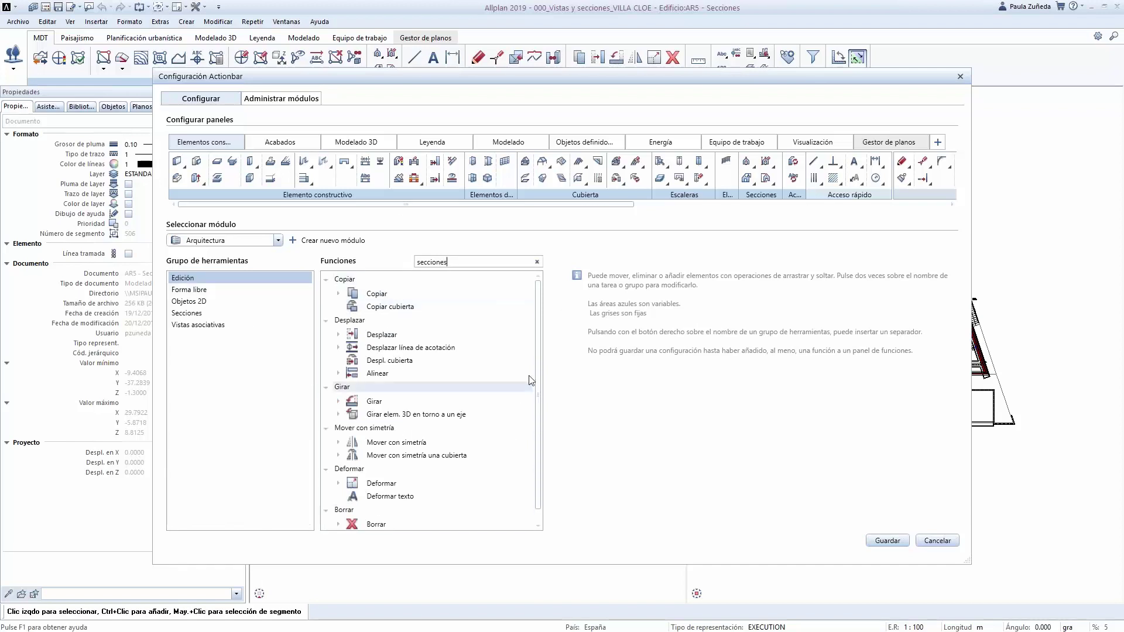
pyautogui.click(187, 289)
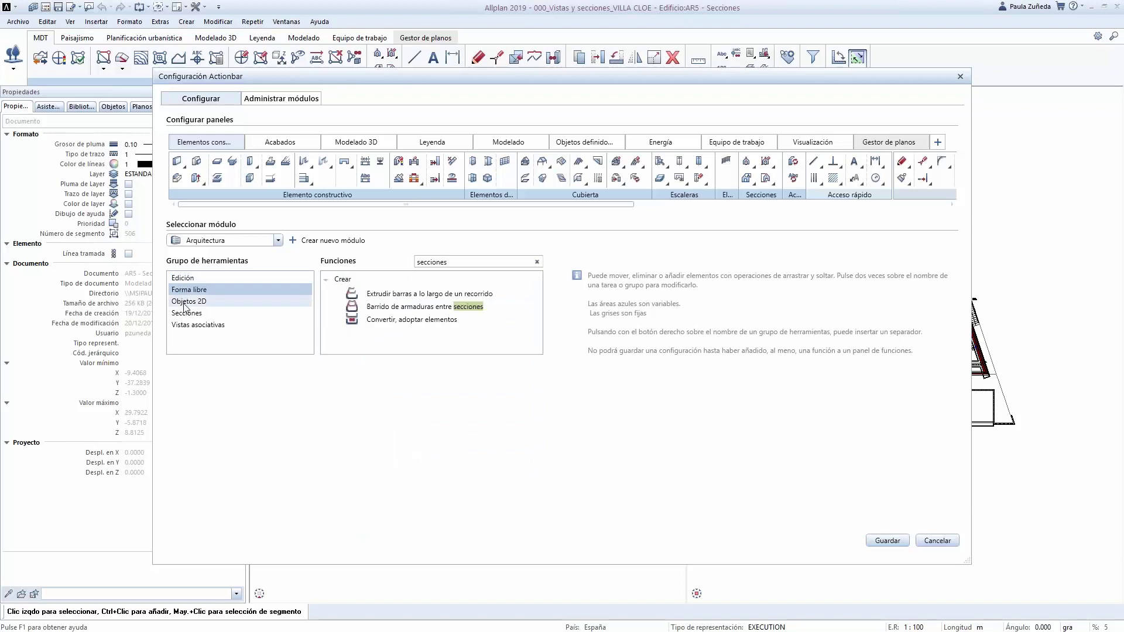
pyautogui.click(186, 313)
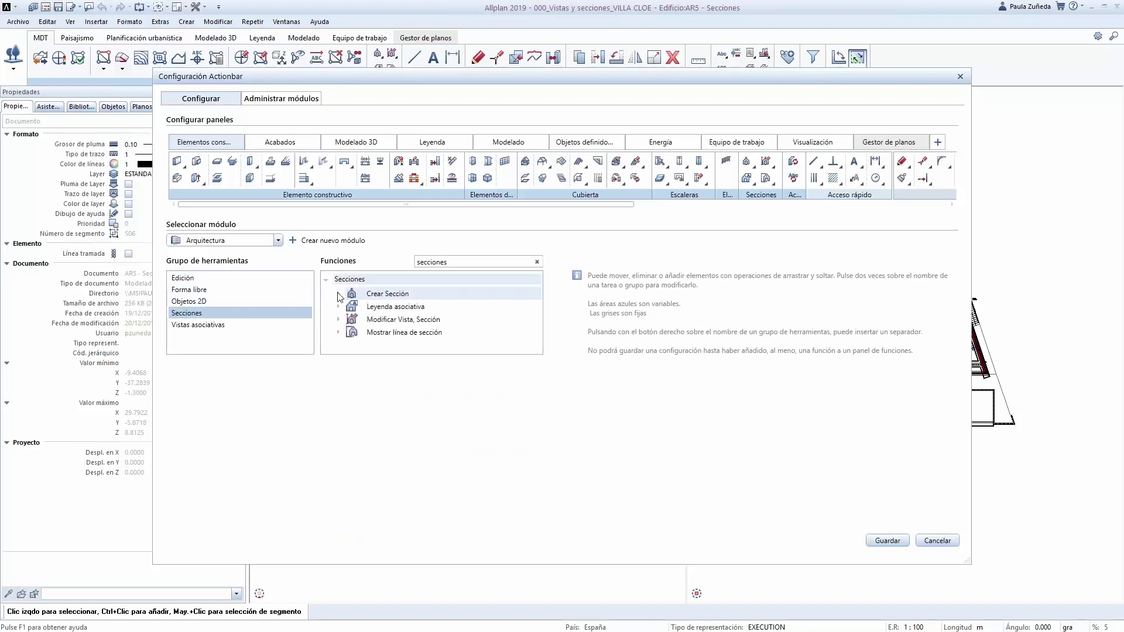
pyautogui.click(339, 293)
pyautogui.click(338, 340)
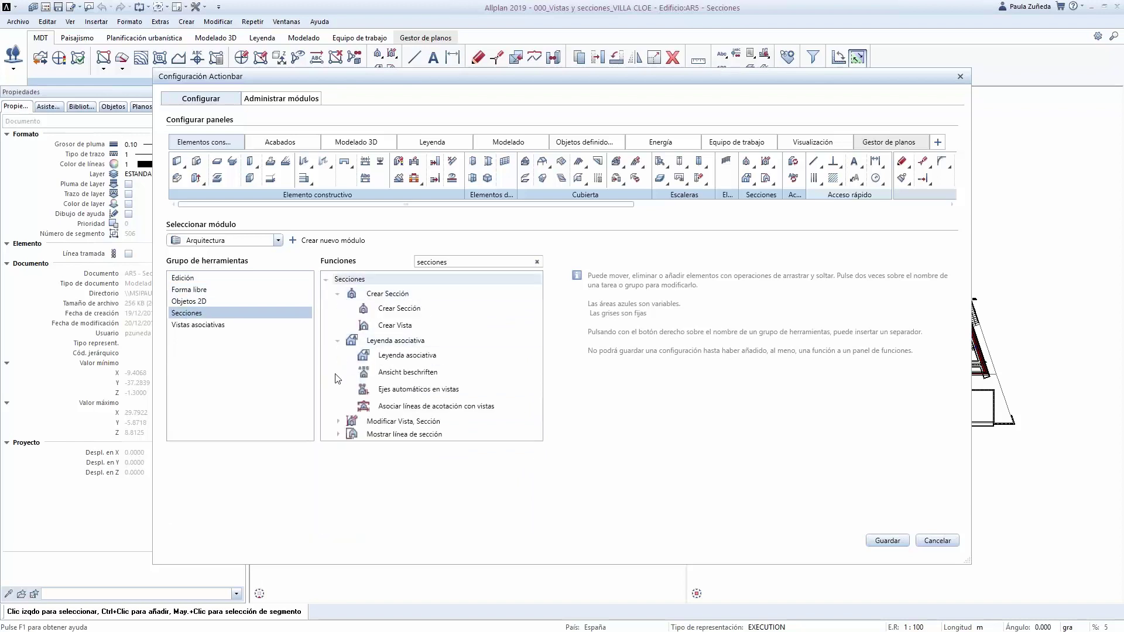
pyautogui.click(339, 421)
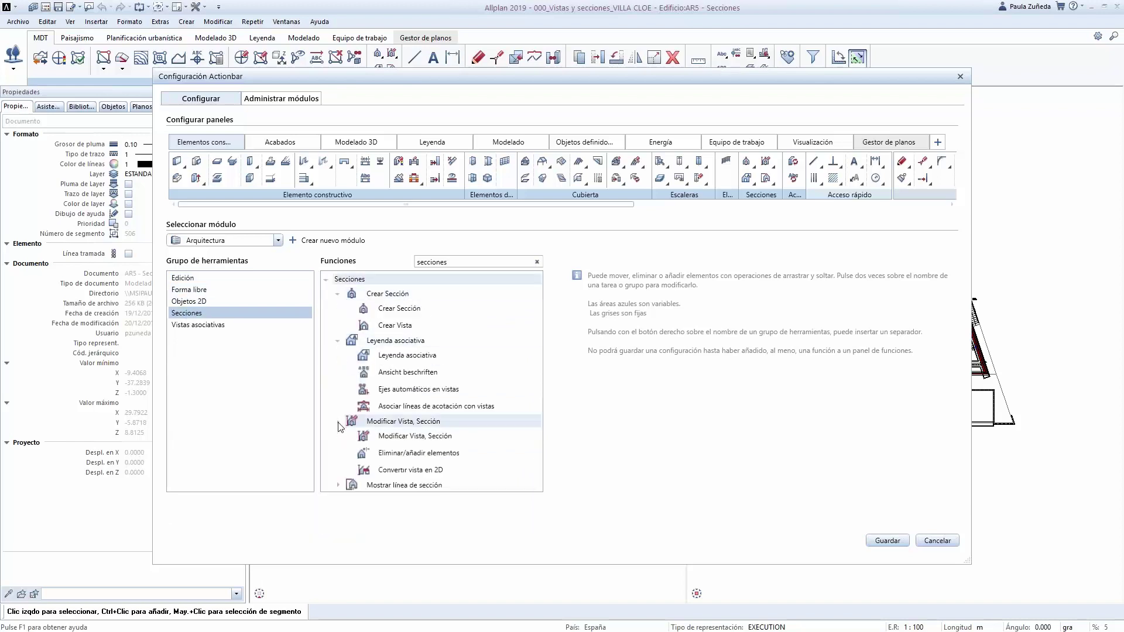
pyautogui.click(339, 485)
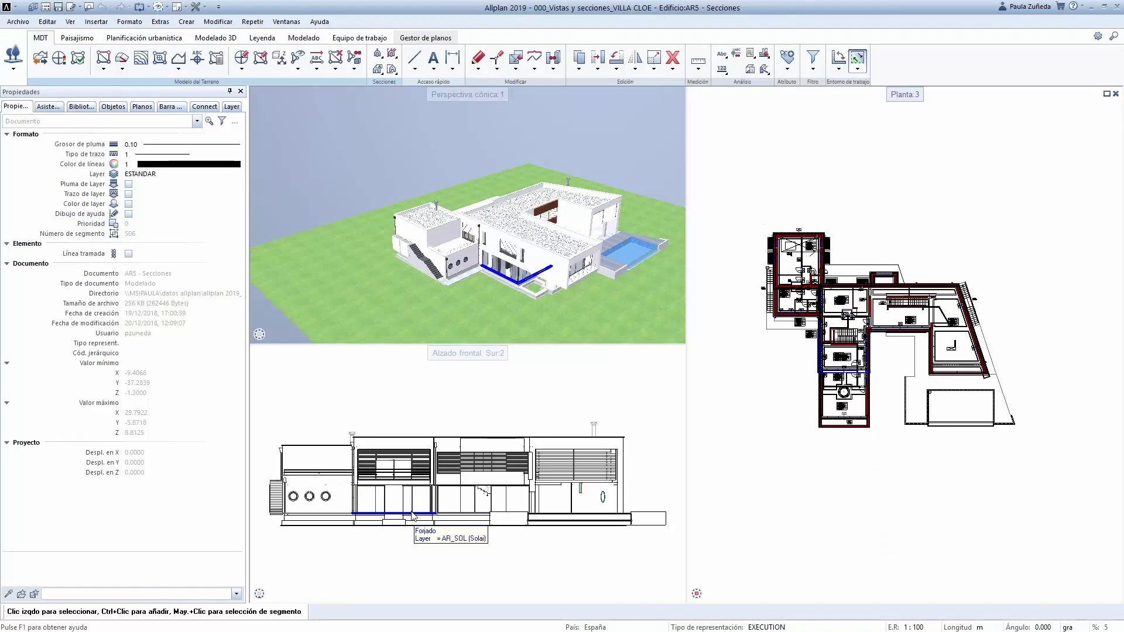
# Switch the Actionbar back to the Arquitectura role
pyautogui.click(12, 69)
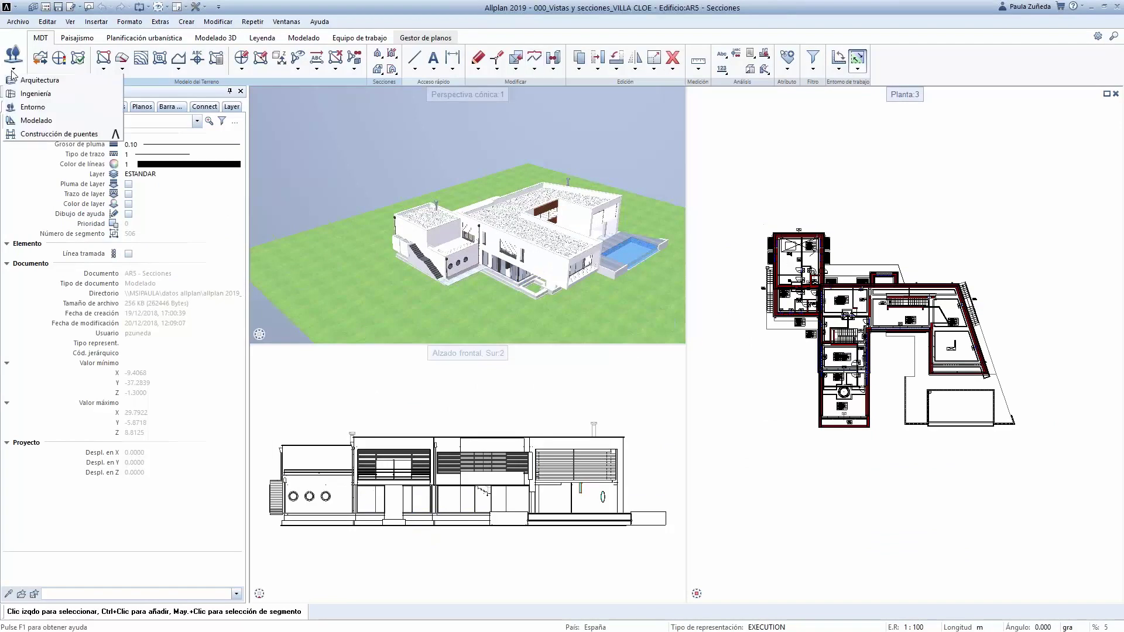
pyautogui.click(12, 78)
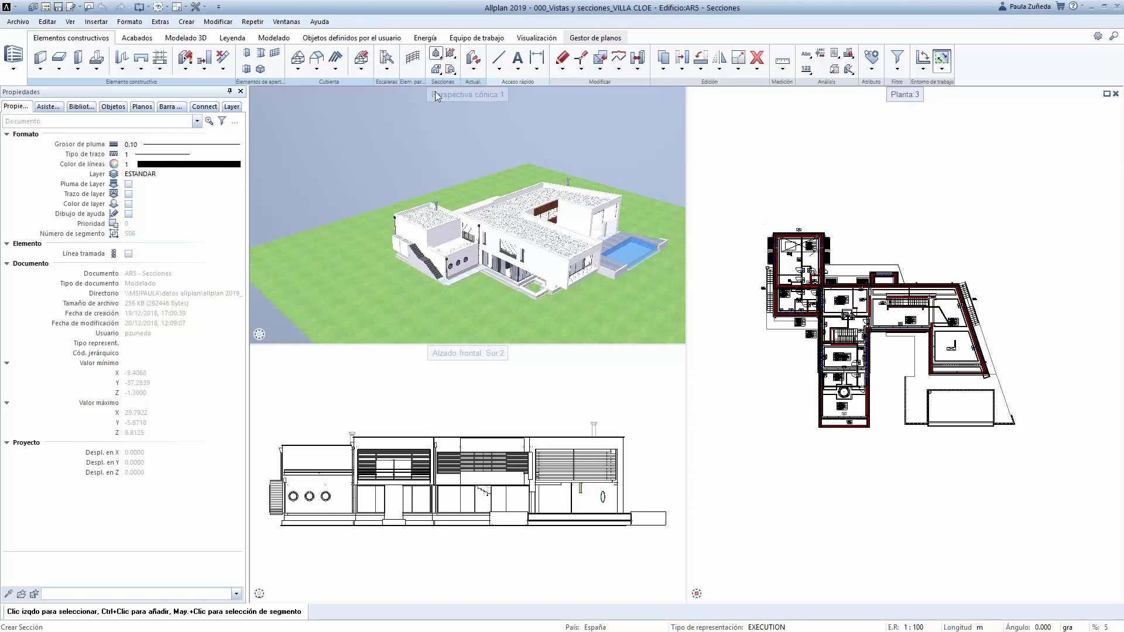
# Start creating a section, compare the horizontal type, choose the vertical section type and set its identifier to A
pyautogui.click(437, 56)
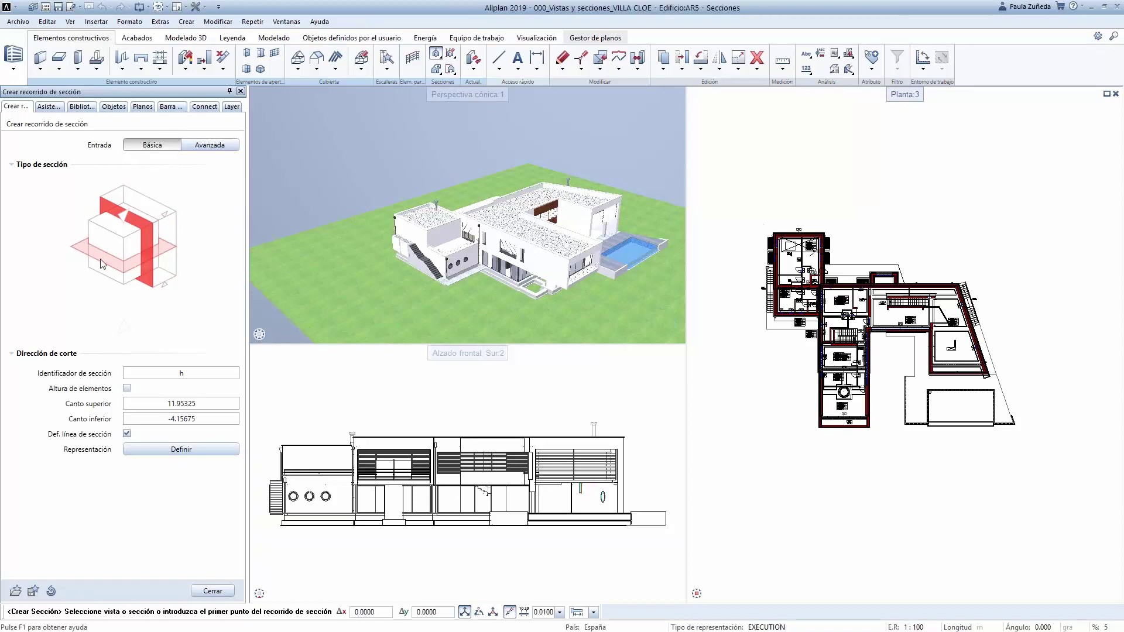
pyautogui.click(129, 268)
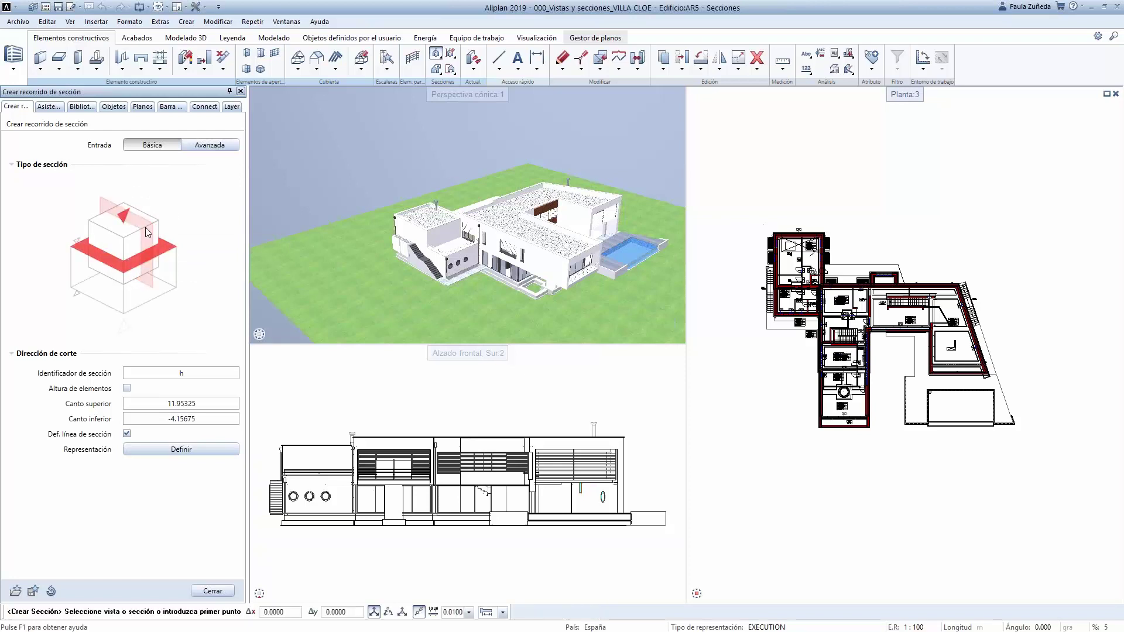
pyautogui.click(143, 285)
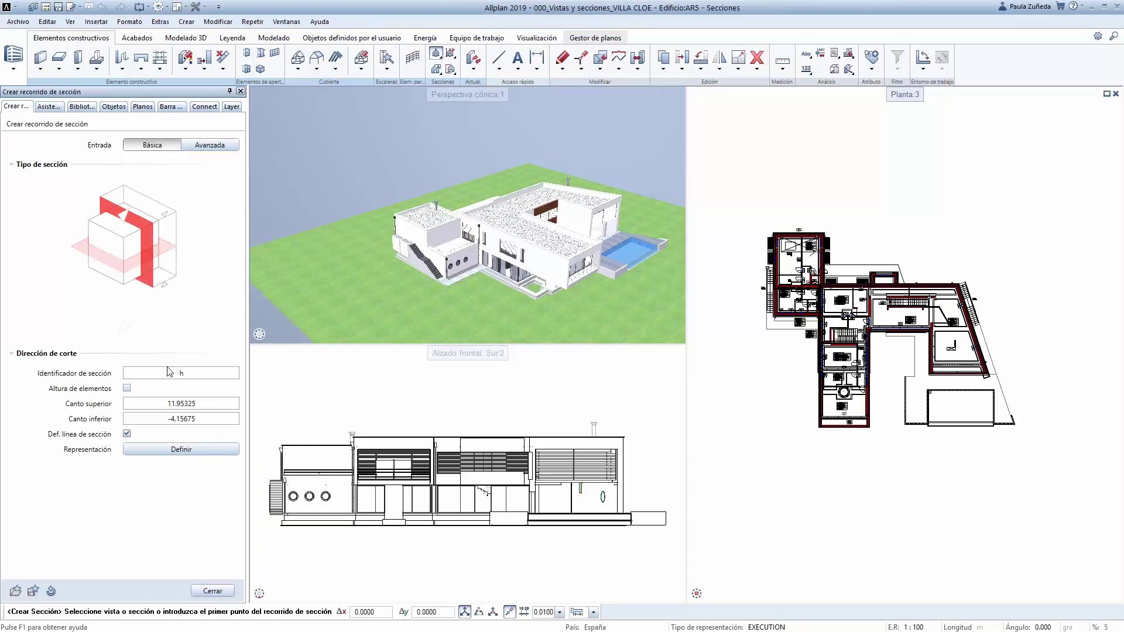
pyautogui.click(148, 376)
pyautogui.press('BackSpace')
pyautogui.write('A')
# Try a fixed upper limit of 3.00000 for the section, then enable Altura de elementos to use the element heights
pyautogui.click(126, 388)
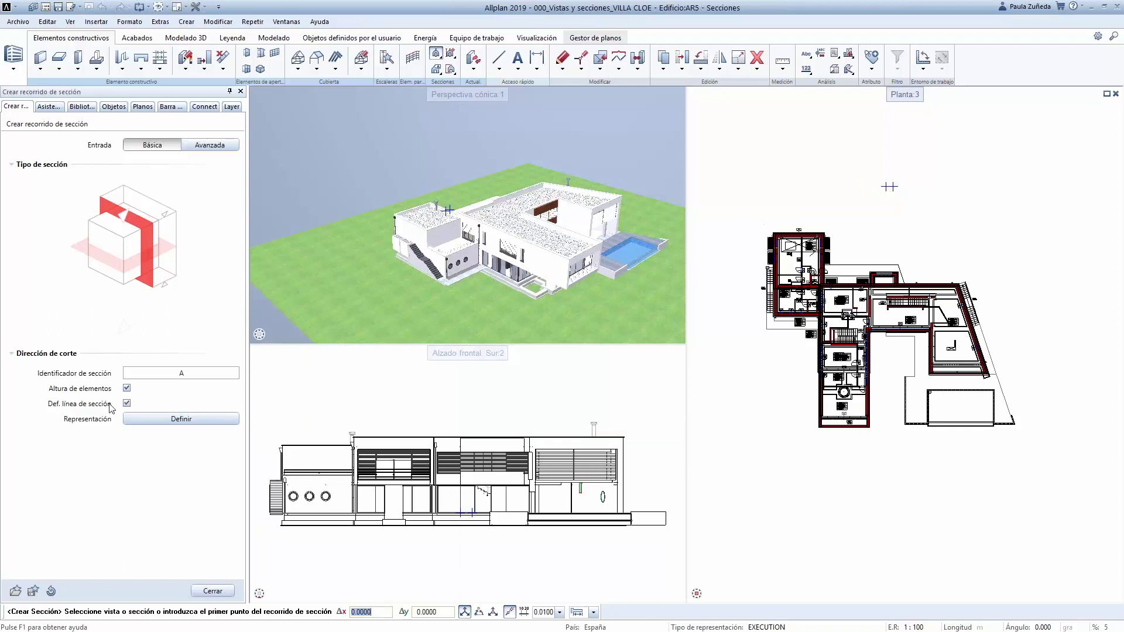
pyautogui.click(126, 388)
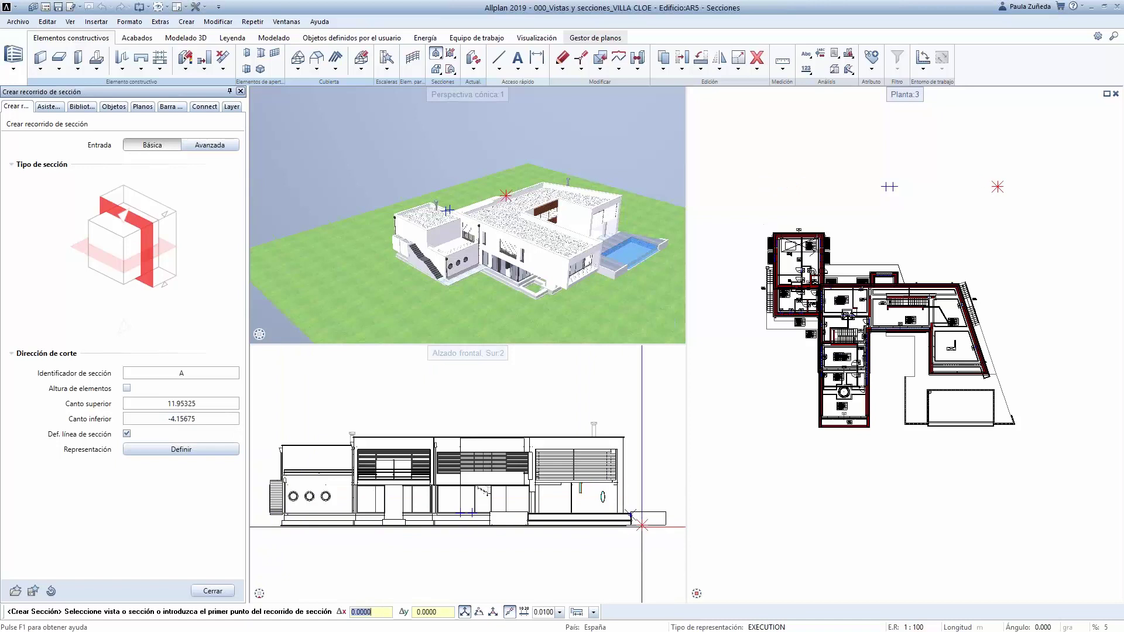
pyautogui.click(214, 403)
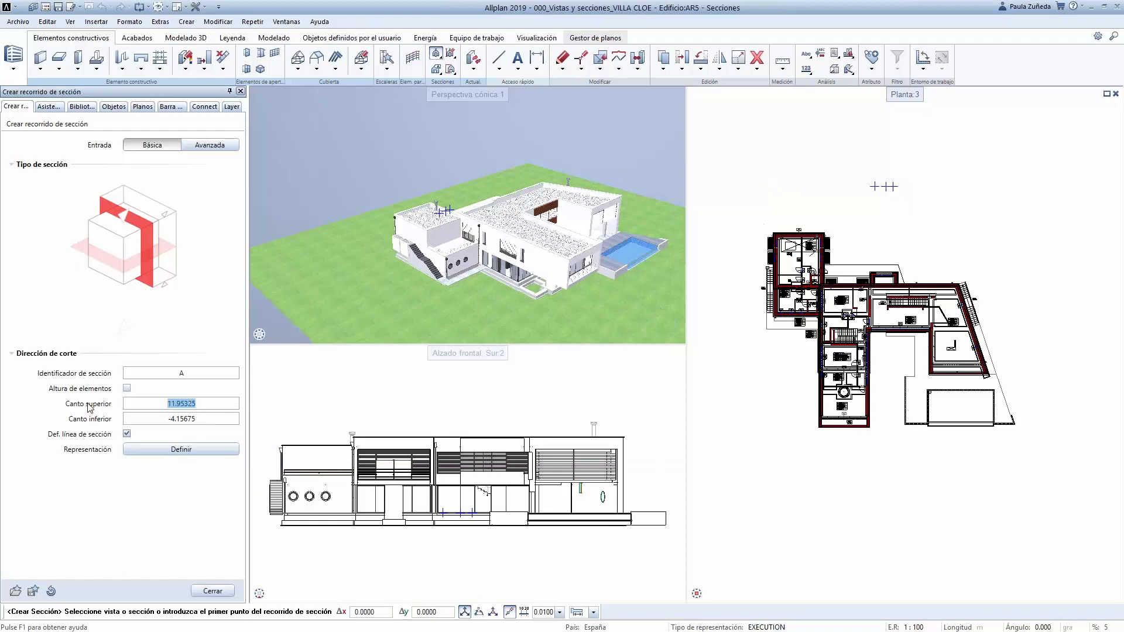
pyautogui.write('3.00000')
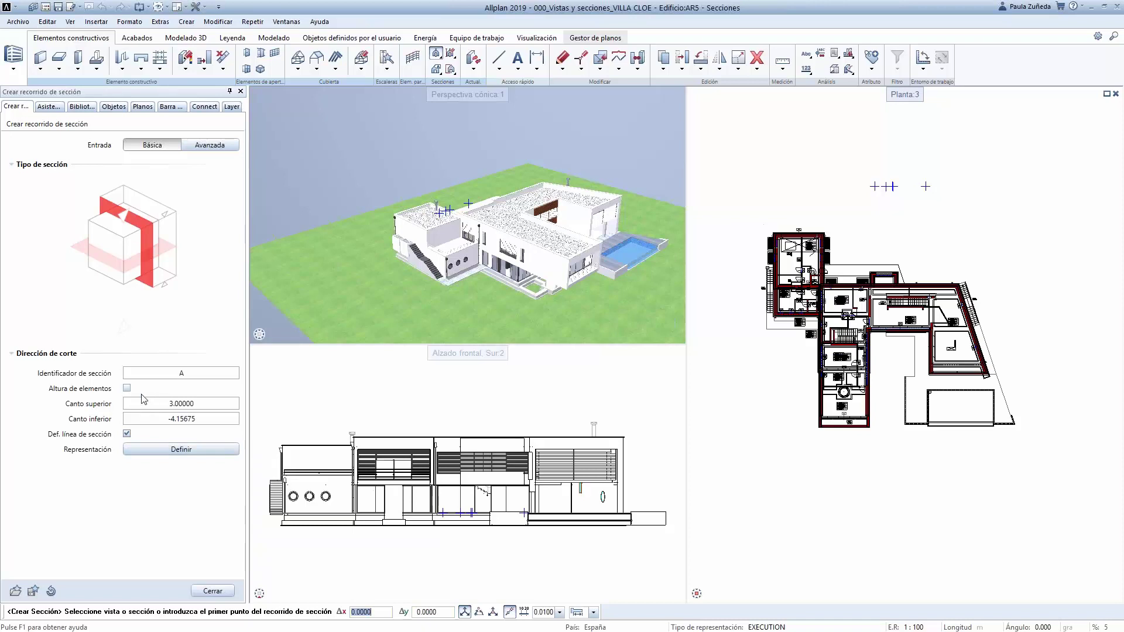
pyautogui.click(126, 388)
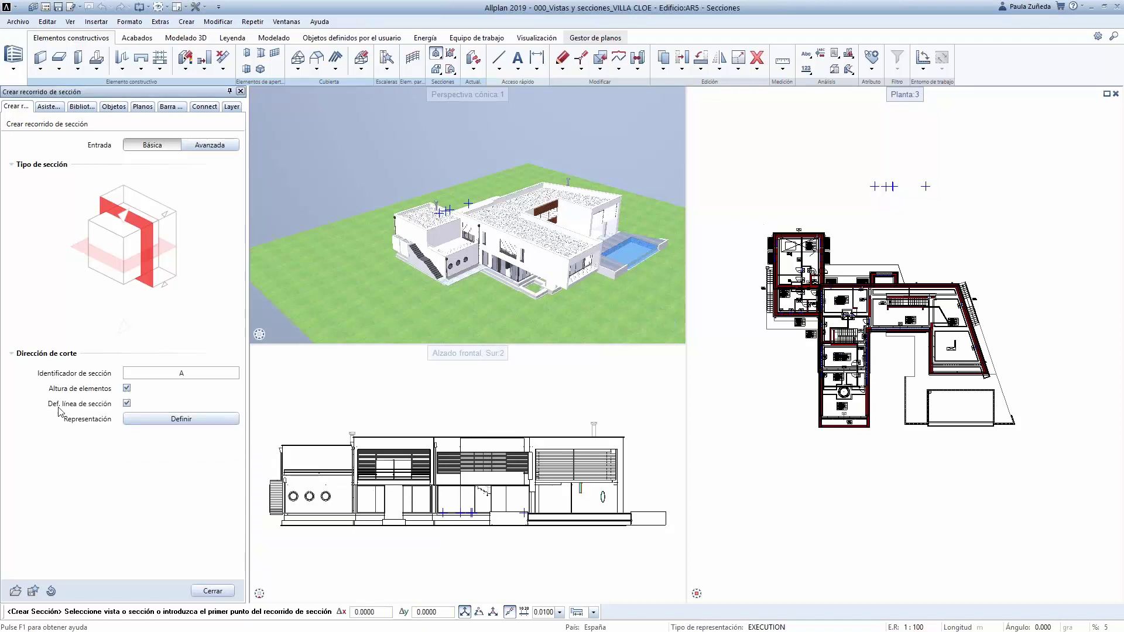
# Examine the section line's representation settings, including the identifier option and its text parameters
pyautogui.click(127, 403)
pyautogui.click(127, 403)
pyautogui.click(181, 418)
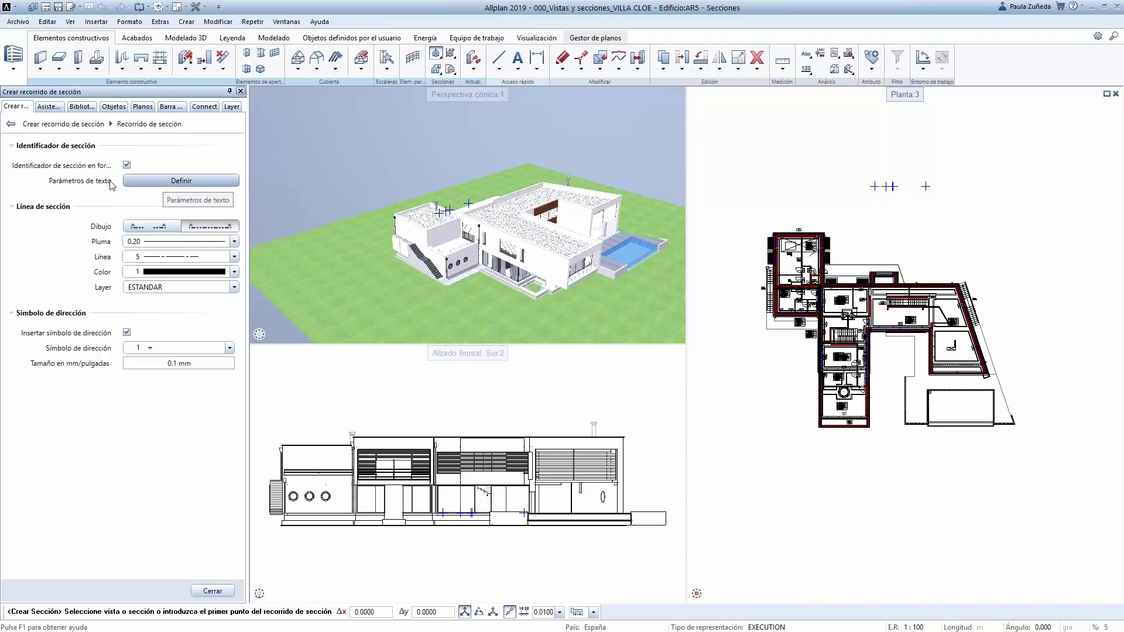
pyautogui.click(166, 184)
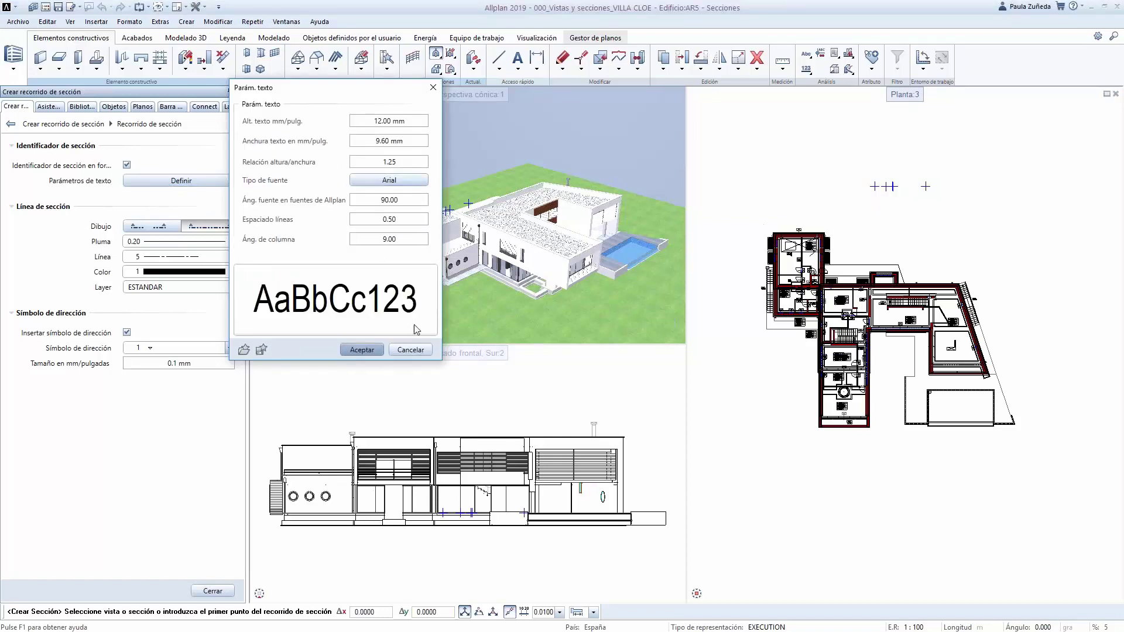
pyautogui.click(410, 349)
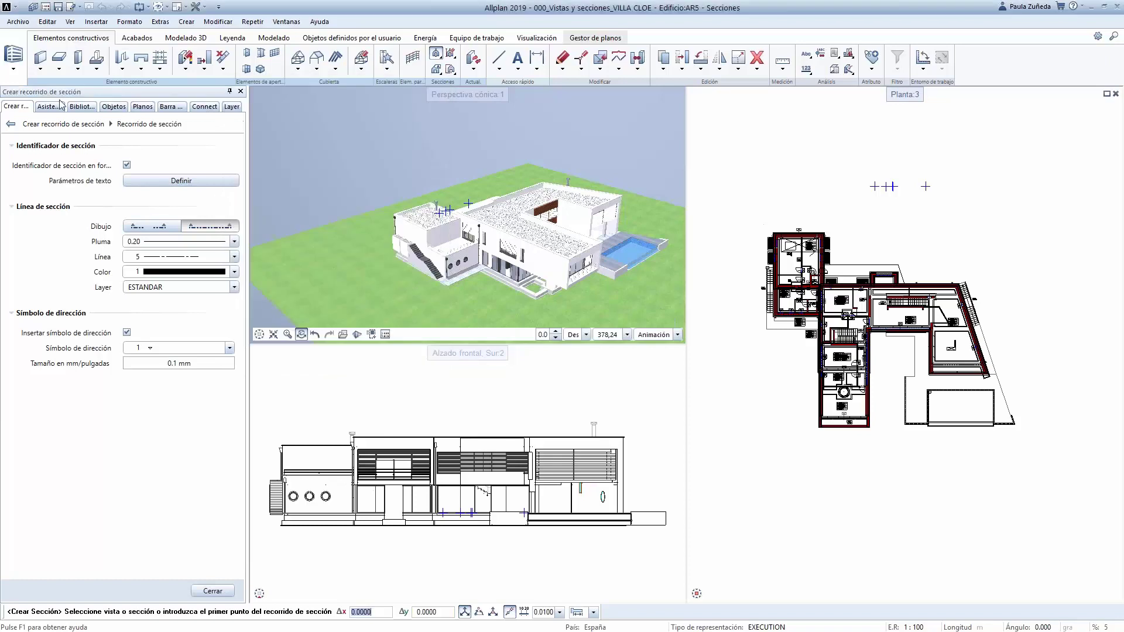
pyautogui.click(127, 166)
pyautogui.click(126, 166)
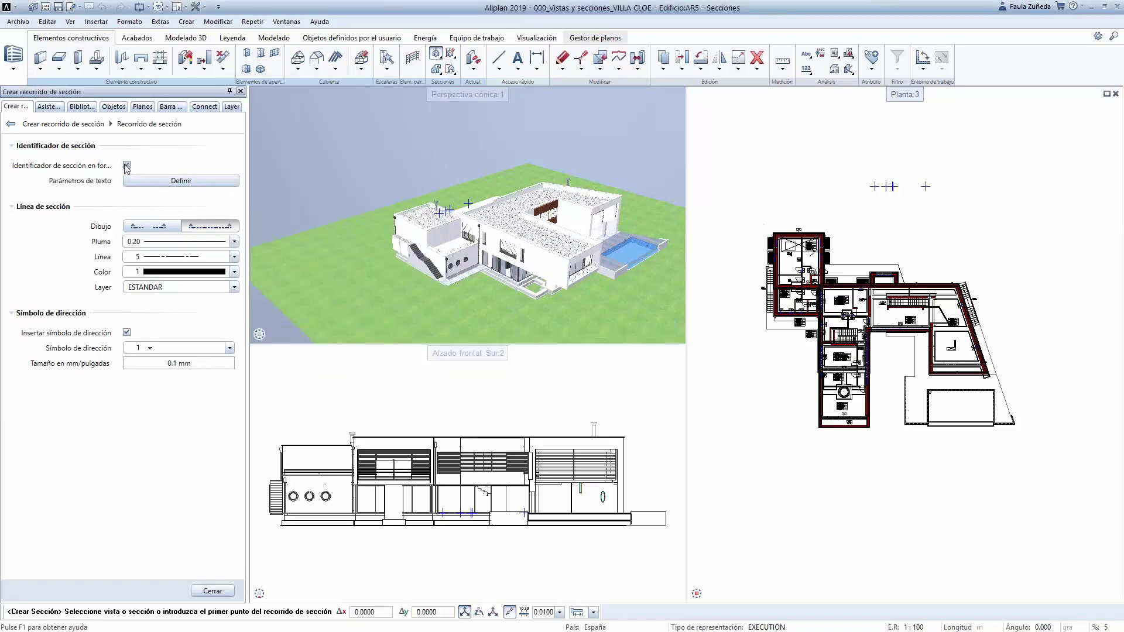
# Draw the section line only at its ends, with 0.500 end length, and use direction symbol 1
pyautogui.click(148, 229)
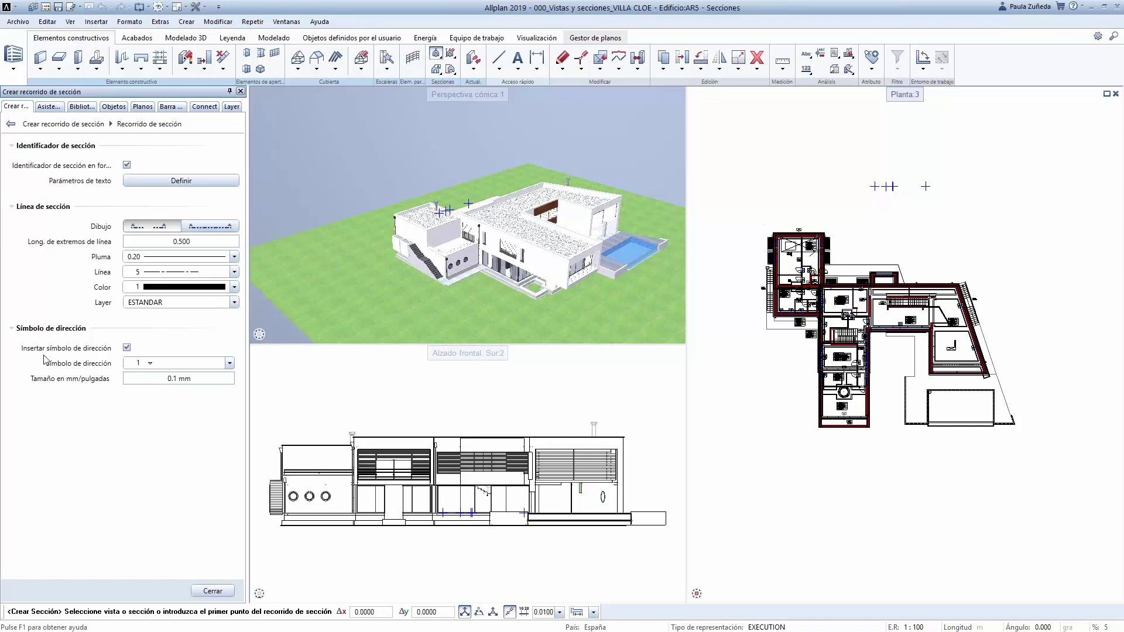
pyautogui.click(138, 358)
pyautogui.click(145, 367)
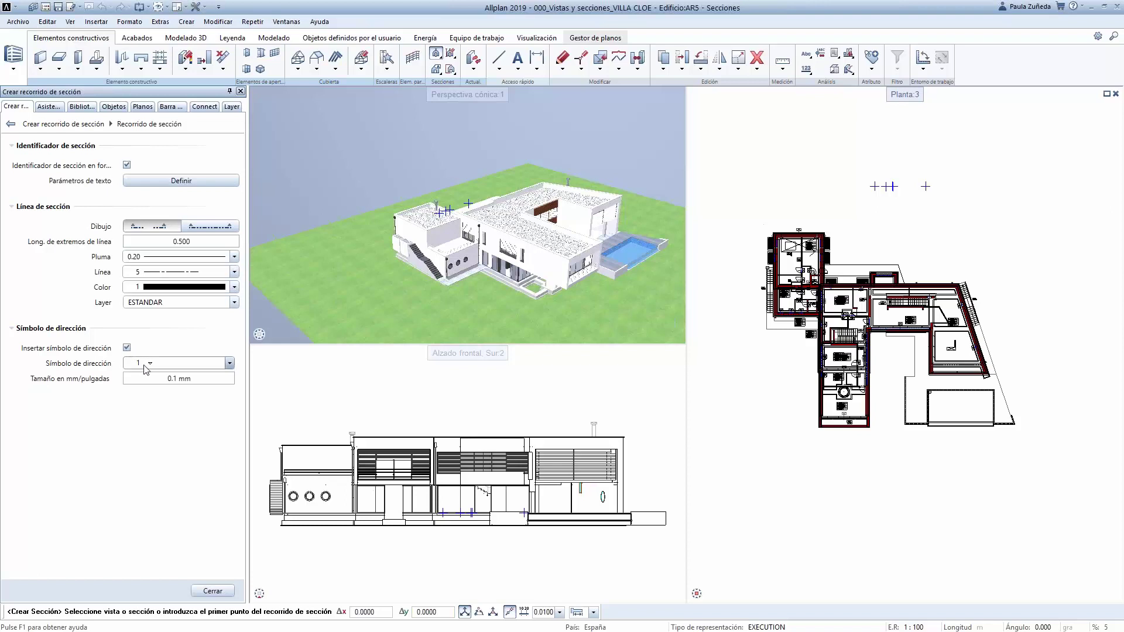
pyautogui.click(226, 363)
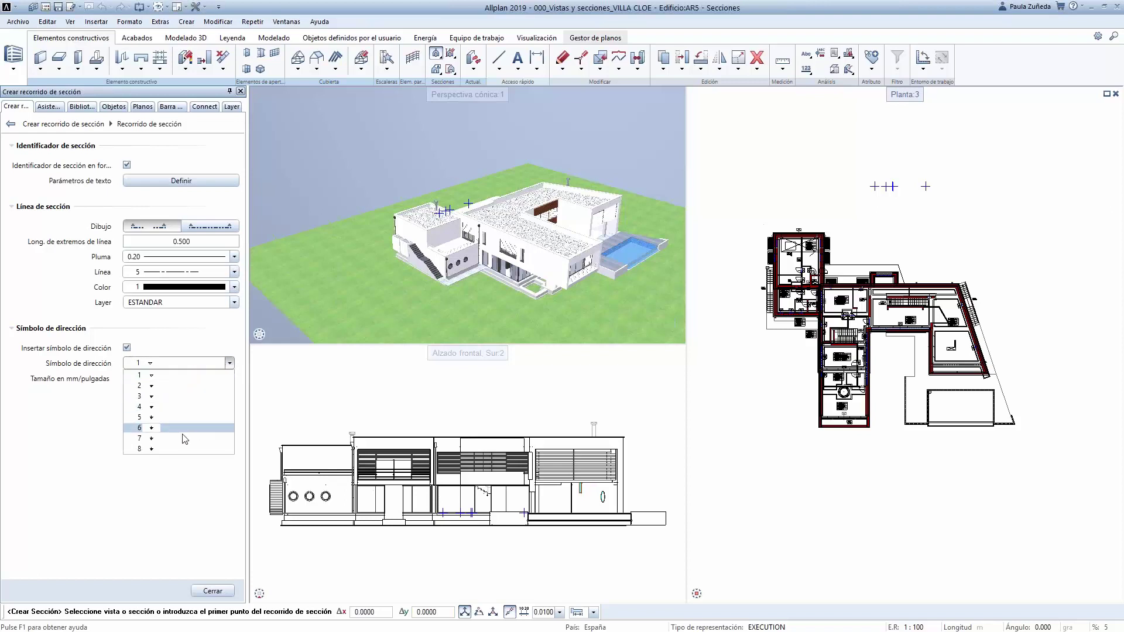
pyautogui.click(160, 376)
pyautogui.click(203, 375)
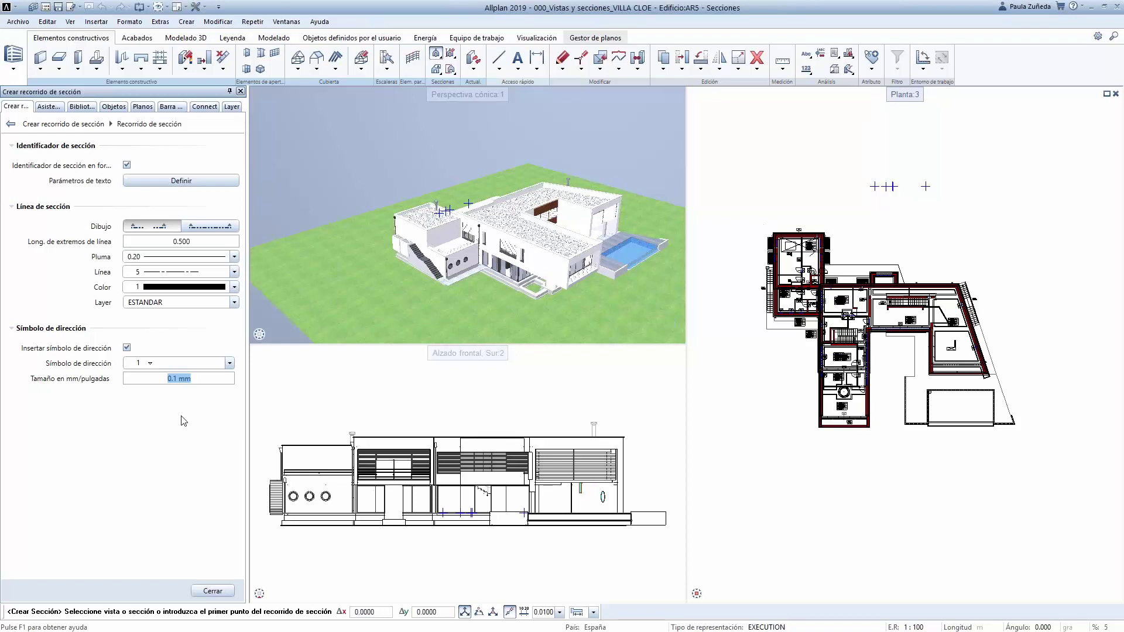
pyautogui.click(11, 124)
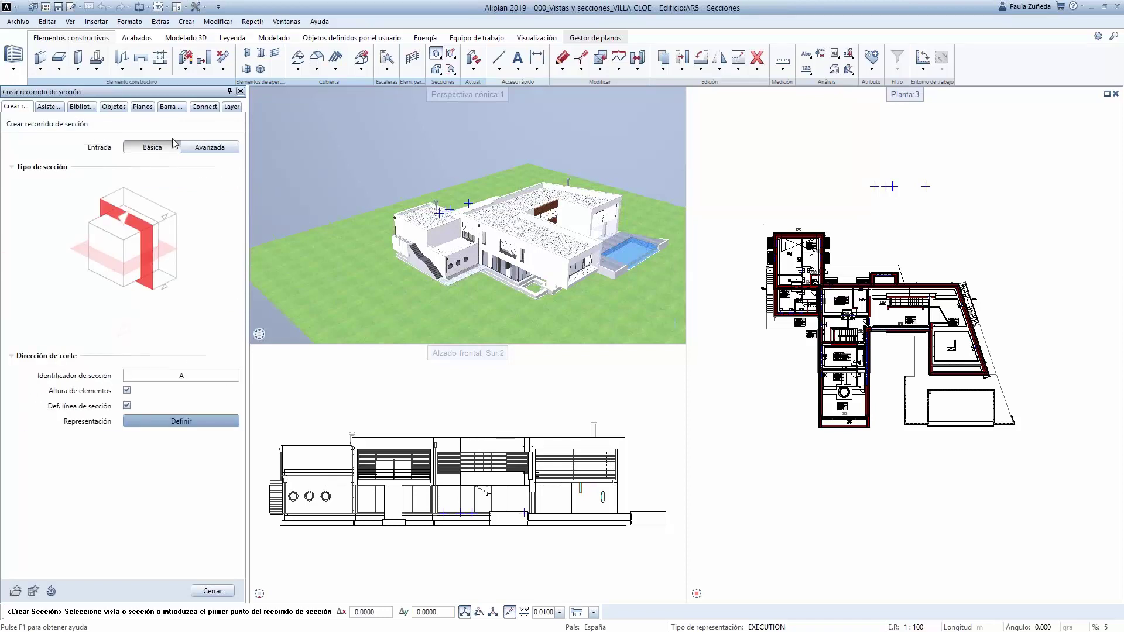
# Switch the section input to Avanzada with the Normal option after trying Libre, and recheck the section line's representation
pyautogui.click(212, 150)
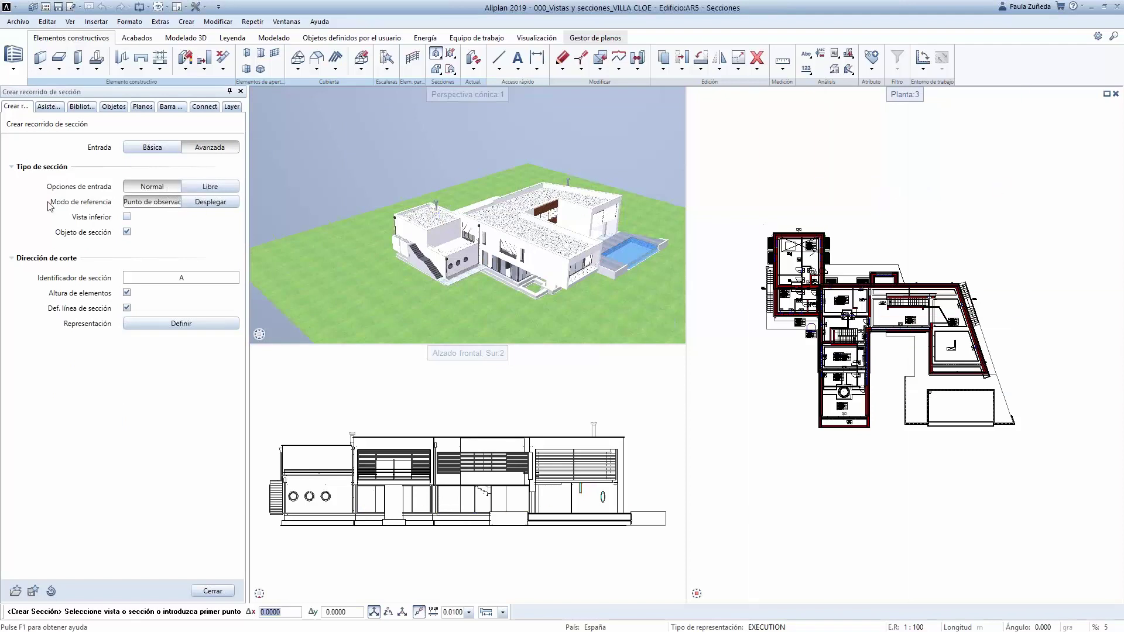
pyautogui.click(228, 187)
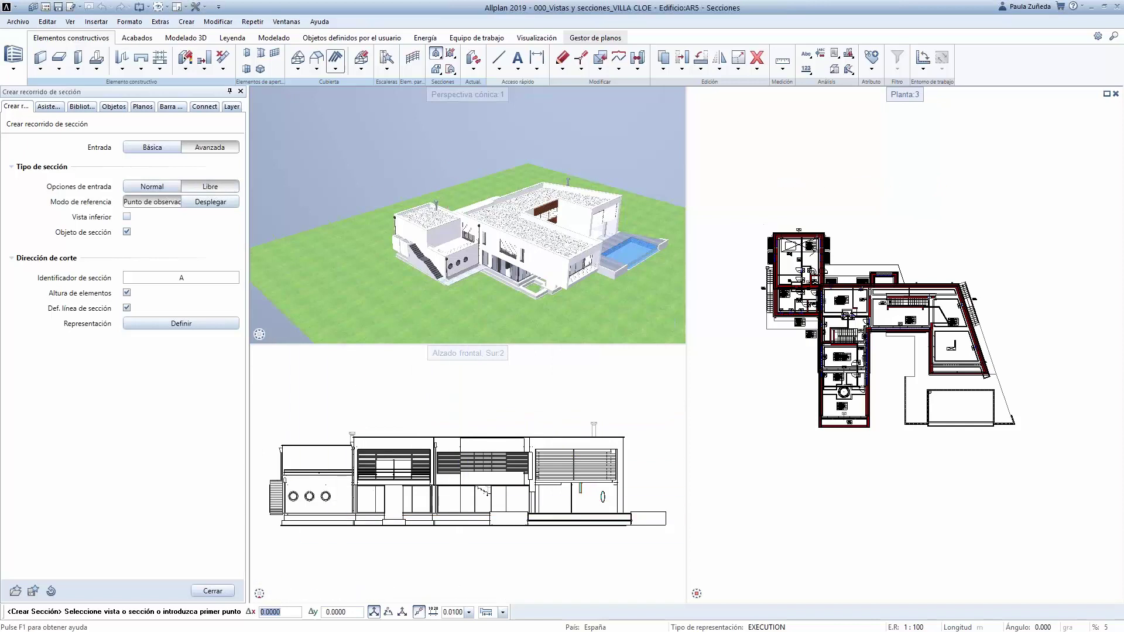
pyautogui.click(152, 187)
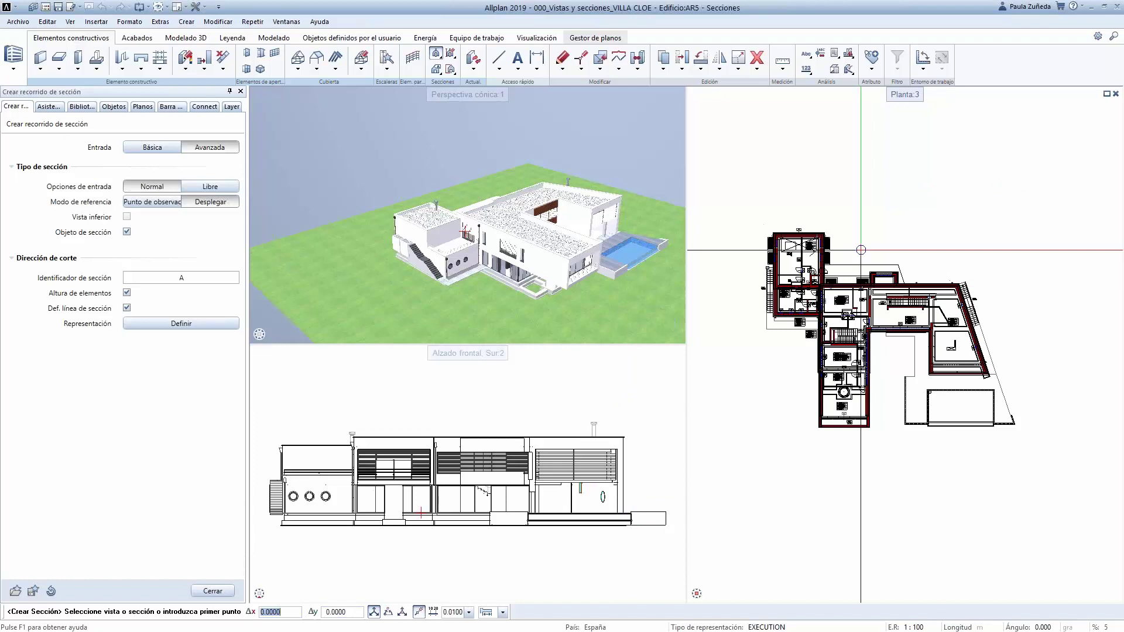
pyautogui.scroll(-3, 827, 257)
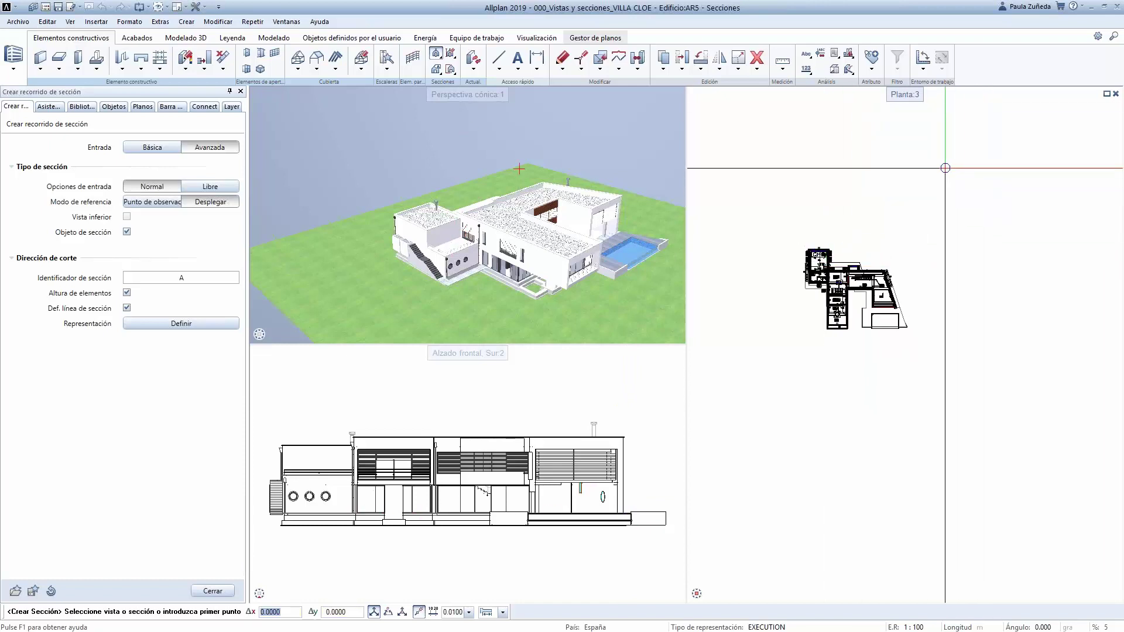
pyautogui.scroll(2, 923, 291)
pyautogui.scroll(-1, 898, 356)
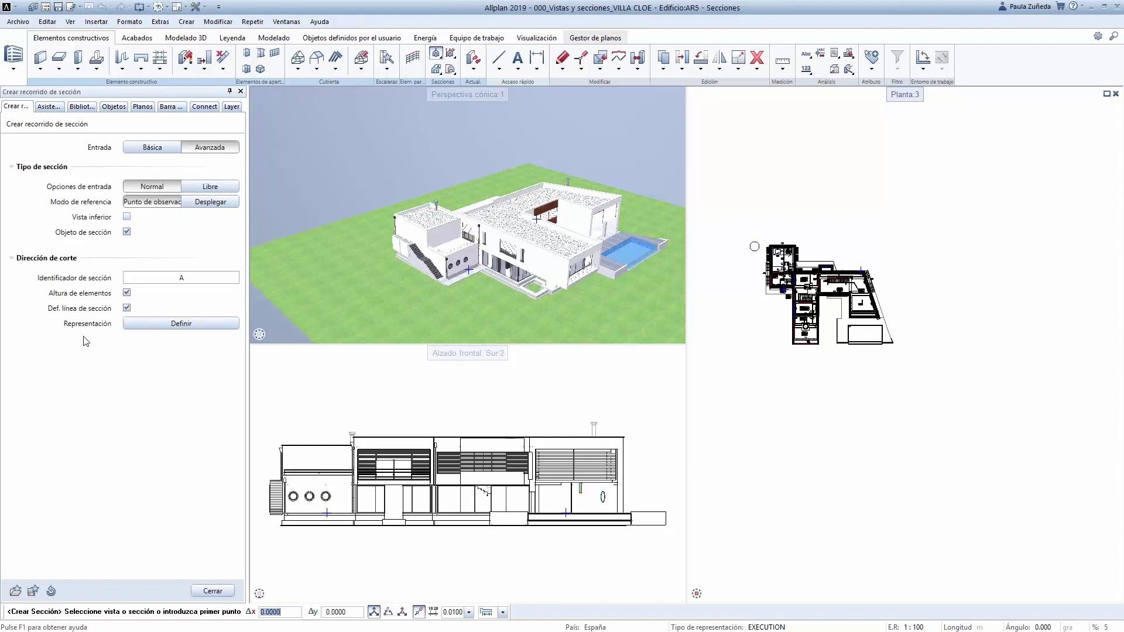
pyautogui.click(146, 326)
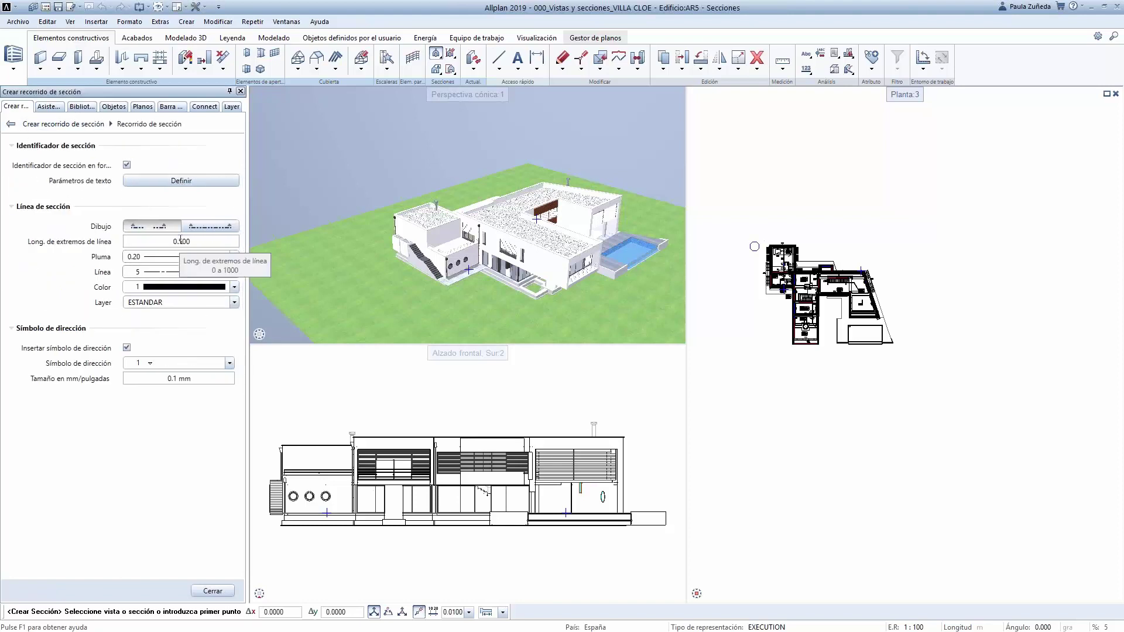
pyautogui.click(11, 124)
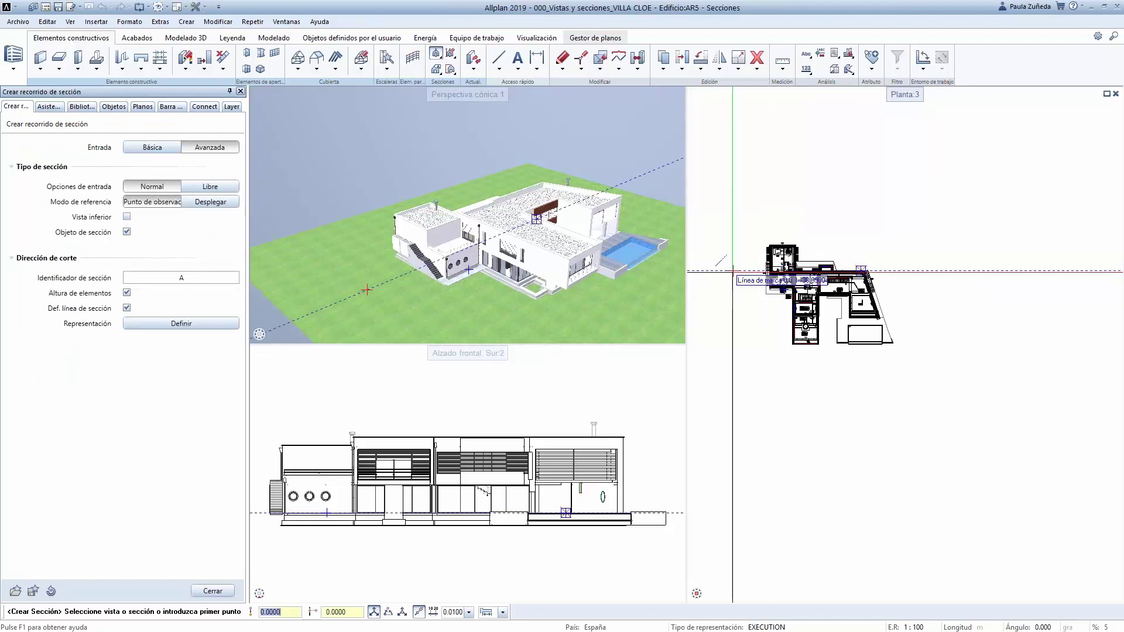
# Draw section line A horizontally across the villa's floor plan, with its depth extending north and the viewing point south of it
pyautogui.scroll(2, 732, 271)
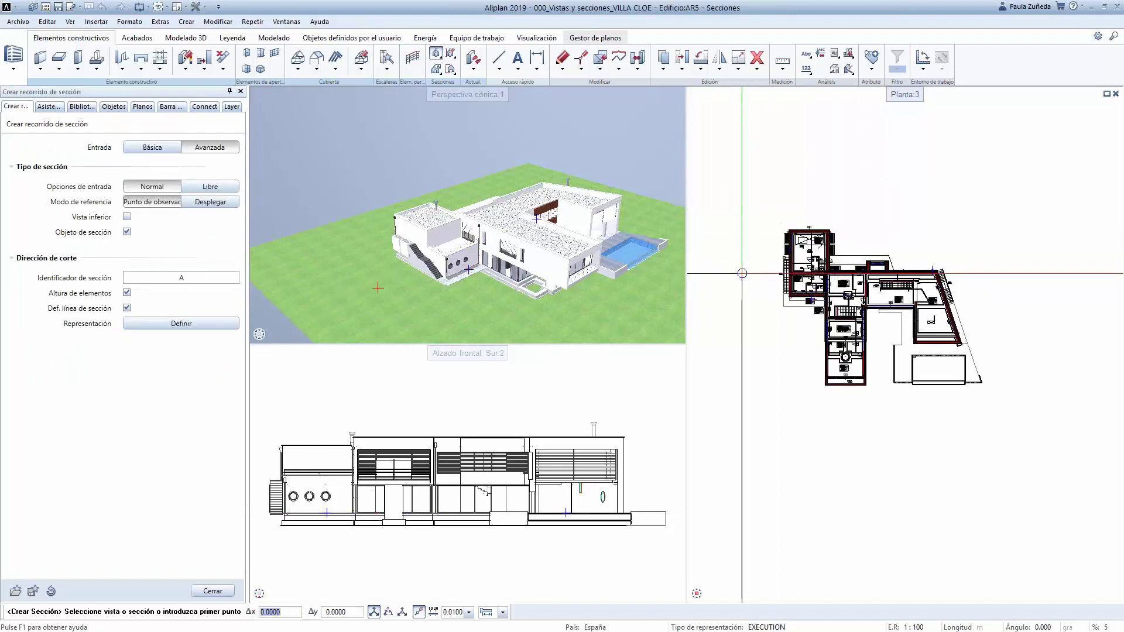
pyautogui.scroll(2, 742, 273)
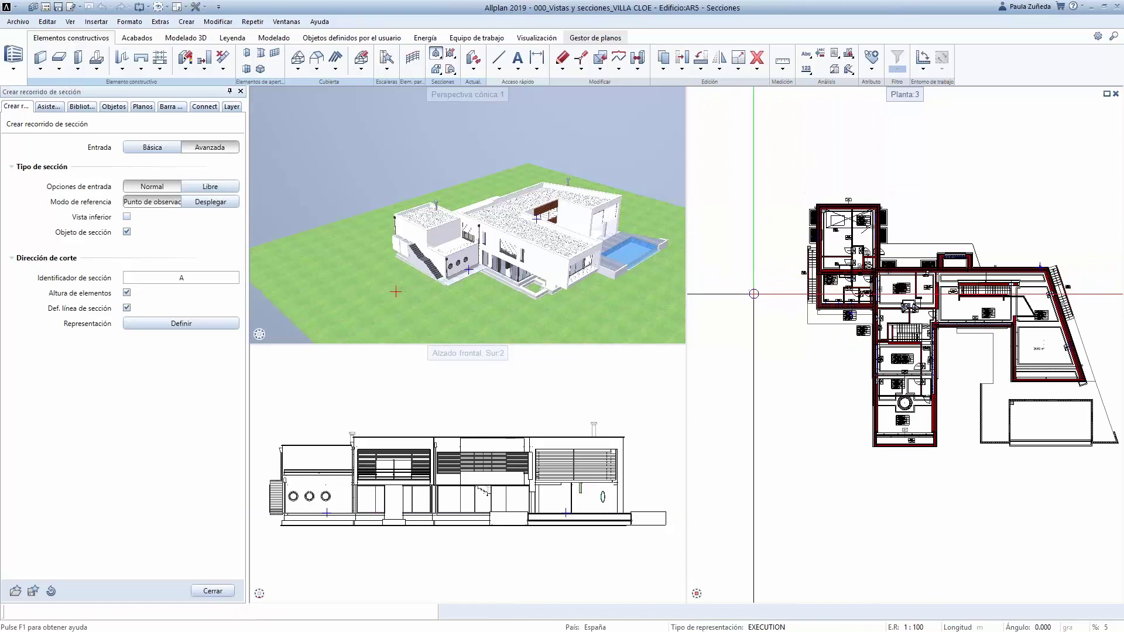
pyautogui.scroll(-2, 753, 294)
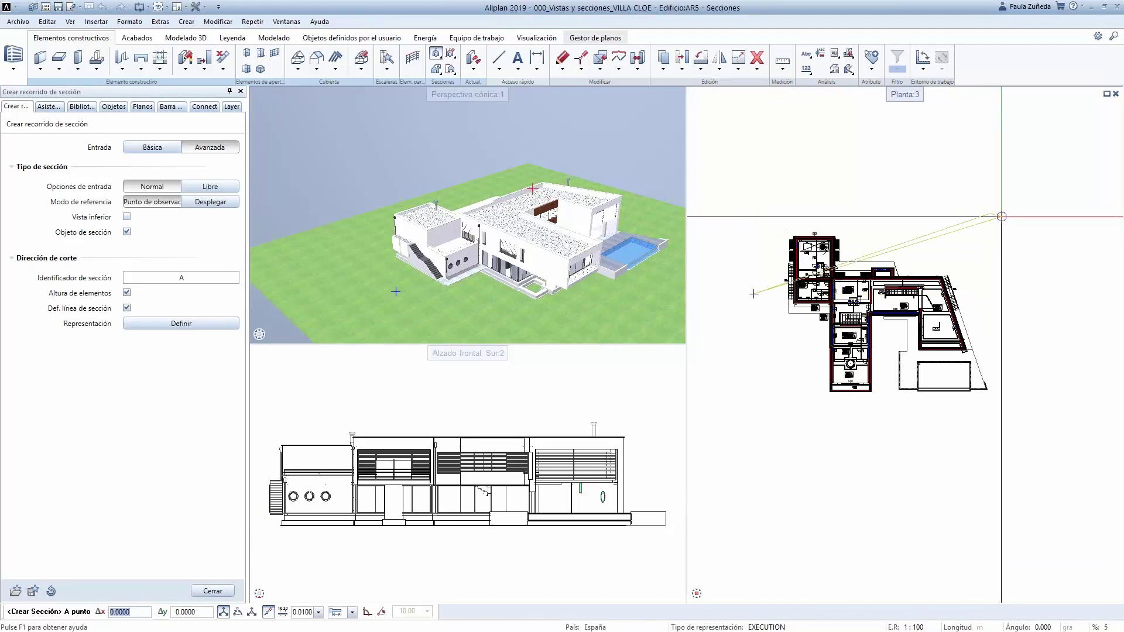
pyautogui.click(753, 293)
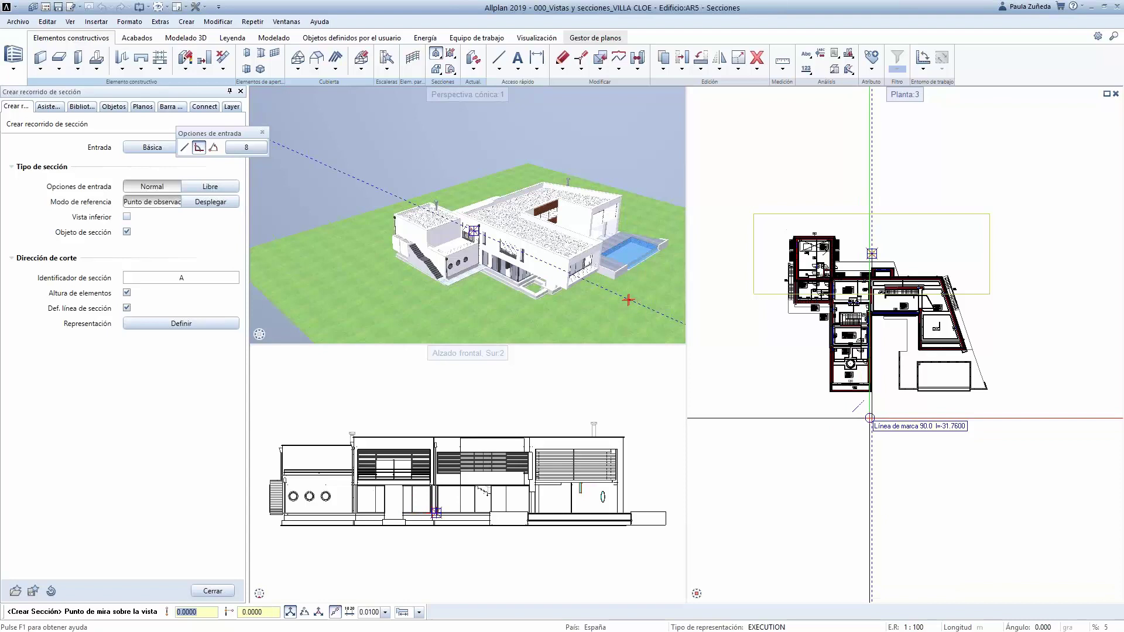
pyautogui.click(869, 418)
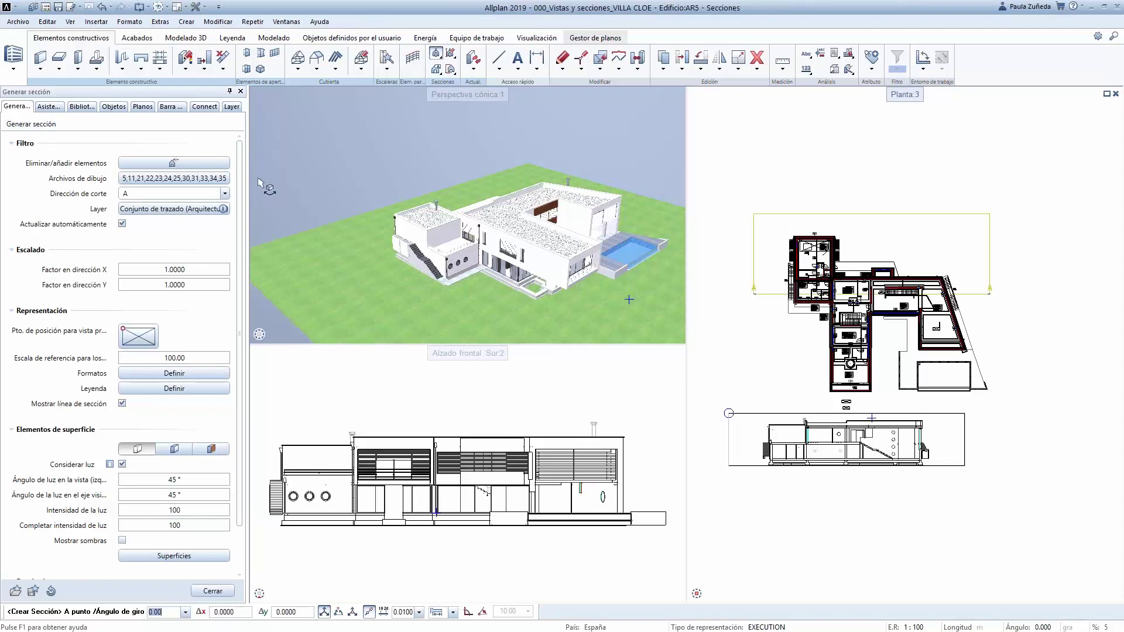
# Examine the stairs and walls in the floor plan as candidates for adding to or removing from the section, without excluding any
pyautogui.click(174, 165)
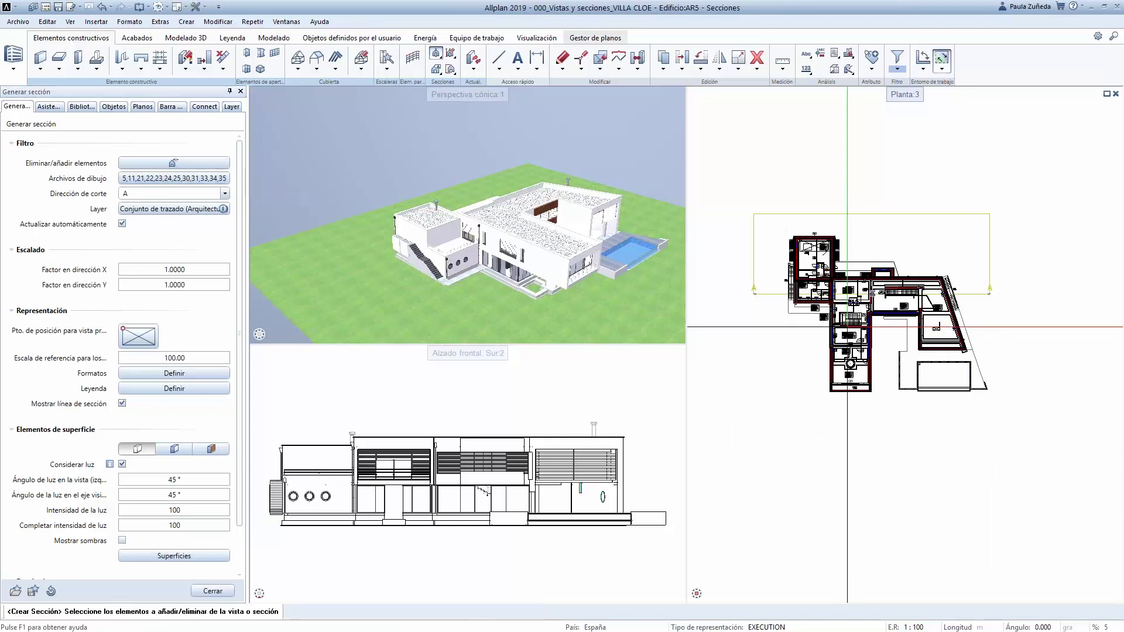
pyautogui.scroll(4, 846, 327)
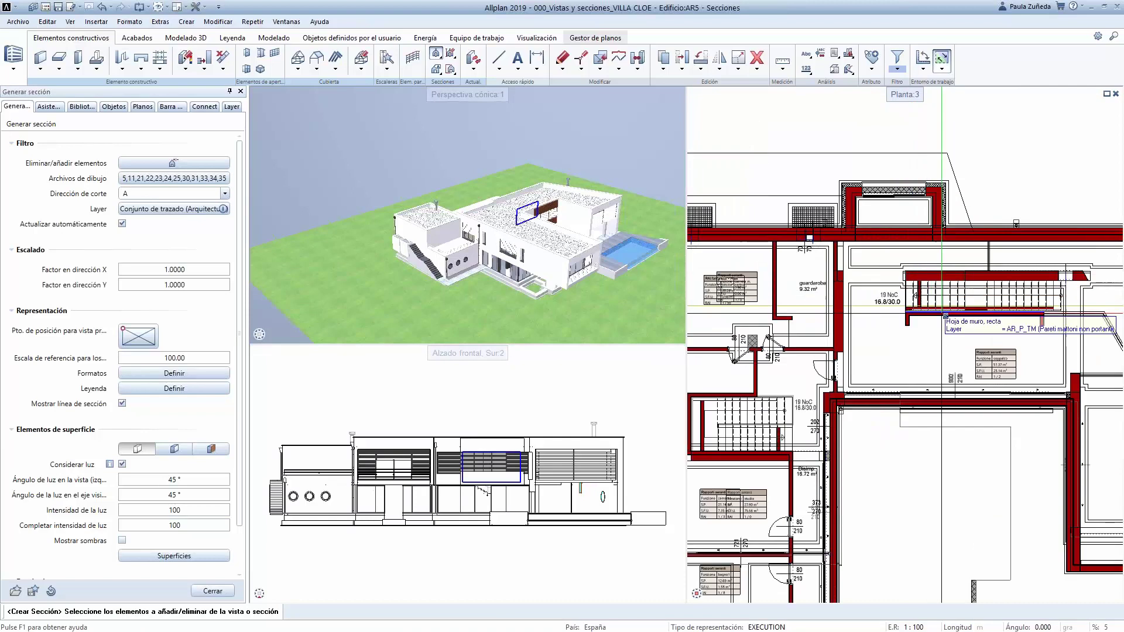
pyautogui.scroll(4, 945, 315)
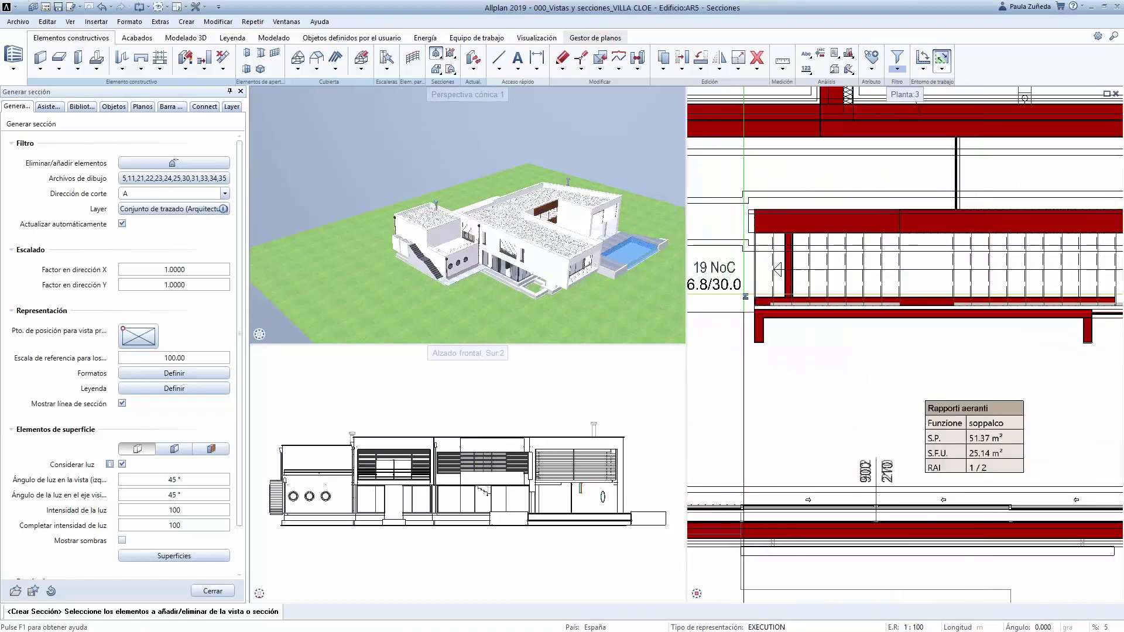
pyautogui.scroll(-1, 731, 316)
pyautogui.scroll(1, 767, 309)
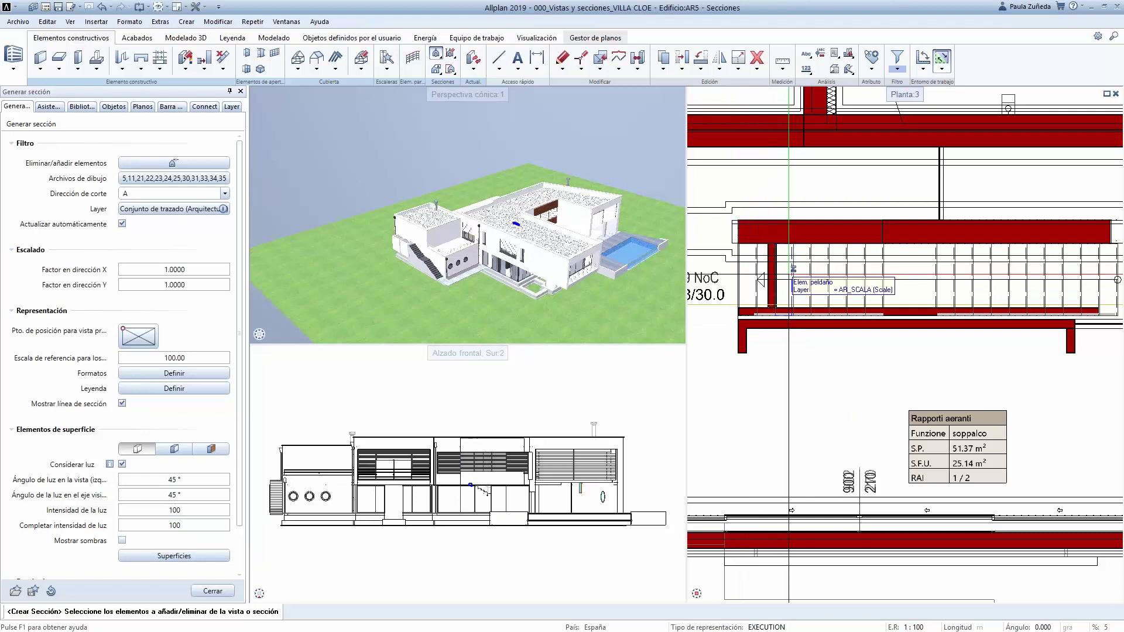
pyautogui.scroll(-5, 789, 274)
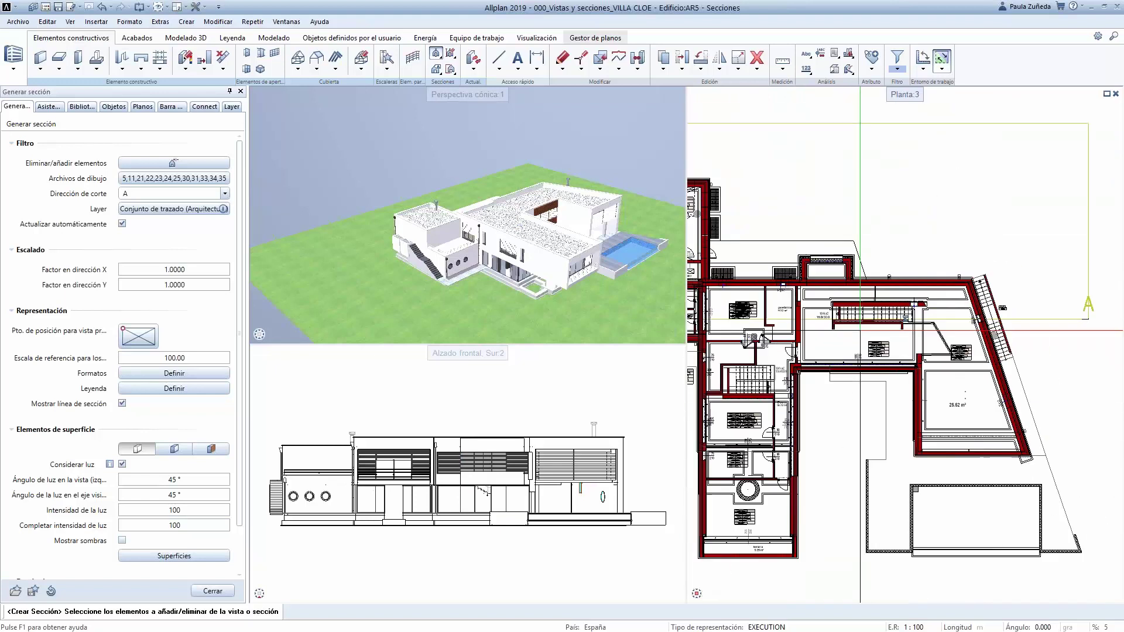
pyautogui.scroll(1, 779, 325)
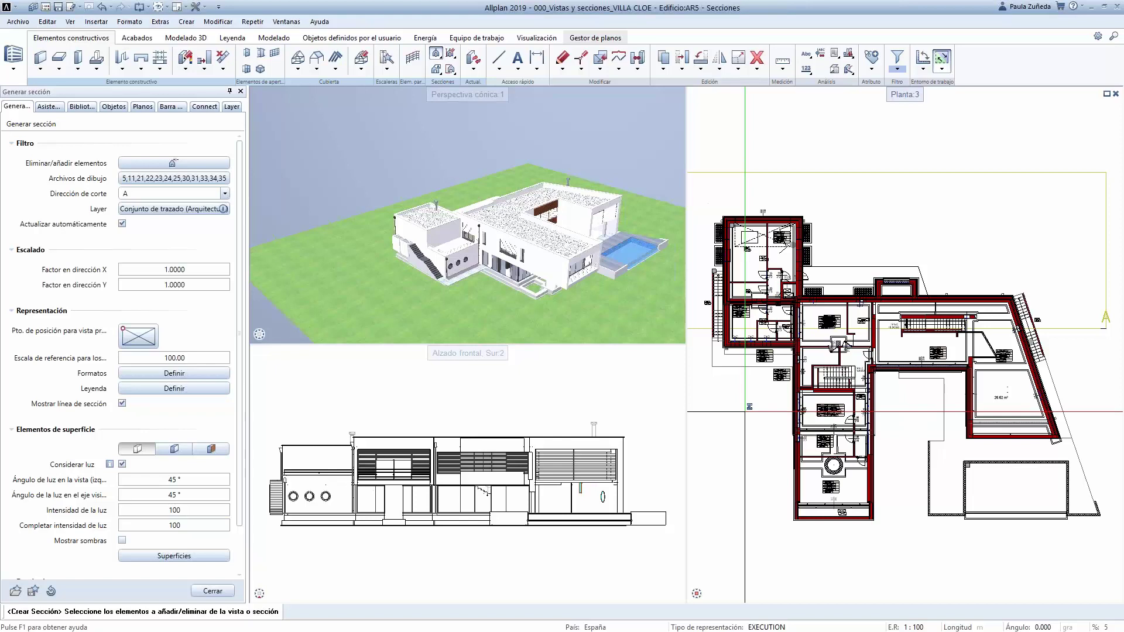
pyautogui.click(745, 411)
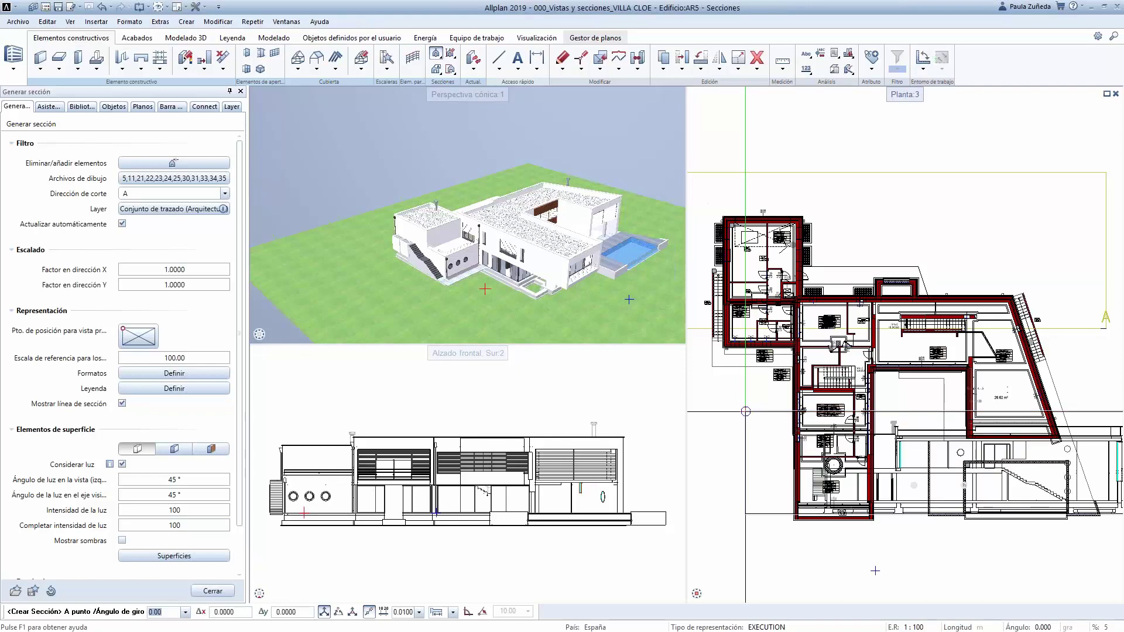
pyautogui.scroll(-5, 875, 571)
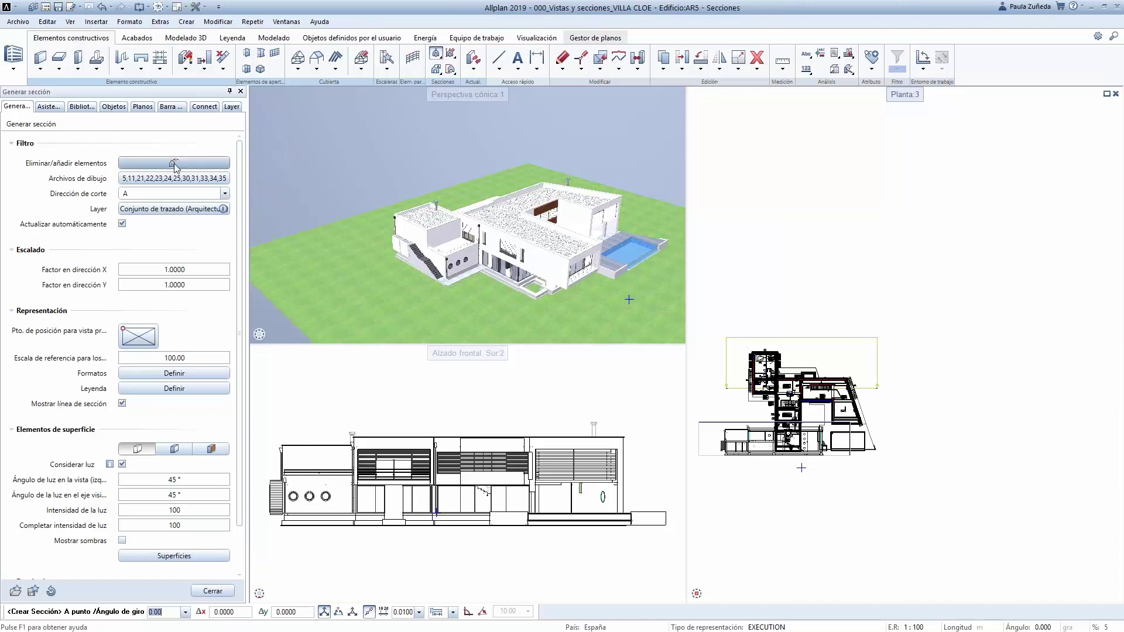
# Review the section's drawing files in the building structure and the available cut directions, keeping direction A
pyautogui.click(193, 178)
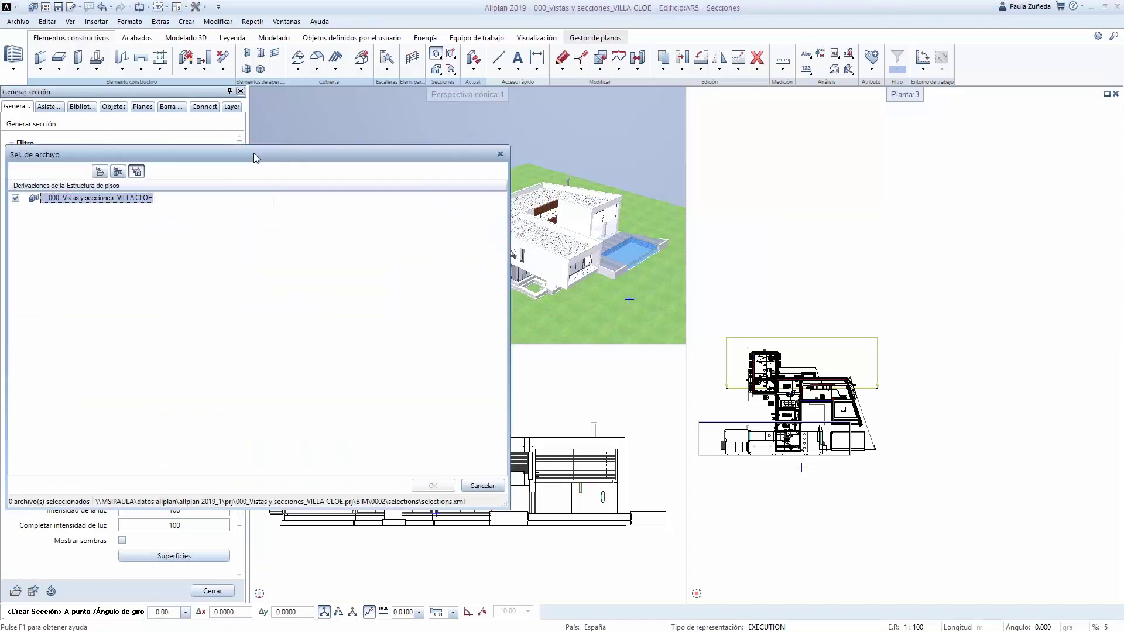
pyautogui.click(118, 171)
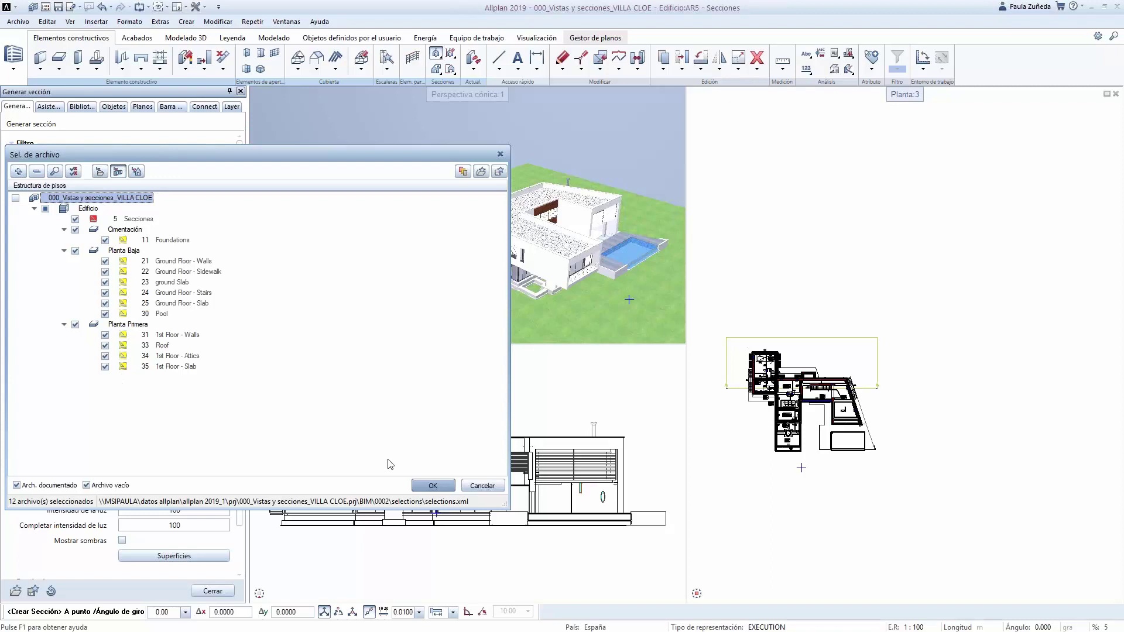
pyautogui.click(466, 487)
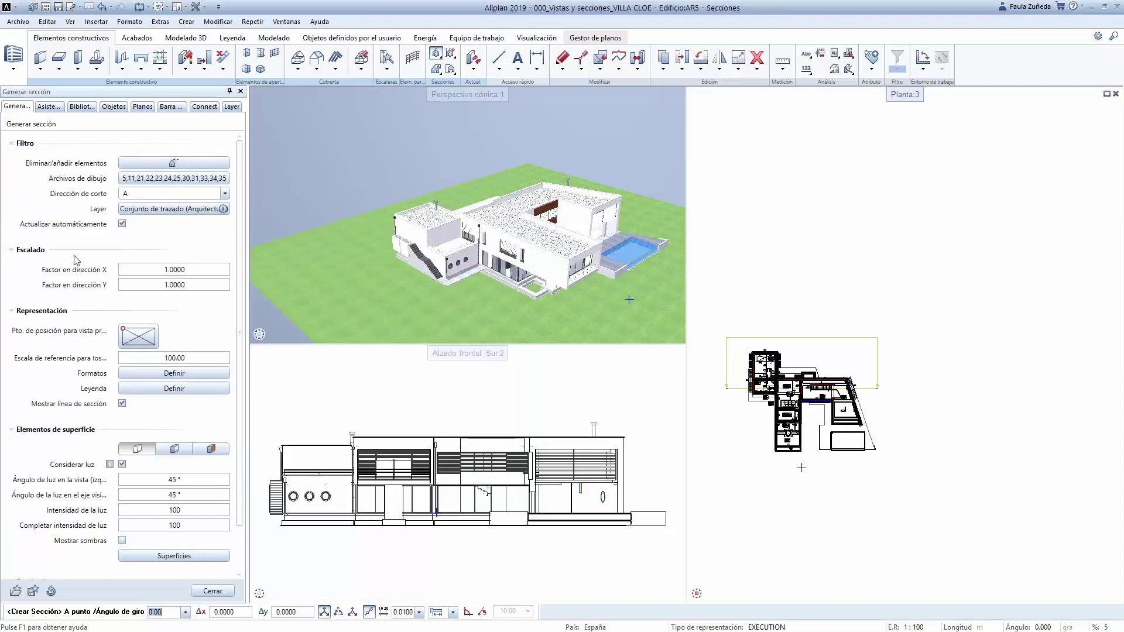
pyautogui.click(224, 194)
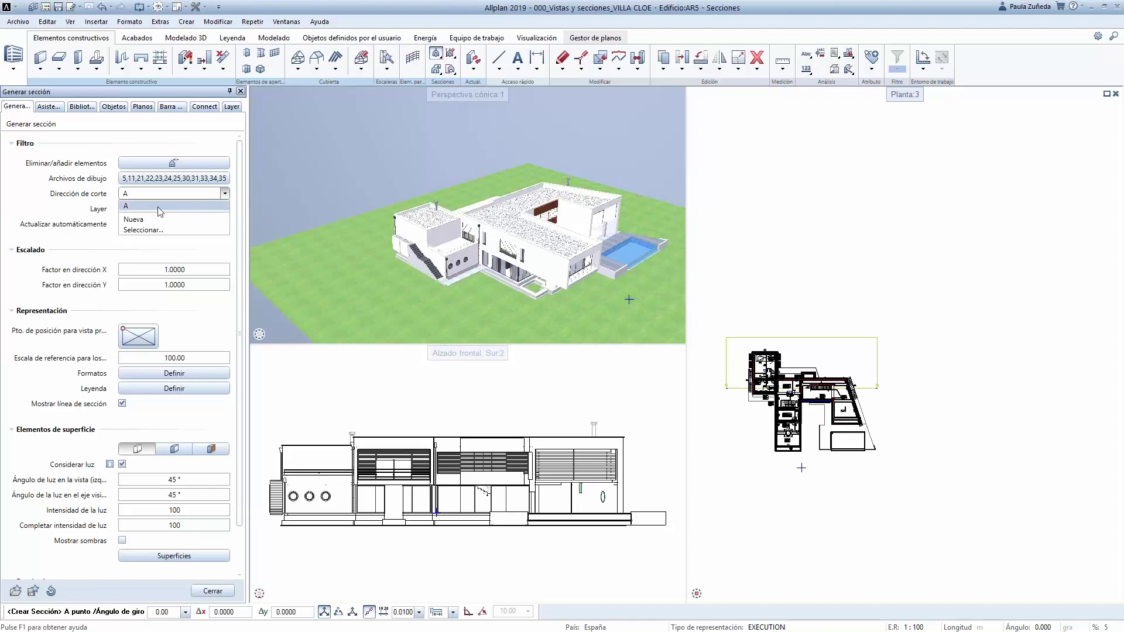
pyautogui.click(90, 204)
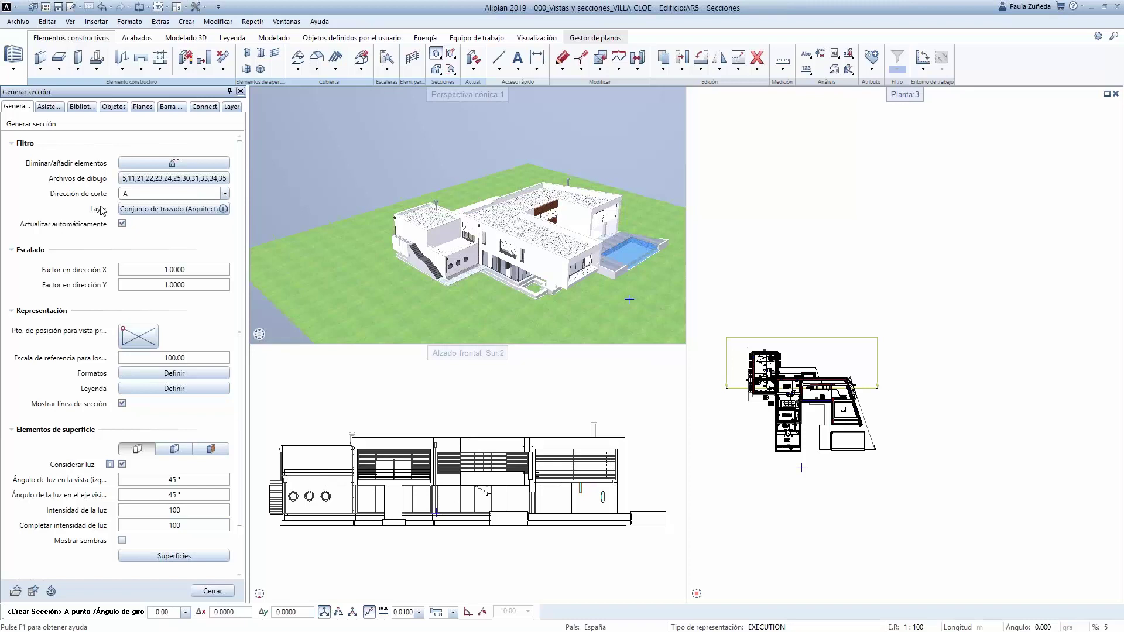
# Accept the Arquitectura print set as the layer filter and set the section view's placement point to its upper-right corner
pyautogui.click(168, 210)
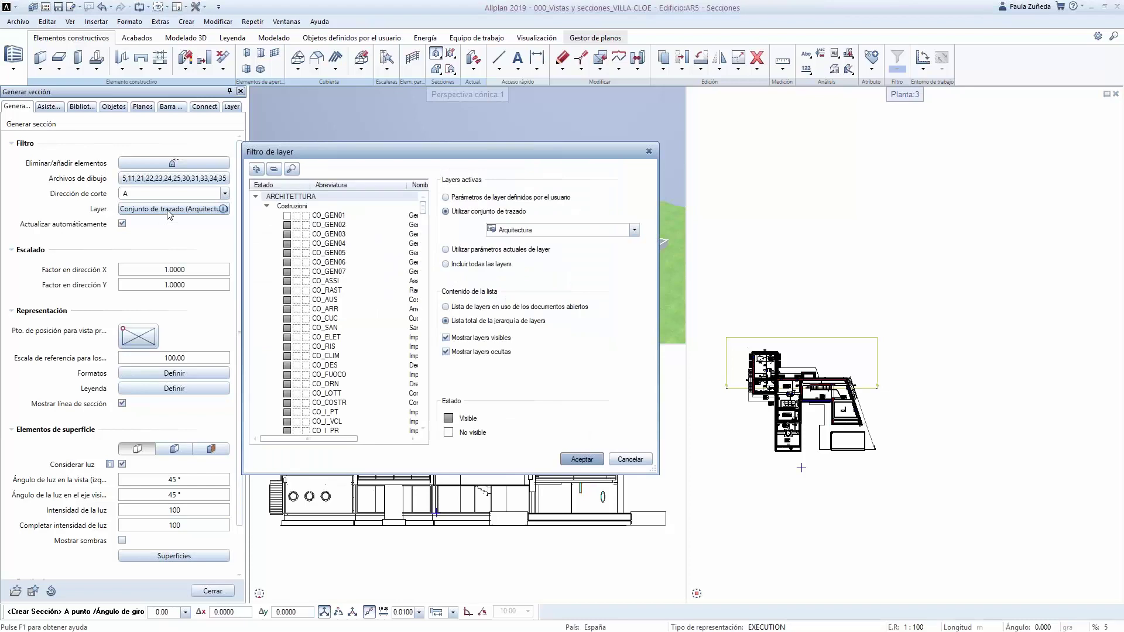
pyautogui.click(632, 231)
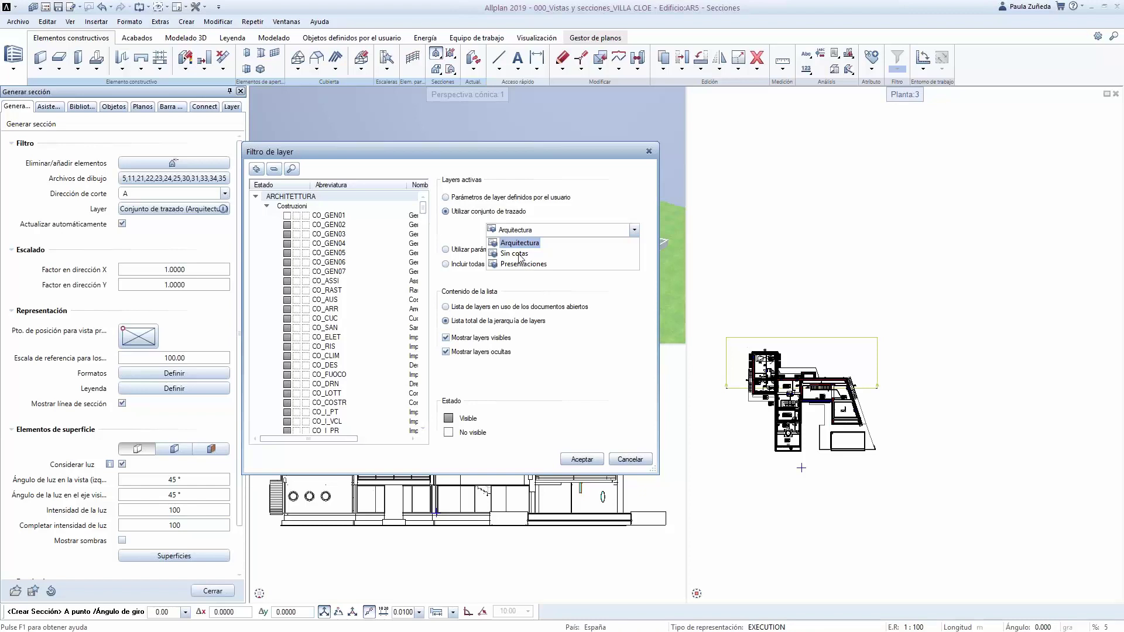
pyautogui.click(581, 457)
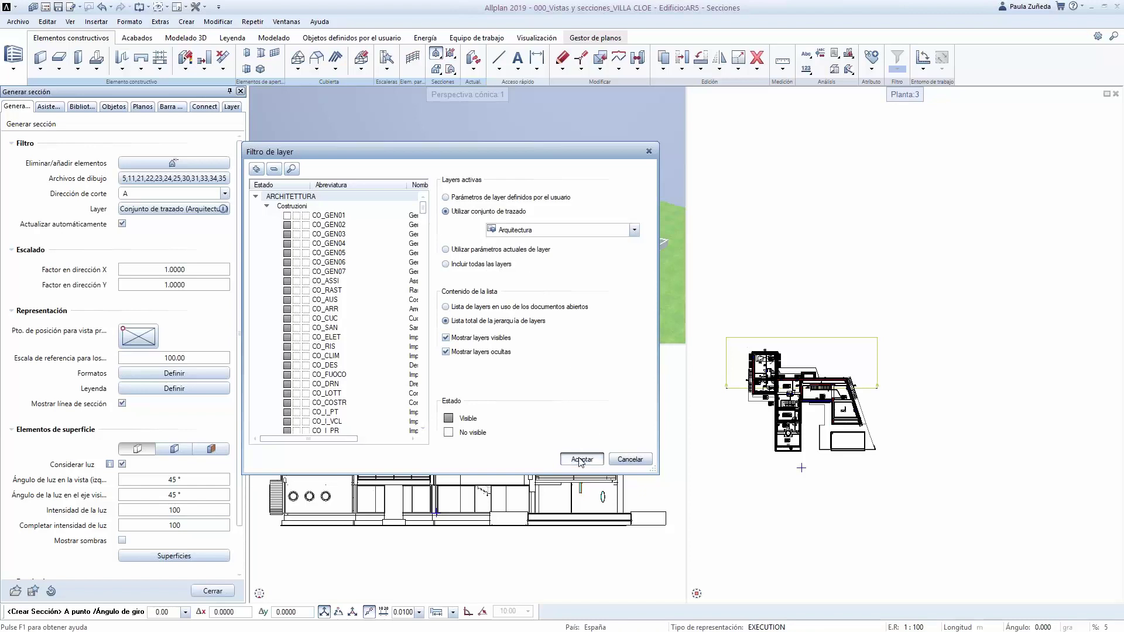
pyautogui.click(581, 457)
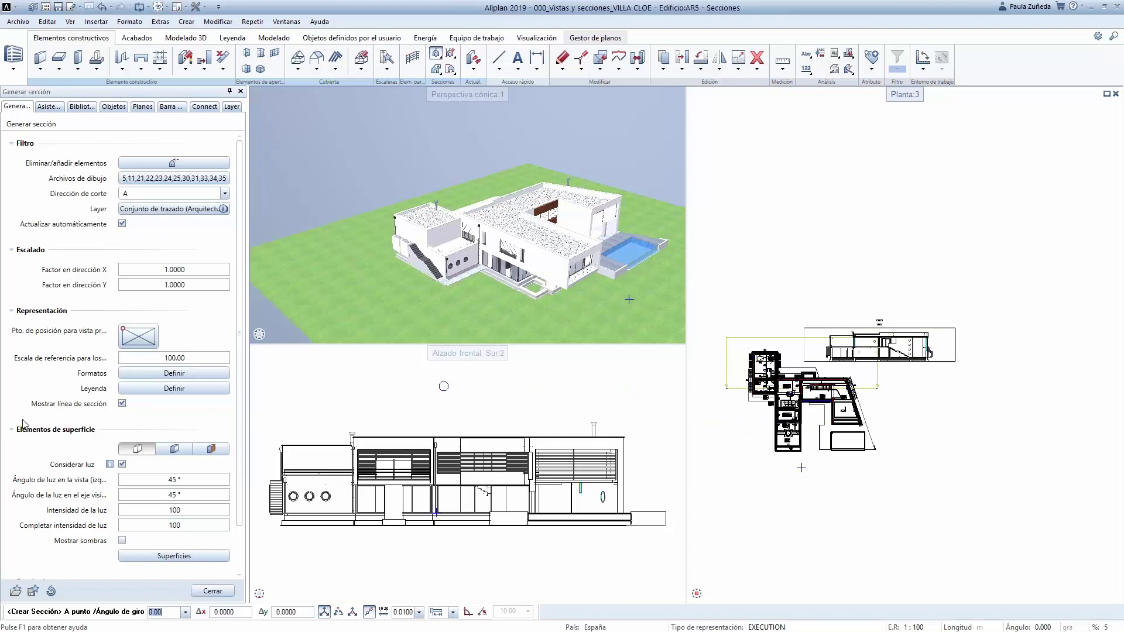
pyautogui.click(122, 348)
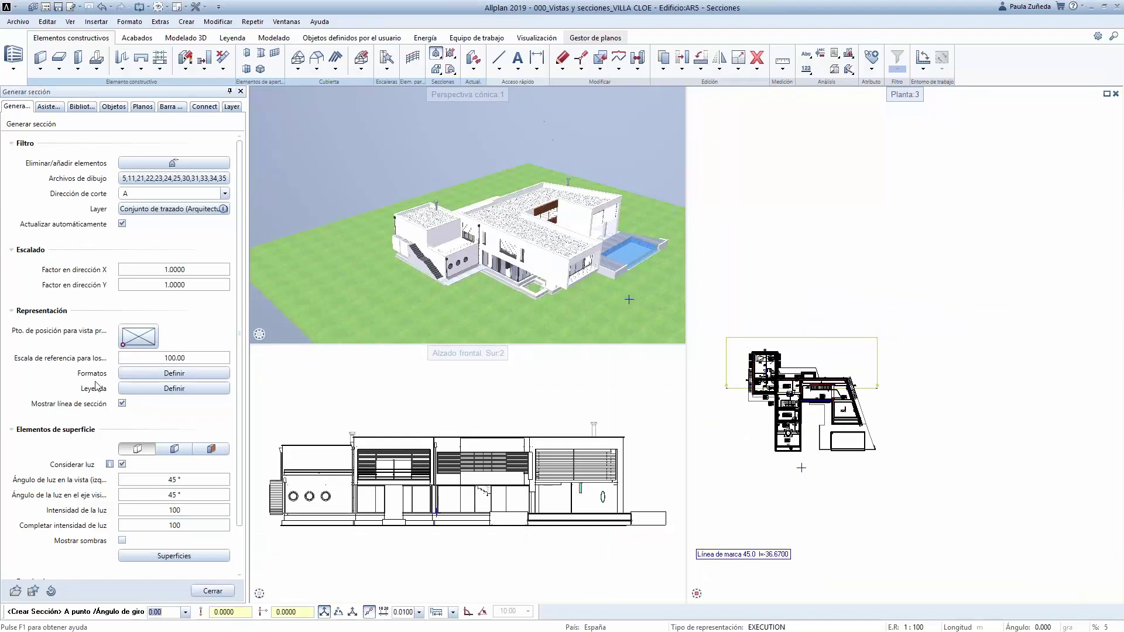
pyautogui.click(154, 329)
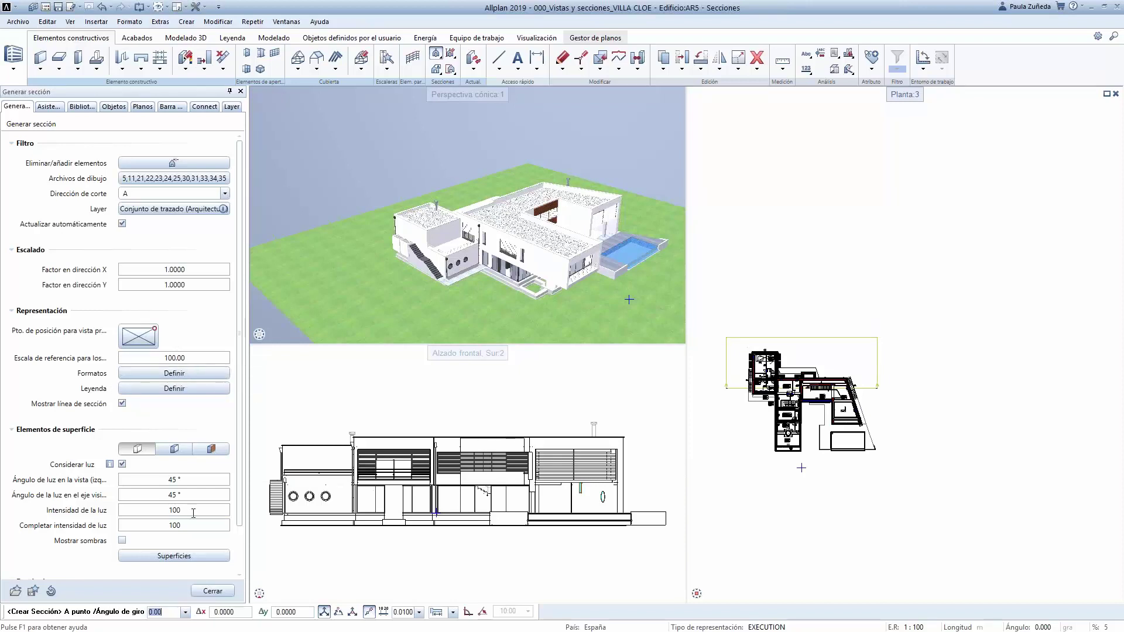
# In the edge formats, keep adjacent surfaces eliminated, showing them between different elements but not on rounded elements
pyautogui.click(171, 374)
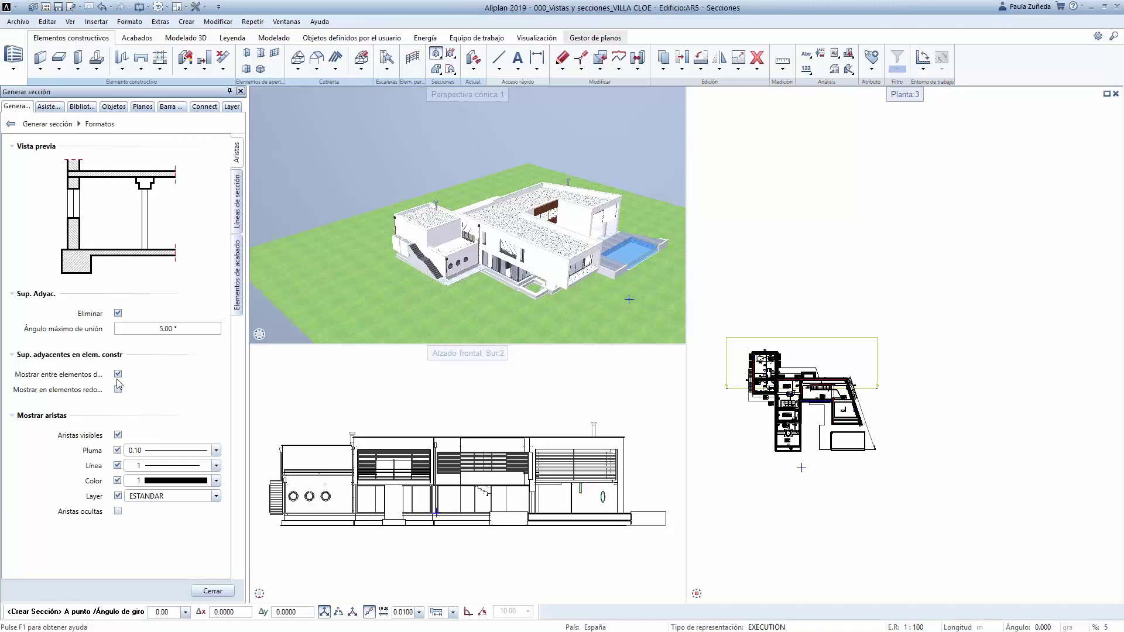
pyautogui.click(118, 314)
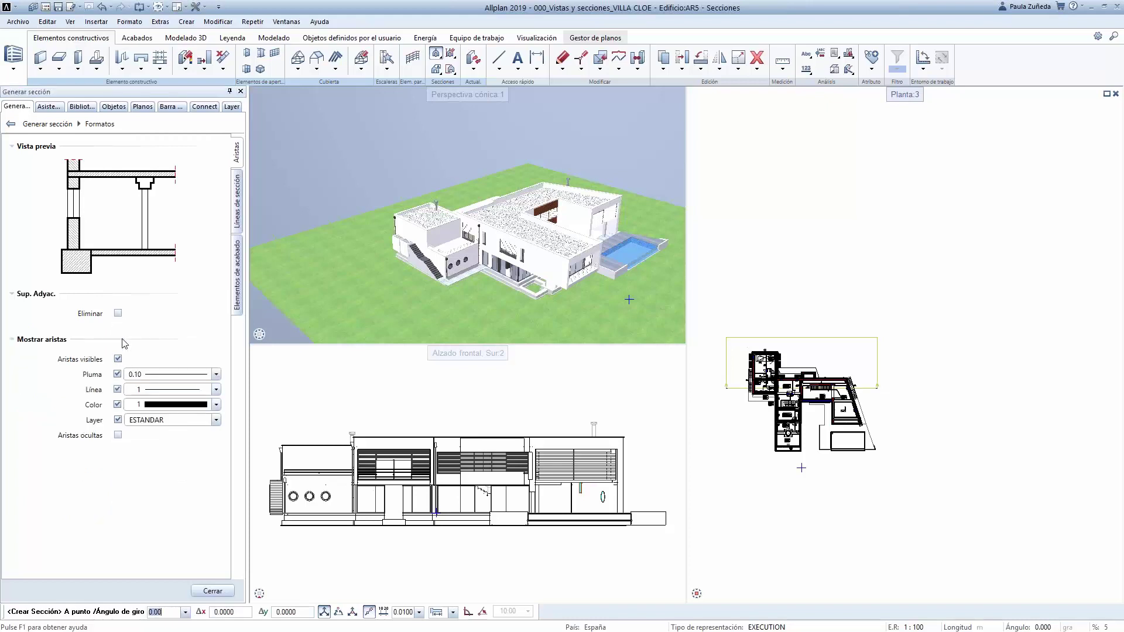
pyautogui.click(118, 313)
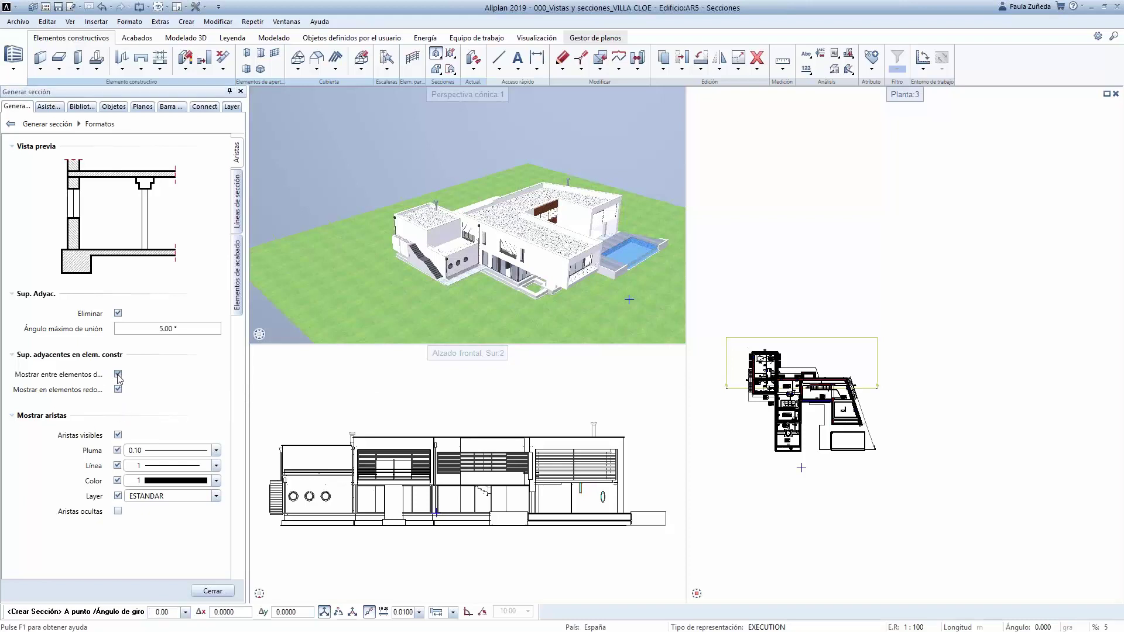
pyautogui.click(119, 374)
pyautogui.click(119, 374)
pyautogui.click(117, 390)
pyautogui.click(118, 374)
# Try displaying hidden edges and check their effect on the section preview in the plan
pyautogui.click(118, 511)
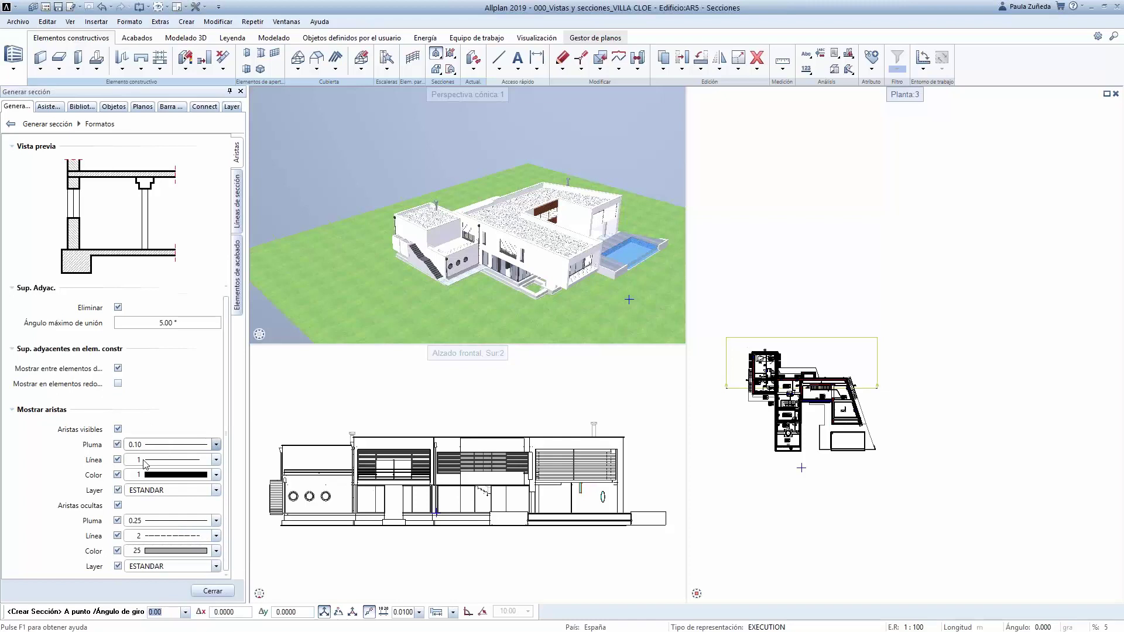
pyautogui.scroll(-3, 872, 454)
pyautogui.scroll(4, 886, 490)
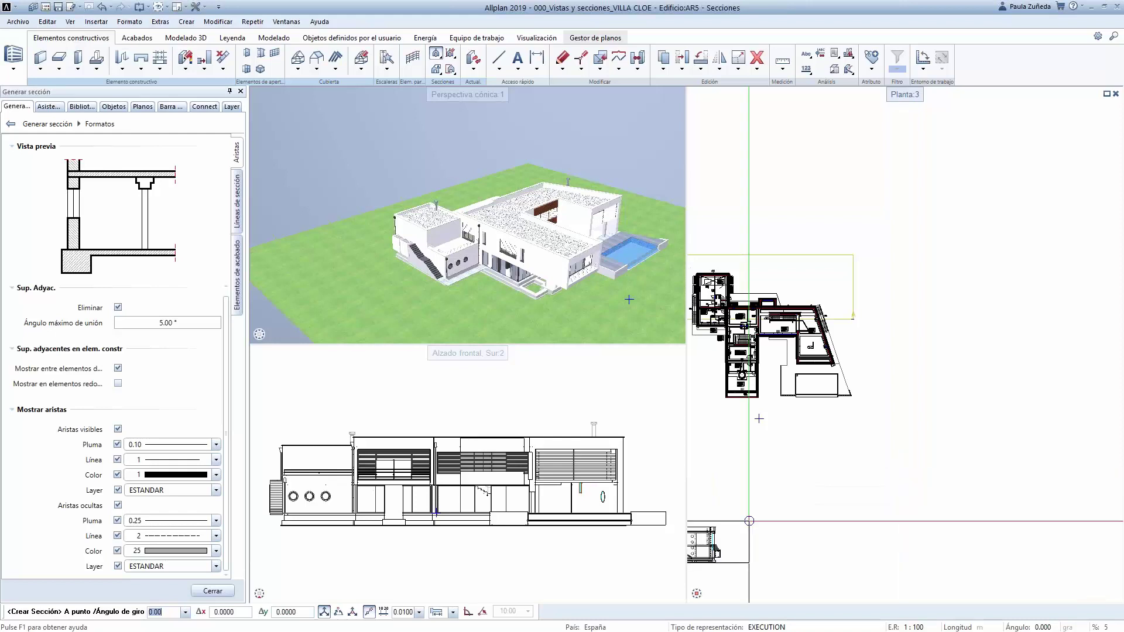
pyautogui.click(117, 505)
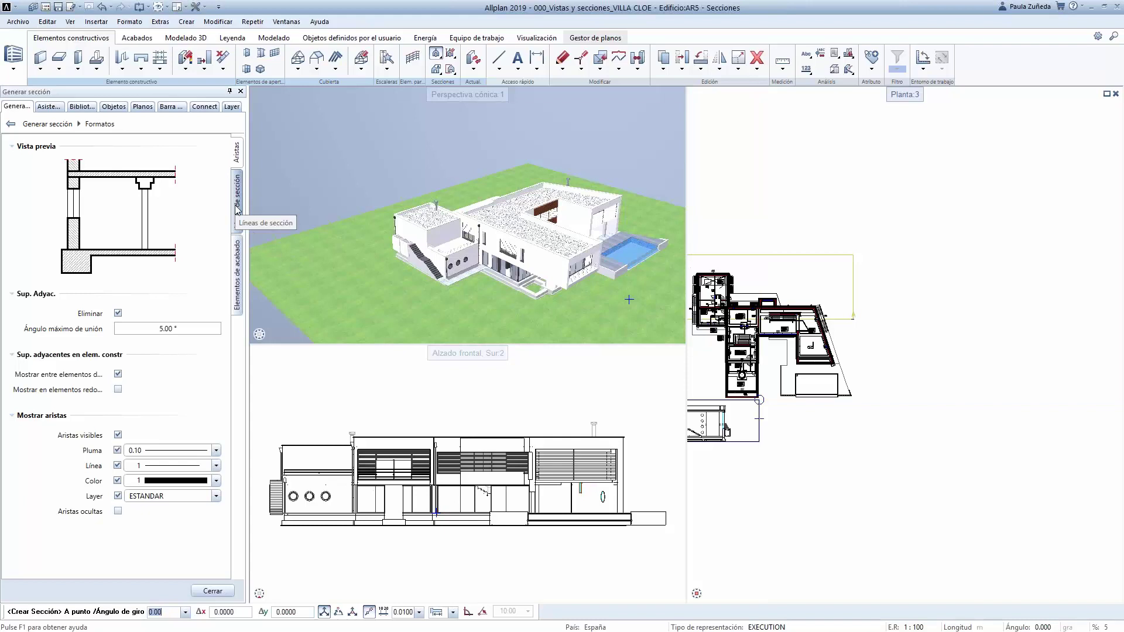
# In the section line formats, keep the delimiting line and turn off the separate display of section edges
pyautogui.click(237, 209)
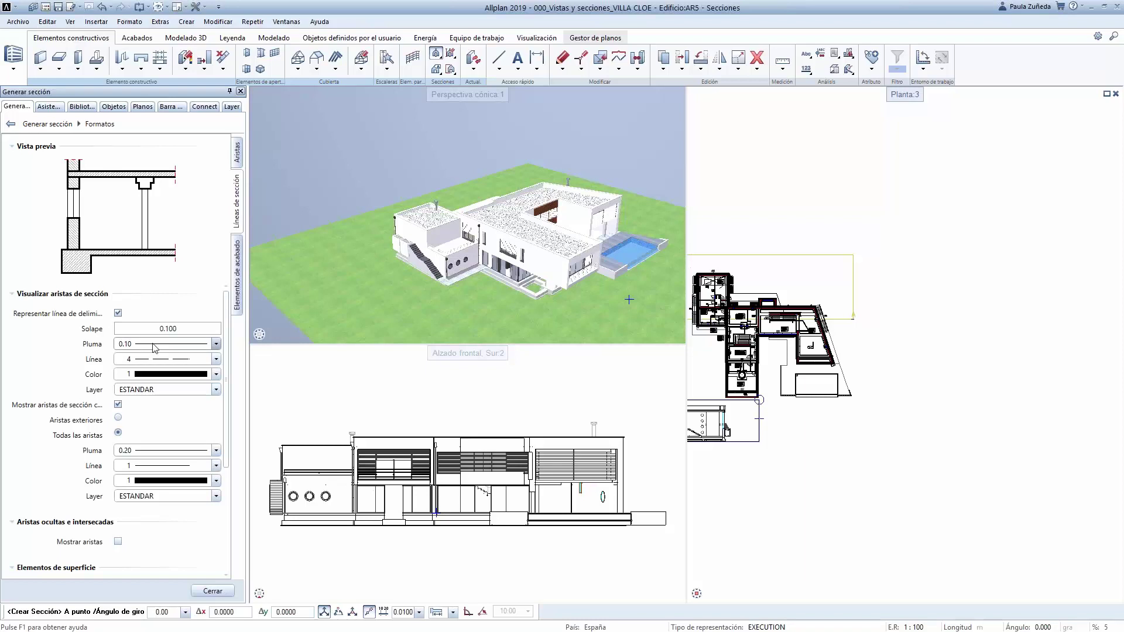
pyautogui.click(118, 313)
pyautogui.click(117, 313)
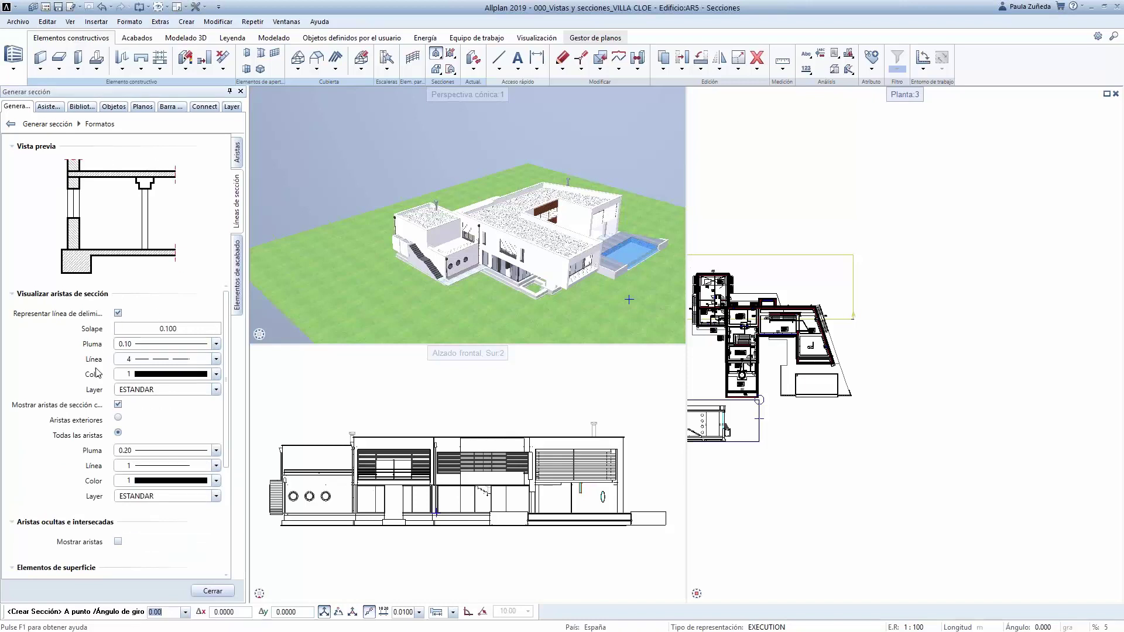
pyautogui.click(118, 404)
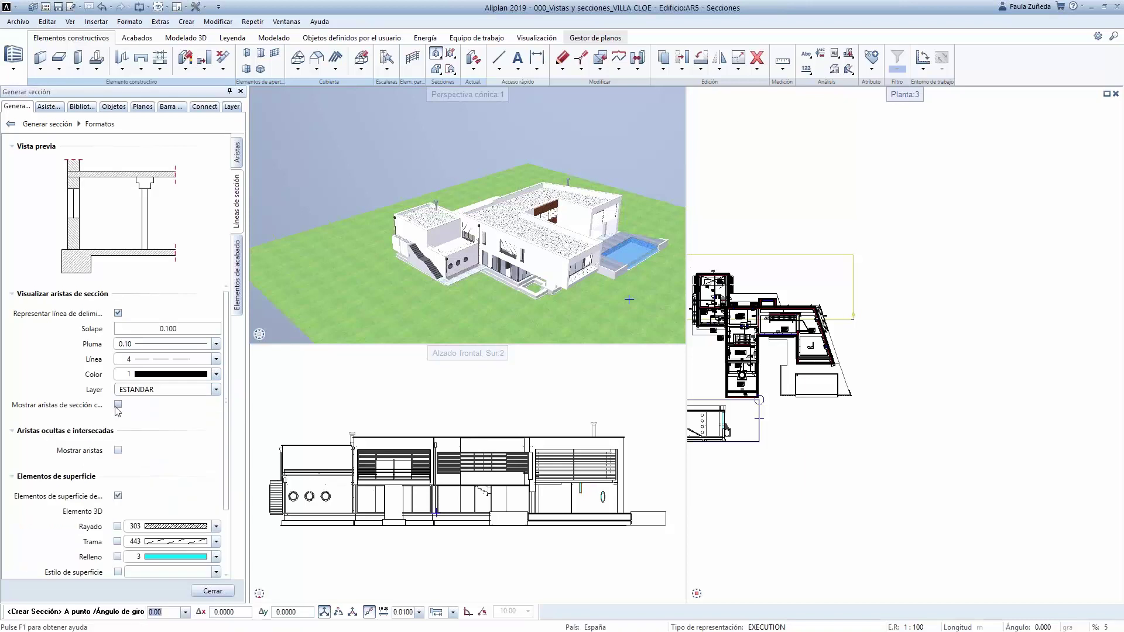
pyautogui.click(118, 404)
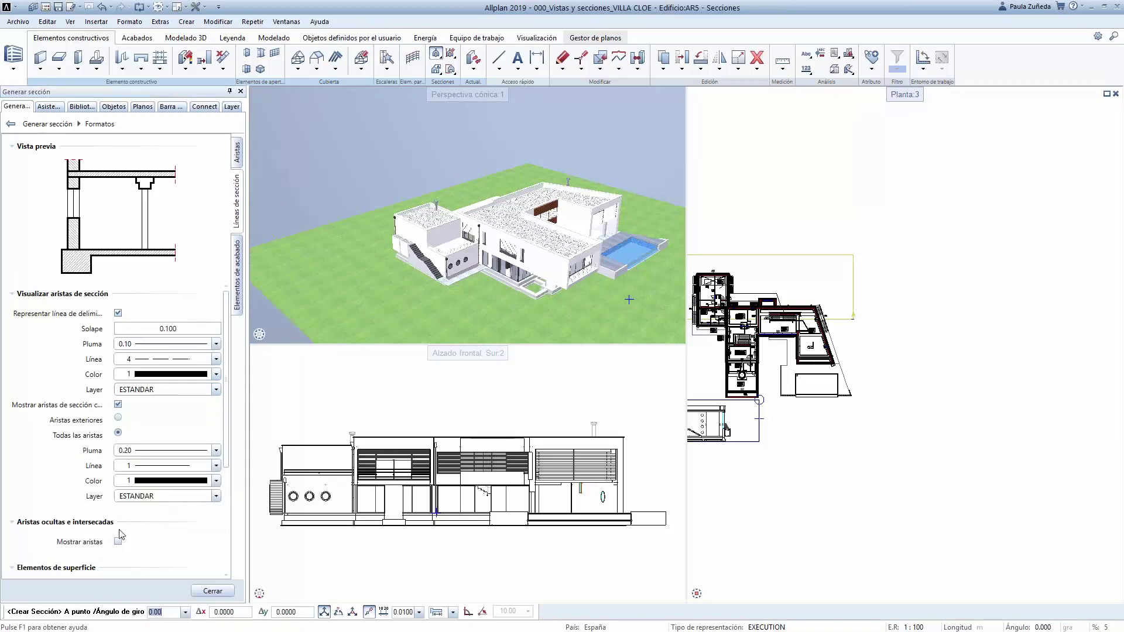
pyautogui.click(118, 405)
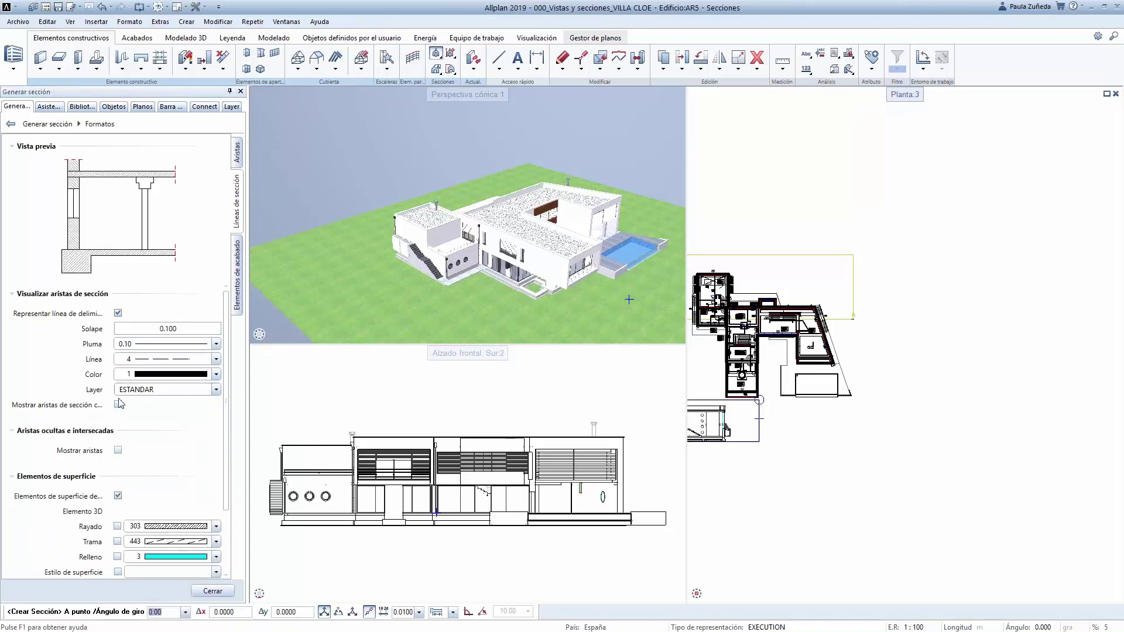
pyautogui.click(119, 404)
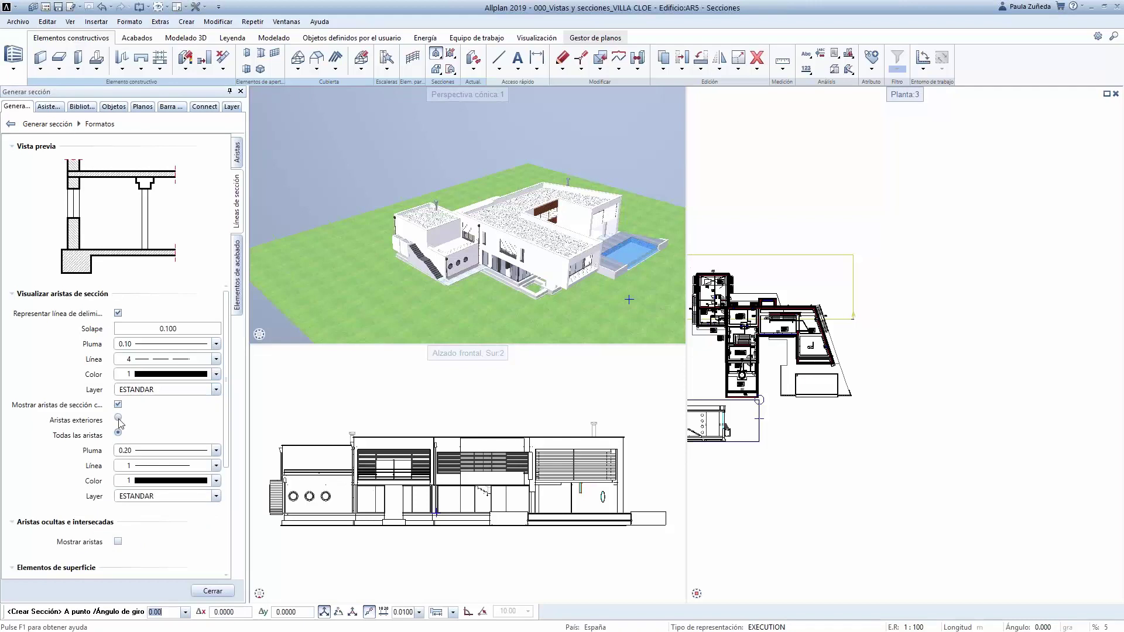
pyautogui.click(119, 417)
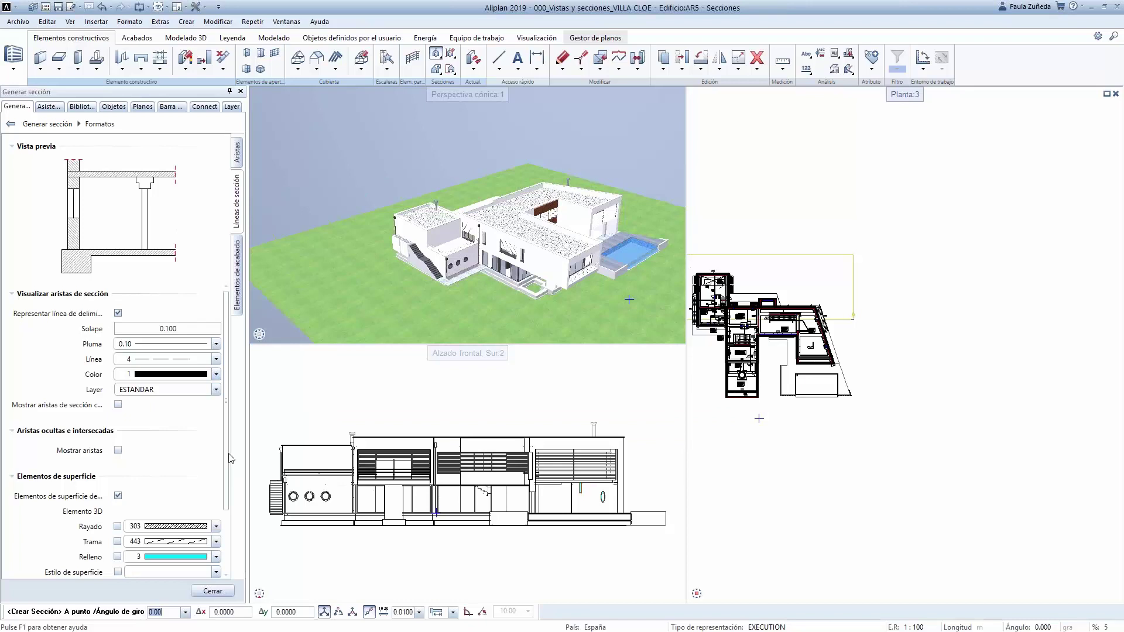
# Try turning off the section's surface elements and applying hatching 303 to the 3D elements
pyautogui.scroll(-1, 230, 477)
pyautogui.scroll(-1, 230, 477)
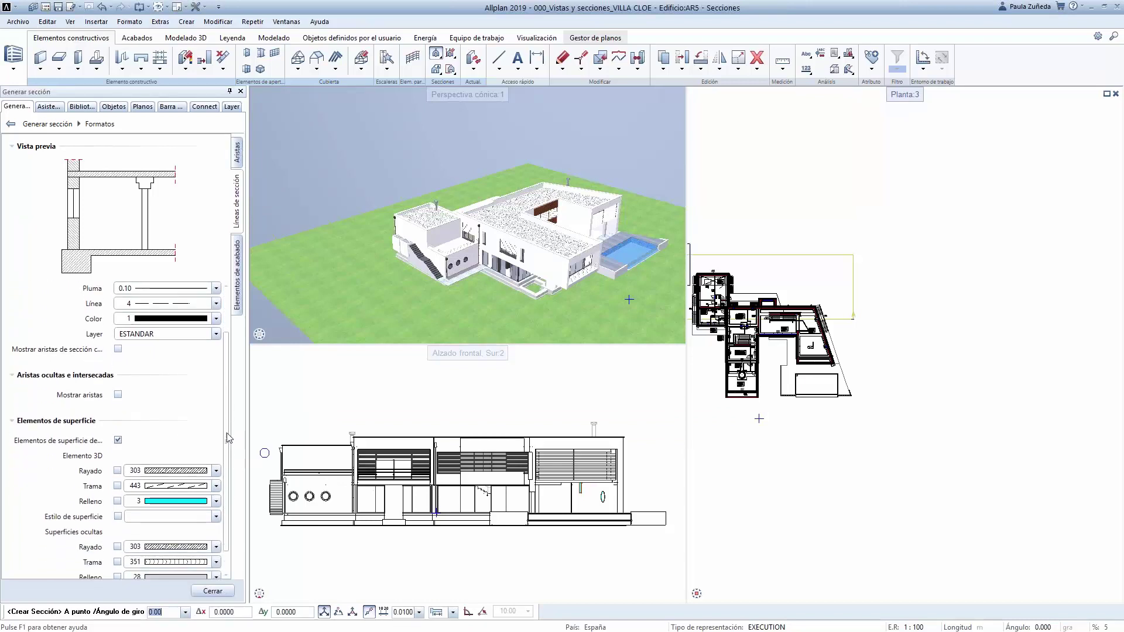
pyautogui.scroll(-1, 234, 489)
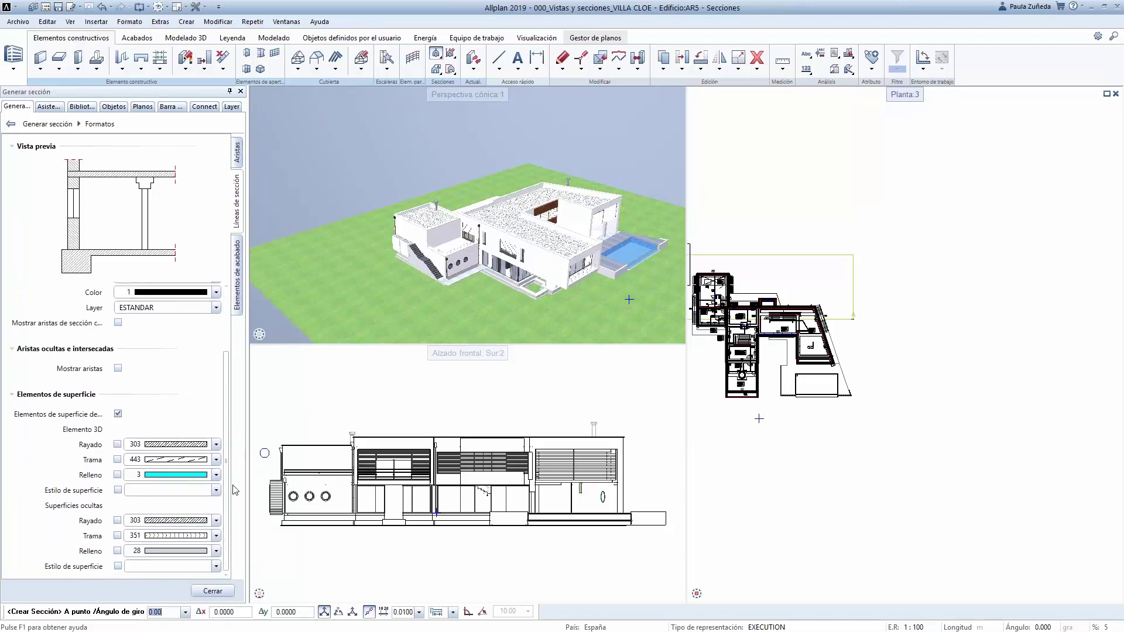
pyautogui.click(117, 414)
pyautogui.click(118, 414)
pyautogui.click(119, 445)
pyautogui.click(118, 447)
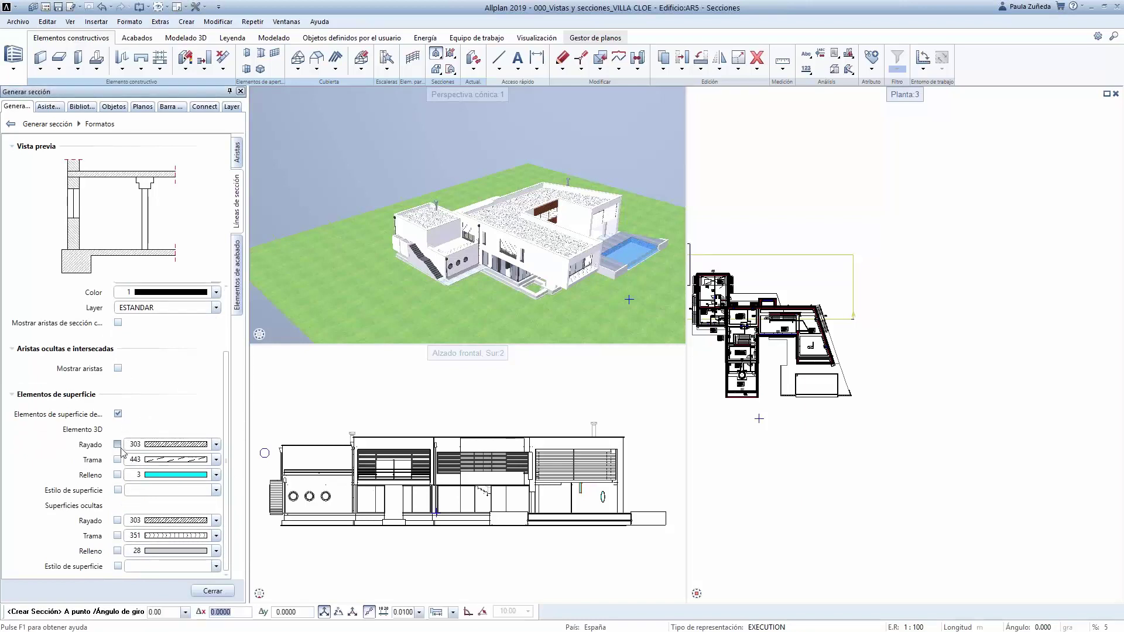
# Try pattern 443 and fill 3 on the section's 3D elements, keeping hatching 303 as their surface element
pyautogui.click(119, 445)
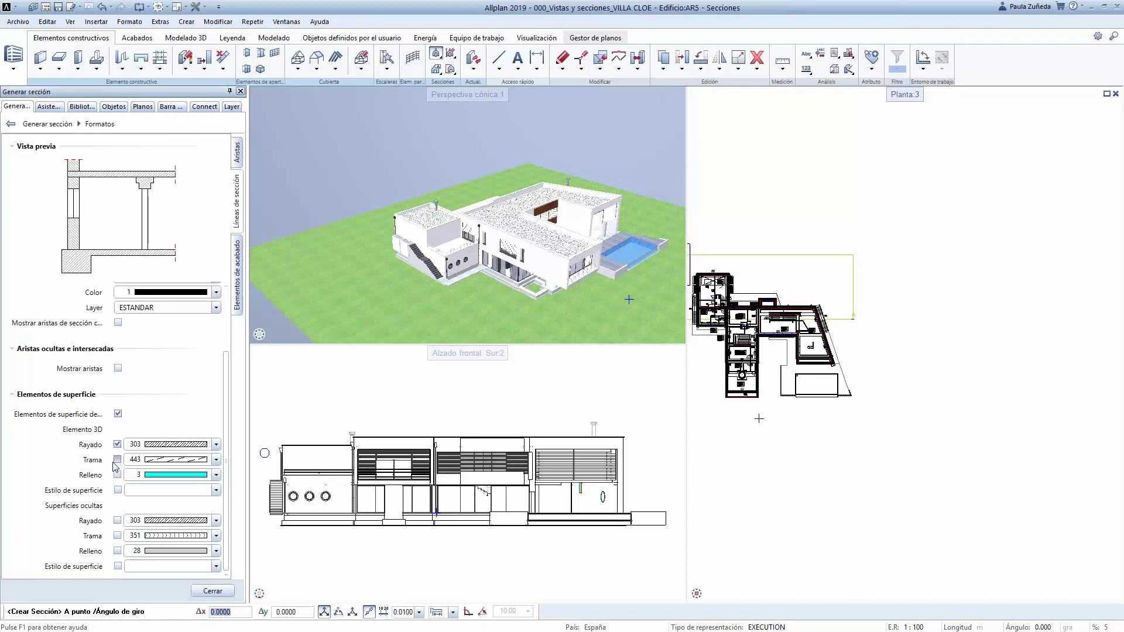
pyautogui.click(117, 459)
pyautogui.click(118, 474)
pyautogui.click(118, 444)
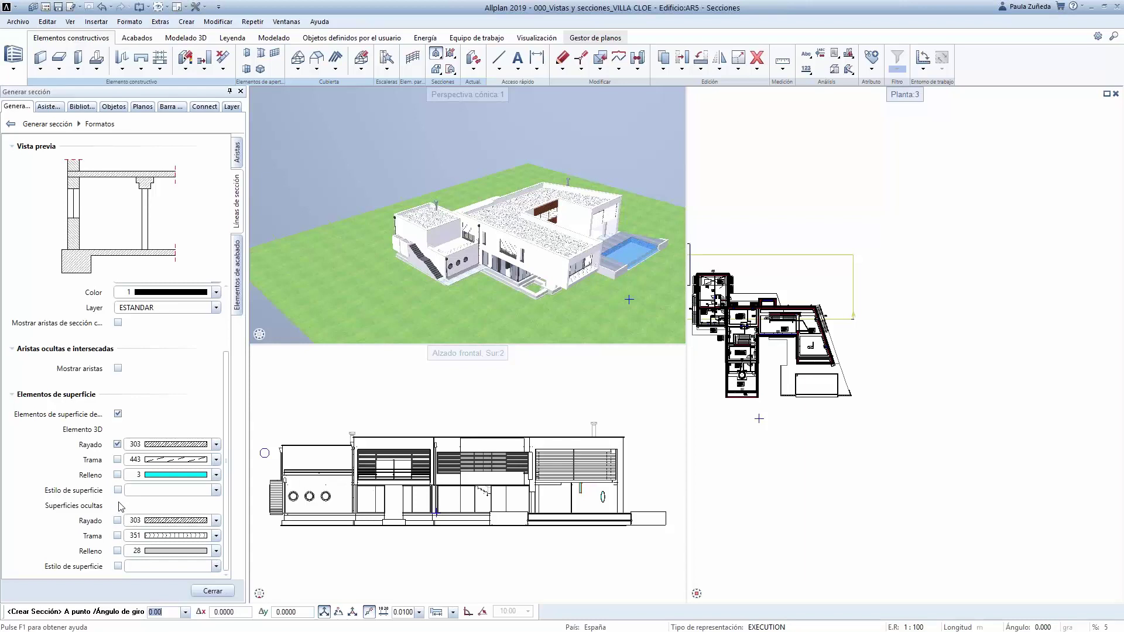
# In the finishing element formats, show the ceiling, floor and vertical surfaces in the section
pyautogui.click(240, 277)
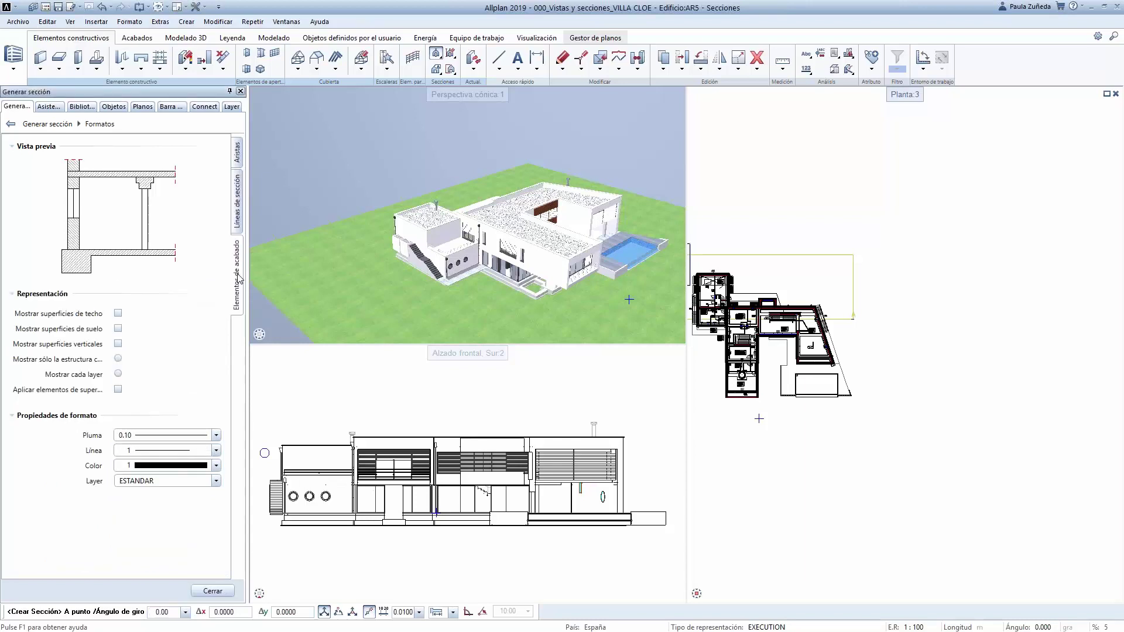
pyautogui.click(117, 313)
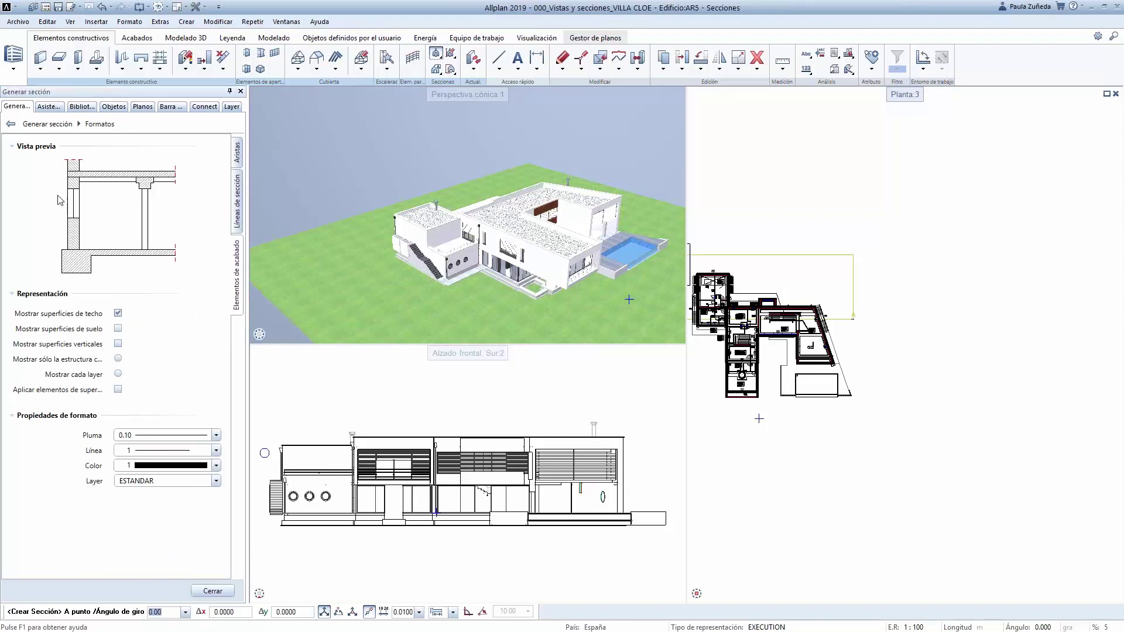
pyautogui.click(118, 328)
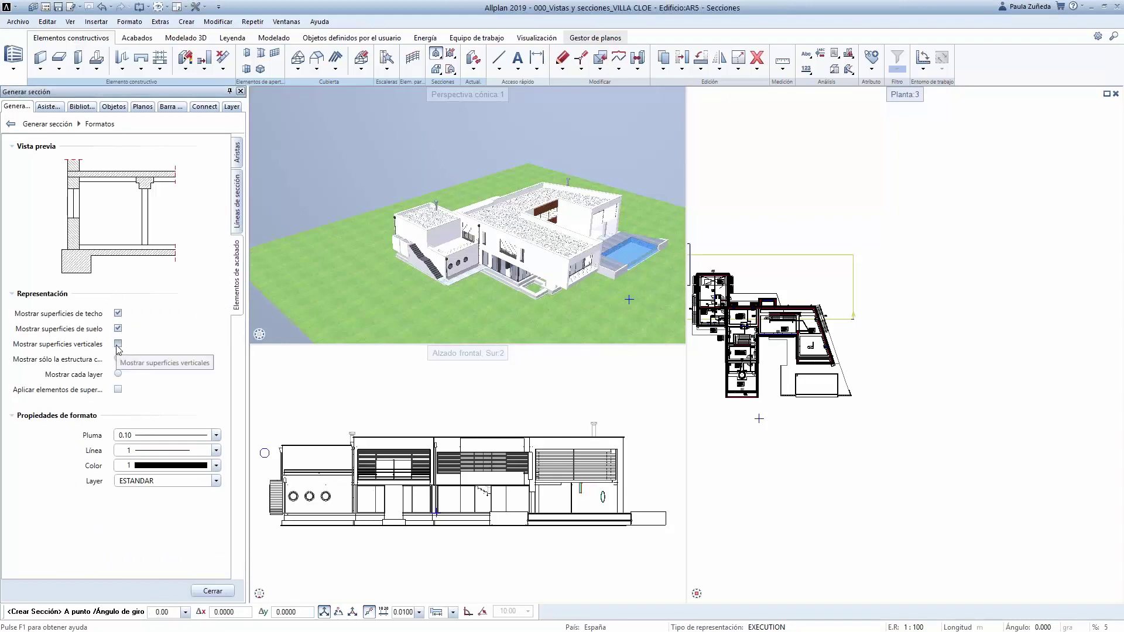
pyautogui.click(118, 344)
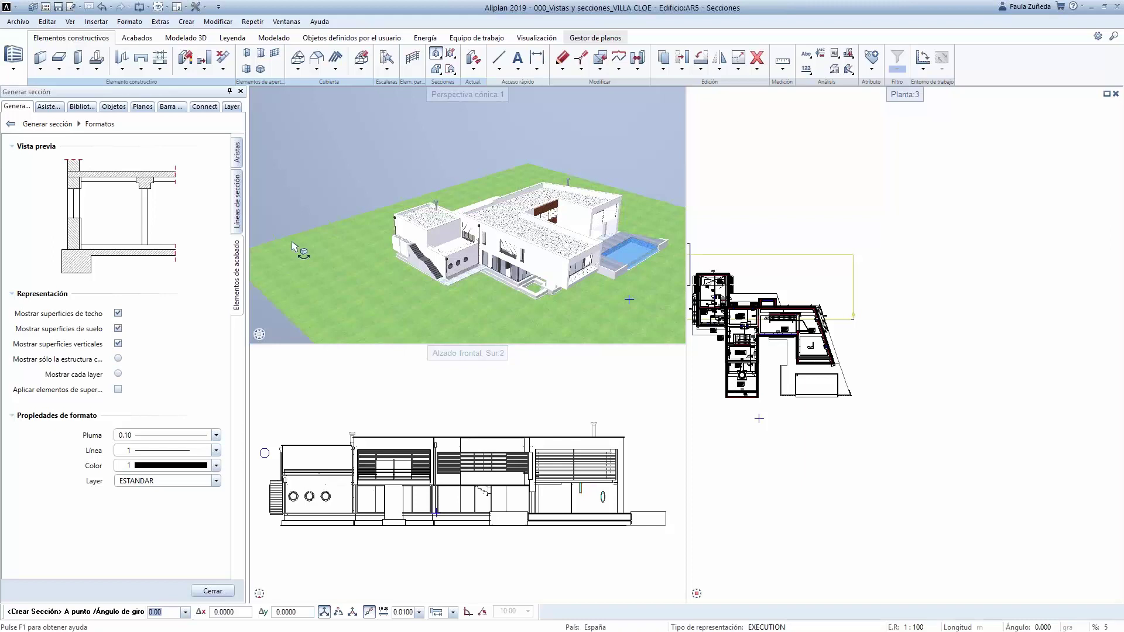
# Show each layer of the finishing elements, apply surface elements to them, and return to the general section settings
pyautogui.click(118, 359)
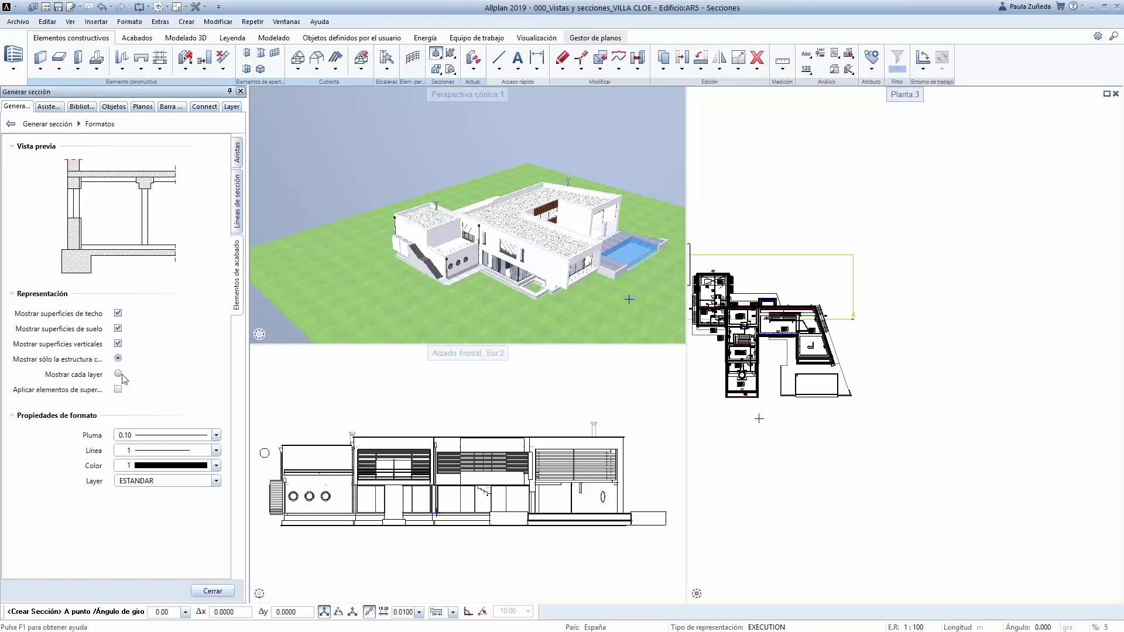
pyautogui.click(121, 375)
pyautogui.click(118, 389)
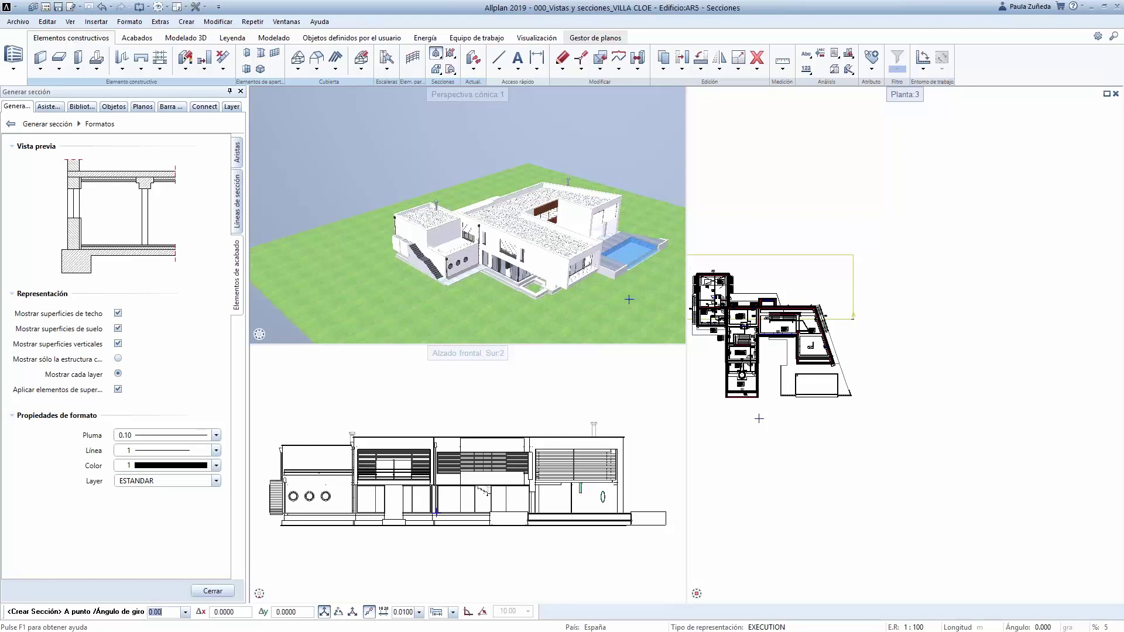
pyautogui.click(10, 124)
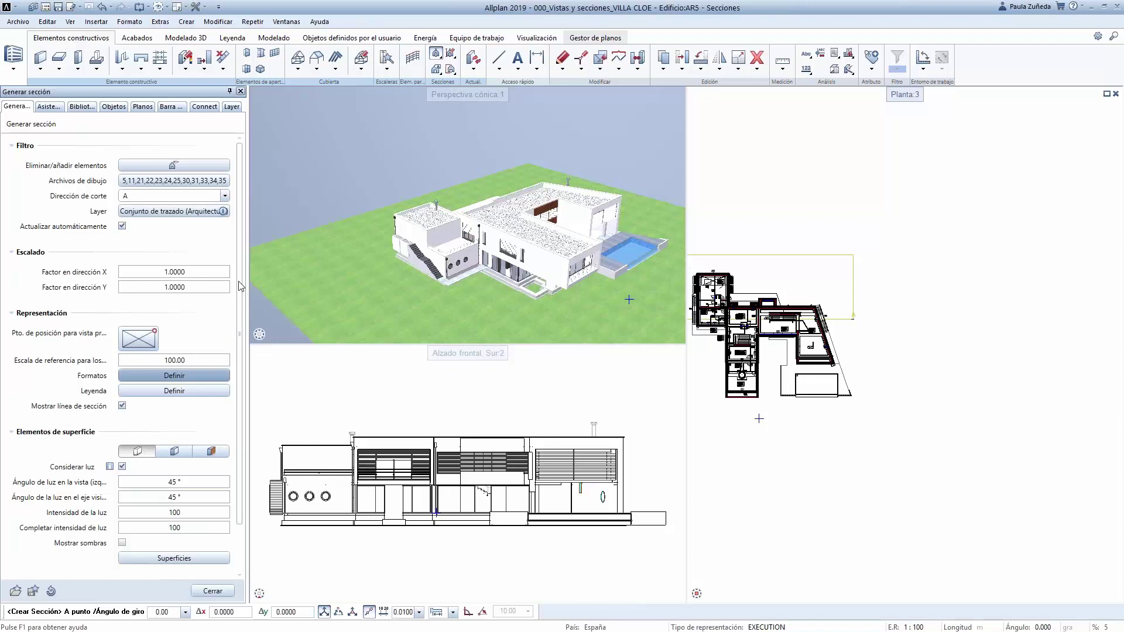
# Try the second and third surface element representation types and inspect the section preview below the plan
pyautogui.moveTo(240, 285); pyautogui.dragTo(246, 406)
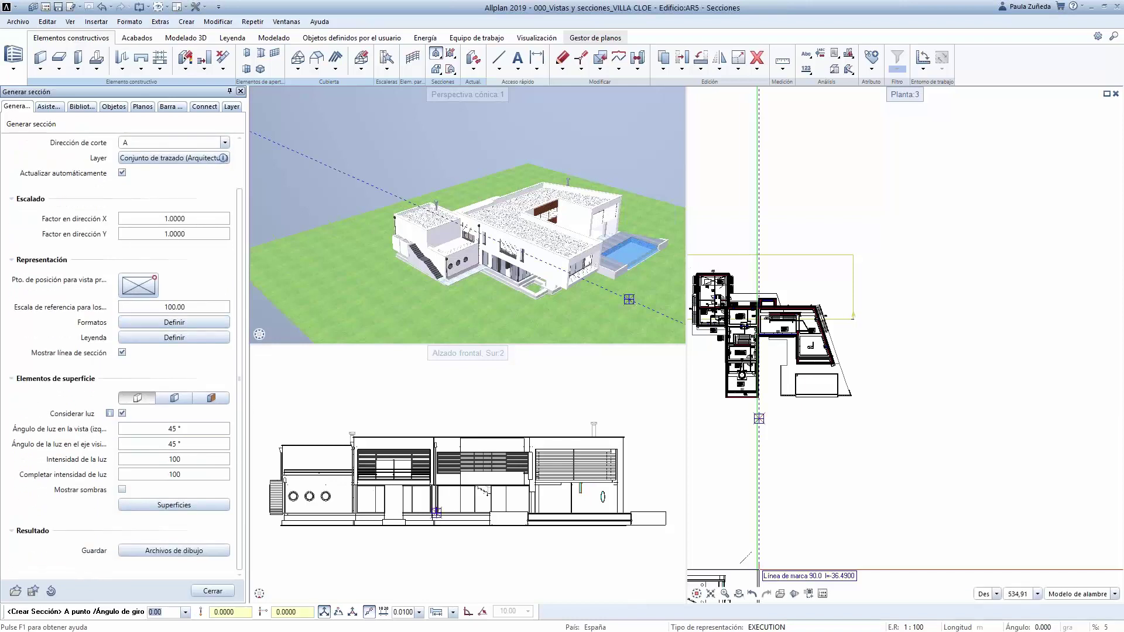
pyautogui.scroll(-2, 887, 395)
pyautogui.scroll(1, 890, 430)
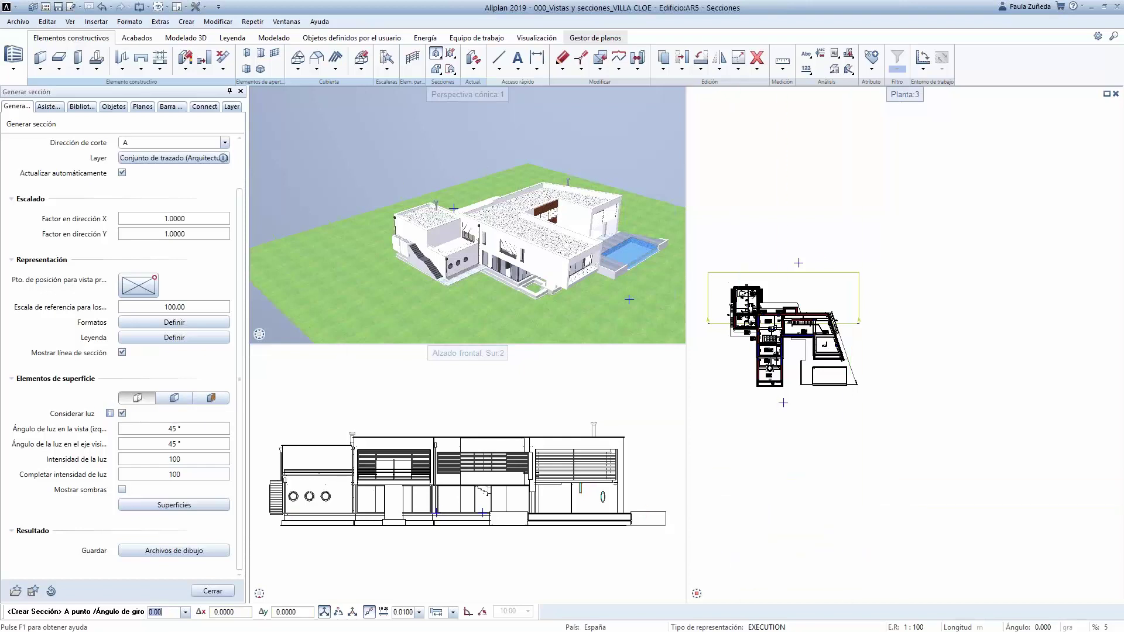
pyautogui.click(175, 398)
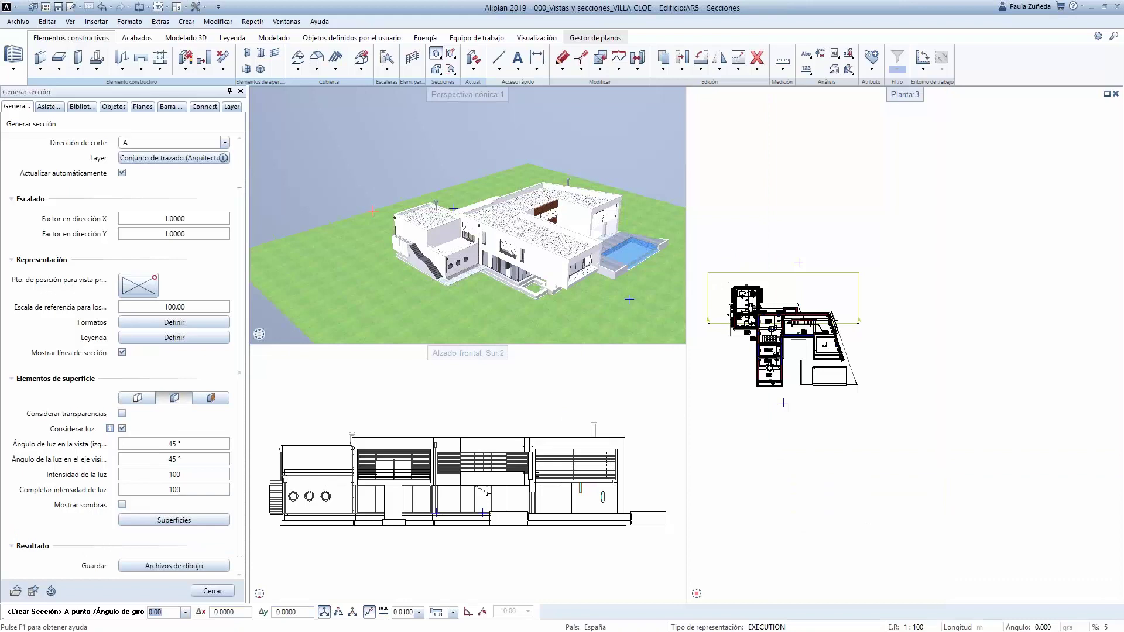
pyautogui.click(210, 398)
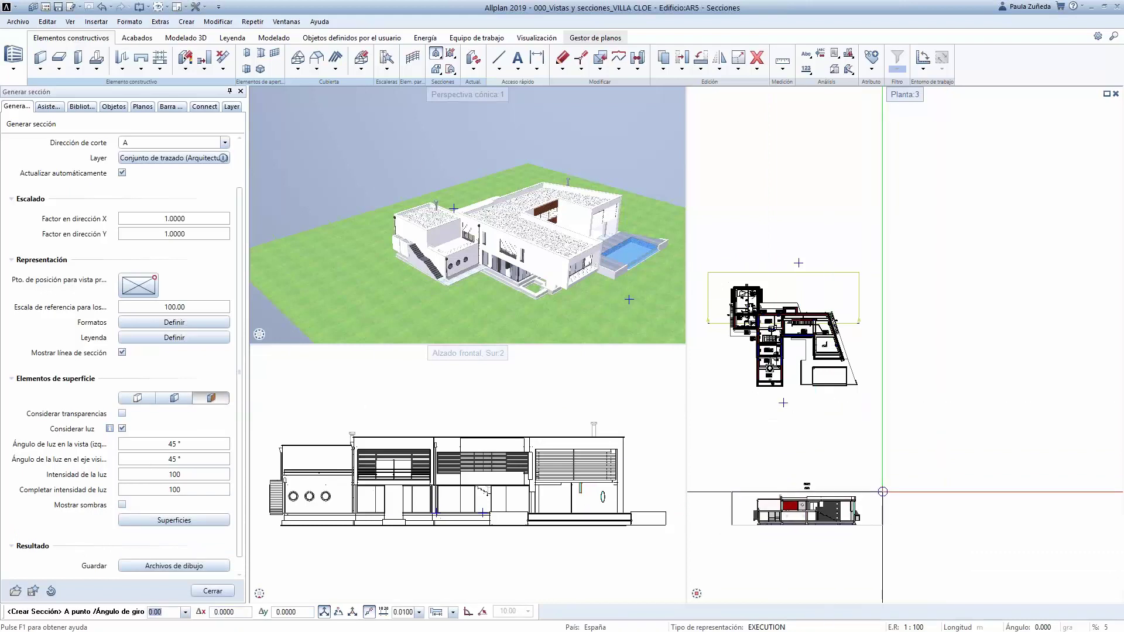
pyautogui.scroll(4, 883, 492)
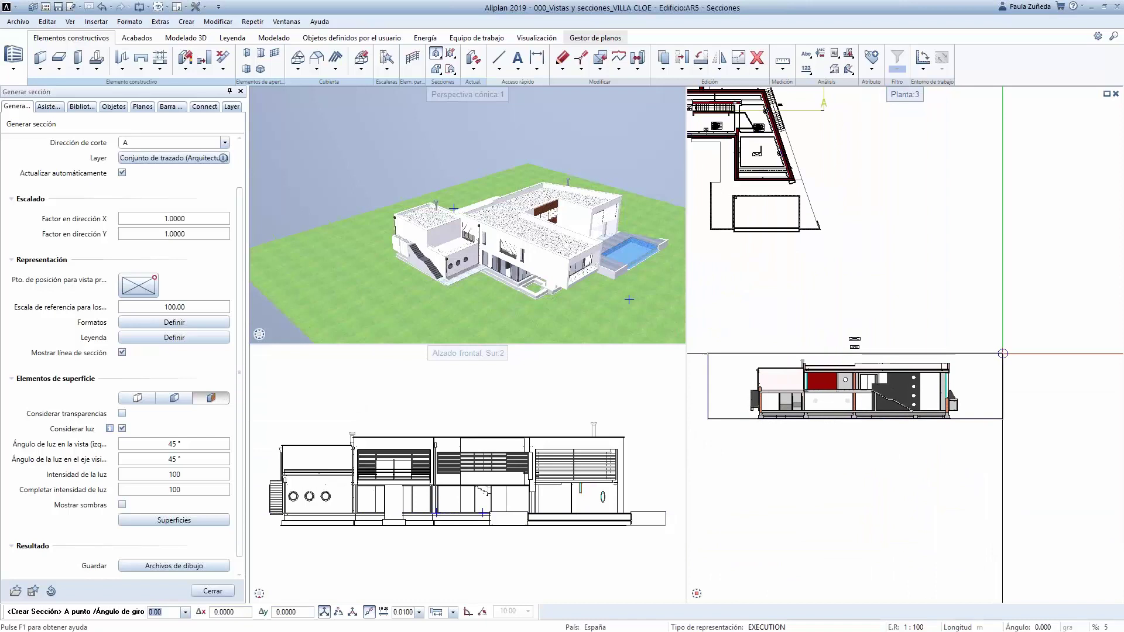
# Consider transparencies and light in the section's surface elements, show shadows, and use the second representation type
pyautogui.click(122, 414)
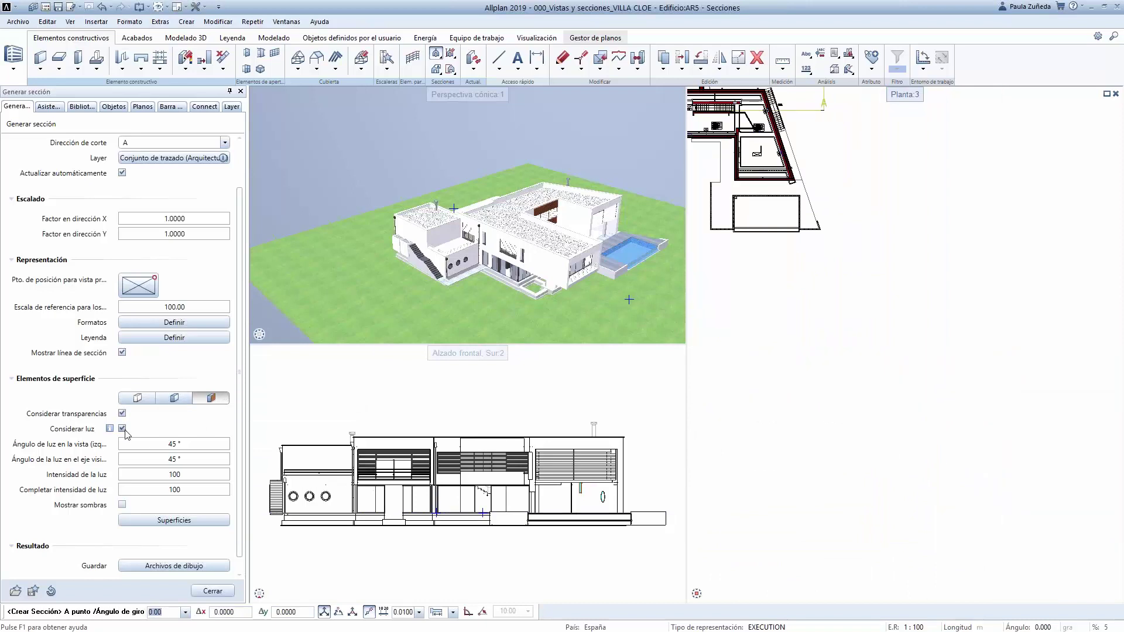
pyautogui.click(123, 429)
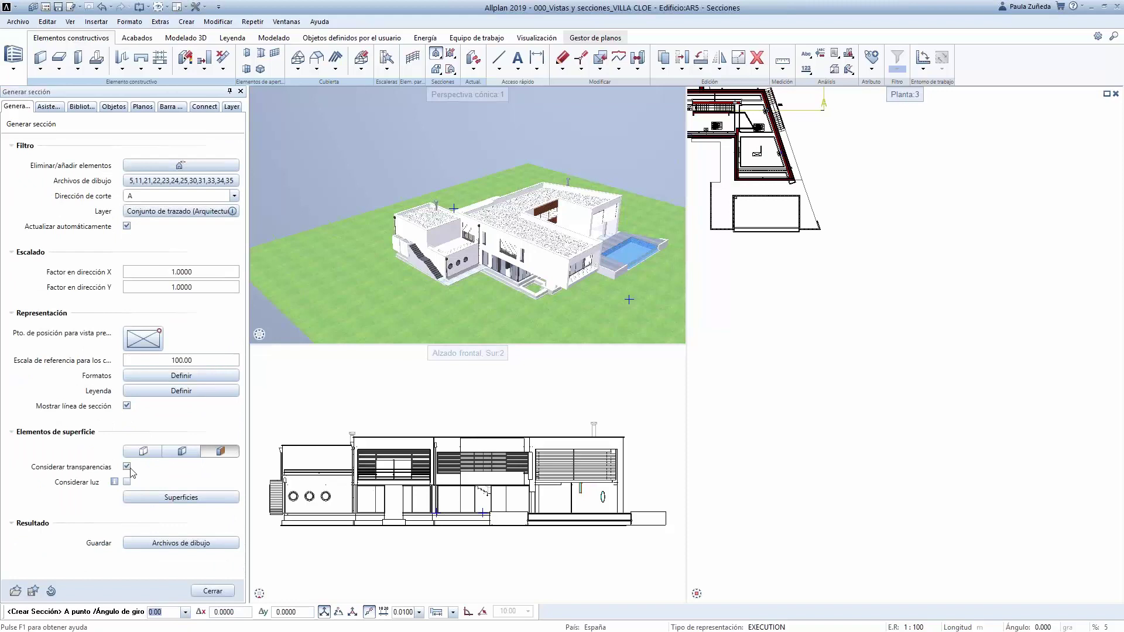
pyautogui.click(126, 481)
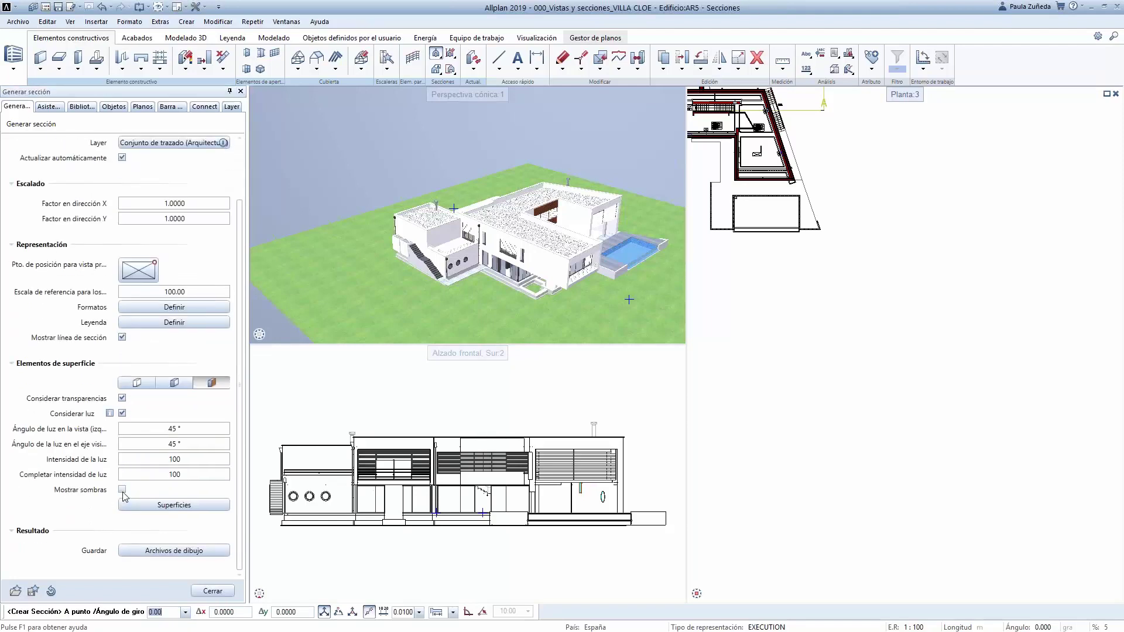
pyautogui.click(122, 491)
pyautogui.click(171, 383)
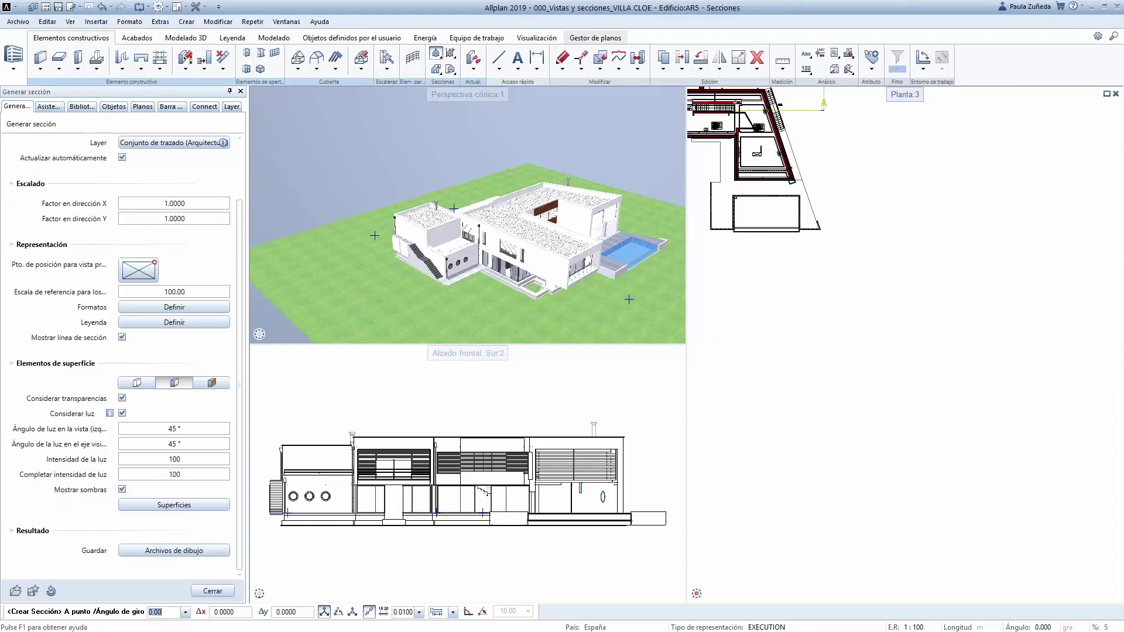
pyautogui.scroll(-2, 1061, 395)
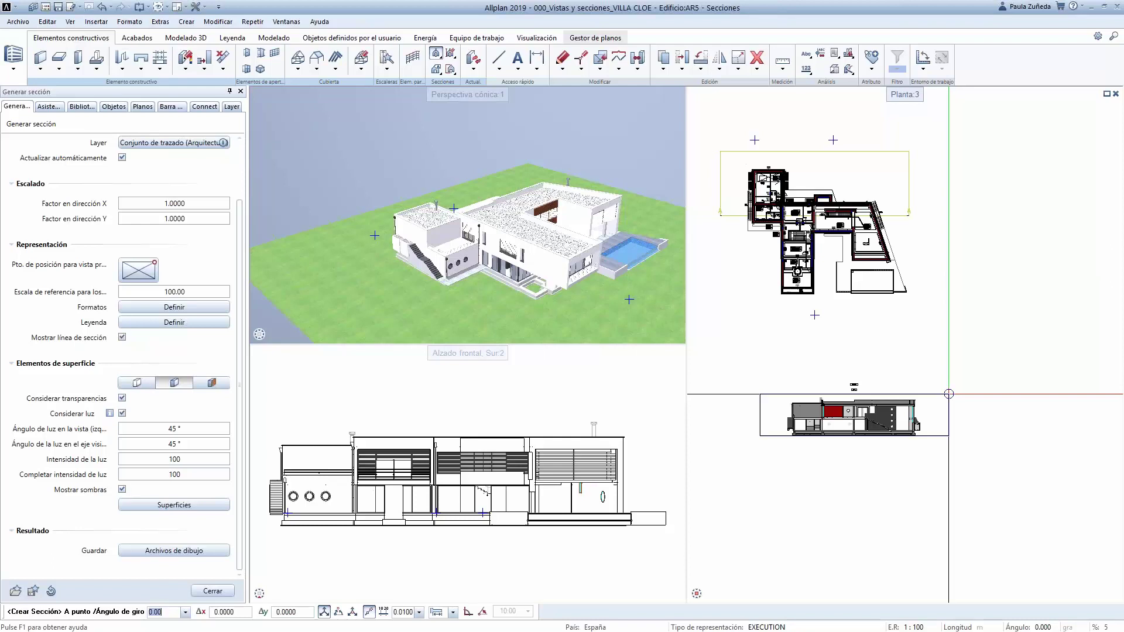
# Save the section result to drawing file 201 under Sección 1 and place section A below the villa's plan
pyautogui.click(168, 553)
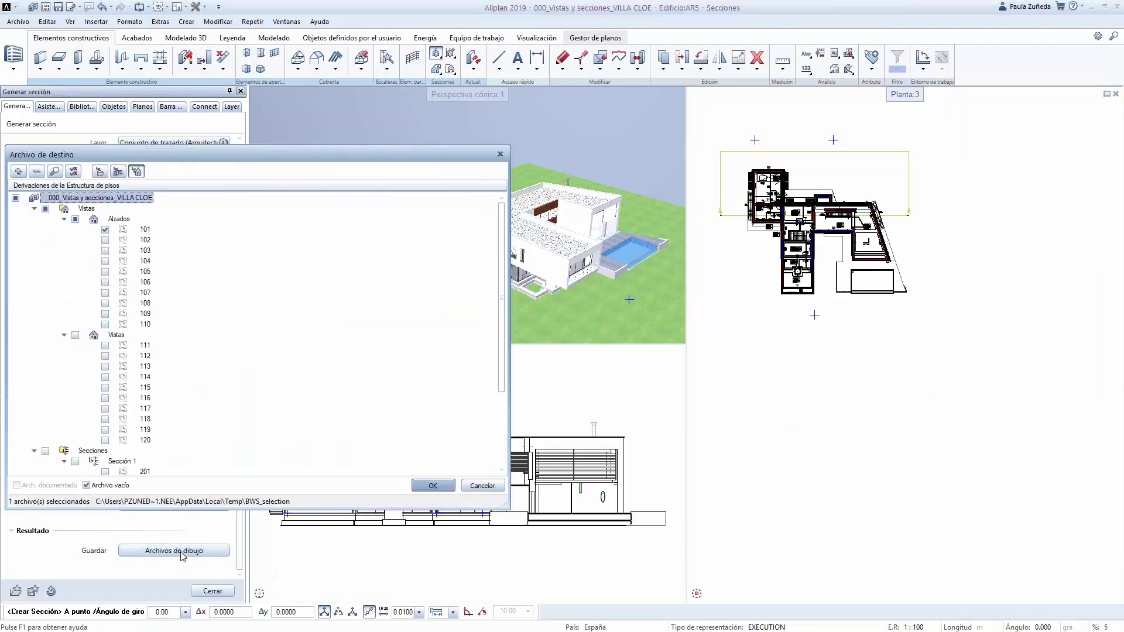
pyautogui.scroll(-3, 239, 375)
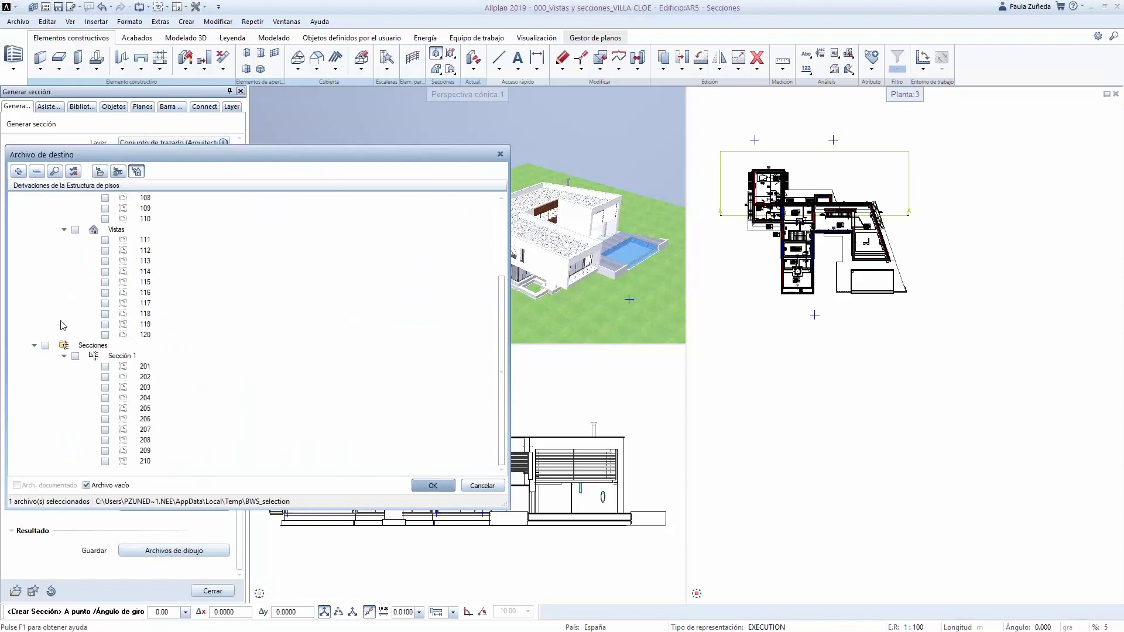
pyautogui.click(104, 367)
pyautogui.click(433, 486)
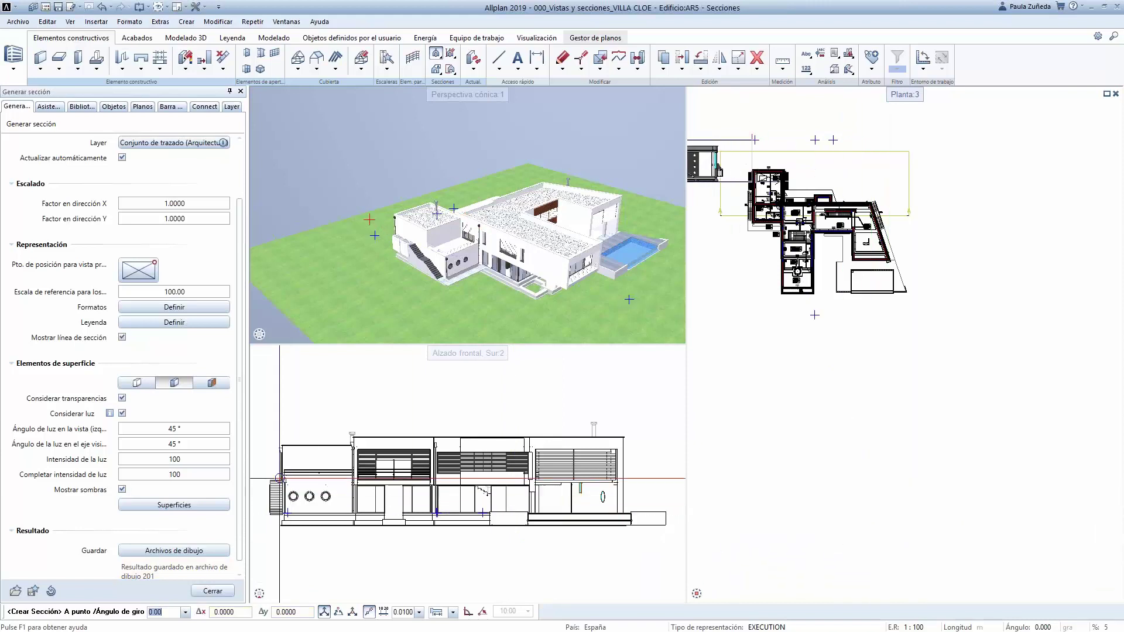
pyautogui.scroll(-1, 242, 449)
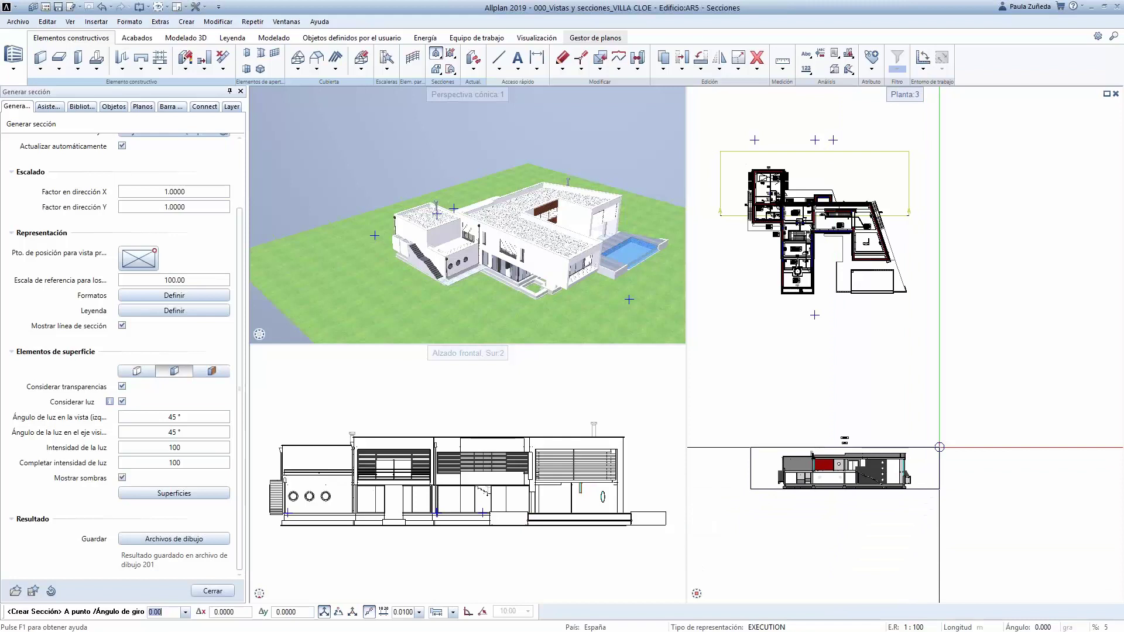
pyautogui.click(933, 426)
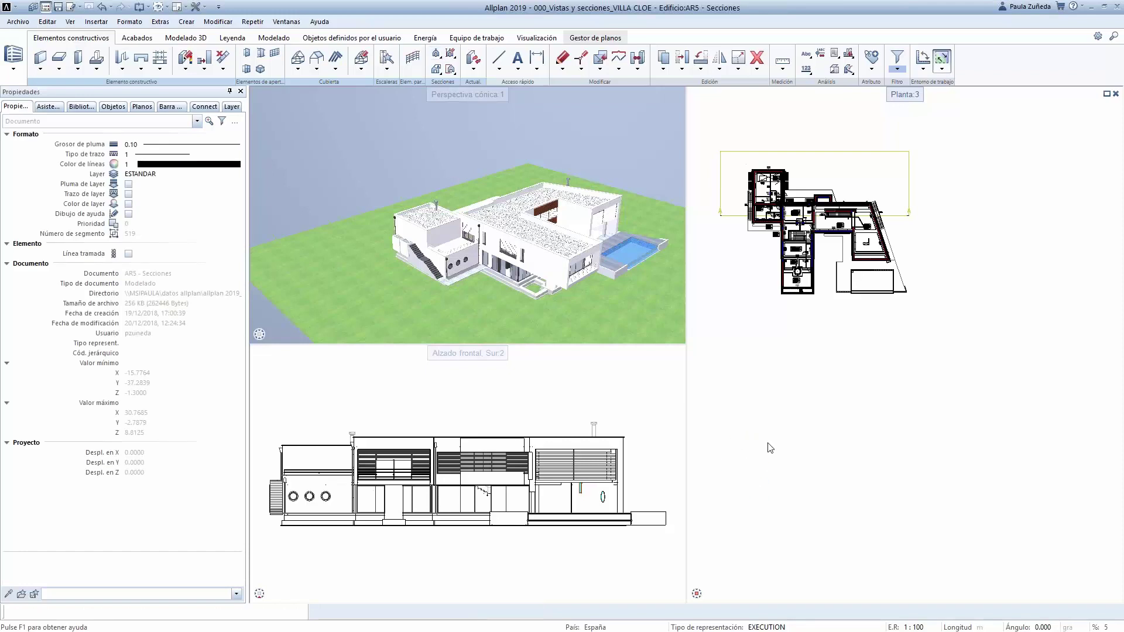
# Open drawing file 201 with section A on its own from the building structure and inspect the generated section
pyautogui.press('F2')
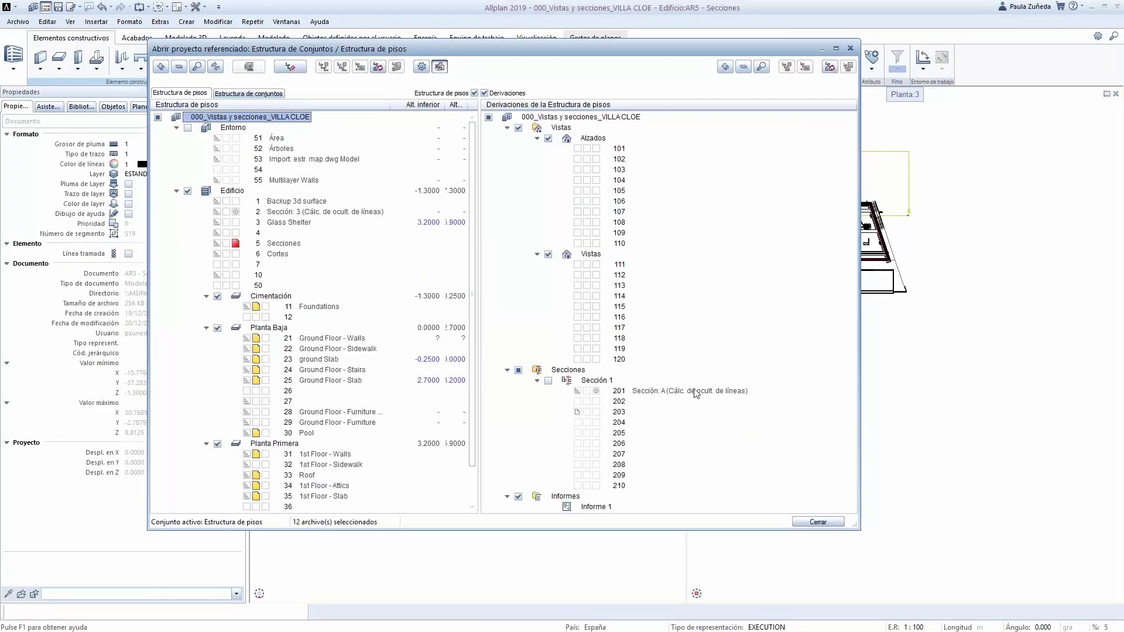
pyautogui.click(597, 390)
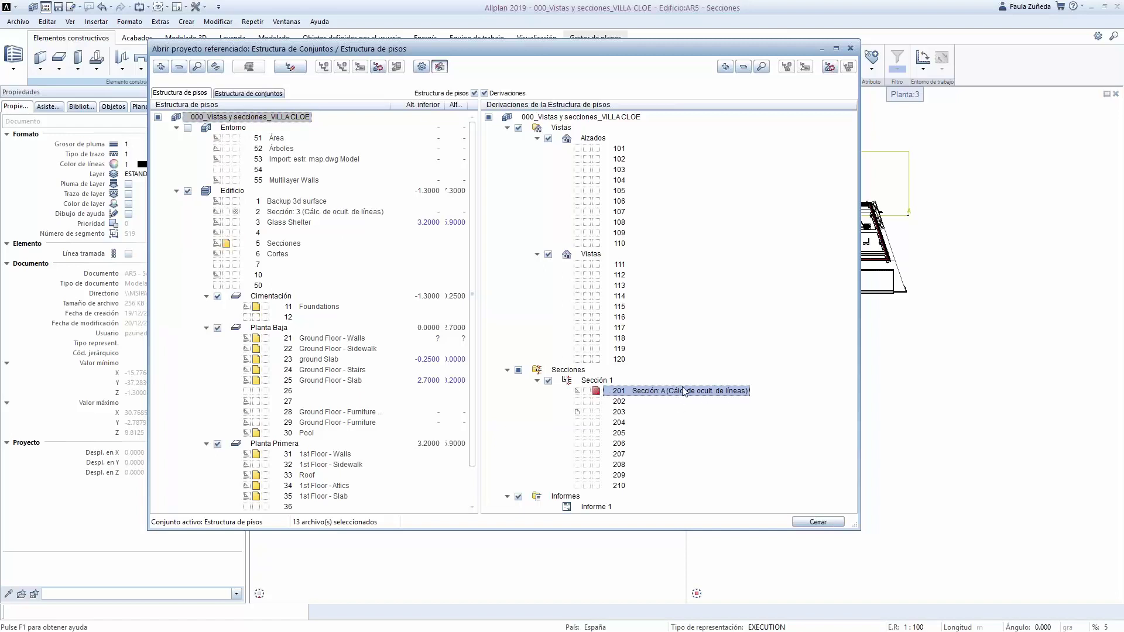
pyautogui.doubleClick(653, 391)
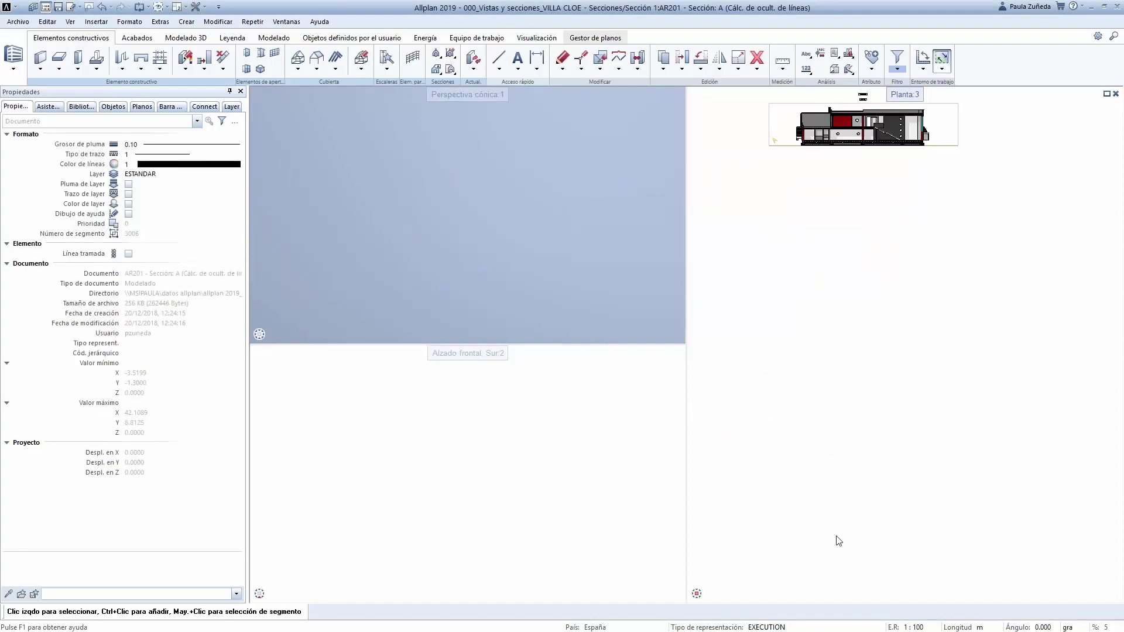
pyautogui.scroll(3, 825, 258)
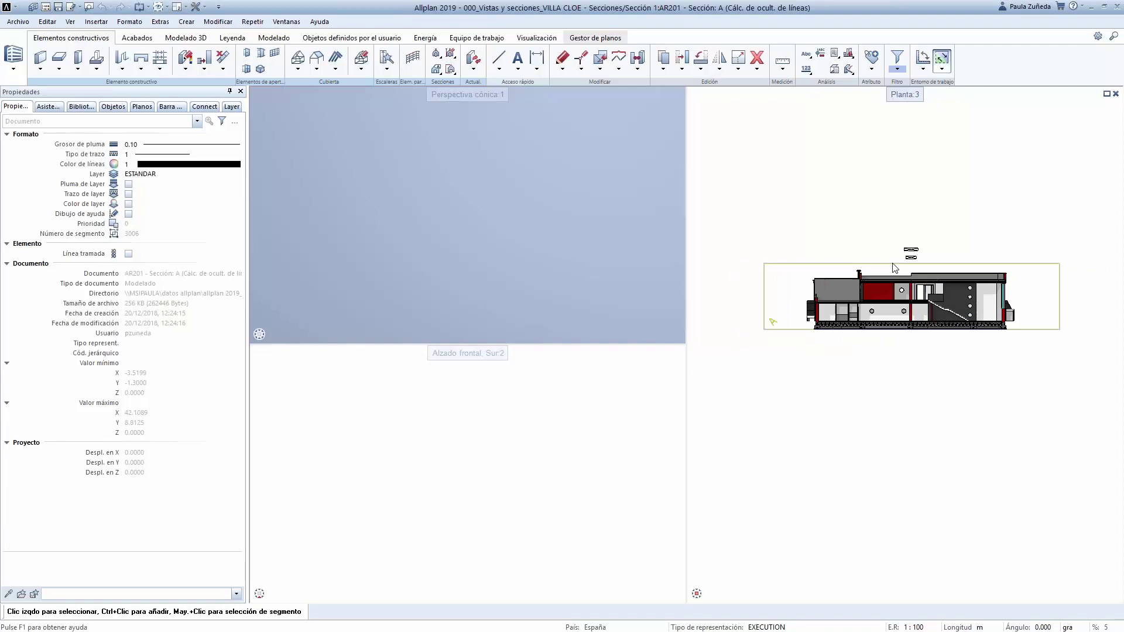
pyautogui.scroll(-2, 892, 253)
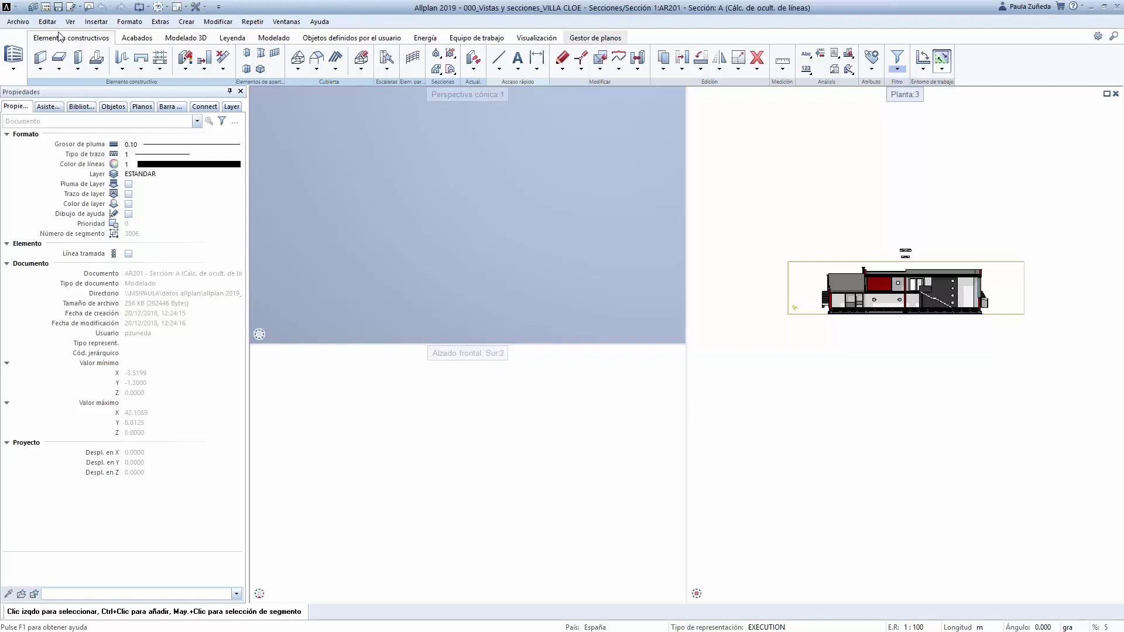
# Load the favourite "Modelo sin mobiliario_secciones.xml" in the building structure to restore the model's drawing file selection
pyautogui.click(365, 185)
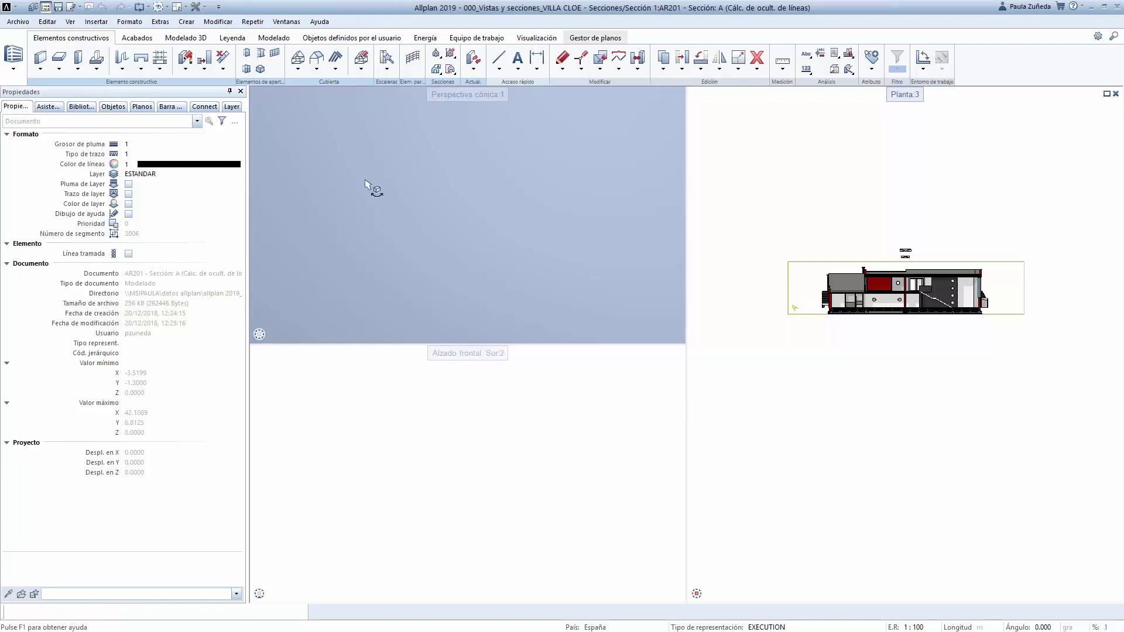
pyautogui.hotkey('ctrl', 'o')
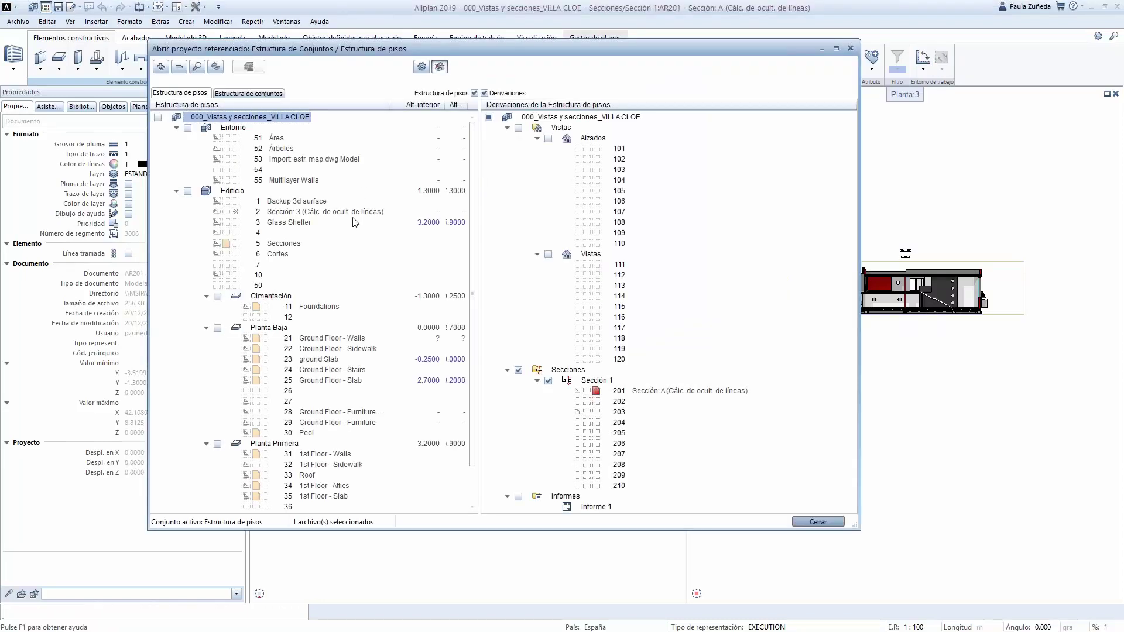
pyautogui.rightClick(181, 364)
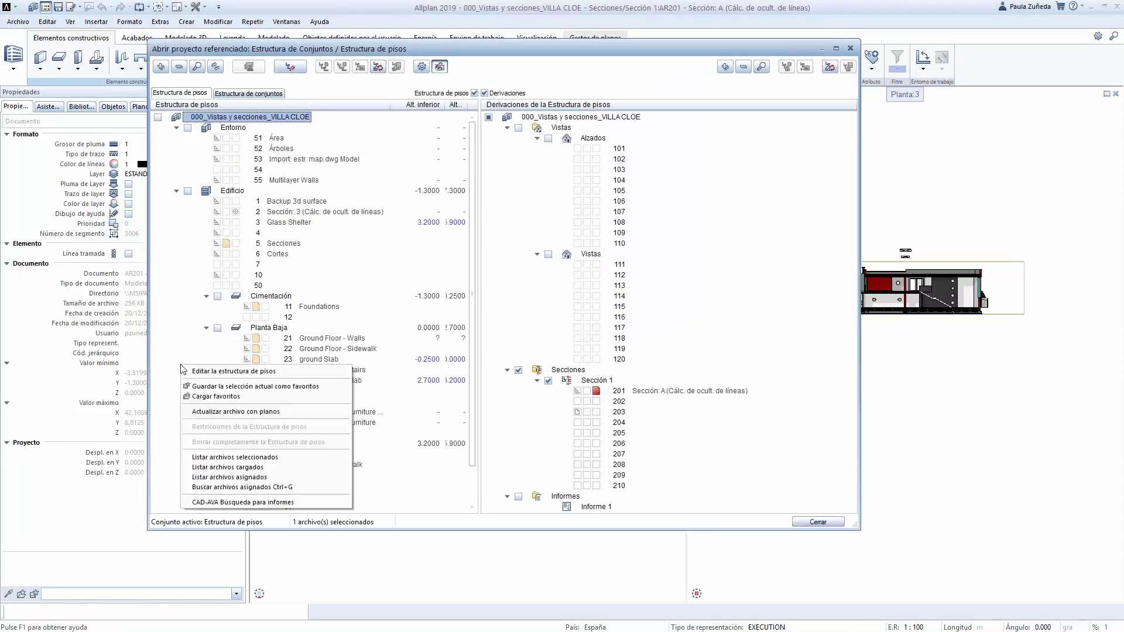
pyautogui.click(195, 396)
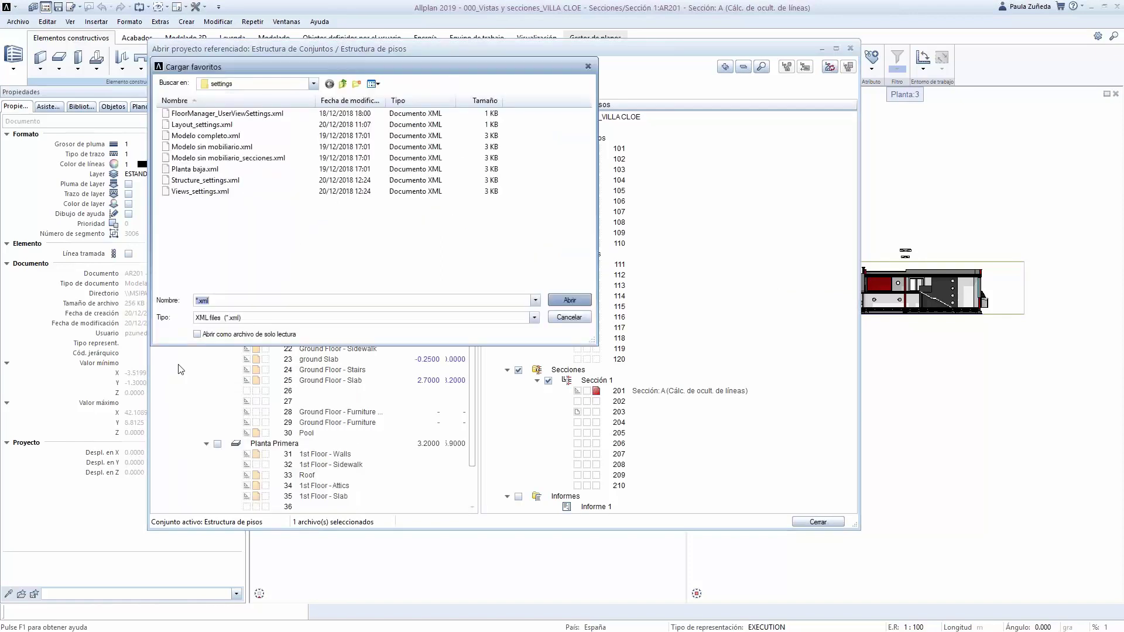
pyautogui.click(228, 158)
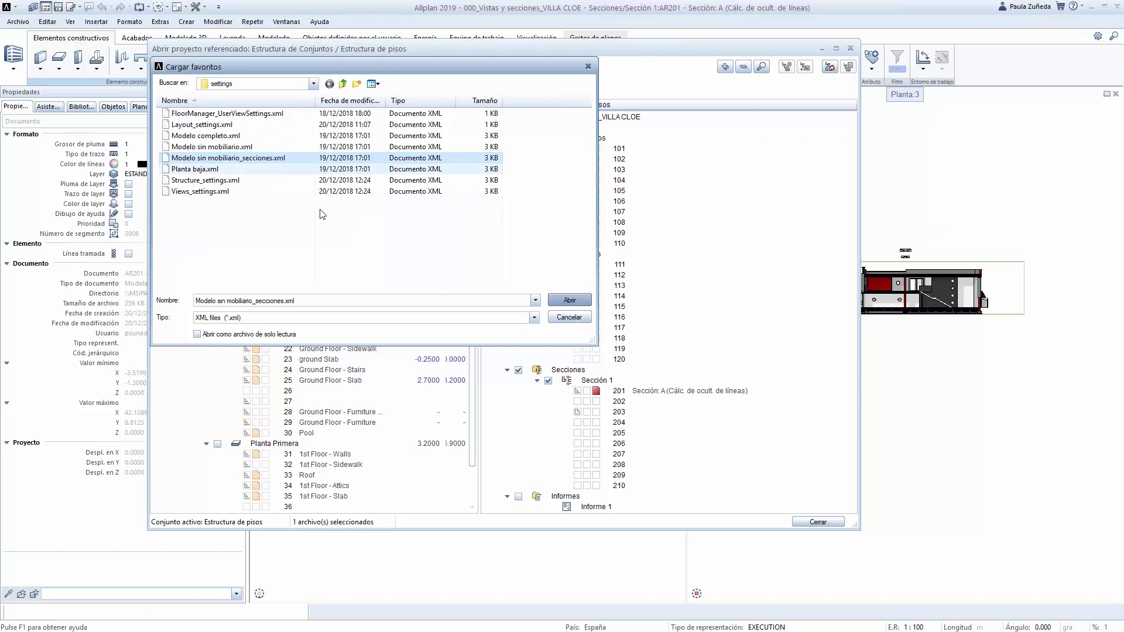
pyautogui.click(569, 299)
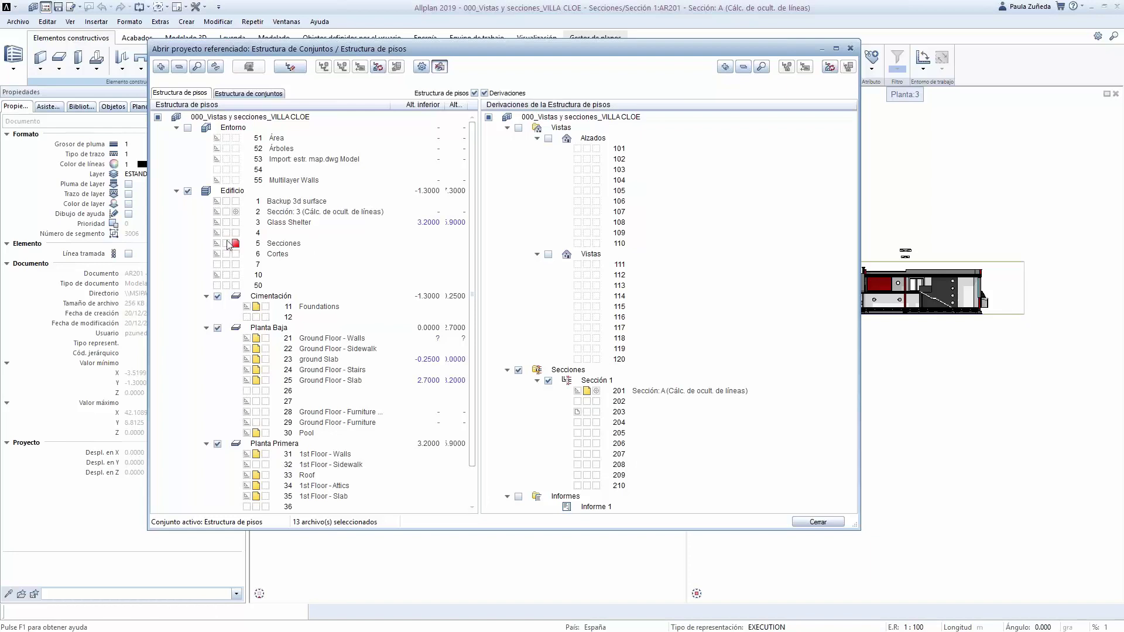
# Show the plan view on its own with drawing file 5 Secciones active and start section line B with basic input
pyautogui.click(807, 521)
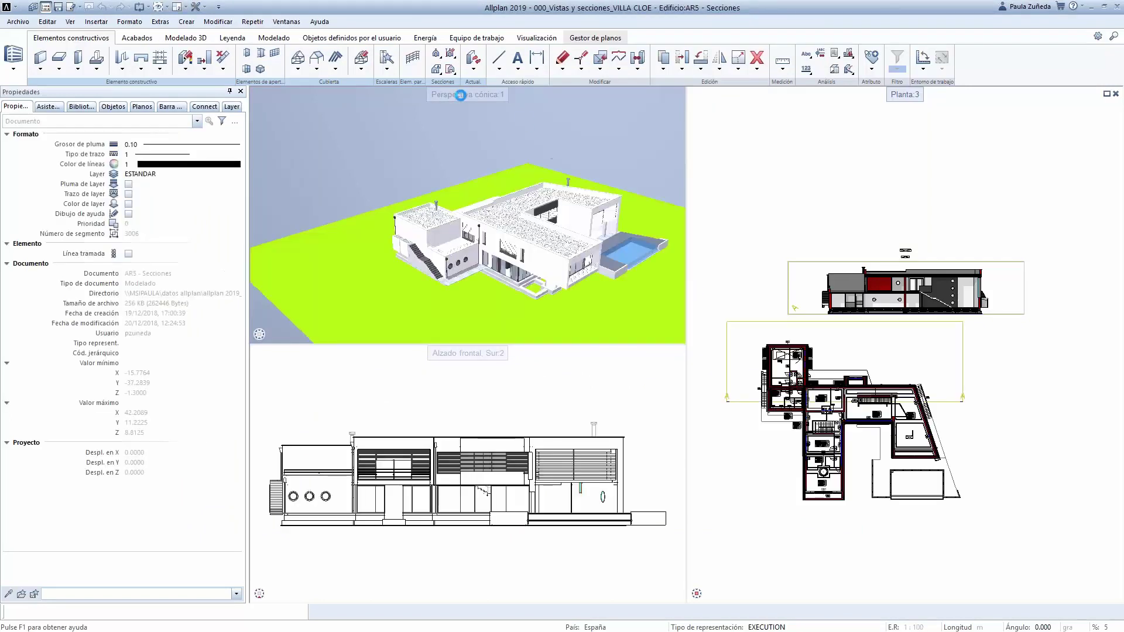
pyautogui.doubleClick(916, 98)
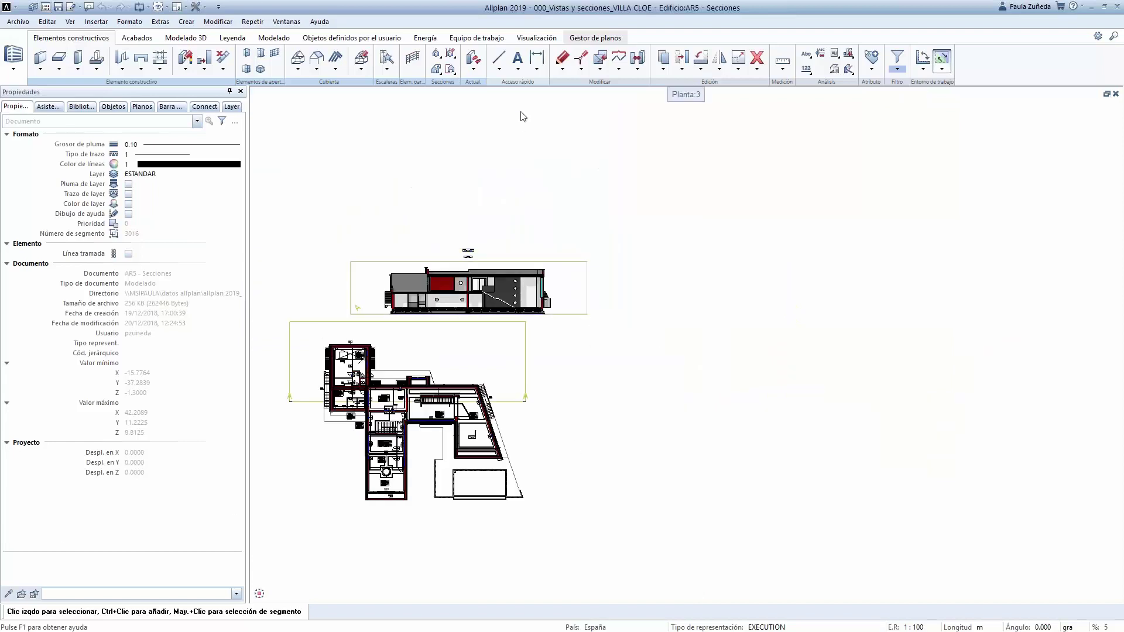
pyautogui.click(452, 74)
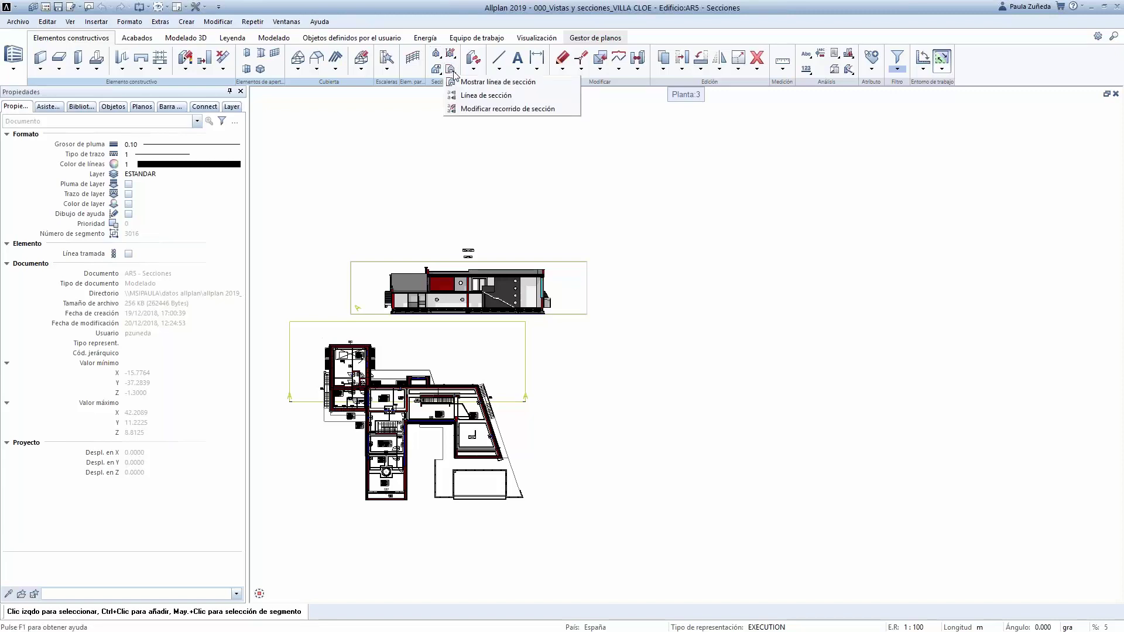
pyautogui.click(489, 96)
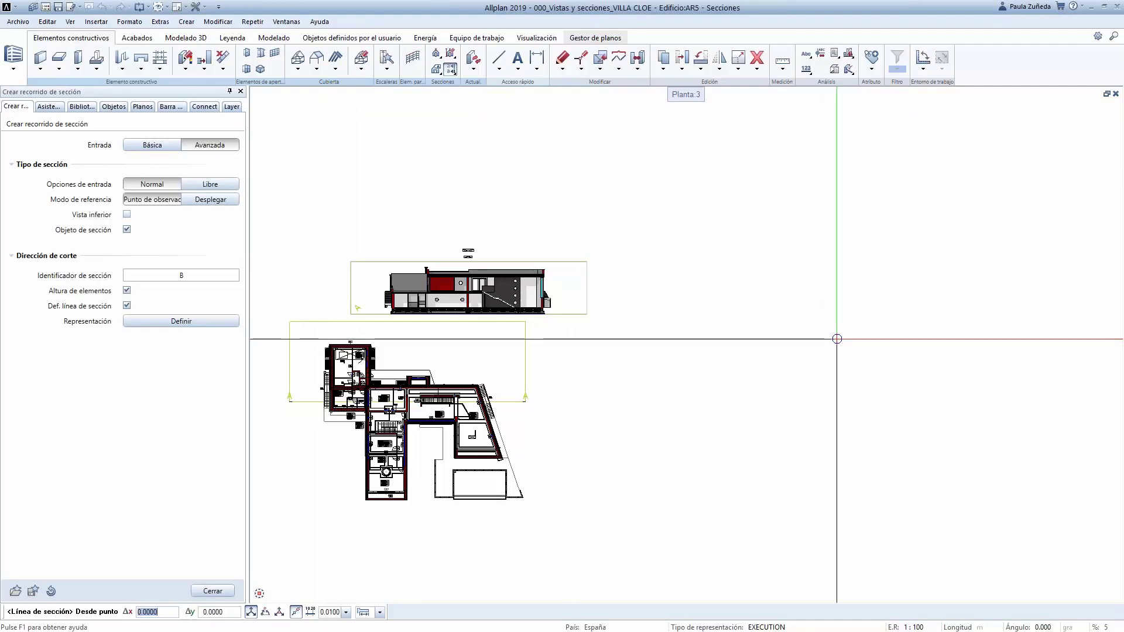
pyautogui.scroll(-2, 835, 339)
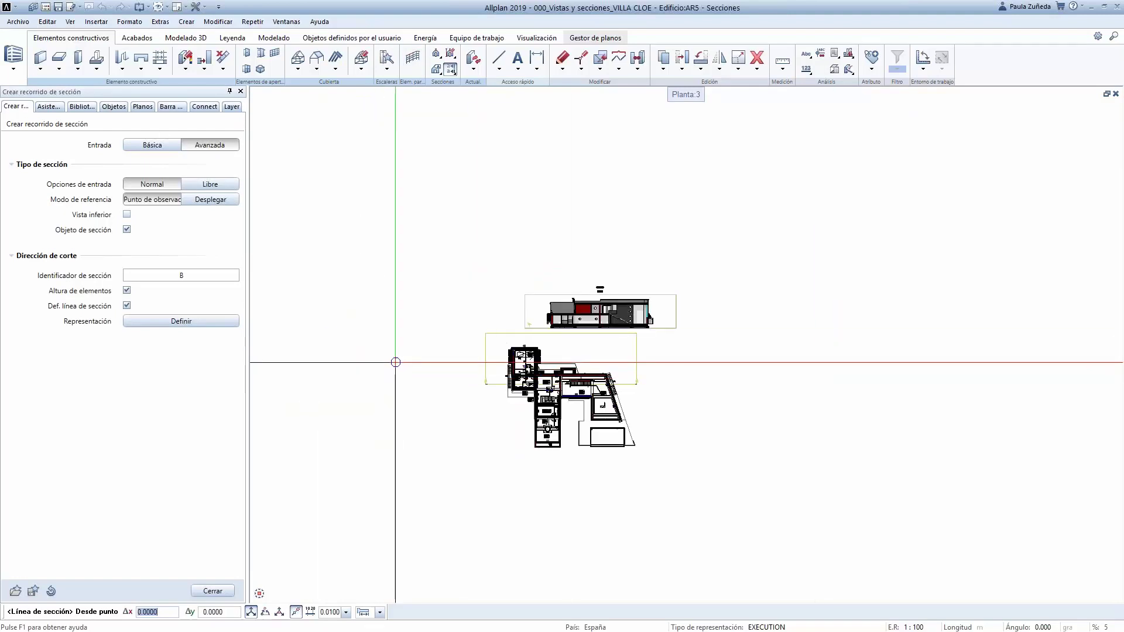
pyautogui.click(152, 146)
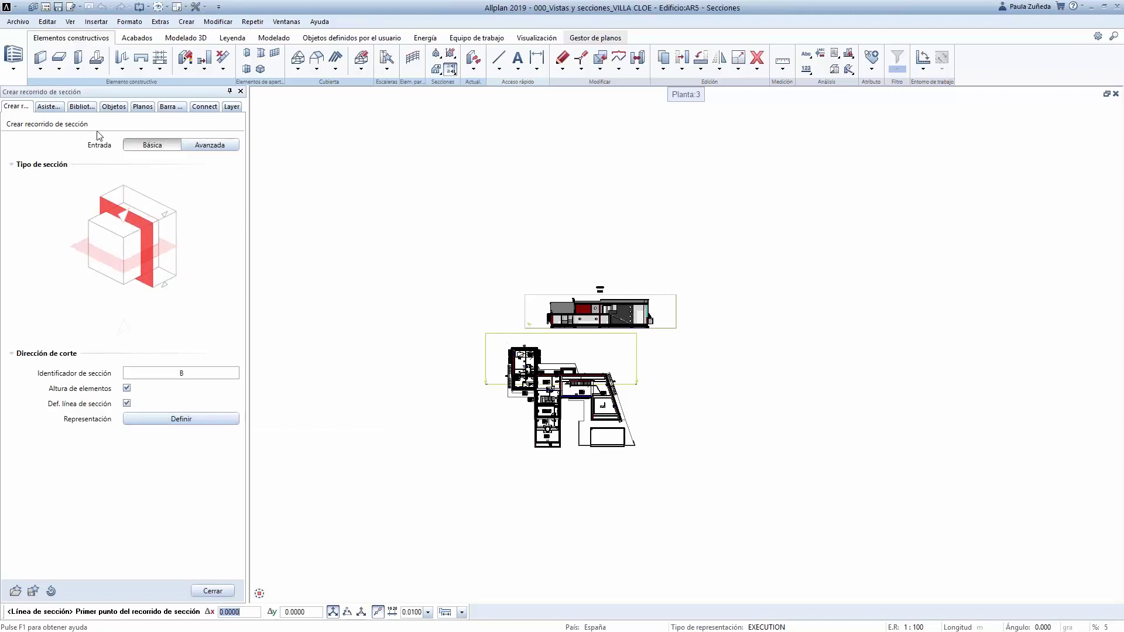
# Start section path B below the villa's long lower wing and run it vertically to a point just above that wing's staircase
pyautogui.scroll(5, 544, 430)
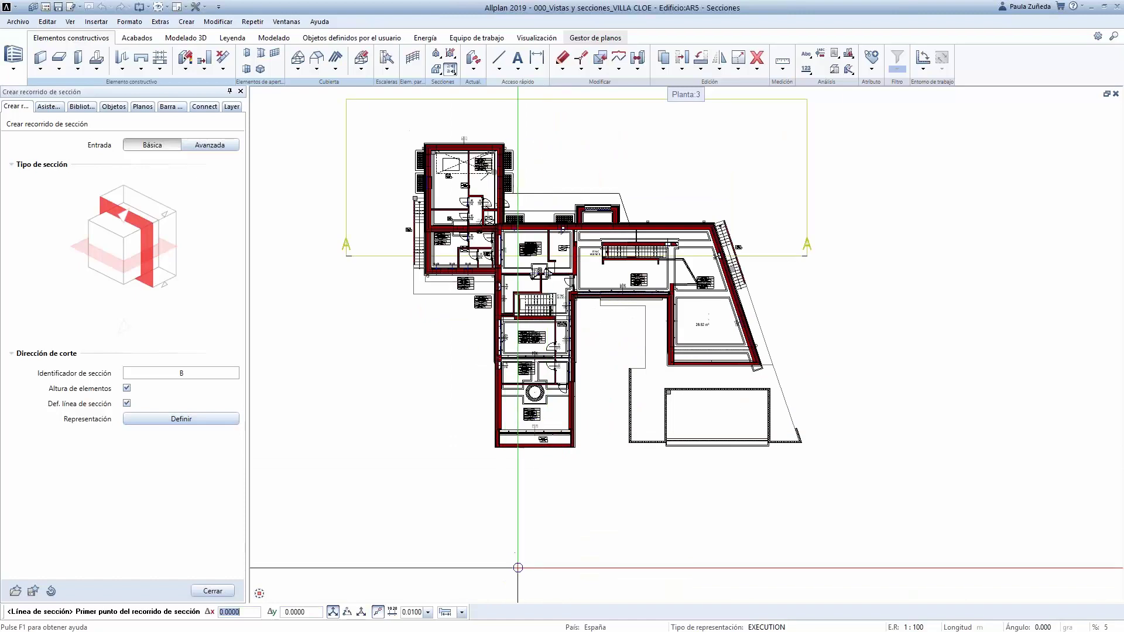
pyautogui.scroll(-2, 545, 430)
pyautogui.scroll(2, 546, 481)
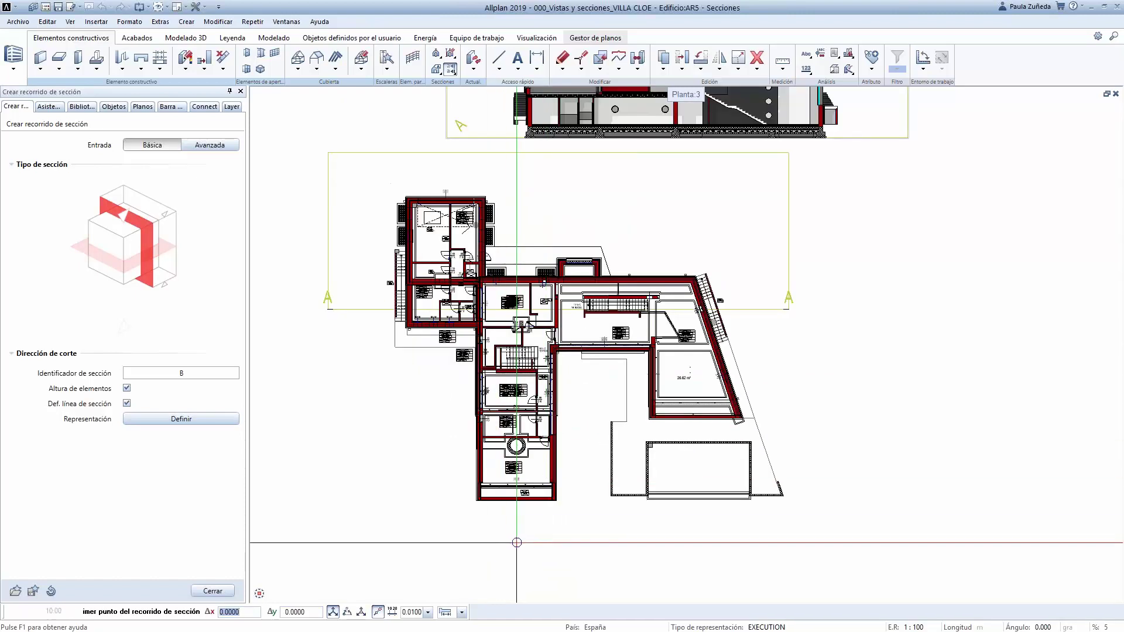
pyautogui.click(516, 541)
pyautogui.scroll(1, 538, 320)
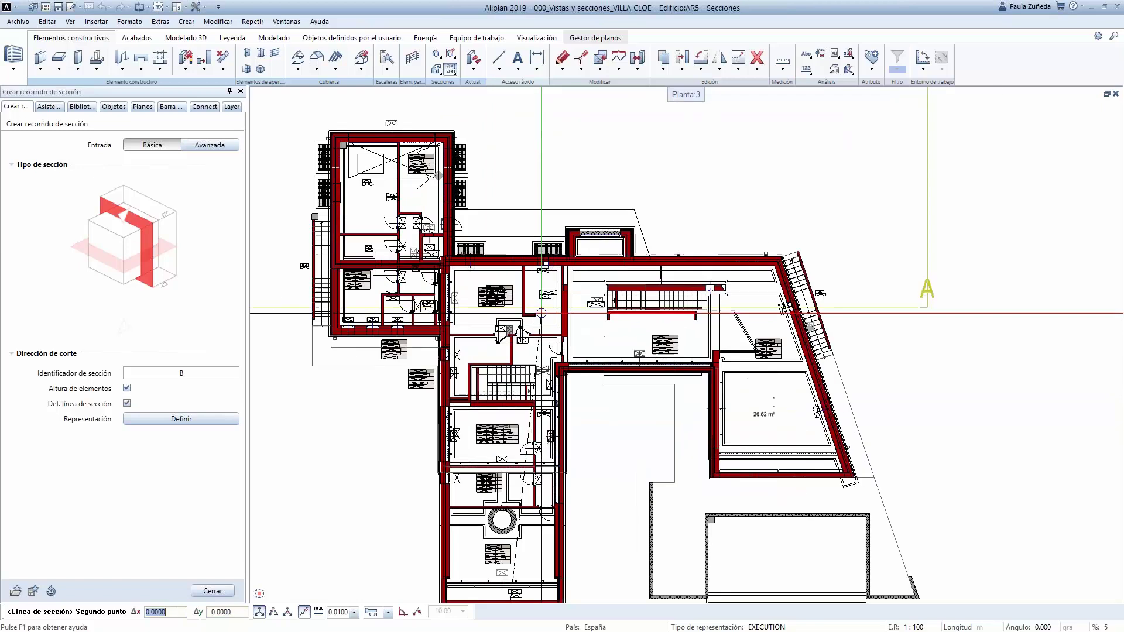
pyautogui.scroll(2, 505, 347)
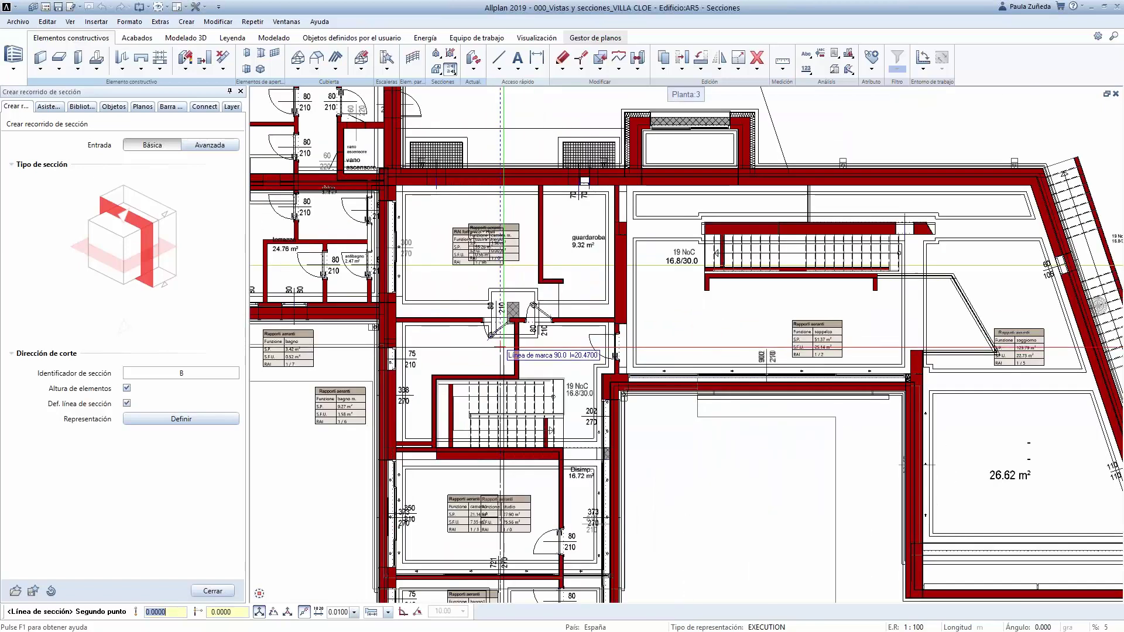
pyautogui.scroll(-2, 497, 346)
pyautogui.scroll(1, 491, 346)
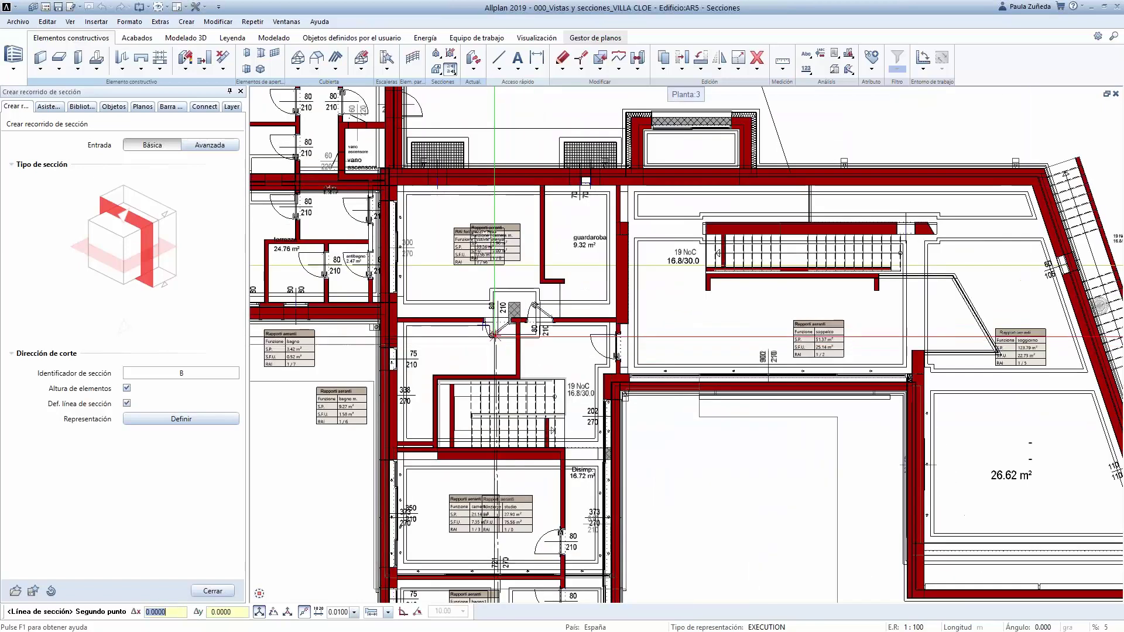
pyautogui.scroll(-2, 498, 333)
pyautogui.scroll(3, 498, 327)
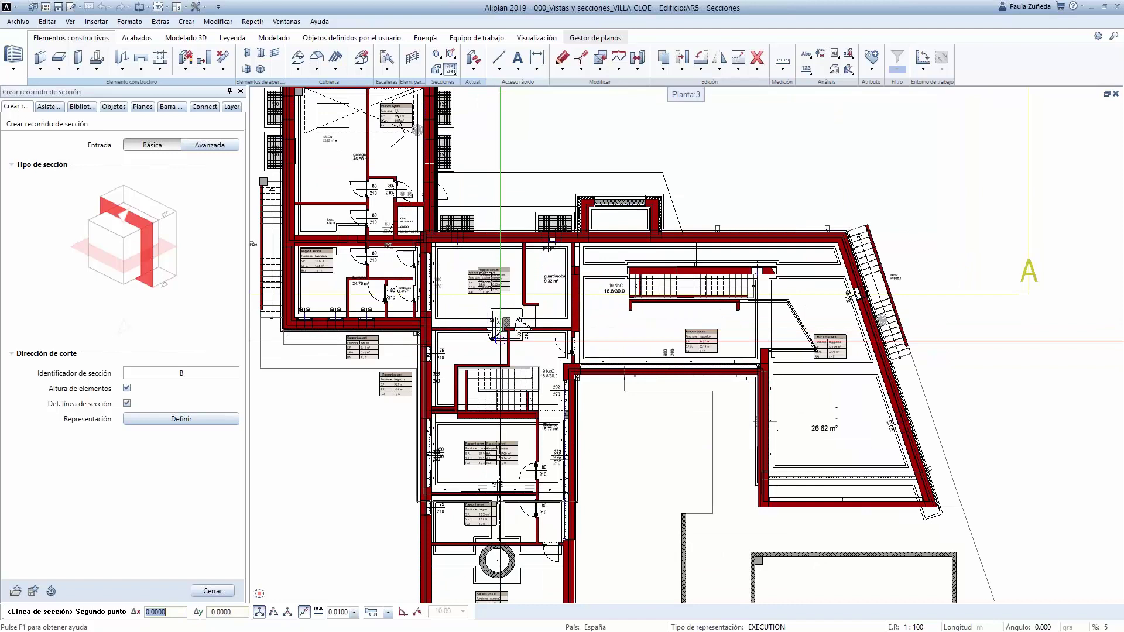
pyautogui.click(497, 357)
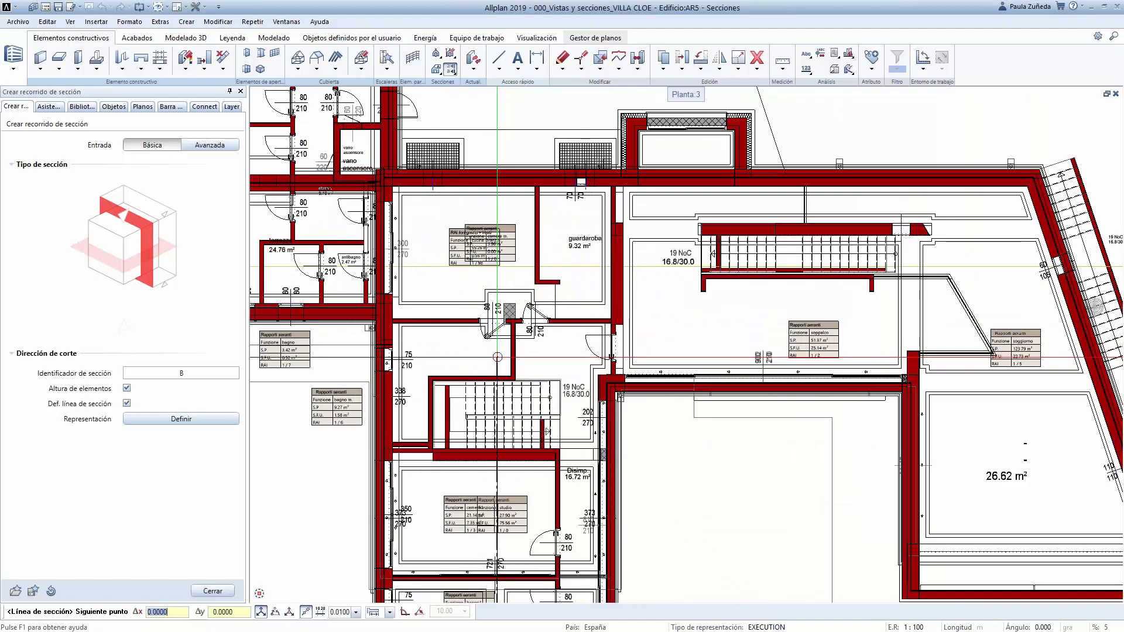
# Offset path B into the right wing through its staircase, end it above the building, and set its viewing depth beyond the plan's left side
pyautogui.scroll(-2, 497, 357)
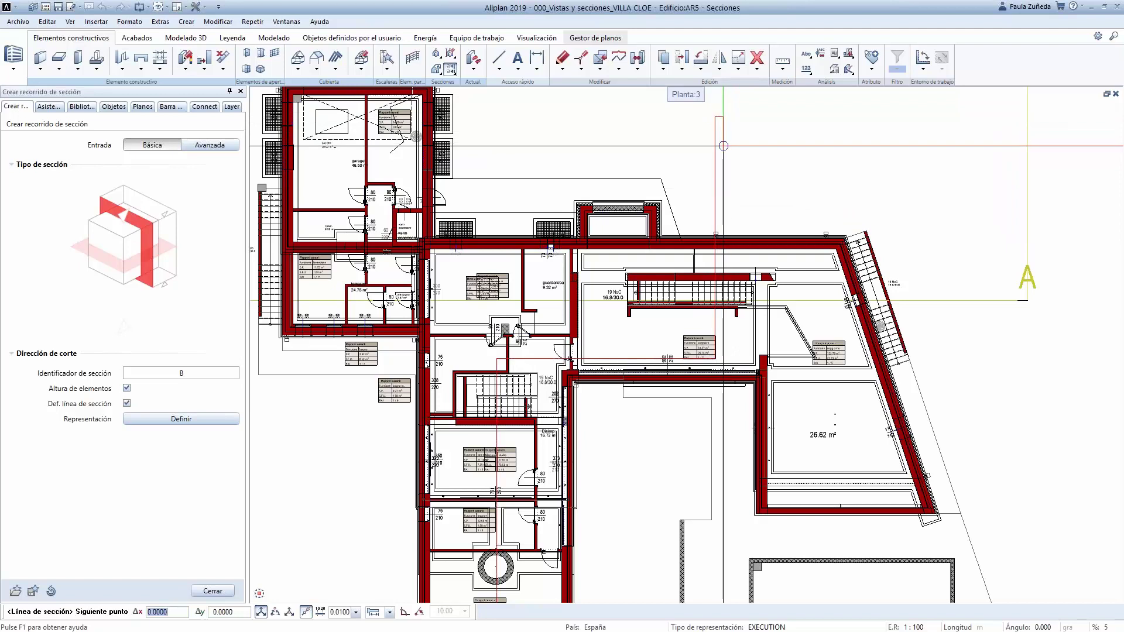
pyautogui.click(721, 146)
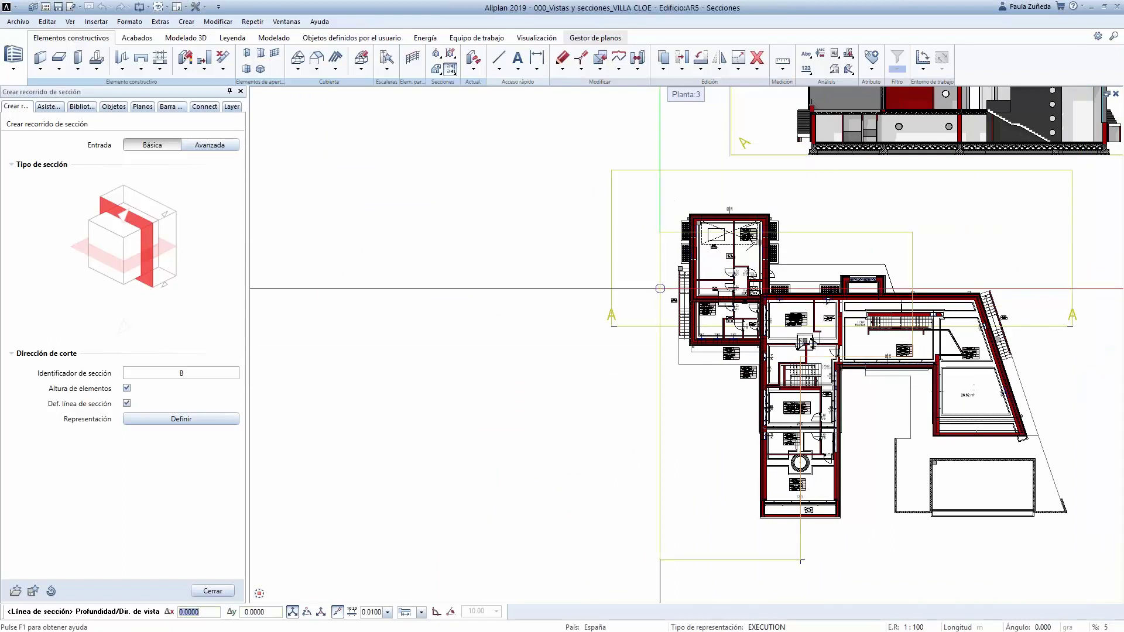
pyautogui.click(660, 288)
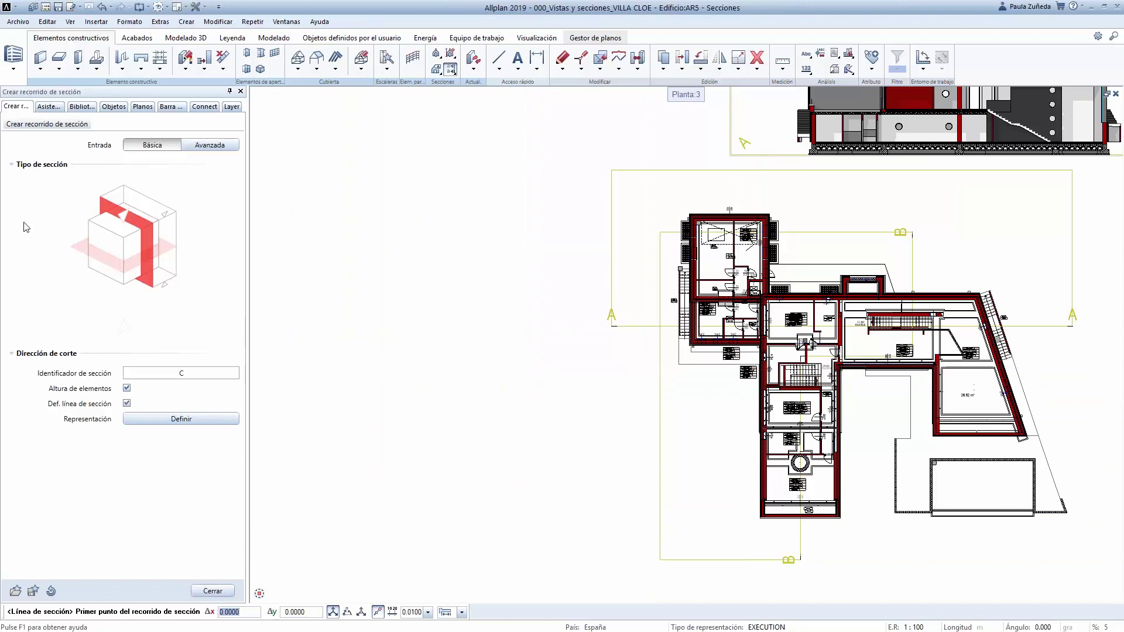
pyautogui.scroll(-2, 634, 454)
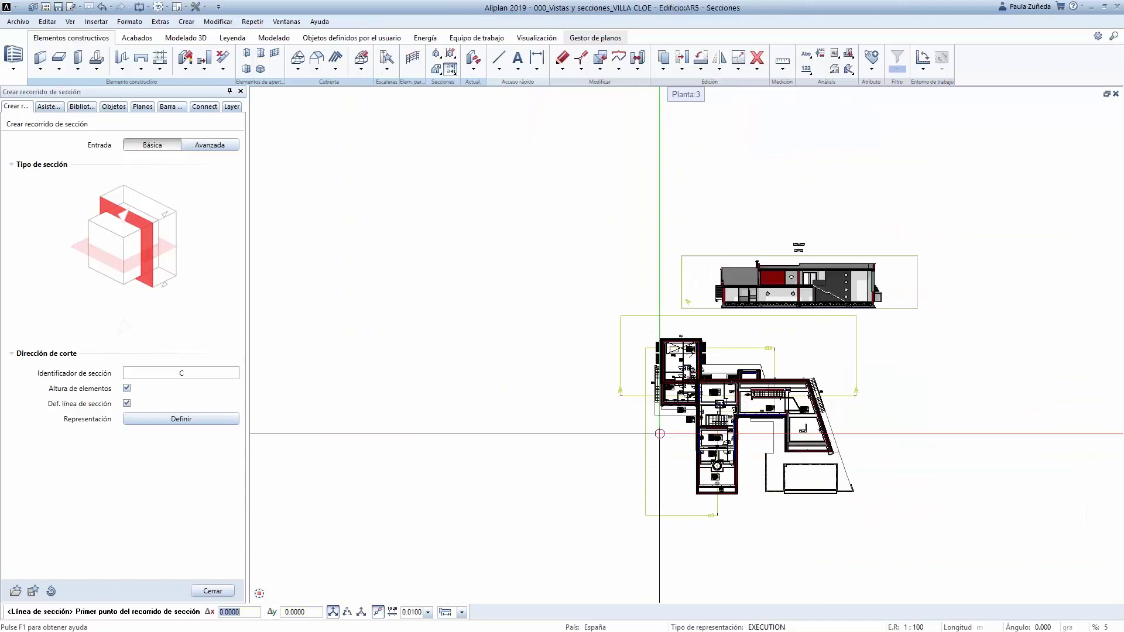
pyautogui.scroll(1, 659, 431)
pyautogui.scroll(2, 714, 515)
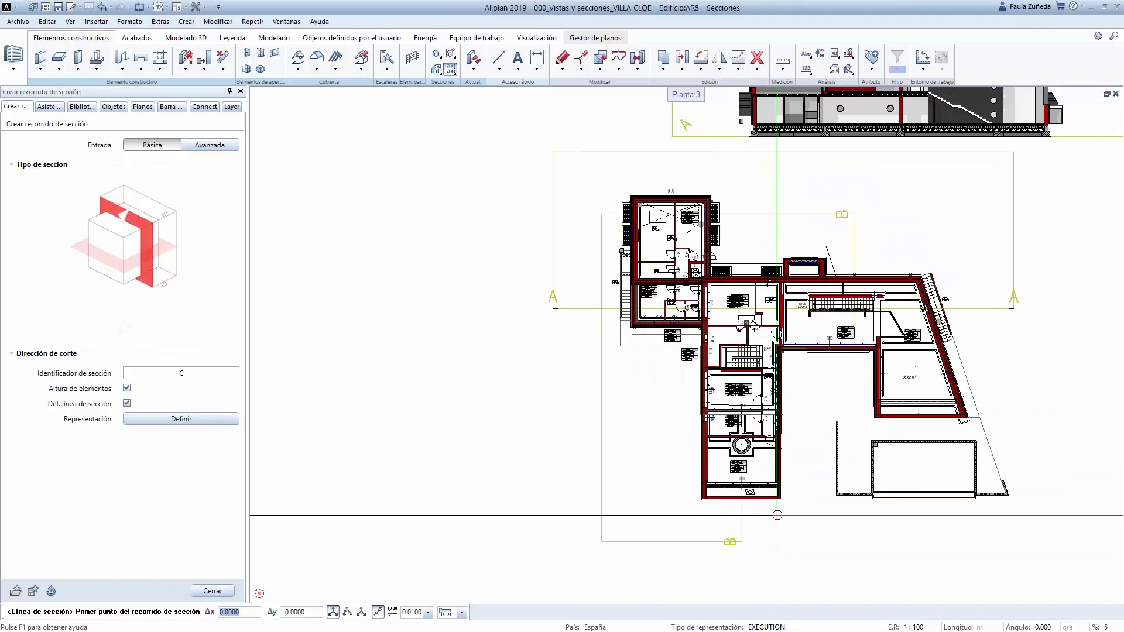
pyautogui.press('Escape')
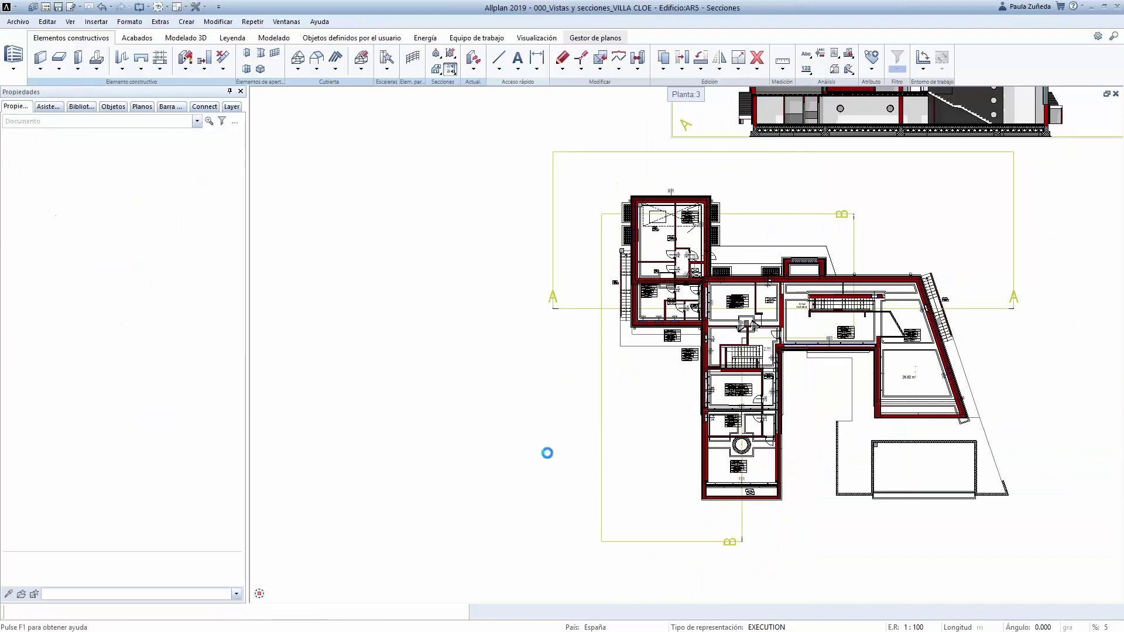
pyautogui.scroll(-4, 537, 461)
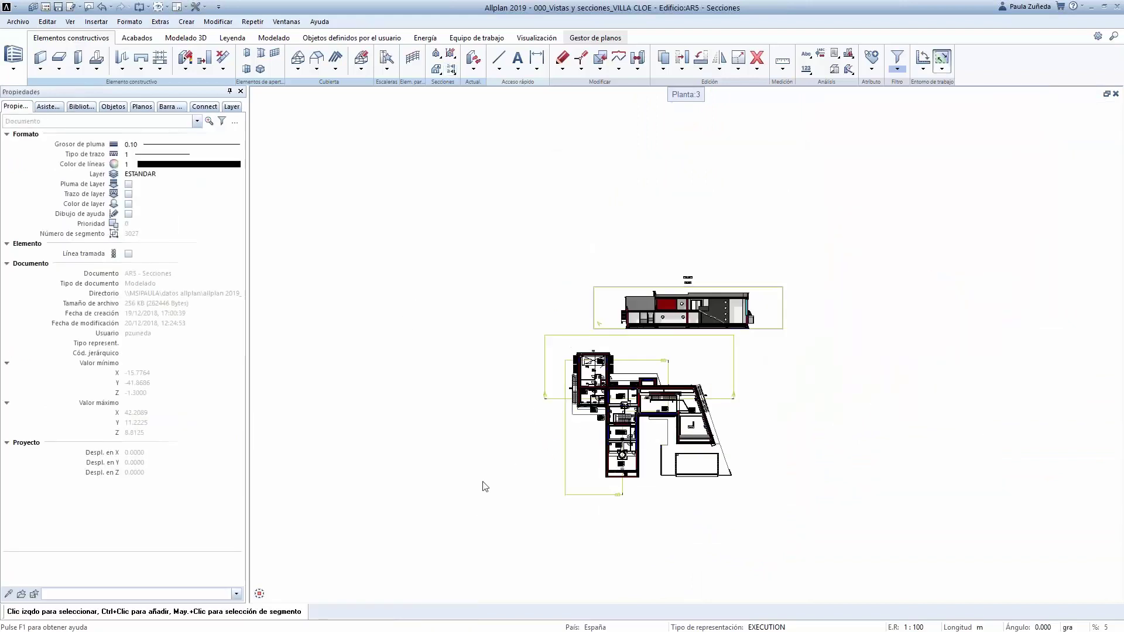
pyautogui.scroll(2, 625, 547)
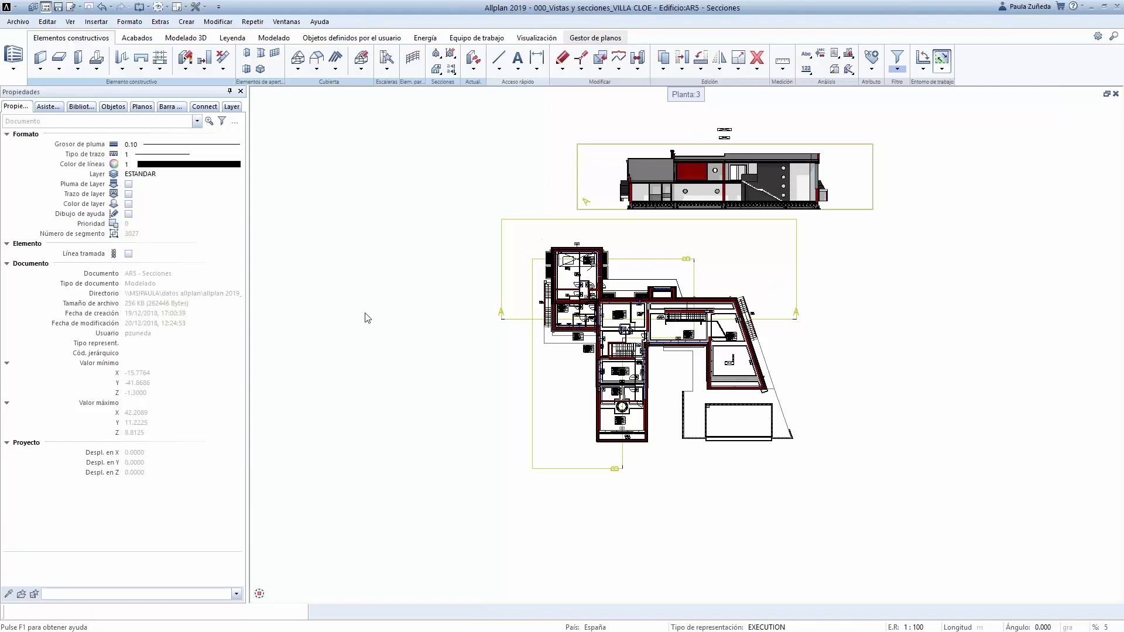
# Make drawing file 202 under Sección 1 current in the building structure and start generating a section in it
pyautogui.press('F2')
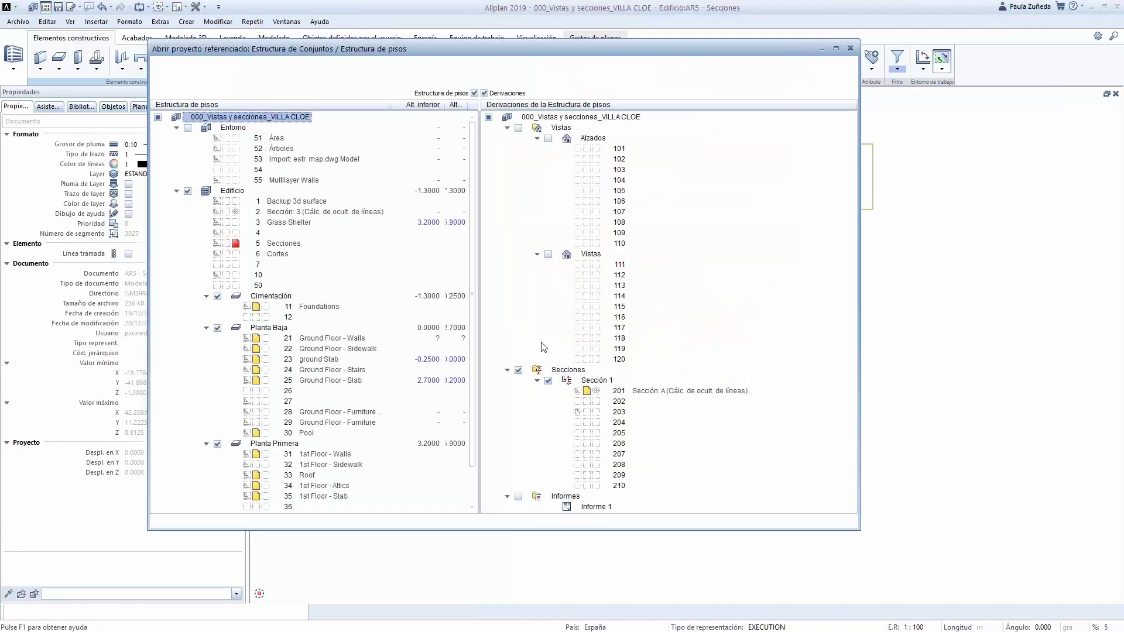
pyautogui.click(605, 403)
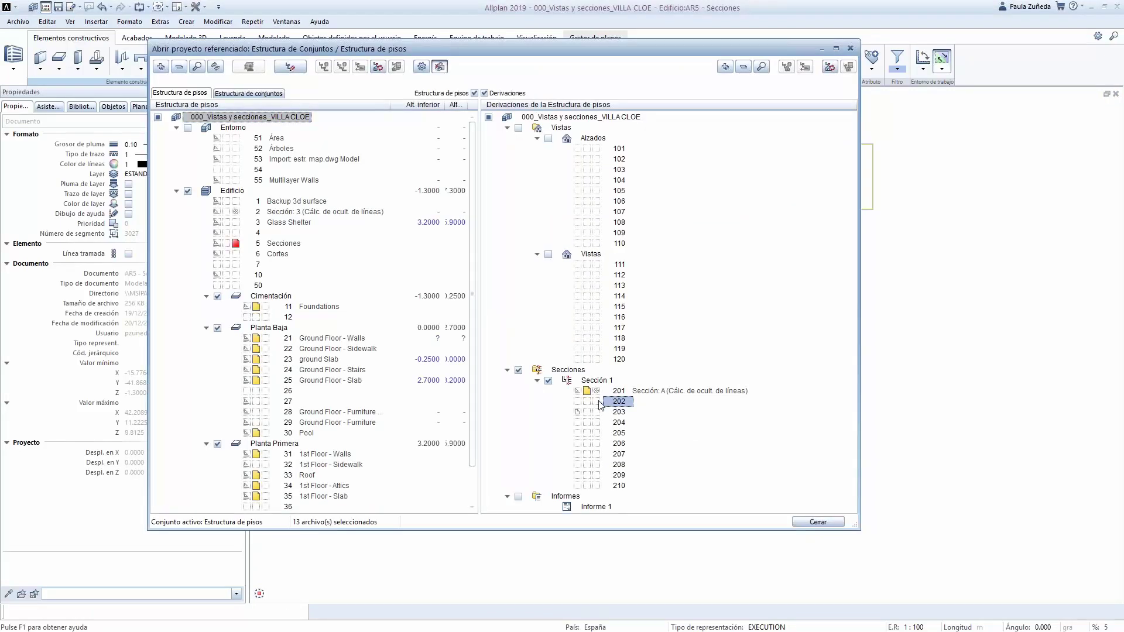
pyautogui.click(598, 402)
pyautogui.rightClick(624, 403)
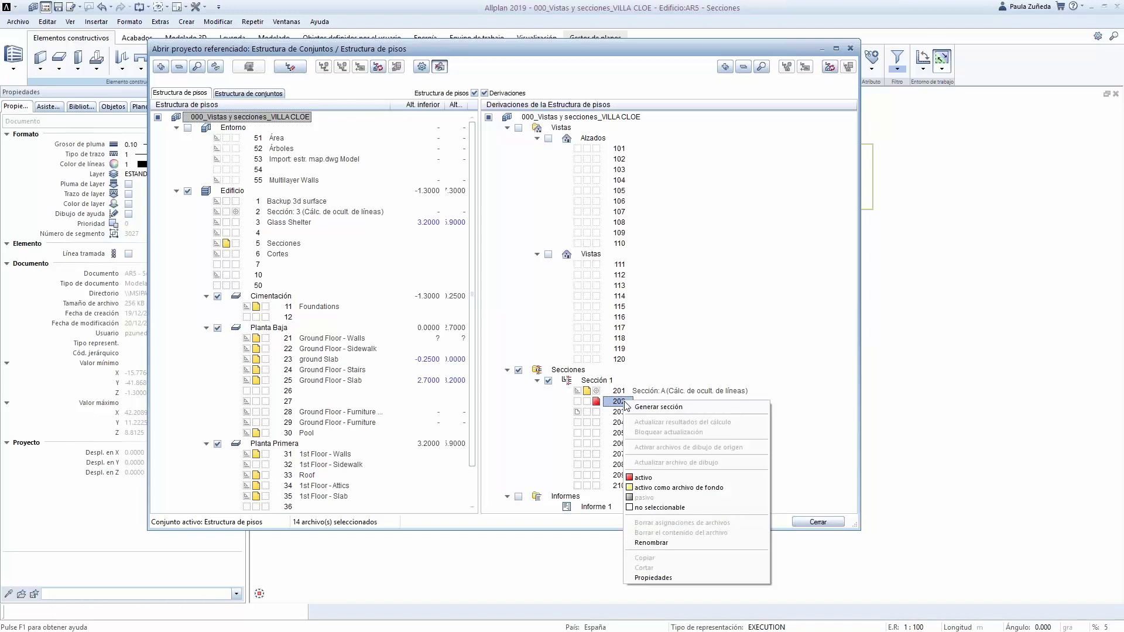
pyautogui.click(632, 414)
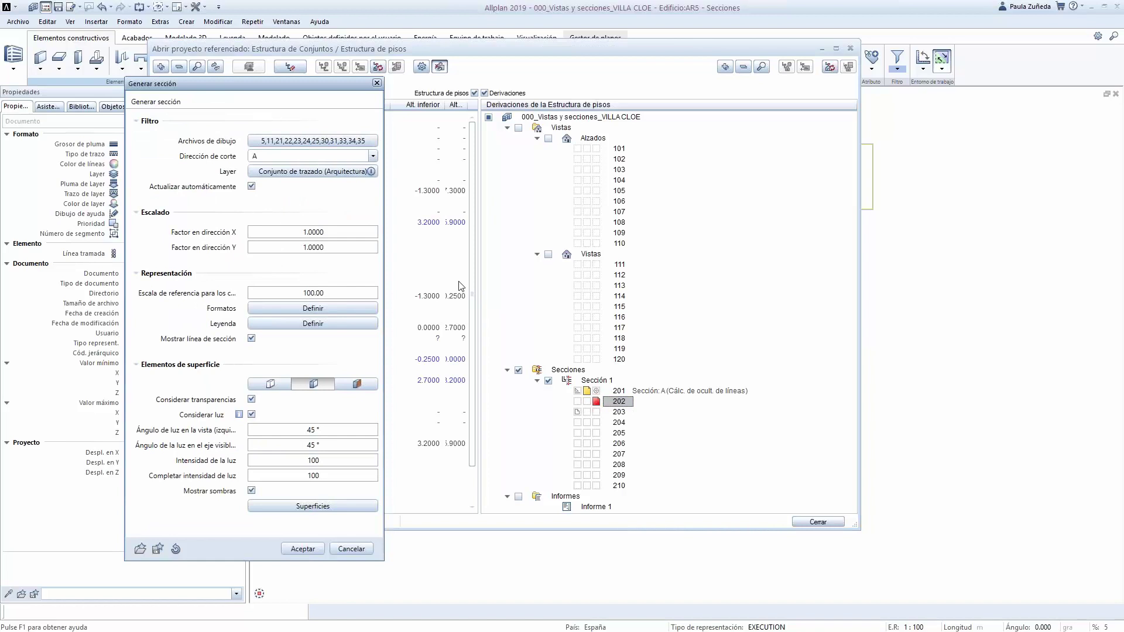
# Generate the section in direction B with the first surface representation type and toggle its automatic updating
pyautogui.click(372, 156)
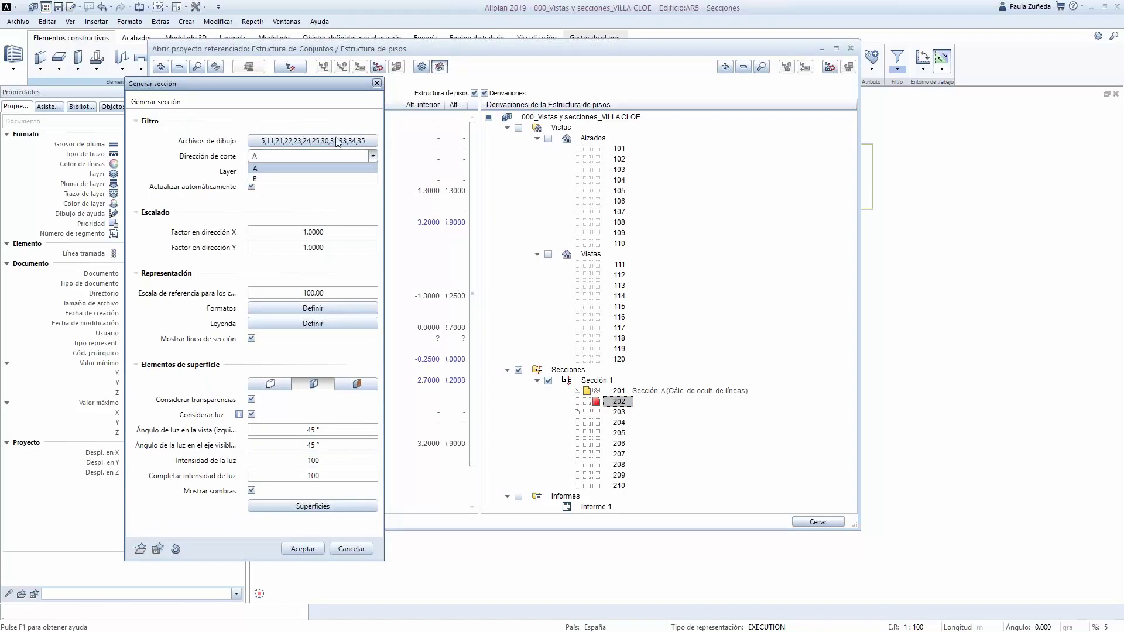
pyautogui.click(262, 178)
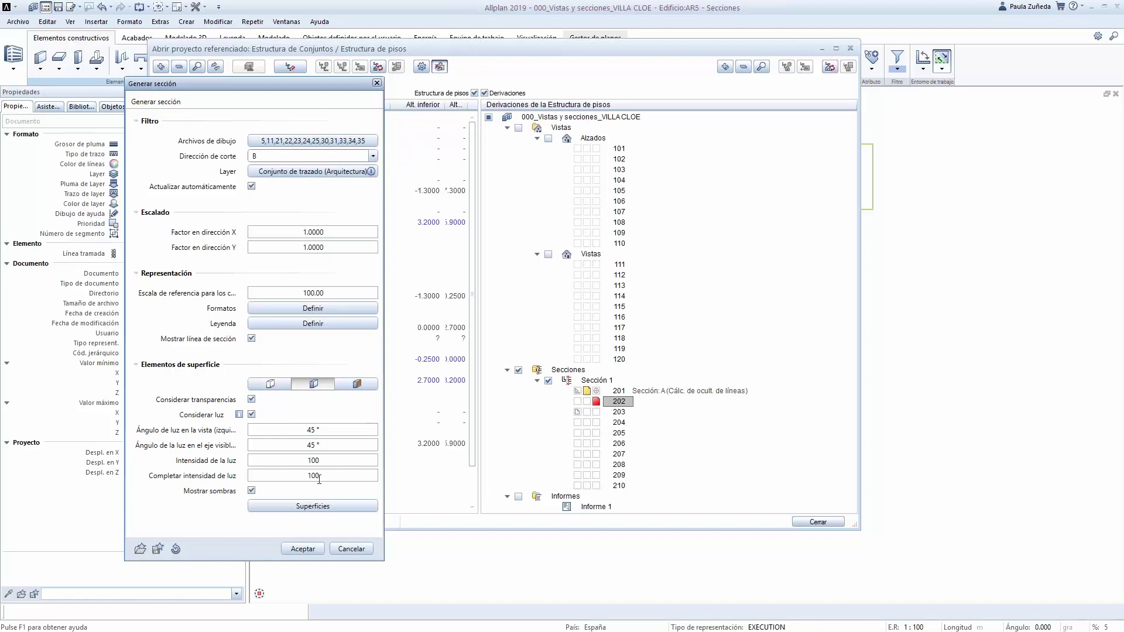
pyautogui.click(275, 385)
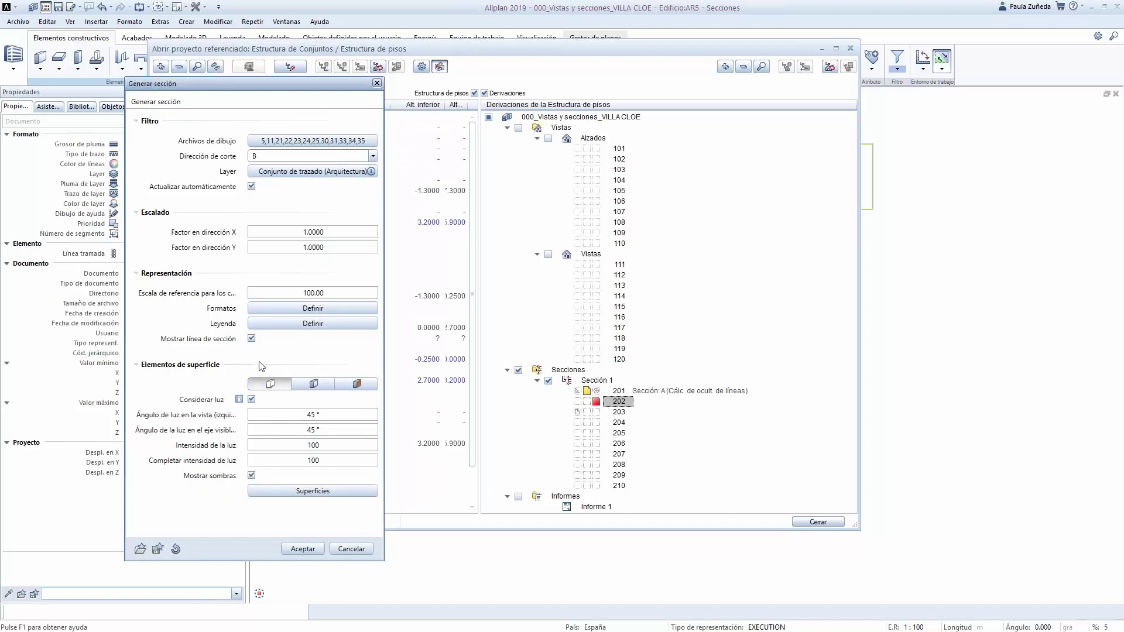
pyautogui.click(251, 186)
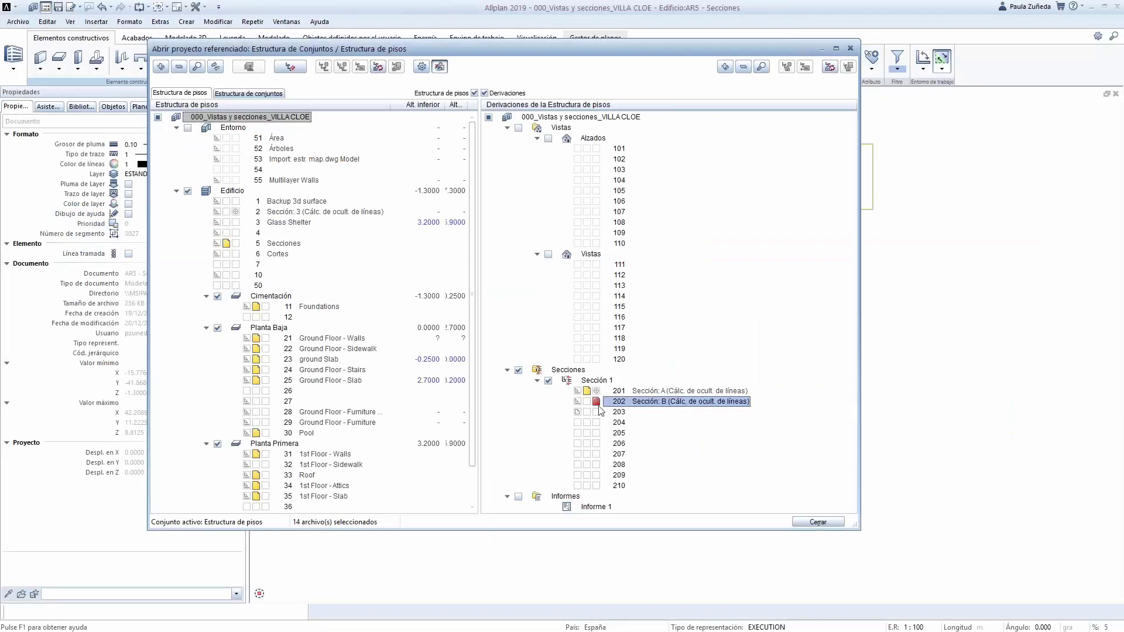
# Make drawing file 5 Secciones current again and inspect sections B and A above the villa's plan
pyautogui.click(236, 241)
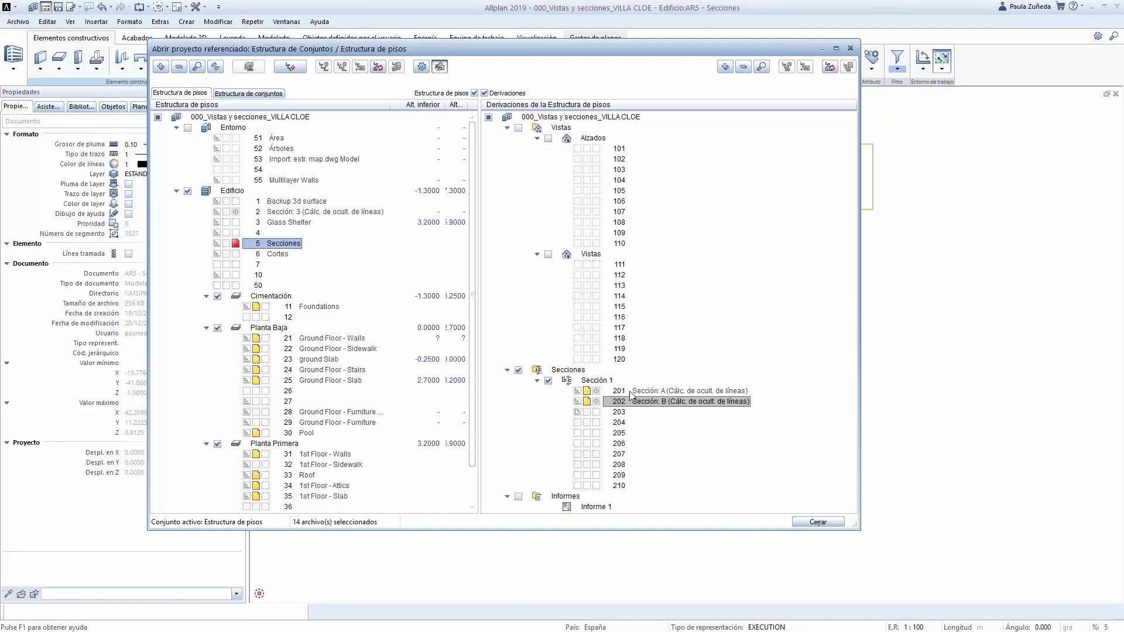
pyautogui.click(801, 522)
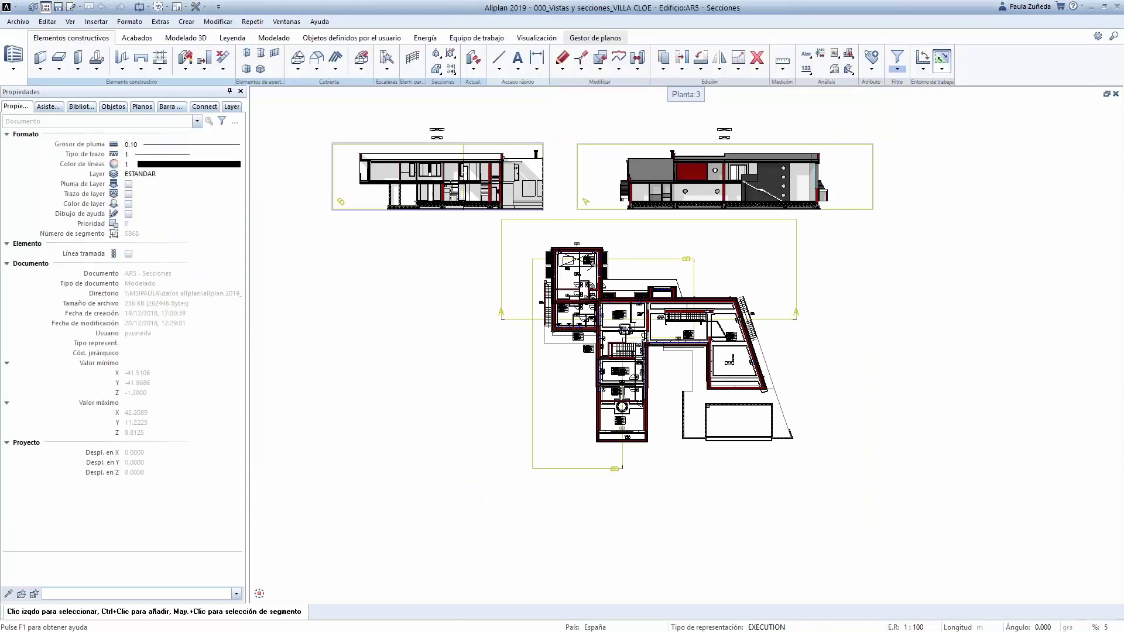
pyautogui.scroll(3, 418, 148)
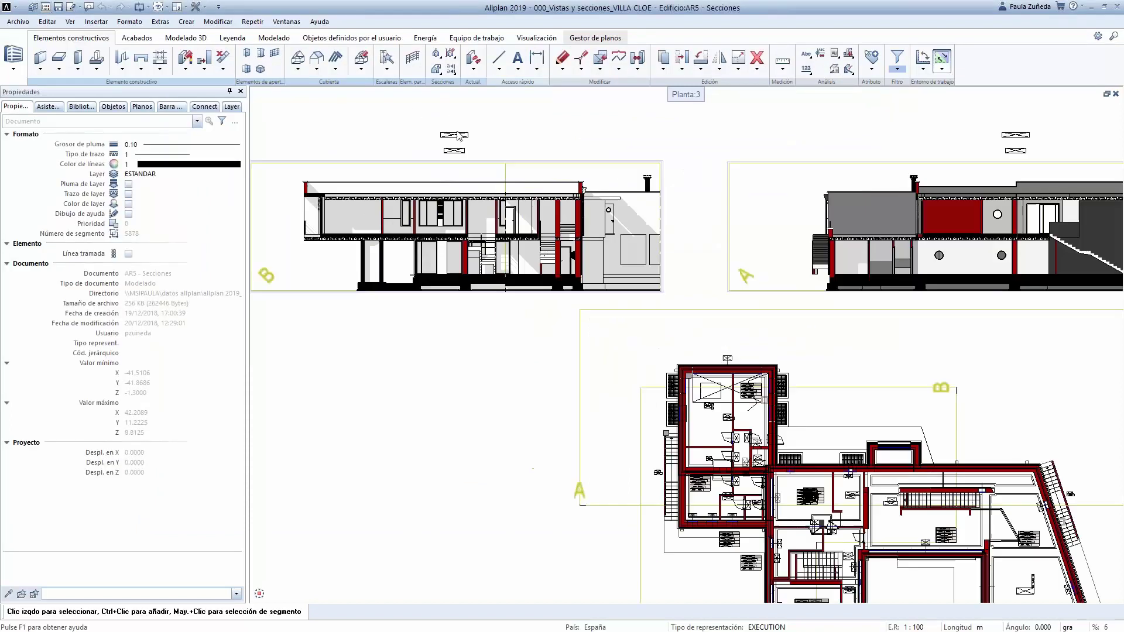
pyautogui.scroll(-3, 644, 189)
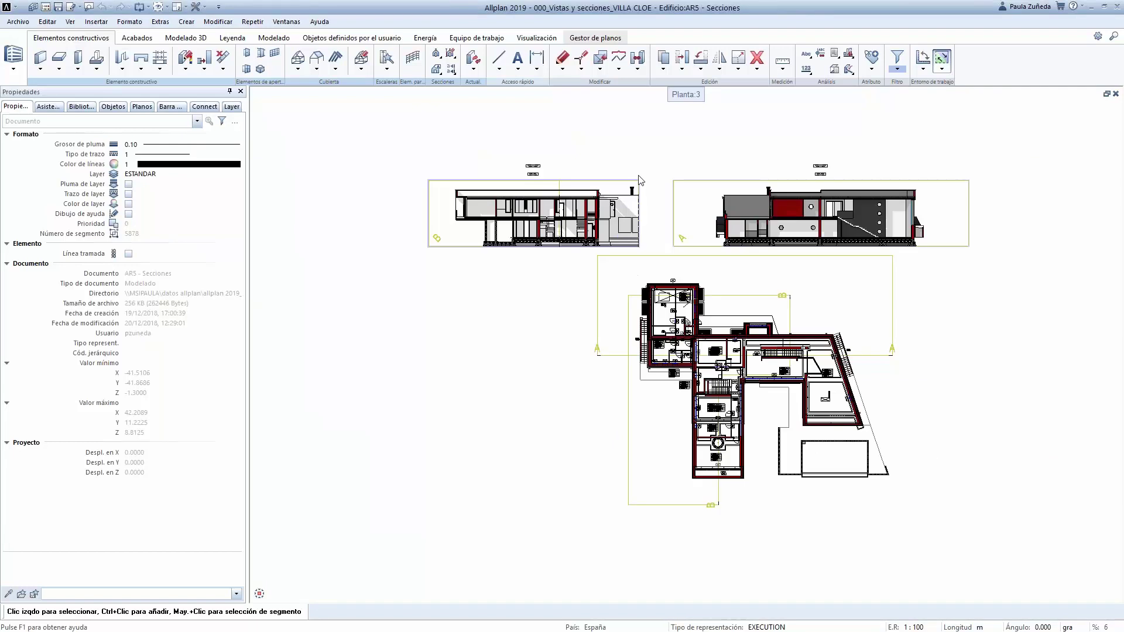
pyautogui.scroll(2, 606, 182)
pyautogui.scroll(2, 607, 196)
pyautogui.scroll(2, 609, 195)
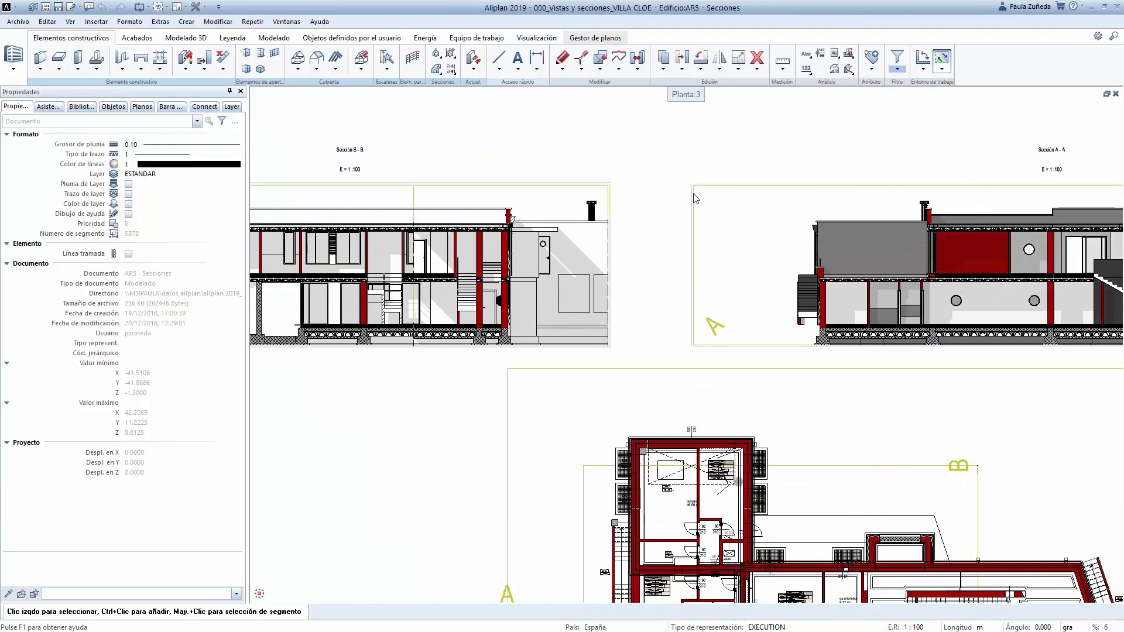
pyautogui.scroll(2, 665, 184)
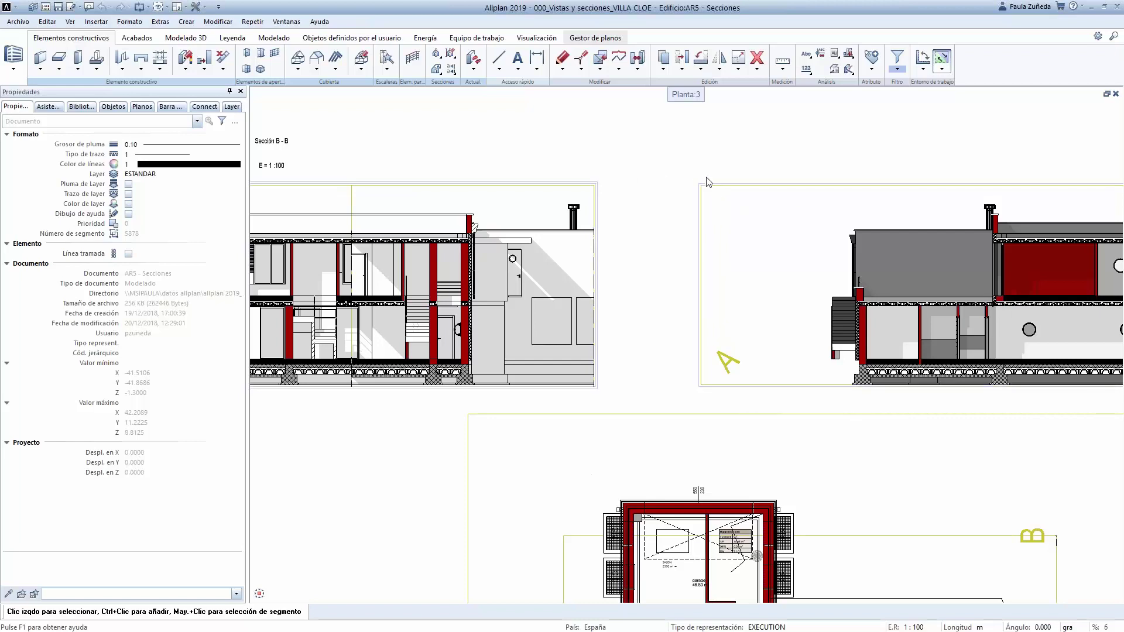
# Examine the frames and adjoining edges of sections B-B and A-A above the villa's plan
pyautogui.scroll(2, 704, 186)
pyautogui.scroll(2, 705, 186)
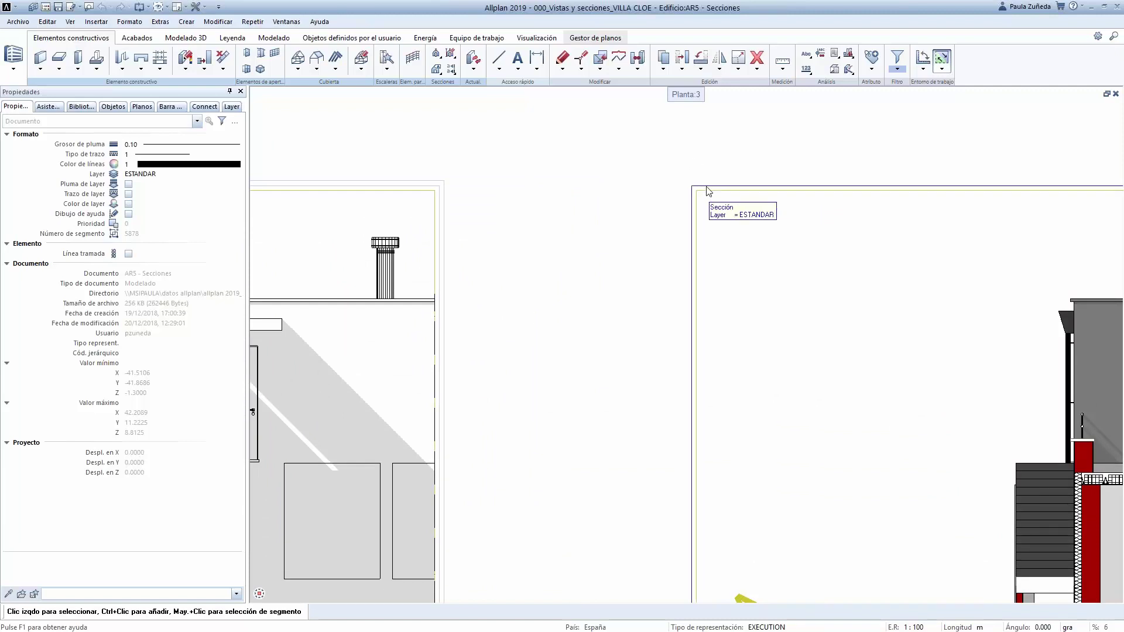
pyautogui.scroll(-2, 652, 324)
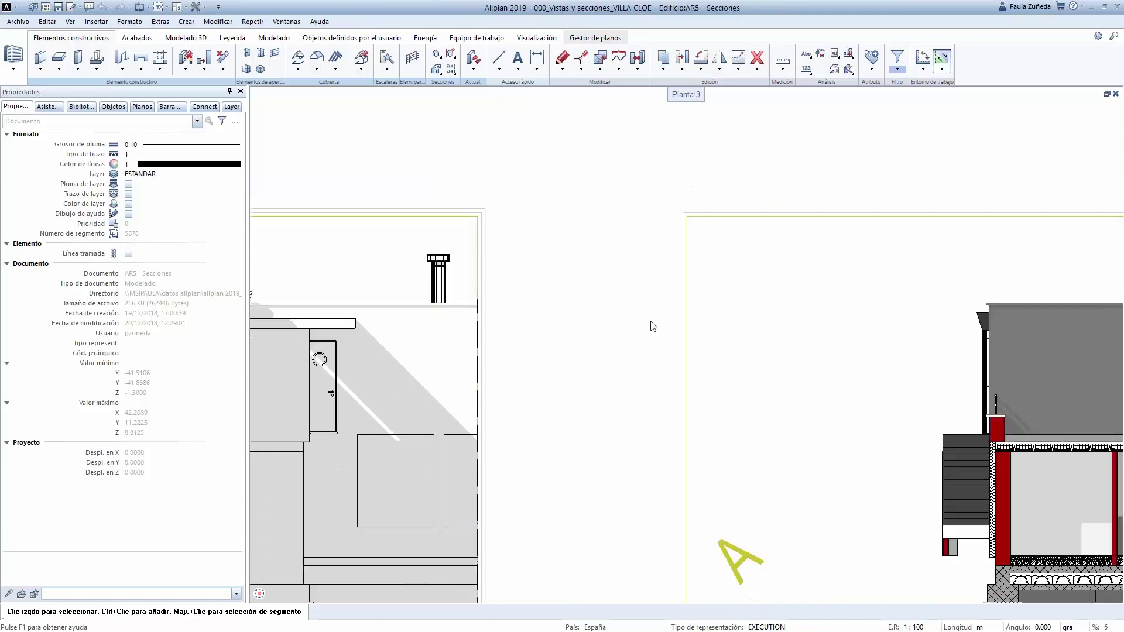
pyautogui.scroll(-2, 318, 254)
pyautogui.scroll(2, 651, 291)
pyautogui.scroll(-2, 651, 291)
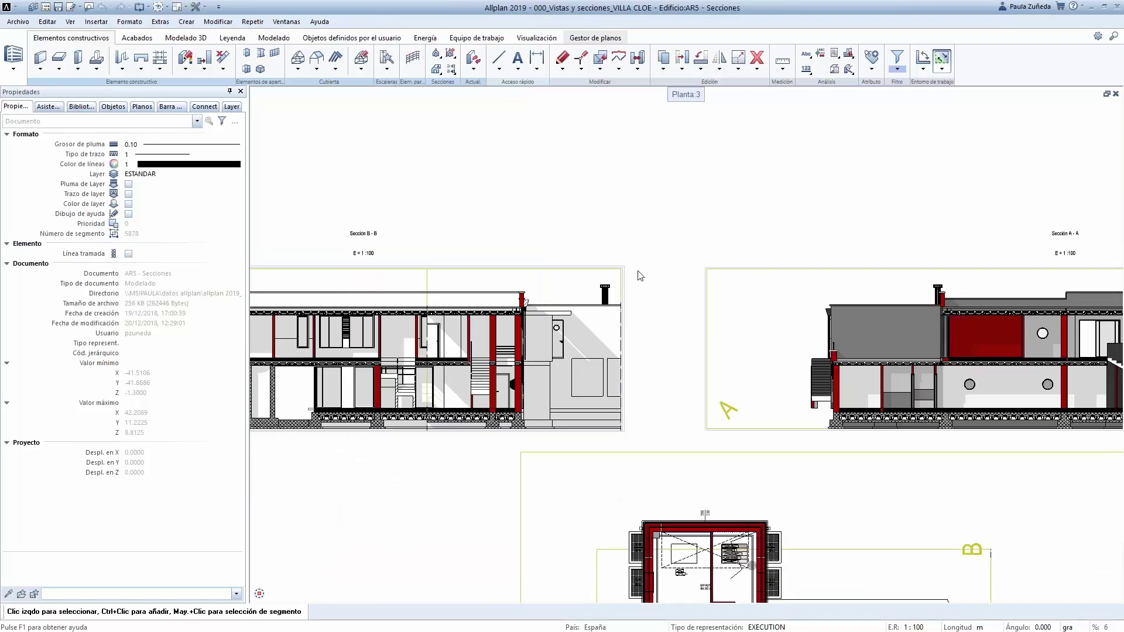
pyautogui.scroll(1, 638, 274)
pyautogui.scroll(3, 636, 273)
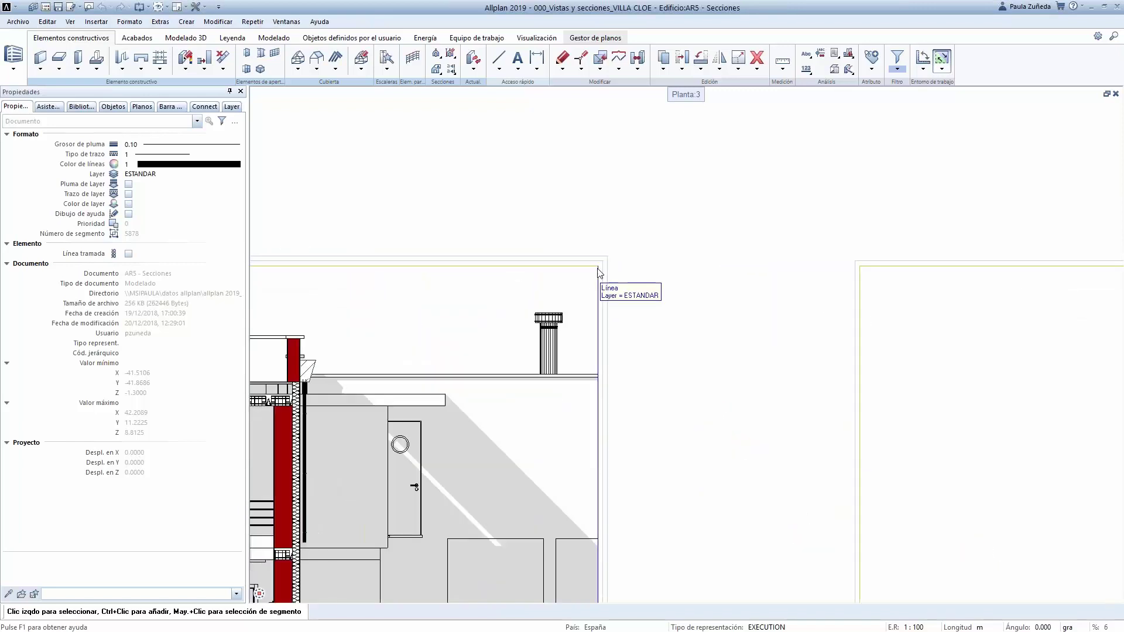
pyautogui.scroll(1, 596, 271)
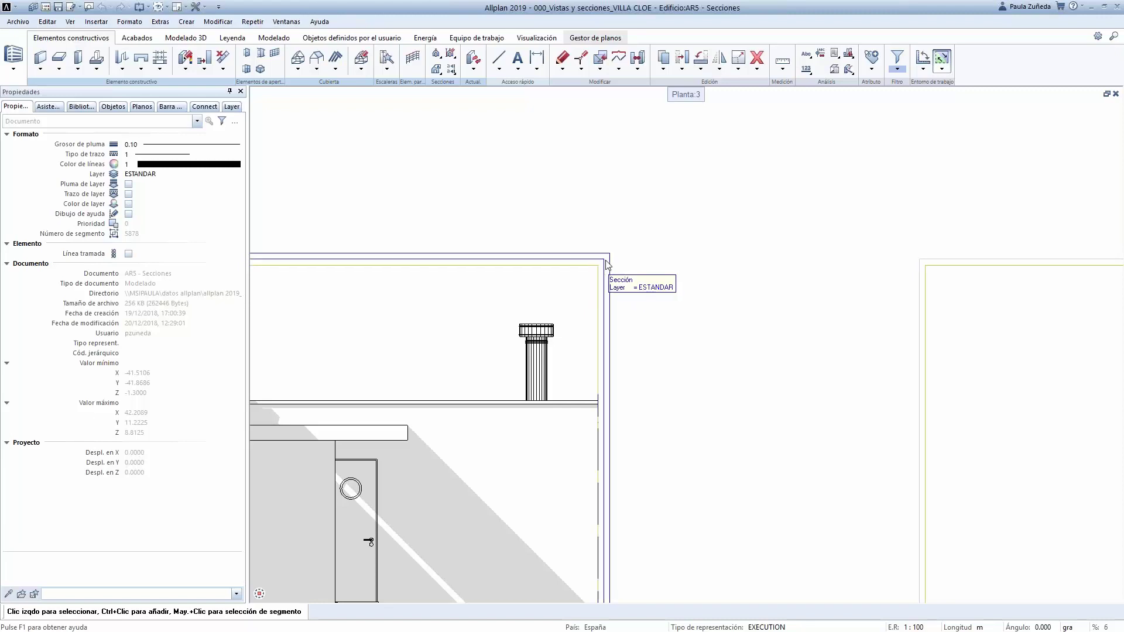
pyautogui.scroll(-5, 674, 291)
pyautogui.scroll(-2, 673, 292)
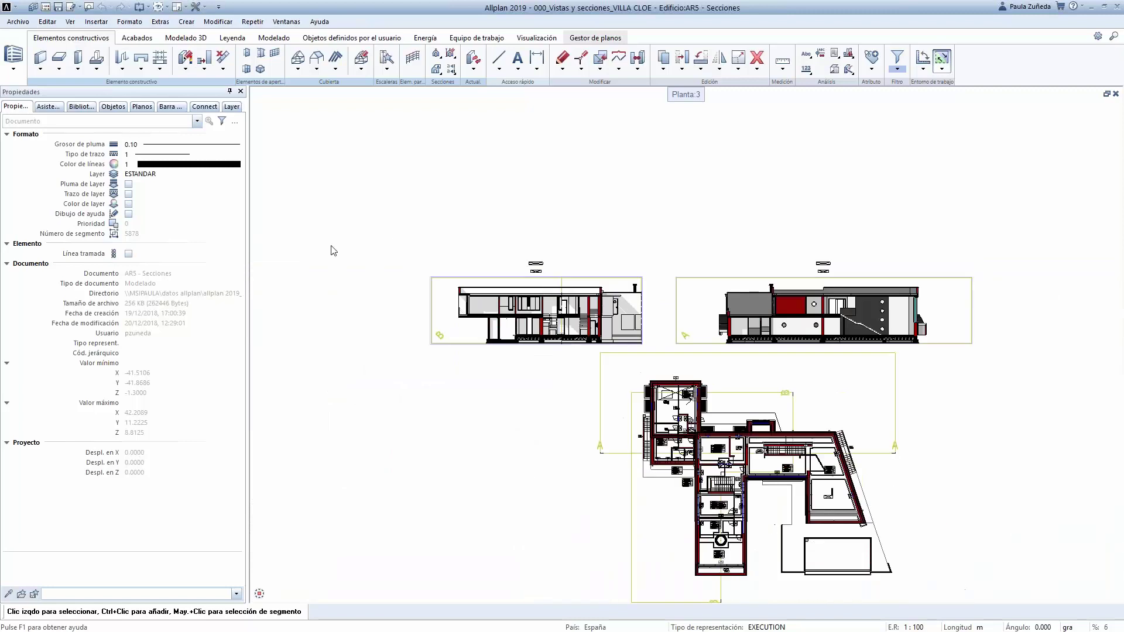
# Open section B-B for modification, turn on its automatic updating, apply the change and finish editing
pyautogui.scroll(6, 433, 280)
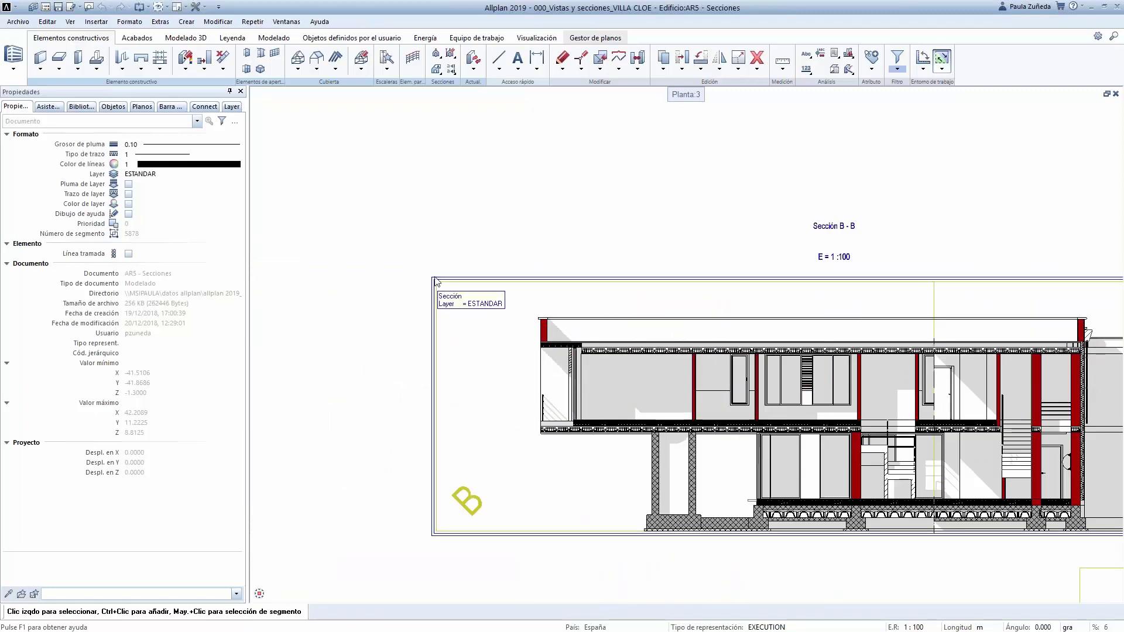
pyautogui.click(436, 284)
pyautogui.doubleClick(436, 283)
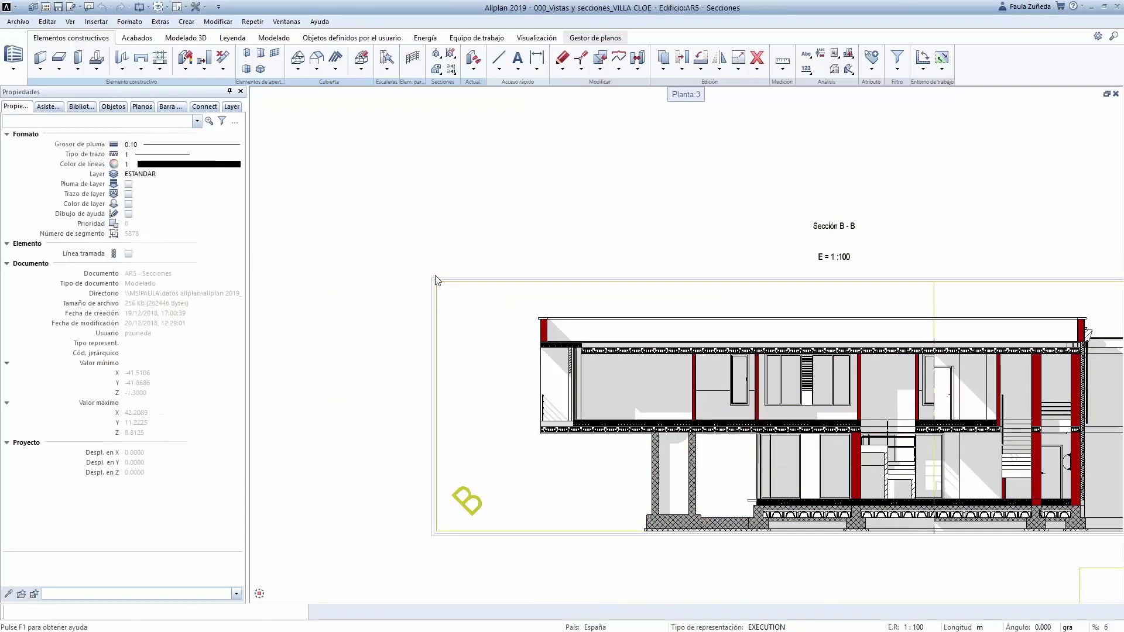
pyautogui.click(436, 284)
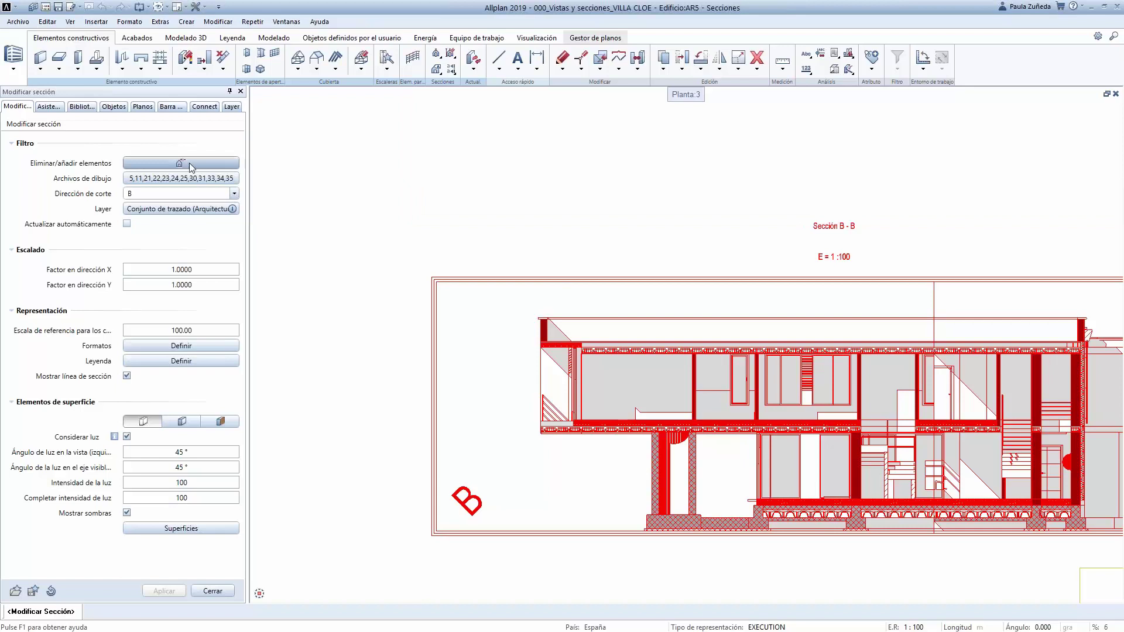
pyautogui.click(126, 224)
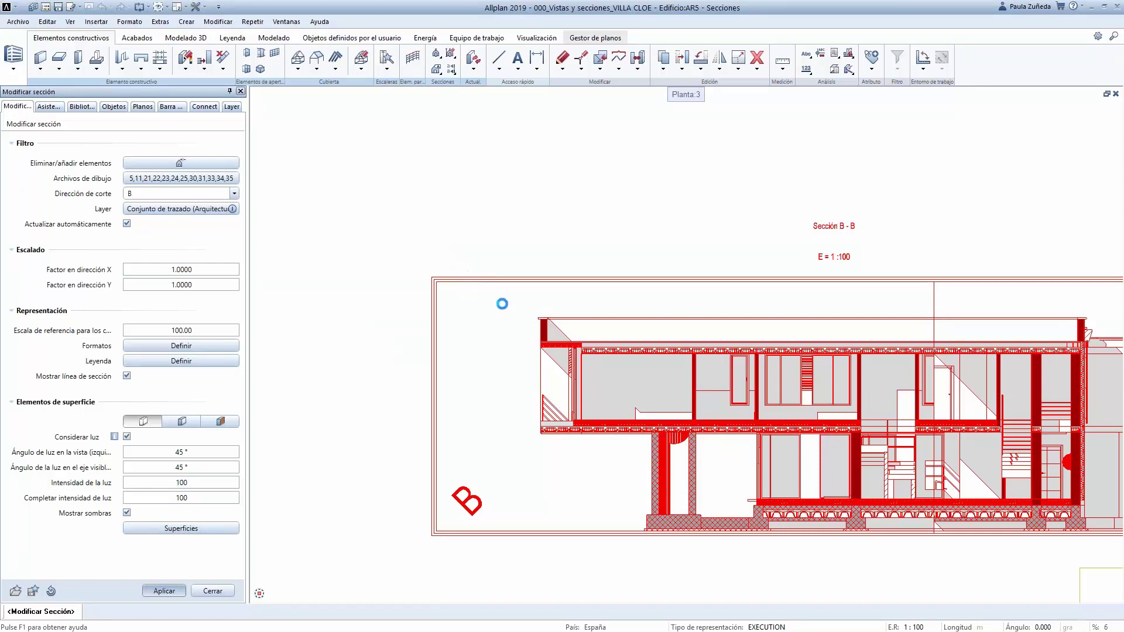
pyautogui.scroll(-8, 697, 378)
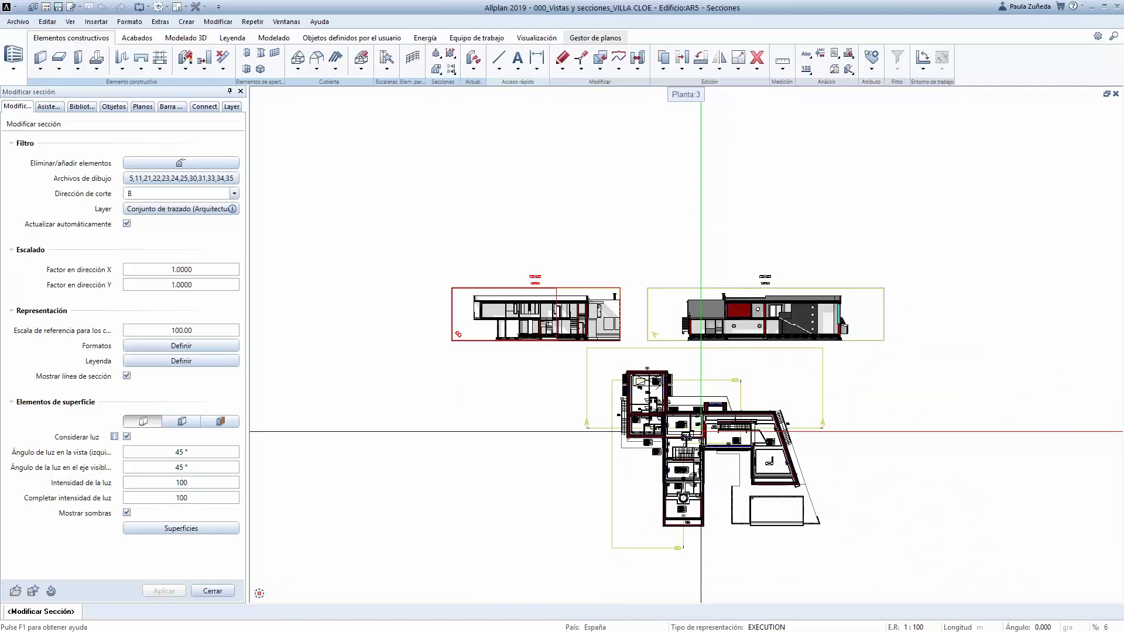
pyautogui.scroll(1, 700, 432)
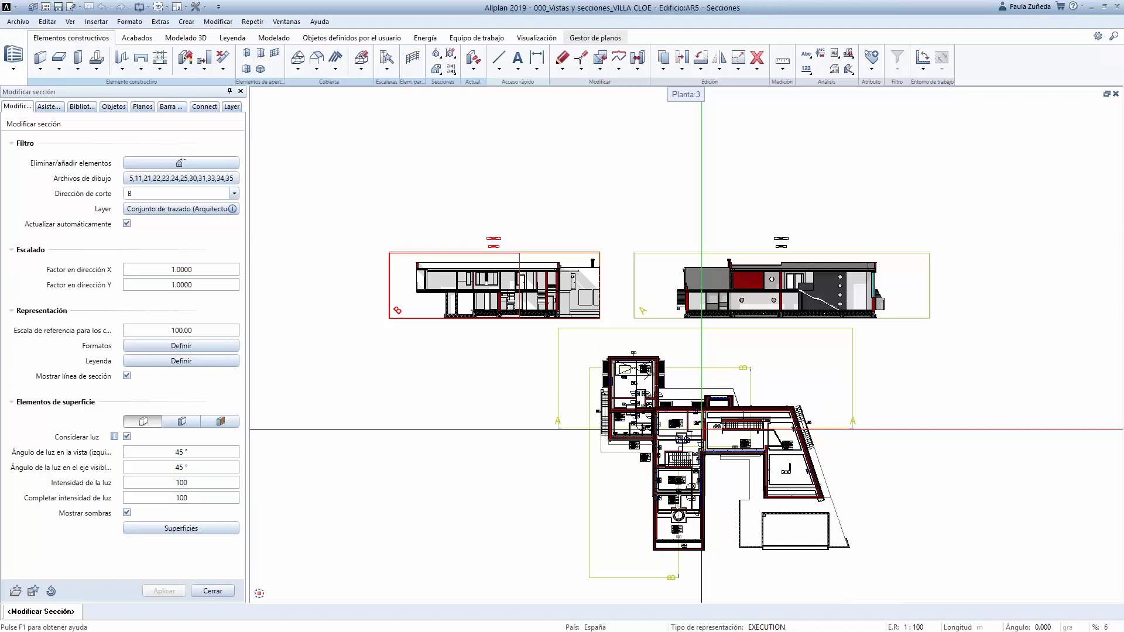
pyautogui.press('Escape')
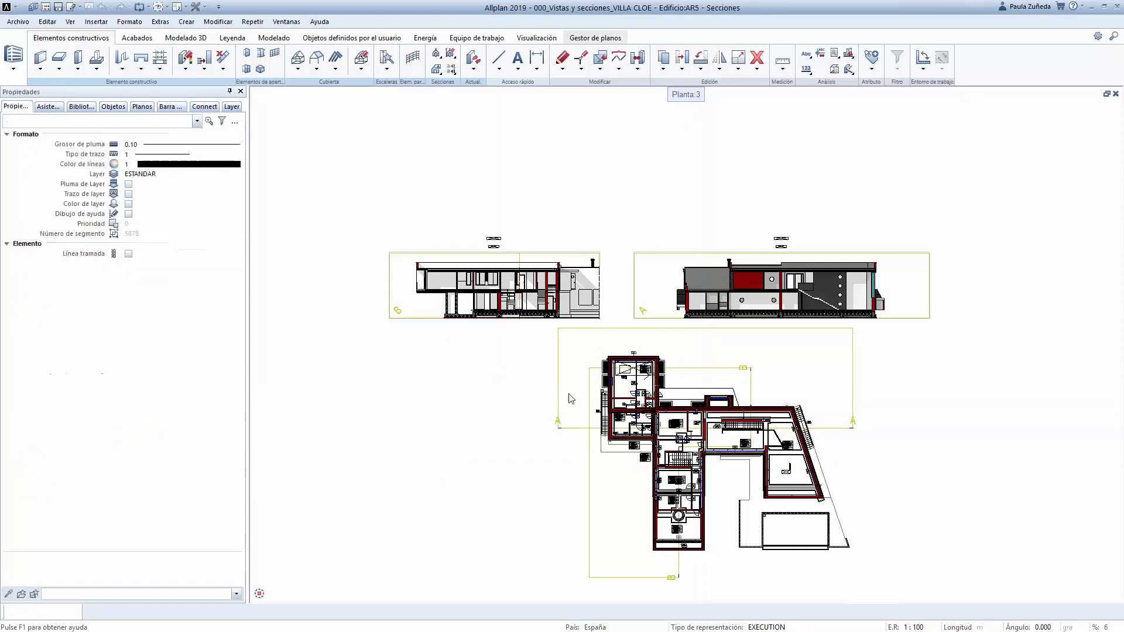
pyautogui.click(569, 397)
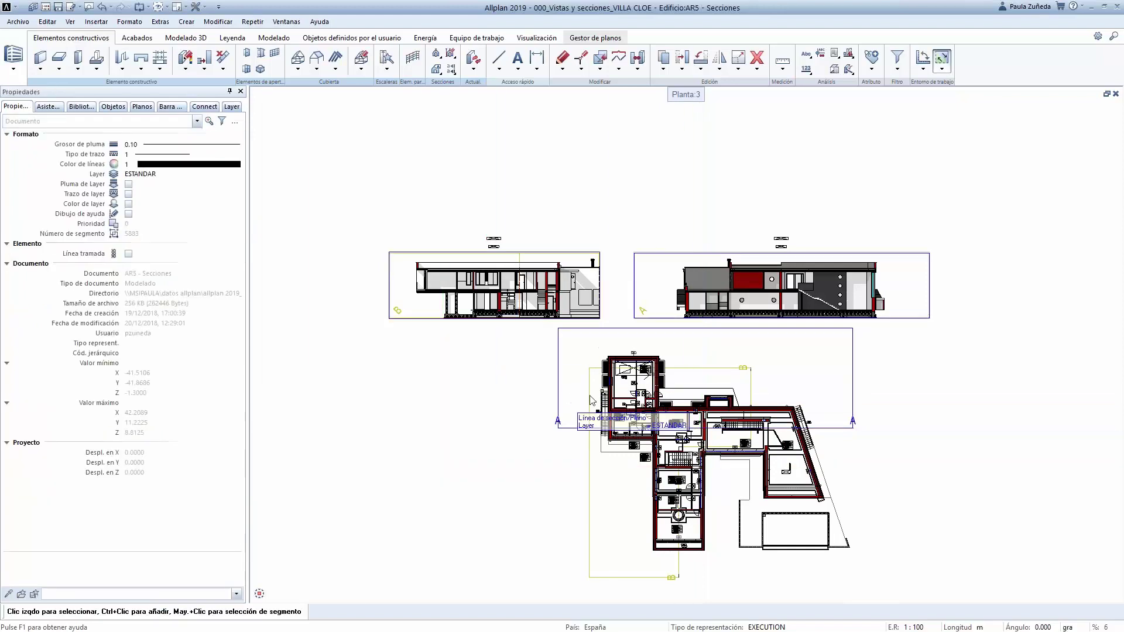
# Create section path C in section B-B with a vertical line about 12.3 m long through the staircase, viewing beyond the section's left side
pyautogui.click(439, 57)
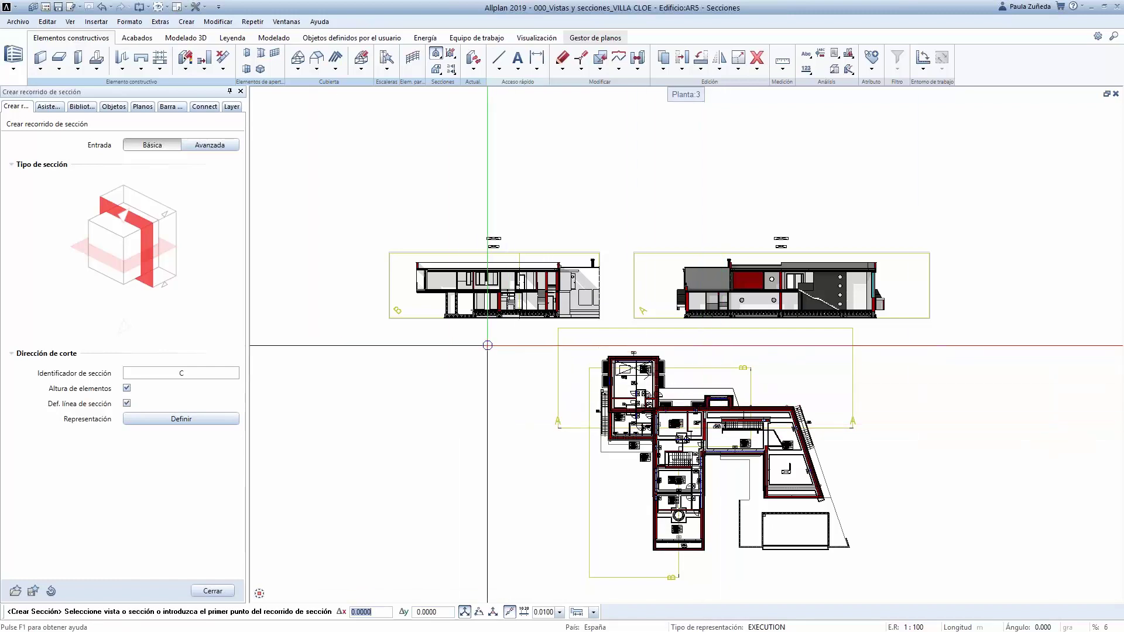
pyautogui.scroll(4, 479, 238)
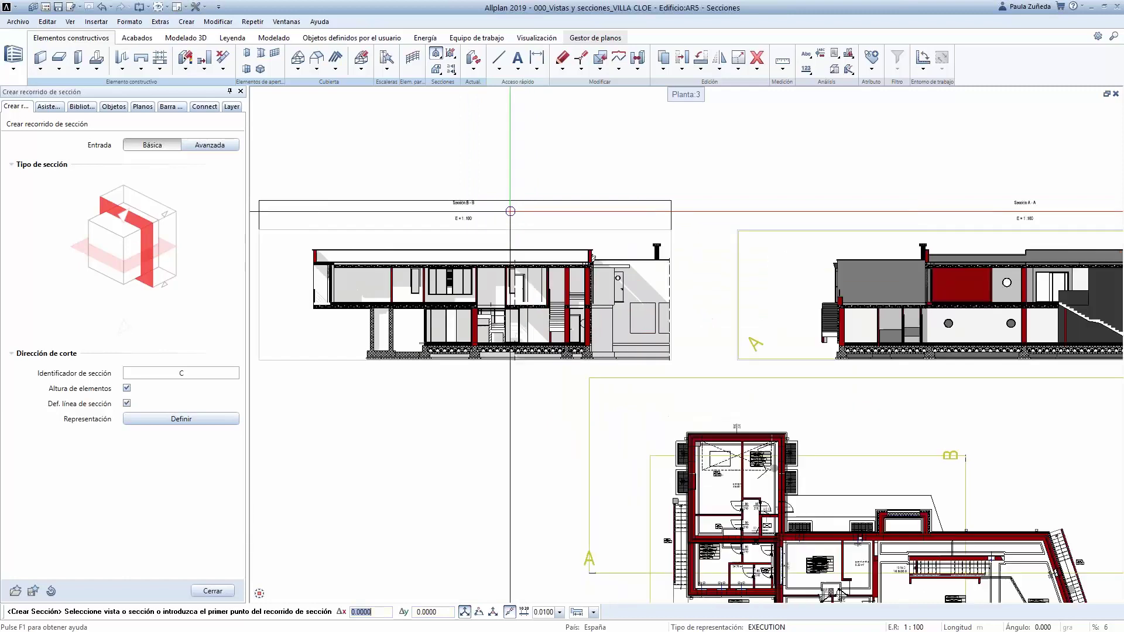
pyautogui.scroll(4, 455, 253)
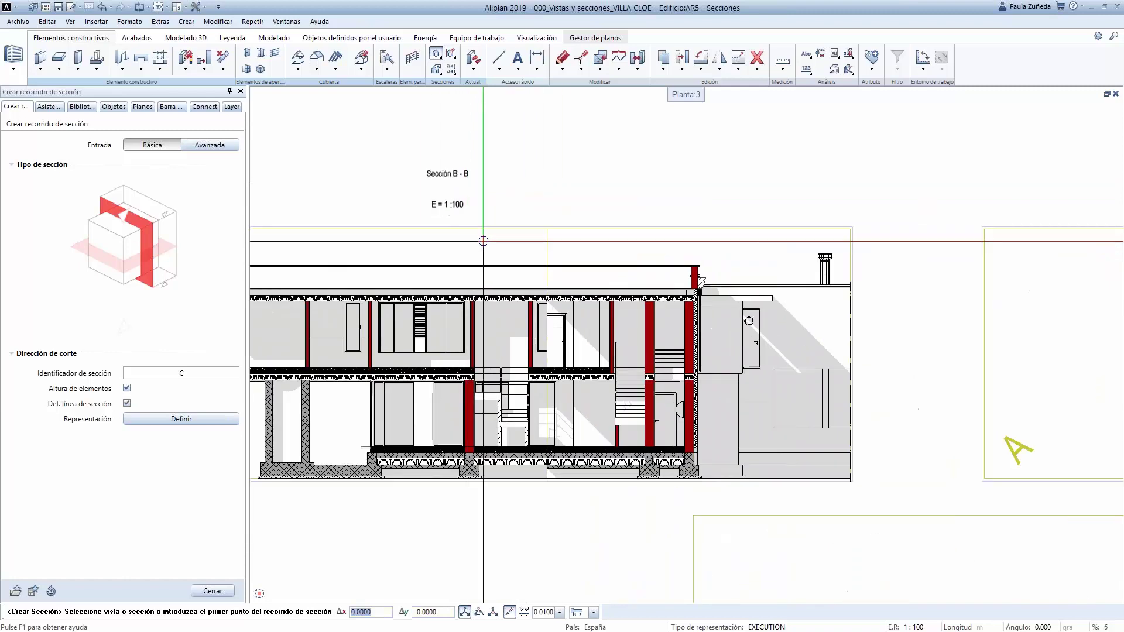
pyautogui.scroll(2, 506, 226)
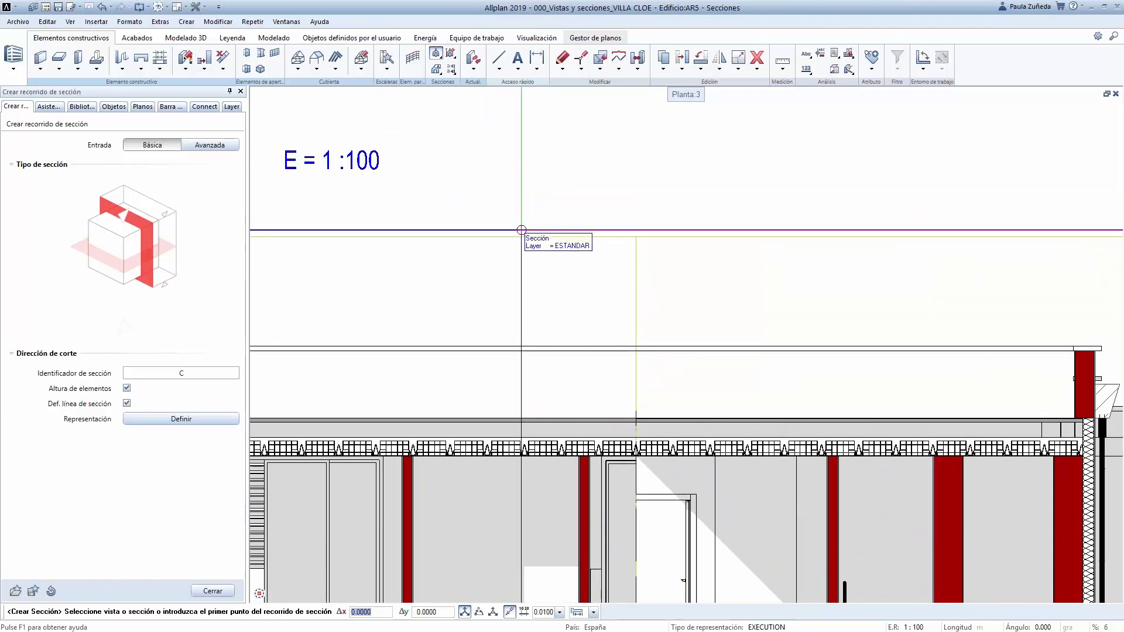
pyautogui.click(521, 229)
pyautogui.scroll(-3, 543, 230)
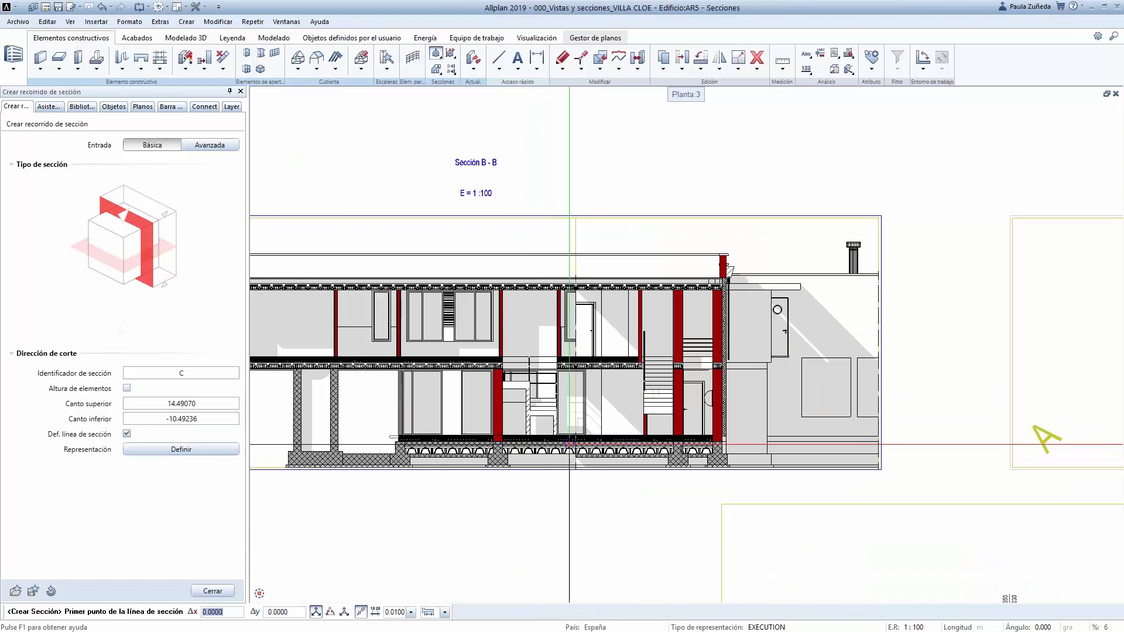
pyautogui.click(545, 495)
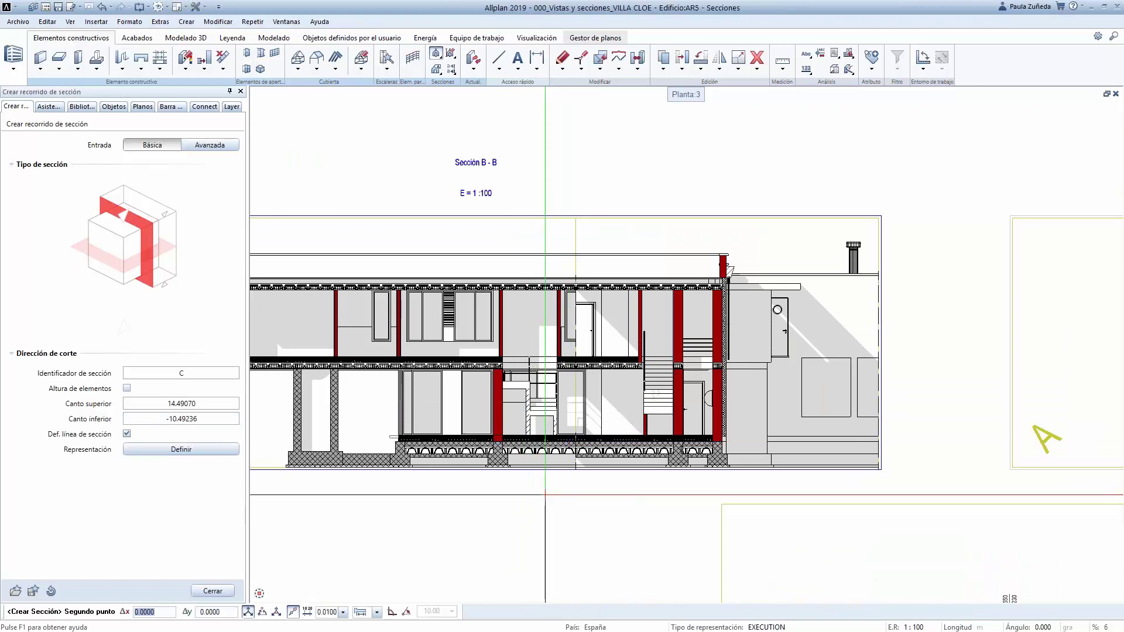
pyautogui.click(544, 191)
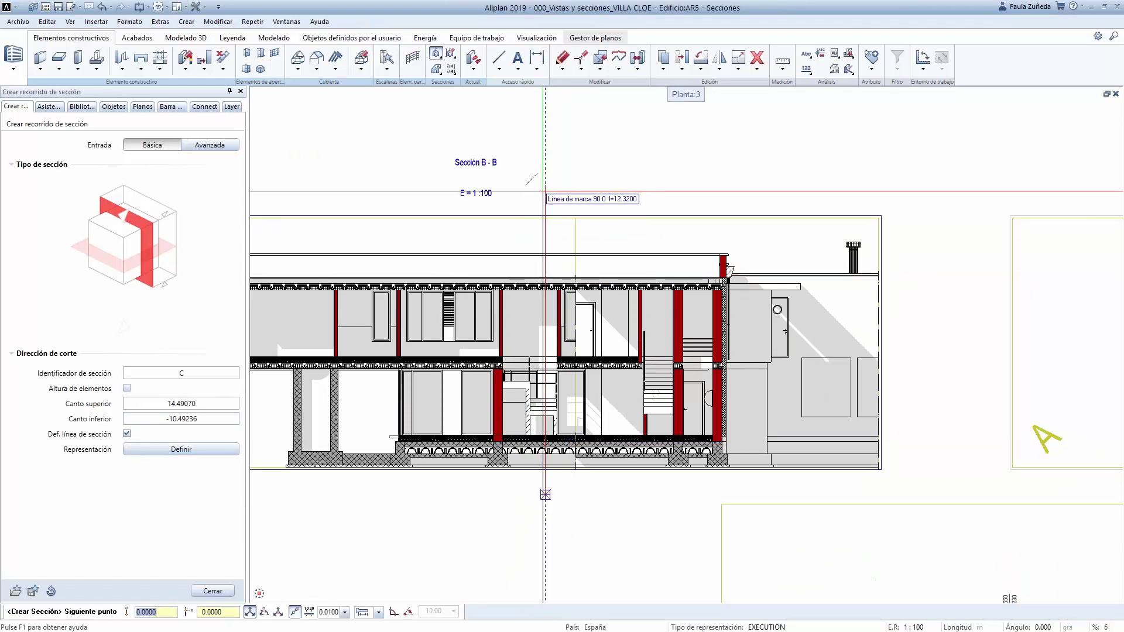
pyautogui.press('Escape')
pyautogui.scroll(-3, 544, 199)
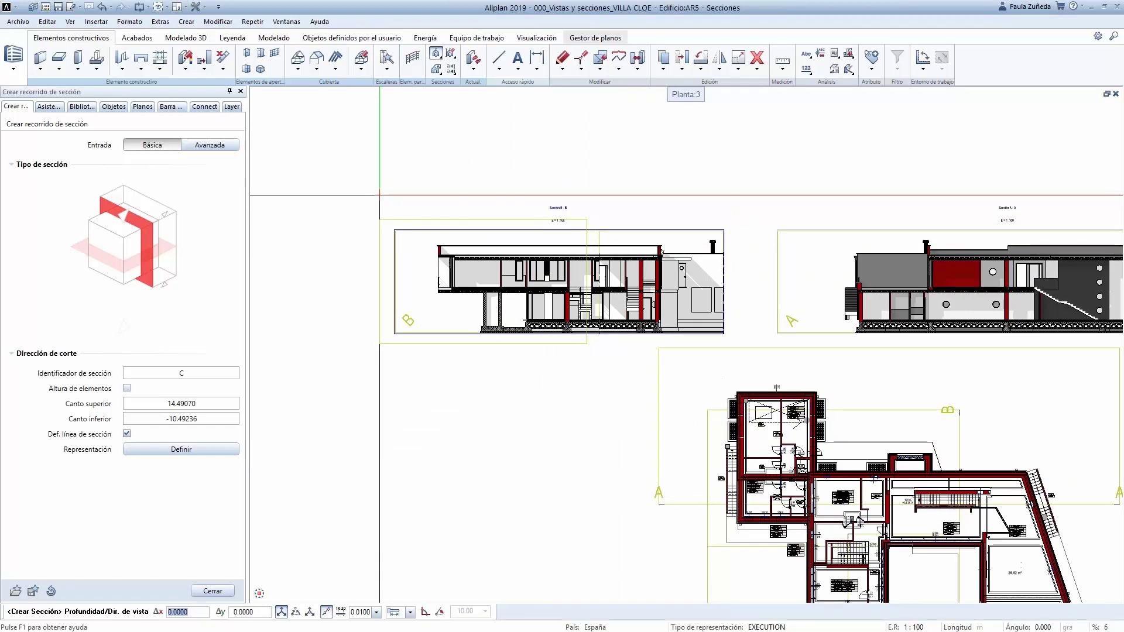
pyautogui.click(379, 195)
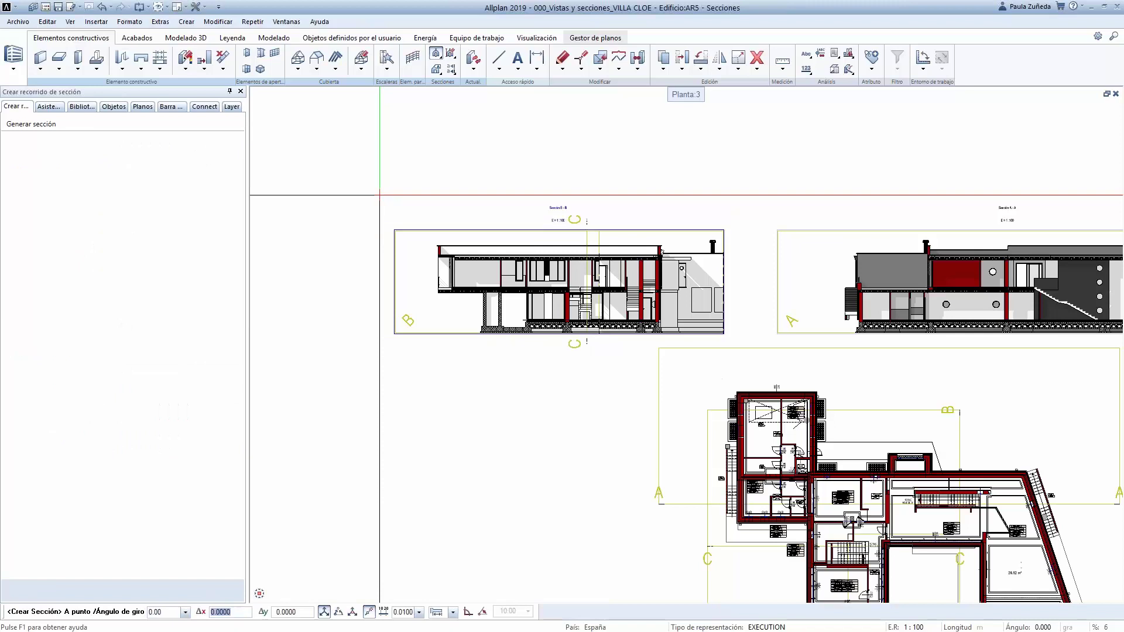
# Place the generated section C below section B, with automatic updating on, and end the section command
pyautogui.scroll(-2, 662, 210)
pyautogui.scroll(1, 620, 376)
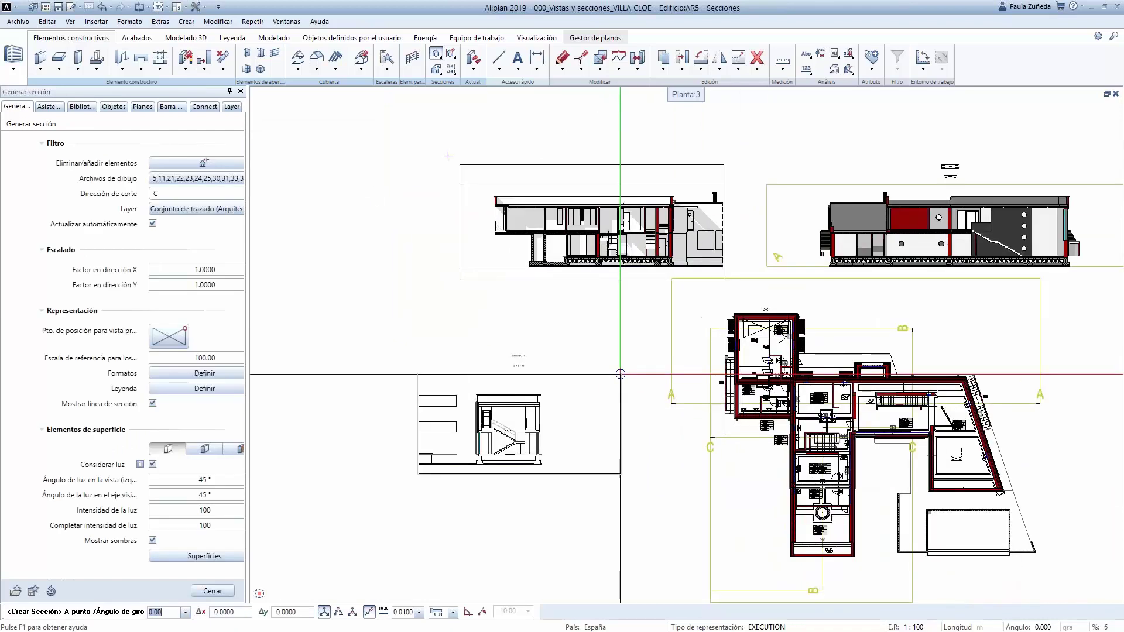
pyautogui.scroll(1, 620, 374)
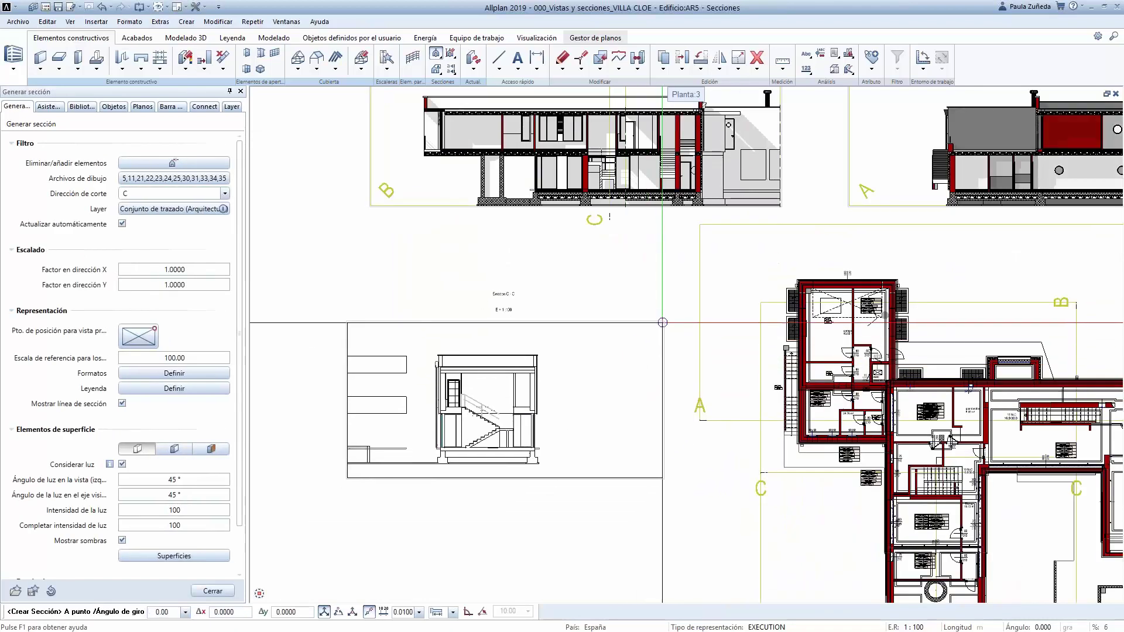
pyautogui.click(663, 322)
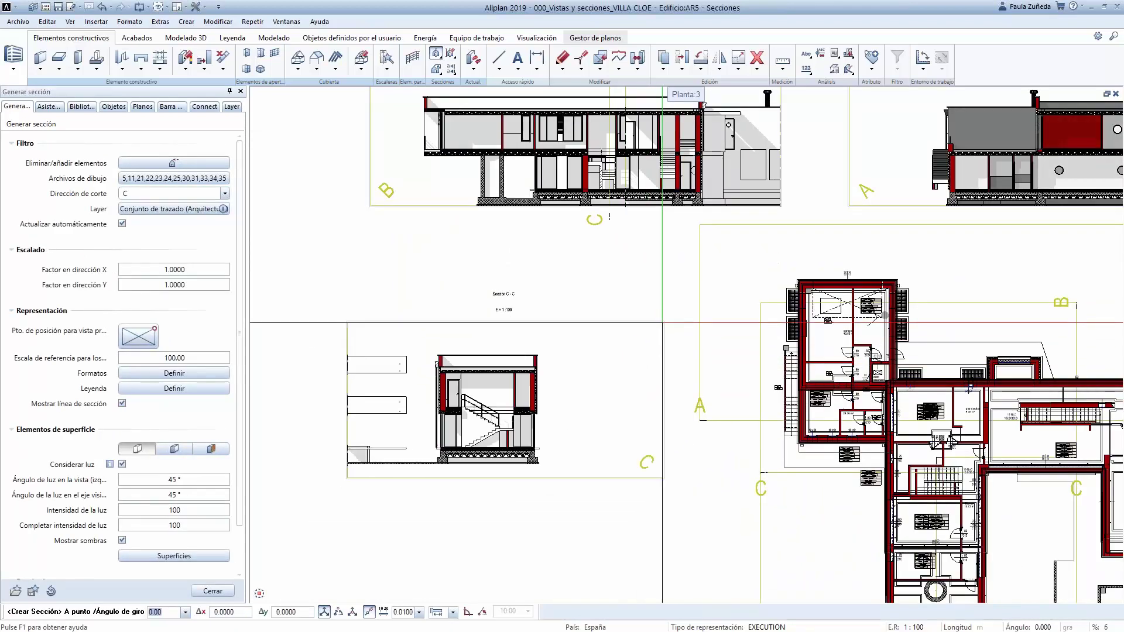
pyautogui.press('Escape')
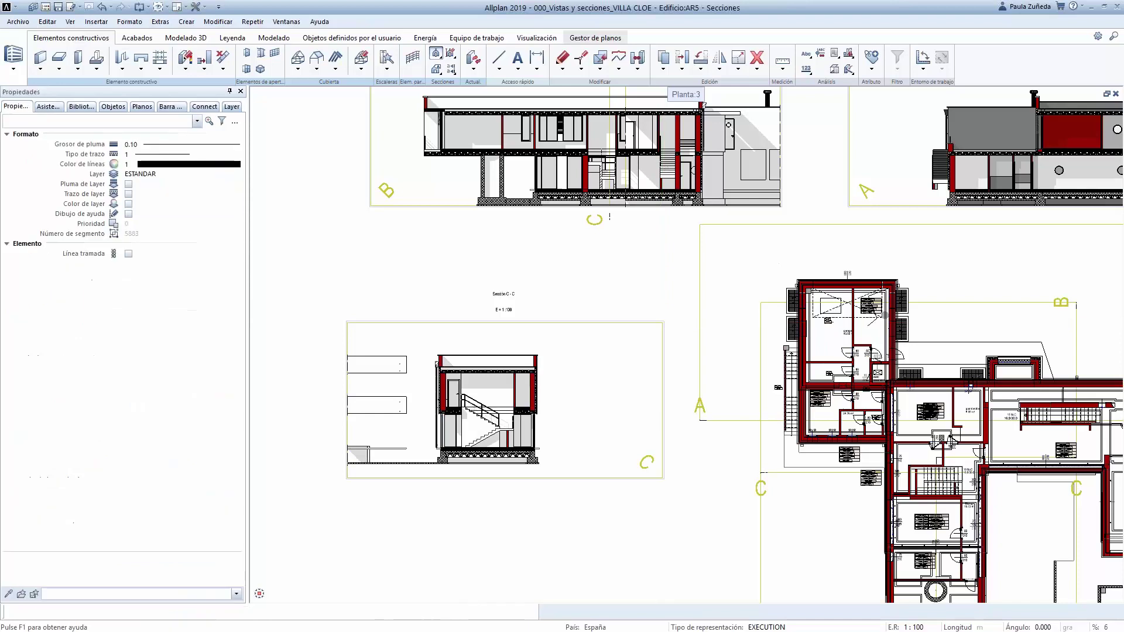
pyautogui.scroll(-2, 528, 413)
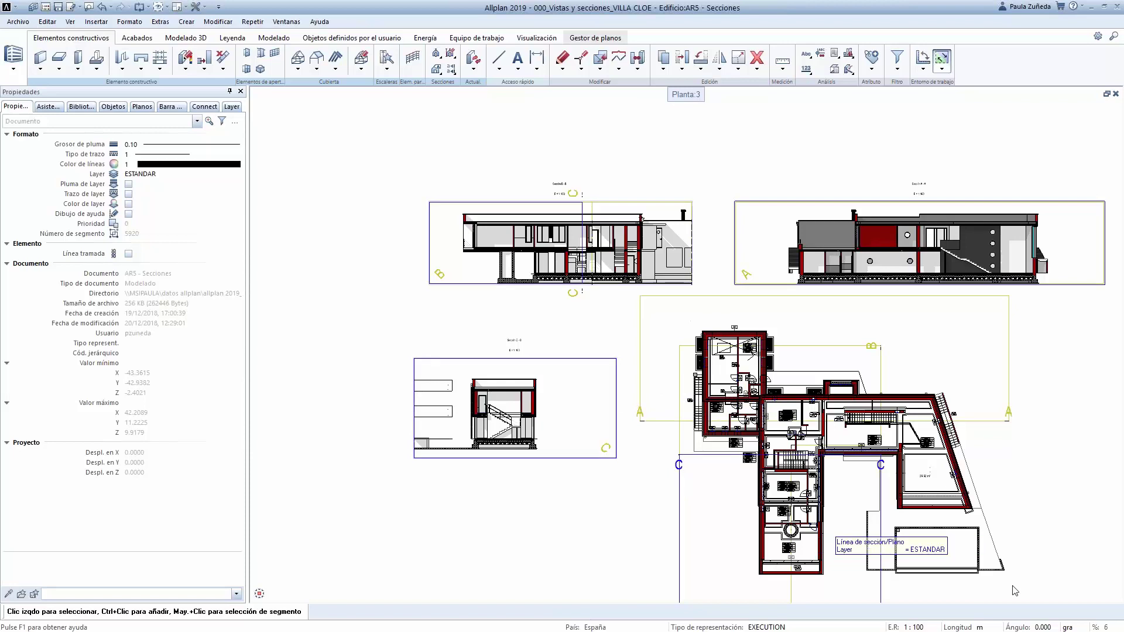
# Shorten section C's viewing depth in the plan by moving its far edge about 13.2 m towards the section line
pyautogui.scroll(4, 778, 459)
pyautogui.scroll(-3, 652, 382)
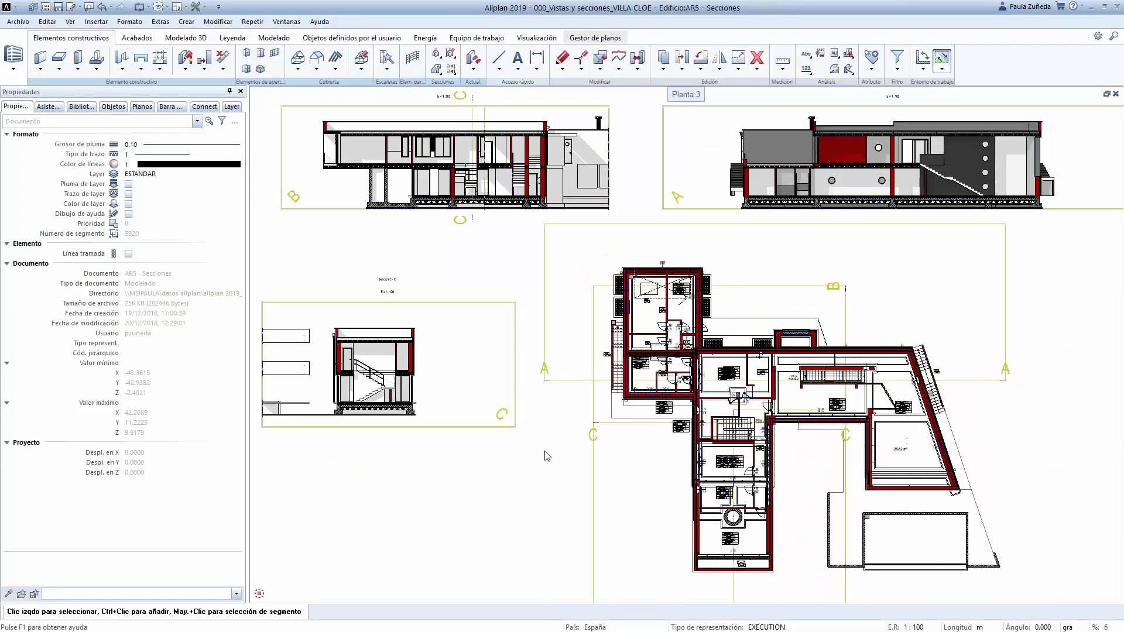
pyautogui.click(593, 465)
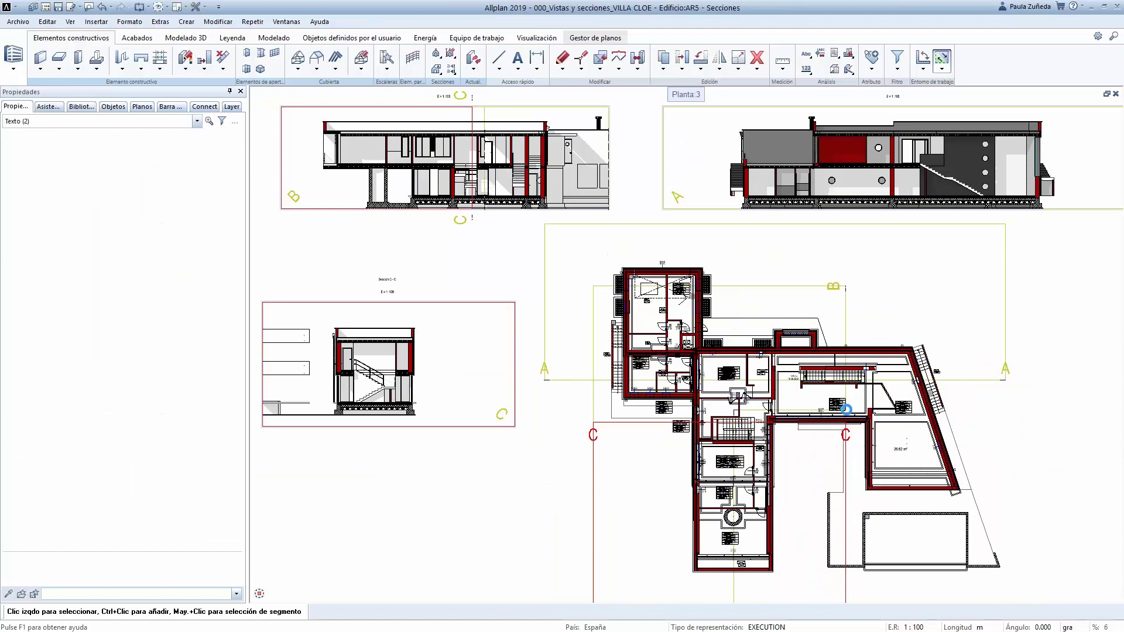
pyautogui.scroll(-1, 837, 430)
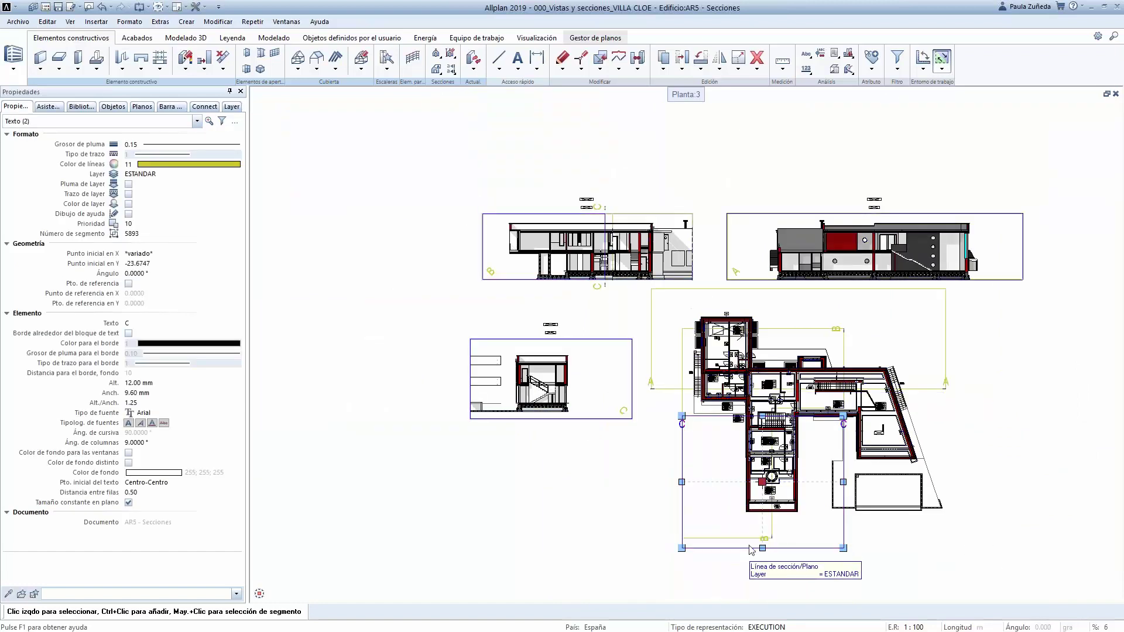
pyautogui.scroll(1, 821, 585)
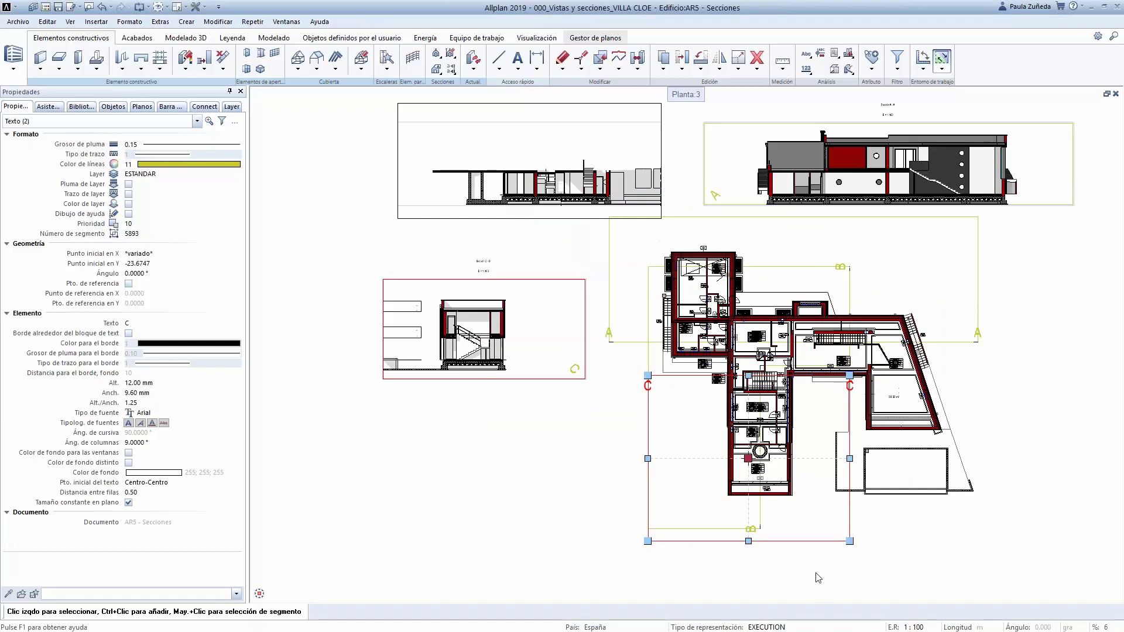
pyautogui.click(749, 541)
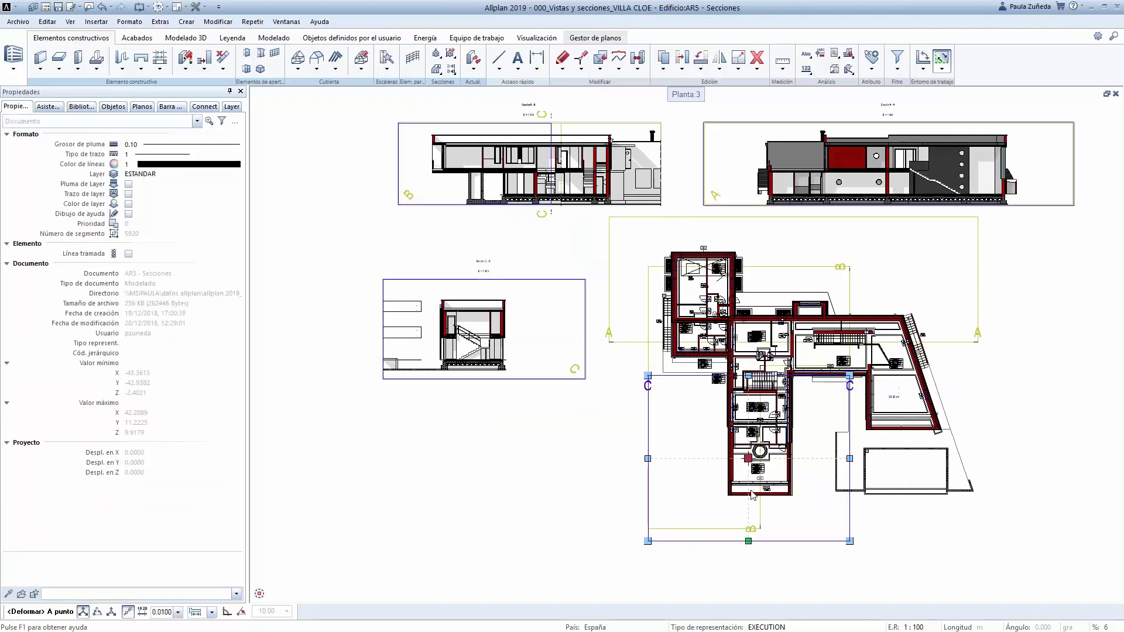
pyautogui.scroll(3, 759, 463)
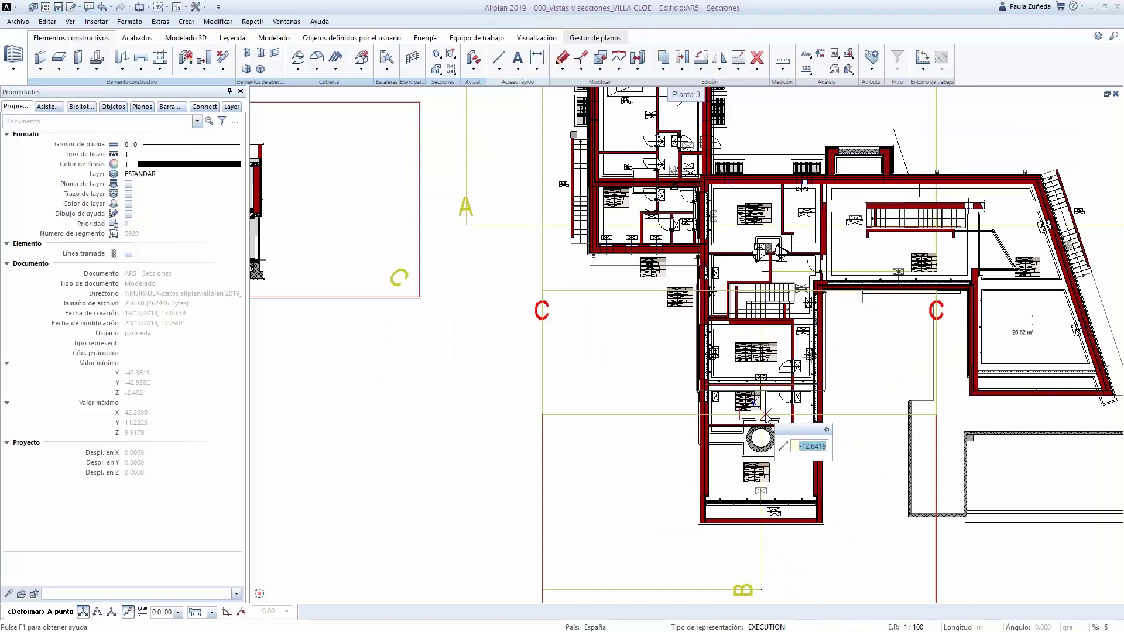
pyautogui.scroll(-3, 763, 430)
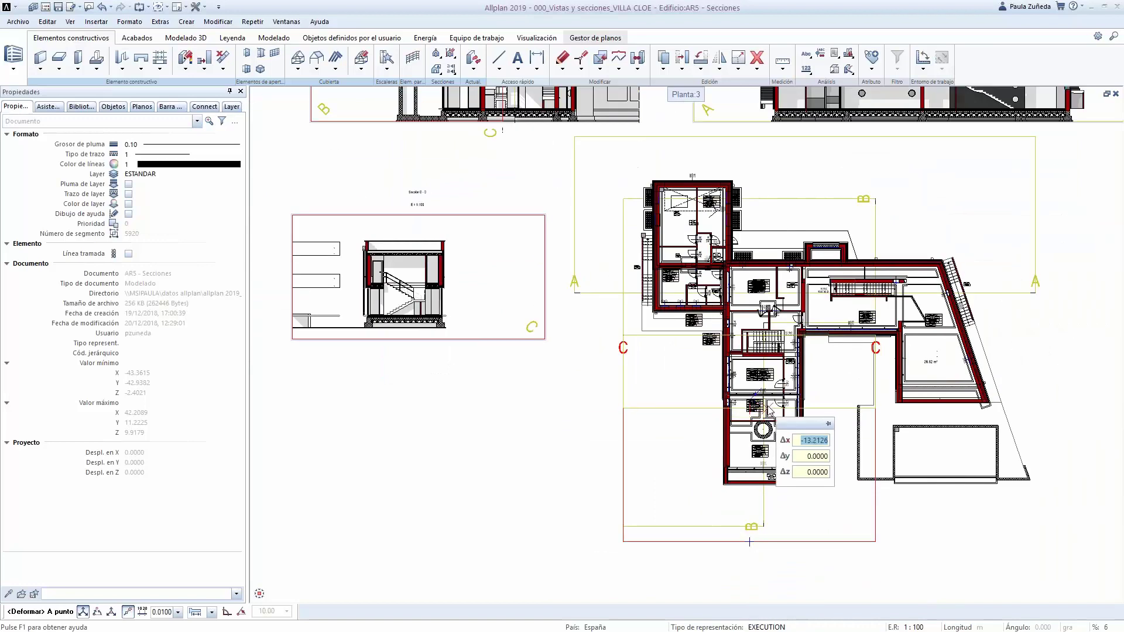
pyautogui.scroll(2, 768, 413)
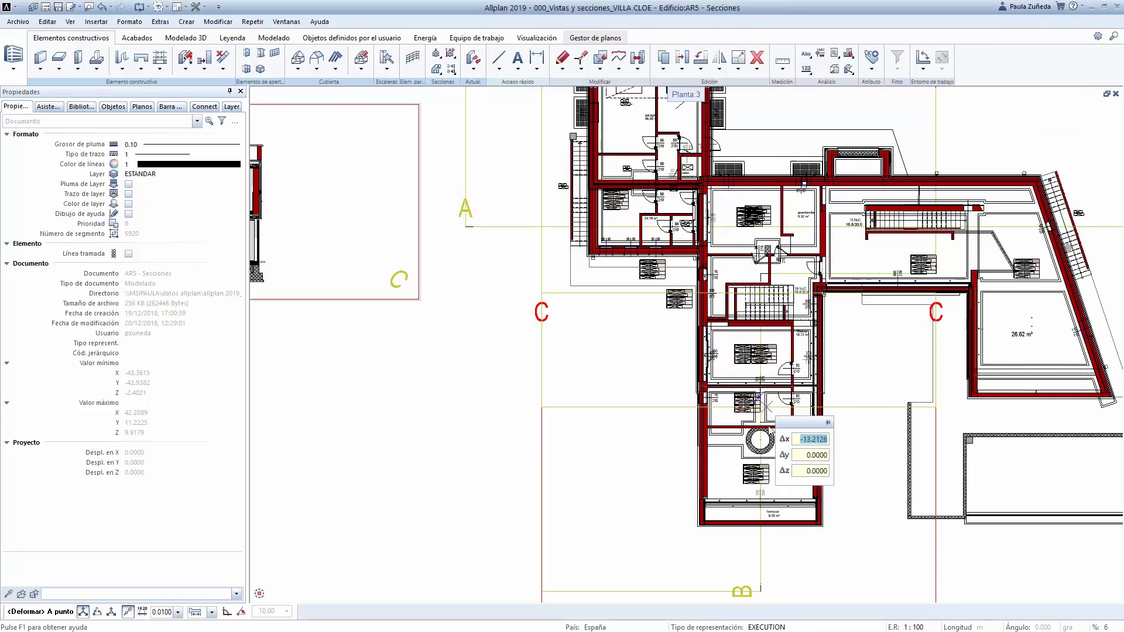
pyautogui.click(718, 515)
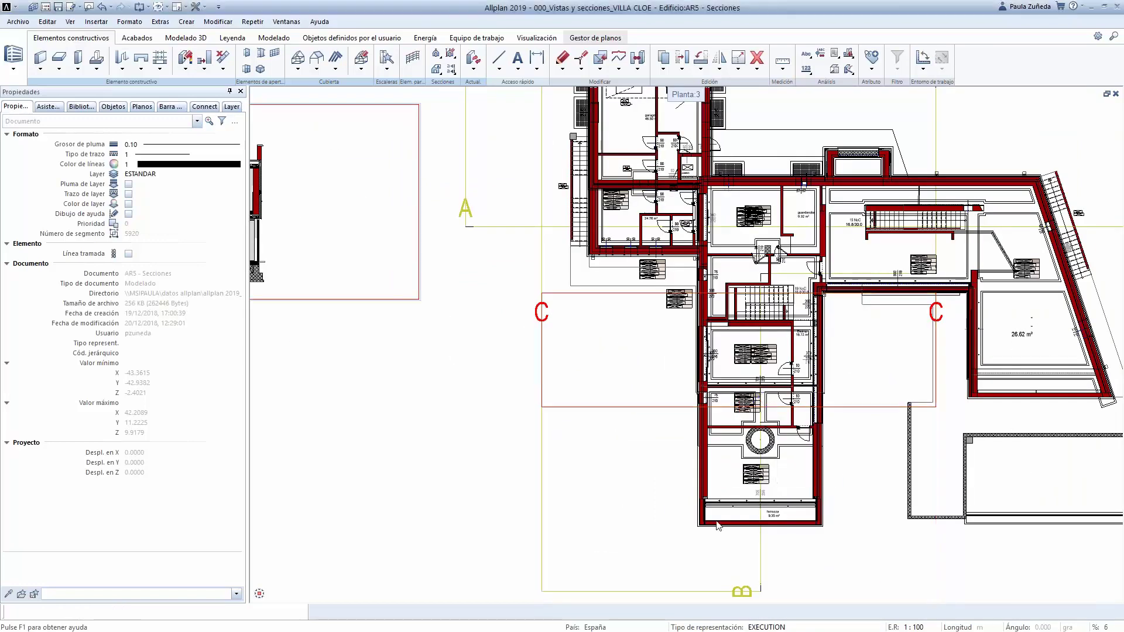
pyautogui.scroll(-6, 796, 538)
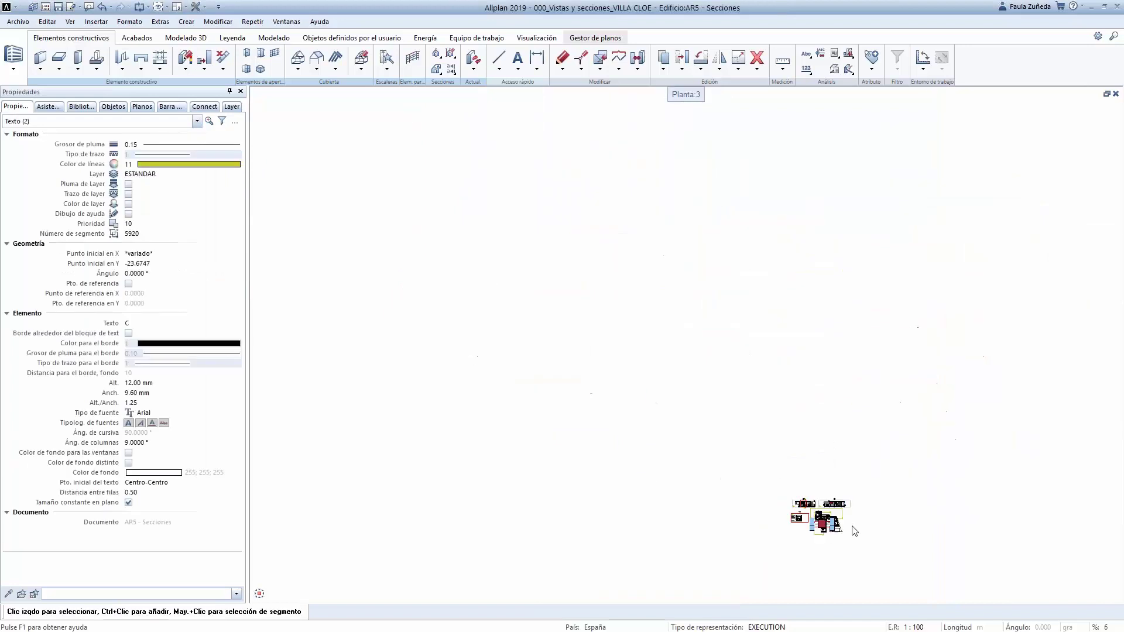
pyautogui.scroll(1, 803, 542)
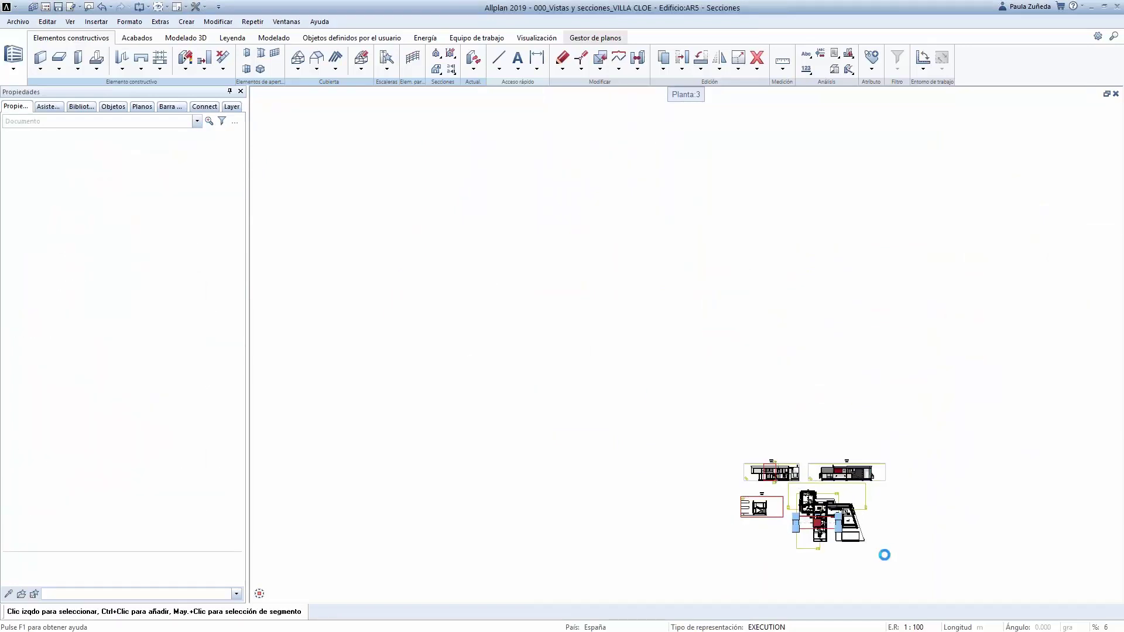
pyautogui.scroll(4, 883, 554)
pyautogui.scroll(3, 739, 521)
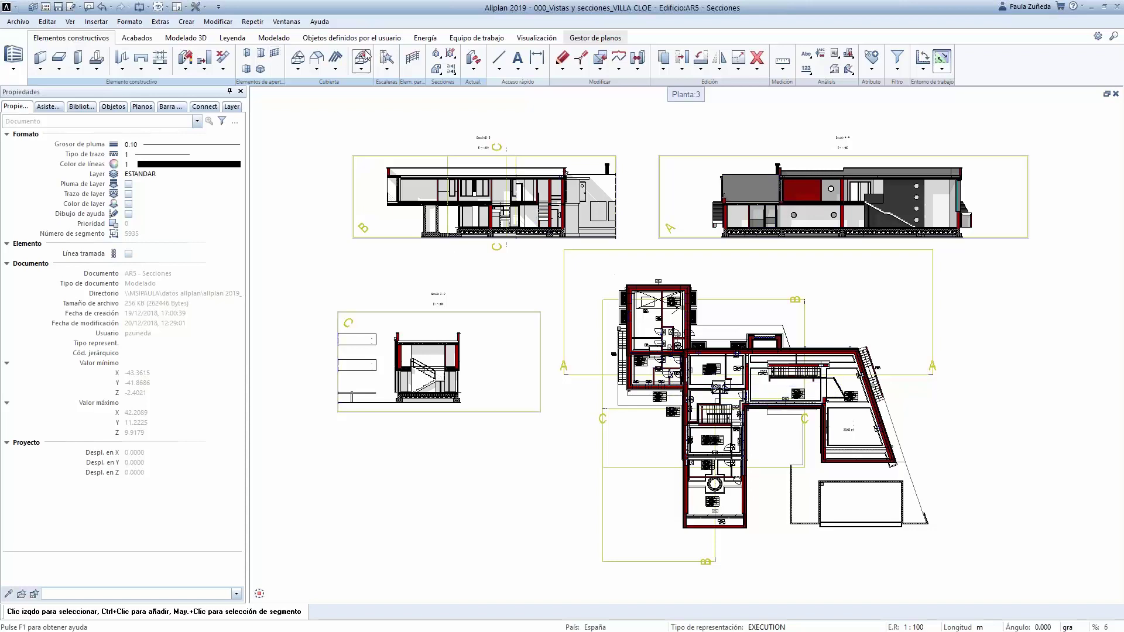
# Start creating a view of the villa with automatic updating on and preview its rear north elevation below the sections
pyautogui.click(442, 60)
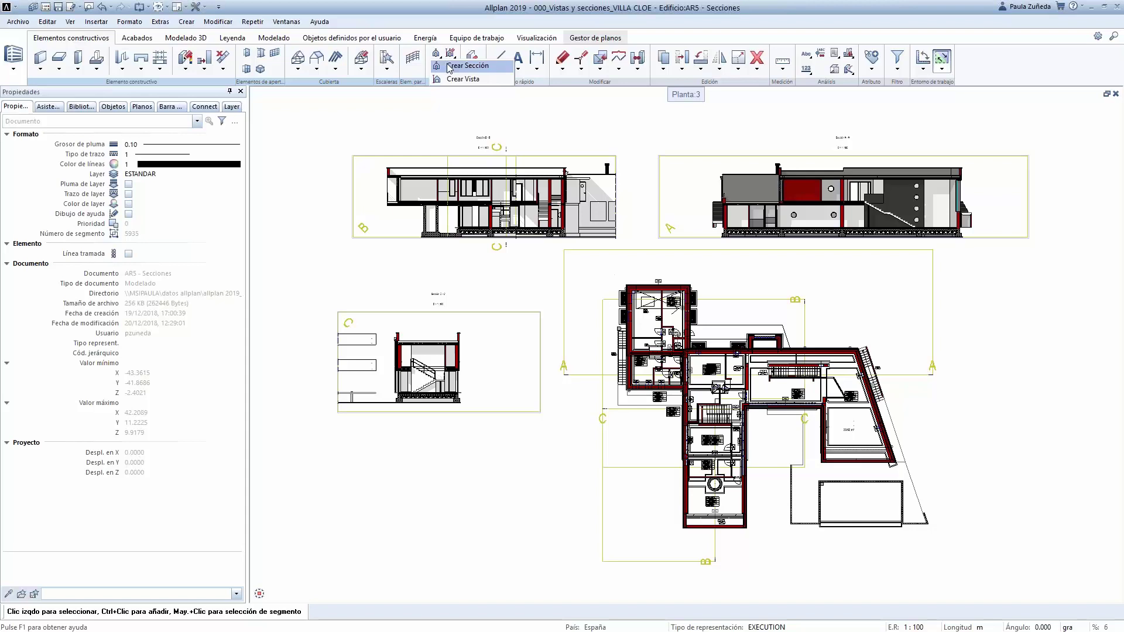
pyautogui.click(482, 79)
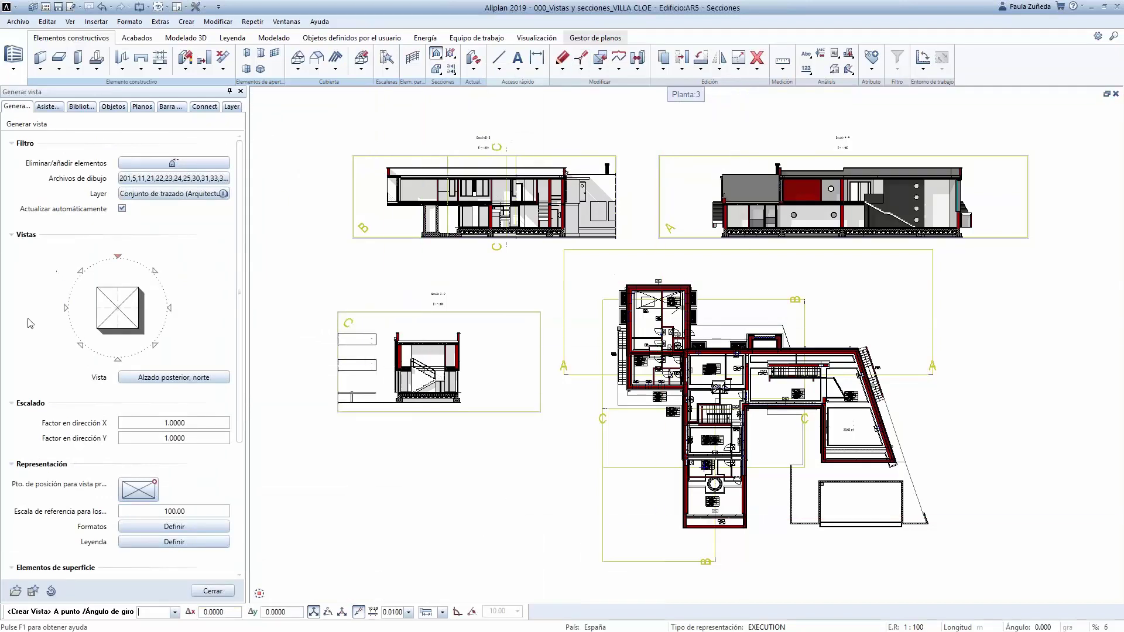
pyautogui.scroll(-3, 513, 367)
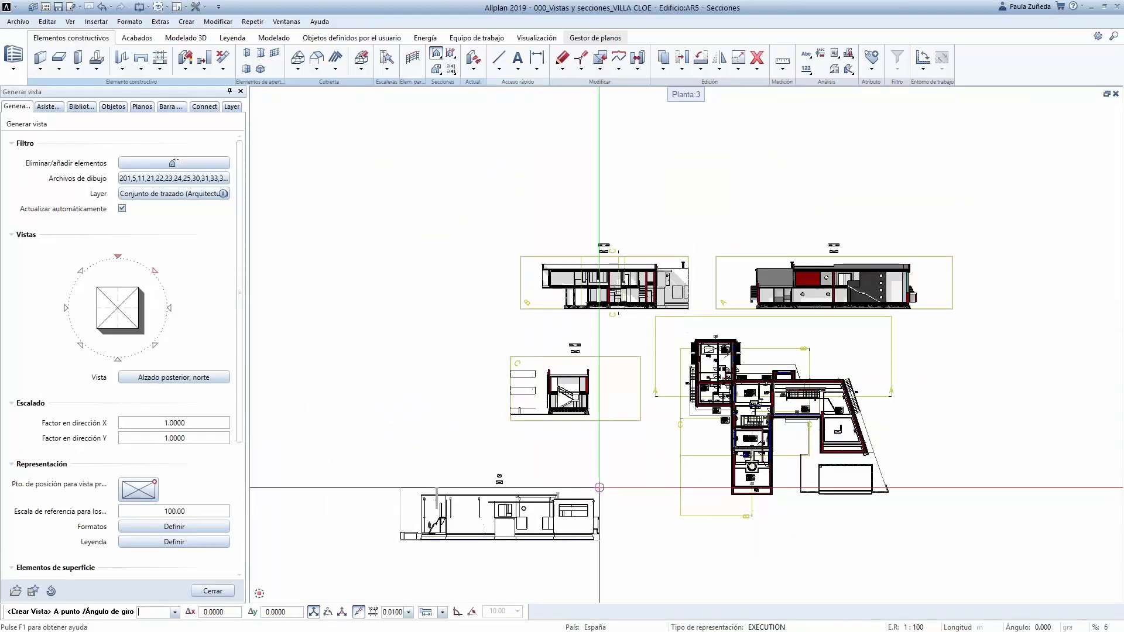
# Try the rear-left isometric, rear-right isometric and right east elevation as orientations of the new view
pyautogui.click(81, 271)
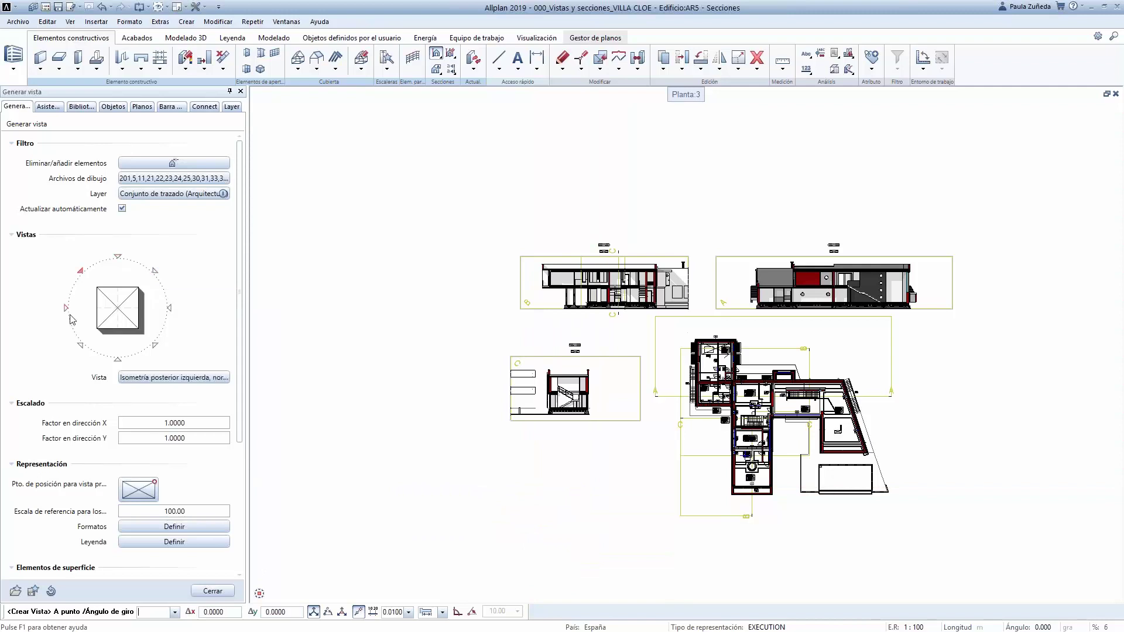
pyautogui.scroll(-3, 748, 251)
pyautogui.scroll(1, 748, 251)
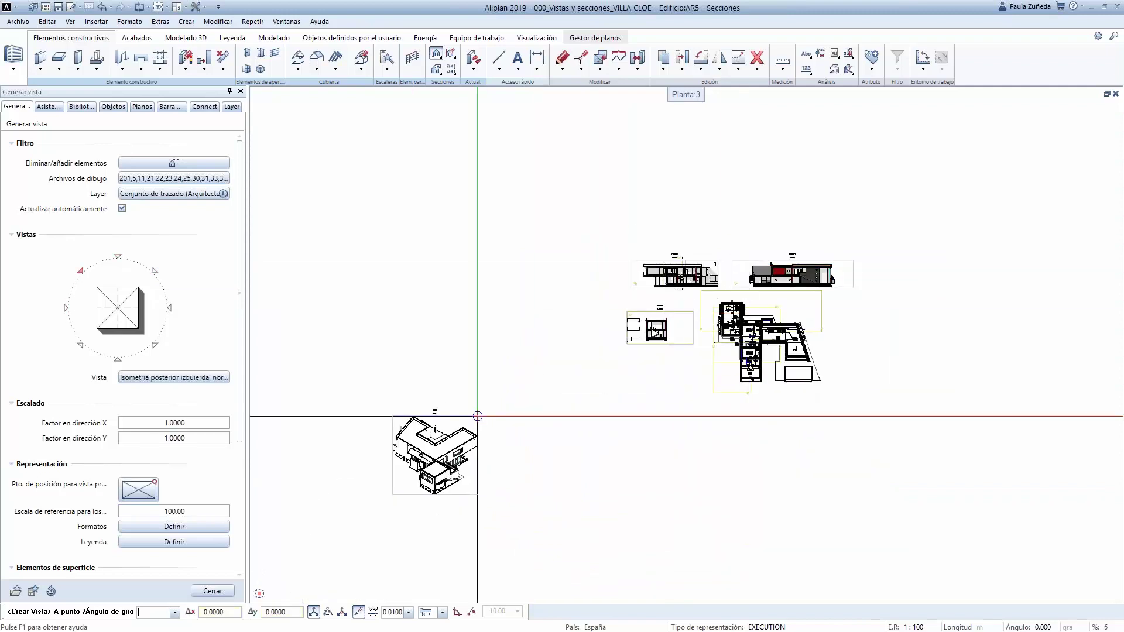
pyautogui.click(155, 271)
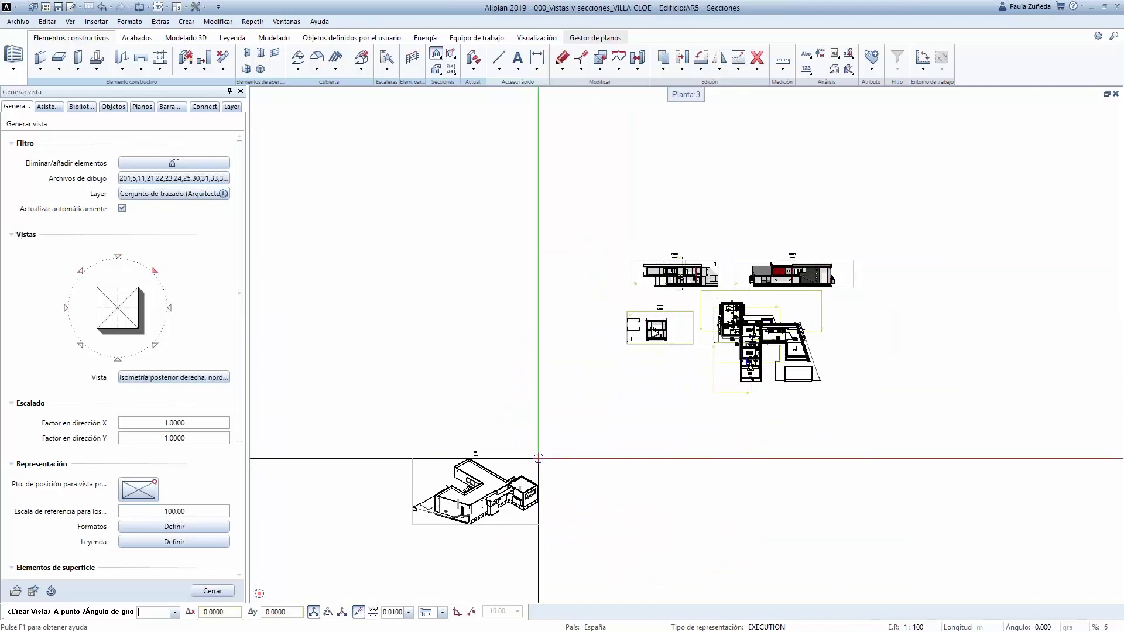
pyautogui.click(169, 308)
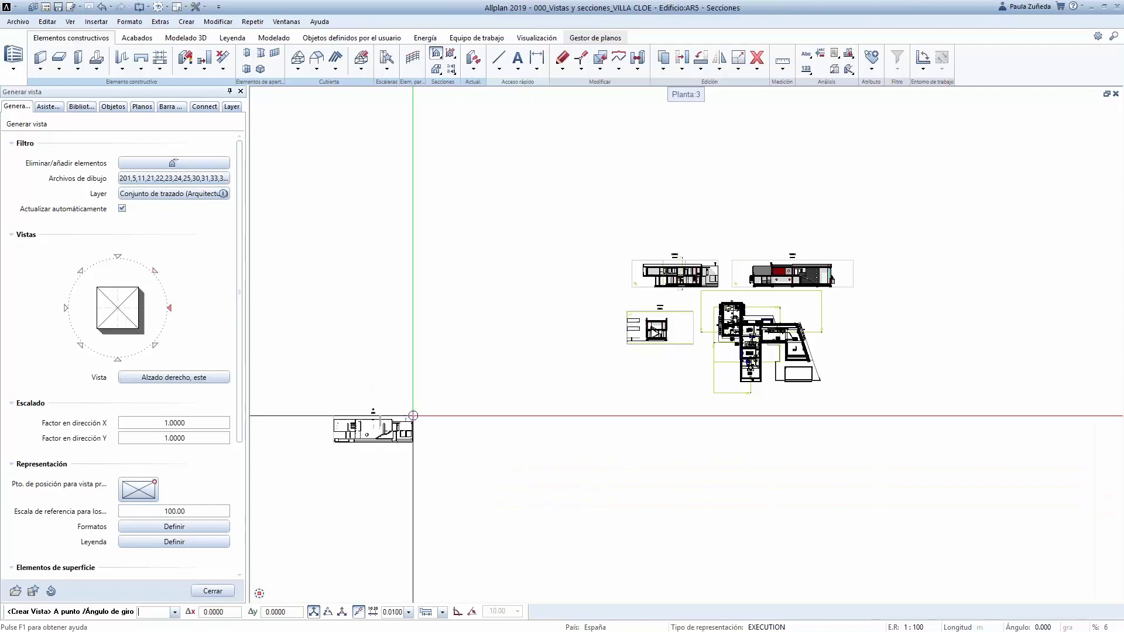
# Try the front south elevation and the plan view as orientations of the new view below the villa's plan
pyautogui.scroll(3, 591, 442)
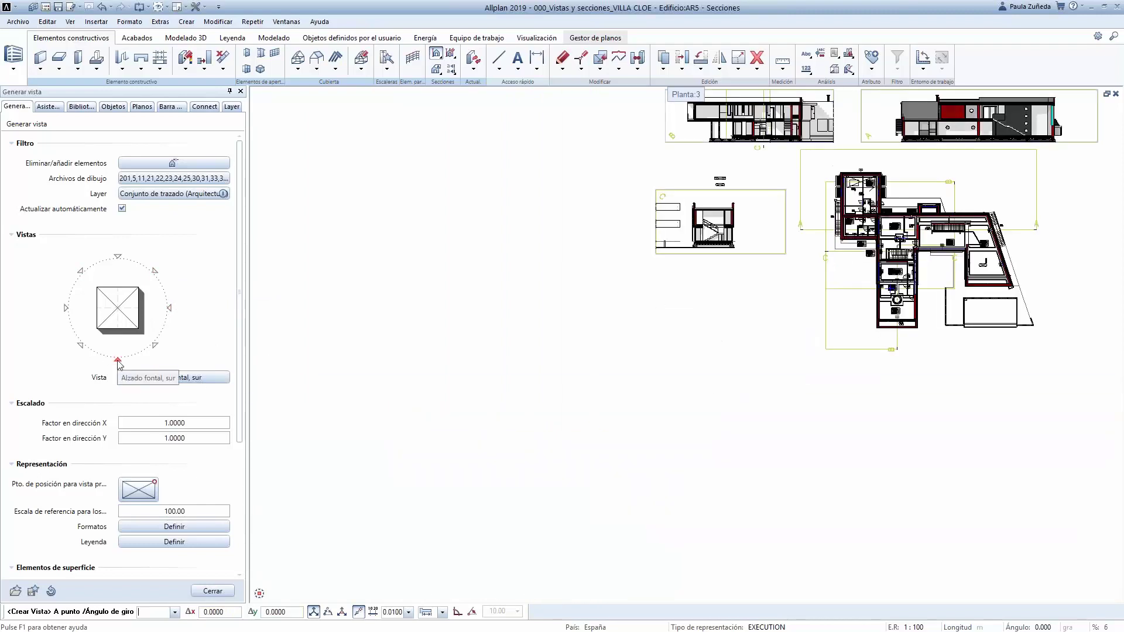
pyautogui.scroll(-4, 720, 369)
pyautogui.scroll(3, 896, 387)
pyautogui.scroll(3, 807, 402)
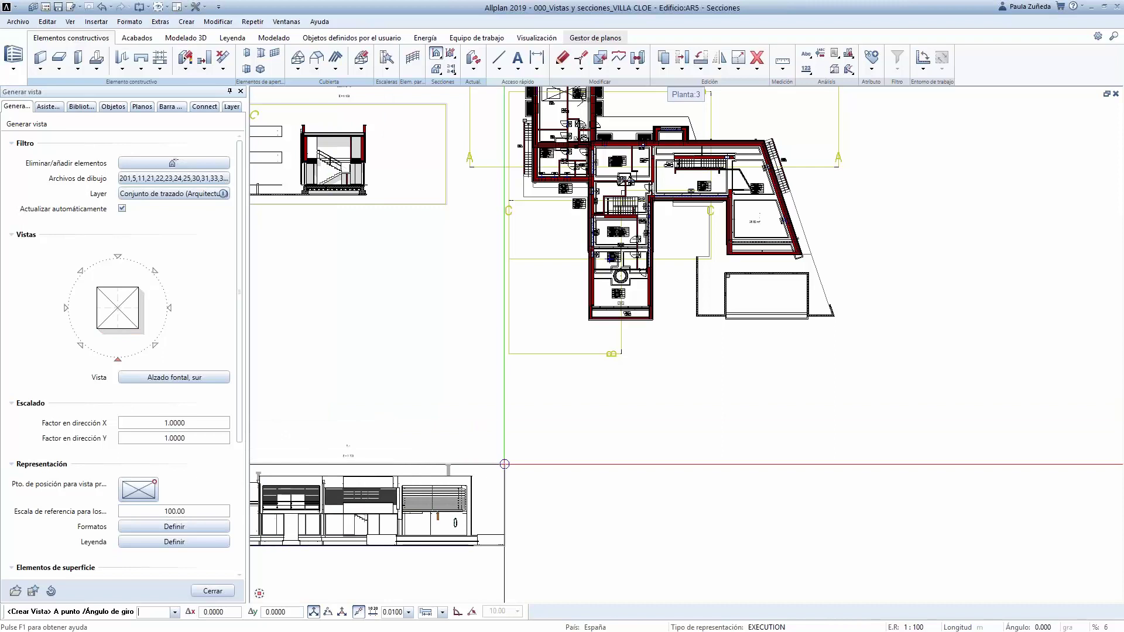
pyautogui.click(120, 338)
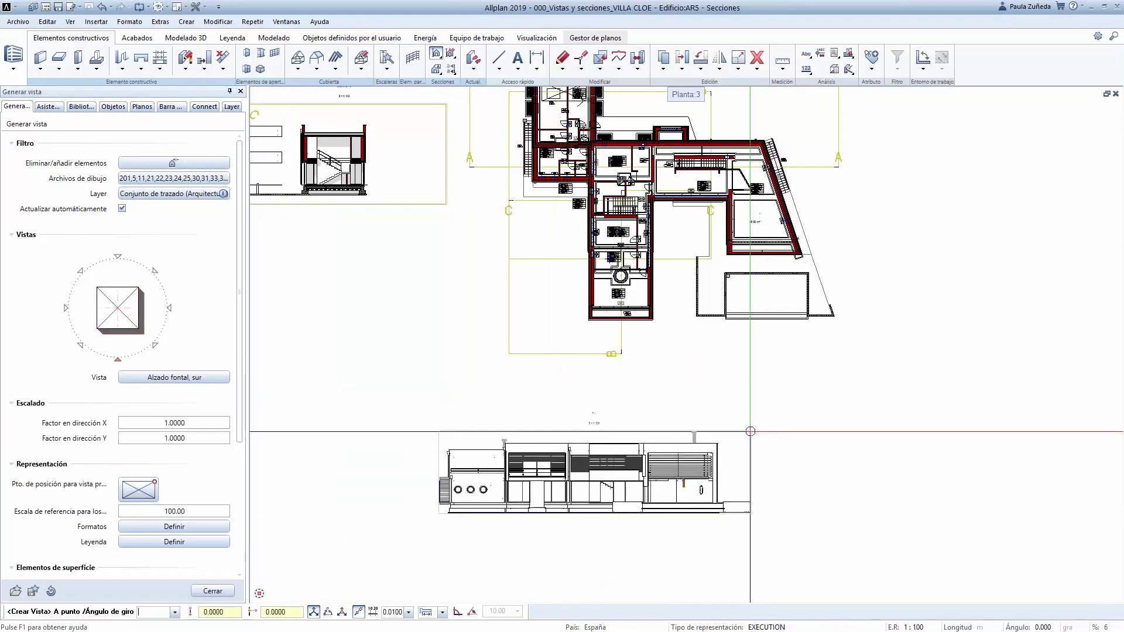
pyautogui.click(99, 315)
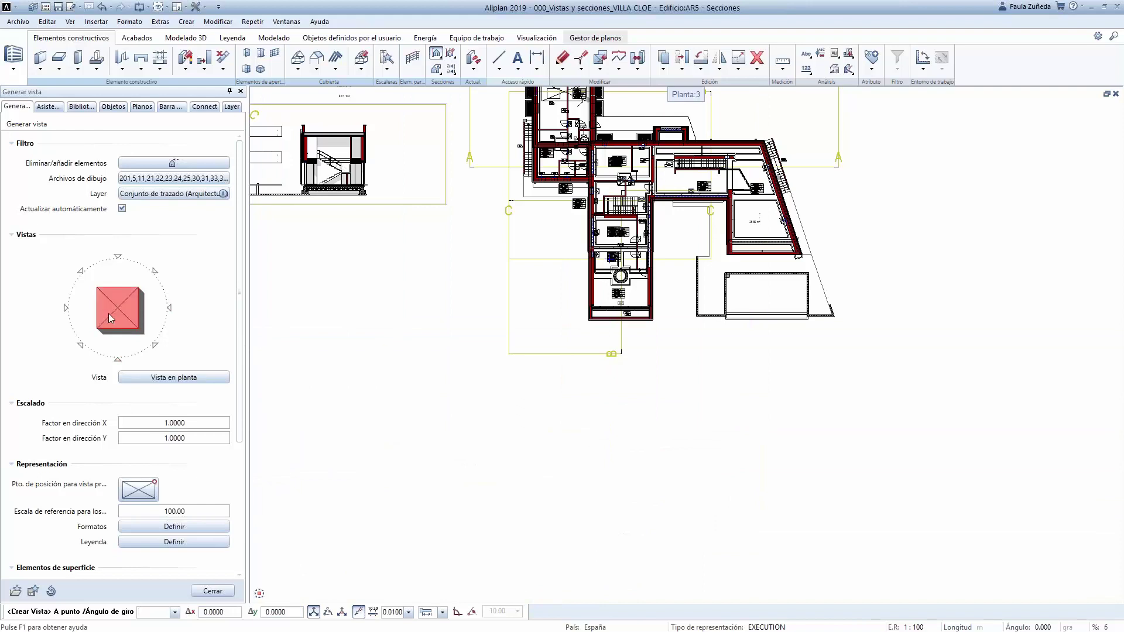
pyautogui.scroll(-3, 726, 314)
pyautogui.scroll(-1, 727, 315)
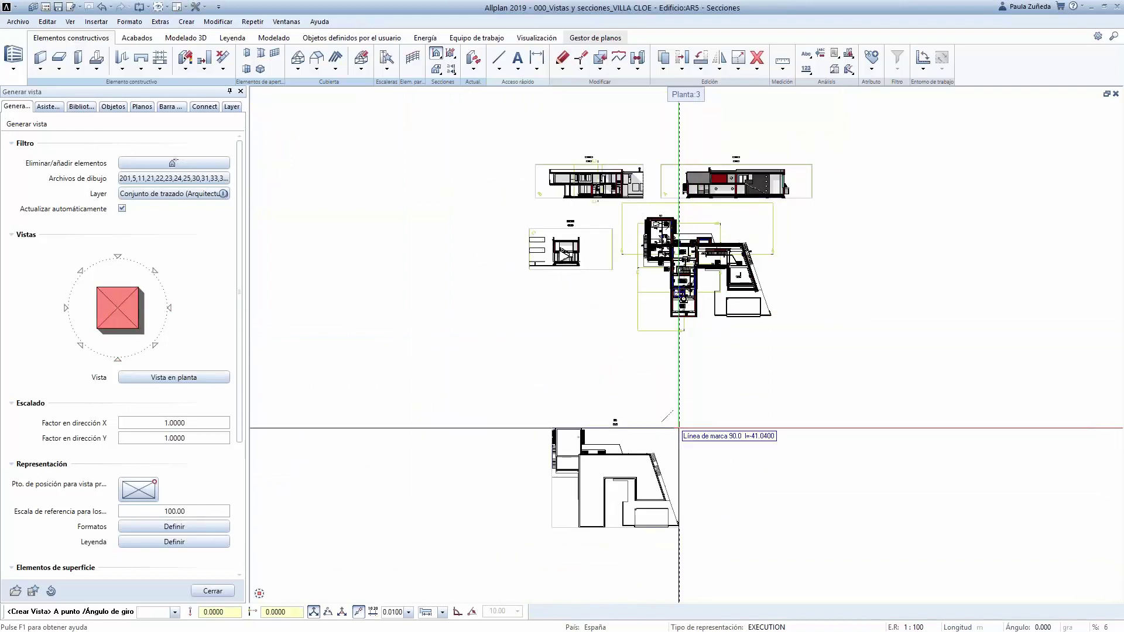
# Set the new view to the front south elevation and show its surface elements shaded
pyautogui.click(118, 361)
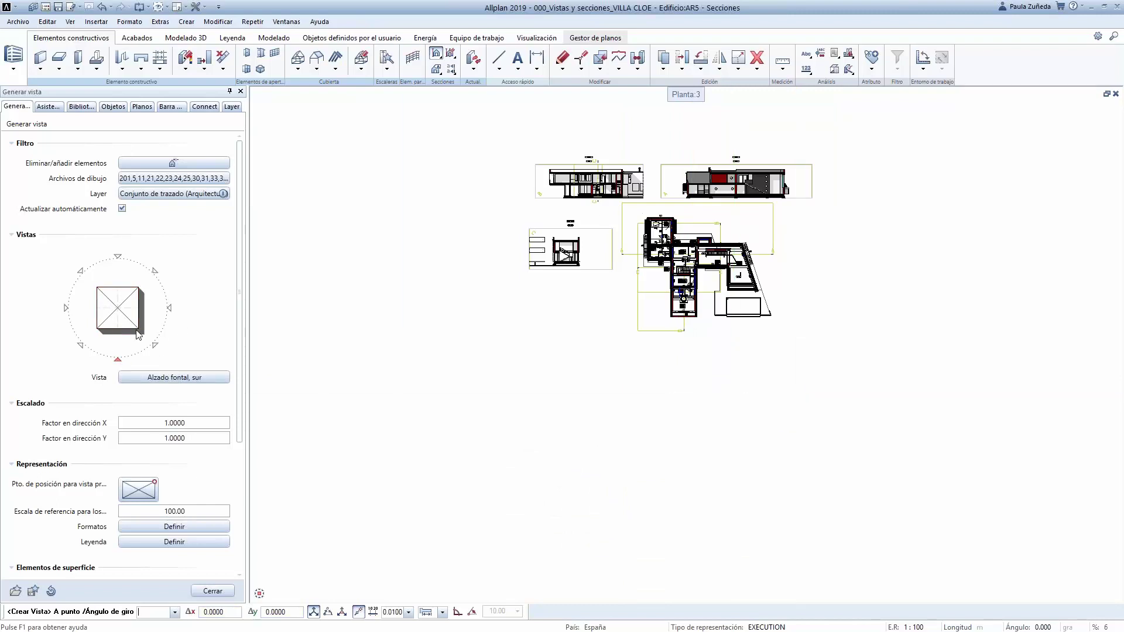
pyautogui.scroll(3, 834, 415)
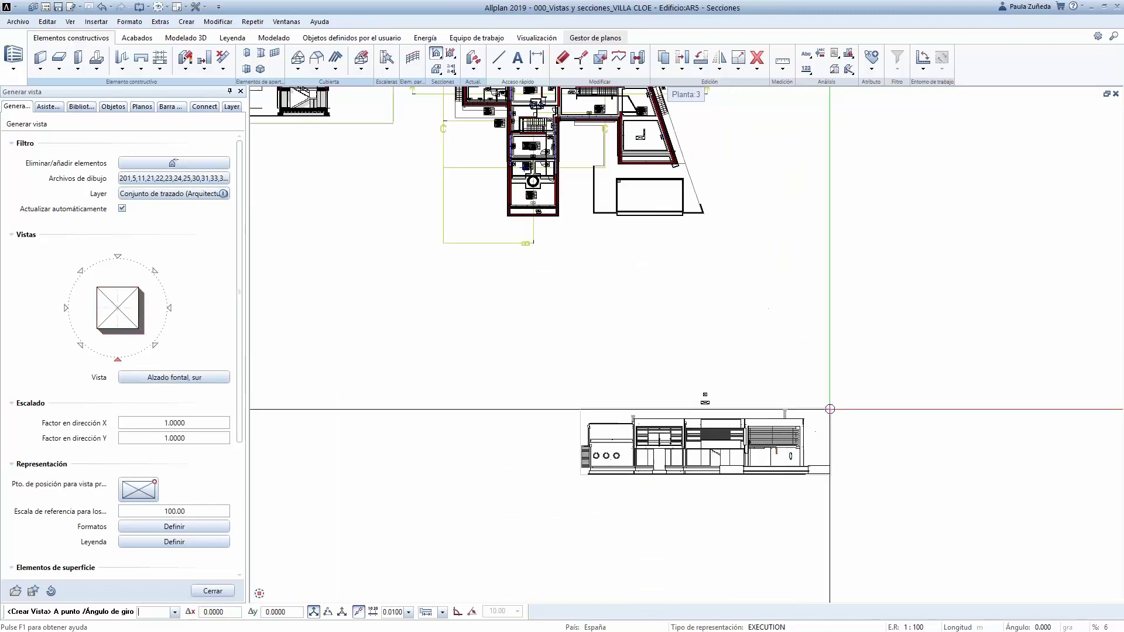
pyautogui.scroll(-4, 120, 427)
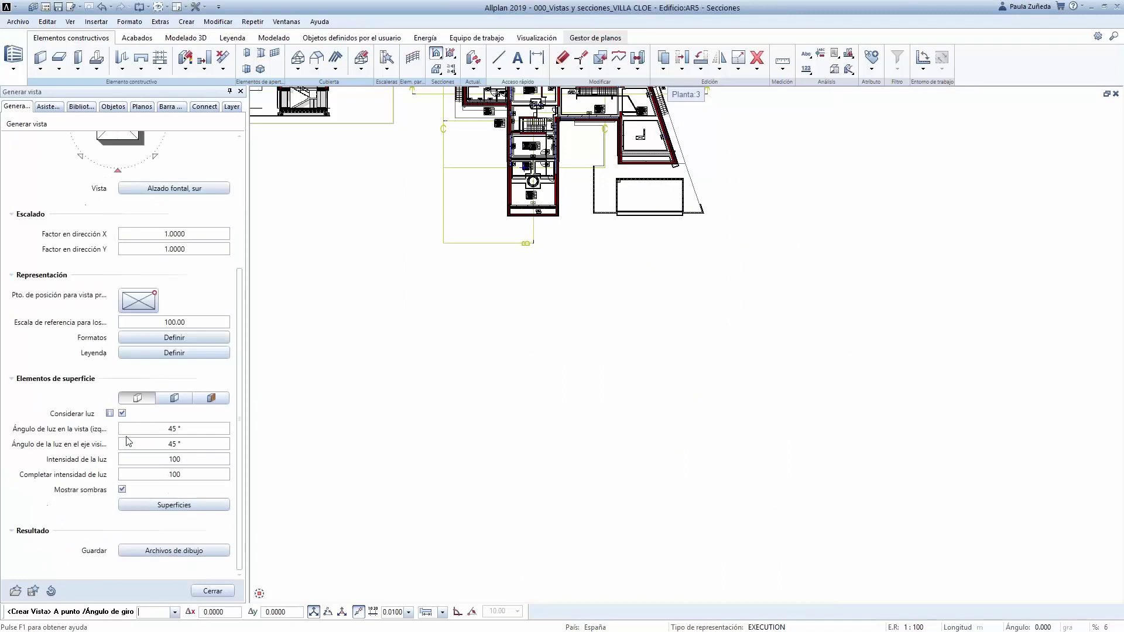
pyautogui.click(182, 399)
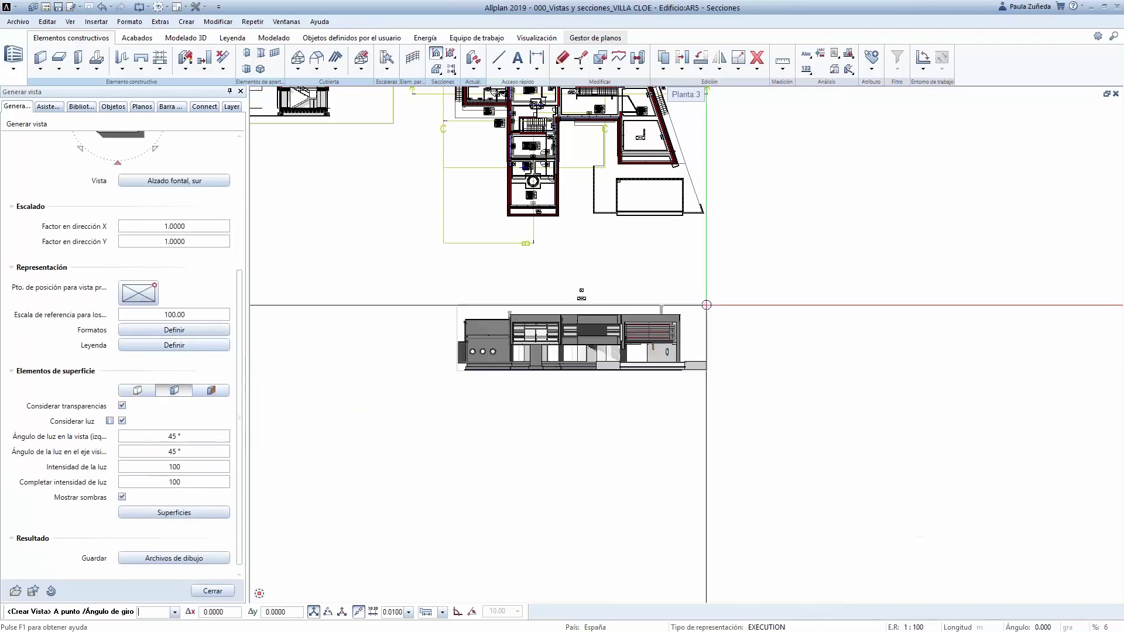
# Save the view's result in drawing file 101 under Alzados and place the elevation below the plan
pyautogui.click(156, 561)
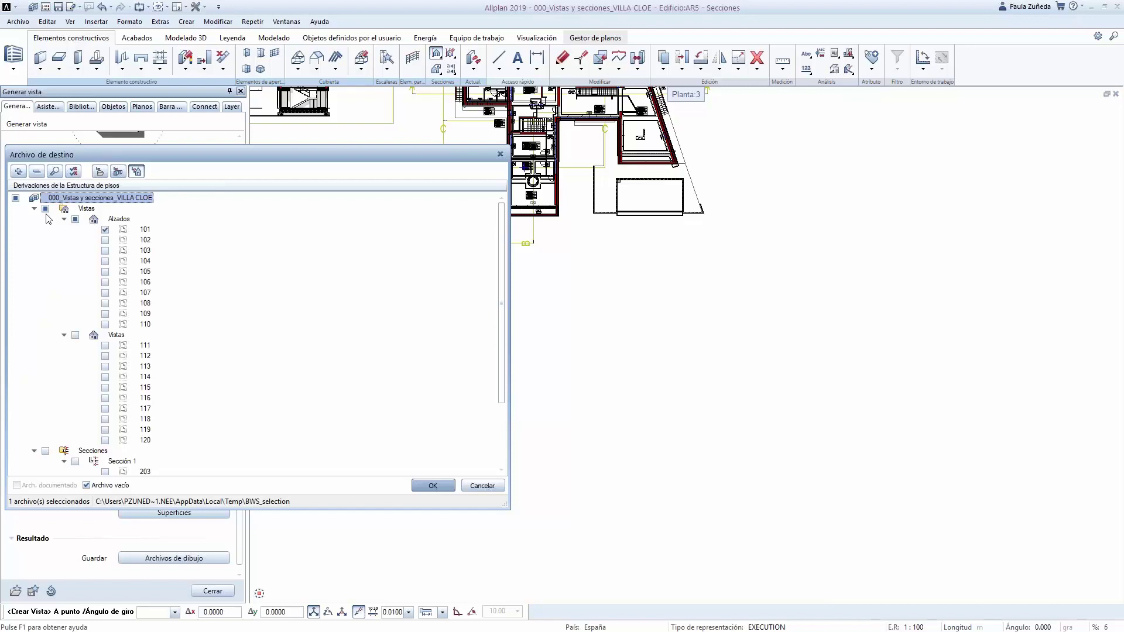
pyautogui.click(433, 485)
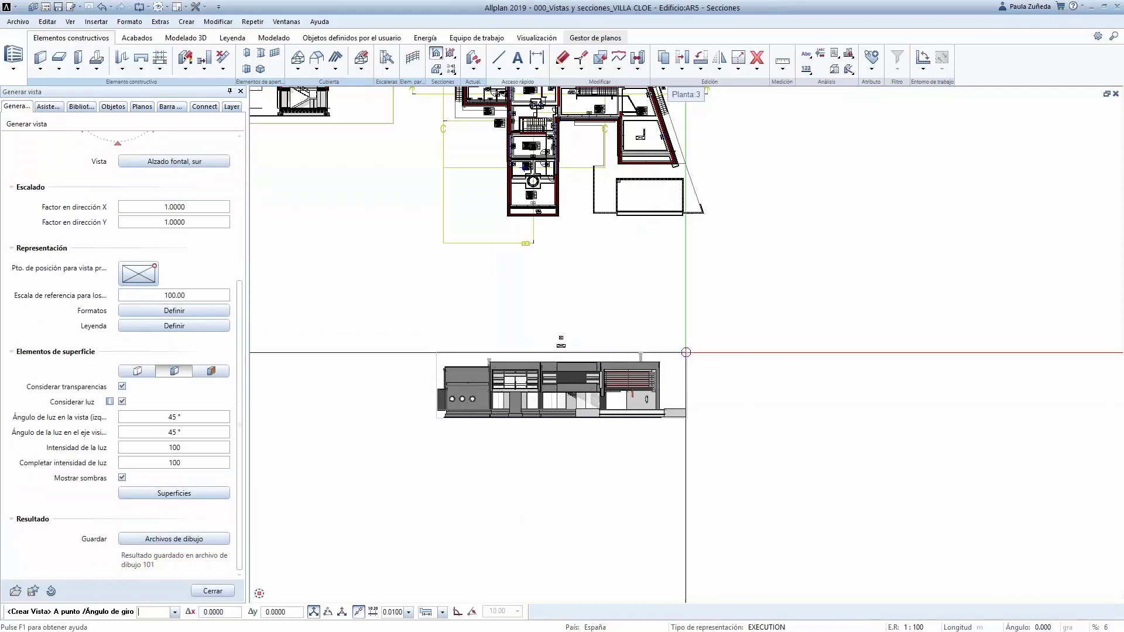
pyautogui.click(685, 379)
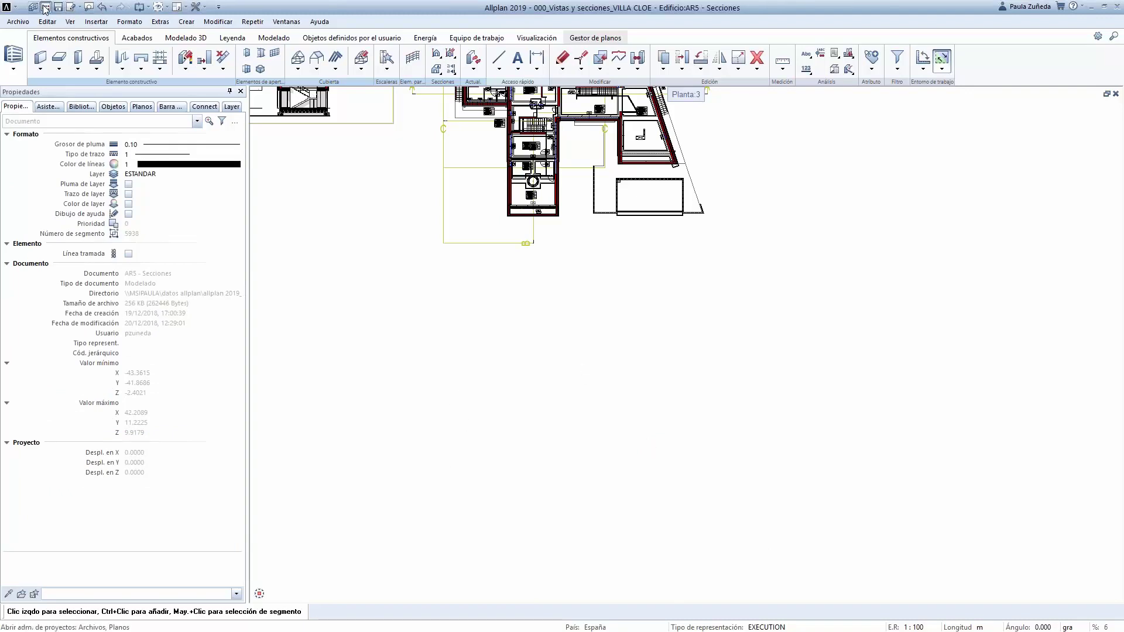
# Load drawing file 101, Alzado Sur, together with the open drawing files and inspect the placed south elevation
pyautogui.click(97, 58)
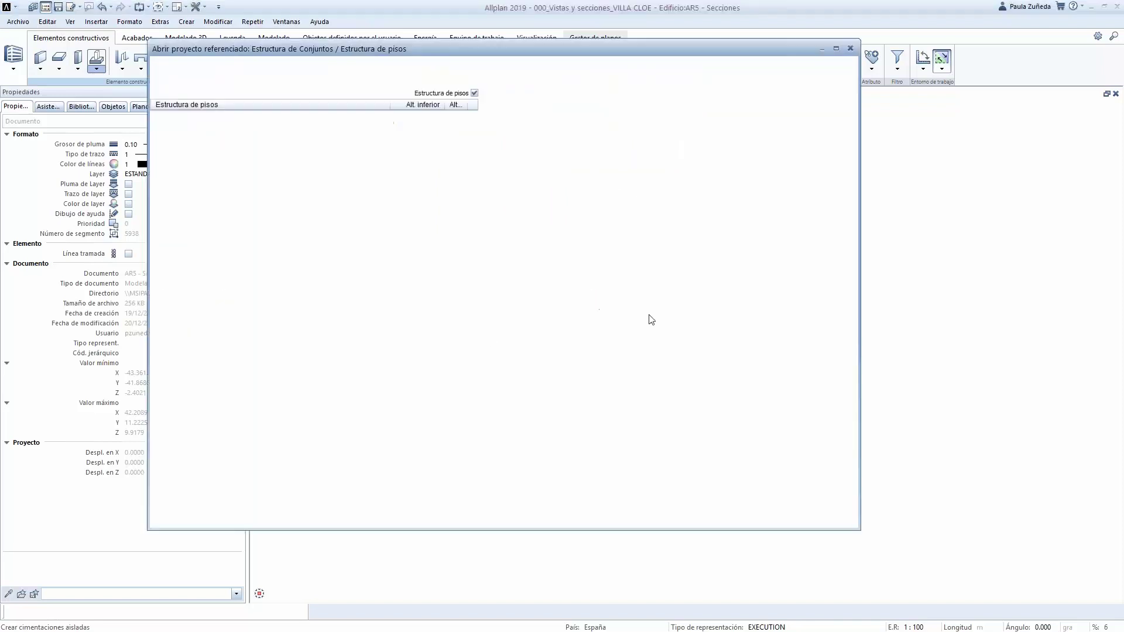
pyautogui.click(588, 150)
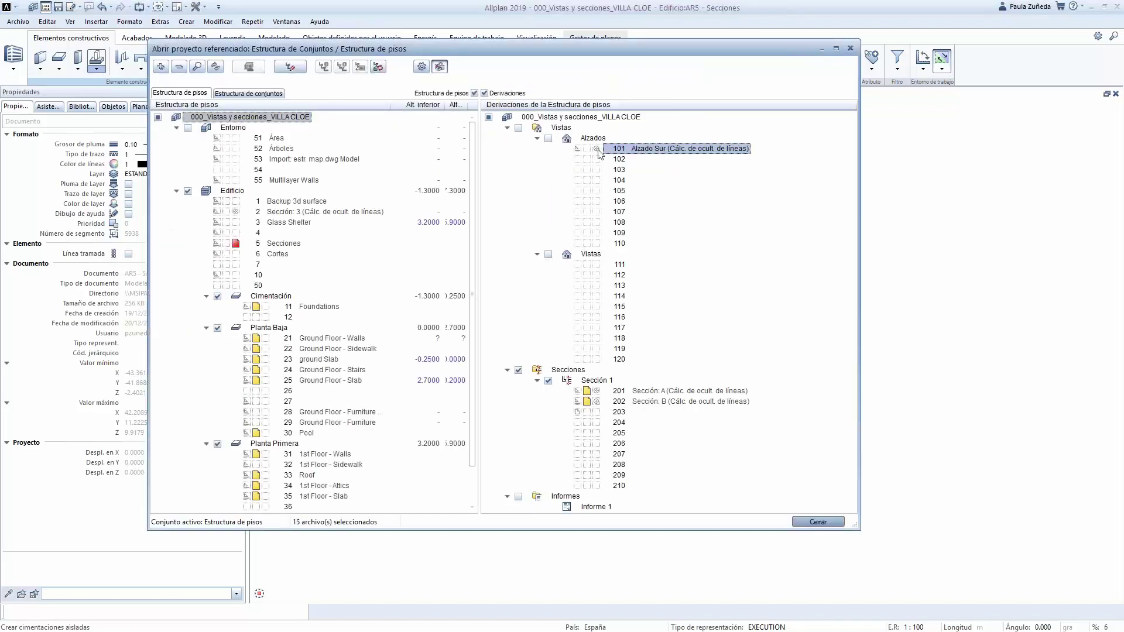
pyautogui.click(817, 522)
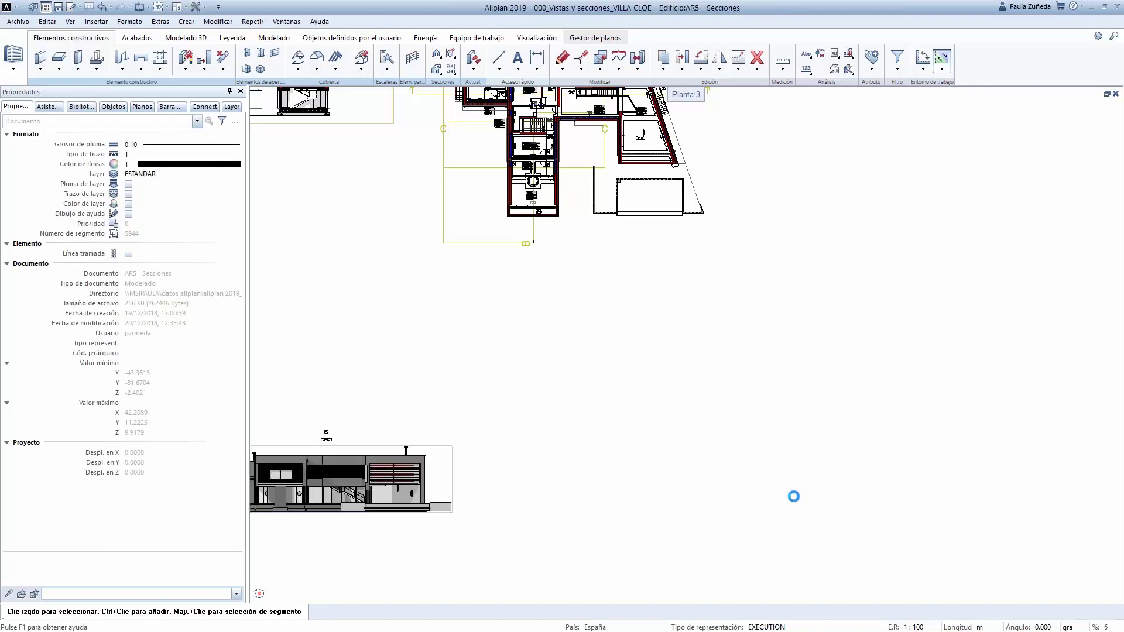
pyautogui.scroll(-3, 799, 494)
pyautogui.scroll(2, 629, 504)
pyautogui.scroll(2, 649, 527)
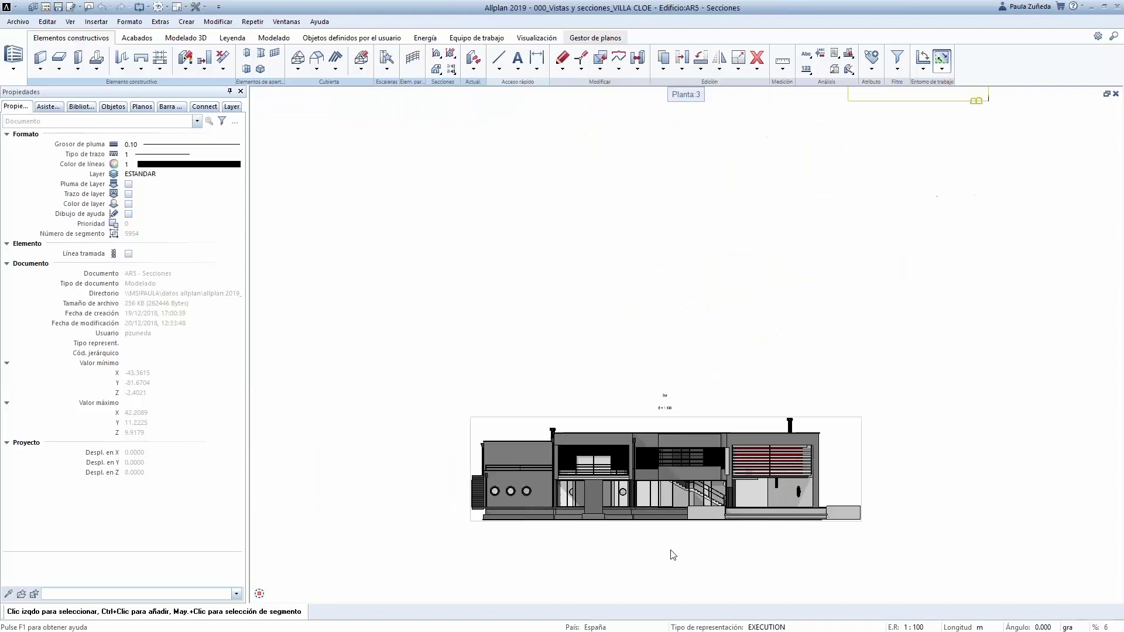
# Examine the placed south elevation's louvres, staircase and round windows, comparing its position with the plan and sections
pyautogui.scroll(2, 801, 527)
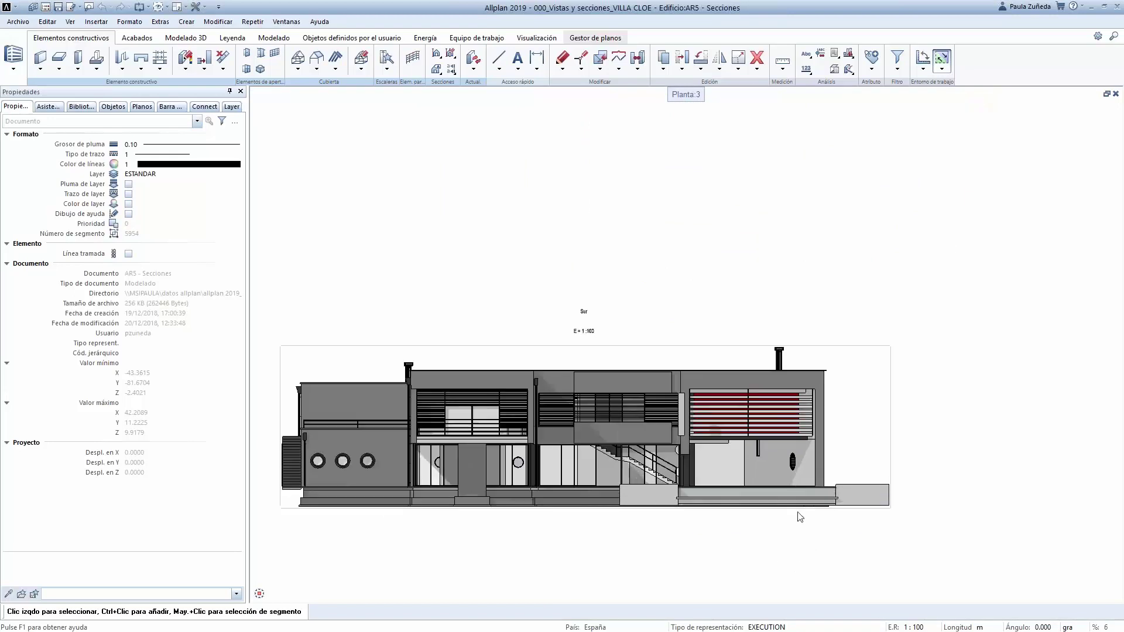
pyautogui.scroll(-10, 682, 536)
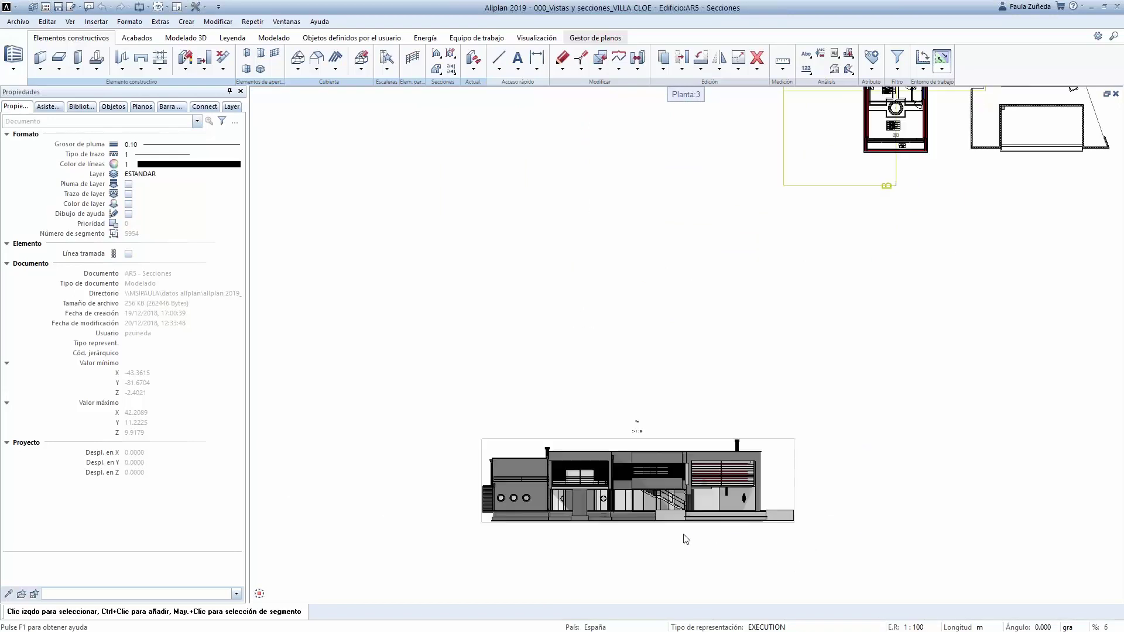
pyautogui.scroll(2, 657, 406)
pyautogui.scroll(-2, 657, 405)
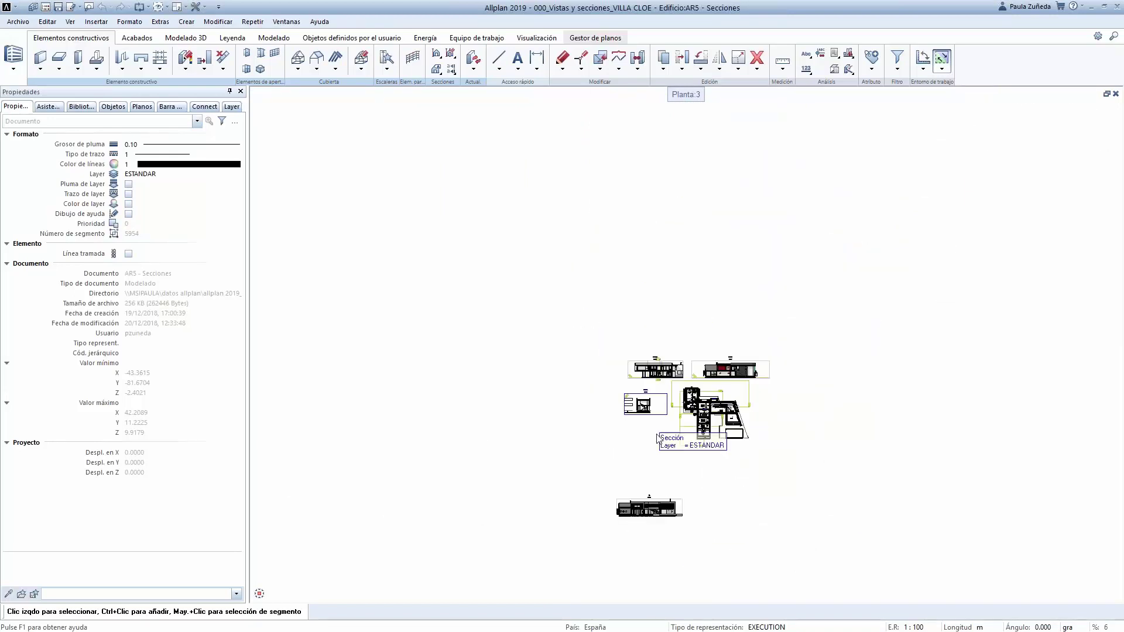
pyautogui.scroll(6, 721, 517)
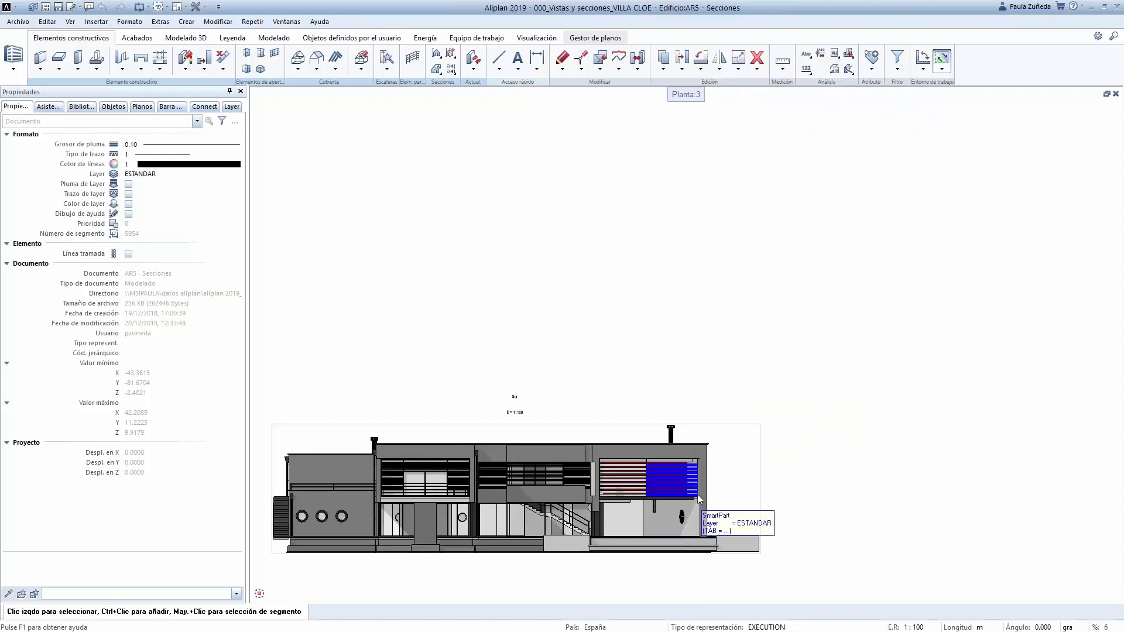
pyautogui.scroll(2, 697, 494)
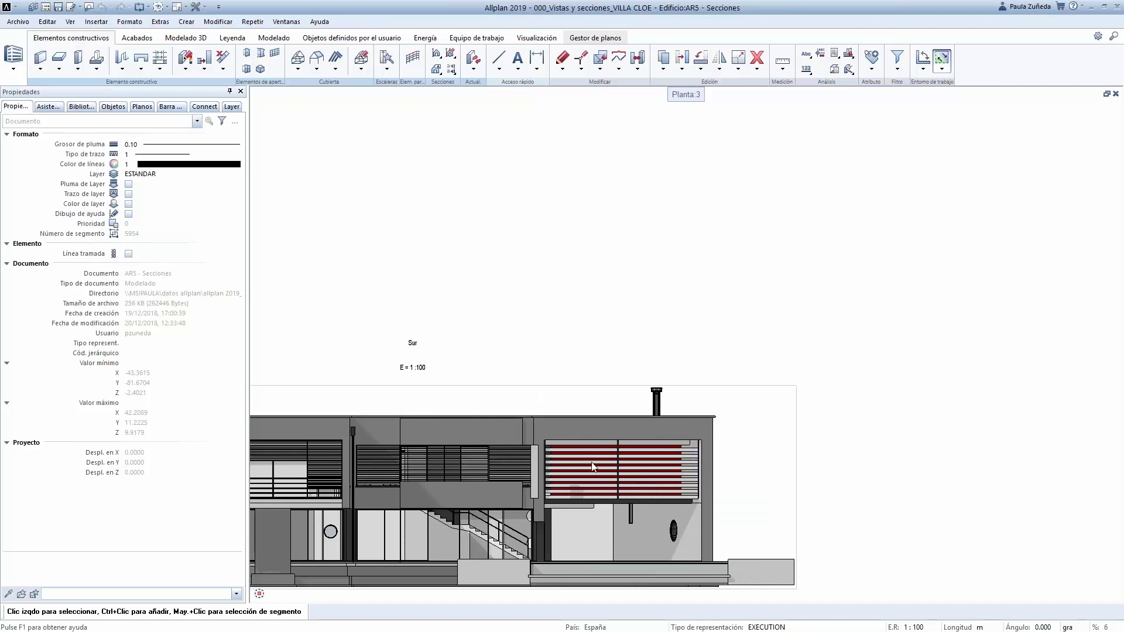
pyautogui.scroll(-2, 858, 383)
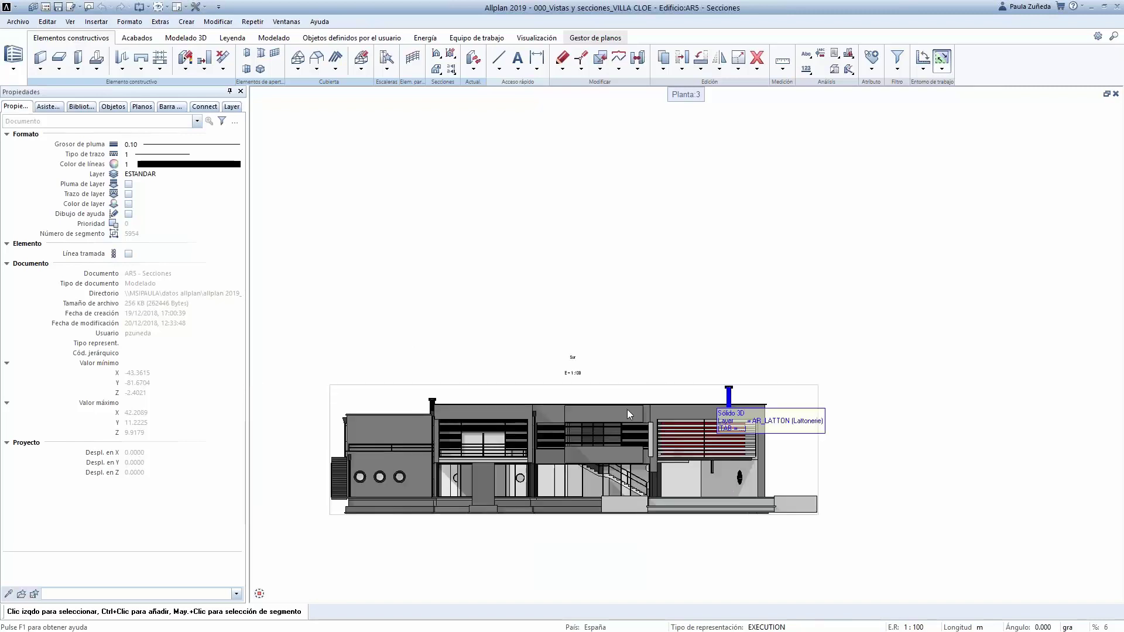
pyautogui.scroll(2, 351, 484)
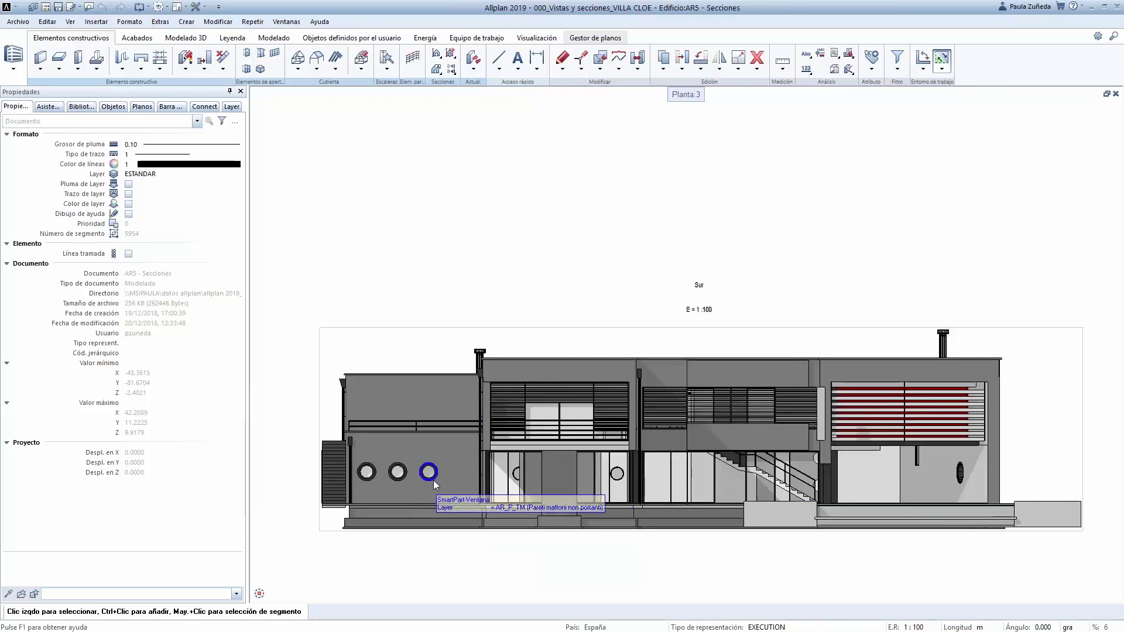
pyautogui.scroll(2, 434, 480)
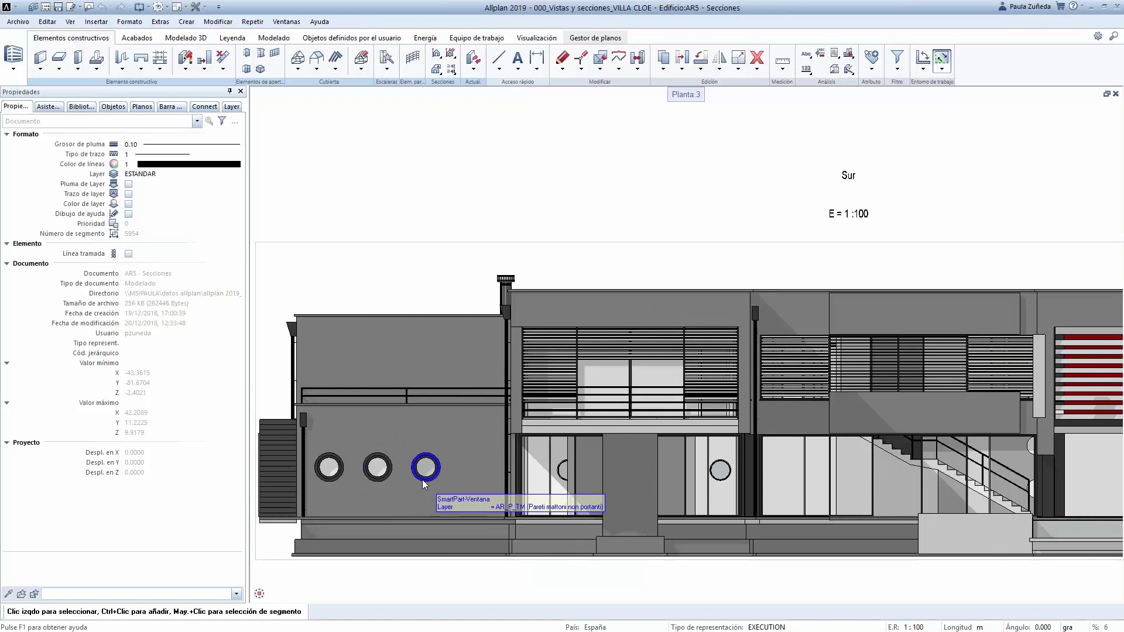
# Remove the third round window from the south elevation and check the elevation against the plan and sections
pyautogui.click(429, 472)
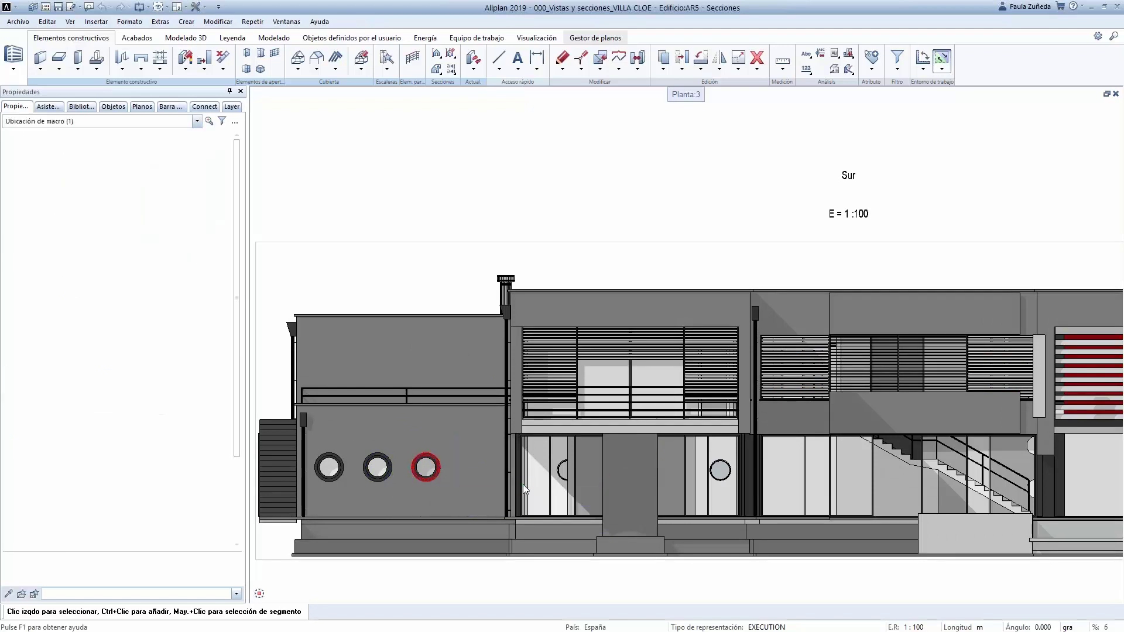
pyautogui.doubleClick(423, 466)
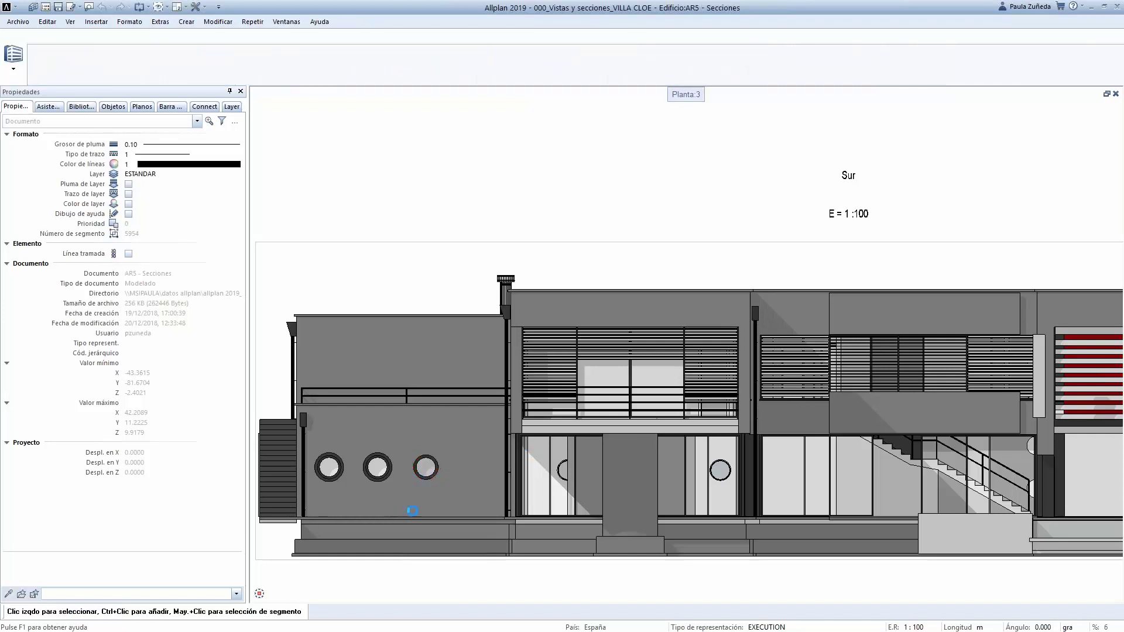
pyautogui.scroll(1, 432, 468)
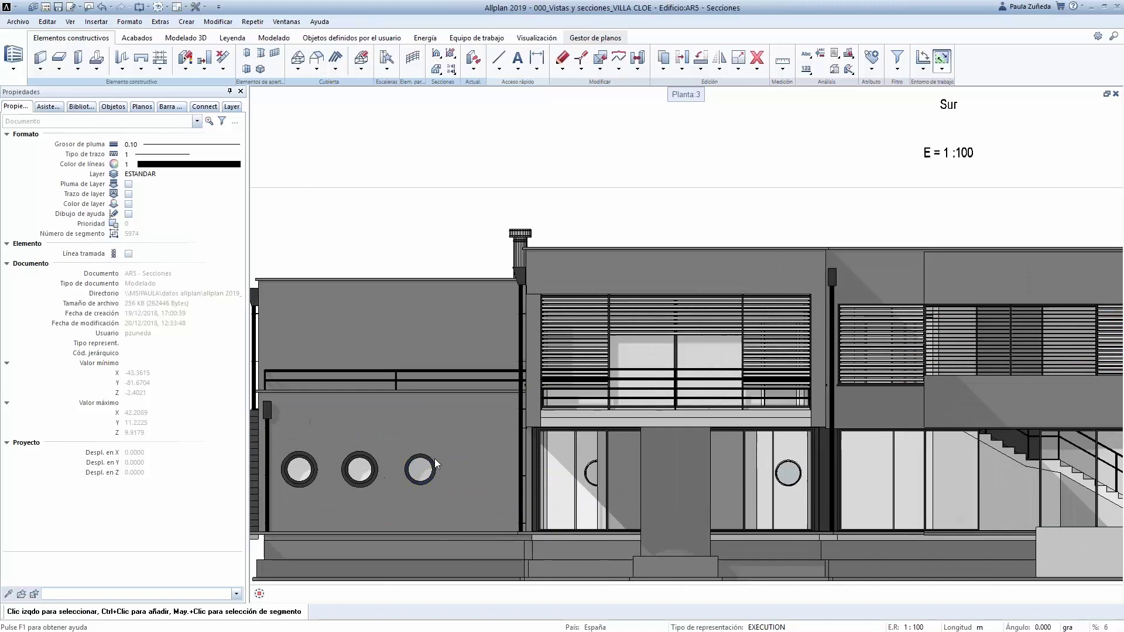
pyautogui.scroll(2, 372, 459)
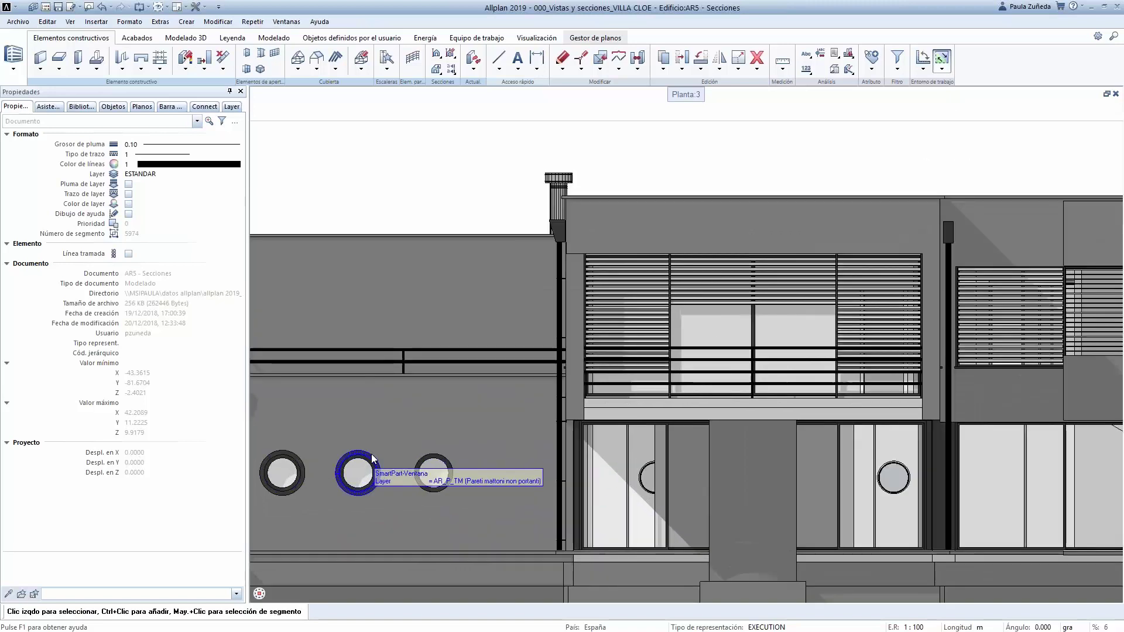
pyautogui.scroll(-3, 419, 524)
pyautogui.scroll(-1, 419, 523)
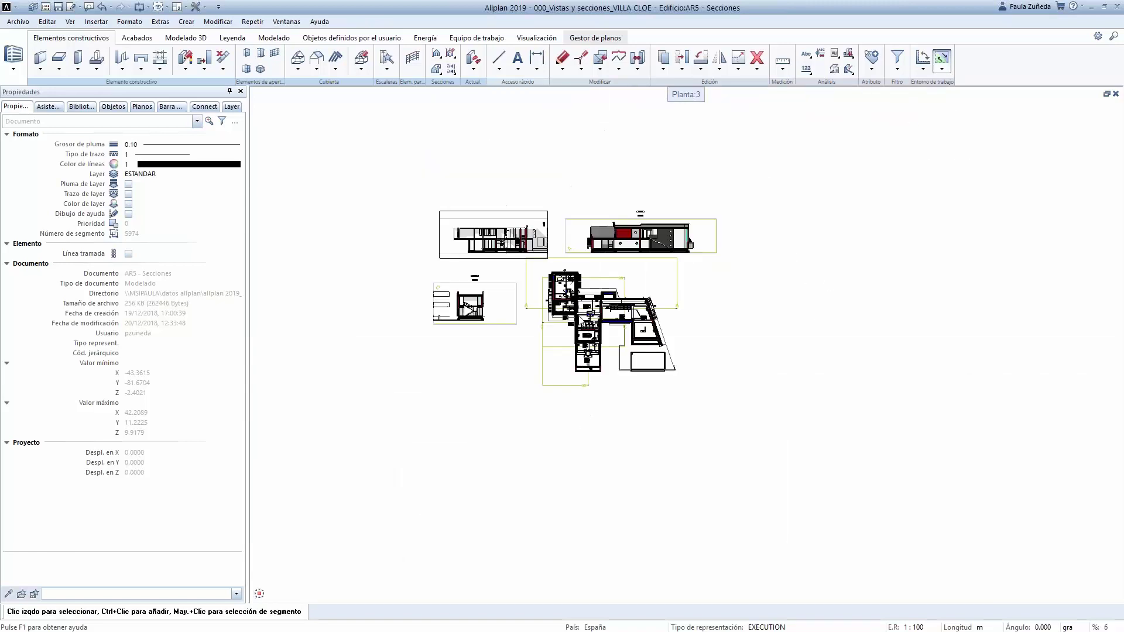
pyautogui.scroll(2, 577, 366)
pyautogui.scroll(-3, 563, 370)
pyautogui.scroll(6, 537, 499)
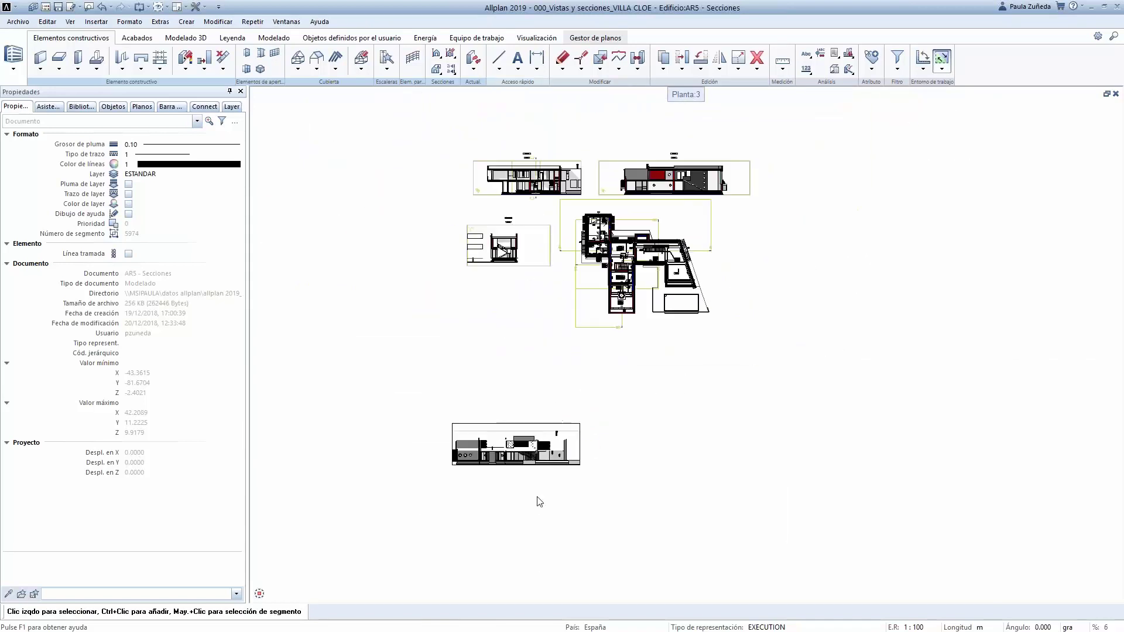
# Start generating a view in drawing file 102 under Alzados, oriented as the rear north elevation, keeping its source drawing files
pyautogui.scroll(-1, 755, 406)
pyautogui.scroll(-2, 755, 407)
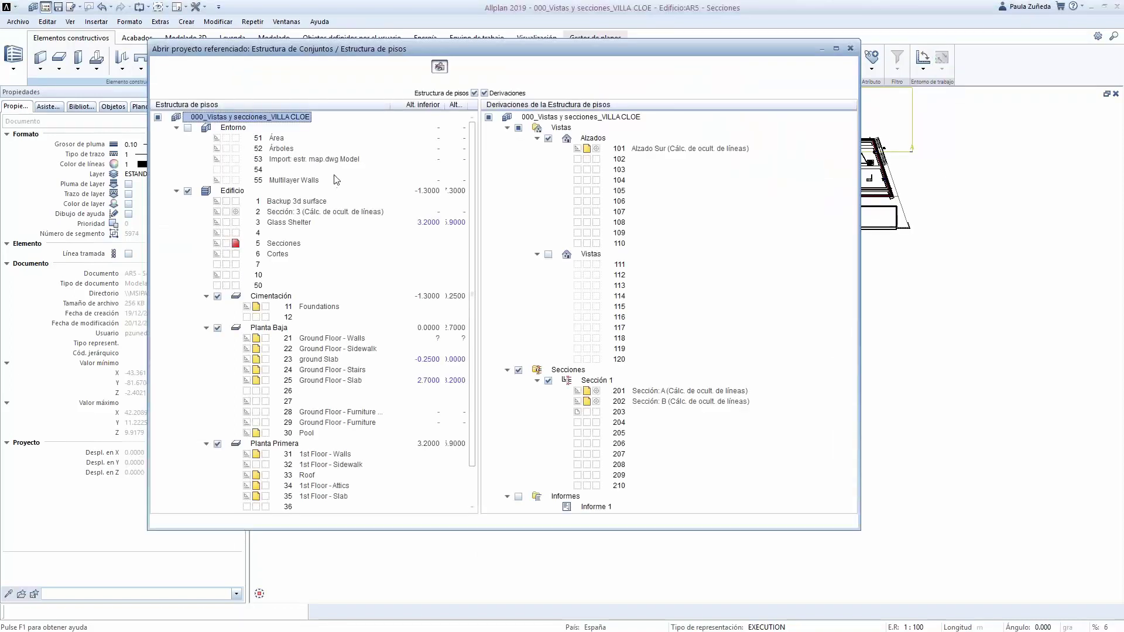
pyautogui.click(607, 162)
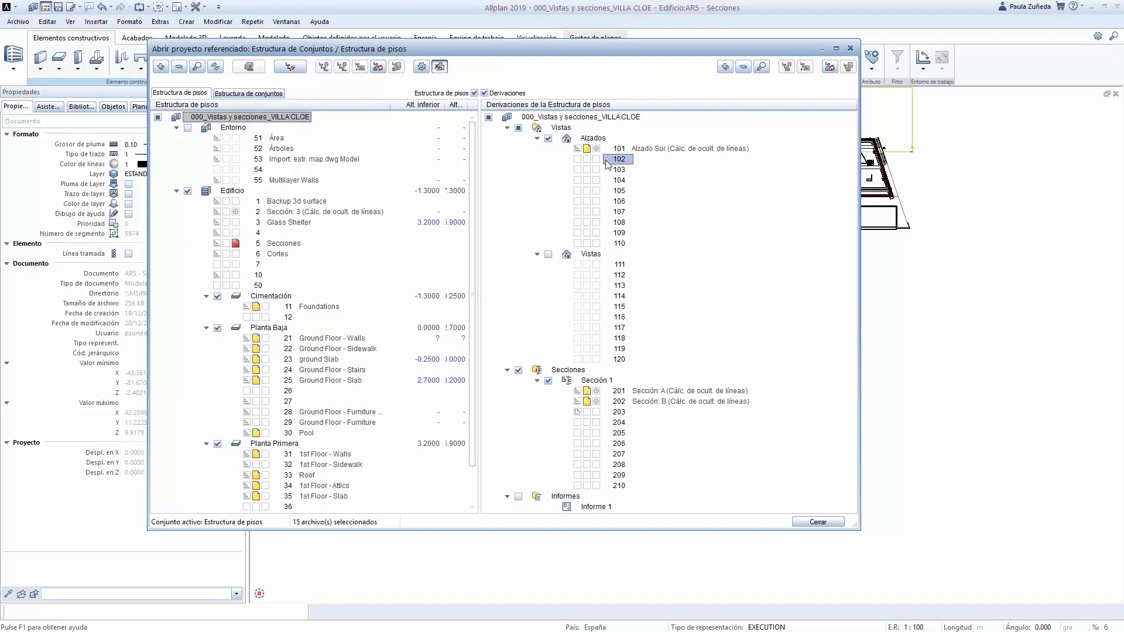
pyautogui.rightClick(619, 161)
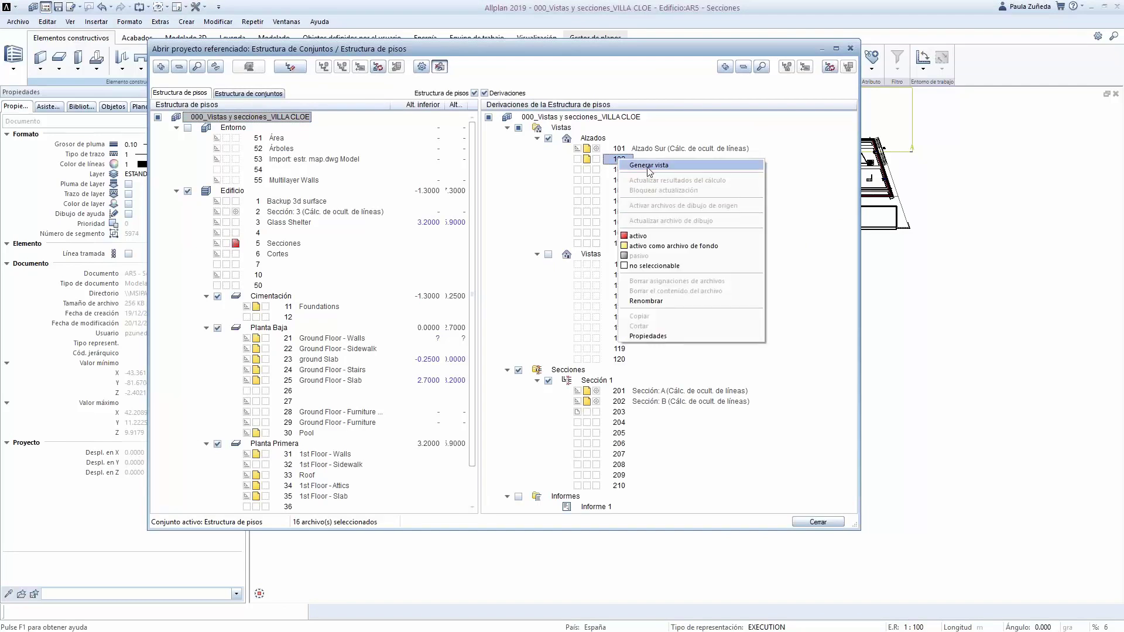
pyautogui.press('Escape')
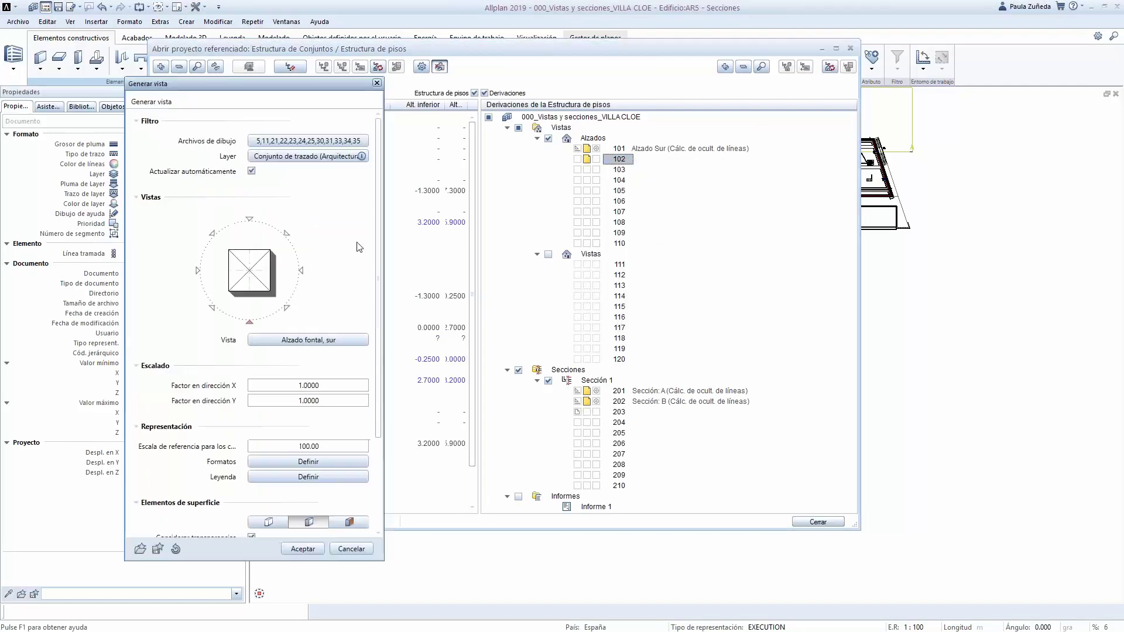
pyautogui.click(249, 218)
pyautogui.click(318, 141)
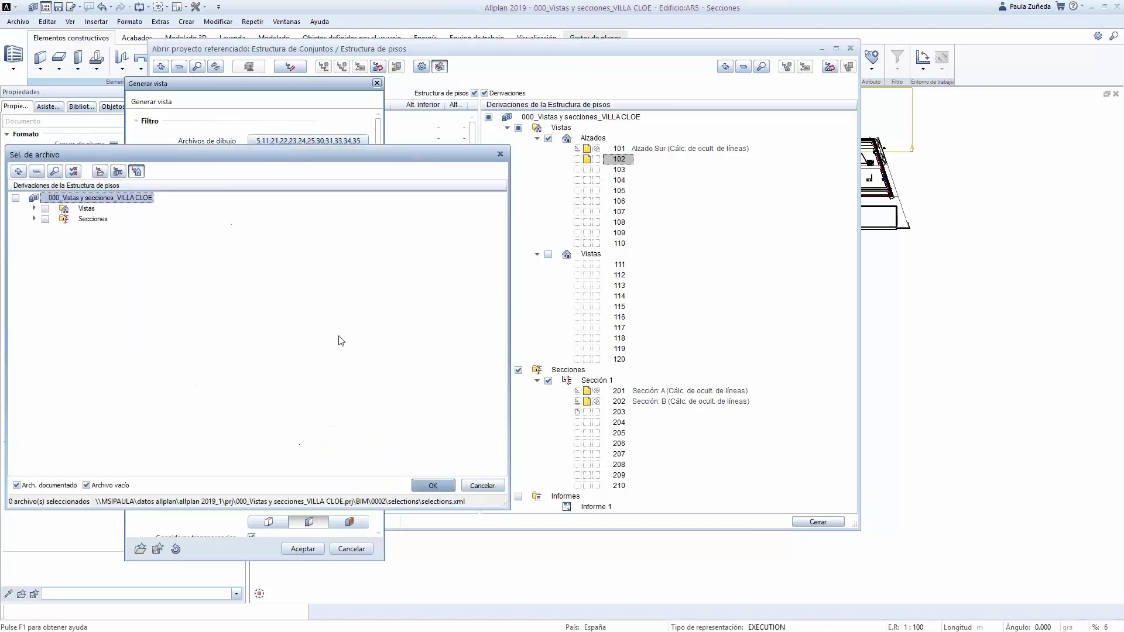
pyautogui.click(484, 486)
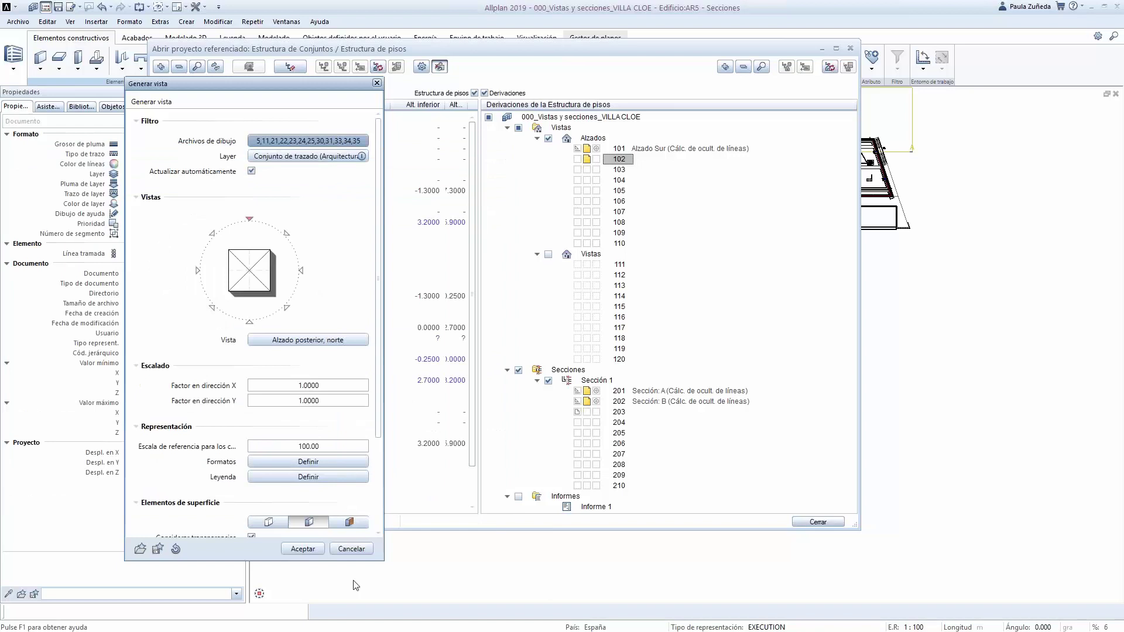
# Show the view's surface elements textured without light, and generate it in drawing file 102 as Alzado Norte
pyautogui.click(350, 521)
pyautogui.scroll(-3, 307, 502)
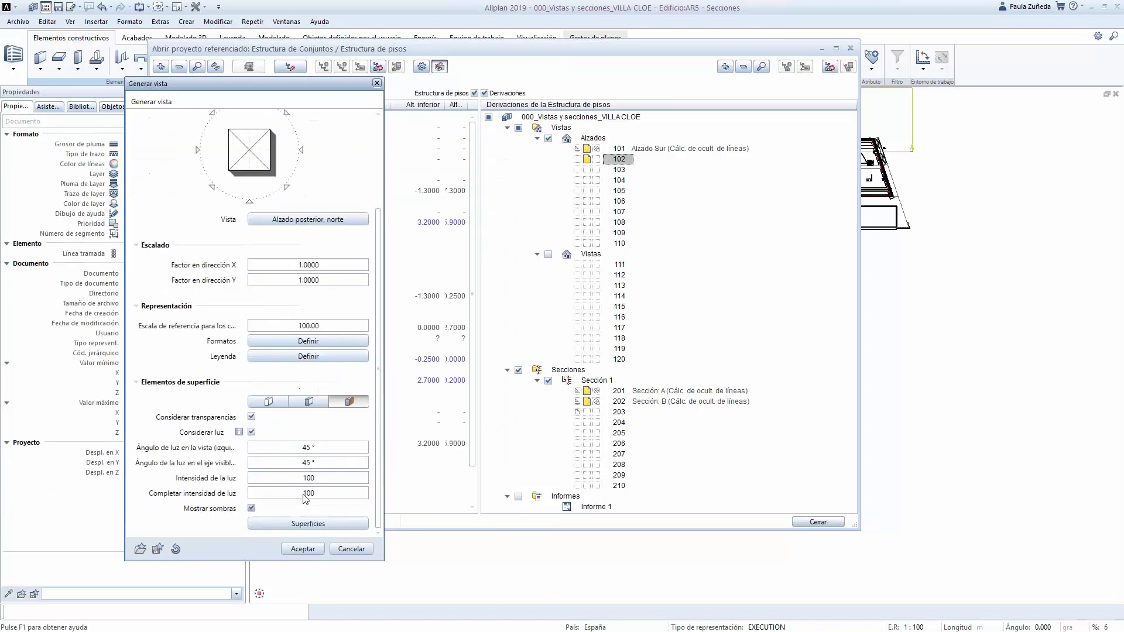
pyautogui.click(251, 433)
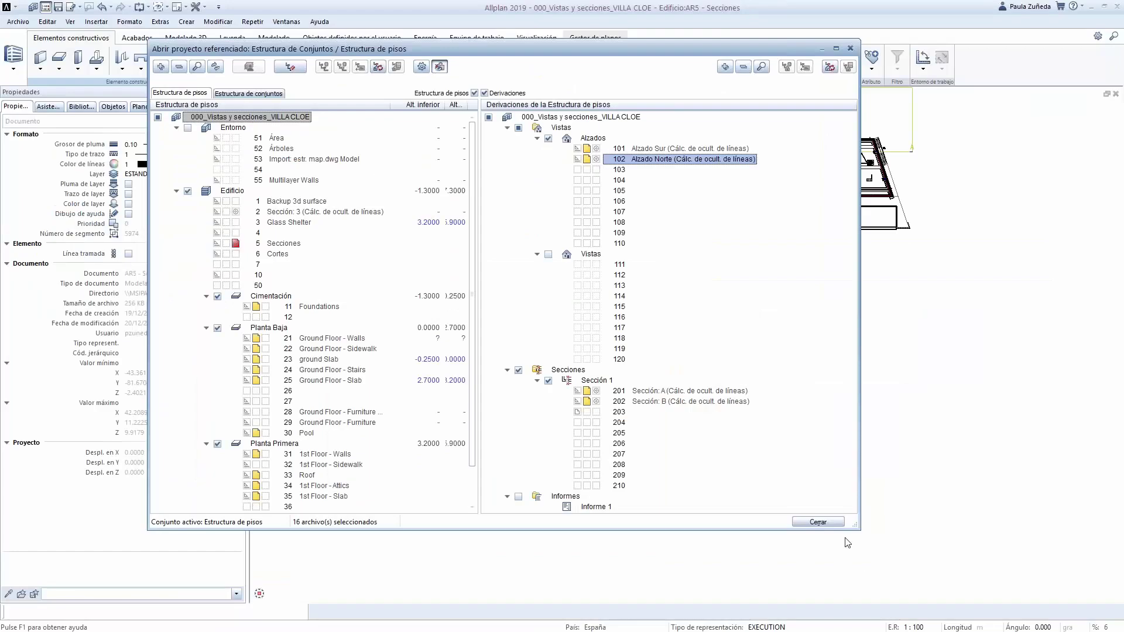
pyautogui.click(831, 521)
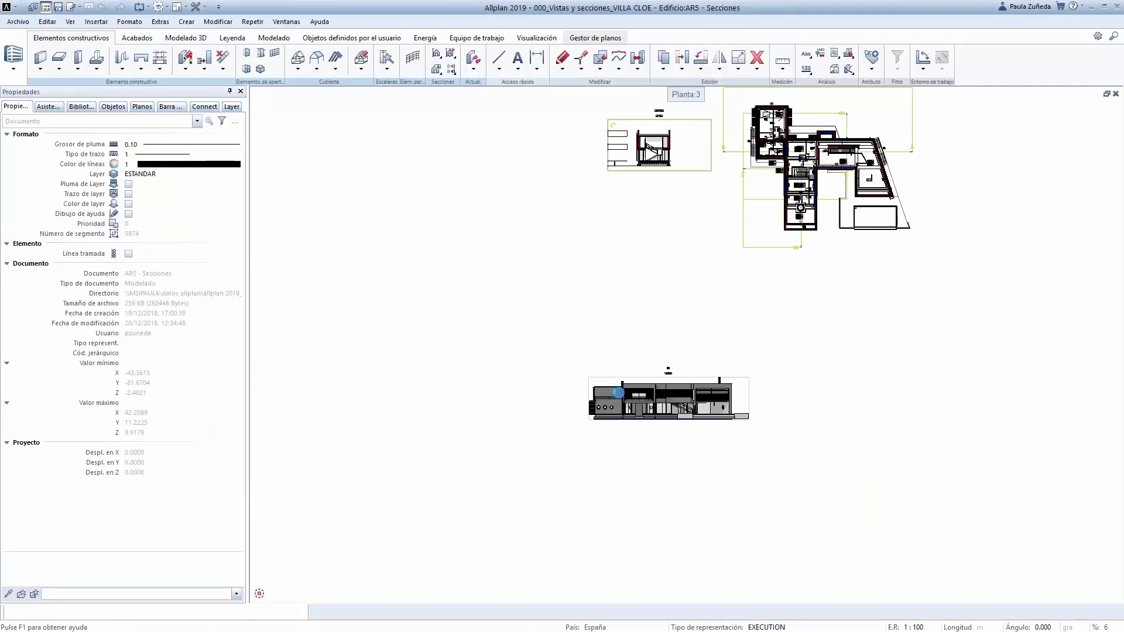
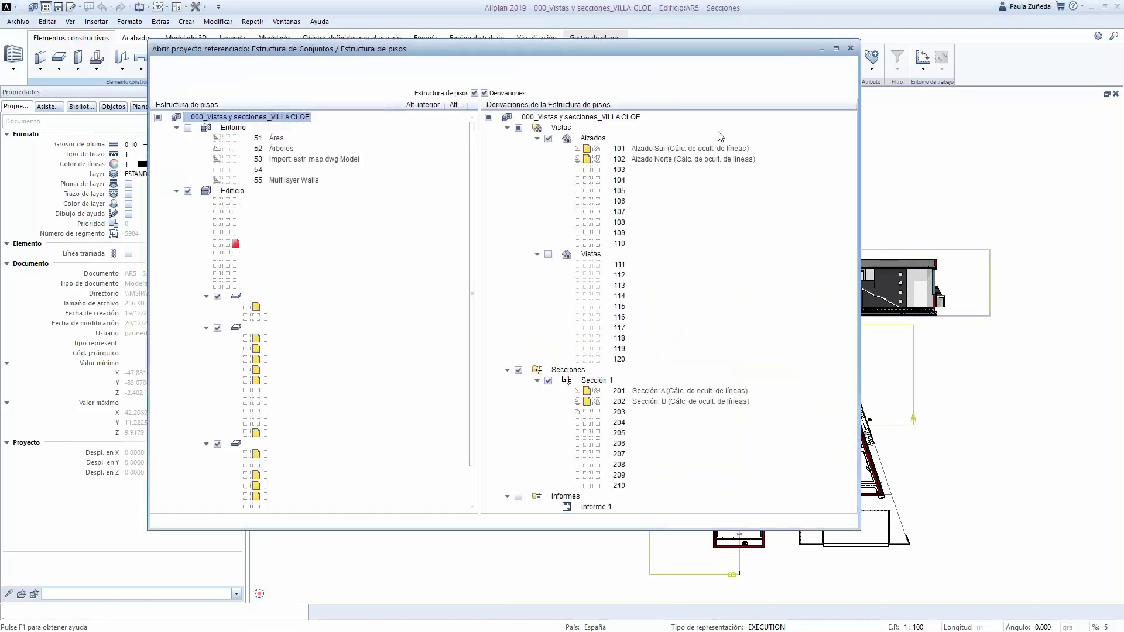
# Unload drawing files 201 and 202, containing sections A and B, from the open drawing files
pyautogui.click(587, 391)
pyautogui.click(586, 401)
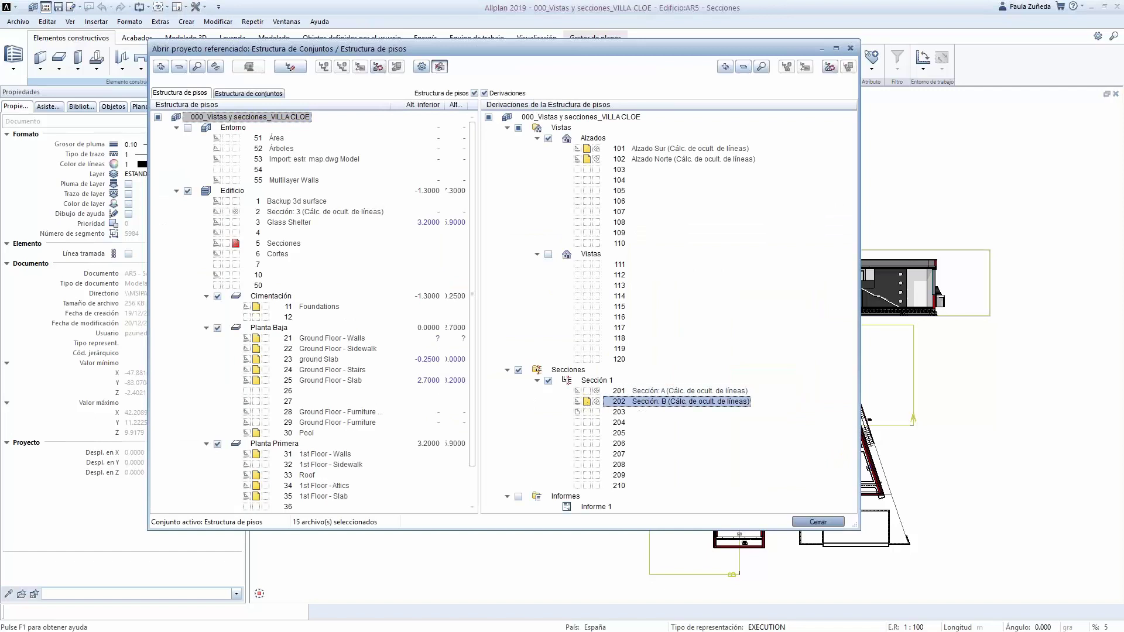
pyautogui.click(811, 525)
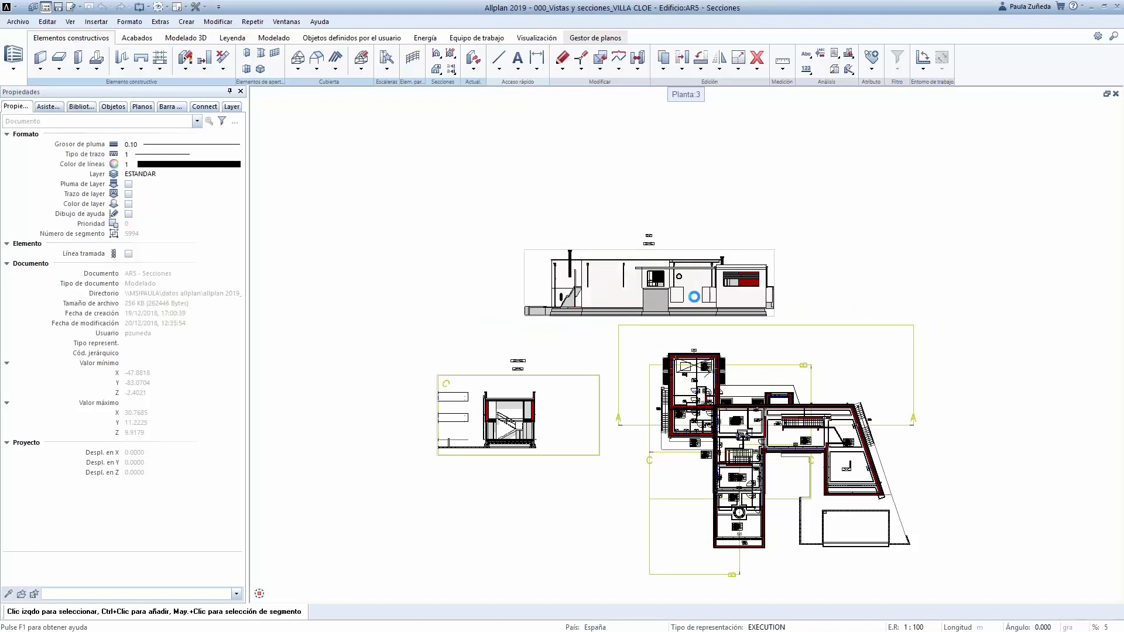
# Move the north elevation with its frame and title about 14.93 m in X and 16.79 m in Y, above the plan
pyautogui.scroll(2, 695, 261)
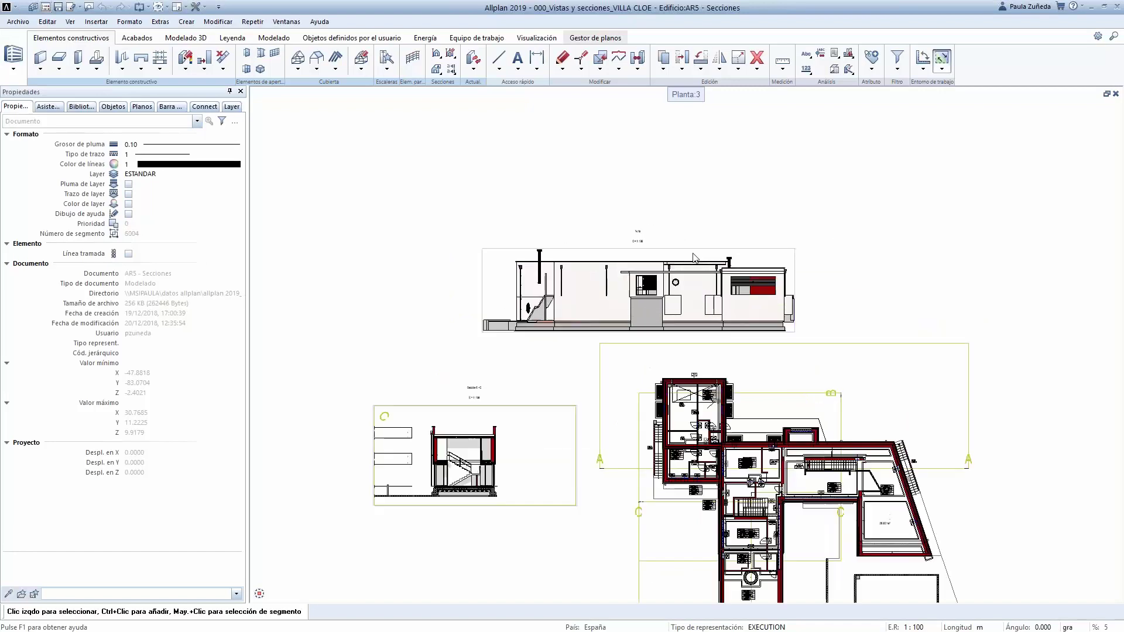
pyautogui.scroll(-3, 686, 283)
pyautogui.scroll(1, 663, 272)
pyautogui.click(677, 263)
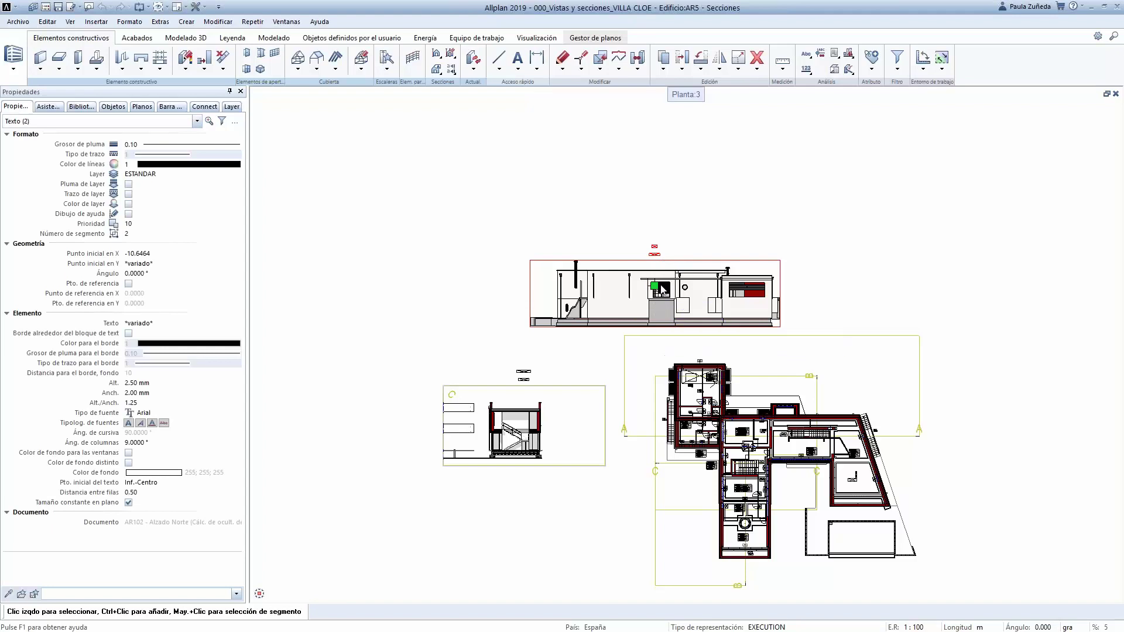
pyautogui.press('Escape')
pyautogui.click(658, 286)
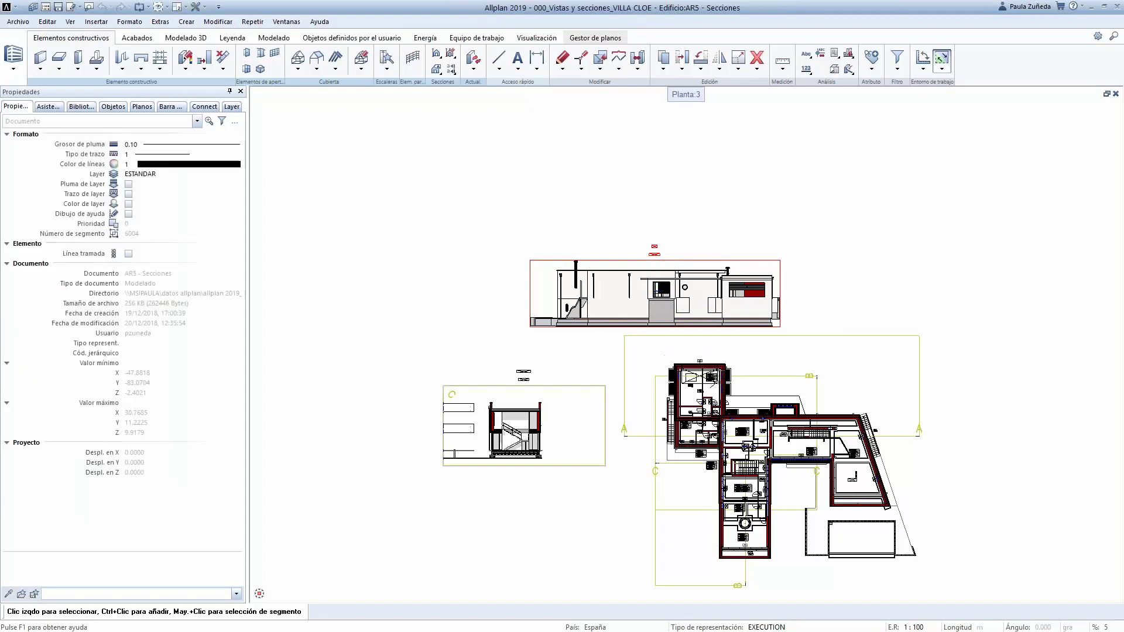
pyautogui.click(658, 287)
pyautogui.scroll(-2, 673, 234)
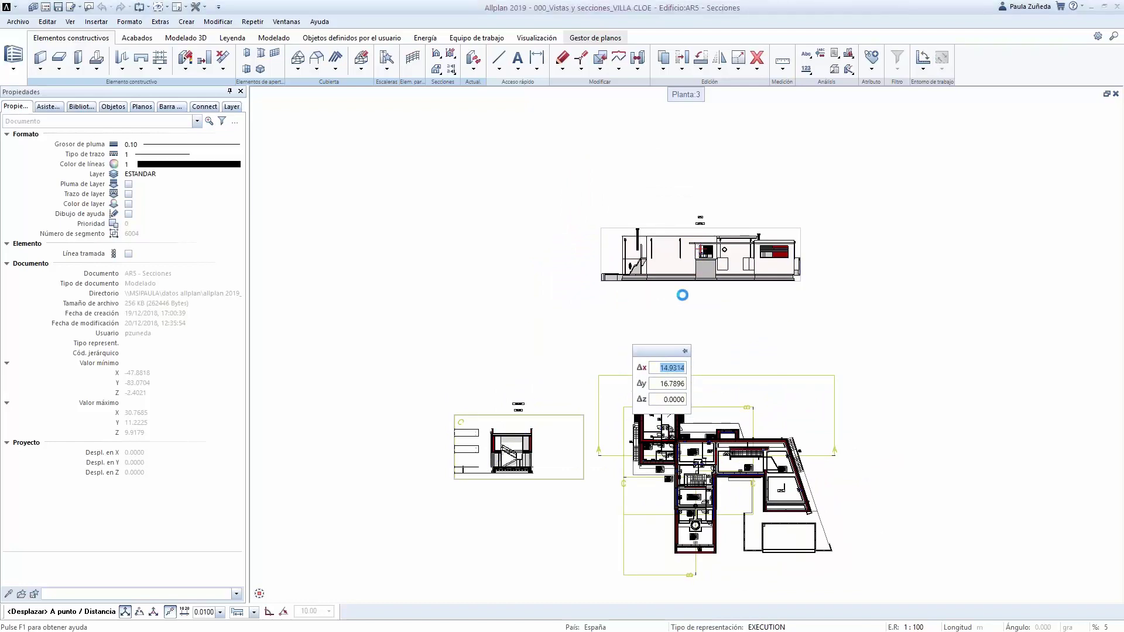
pyautogui.press('Escape')
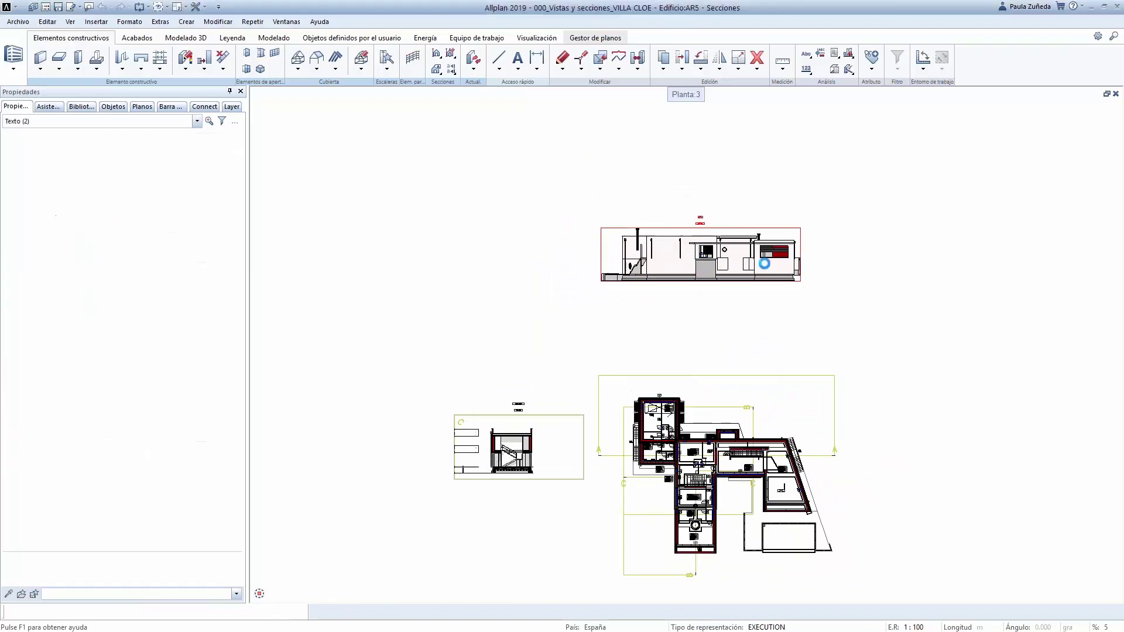
# Inspect the textured walls, chimney, downpipes and exterior staircase of the placed north elevation
pyautogui.scroll(1, 737, 223)
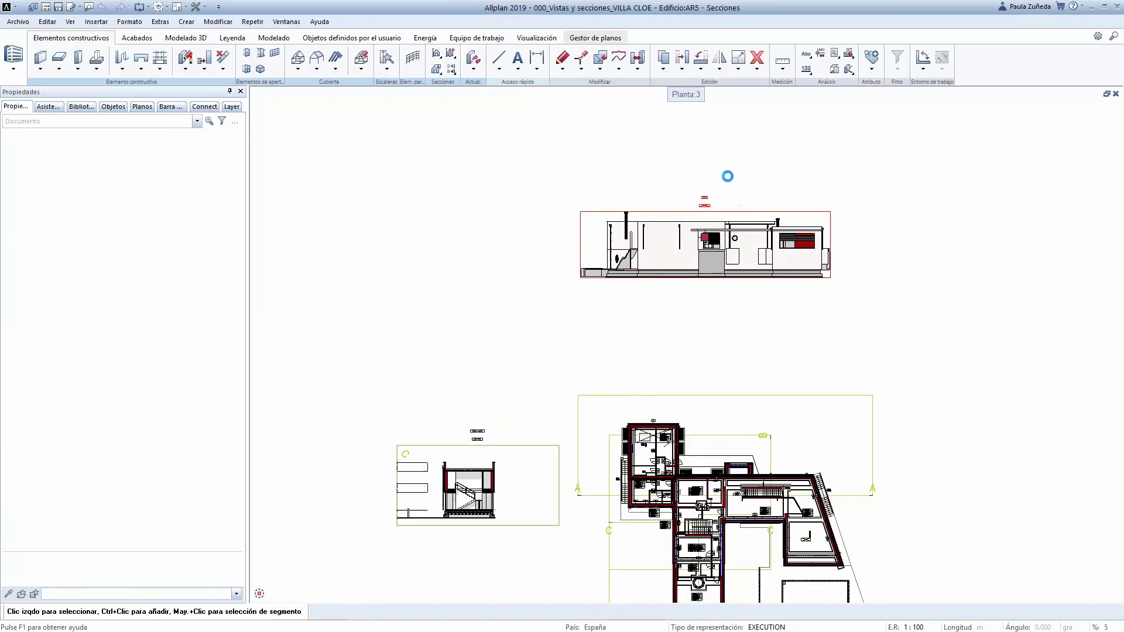
pyautogui.click(561, 342)
pyautogui.scroll(4, 743, 240)
pyautogui.scroll(-4, 709, 347)
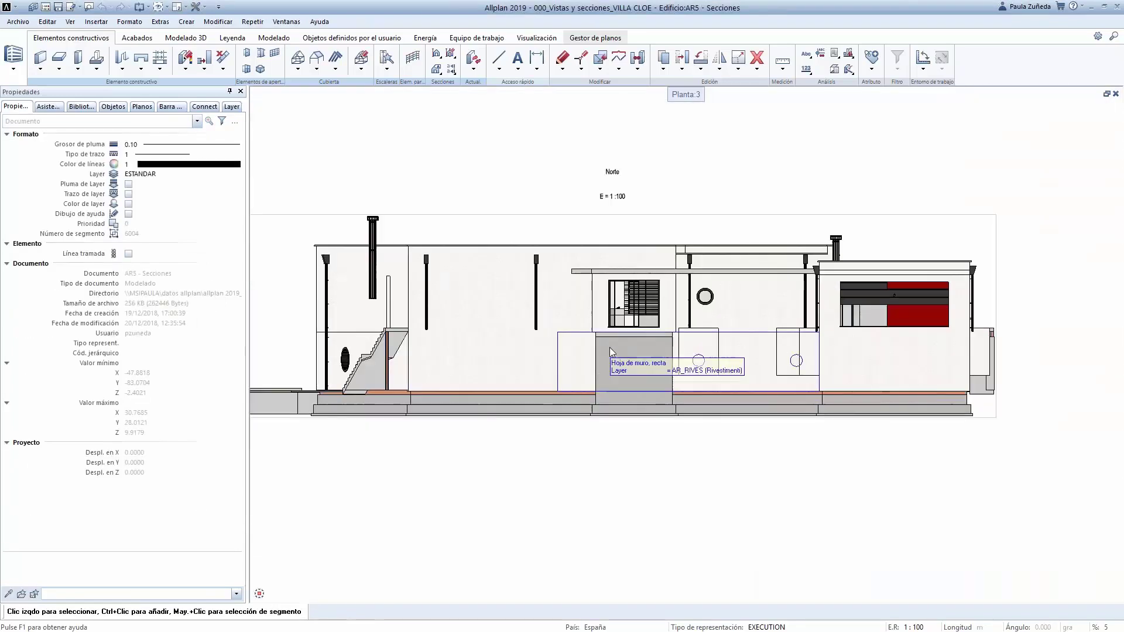
pyautogui.scroll(5, 345, 287)
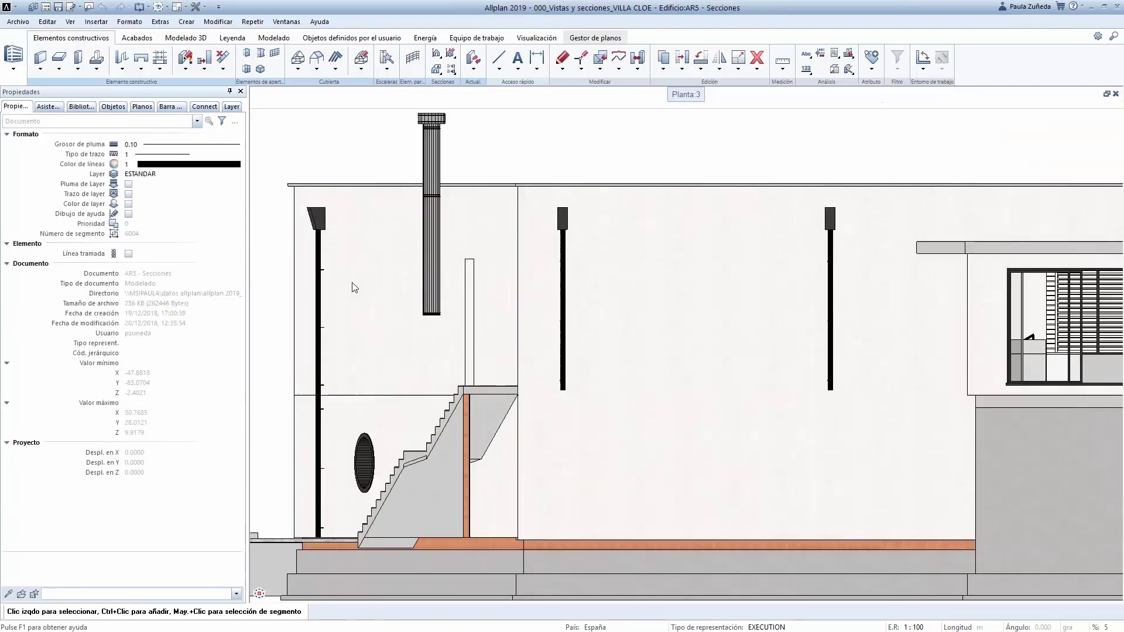
pyautogui.scroll(-3, 647, 452)
pyautogui.scroll(2, 544, 403)
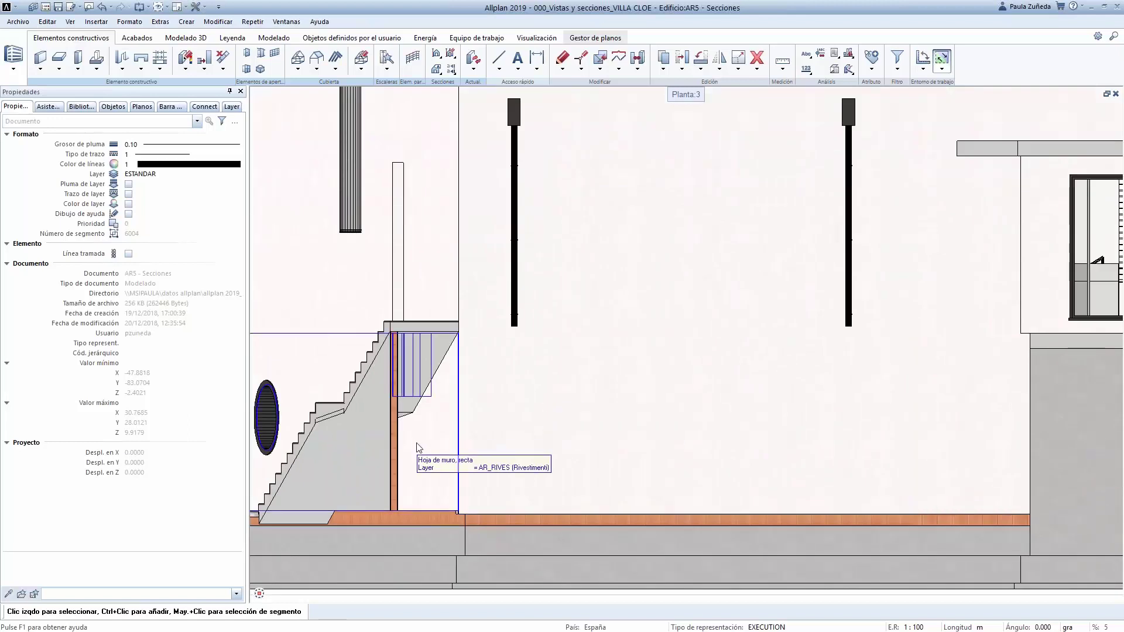
# Review the whole north elevation, the layout of the views around the plan, and the south elevation below it
pyautogui.scroll(-3, 503, 454)
pyautogui.scroll(-3, 587, 426)
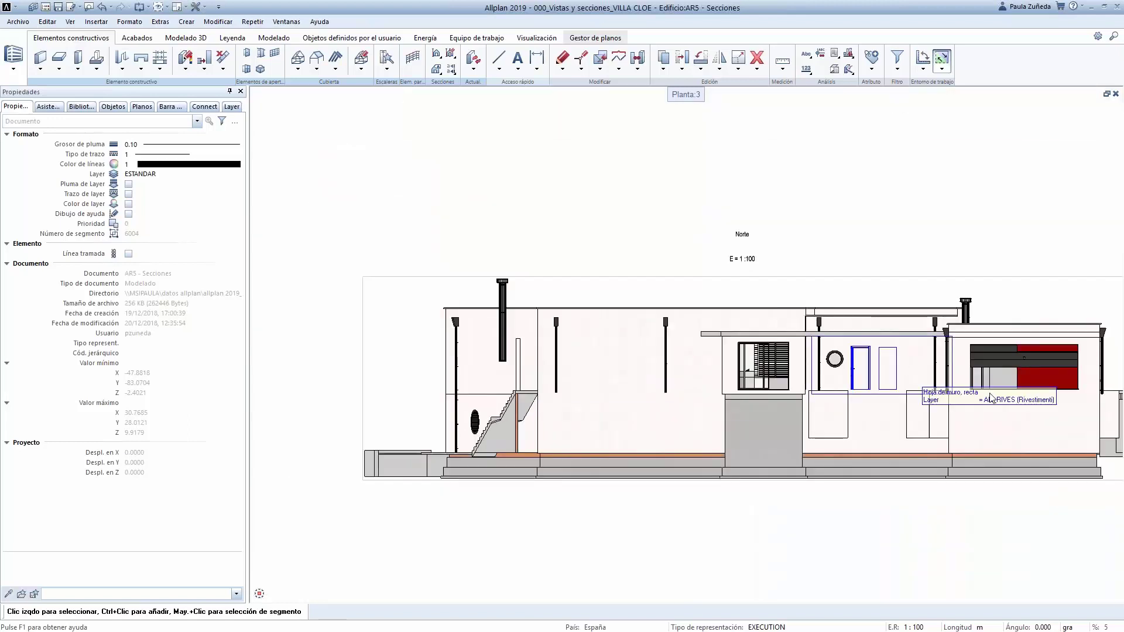
pyautogui.scroll(3, 614, 395)
pyautogui.scroll(-6, 592, 335)
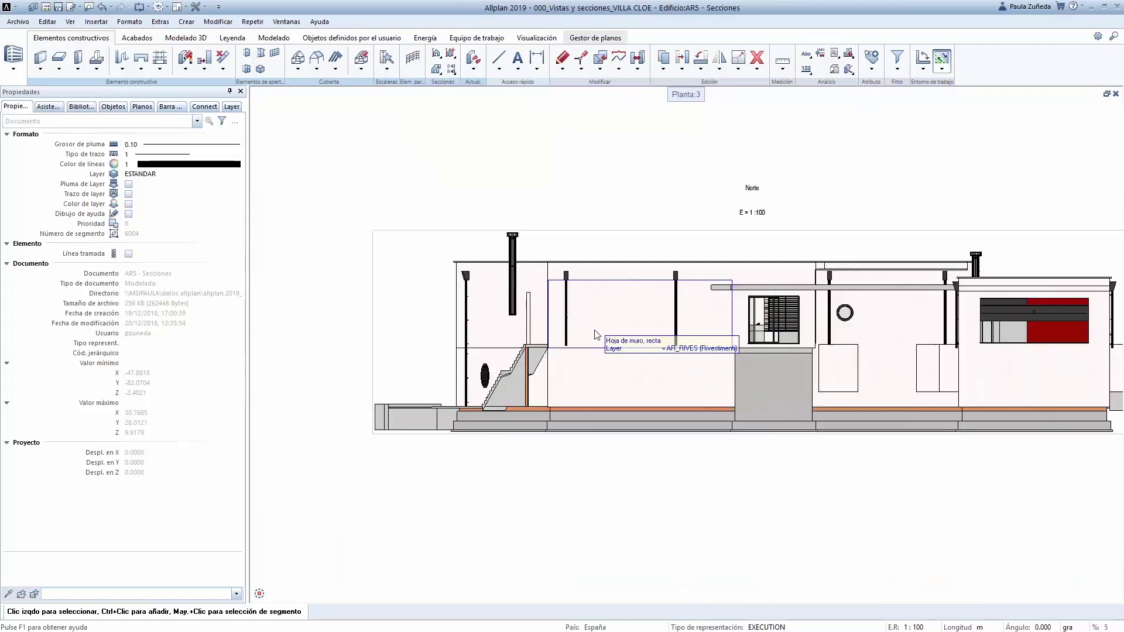
pyautogui.scroll(1, 661, 460)
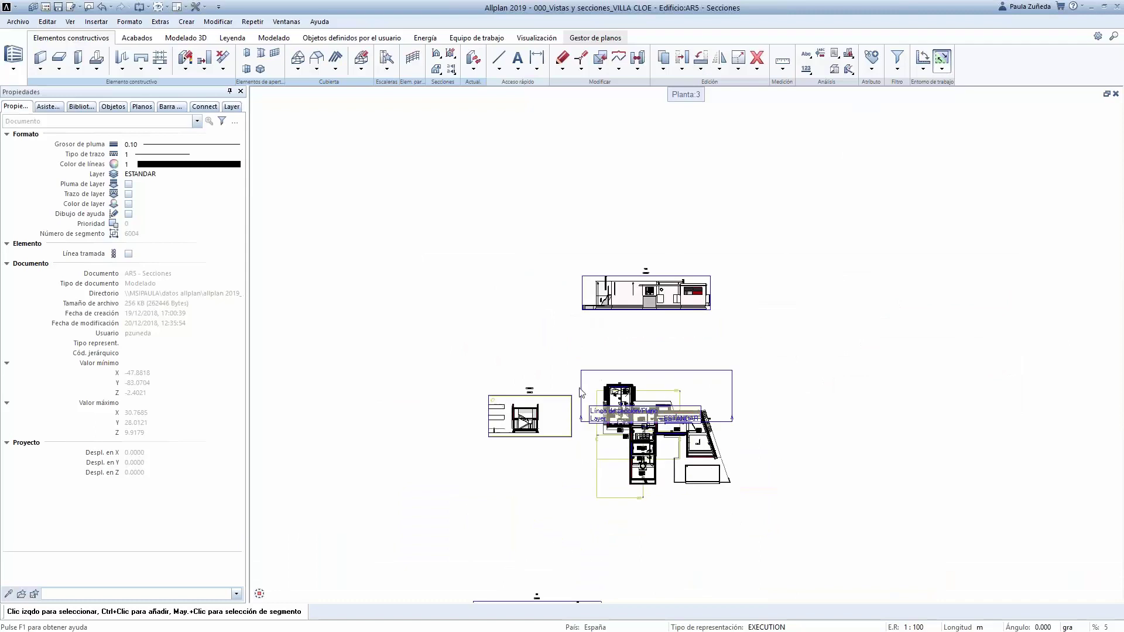
pyautogui.scroll(-2, 813, 298)
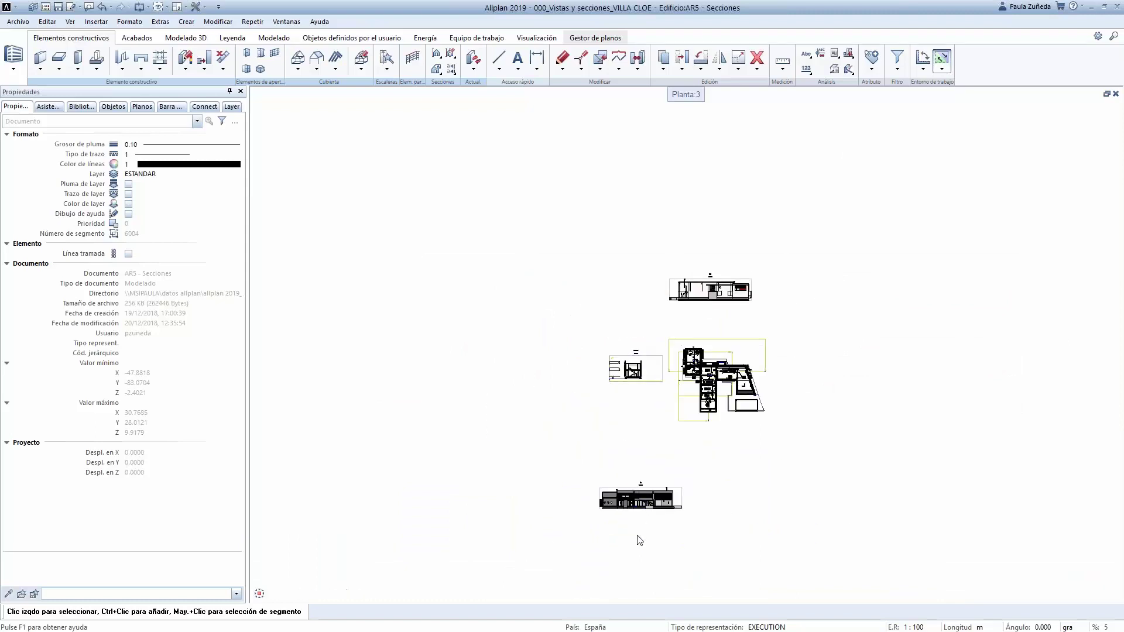
pyautogui.scroll(4, 640, 531)
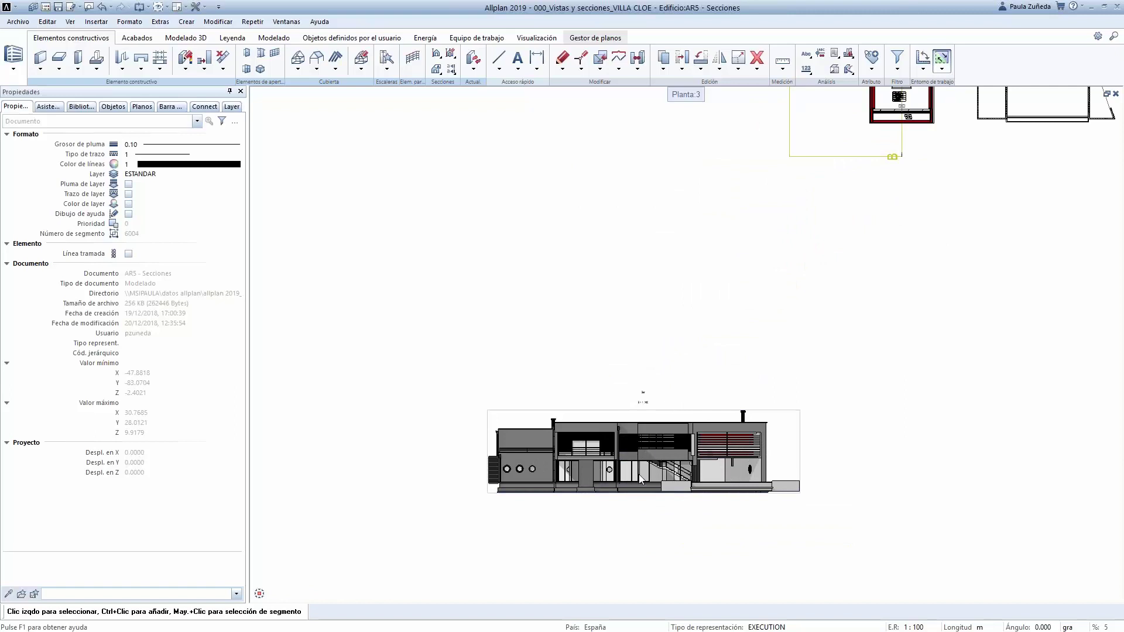
pyautogui.scroll(-3, 640, 479)
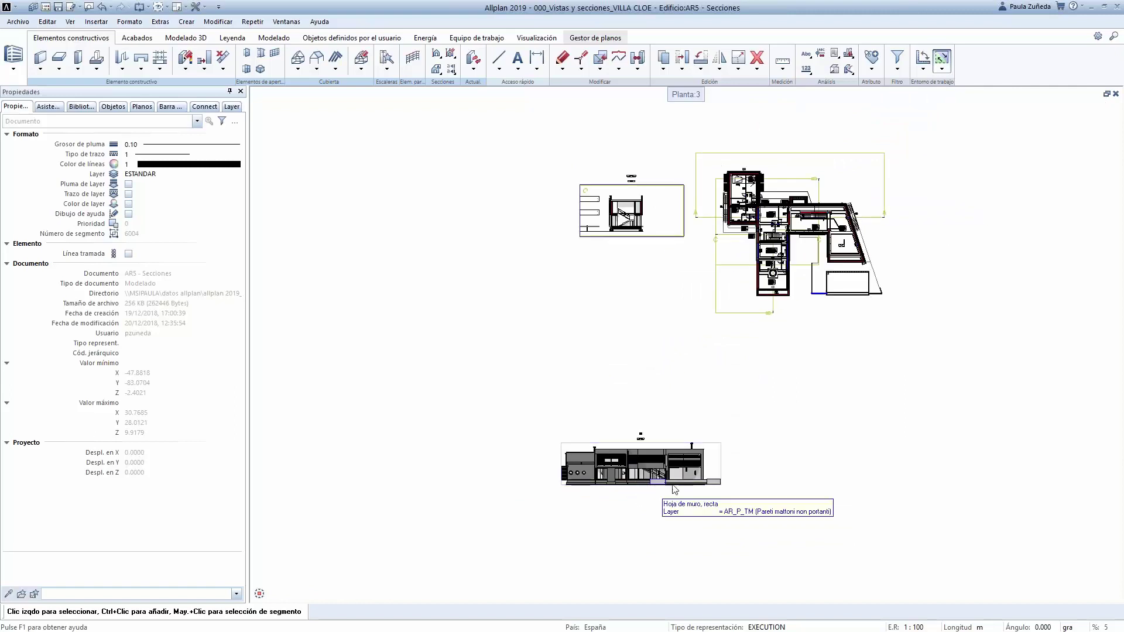
pyautogui.scroll(1, 675, 489)
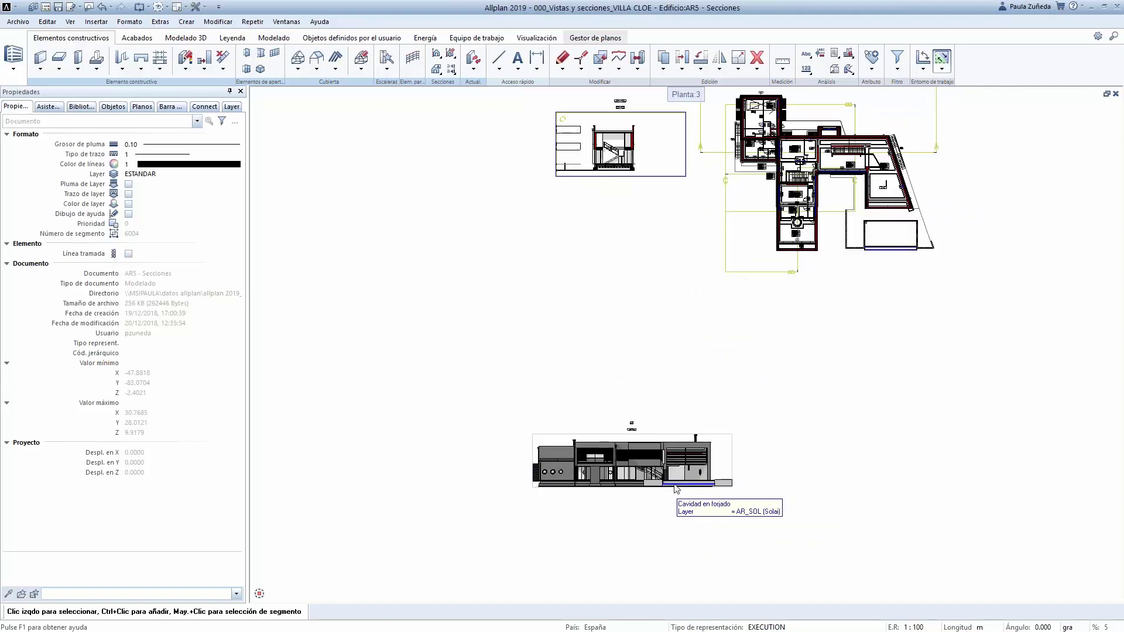
# Start the associative legend command for the building's views and sections
pyautogui.scroll(-2, 676, 488)
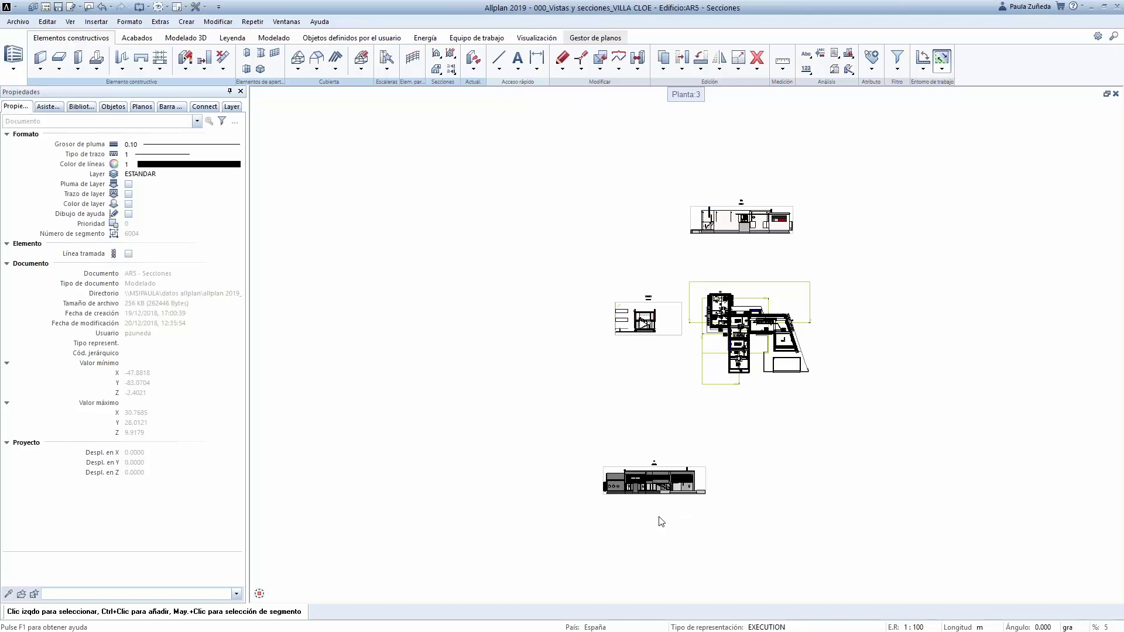
pyautogui.scroll(2, 667, 518)
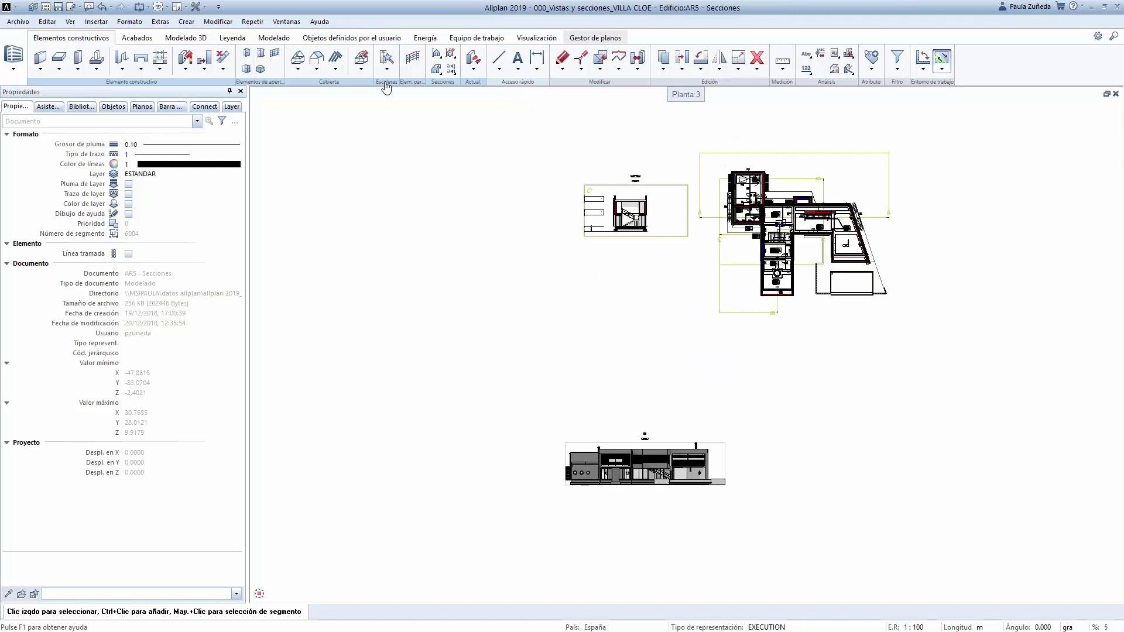
pyautogui.click(436, 70)
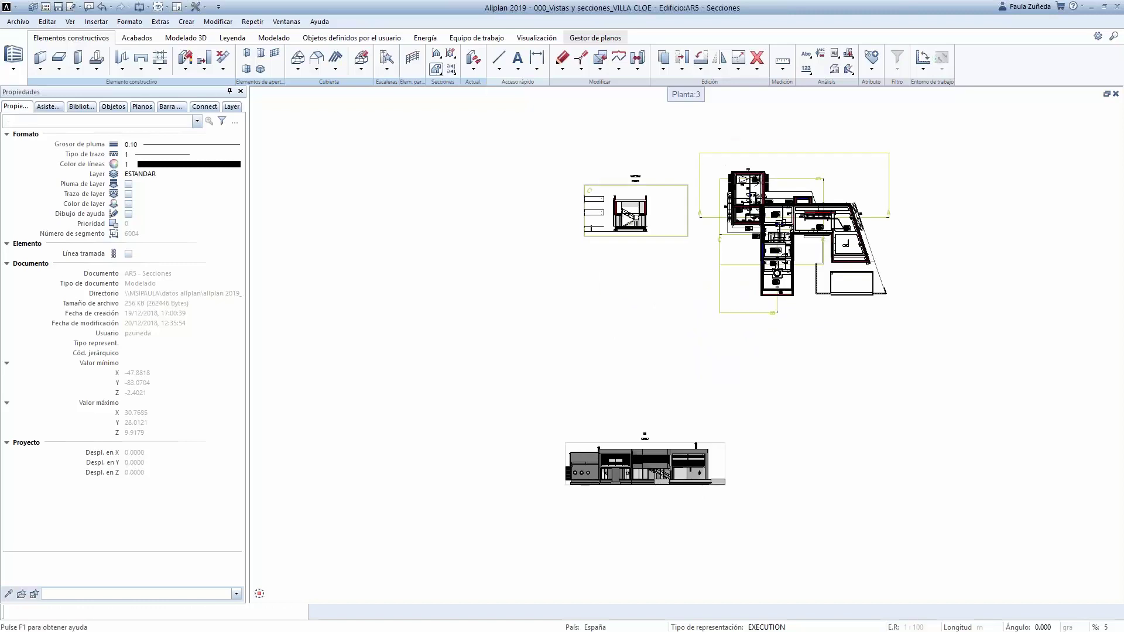
pyautogui.click(436, 70)
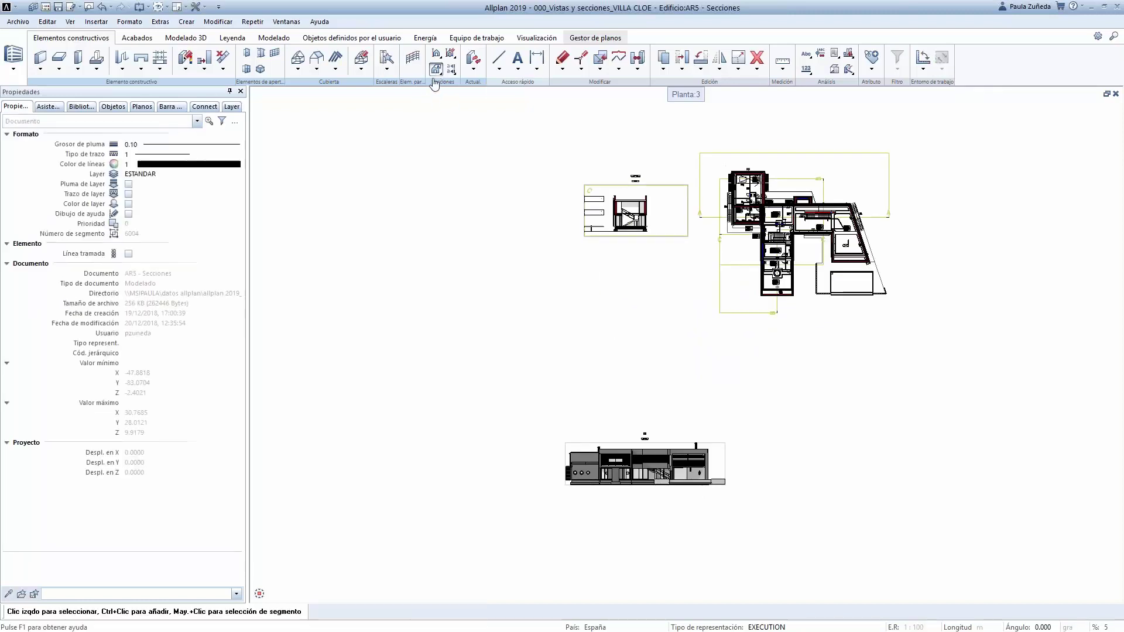
pyautogui.click(436, 70)
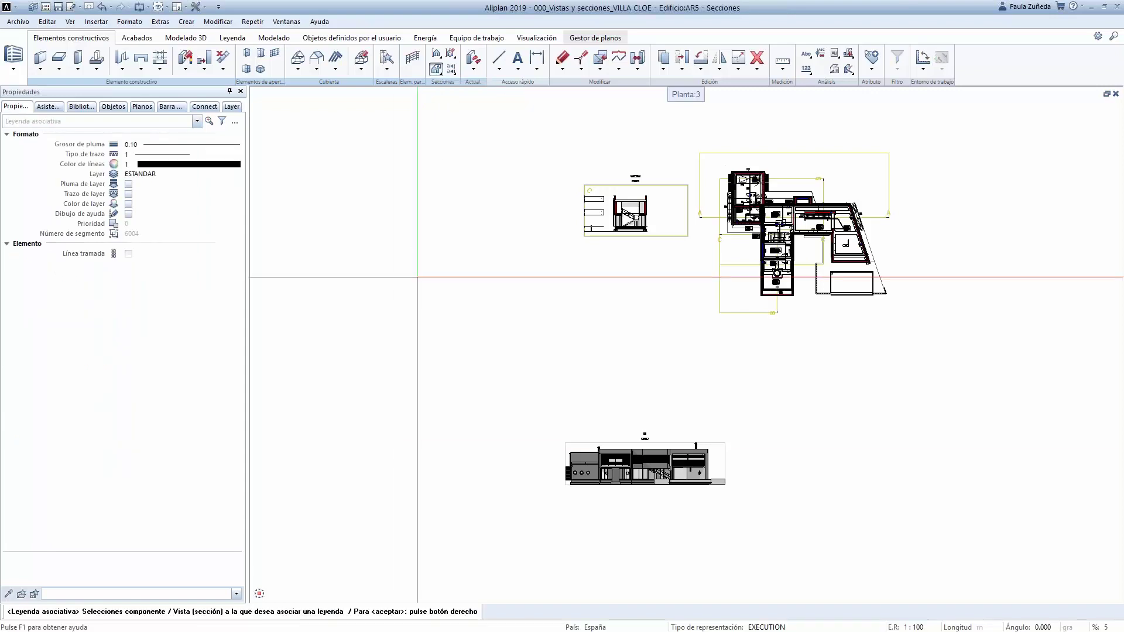
# Examine the walls, stairs, slabs and foundations in Section C-C as possible components for the legend
pyautogui.scroll(-3, 582, 571)
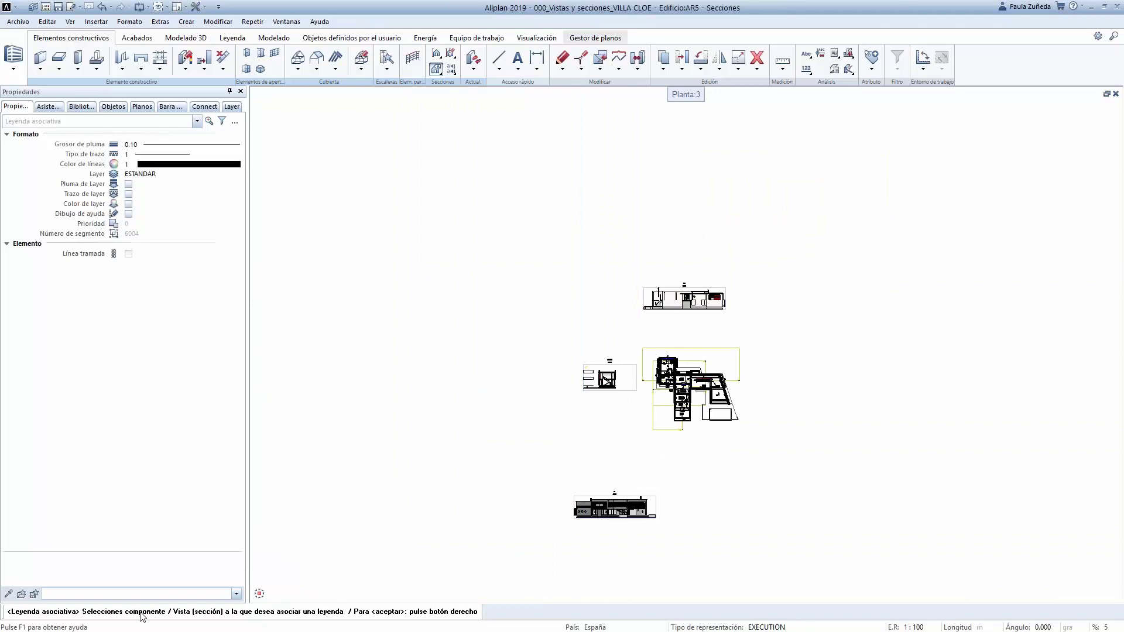
pyautogui.scroll(3, 609, 513)
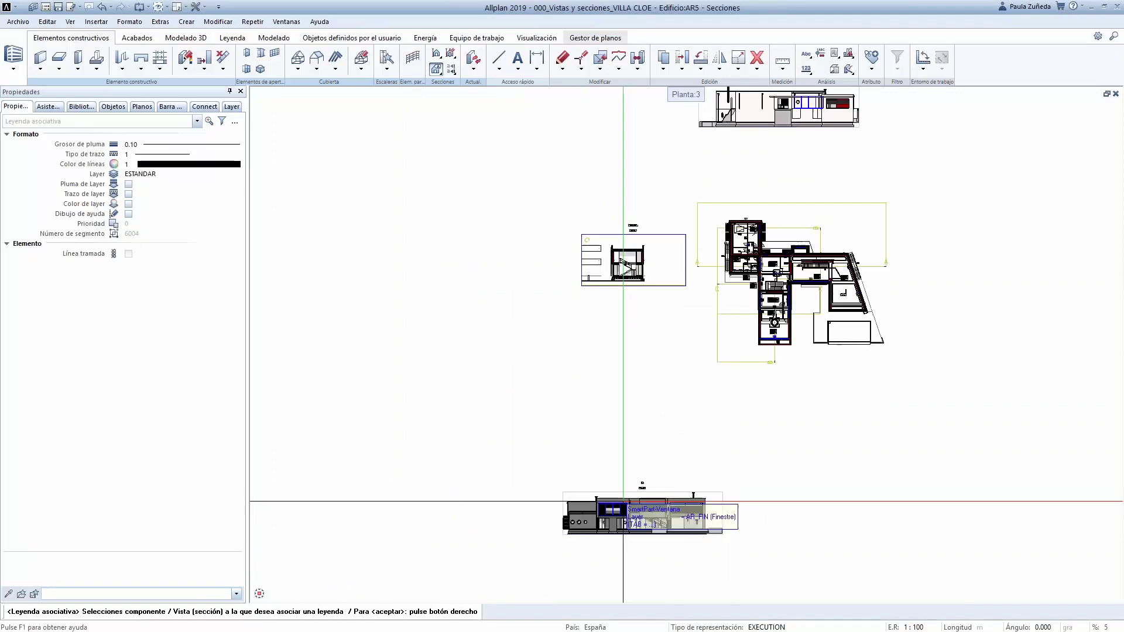
pyautogui.scroll(8, 615, 375)
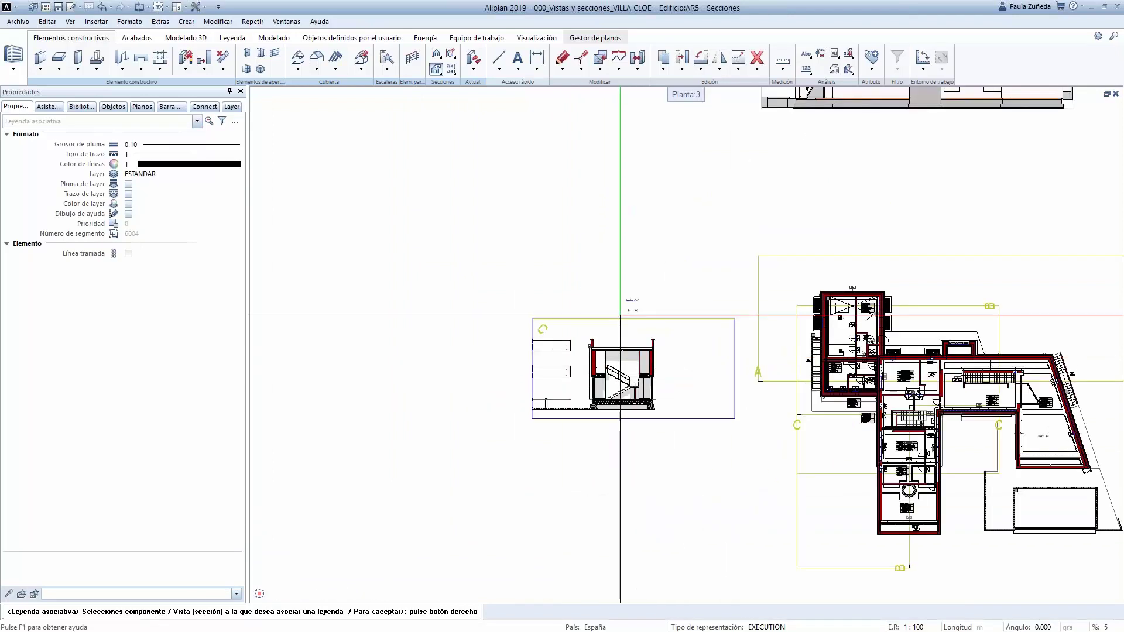
pyautogui.scroll(-2, 553, 380)
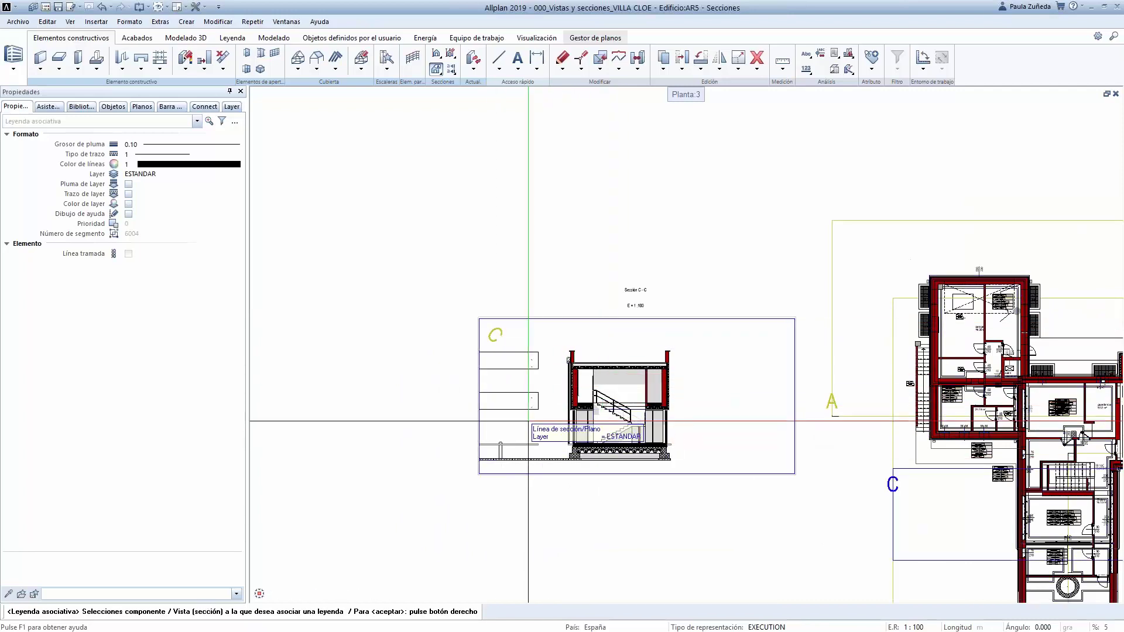
pyautogui.scroll(2, 596, 364)
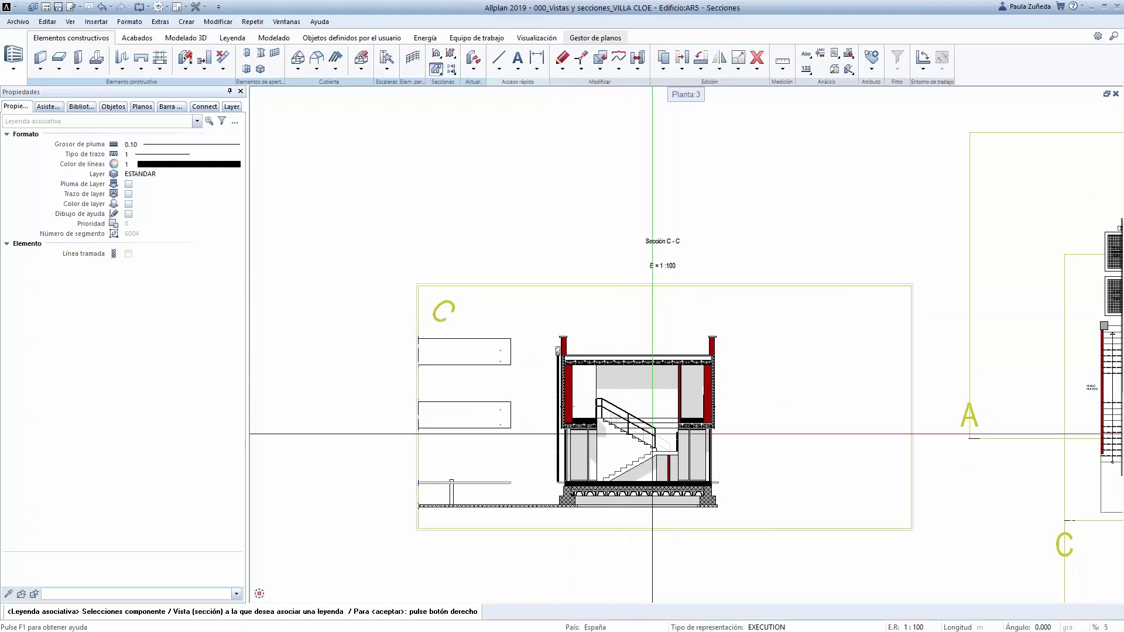
pyautogui.scroll(1, 650, 465)
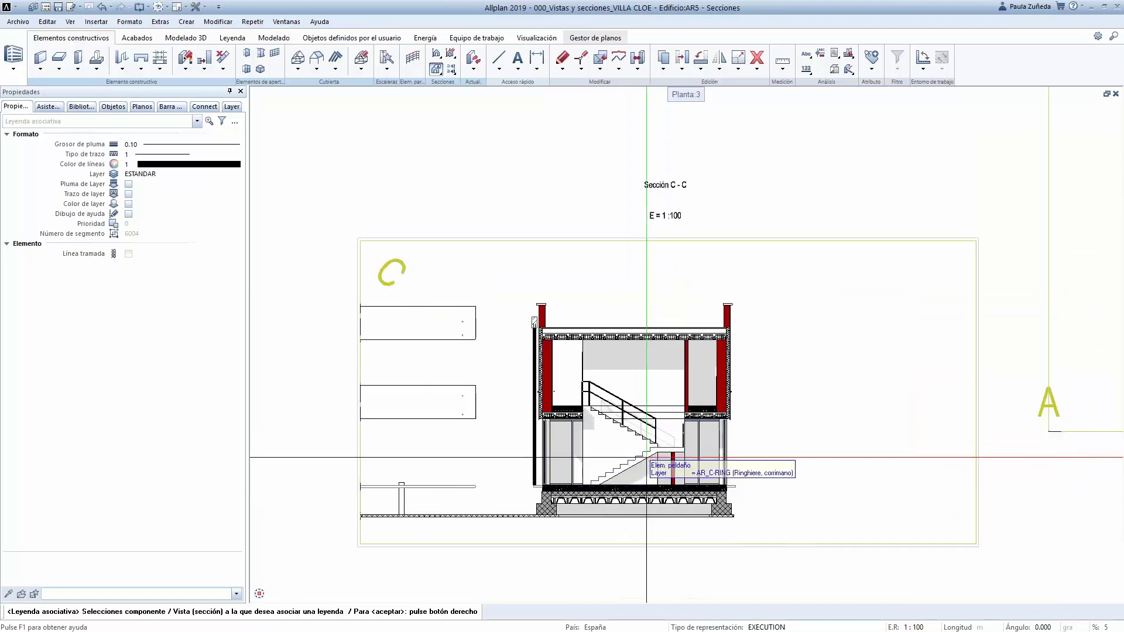
pyautogui.scroll(-2, 645, 459)
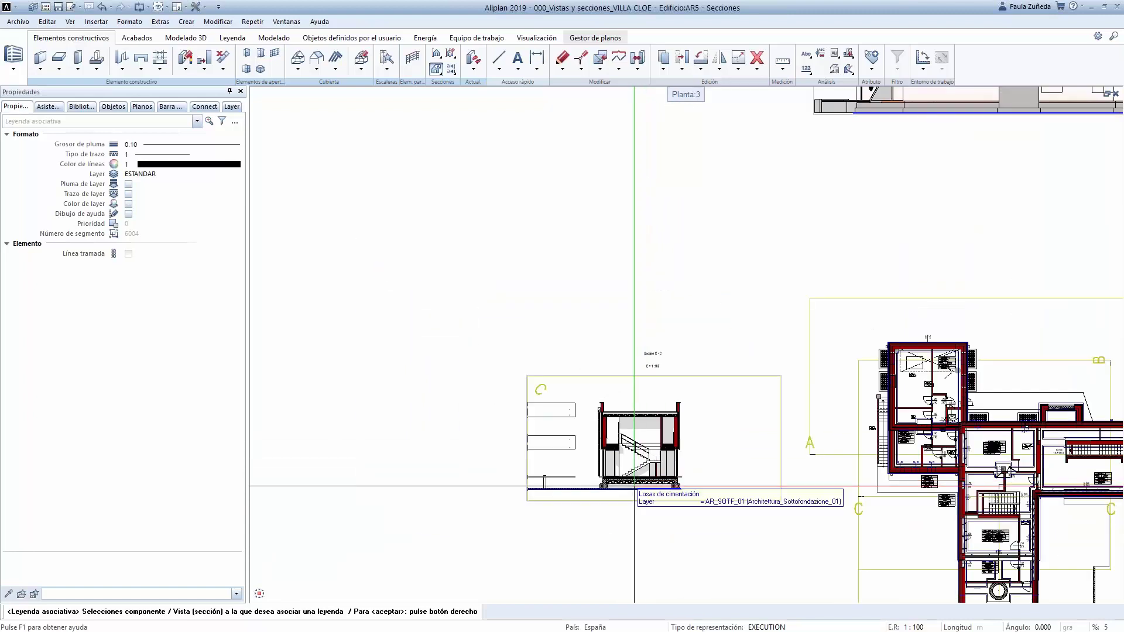
pyautogui.scroll(4, 646, 457)
pyautogui.scroll(-2, 648, 456)
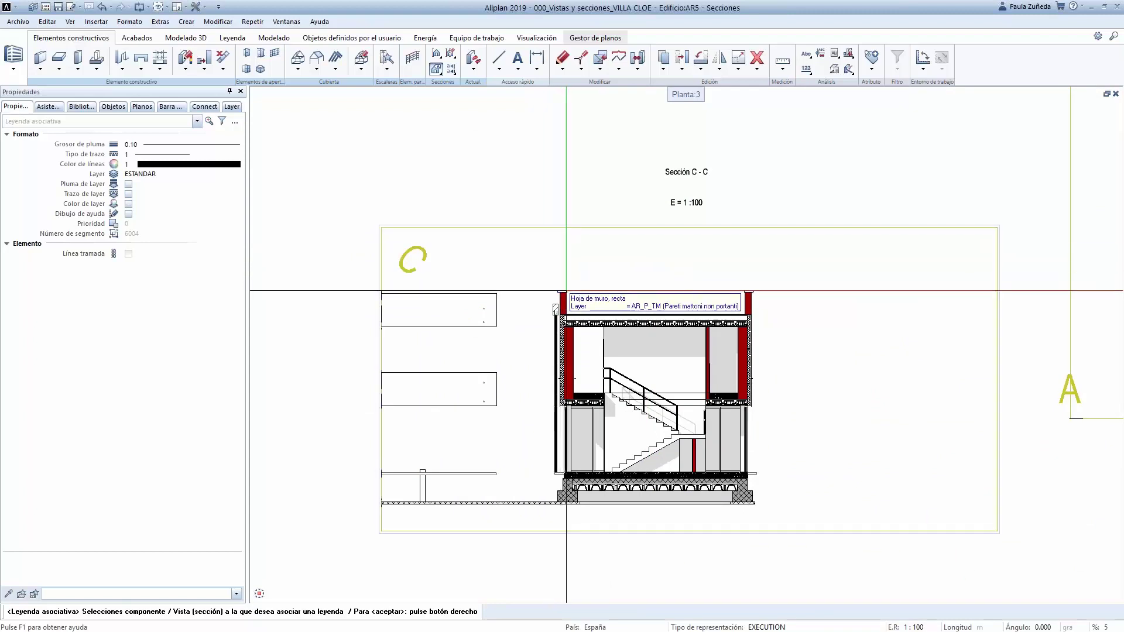
pyautogui.scroll(2, 563, 293)
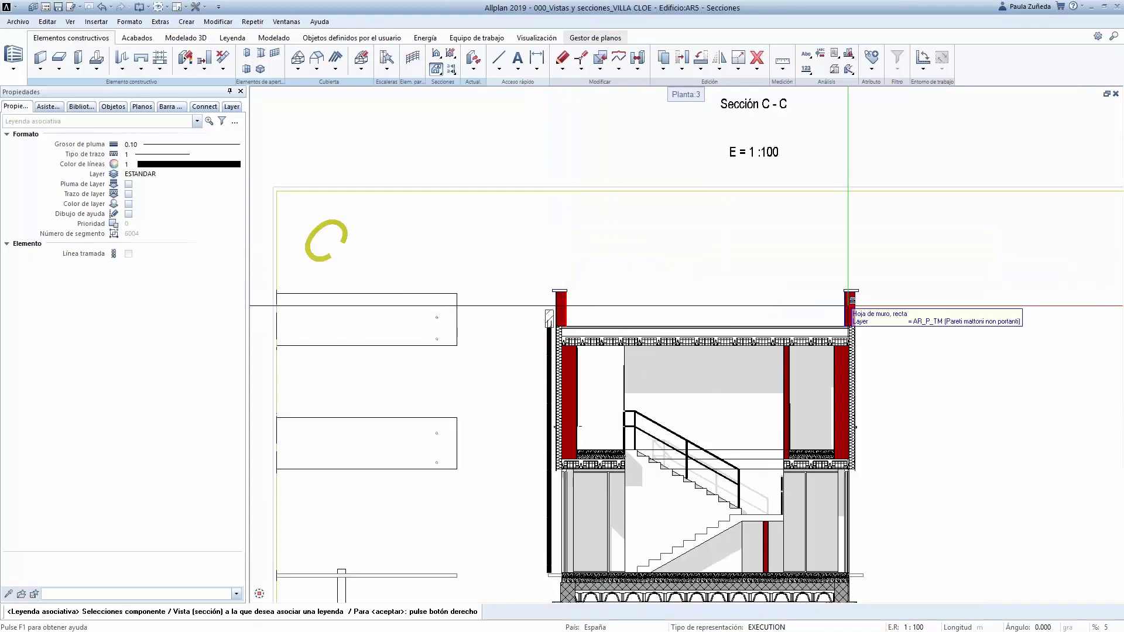
pyautogui.scroll(-2, 669, 446)
pyautogui.scroll(2, 669, 444)
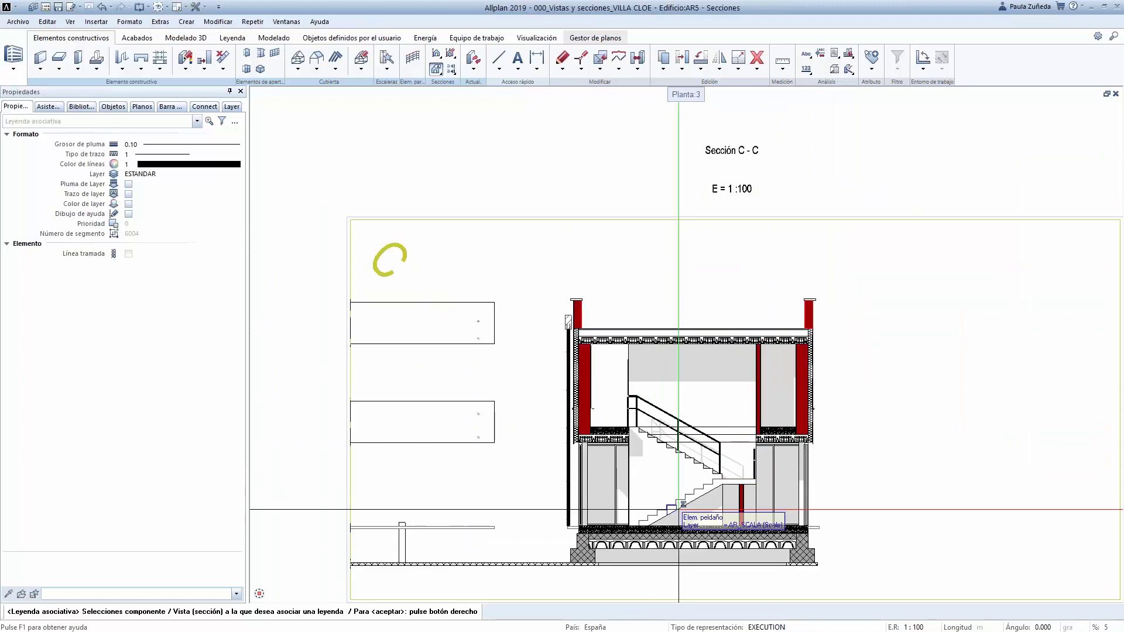
pyautogui.scroll(3, 682, 498)
pyautogui.scroll(-3, 684, 496)
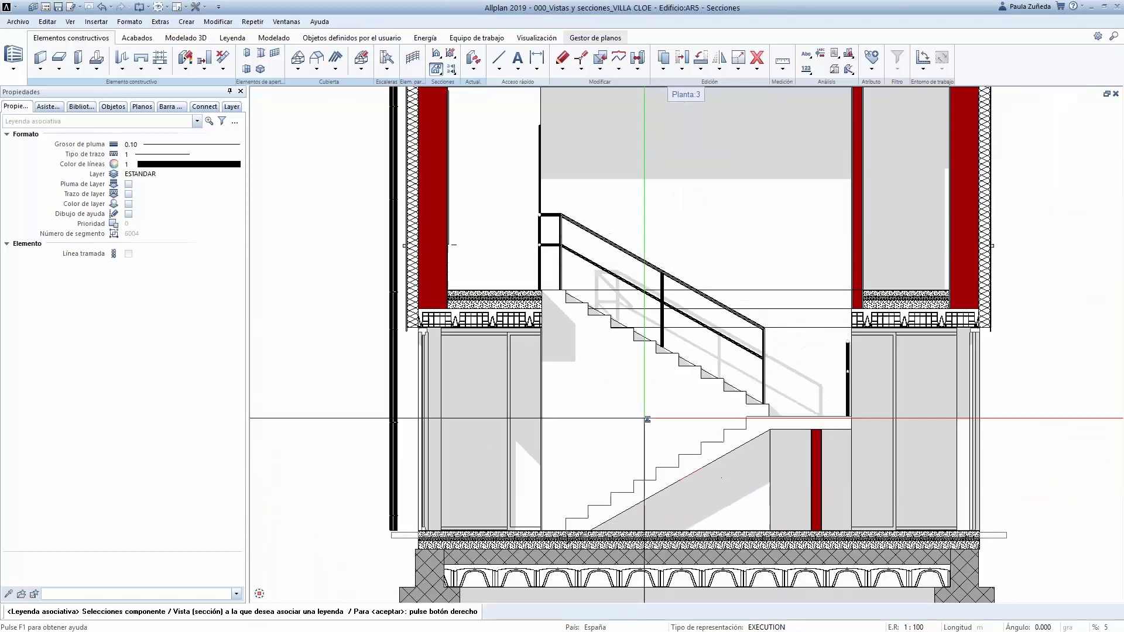
pyautogui.scroll(2, 597, 503)
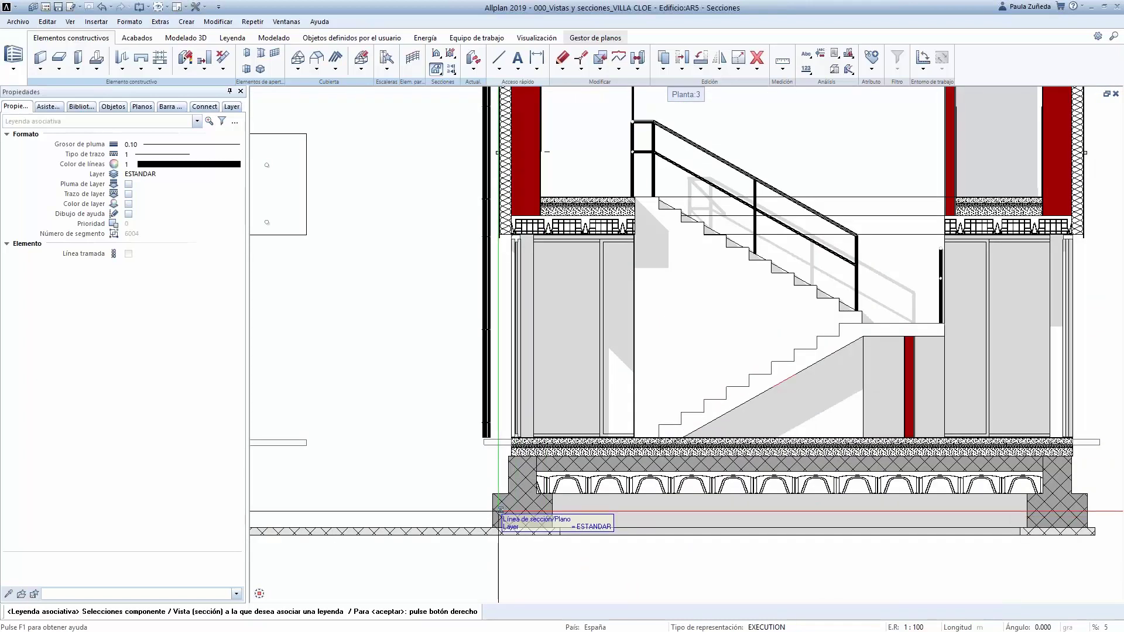
pyautogui.scroll(-5, 499, 494)
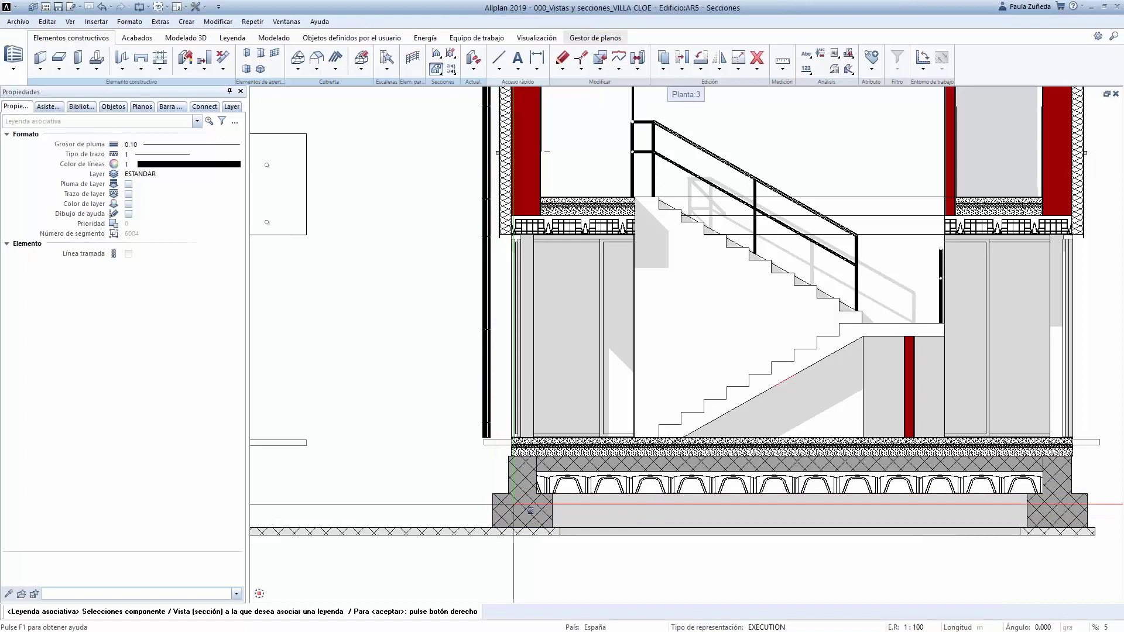
# Choose the plaster wall layer in Section C-C for the legend, with an upper-left insertion point and Manual mode
pyautogui.click(436, 347)
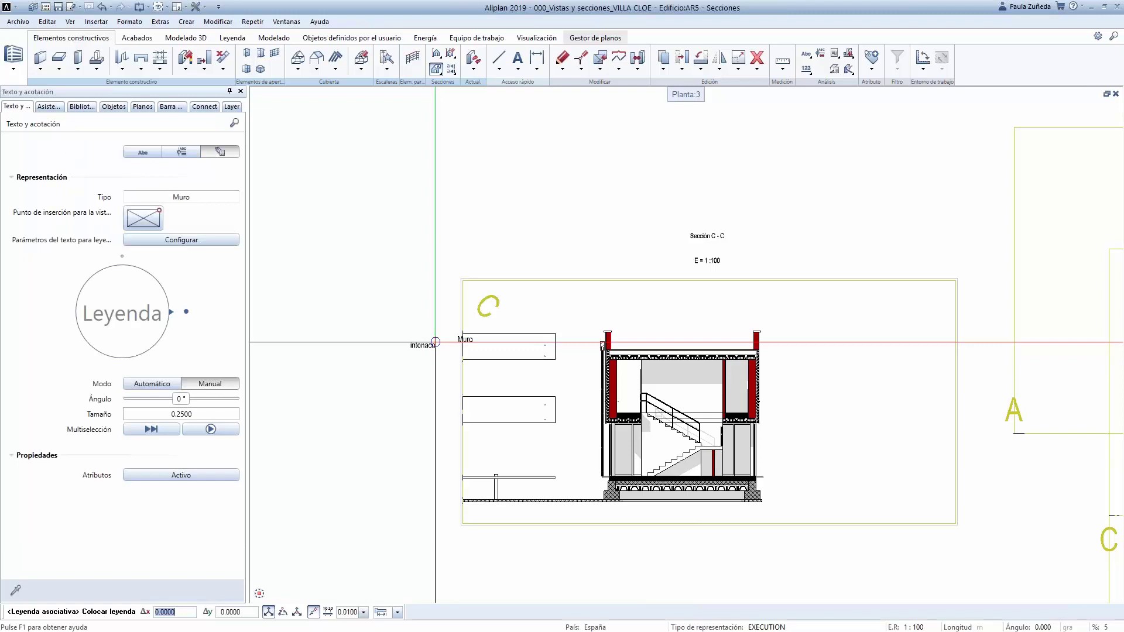
pyautogui.scroll(3, 597, 344)
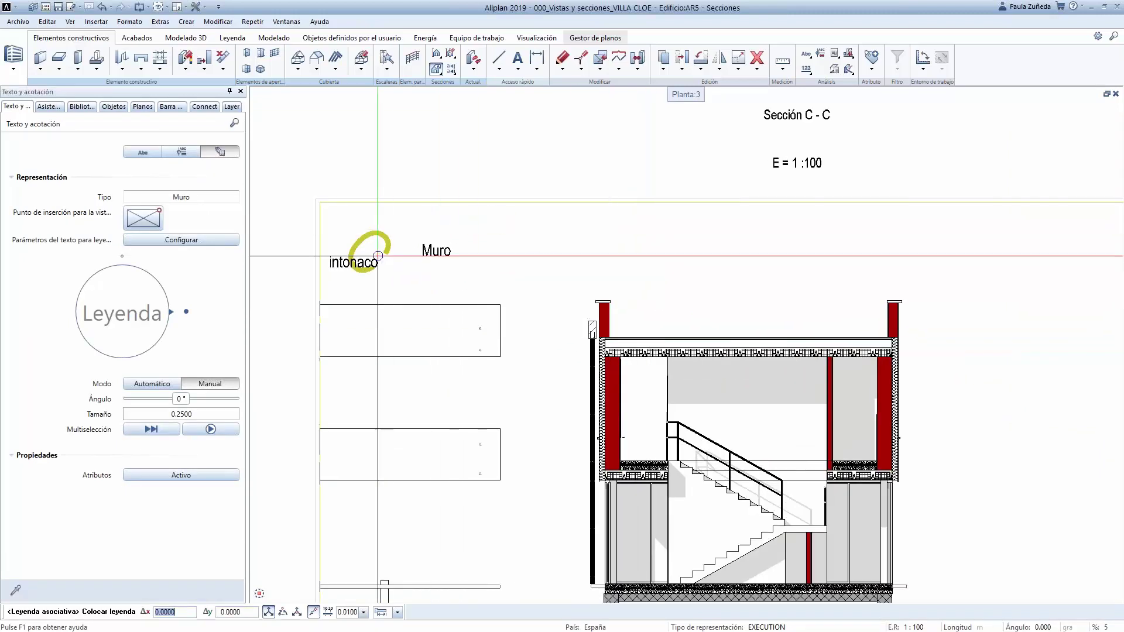
pyautogui.click(154, 386)
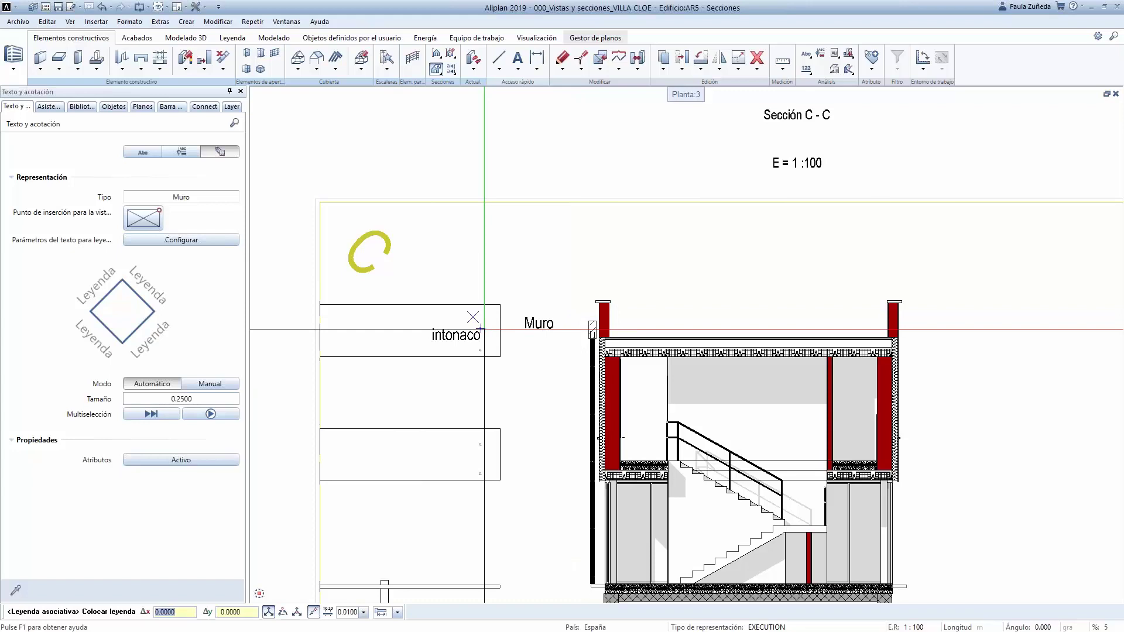
pyautogui.click(129, 211)
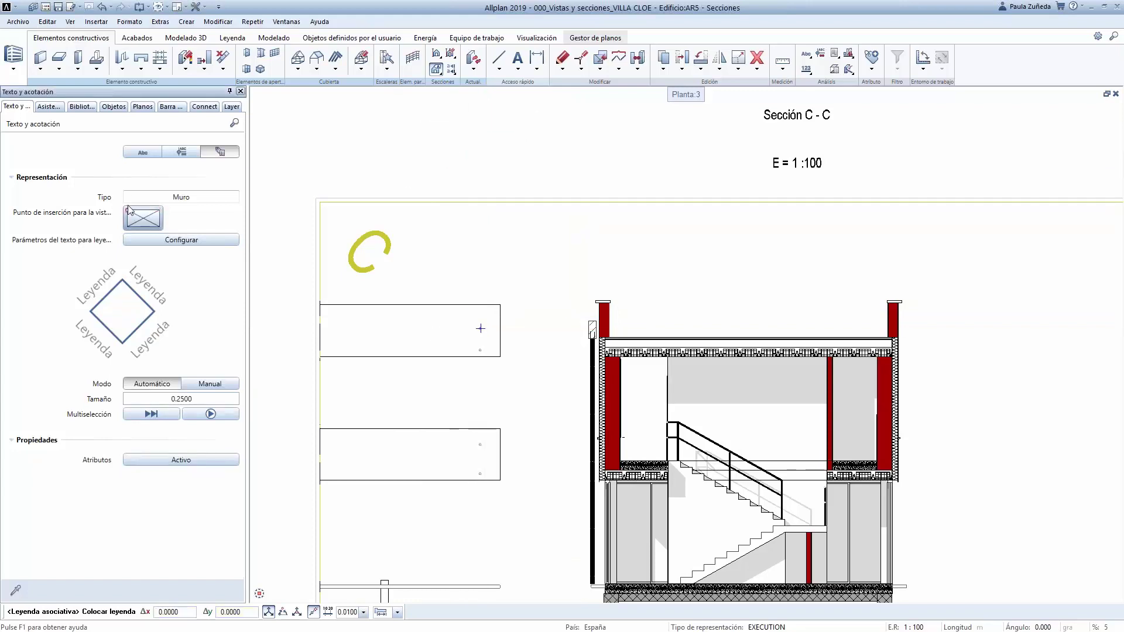
pyautogui.click(202, 385)
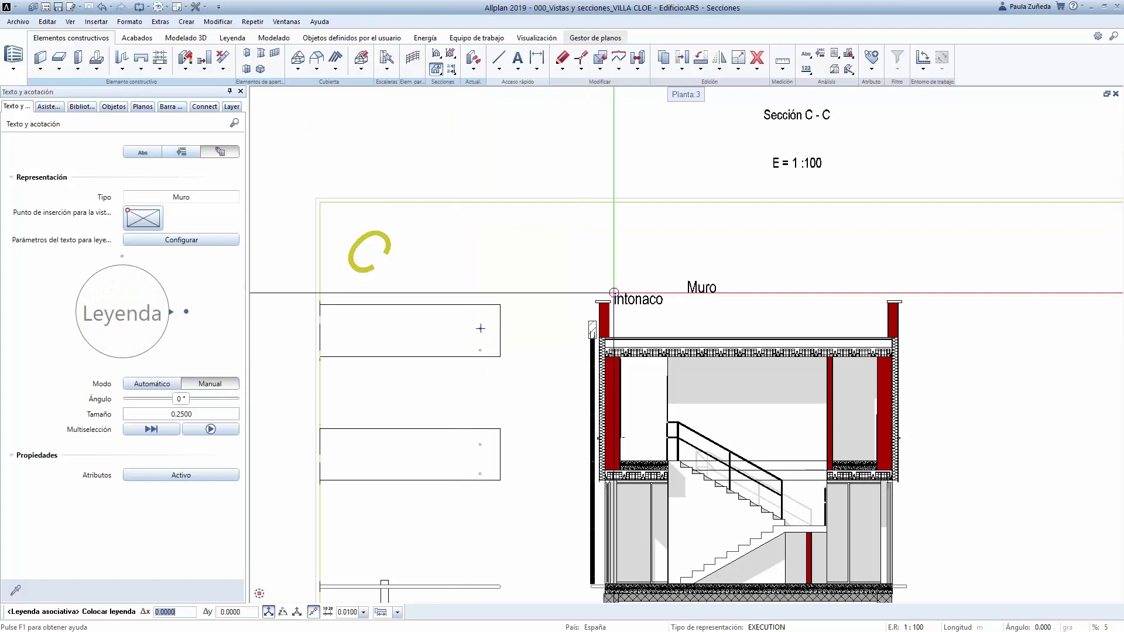
# Try the plain text legend type, enabling Texto1, Texto2 and Texto3 and toggling Todos los textos
pyautogui.click(134, 155)
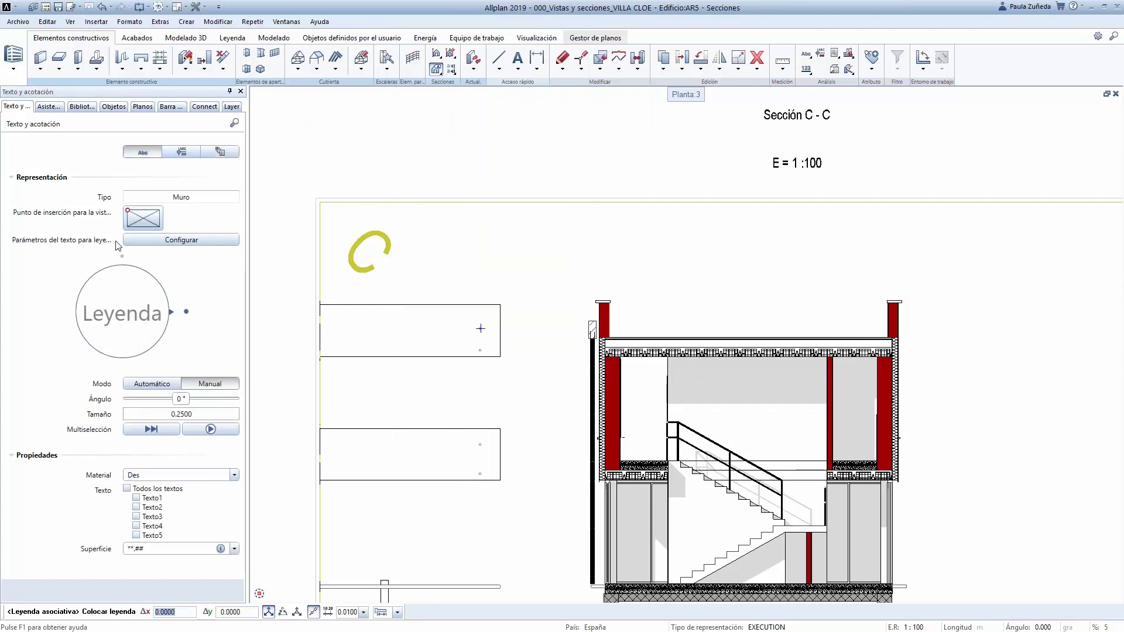
pyautogui.click(136, 498)
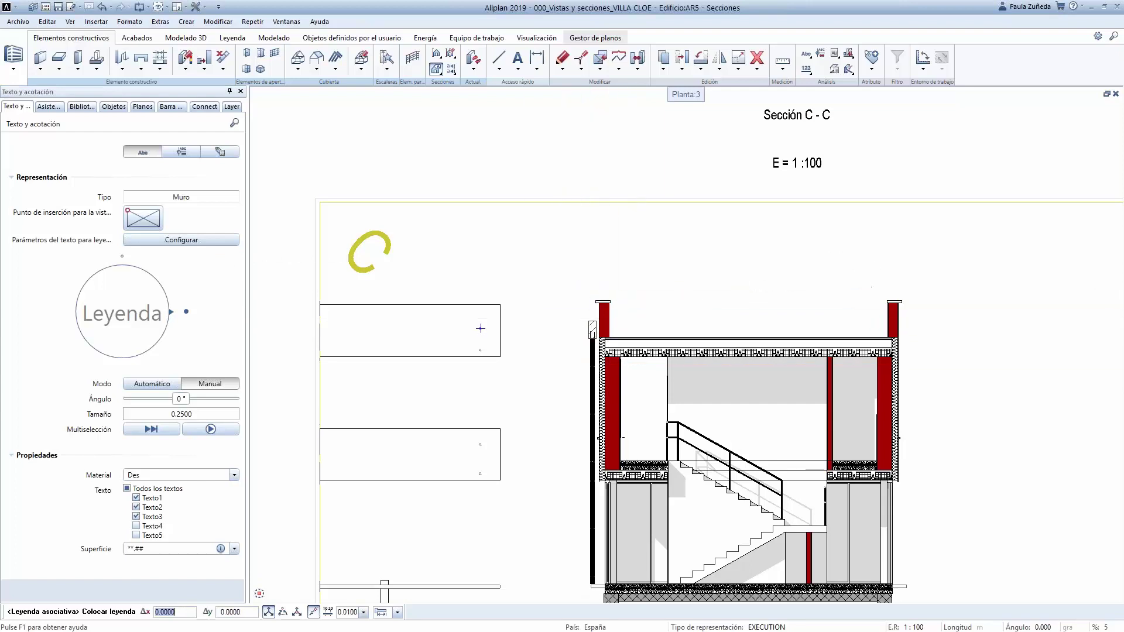
pyautogui.click(127, 488)
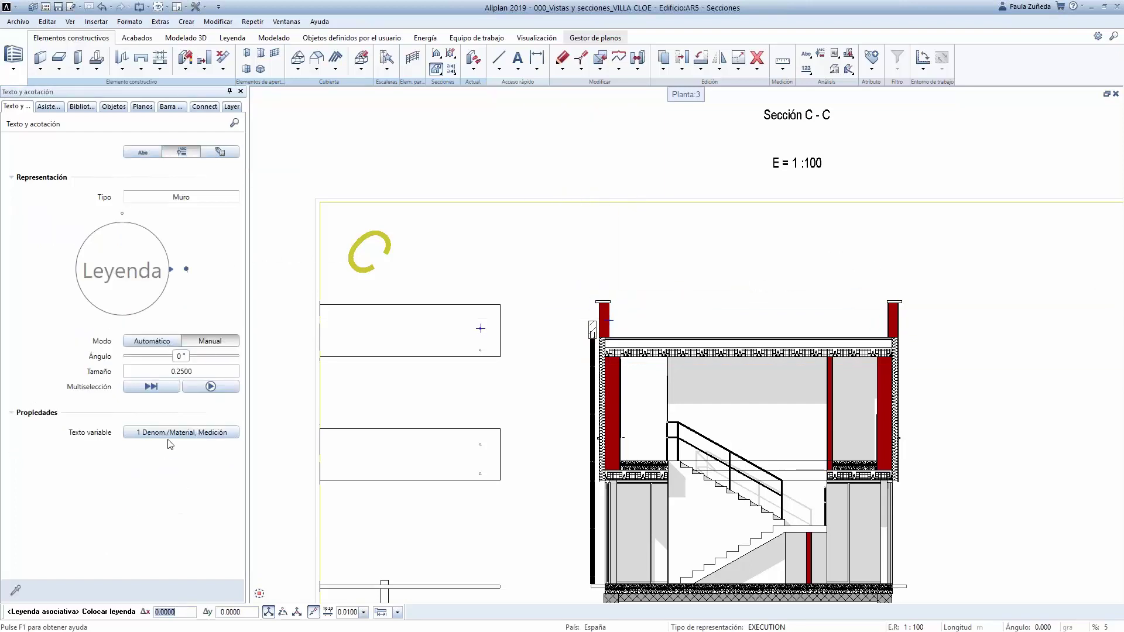
# Preview the variable texts in 4 Arq. general, from Cota elem. constr. CS to Rotulación de locales, and cancel the selection
pyautogui.click(170, 433)
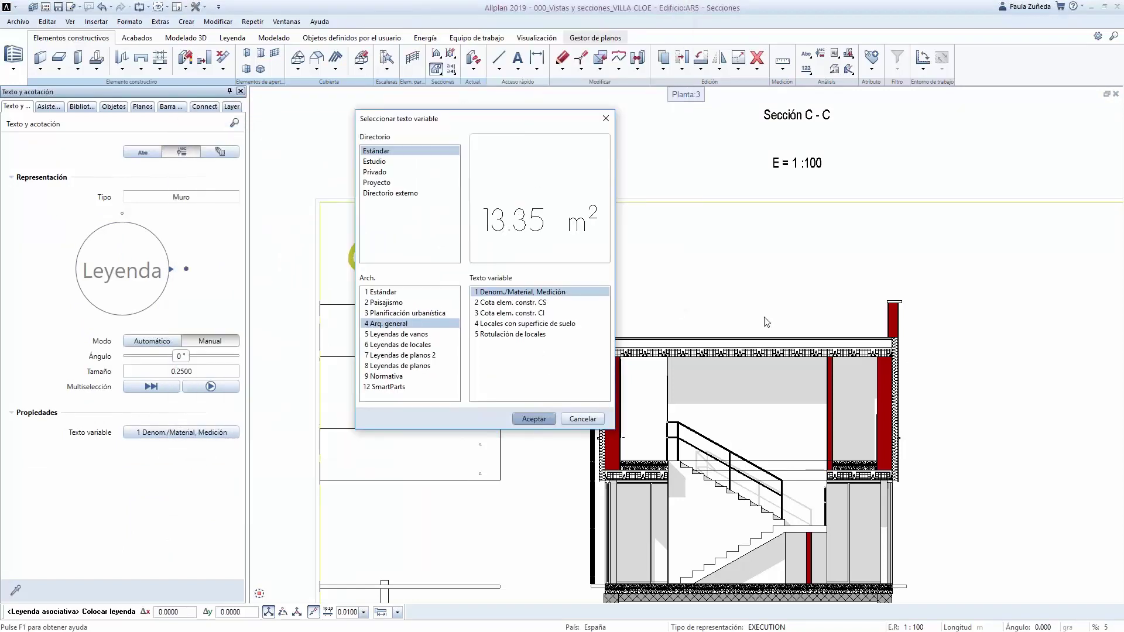
pyautogui.click(530, 304)
pyautogui.click(530, 314)
pyautogui.click(533, 323)
pyautogui.click(534, 335)
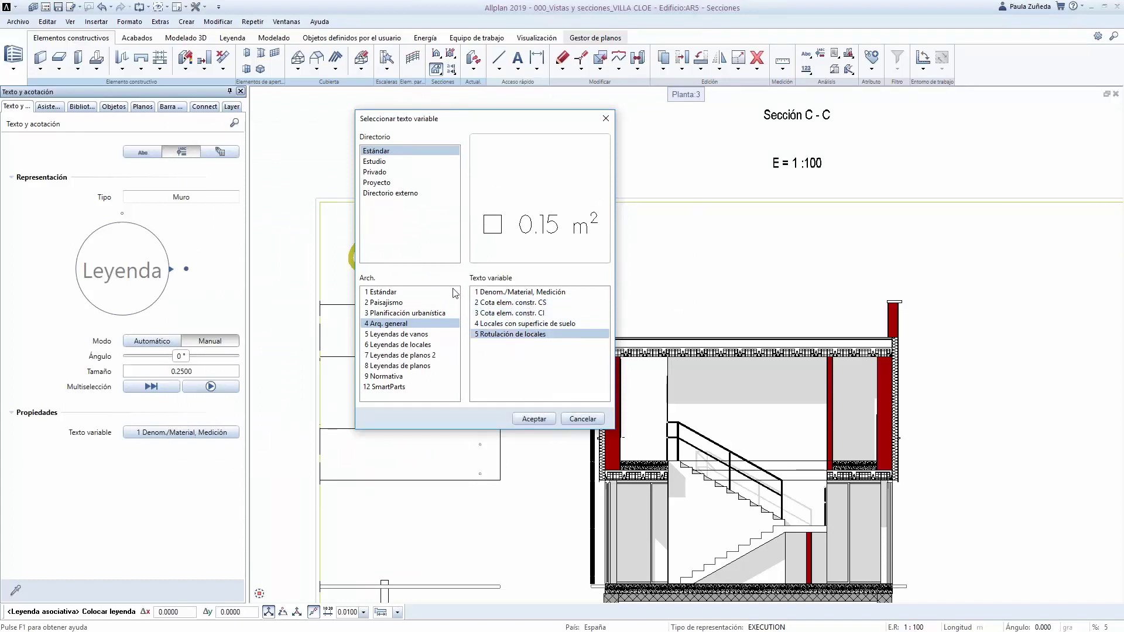
pyautogui.click(598, 420)
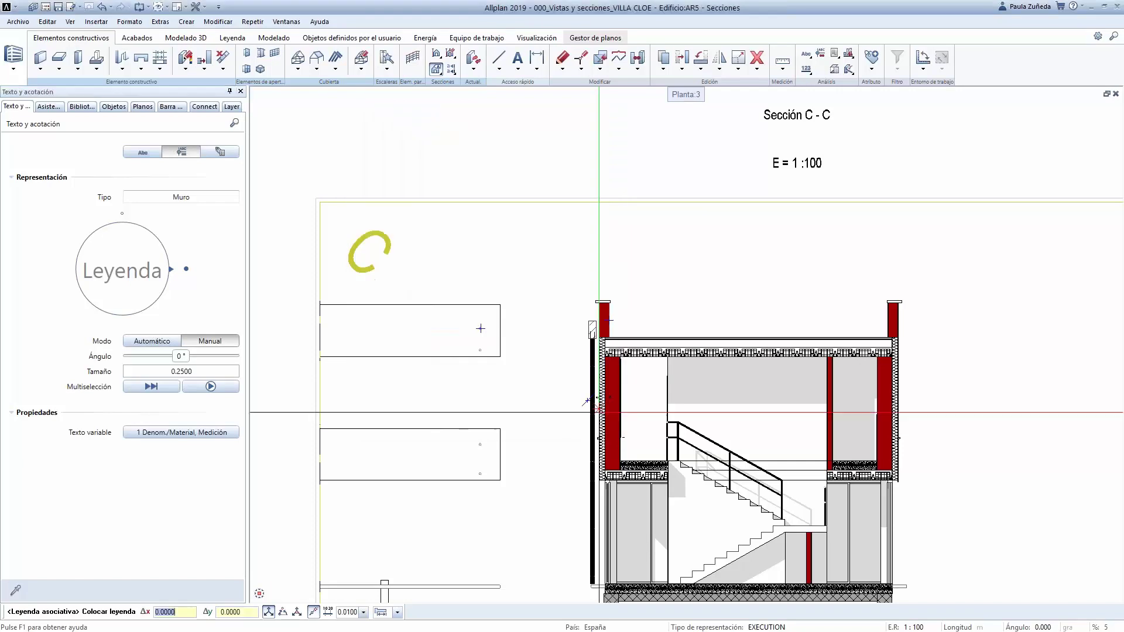
# Switch the wall legend to attribute display, enable the Categoría de ref. attribute and exclude the transmission class, classification, supporting-structure and compartment attributes
pyautogui.click(214, 154)
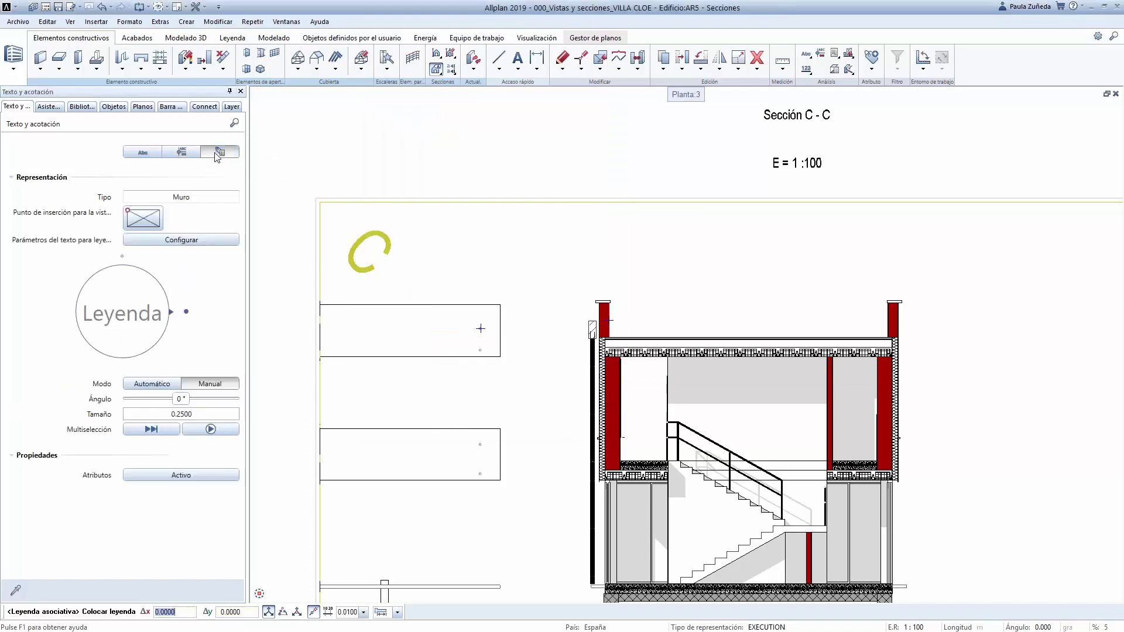
pyautogui.click(174, 476)
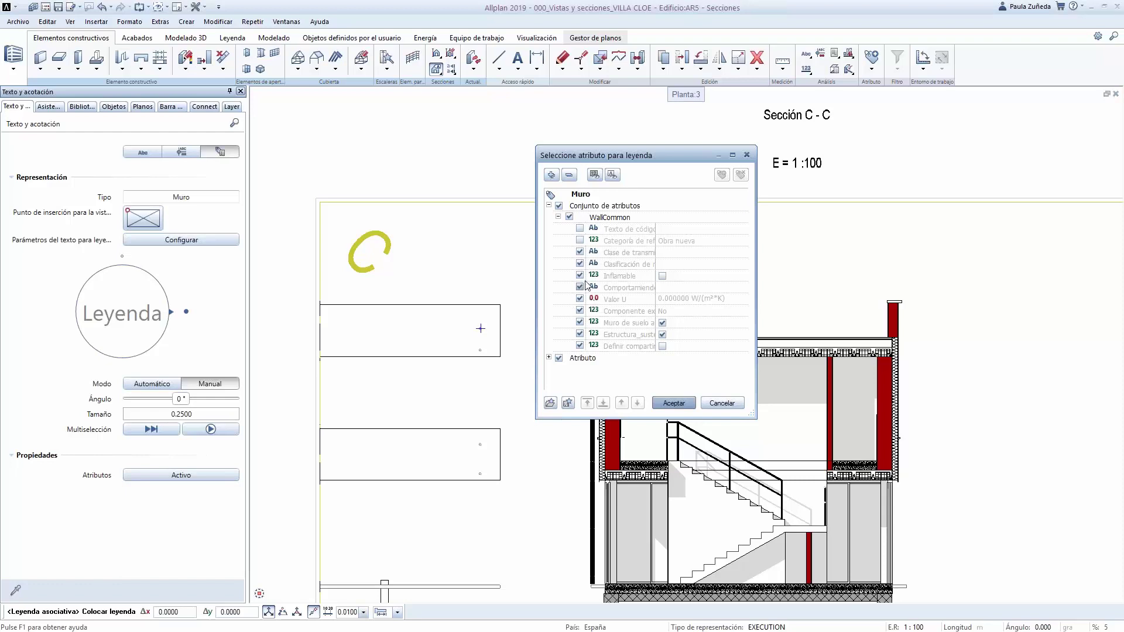
pyautogui.click(580, 241)
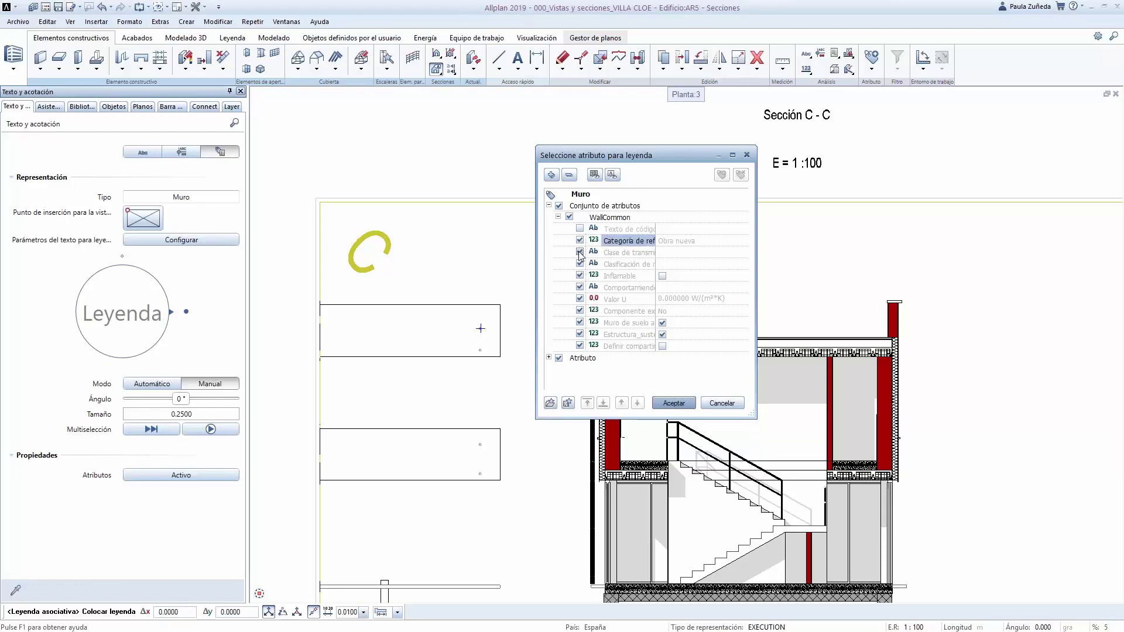
pyautogui.click(580, 253)
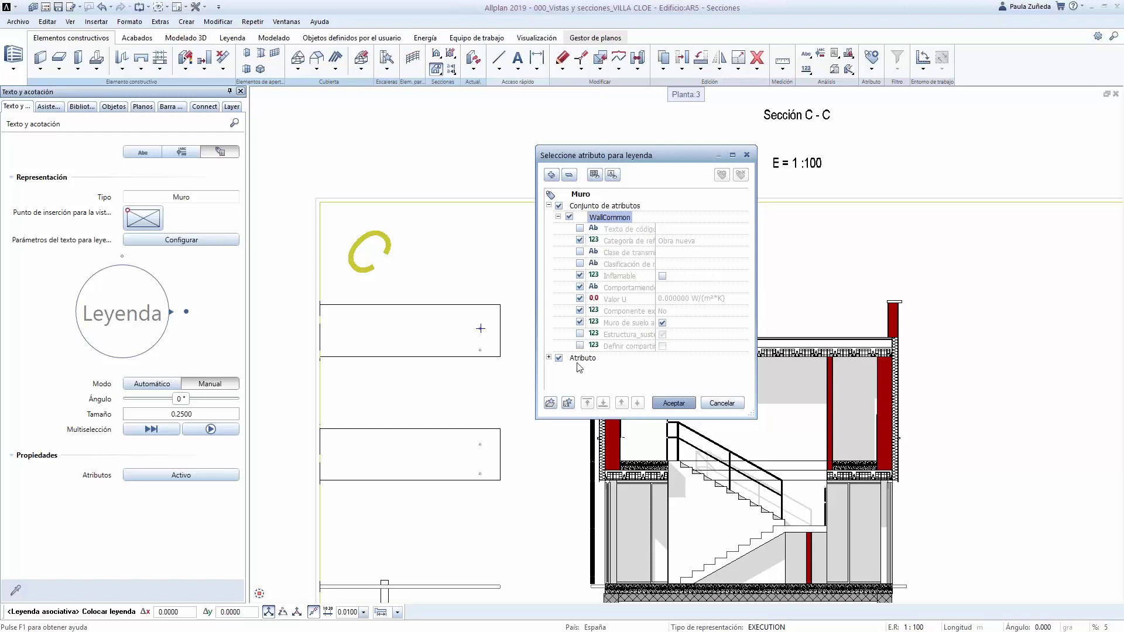
pyautogui.click(550, 357)
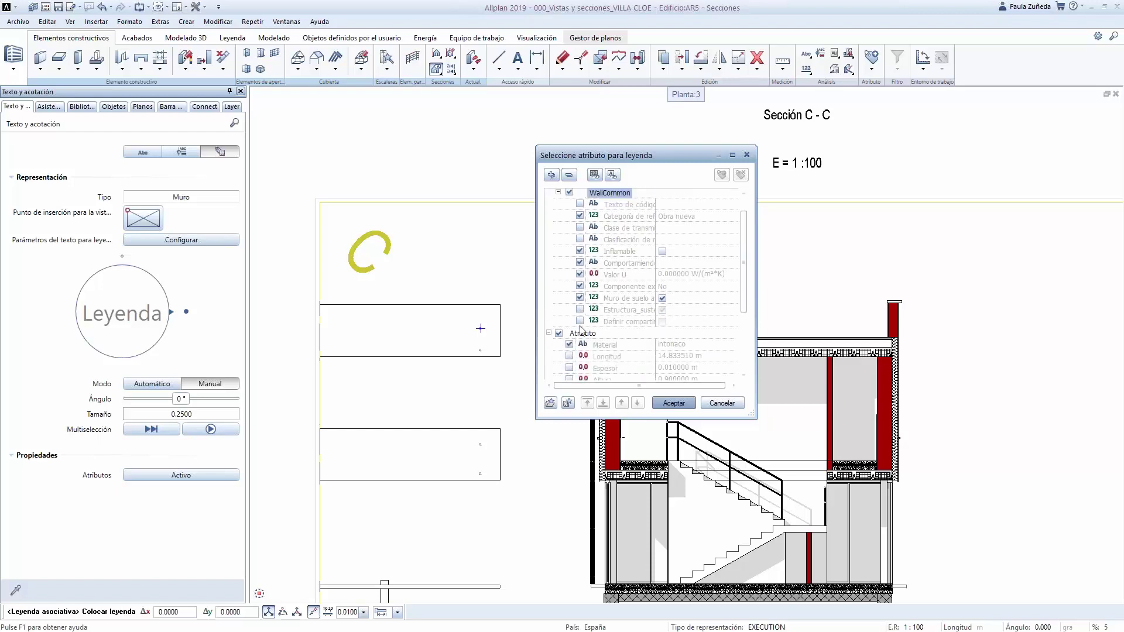
pyautogui.scroll(-4, 588, 289)
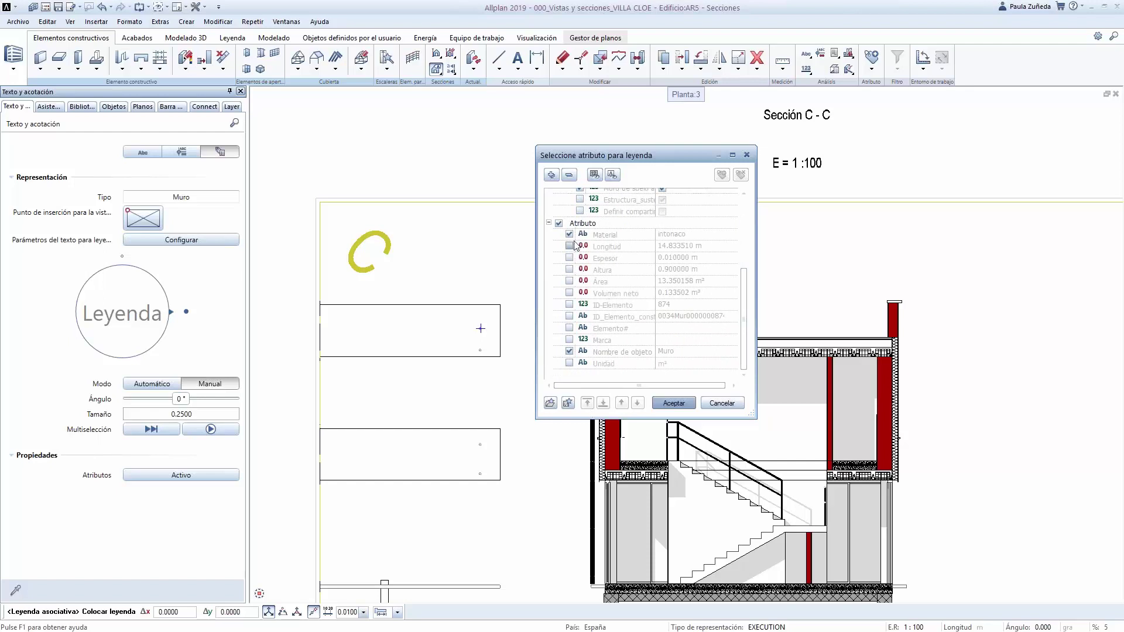
pyautogui.click(679, 408)
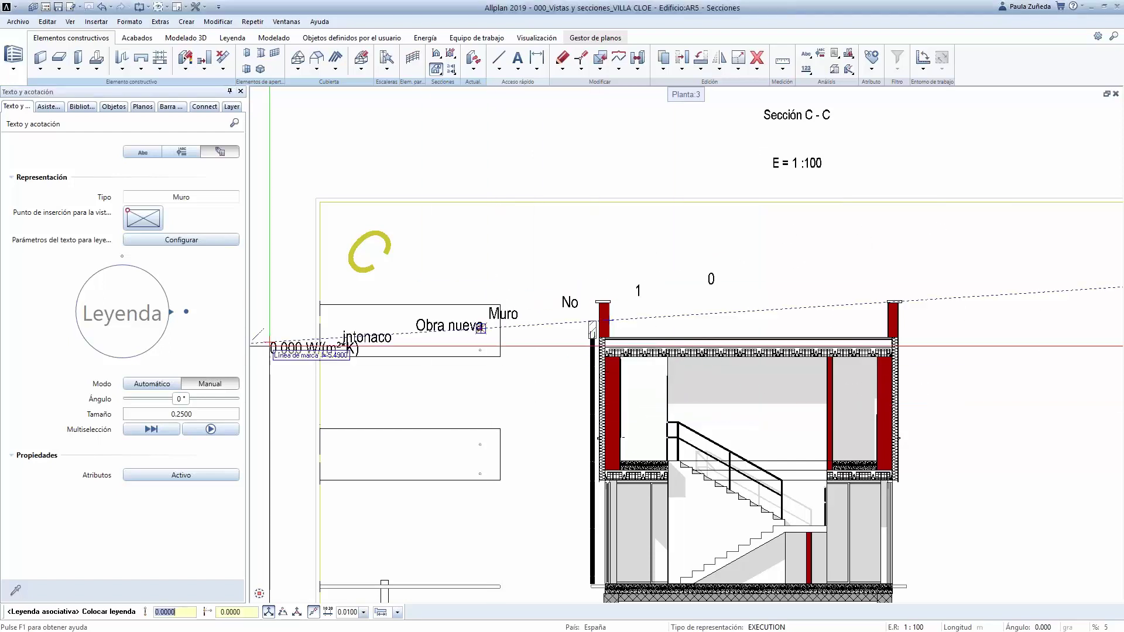
# Exclude the remaining WallCommon attributes from the legend and place it beside the left parapet of Section C-C
pyautogui.click(222, 477)
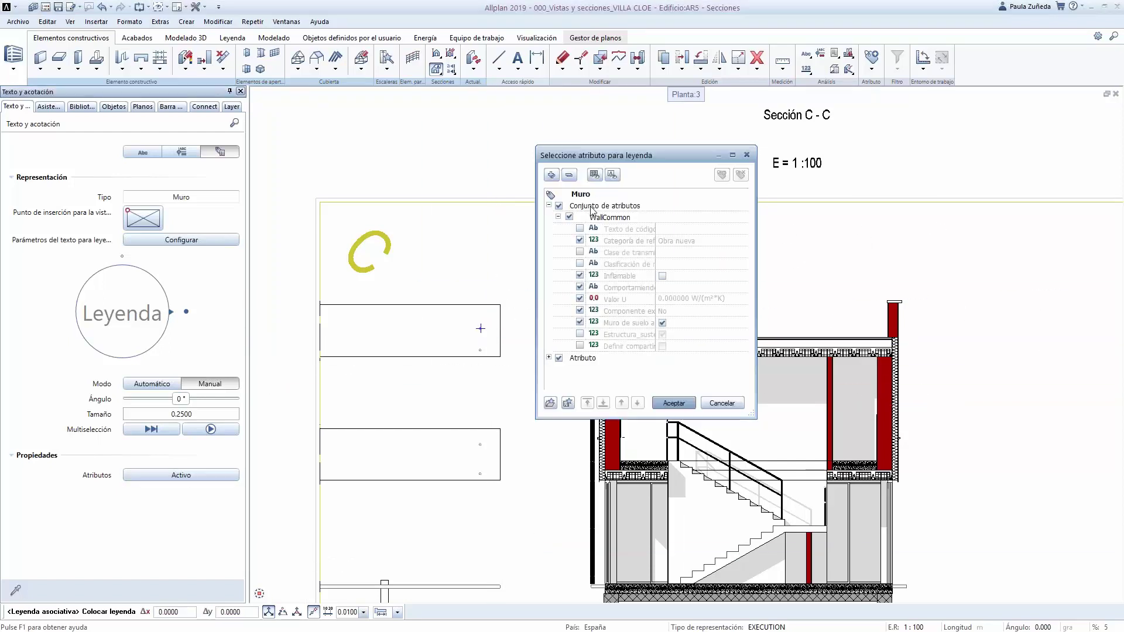
pyautogui.click(580, 275)
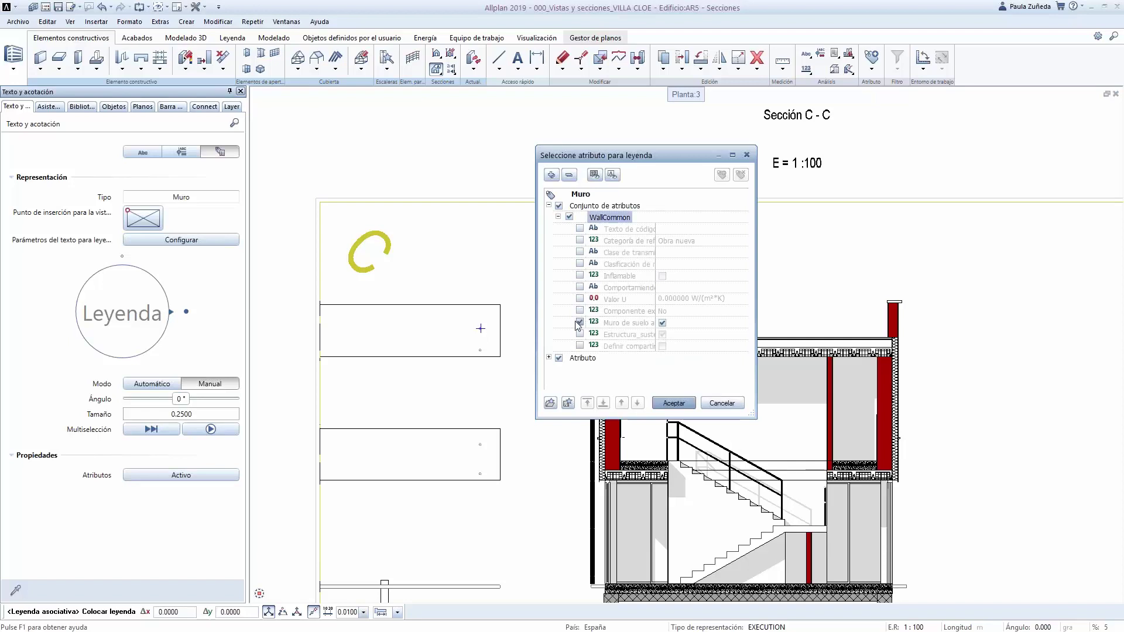
pyautogui.click(658, 400)
pyautogui.scroll(-2, 591, 331)
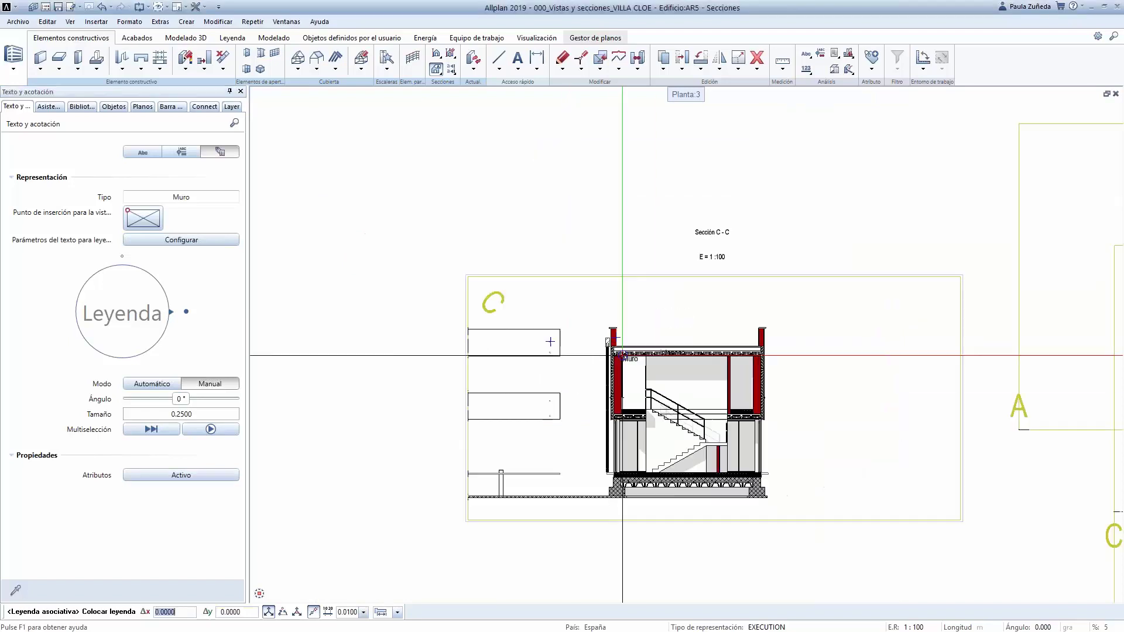
pyautogui.scroll(4, 588, 332)
pyautogui.scroll(1, 585, 333)
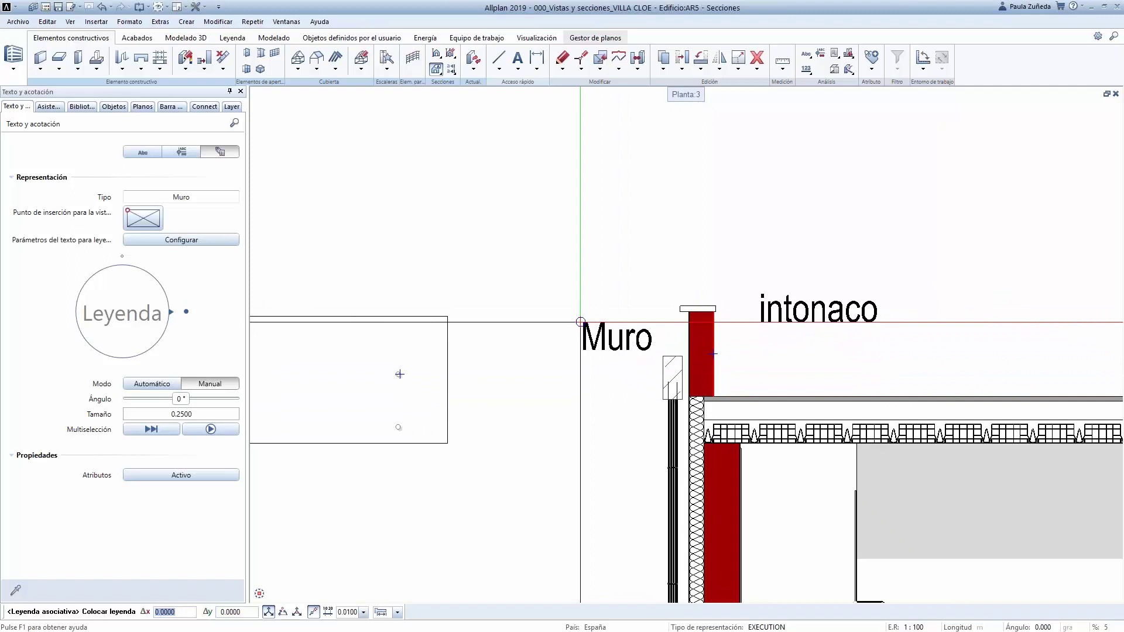
pyautogui.click(580, 322)
# Place an attribute legend for the Laterizio wall beside the right parapet of Section C-C
pyautogui.scroll(-5, 580, 321)
pyautogui.scroll(5, 662, 363)
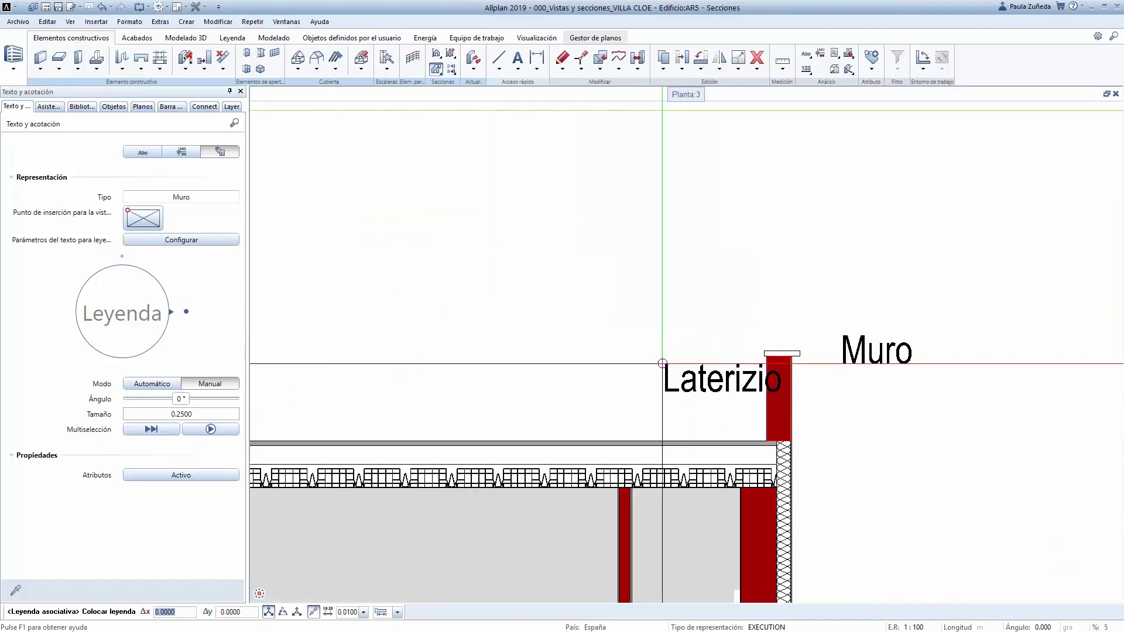
pyautogui.click(634, 363)
# Place a stair legend with the number of steps and the Contrahuella/Huella classification in cm beside the lower stair flight
pyautogui.scroll(-5, 634, 363)
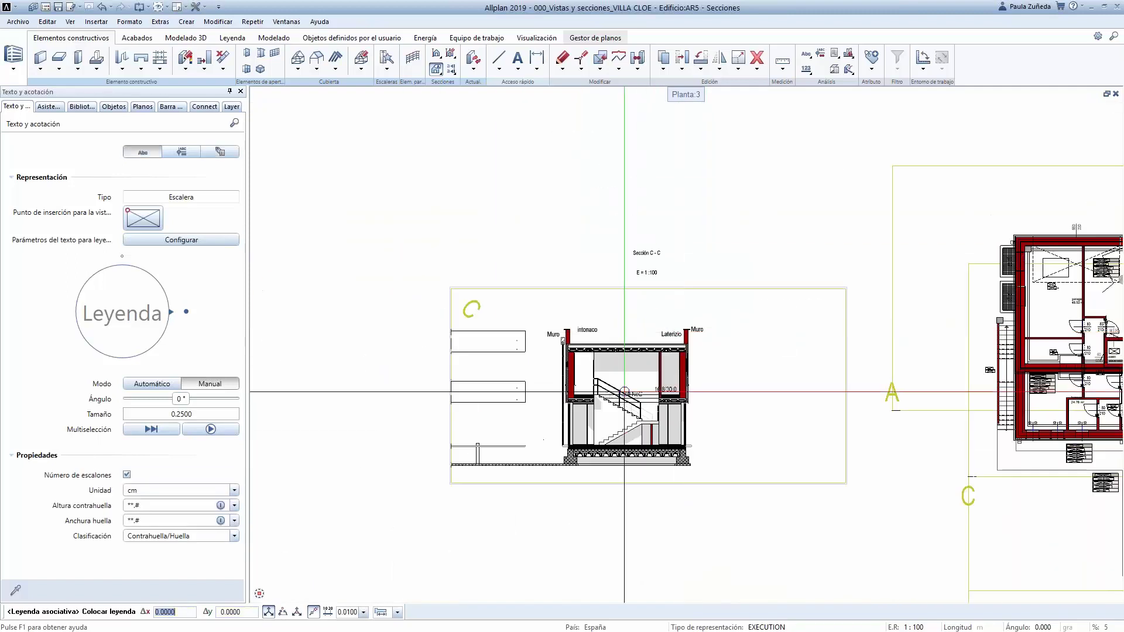
pyautogui.scroll(6, 624, 391)
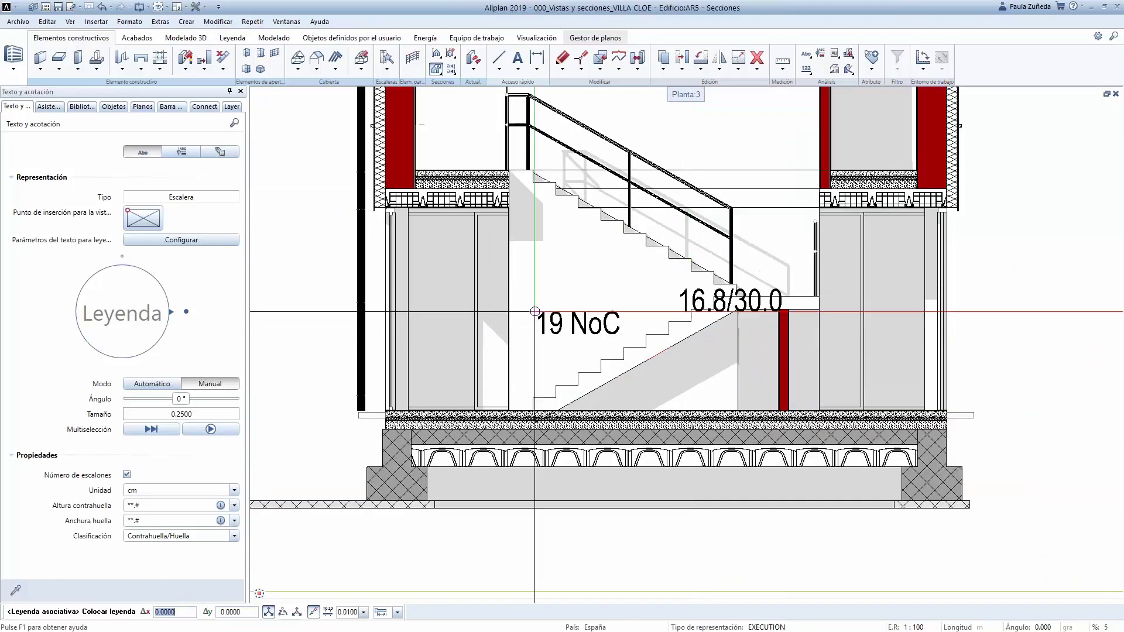
pyautogui.scroll(3, 521, 343)
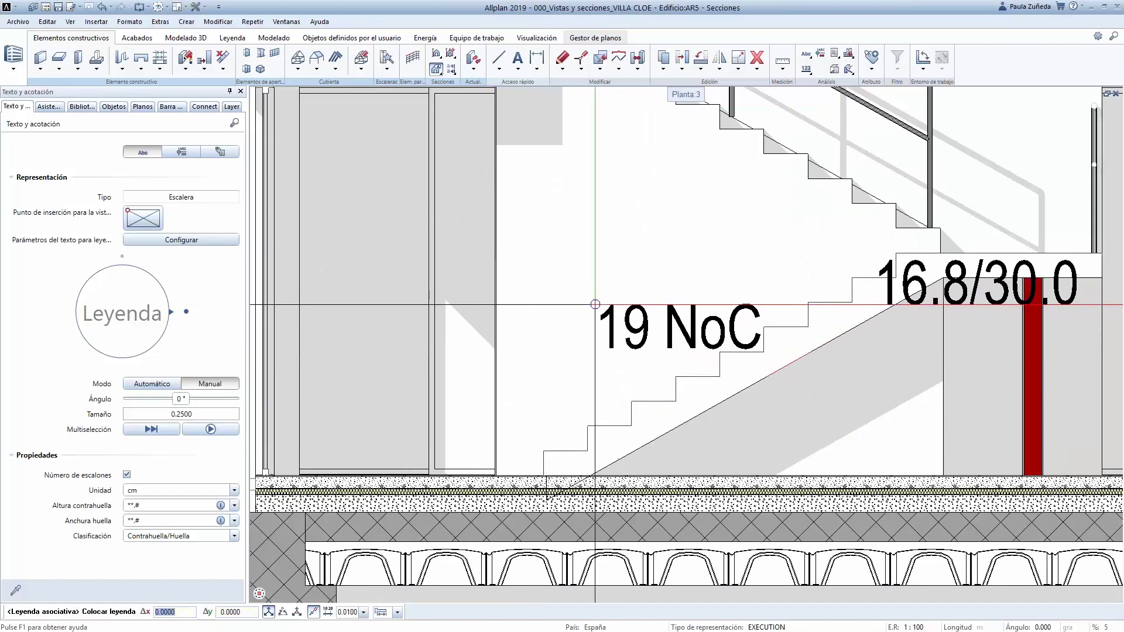
pyautogui.click(595, 304)
# Place an attribute legend for the Cimentación corrida foundation just below the base of Section C-C
pyautogui.scroll(-5, 595, 314)
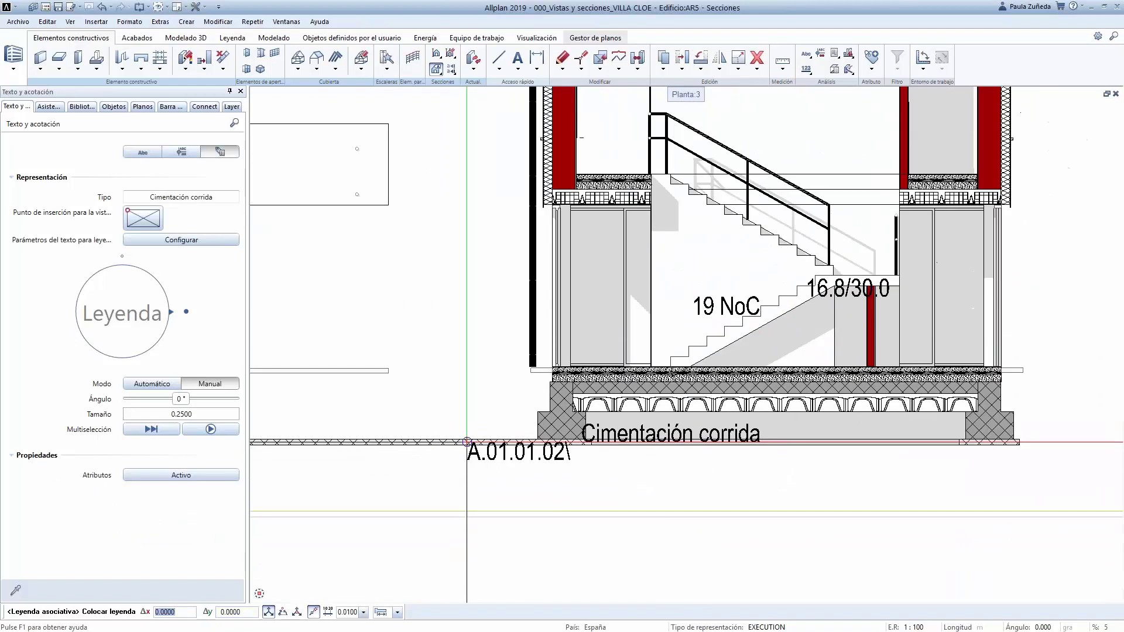
pyautogui.scroll(3, 467, 442)
pyautogui.scroll(-3, 503, 445)
pyautogui.scroll(2, 509, 453)
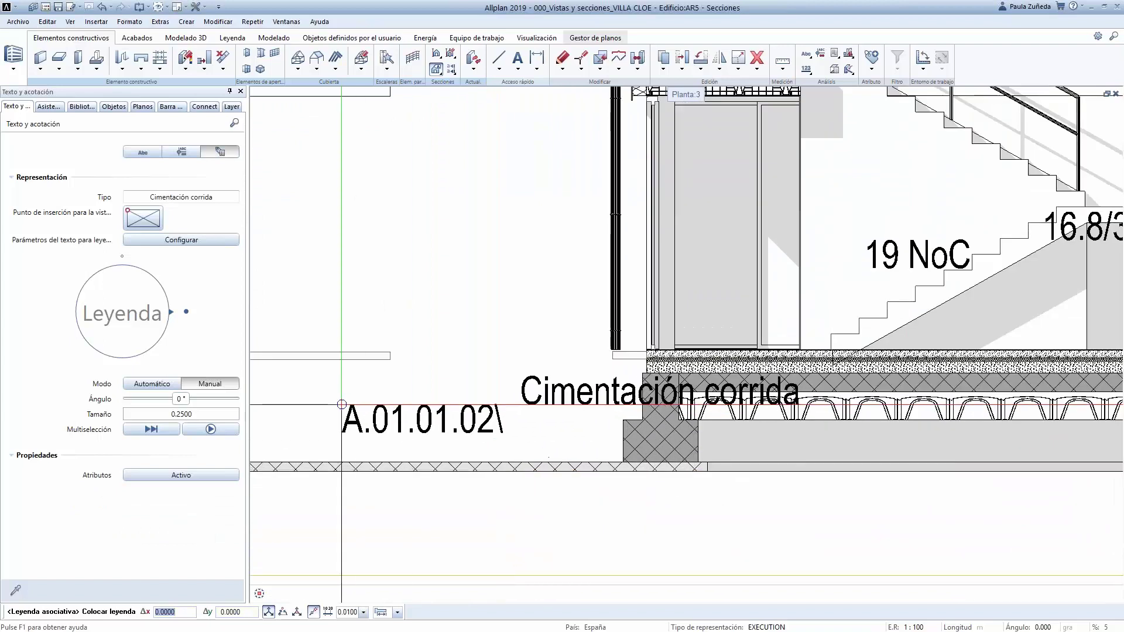
pyautogui.click(585, 507)
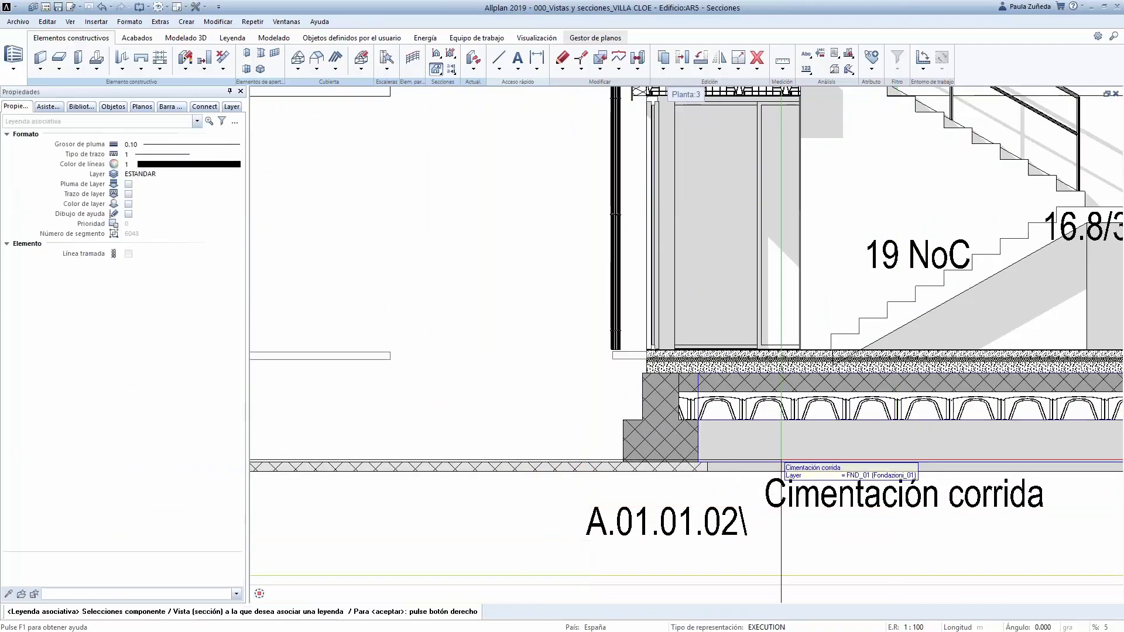
# Examine the wall, stair and foundation legends placed around Section C-C
pyautogui.scroll(-2, 775, 503)
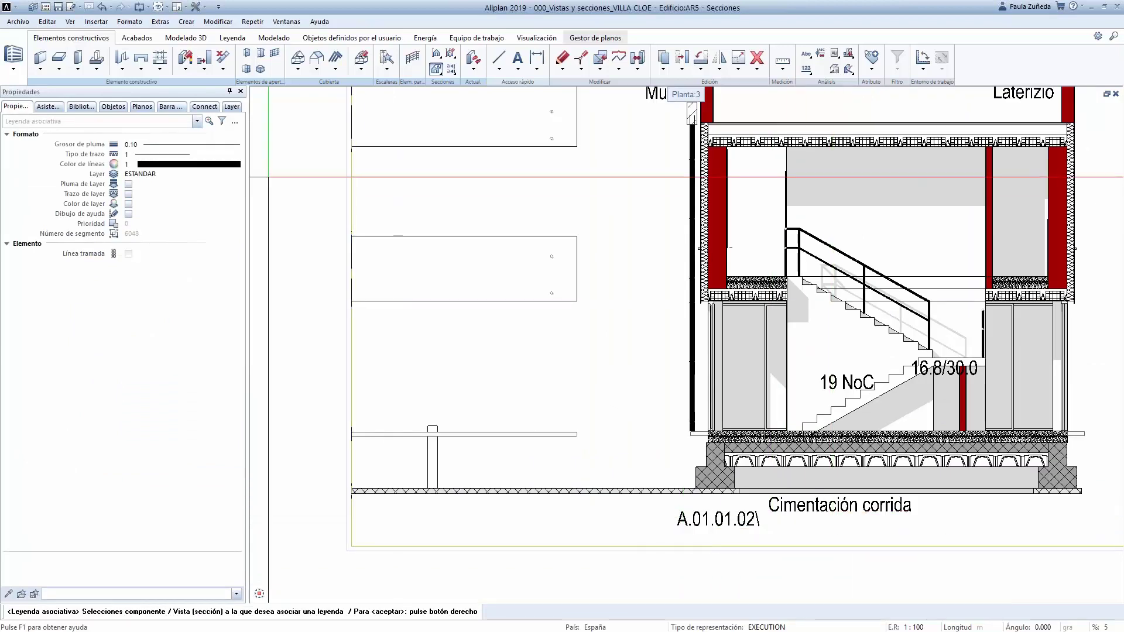
pyautogui.scroll(2, 777, 525)
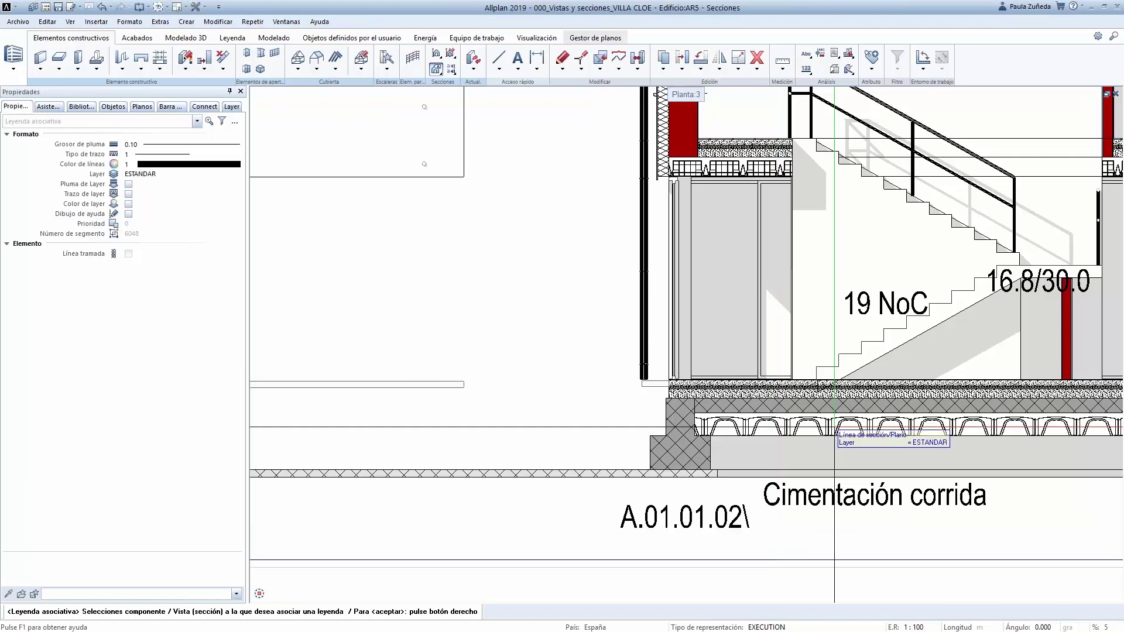
pyautogui.scroll(-2, 827, 517)
pyautogui.scroll(1, 849, 515)
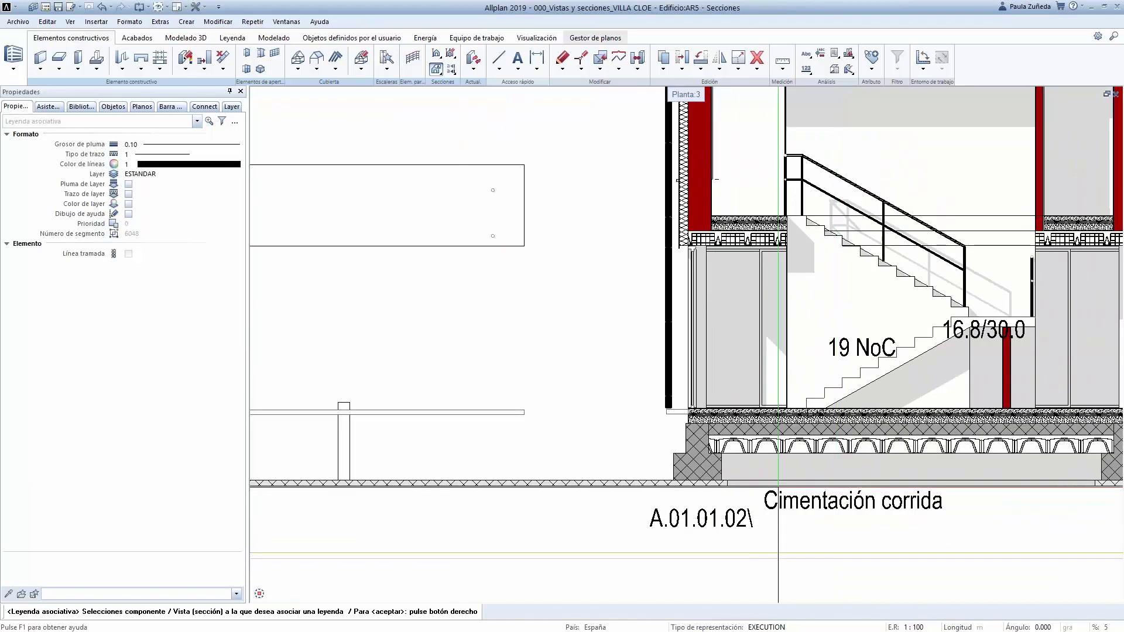
pyautogui.scroll(-2, 567, 475)
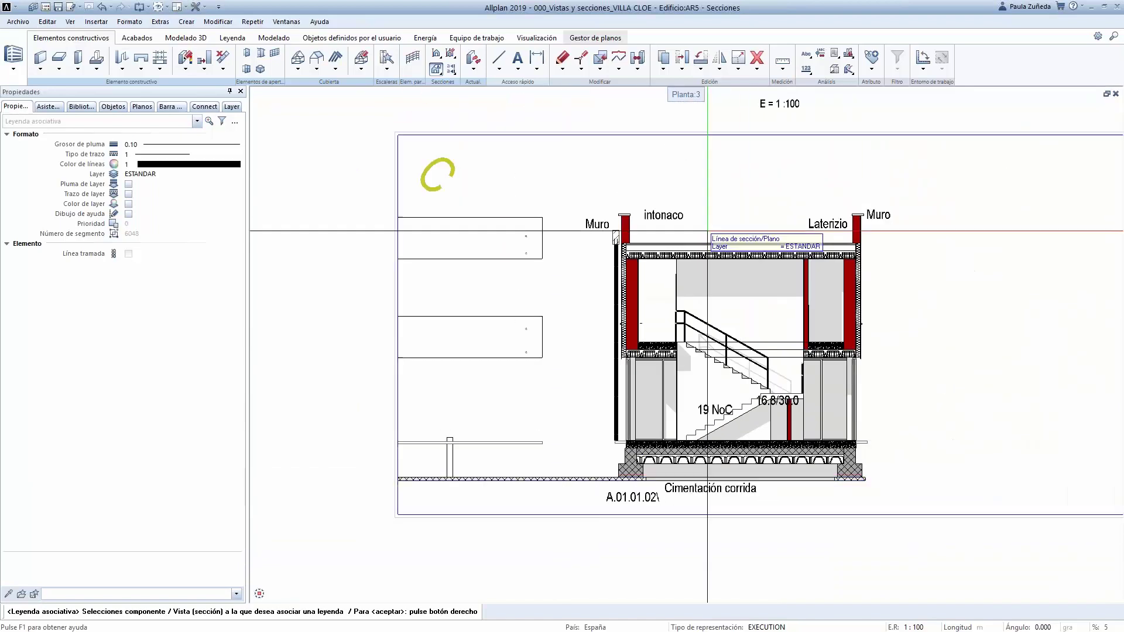
pyautogui.scroll(-2, 594, 476)
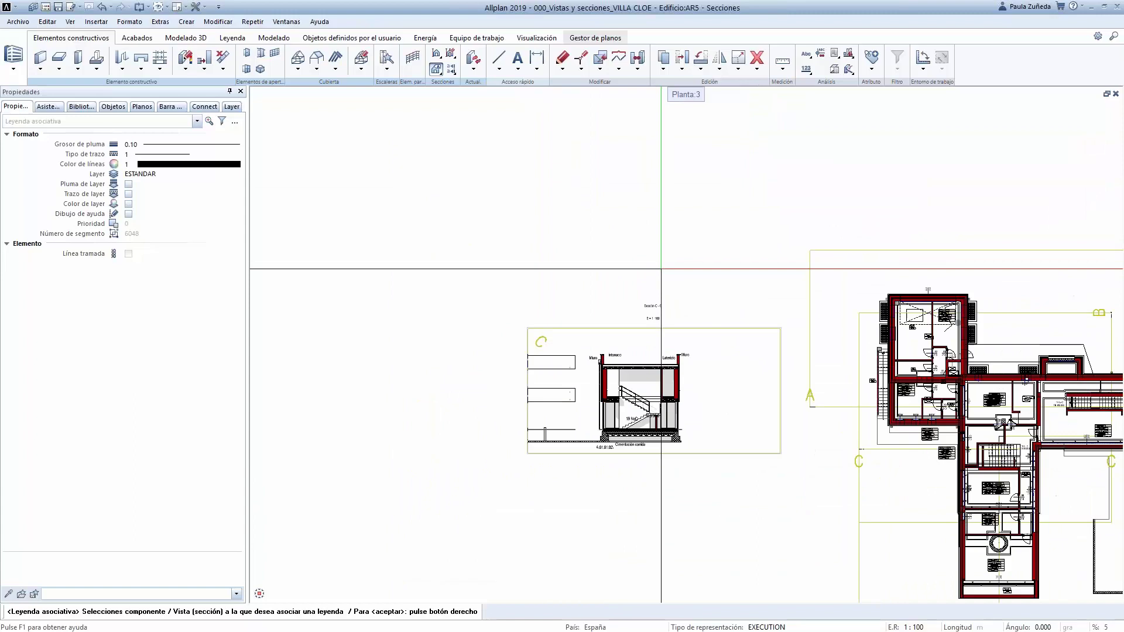
pyautogui.scroll(1, 641, 357)
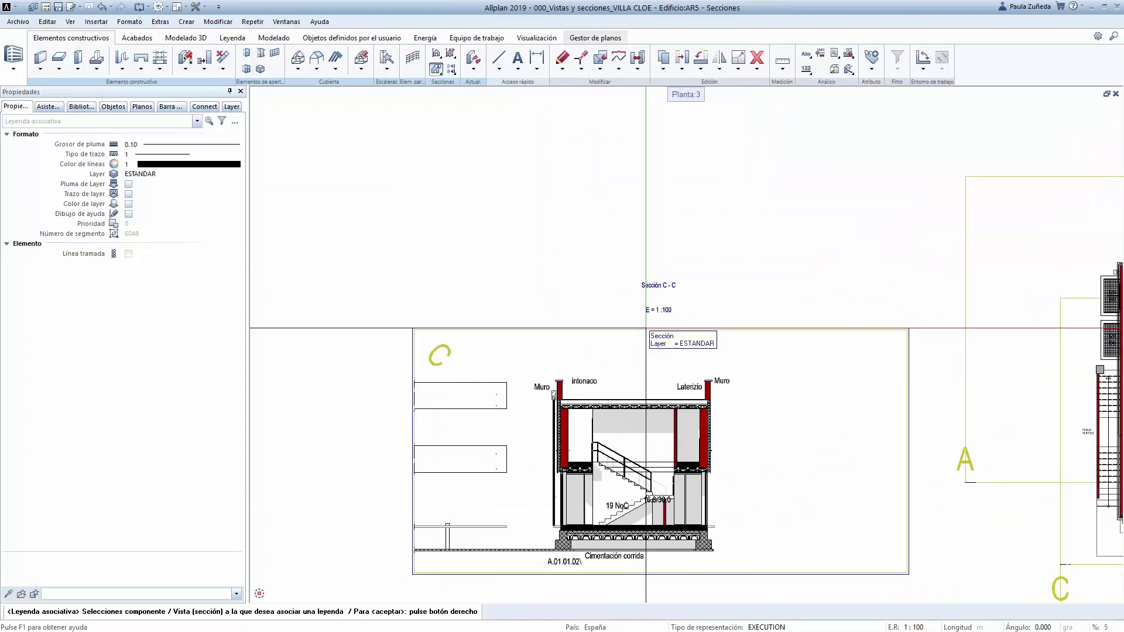
# Start a Leyenda de vista for Section C-C and enter Escalera1 as its text
pyautogui.click(449, 71)
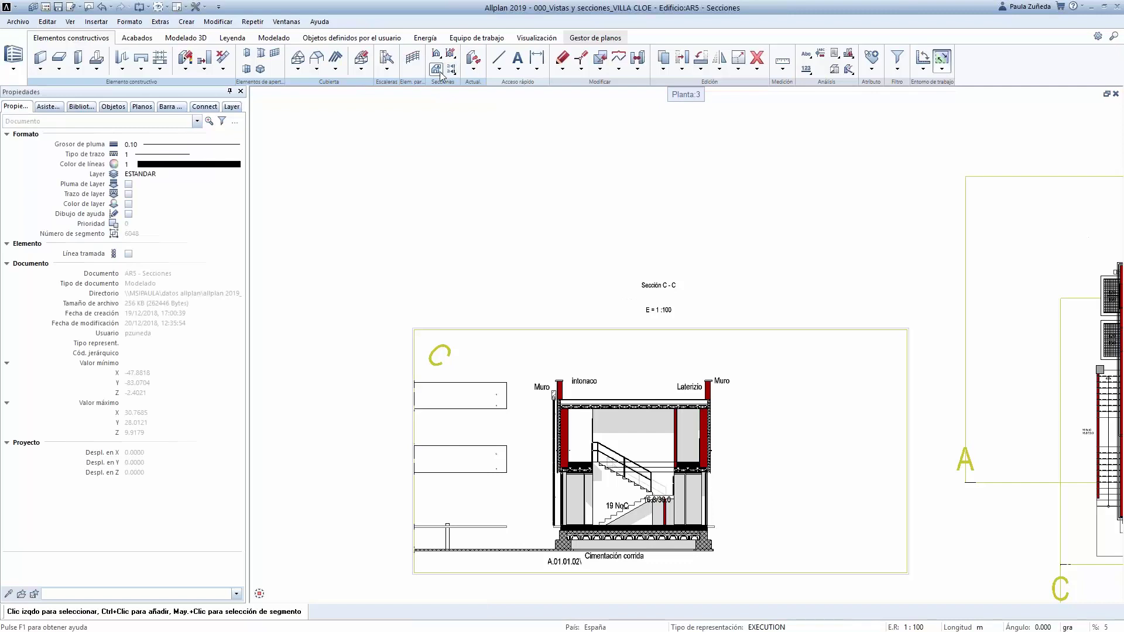
pyautogui.click(440, 73)
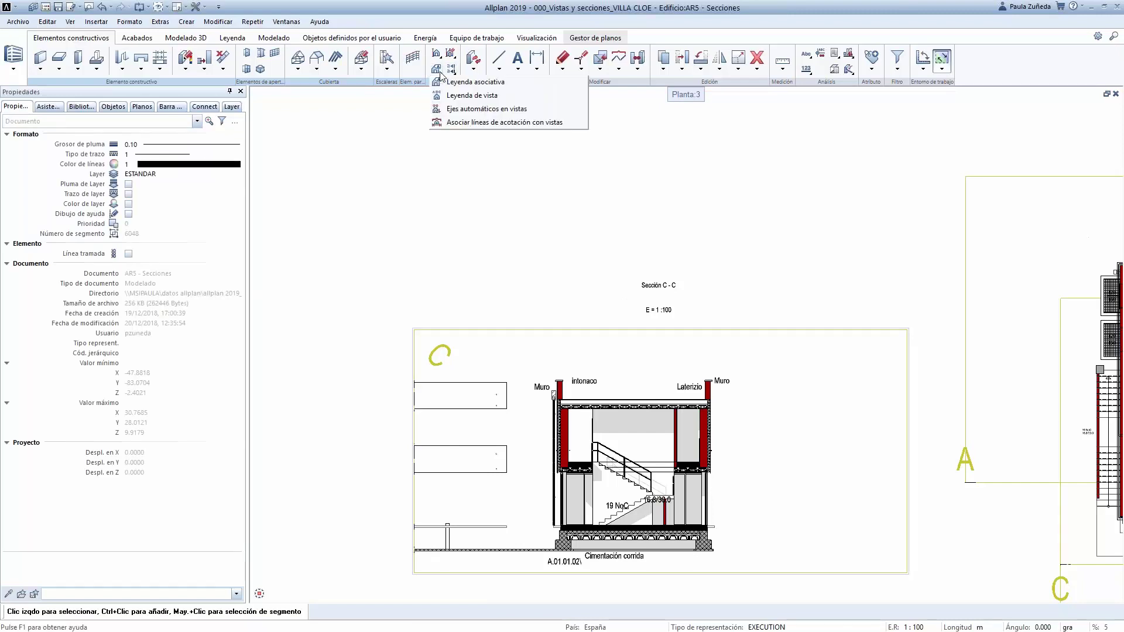
pyautogui.click(473, 95)
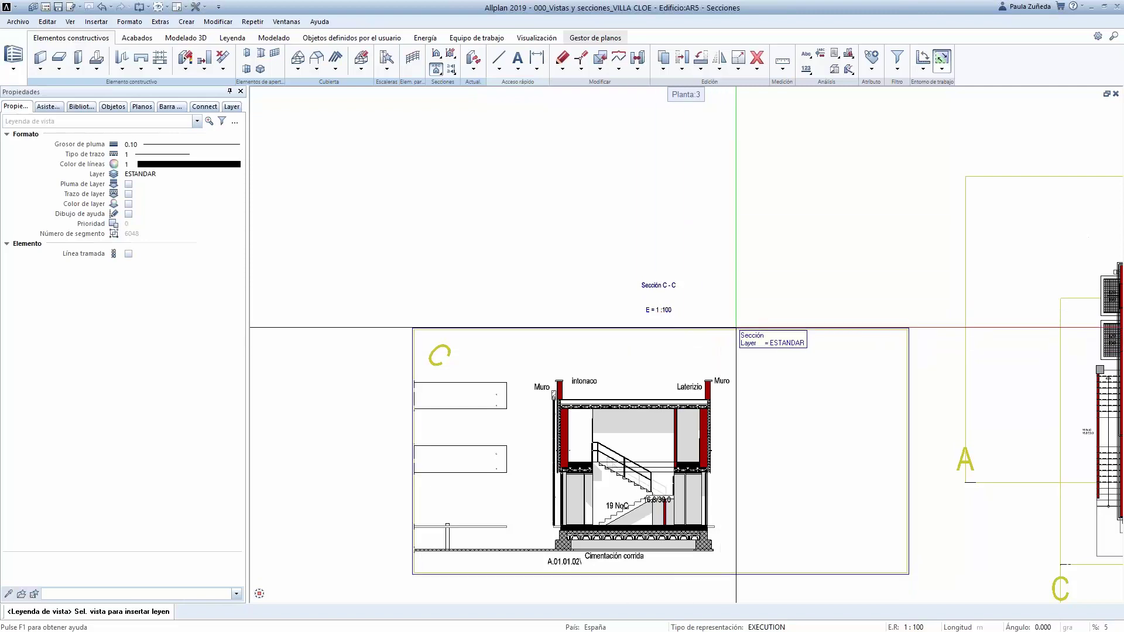
pyautogui.click(736, 326)
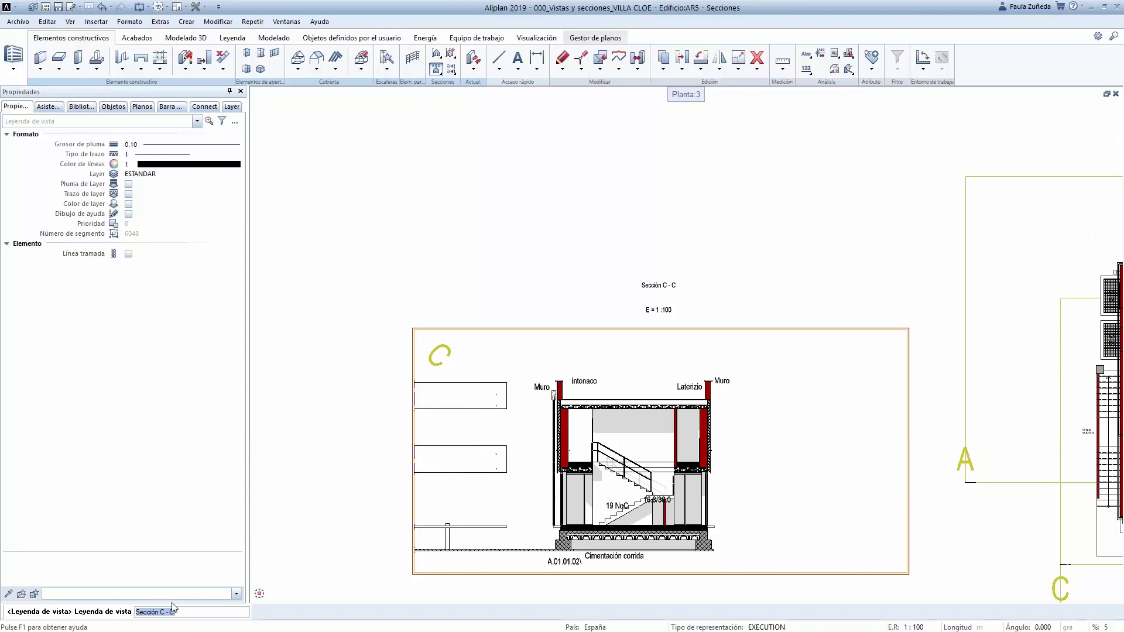
pyautogui.press('BackSpace')
pyautogui.moveTo(167, 611); pyautogui.dragTo(135, 611)
pyautogui.write('Escalera1')
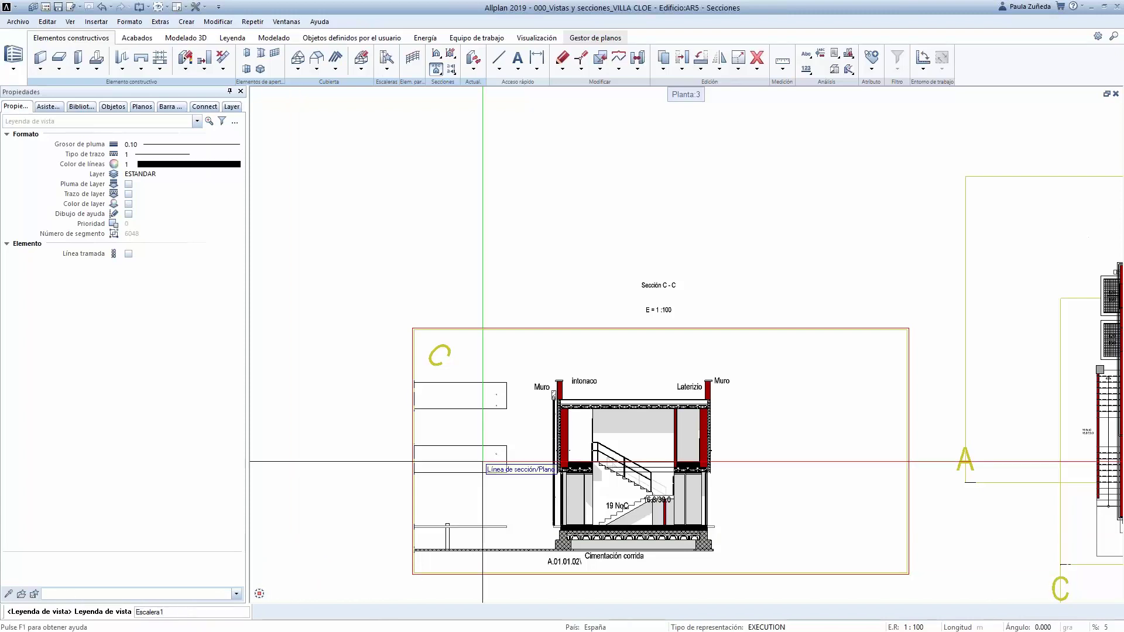
# Place the Escalera1 view legend between the Sección C - C title and the scale text
pyautogui.scroll(2, 659, 311)
pyautogui.click(660, 310)
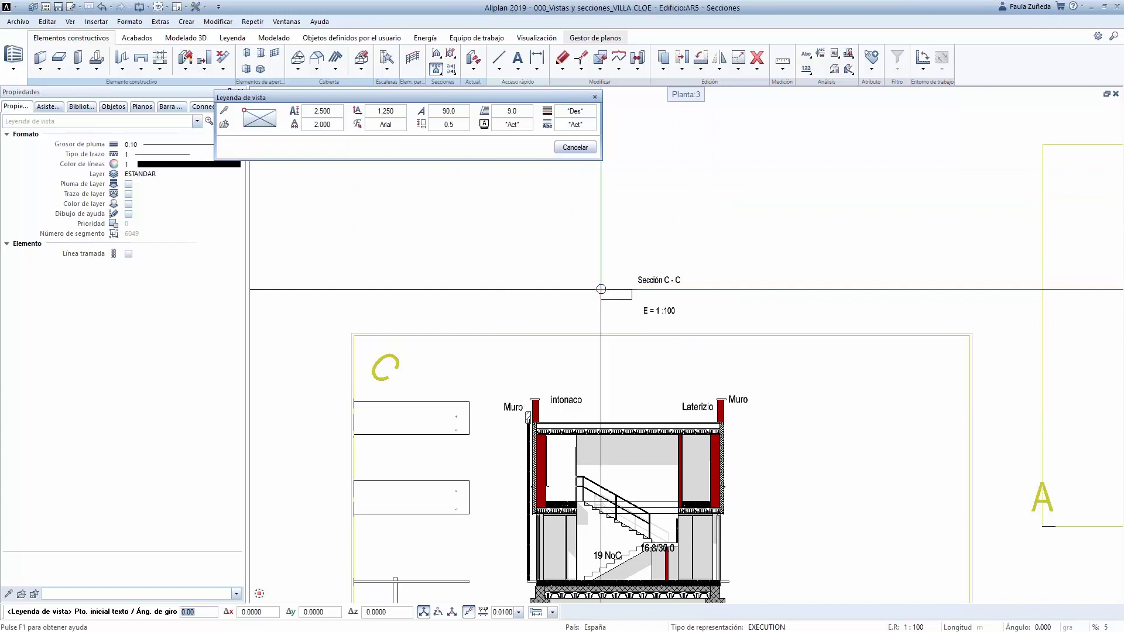
pyautogui.scroll(3, 650, 287)
pyautogui.click(656, 276)
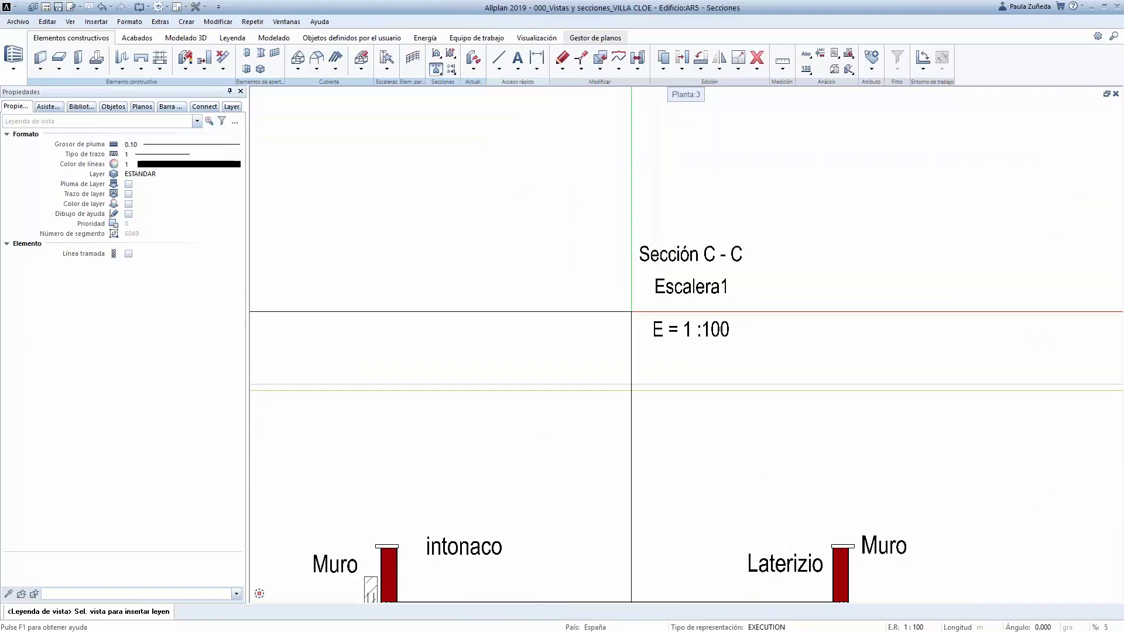
# Try to create an associative view with the Crear vista command of Vistas asociativas
pyautogui.scroll(-2, 629, 311)
pyautogui.scroll(-3, 622, 313)
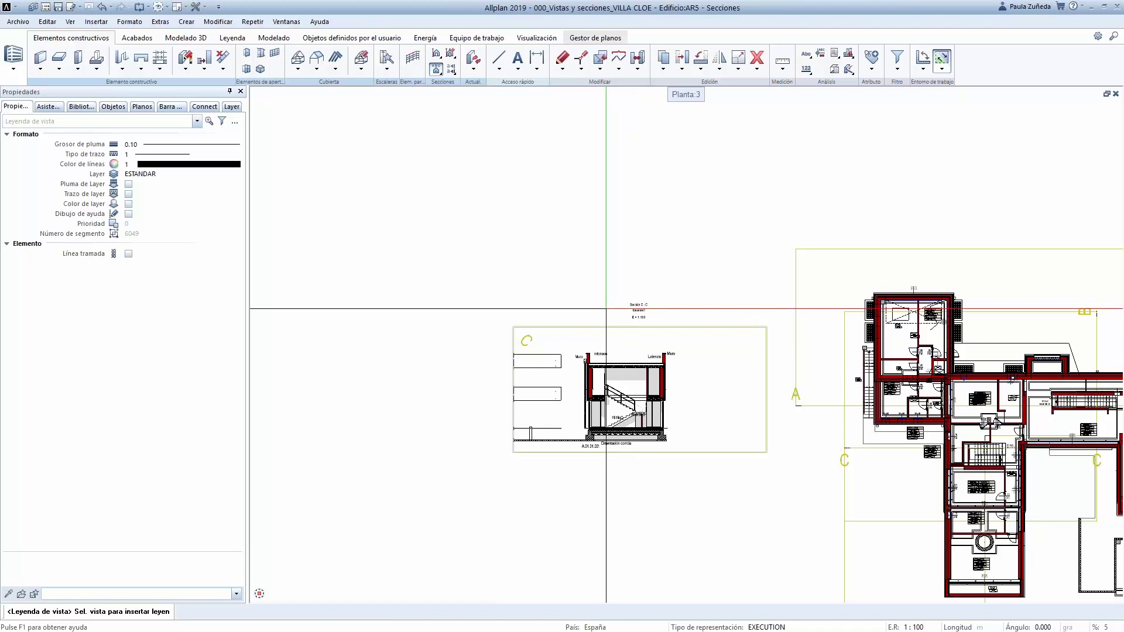
pyautogui.scroll(-2, 603, 369)
pyautogui.scroll(-2, 576, 370)
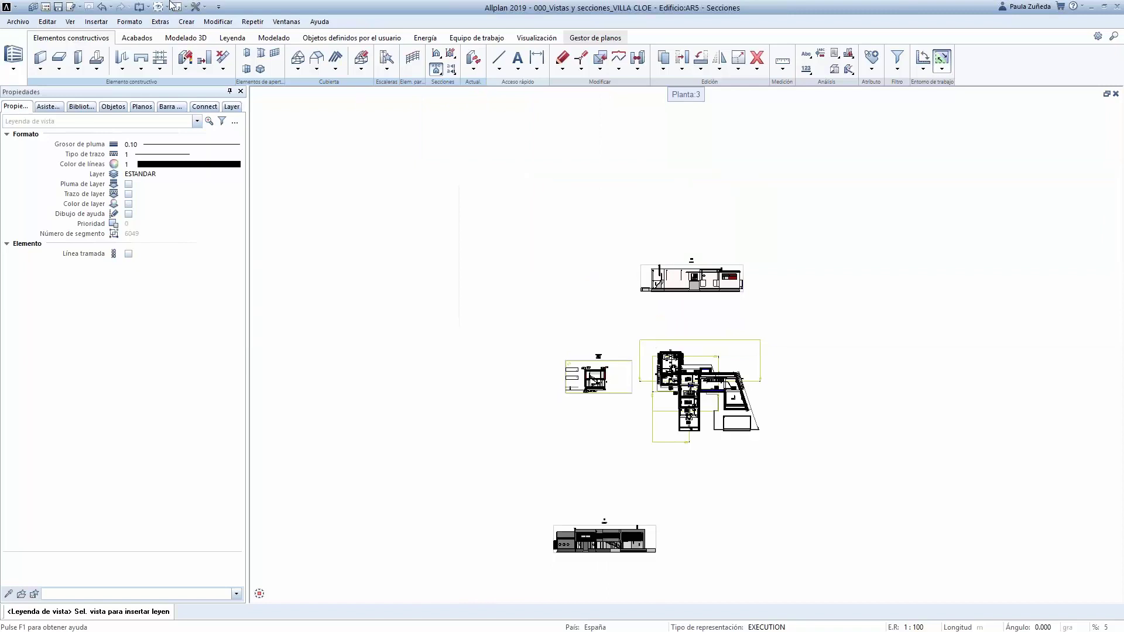
pyautogui.click(187, 22)
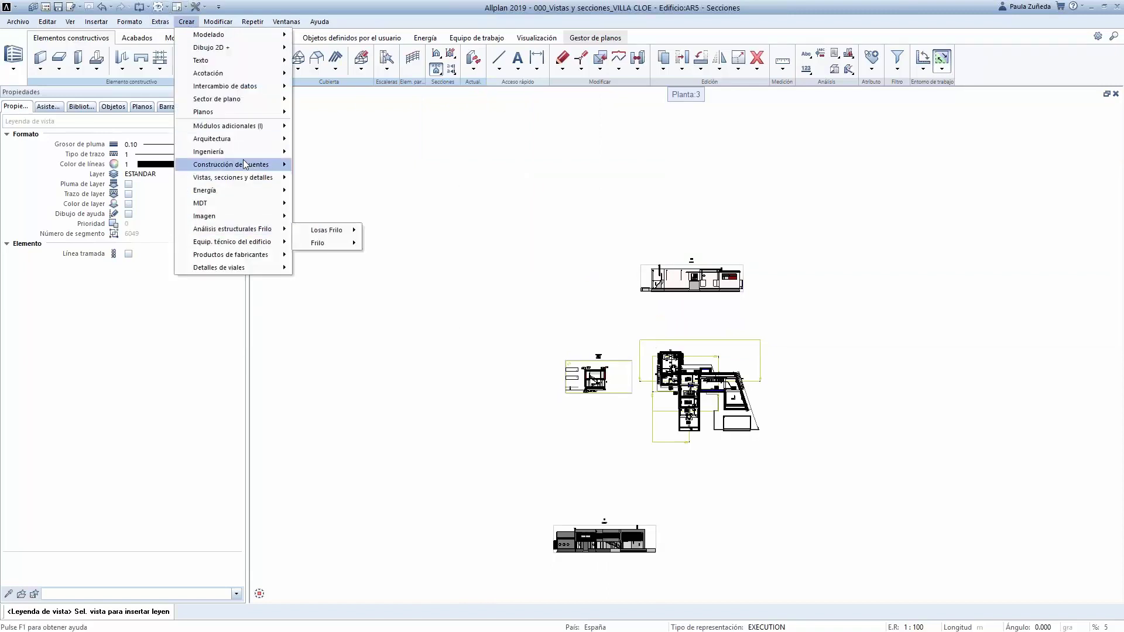
pyautogui.moveTo(246, 177)
pyautogui.moveTo(319, 191)
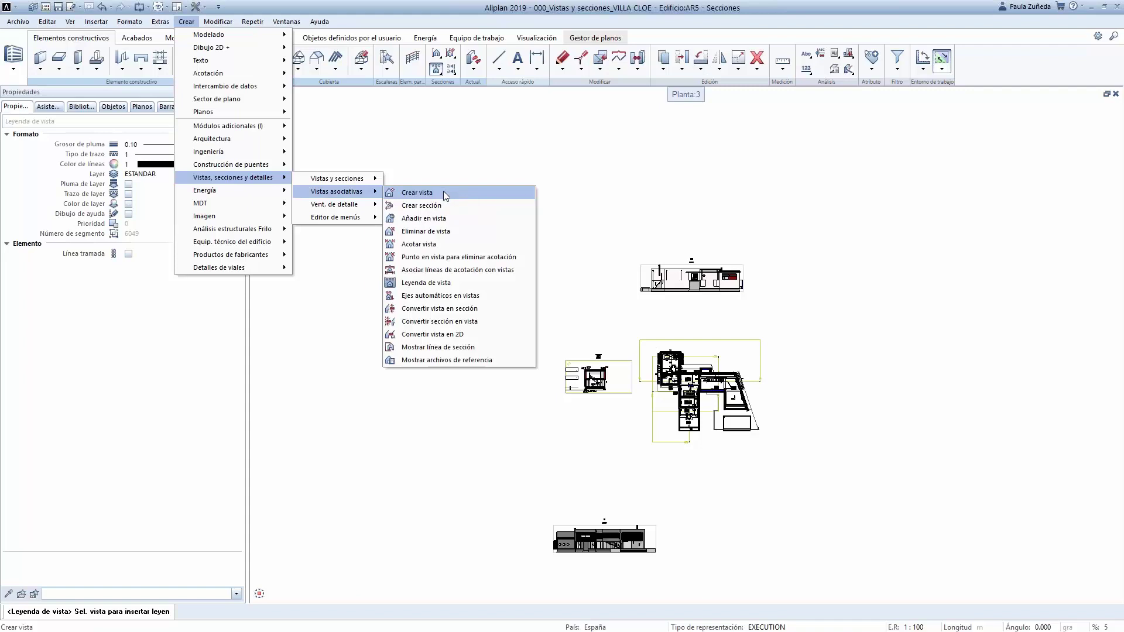
pyautogui.click(444, 191)
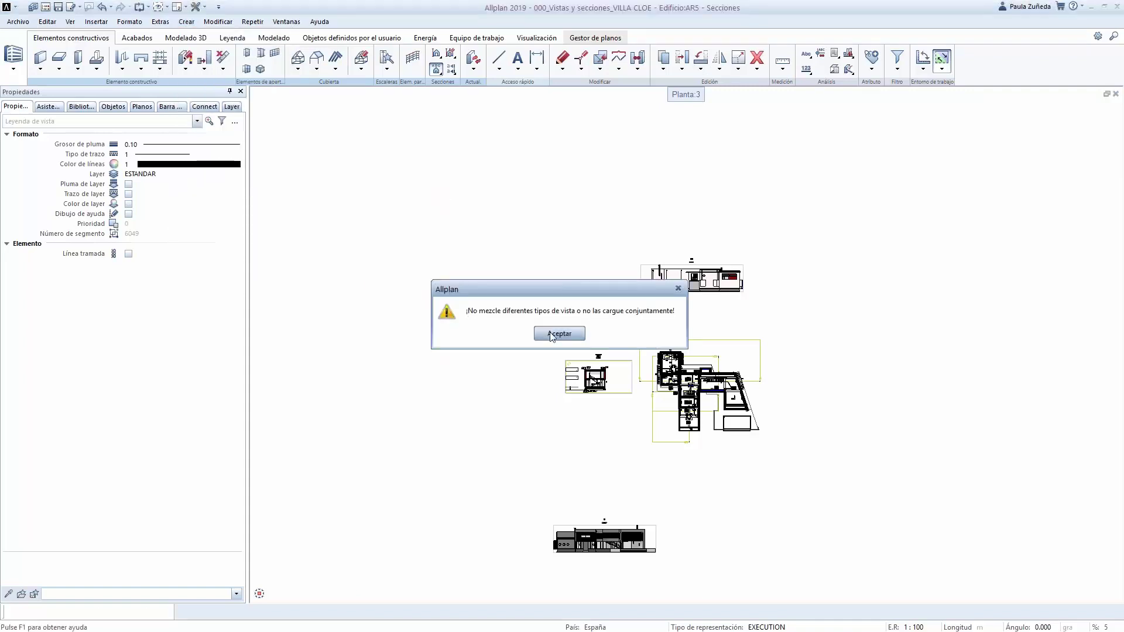
pyautogui.click(555, 334)
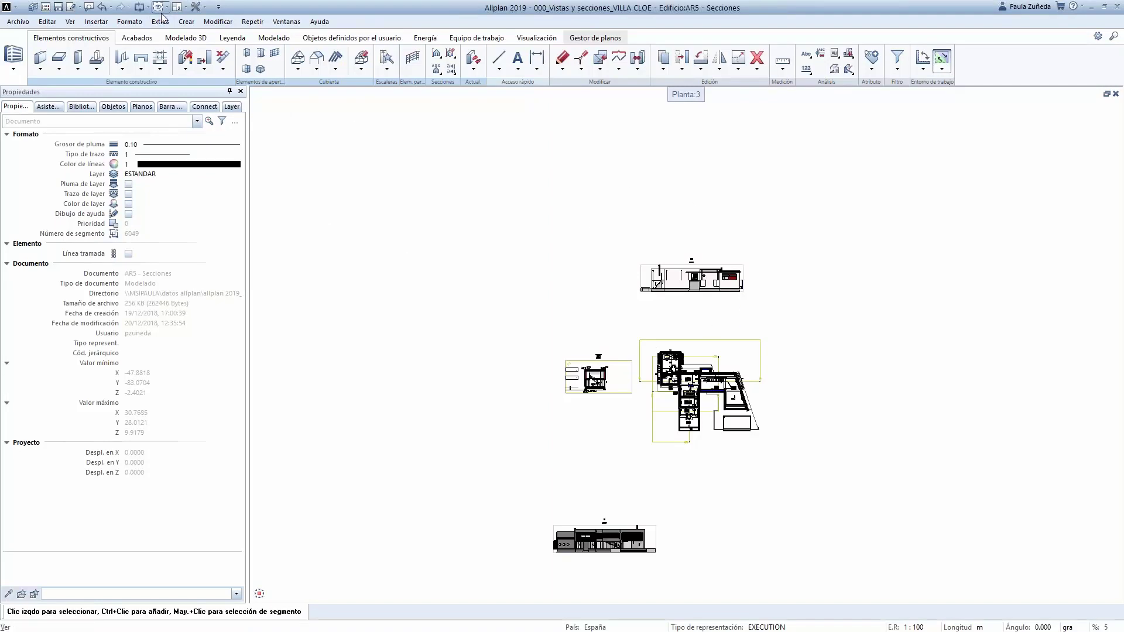
# Preview the front right, rear left and rear right isometric orientations for a new view of the villa without placing it
pyautogui.click(185, 22)
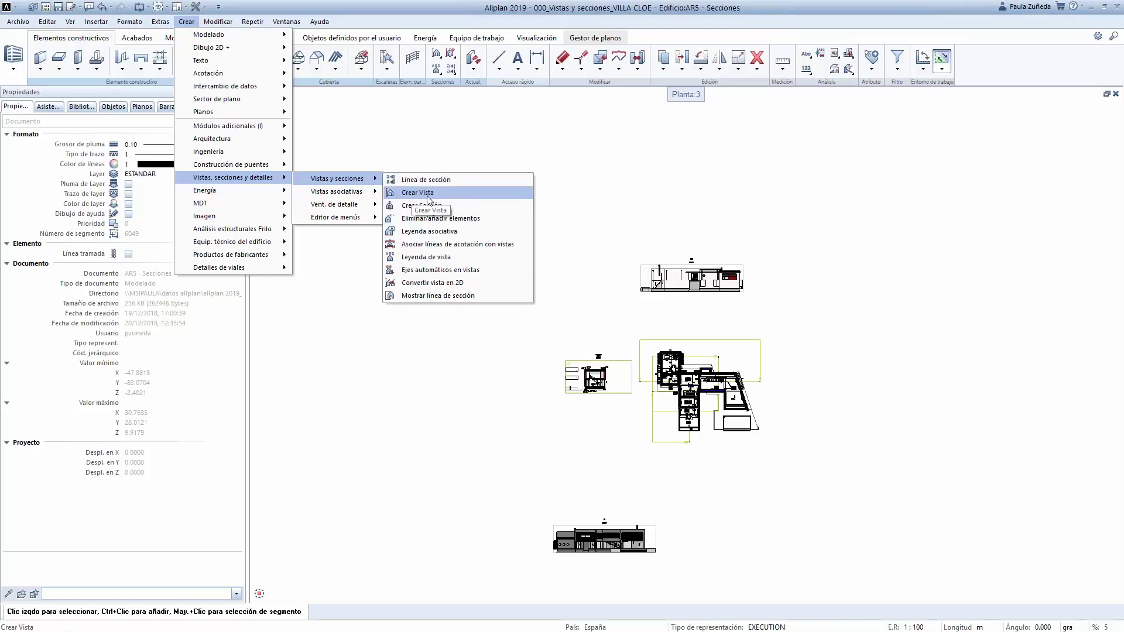
pyautogui.click(452, 192)
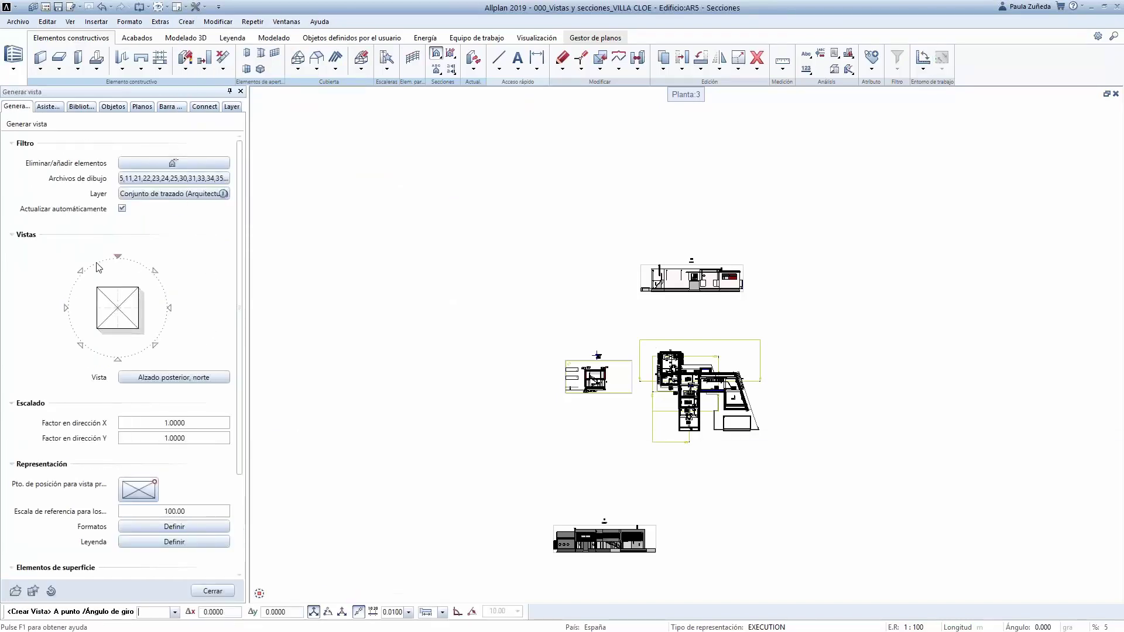
pyautogui.click(80, 345)
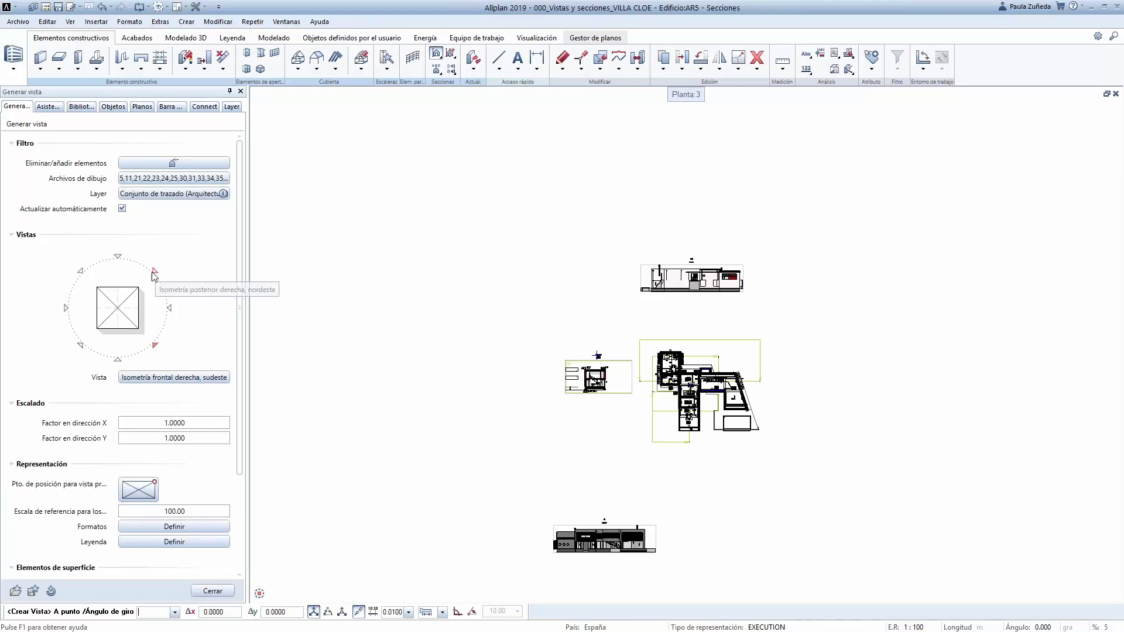
pyautogui.click(80, 270)
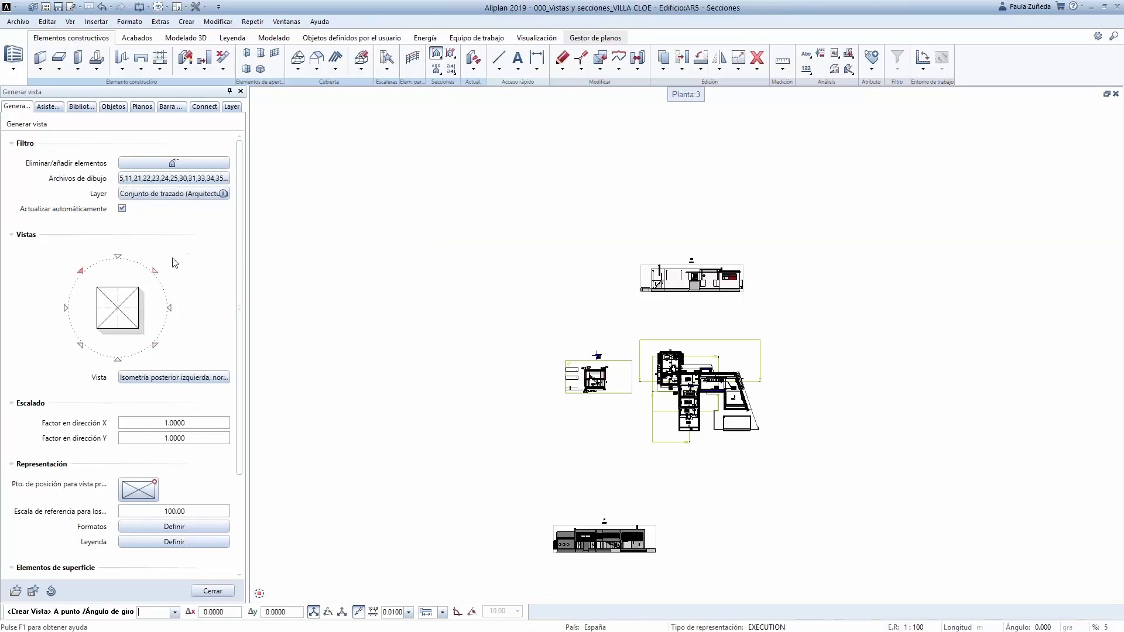
pyautogui.click(155, 271)
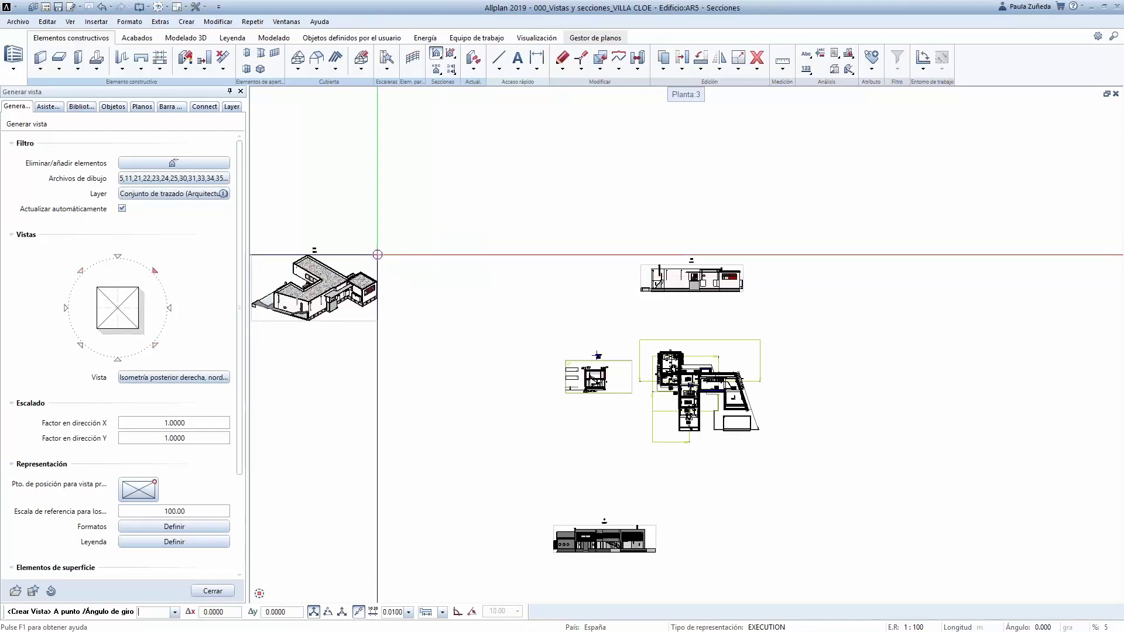
pyautogui.press('Escape')
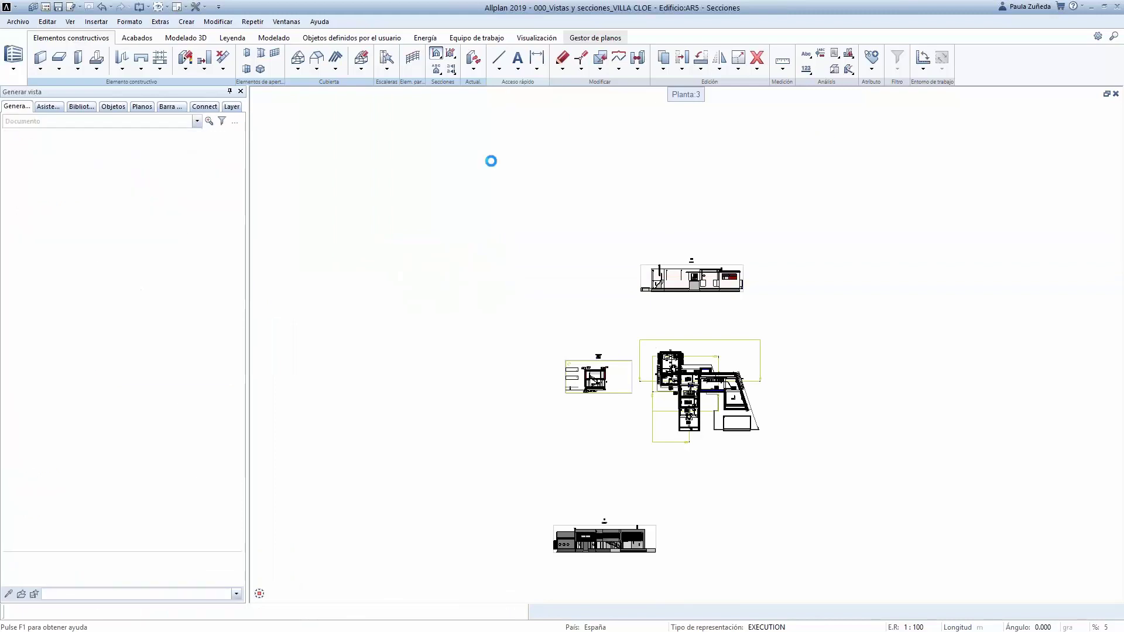
# Show the perspective, front elevation and plan windows together and frame the villa from its pool side in the perspective
pyautogui.click(179, 7)
pyautogui.click(199, 86)
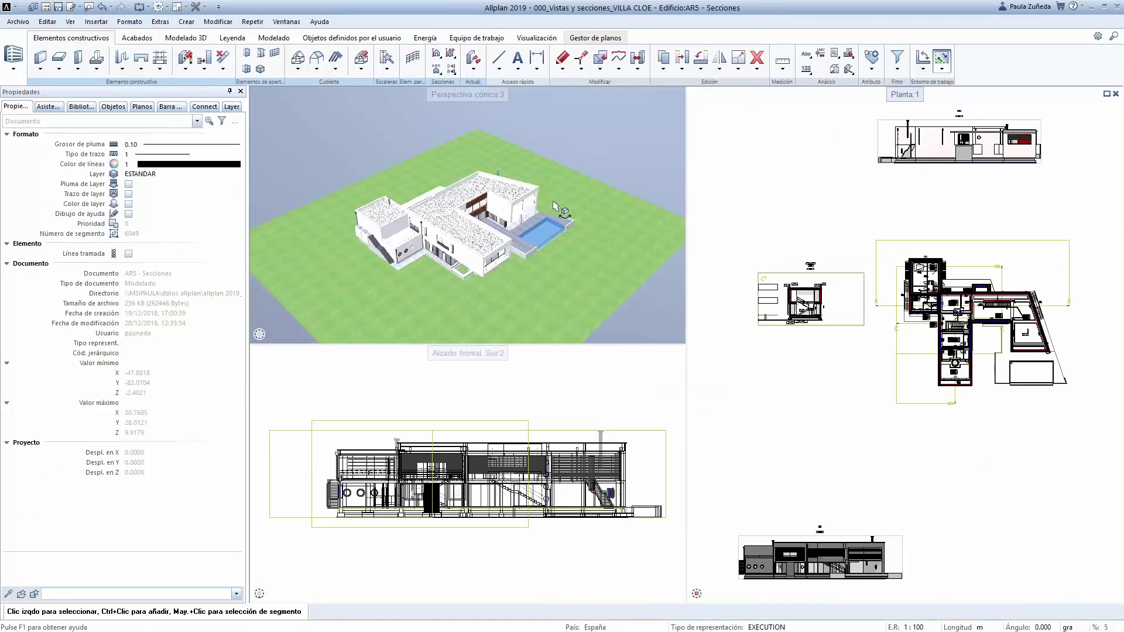
pyautogui.moveTo(564, 263); pyautogui.dragTo(571, 252, button='middle')
pyautogui.scroll(3, 577, 222)
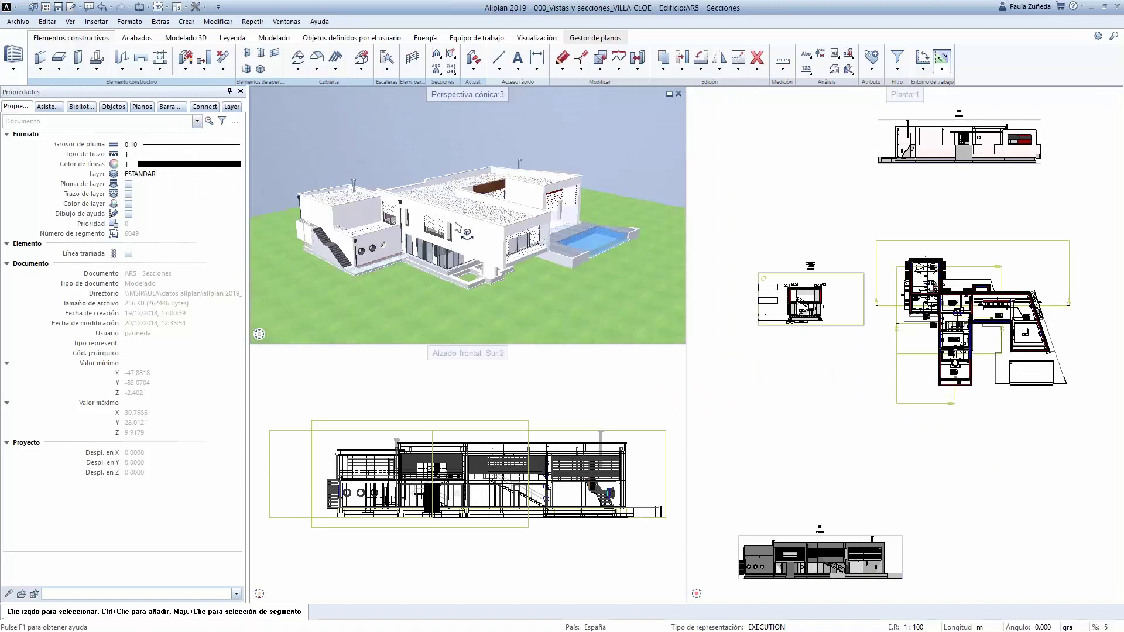
pyautogui.moveTo(412, 229); pyautogui.dragTo(375, 248, button='middle')
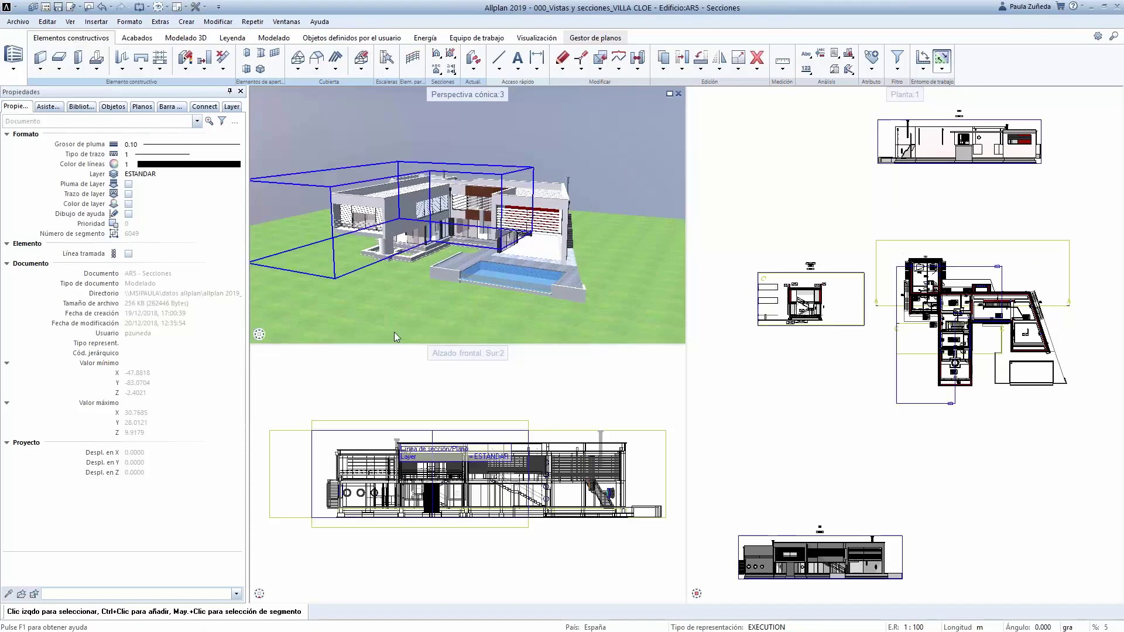
# Save the current perspective camera as a new view named 0_exterior 2 and load it
pyautogui.moveTo(394, 332)
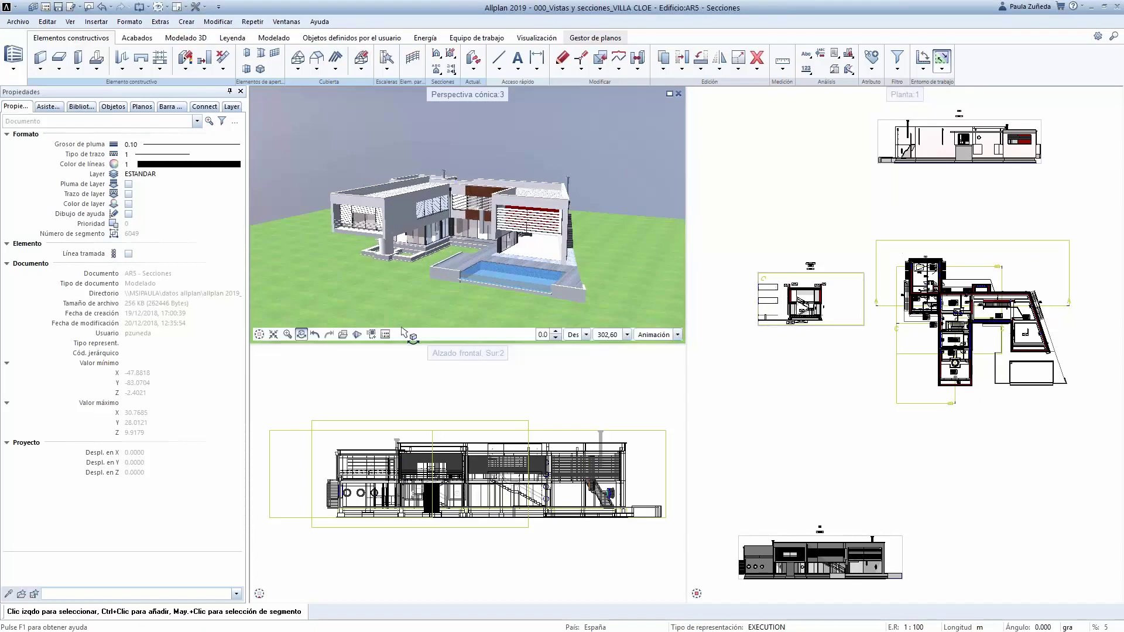
pyautogui.click(342, 334)
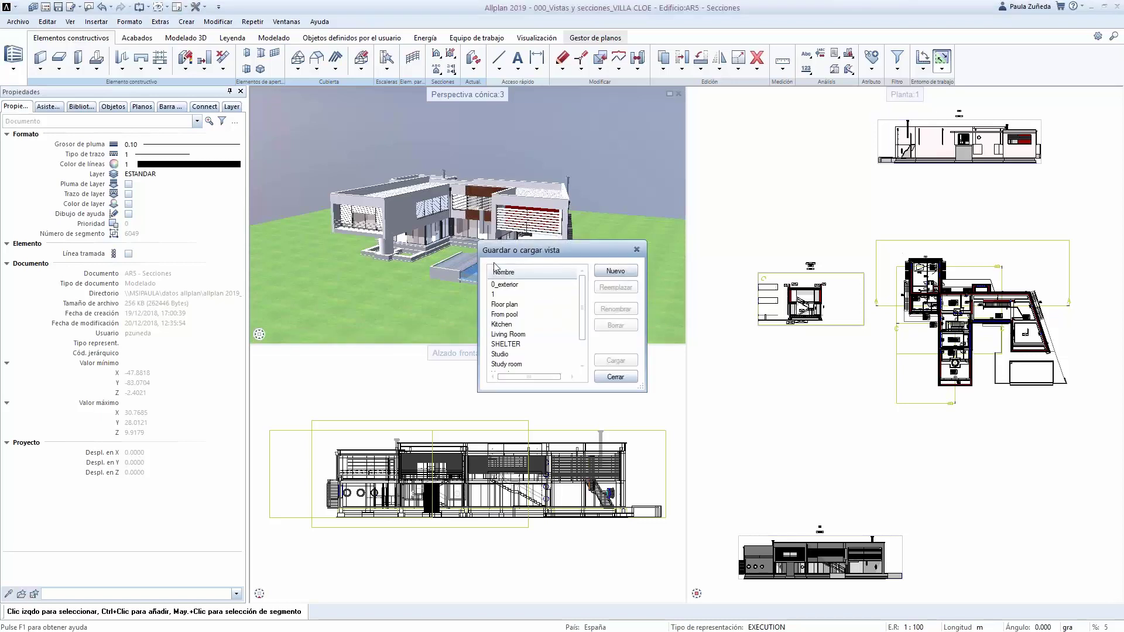
pyautogui.click(625, 277)
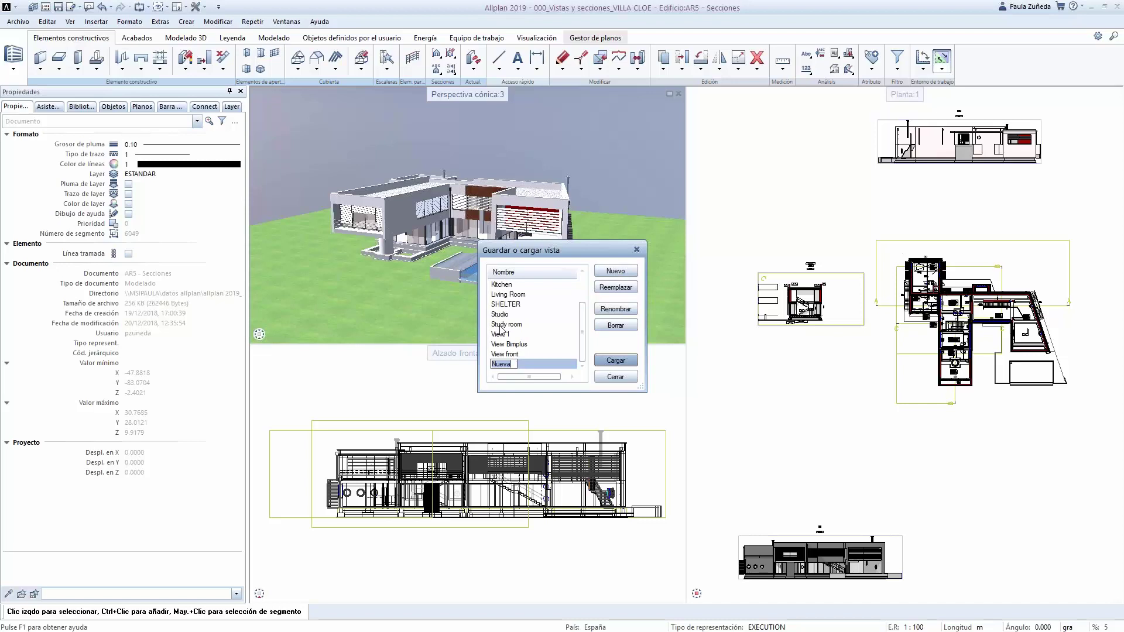
pyautogui.press('BackSpace')
pyautogui.write('0_exterior 2')
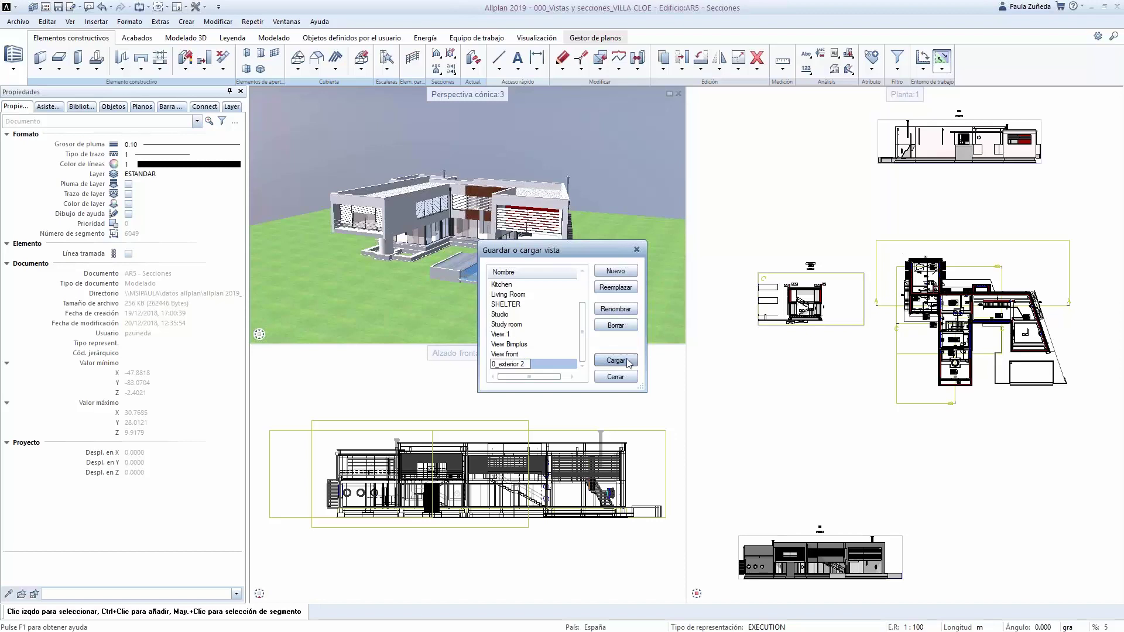
pyautogui.click(627, 361)
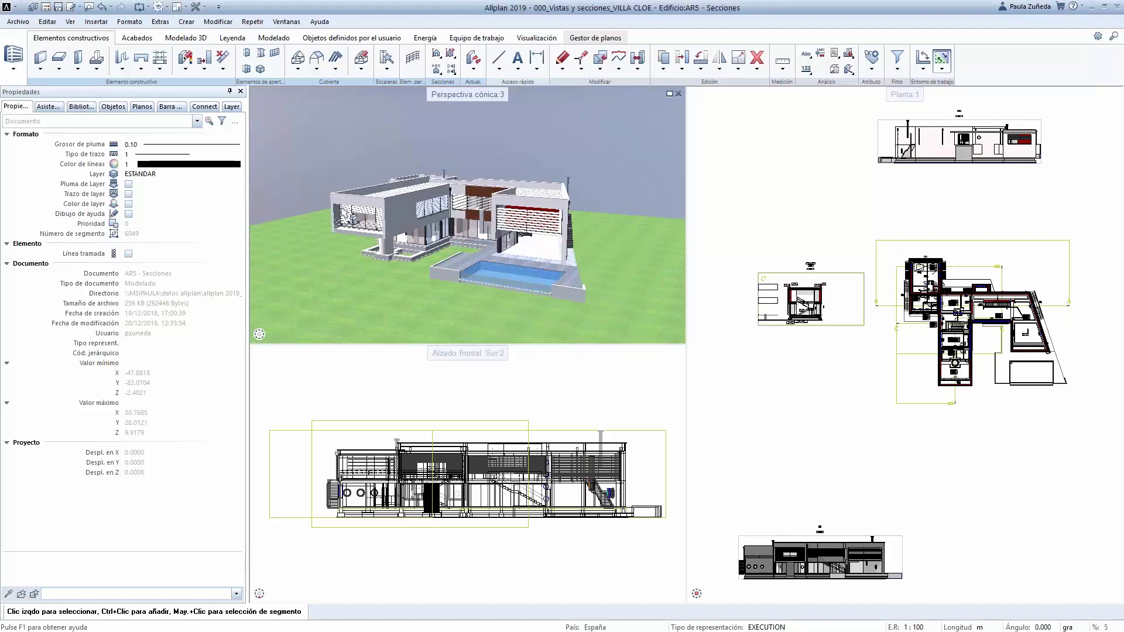
# Start a new view with the front right southeast isometry and enable Perspectiva in its perspective definition
pyautogui.click(436, 55)
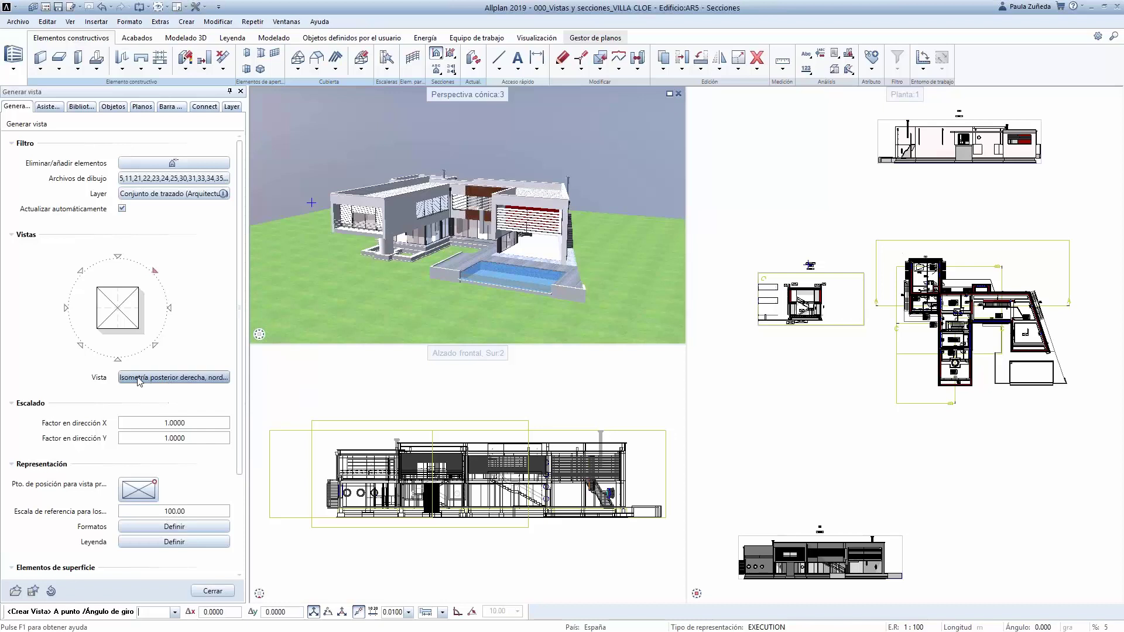
pyautogui.click(118, 358)
pyautogui.click(155, 346)
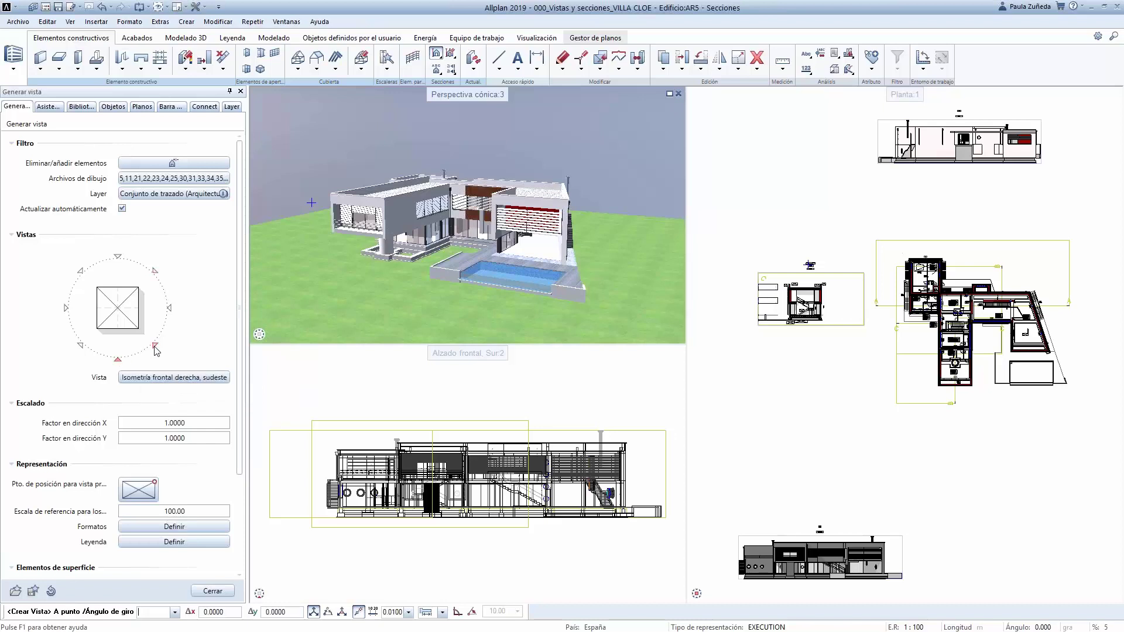
pyautogui.click(174, 377)
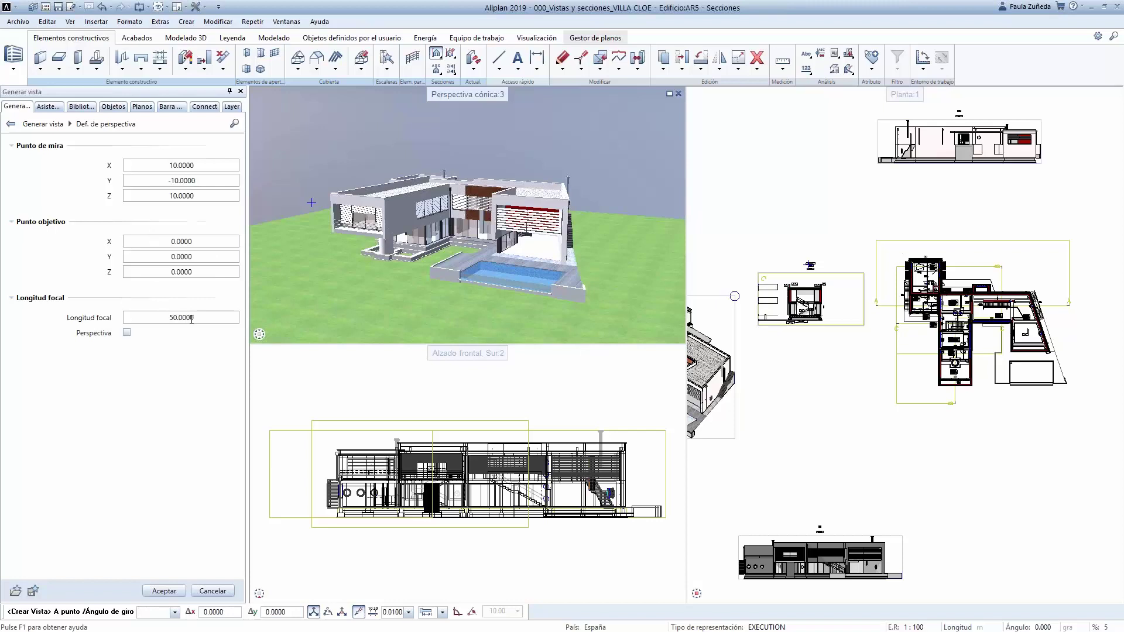
pyautogui.click(127, 333)
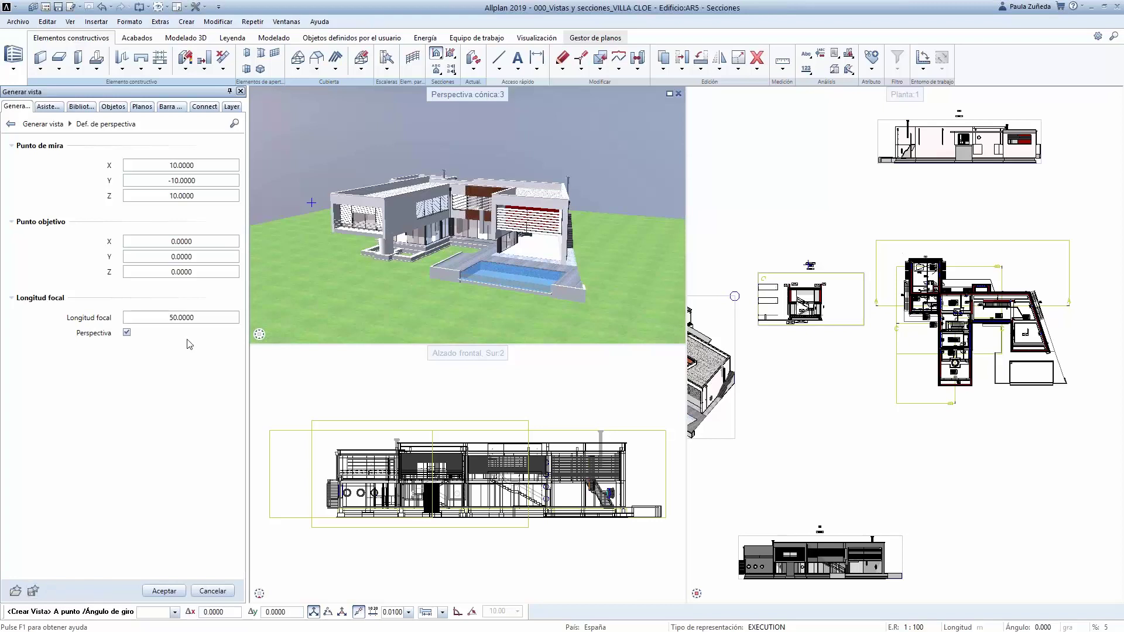
# Load the saved 0_exterior 2 camera into the new view's perspective definition and accept it
pyautogui.click(15, 590)
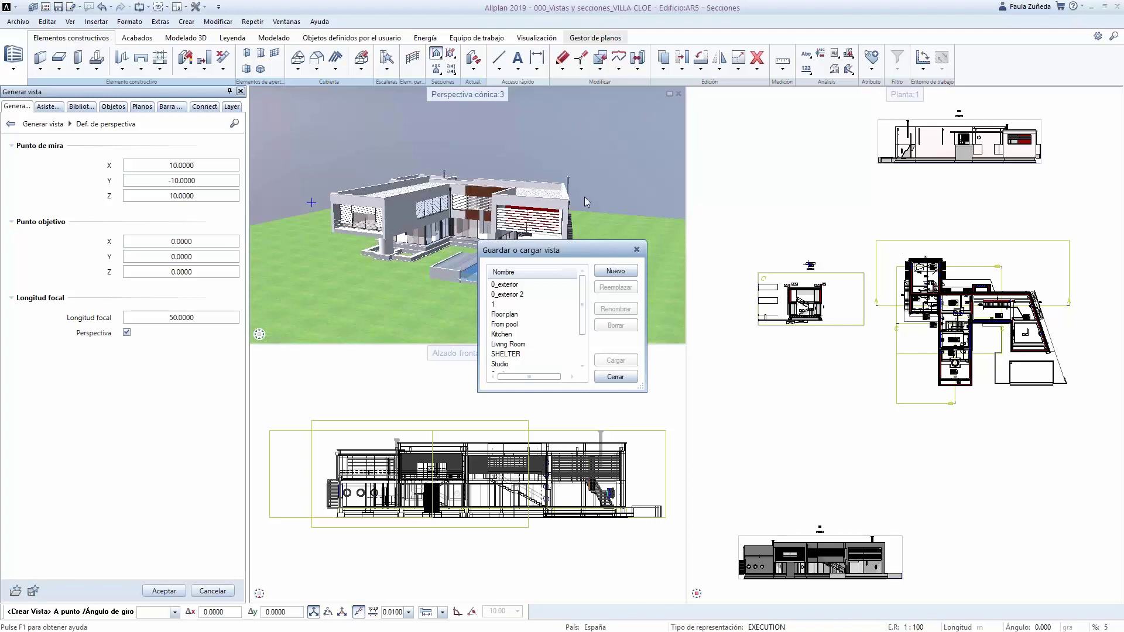
pyautogui.click(528, 295)
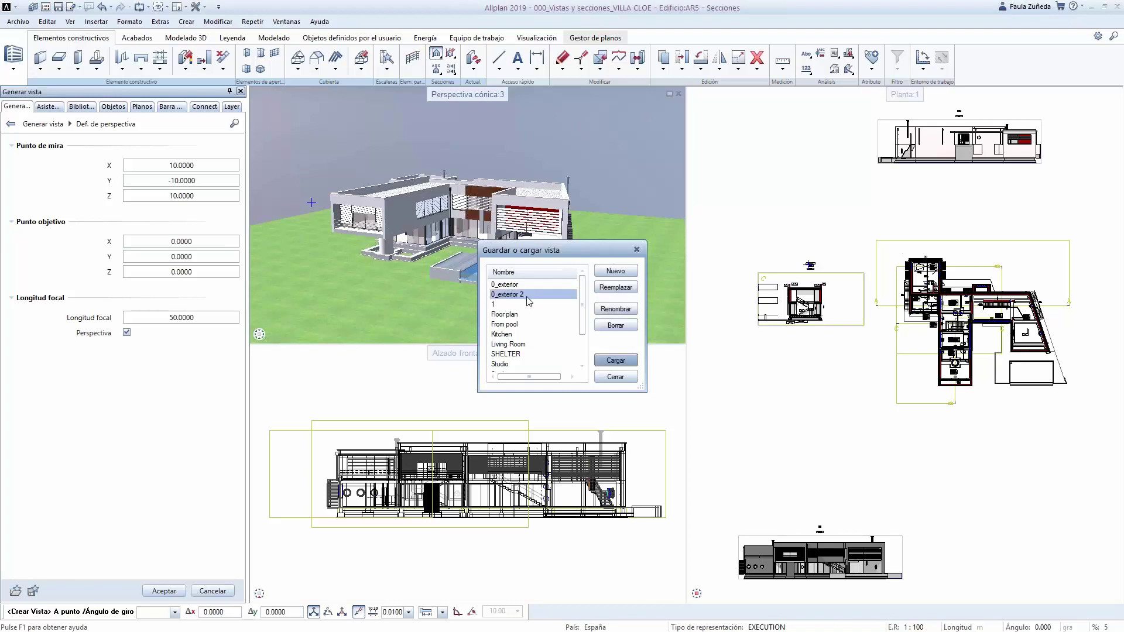
pyautogui.click(615, 360)
pyautogui.scroll(-5, 756, 240)
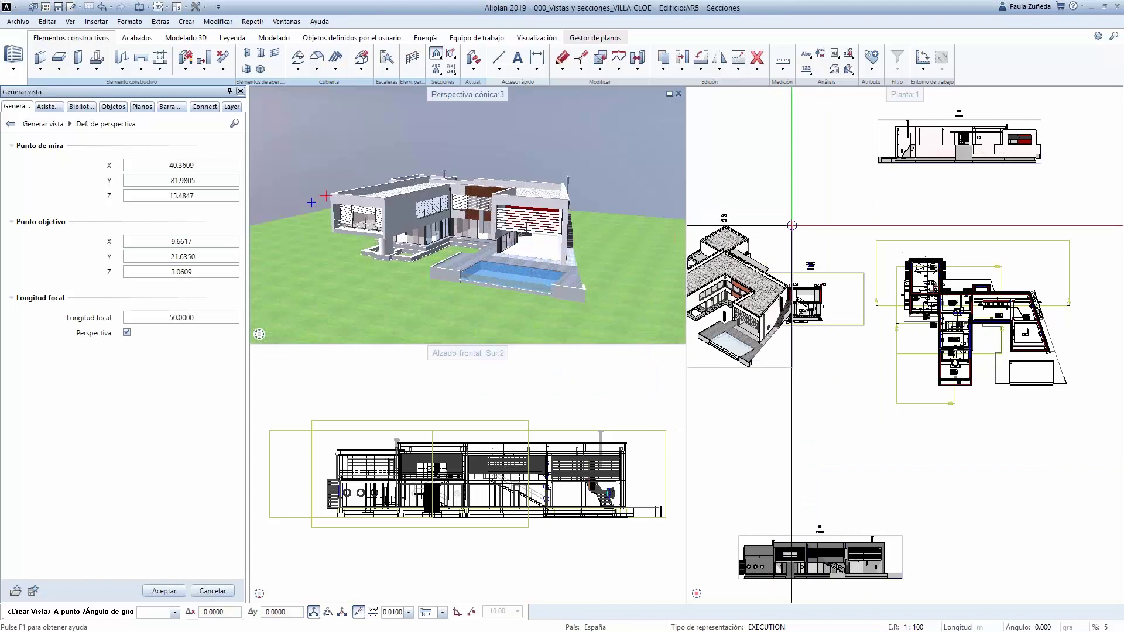
pyautogui.scroll(2, 836, 284)
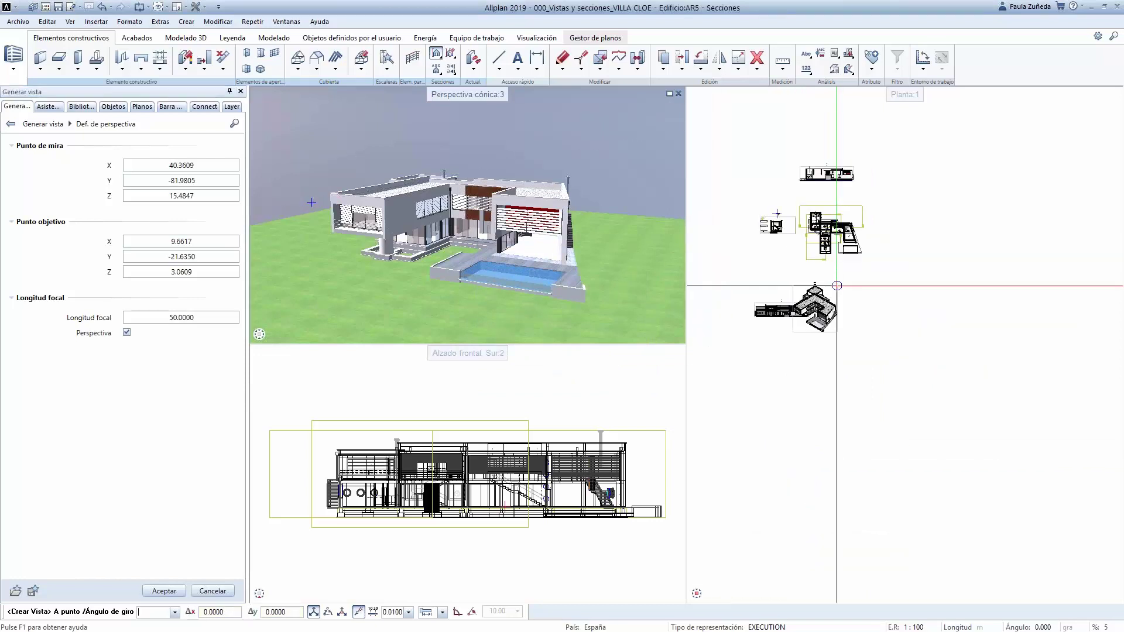
pyautogui.click(176, 591)
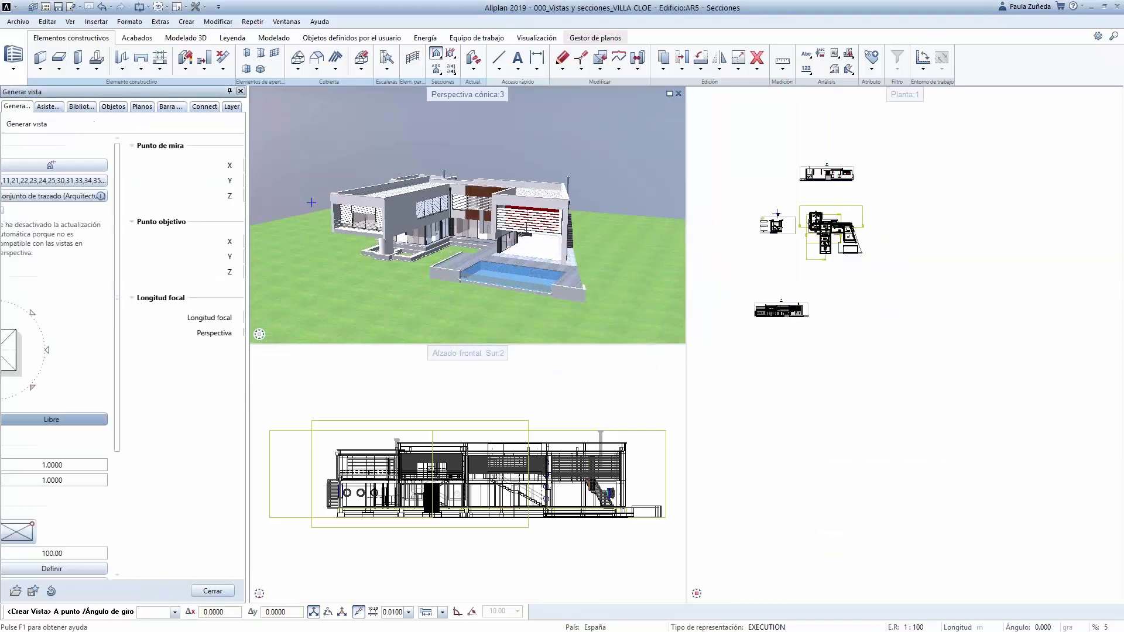
# Save the perspective view's result to empty drawing file 111 under Vistas and finish the view command
pyautogui.scroll(4, 901, 350)
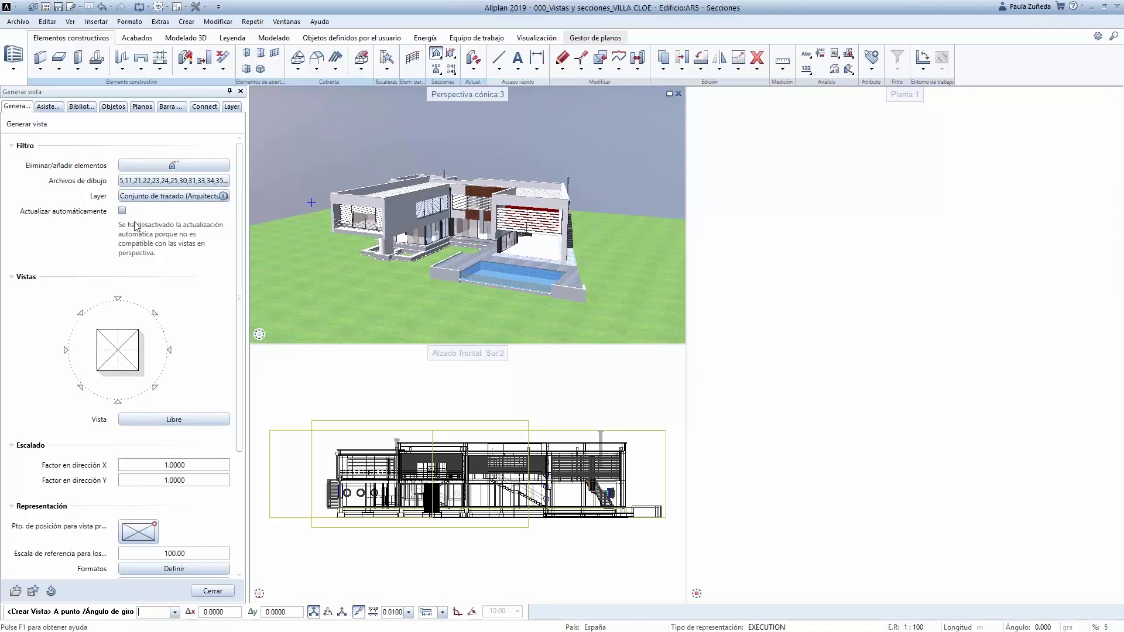
pyautogui.scroll(-5, 138, 234)
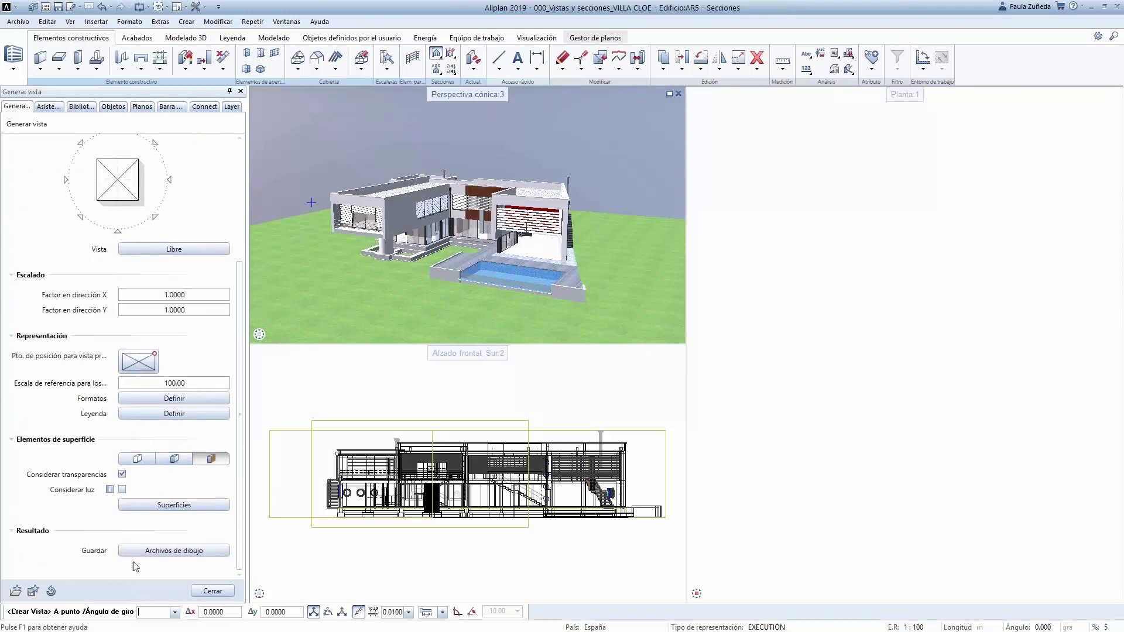
pyautogui.click(144, 550)
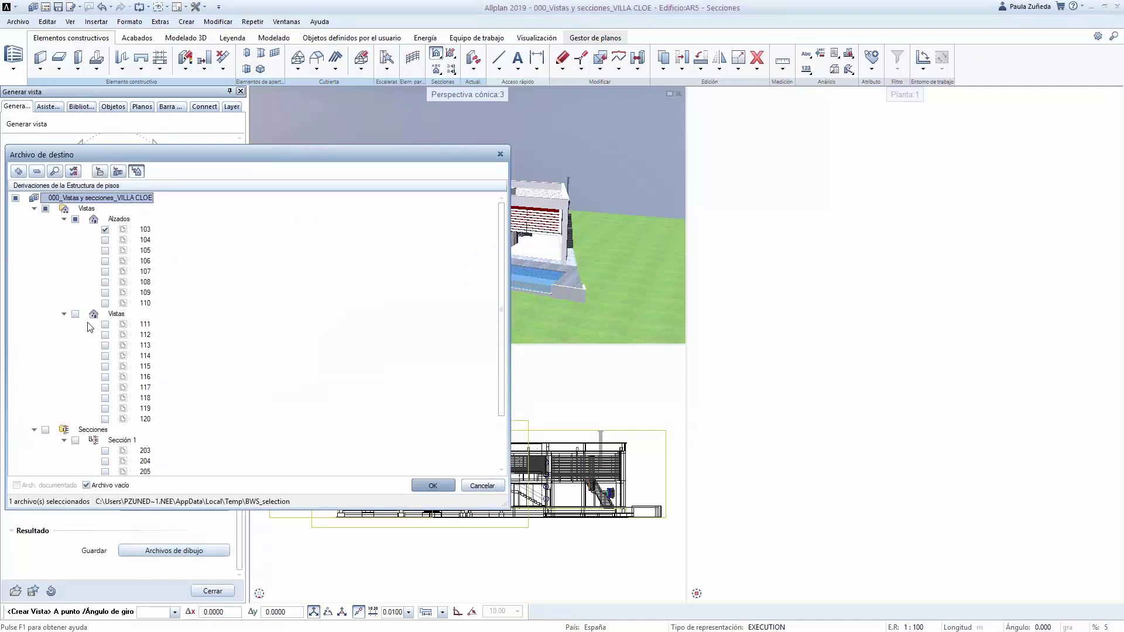
pyautogui.click(105, 324)
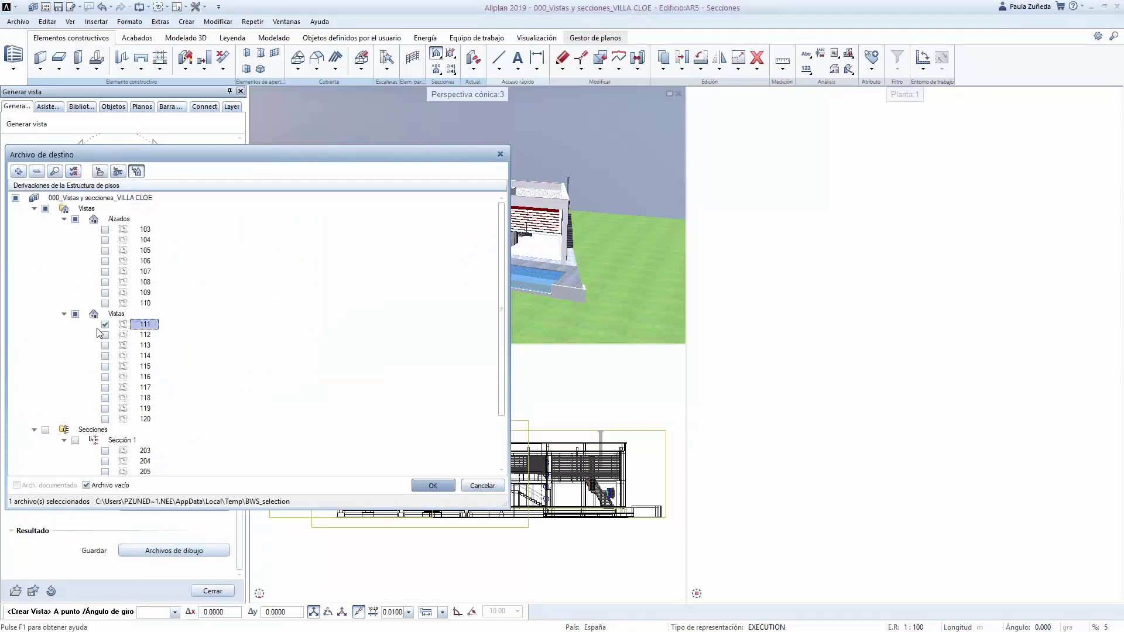
pyautogui.click(433, 486)
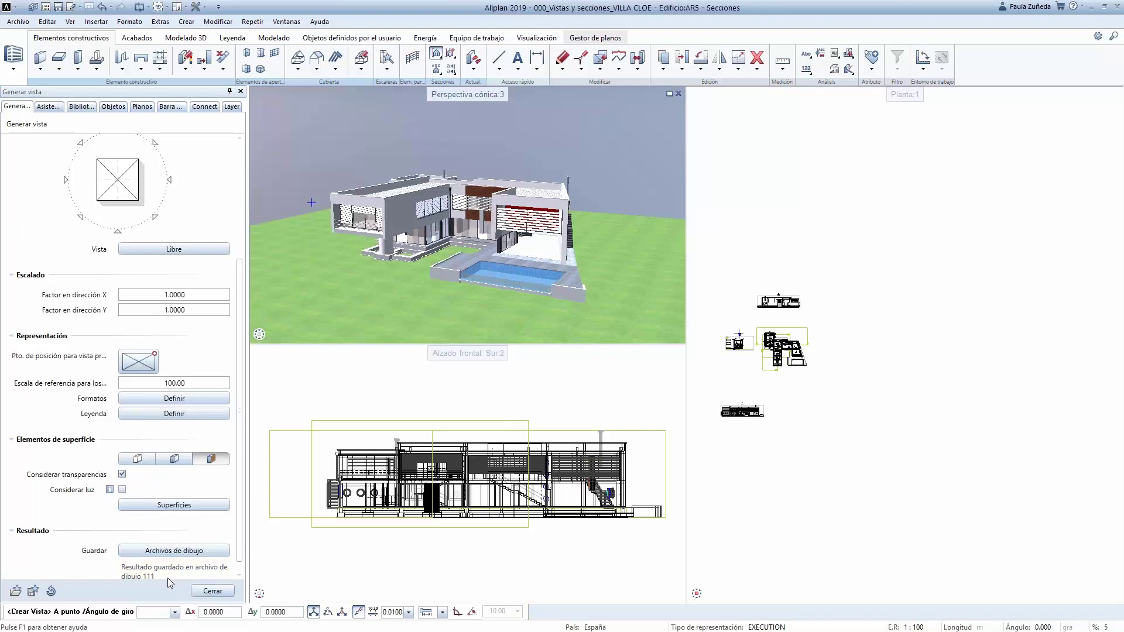
pyautogui.click(212, 590)
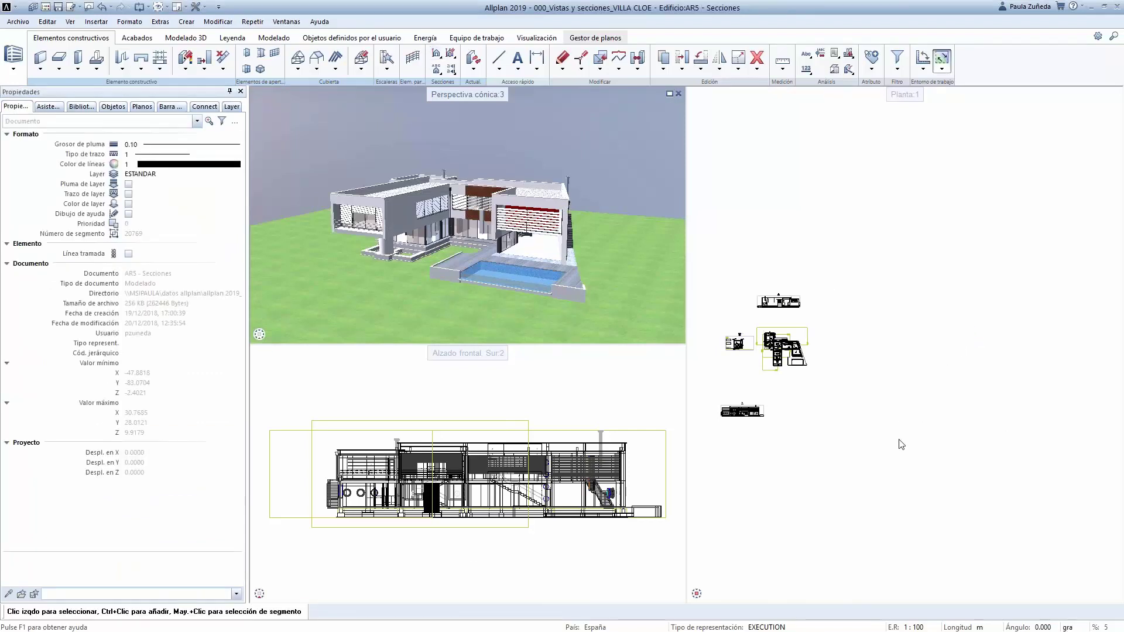
# Load drawing file 111, containing the hidden-line perspective view, together with the currently open drawing files
pyautogui.doubleClick(902, 393)
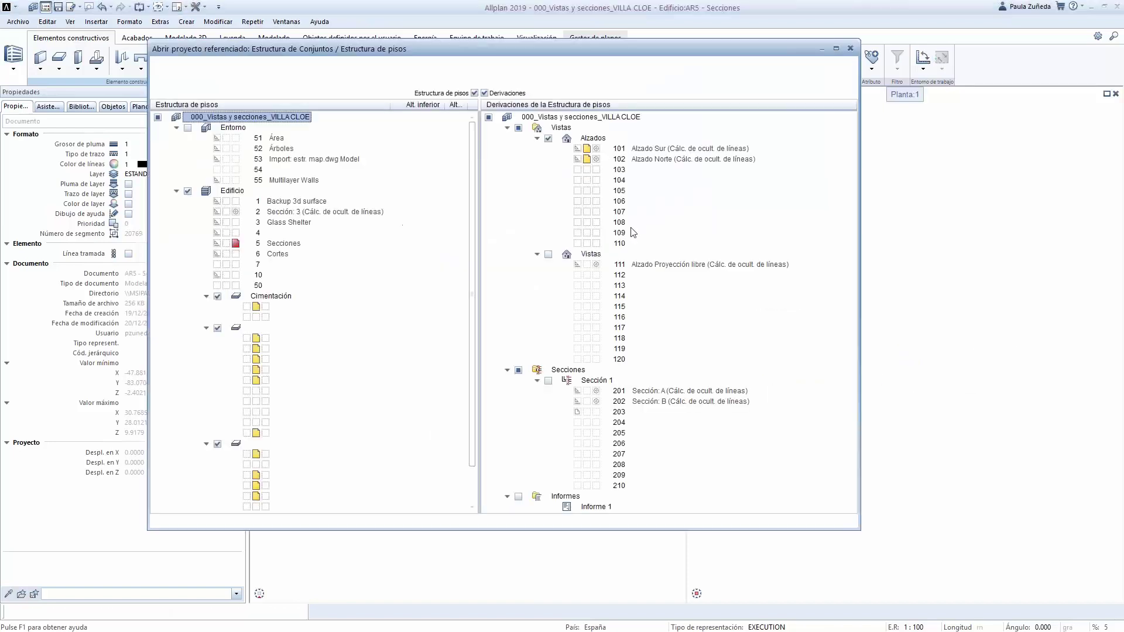
pyautogui.click(585, 264)
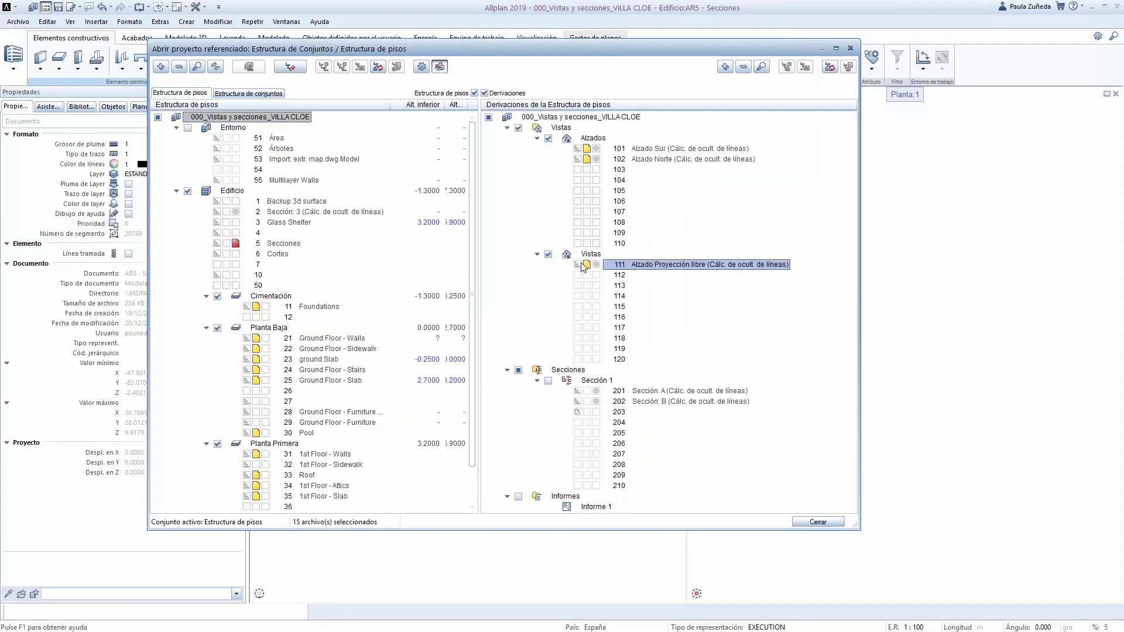
pyautogui.click(817, 521)
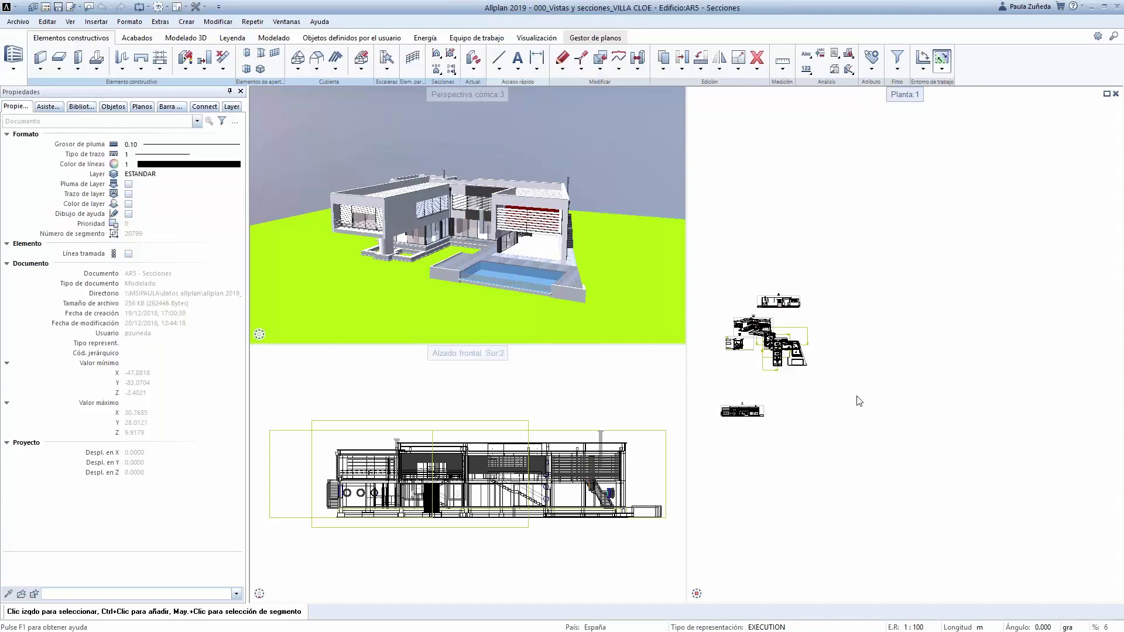
# Move the perspective view in the plan away from the floor plan to the empty area beside the upper elevation
pyautogui.scroll(6, 741, 325)
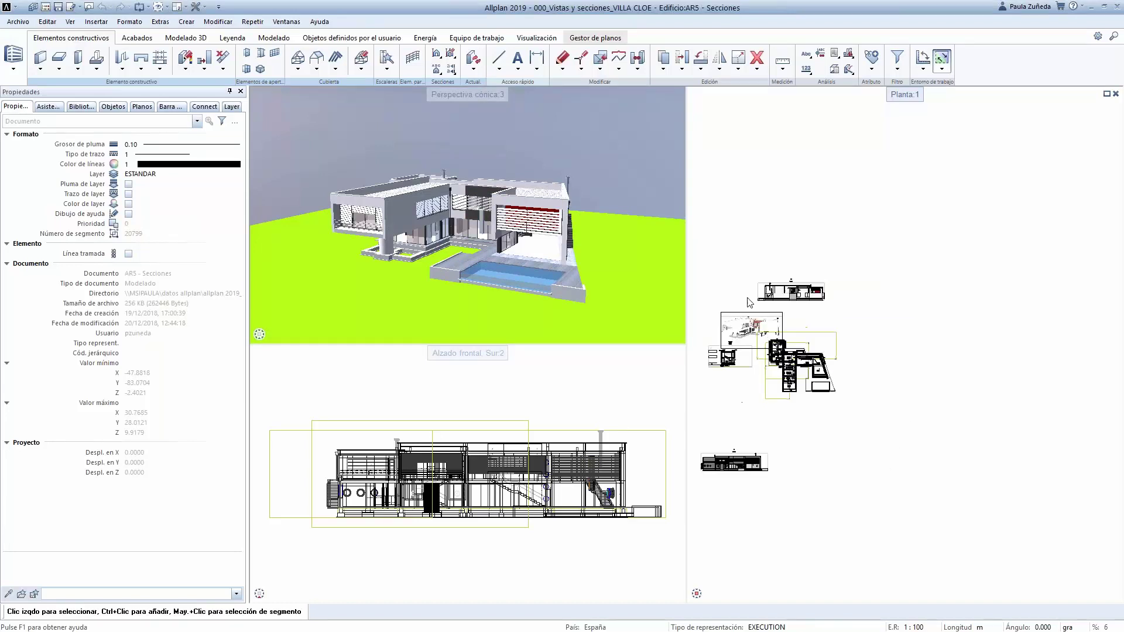
pyautogui.click(742, 327)
pyautogui.scroll(-1, 1021, 374)
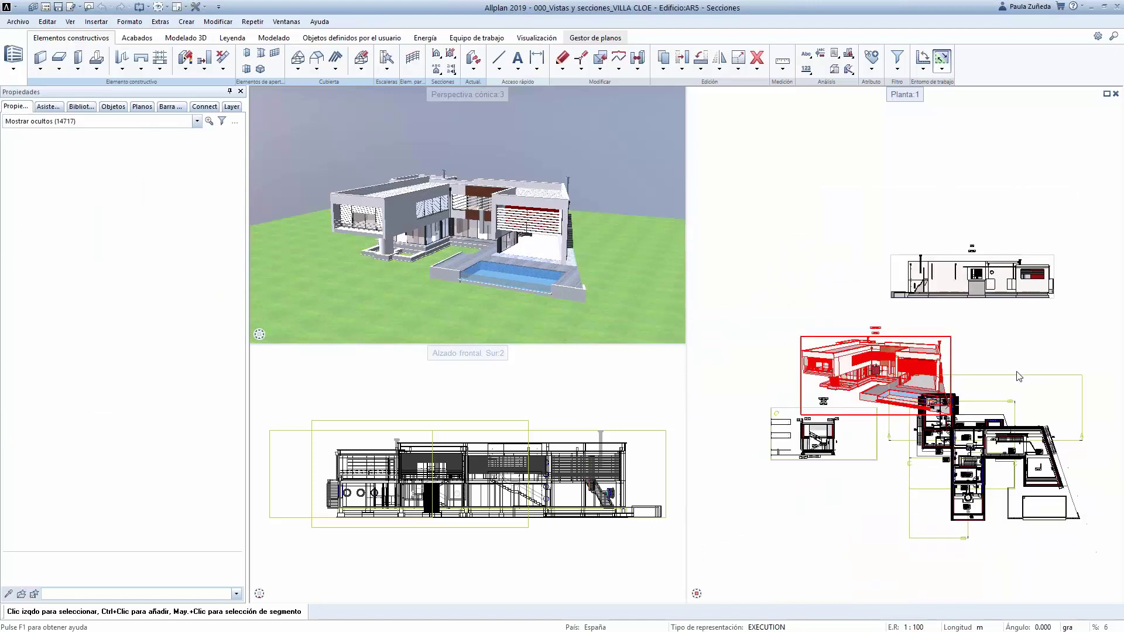
pyautogui.scroll(-1, 943, 373)
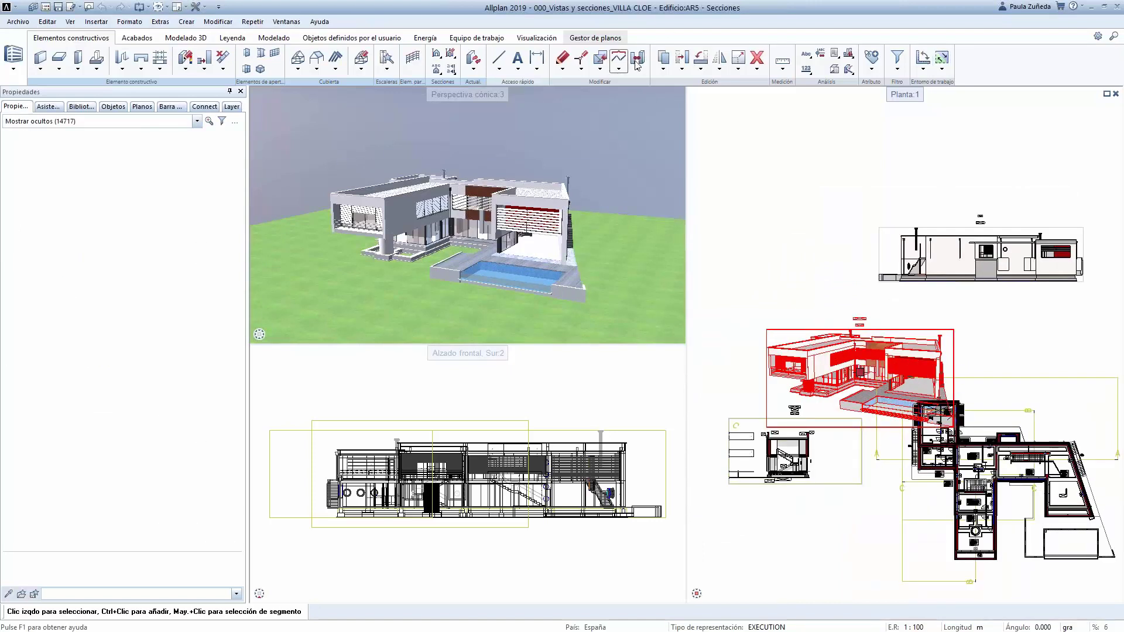
pyautogui.click(682, 58)
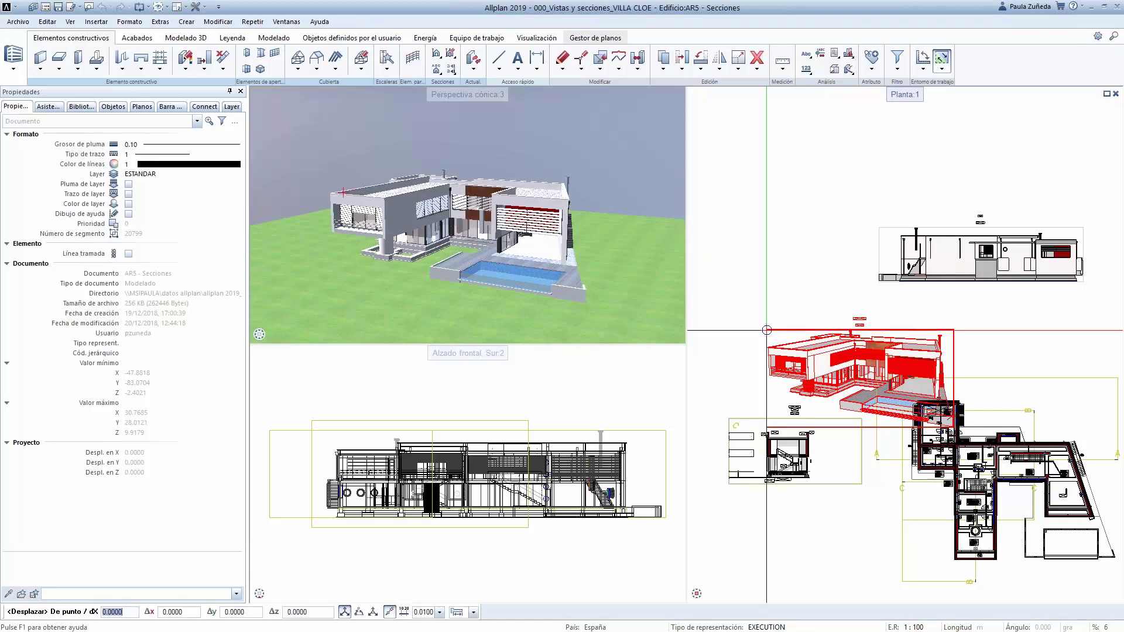
pyautogui.click(767, 330)
pyautogui.scroll(-3, 1100, 415)
pyautogui.scroll(2, 889, 325)
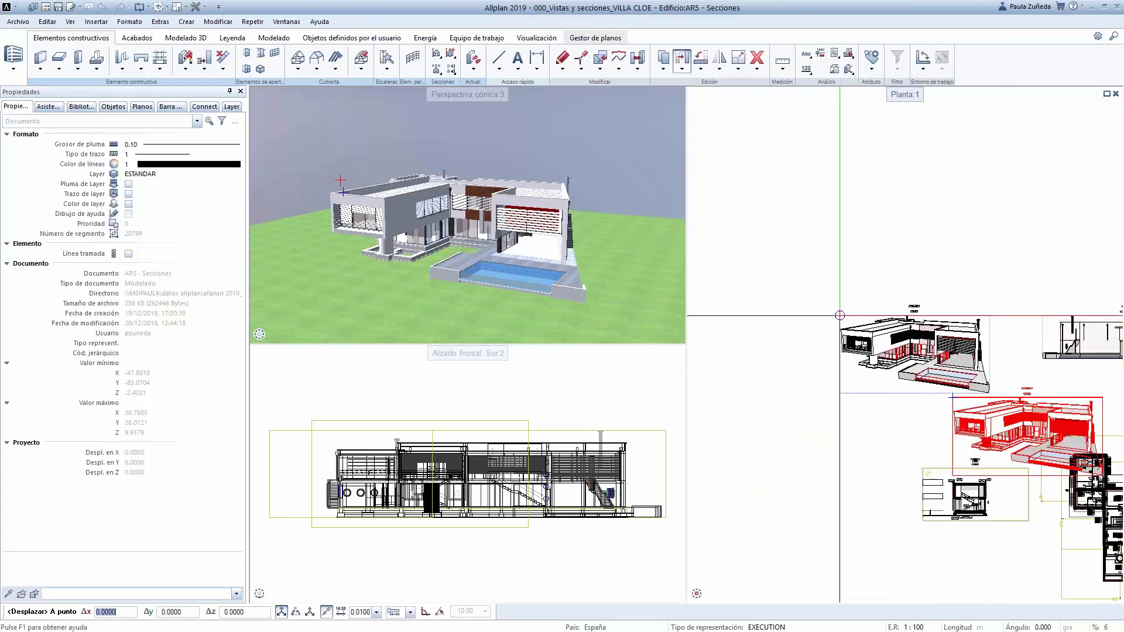
pyautogui.click(754, 271)
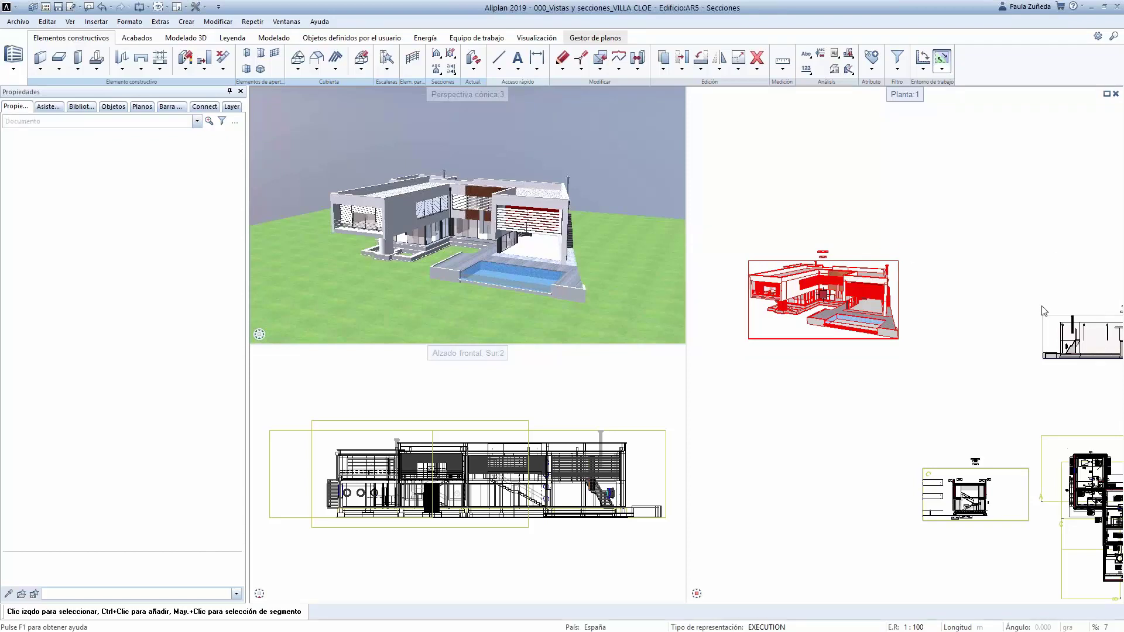
pyautogui.press('Escape')
# Inspect the relocated perspective view up close and its placement among the plan, elevations and section
pyautogui.scroll(-3, 798, 430)
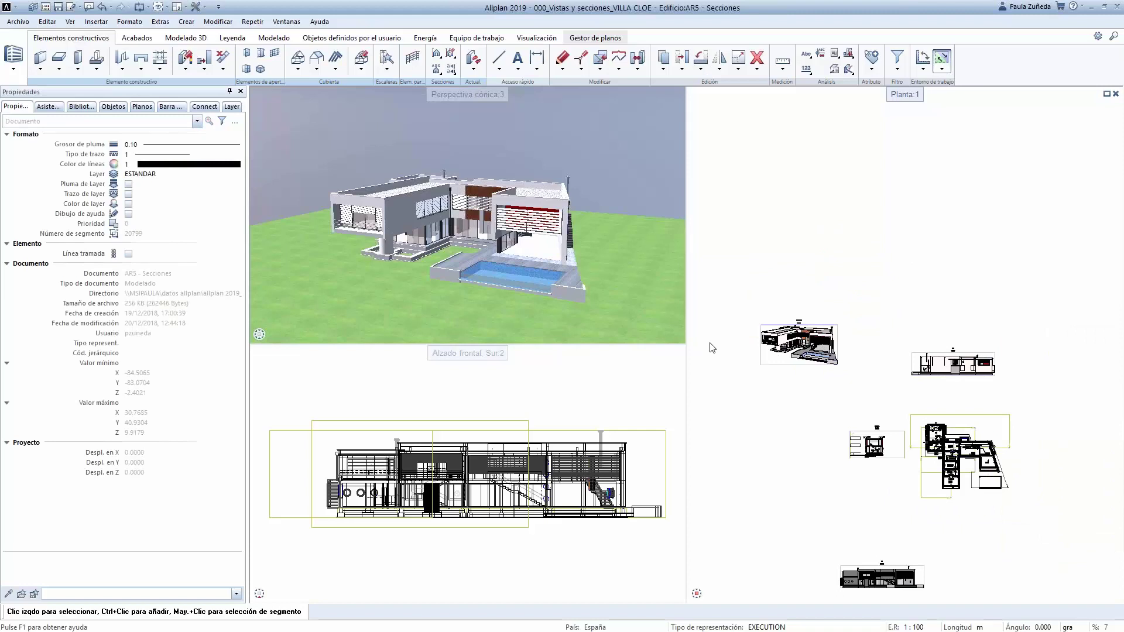
pyautogui.scroll(2, 737, 356)
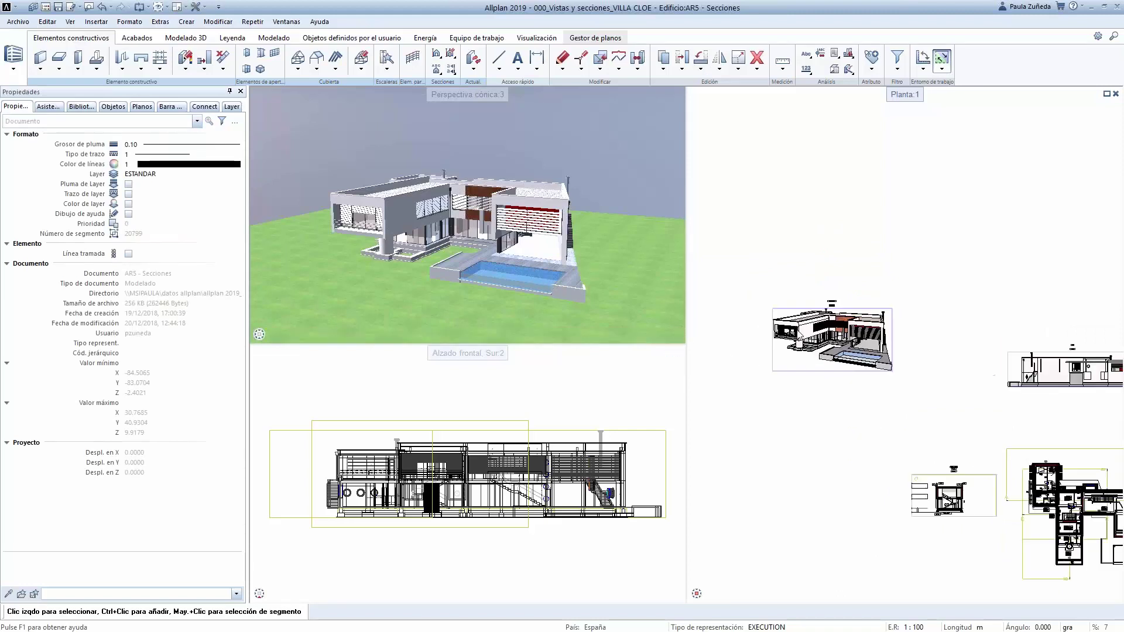
pyautogui.scroll(2, 800, 338)
pyautogui.scroll(1, 755, 350)
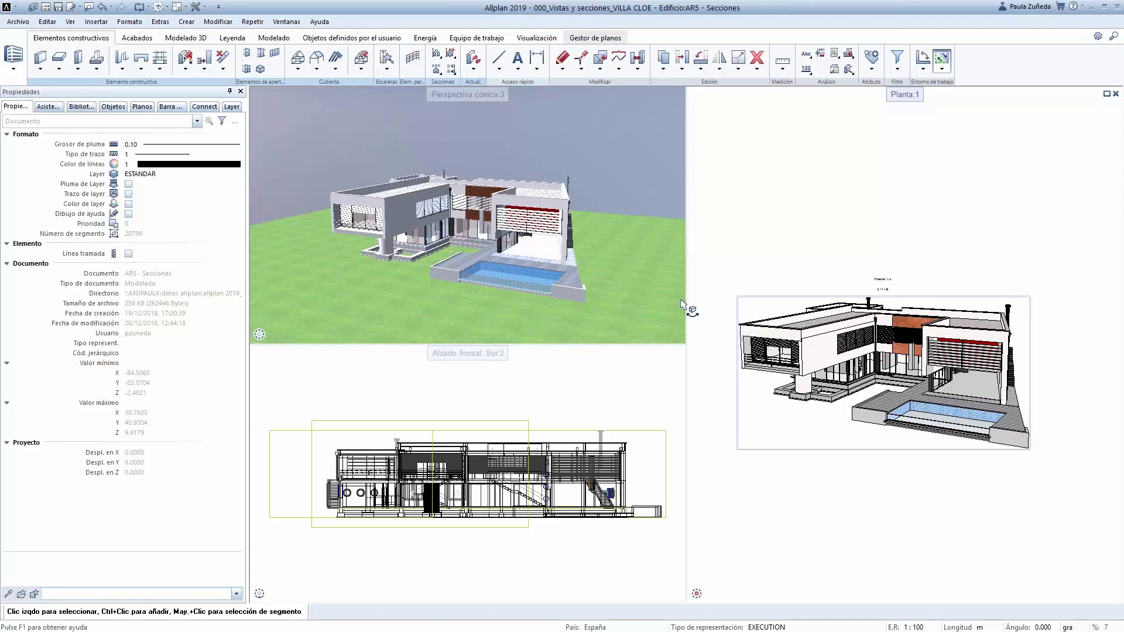
pyautogui.scroll(-3, 693, 296)
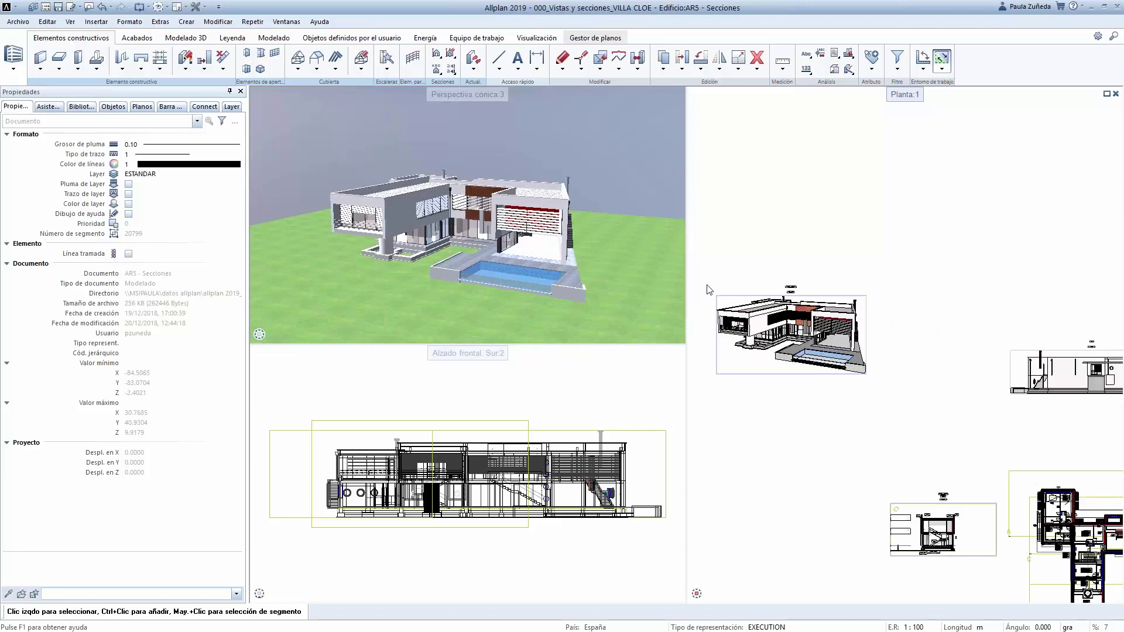
pyautogui.scroll(-3, 807, 316)
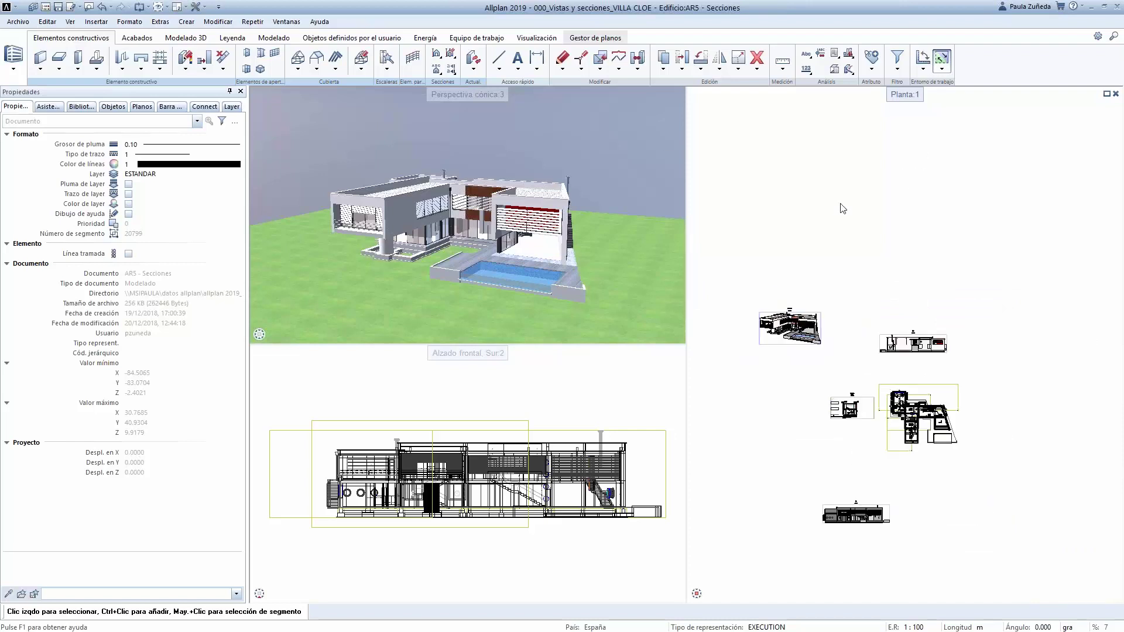
# Maximize the conical perspective viewport and display the villa cut by section B, examining its interior in 3D
pyautogui.doubleClick(462, 95)
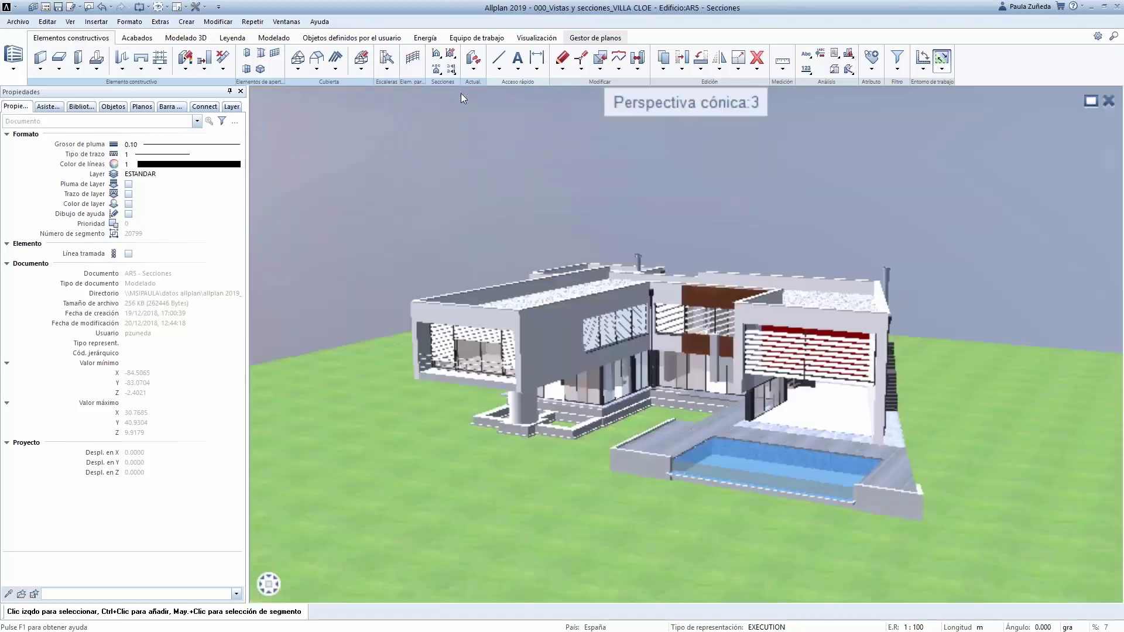
pyautogui.scroll(-3, 658, 462)
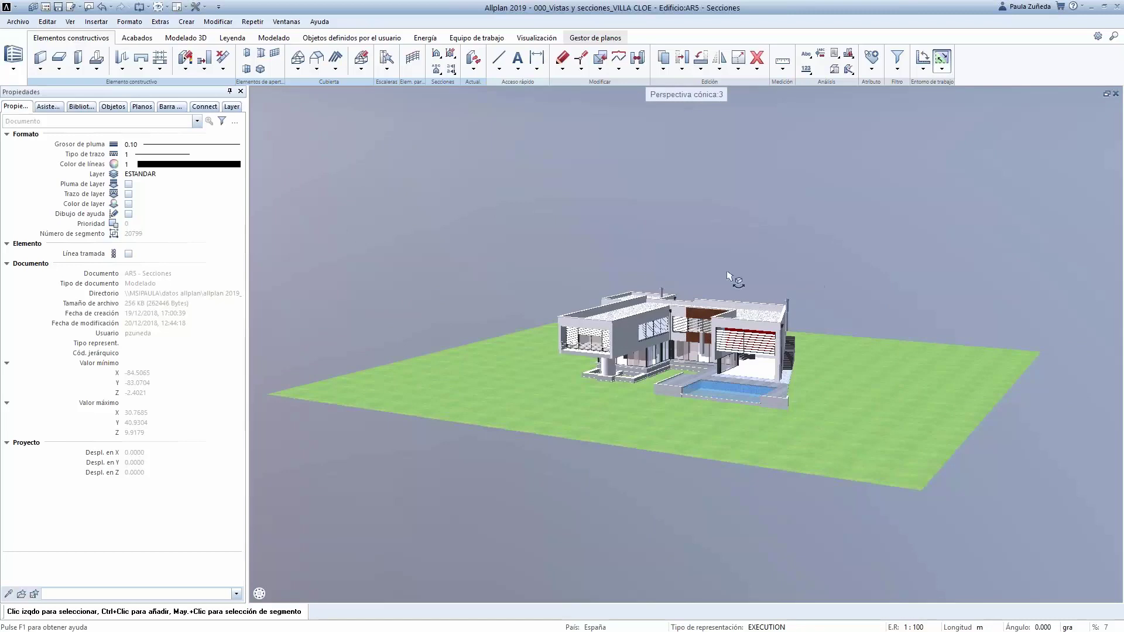
pyautogui.scroll(3, 736, 316)
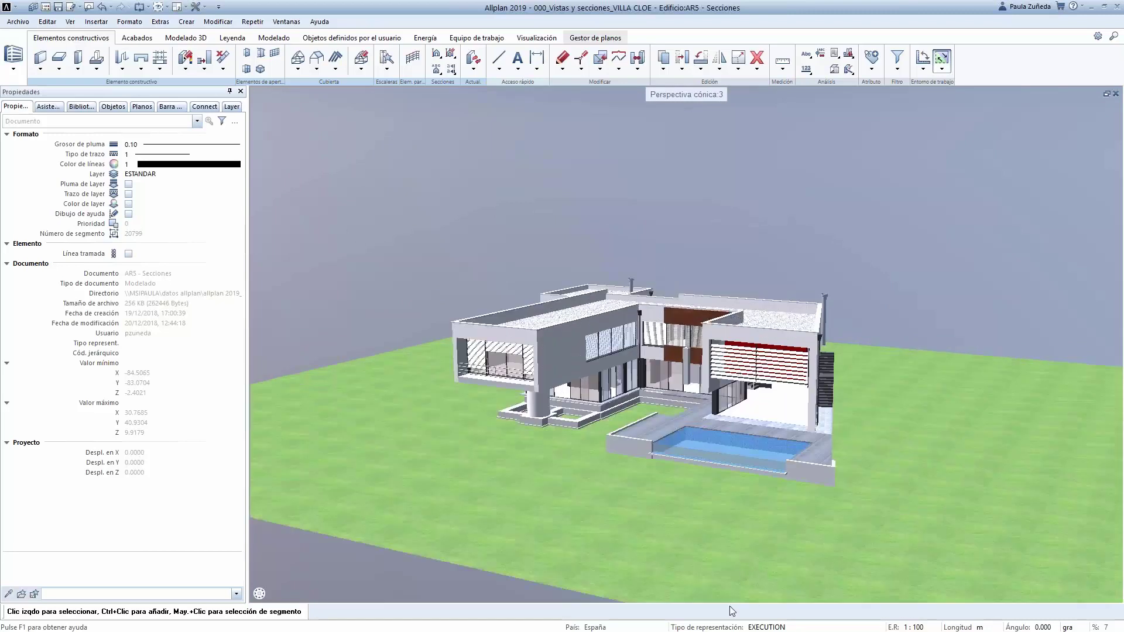
pyautogui.moveTo(539, 598)
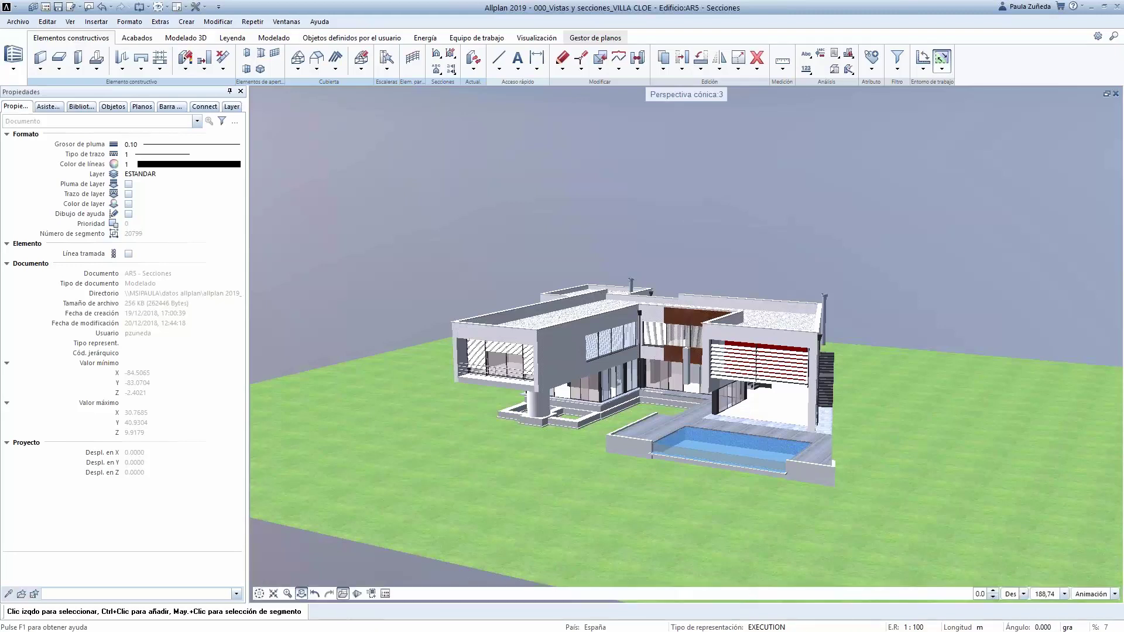
pyautogui.click(1023, 594)
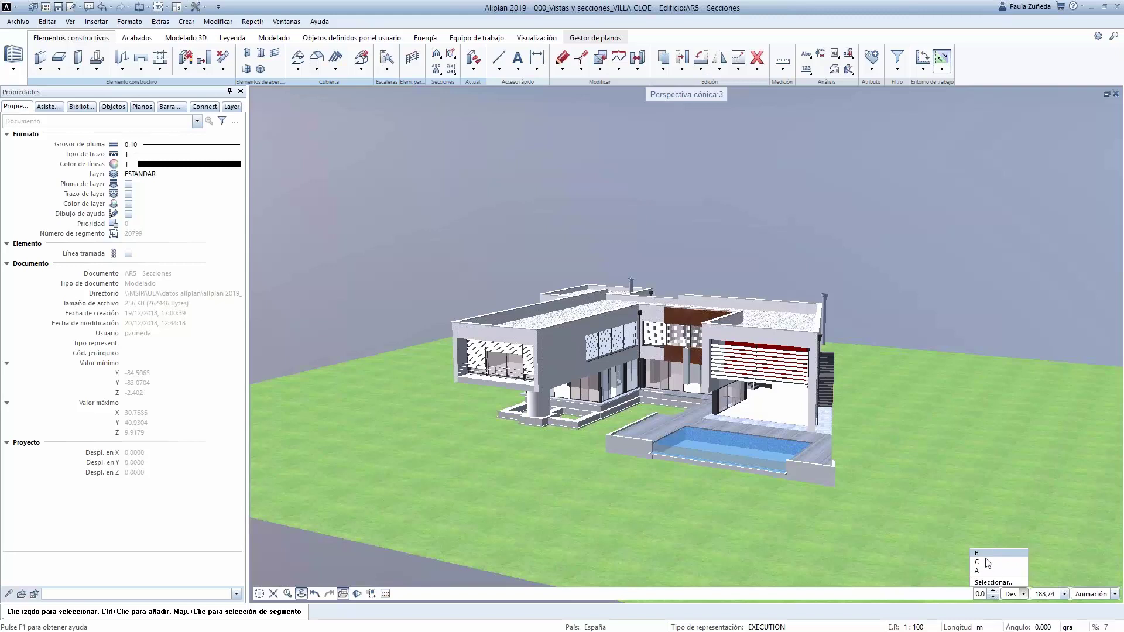
pyautogui.press('Return')
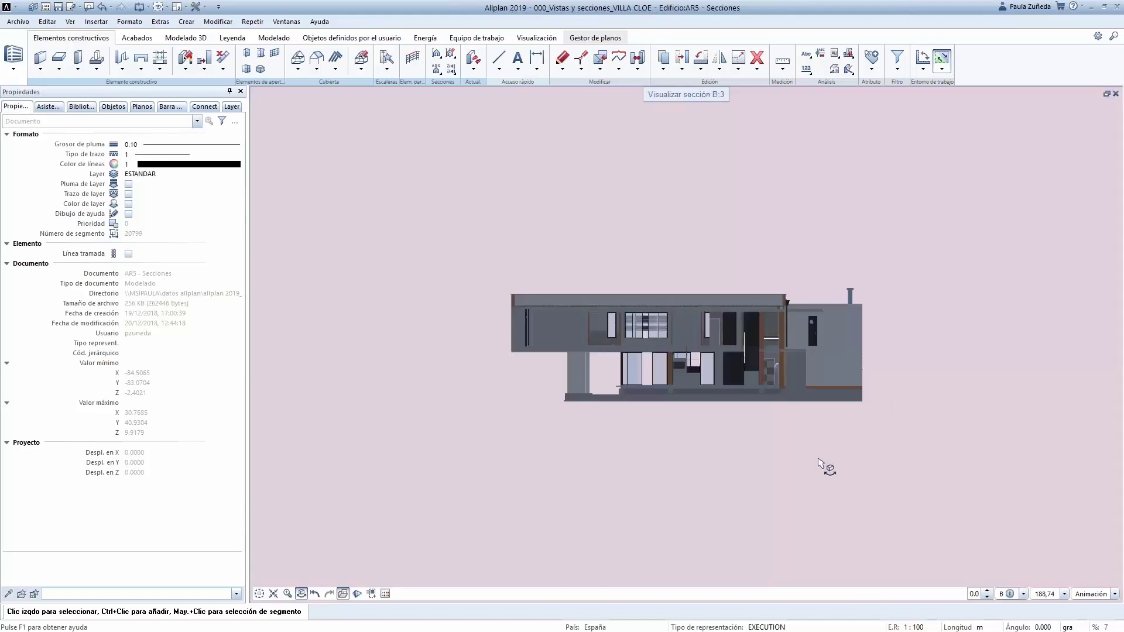
pyautogui.moveTo(699, 445); pyautogui.dragTo(848, 266)
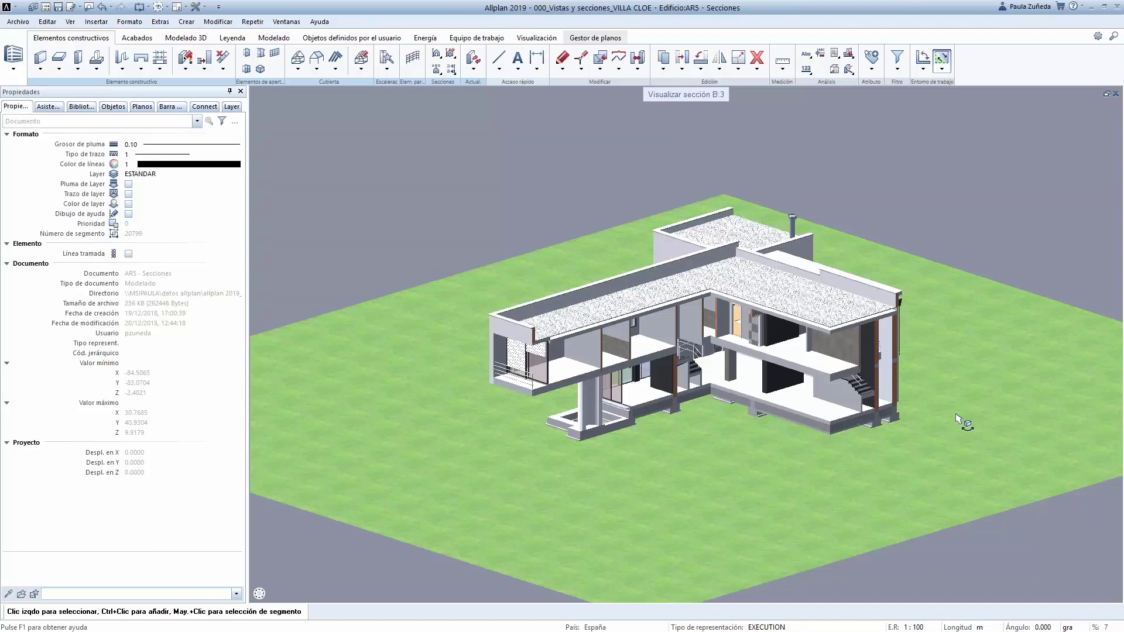
pyautogui.scroll(2, 595, 391)
pyautogui.moveTo(595, 393); pyautogui.dragTo(837, 293)
# Switch the displayed section to A and examine the cut villa from a raised angle
pyautogui.click(1023, 593)
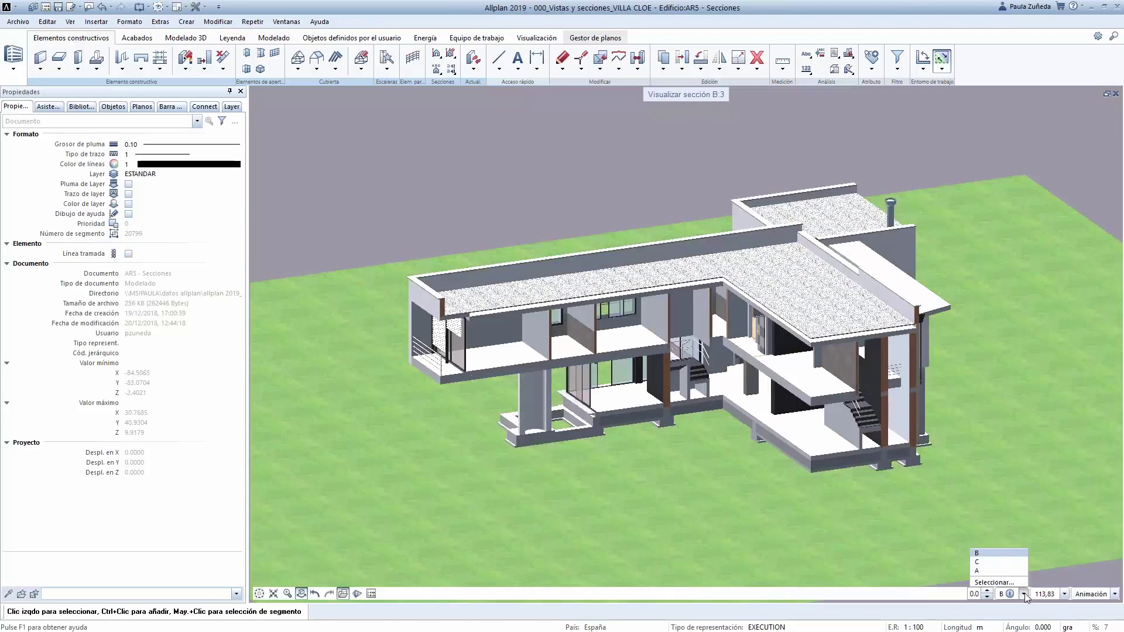
pyautogui.click(995, 570)
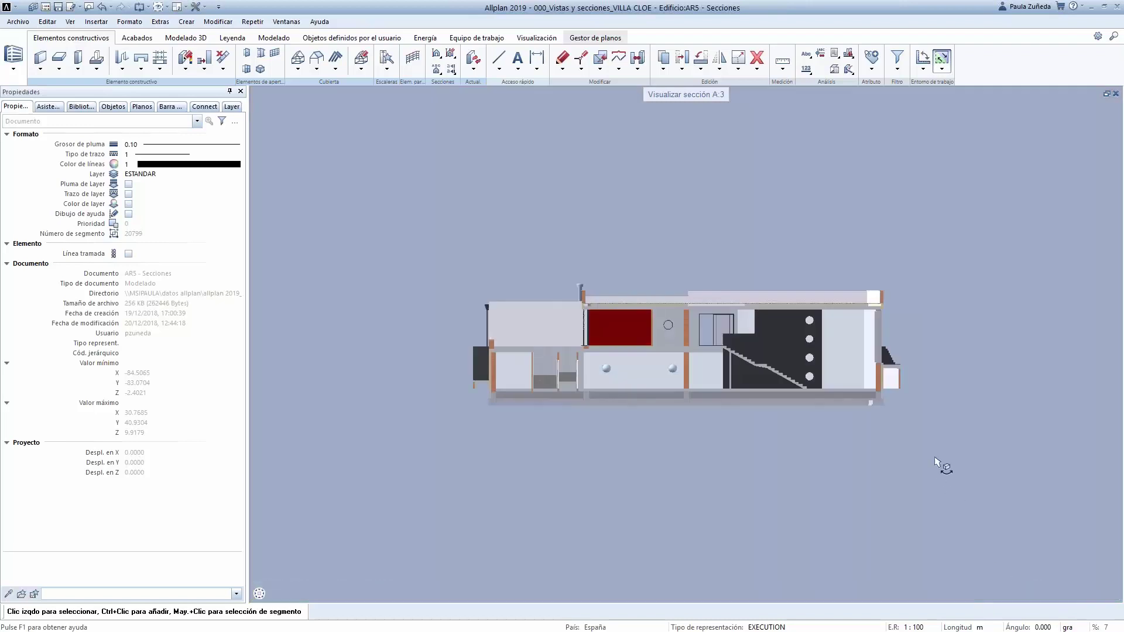
pyautogui.moveTo(943, 465); pyautogui.dragTo(986, 571)
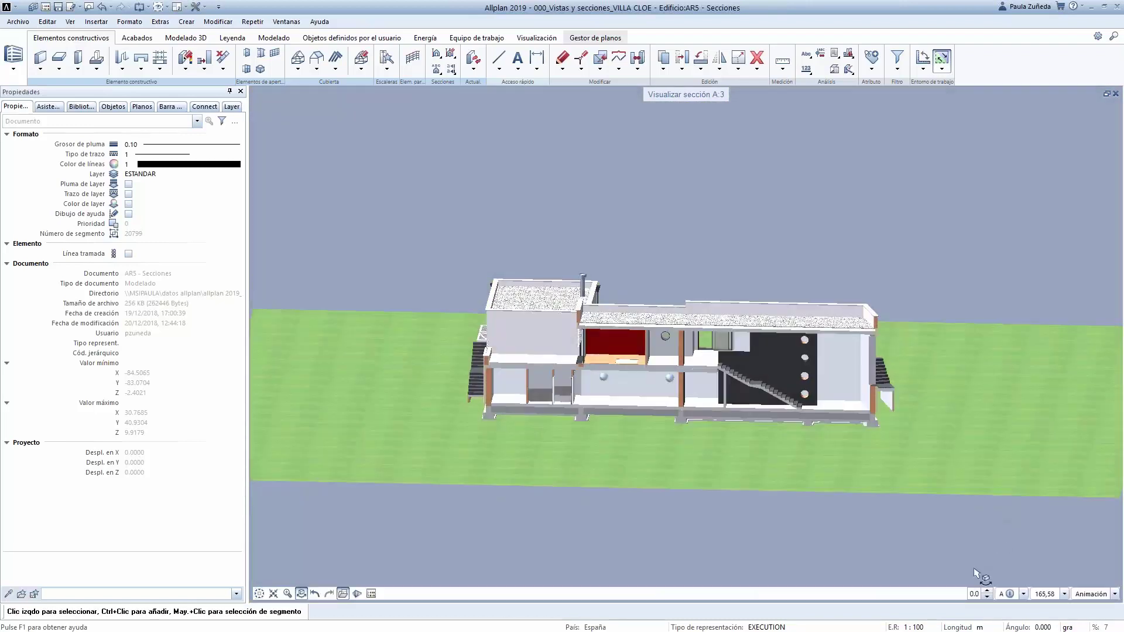
pyautogui.click(1024, 594)
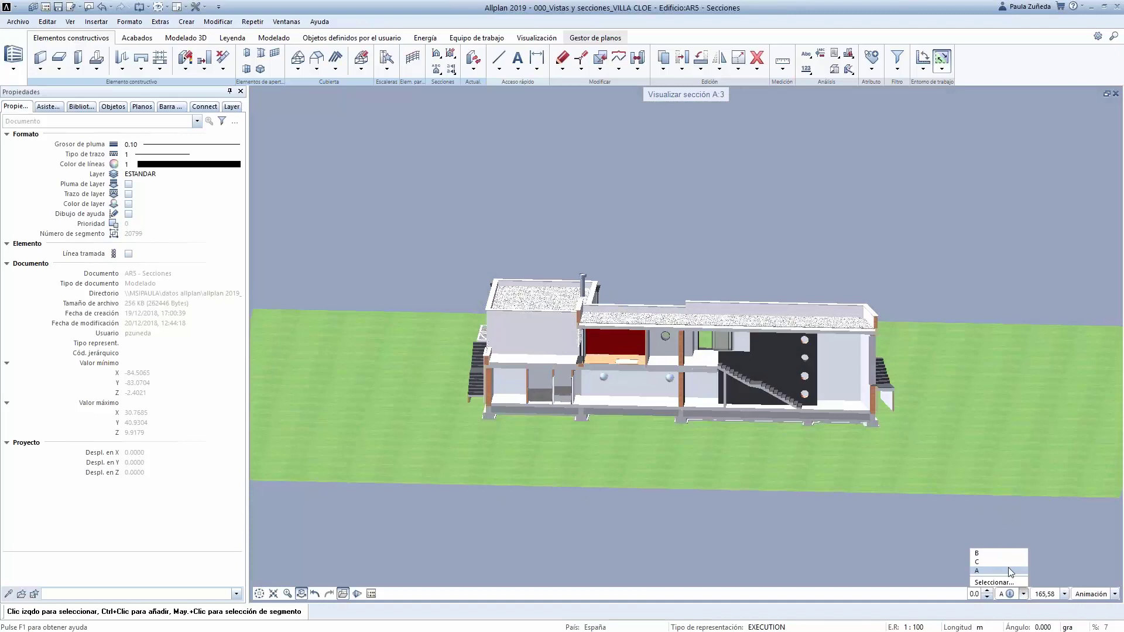
pyautogui.click(1011, 573)
# Switch the displayed section to C and view the cut villa in 3D and in a standard elevation projection
pyautogui.click(1023, 594)
pyautogui.click(973, 561)
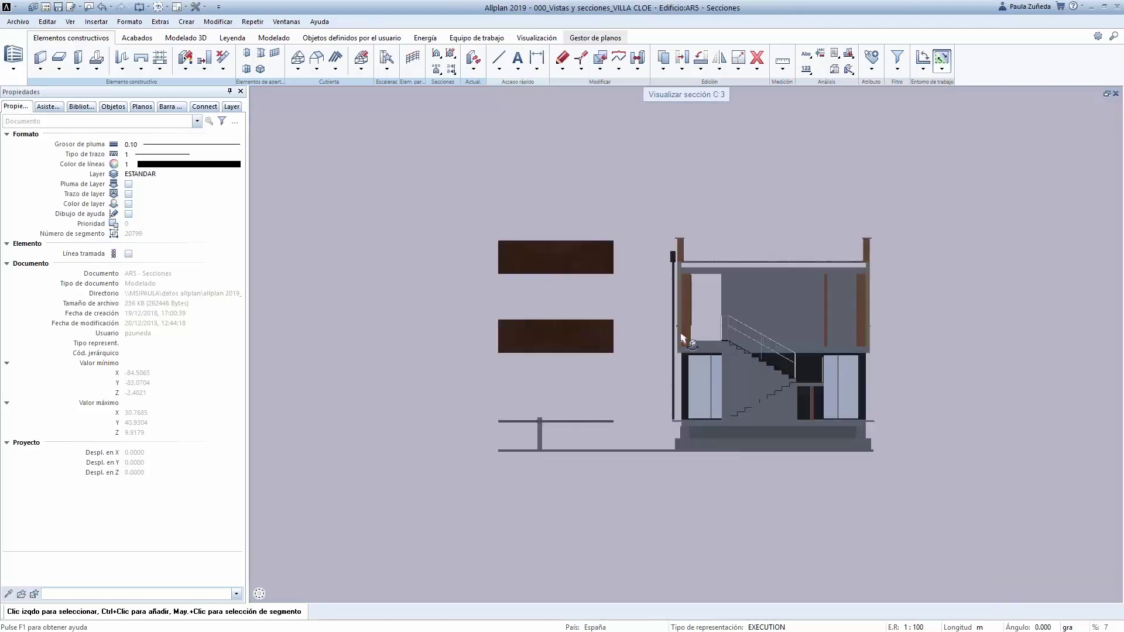
pyautogui.keyDown('shift'); pyautogui.moveTo(683, 338); pyautogui.dragTo(803, 256, button='middle'); pyautogui.keyUp('shift')
pyautogui.moveTo(720, 250); pyautogui.dragTo(665, 494)
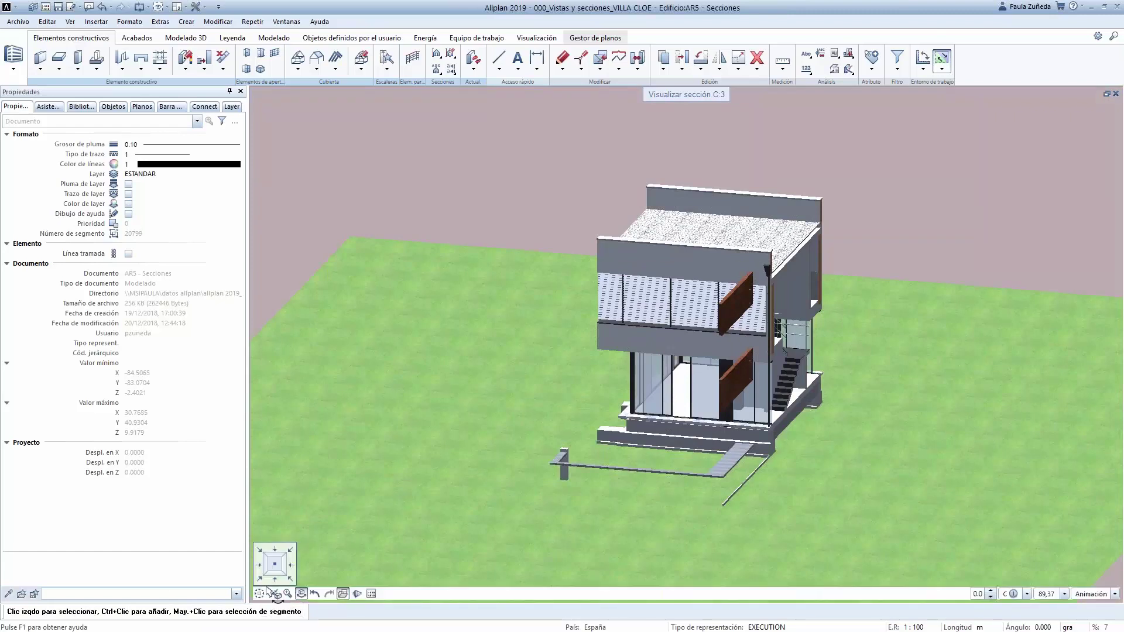
pyautogui.moveTo(260, 595)
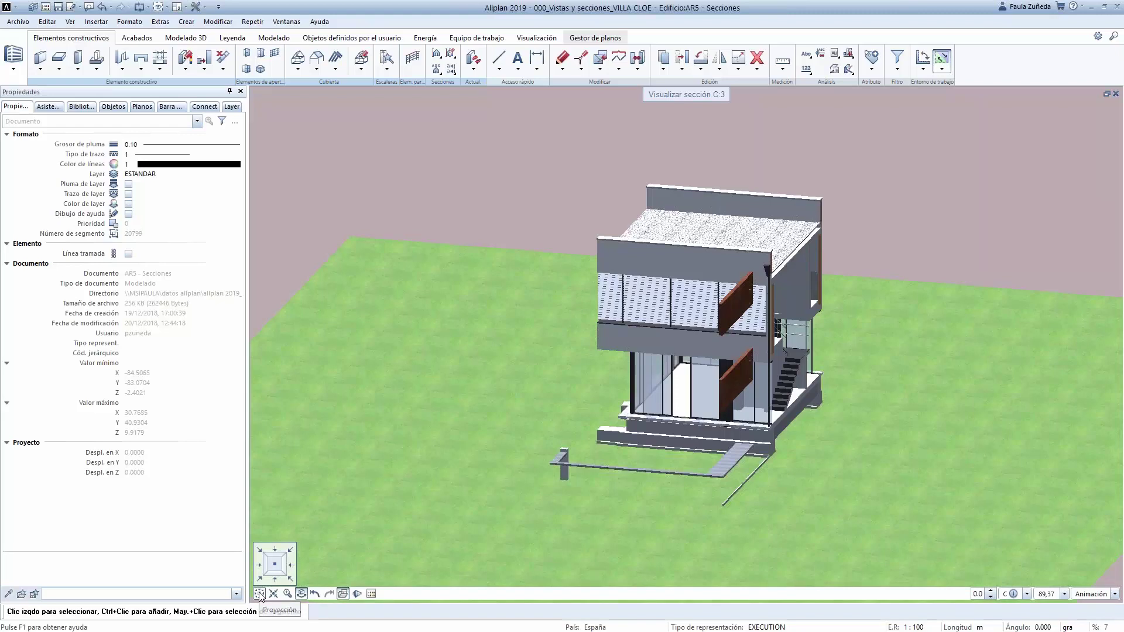
pyautogui.click(272, 583)
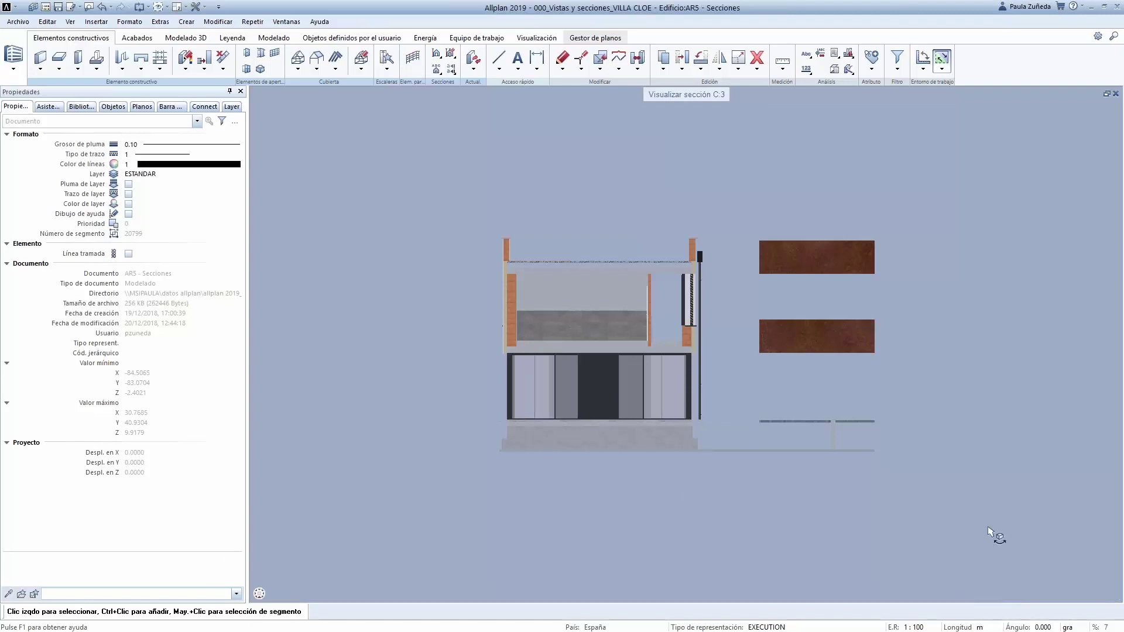
# Deselect section C so the 3D viewport displays the whole uncut villa, and view it from a raised angle
pyautogui.click(1027, 593)
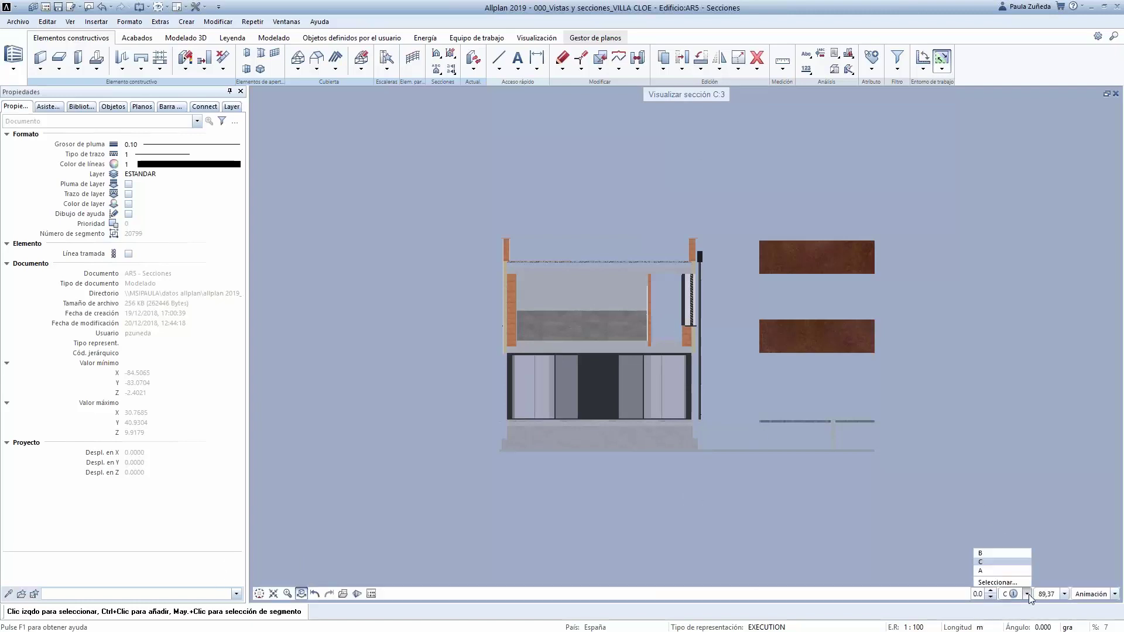
pyautogui.click(988, 582)
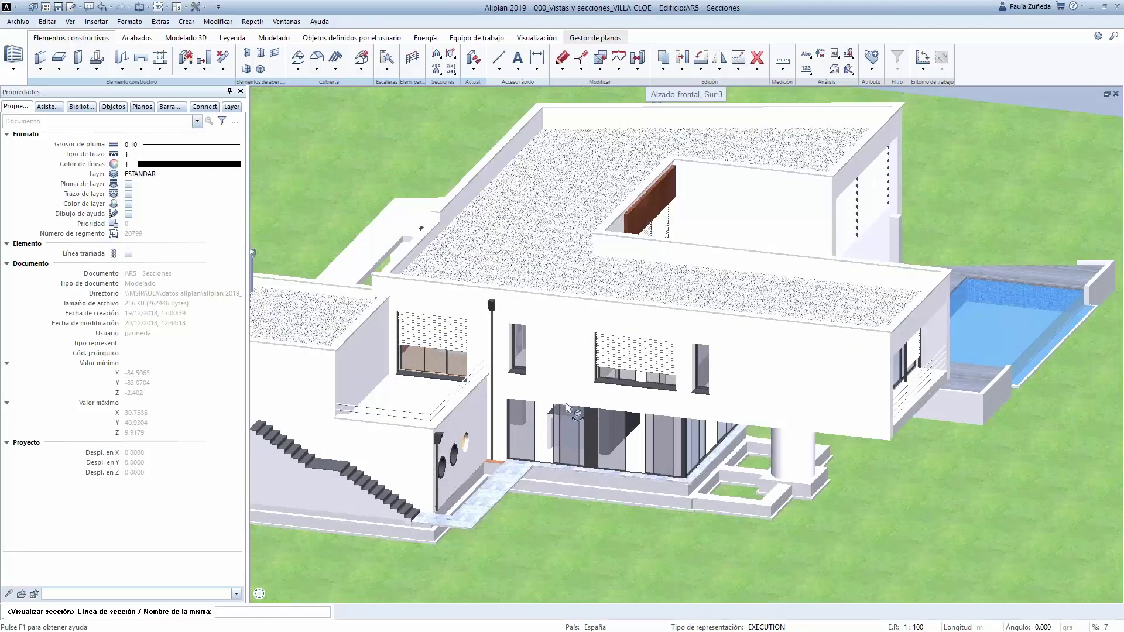
pyautogui.scroll(-3, 566, 405)
pyautogui.moveTo(567, 345); pyautogui.dragTo(469, 374)
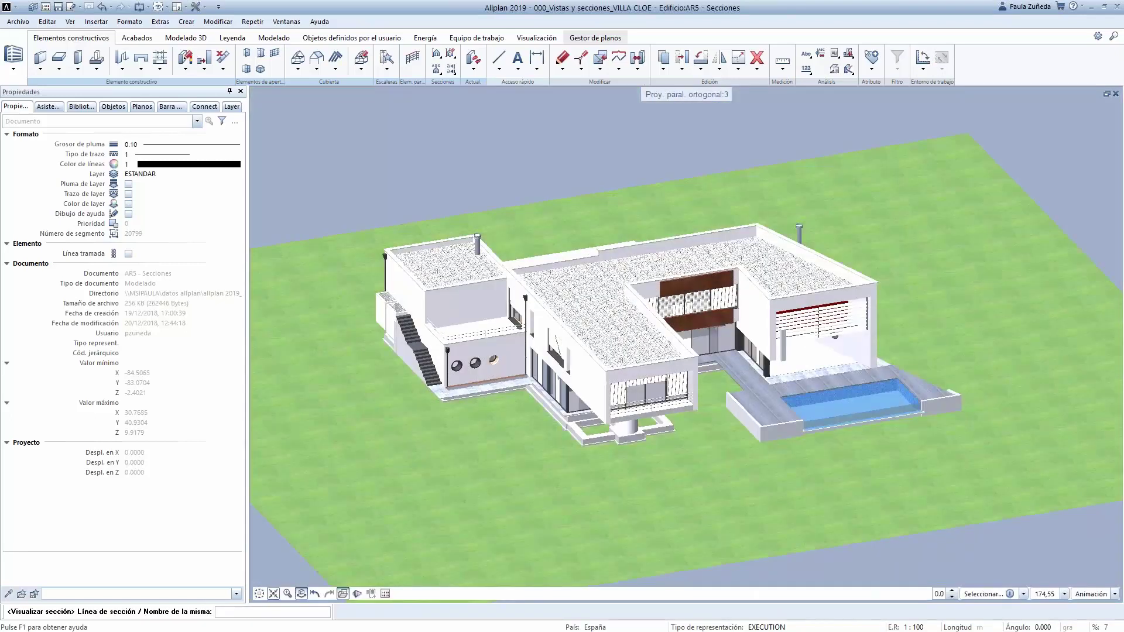
# View the villa in standard projections, including the front, left and rear elevations and the southwest and southeast isometrics
pyautogui.click(275, 580)
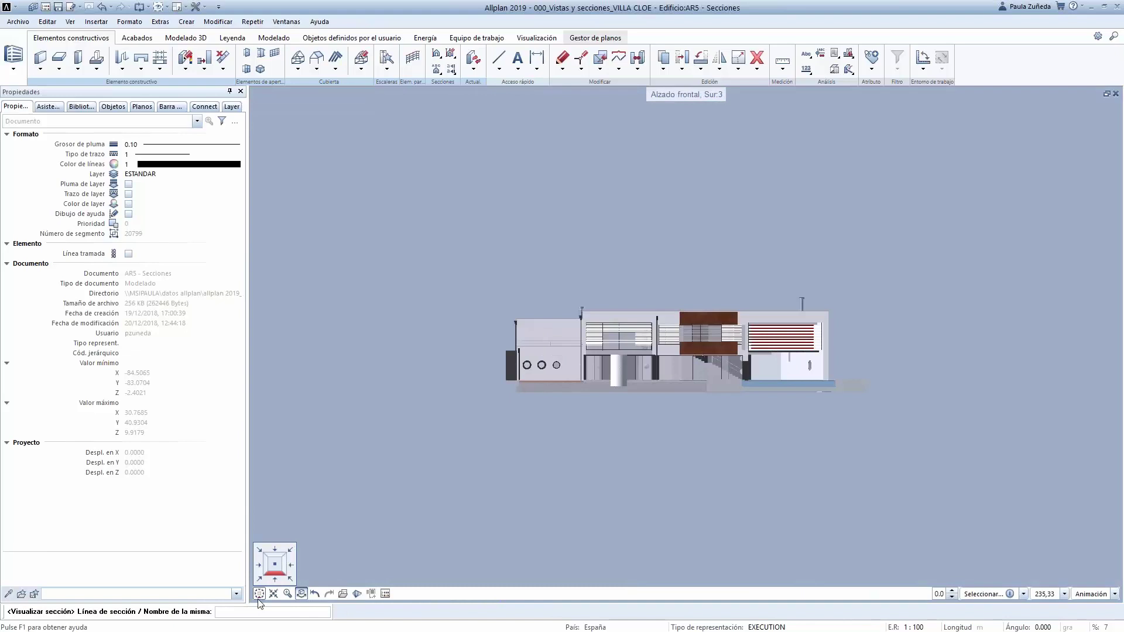
pyautogui.click(259, 566)
pyautogui.click(291, 567)
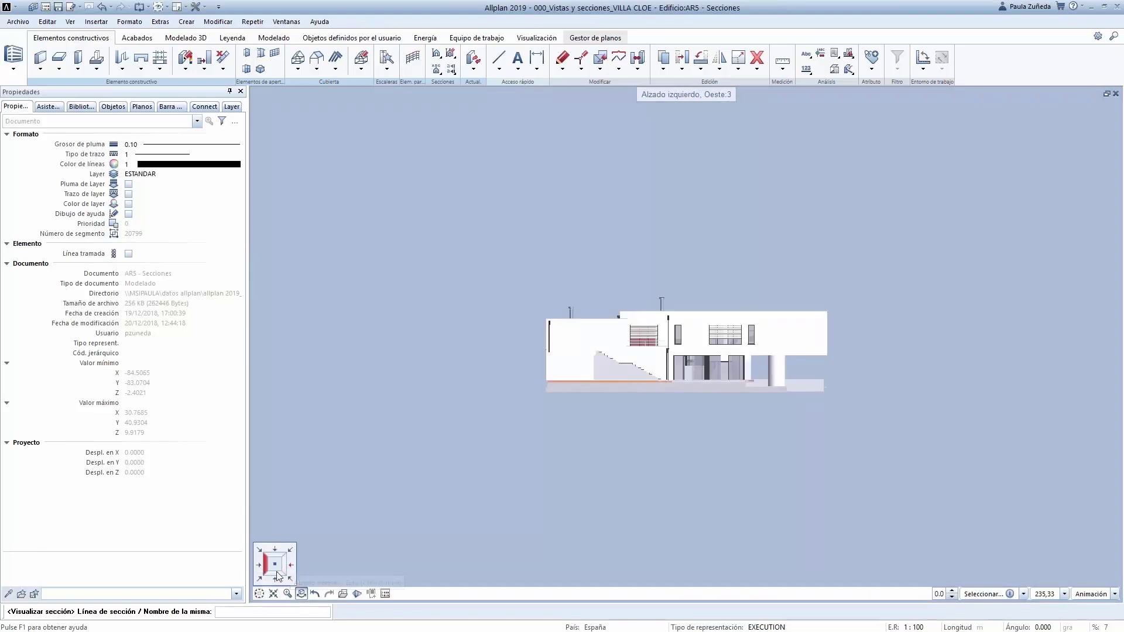
pyautogui.click(278, 552)
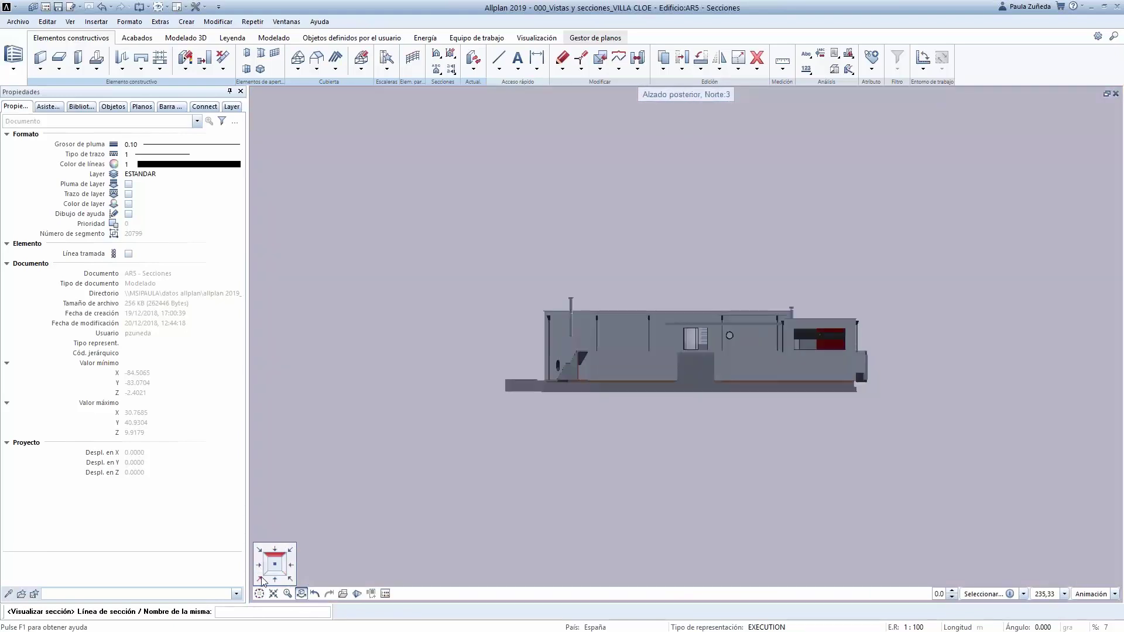
pyautogui.click(261, 579)
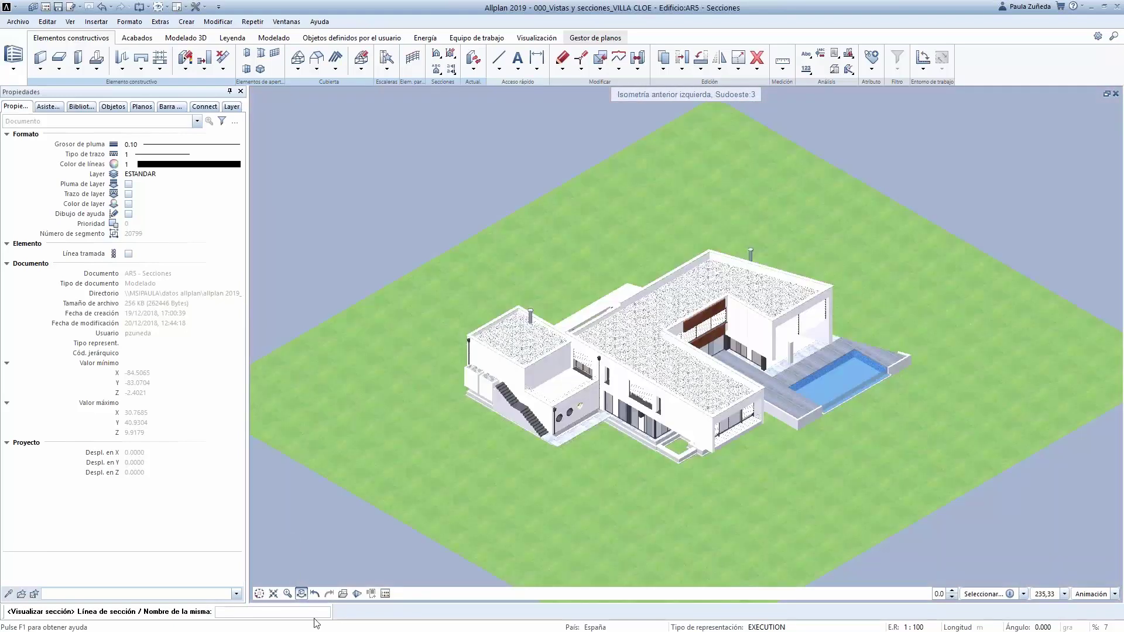
pyautogui.moveTo(262, 601)
pyautogui.click(287, 579)
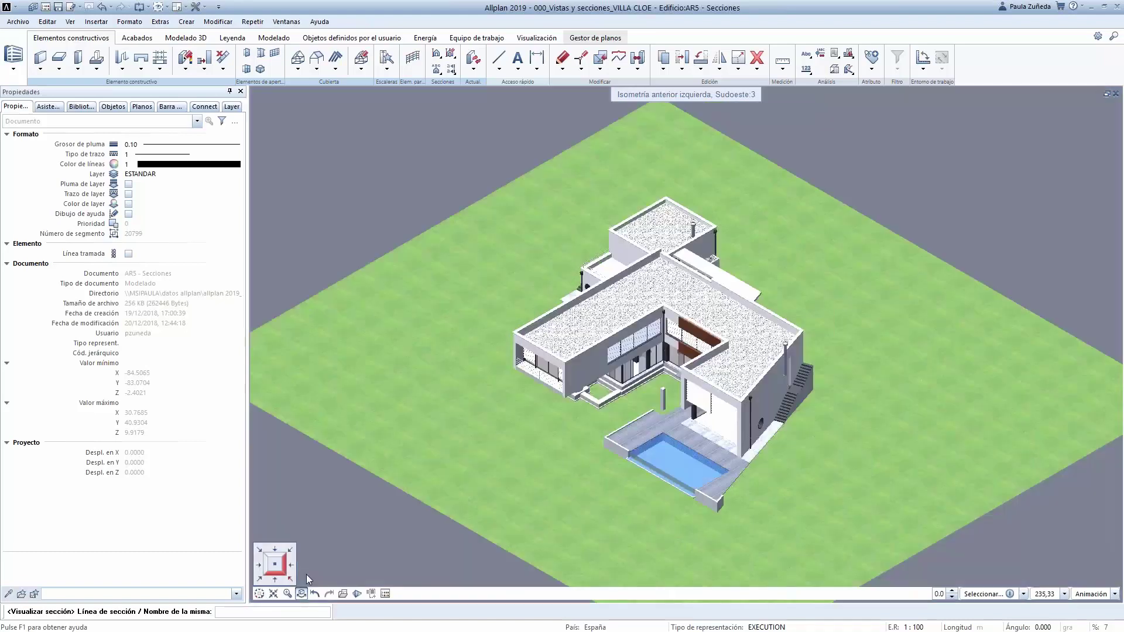
# Display the isometric villa with the Imagen de ocultación de líneas and Modelo de alambre view types
pyautogui.click(1114, 594)
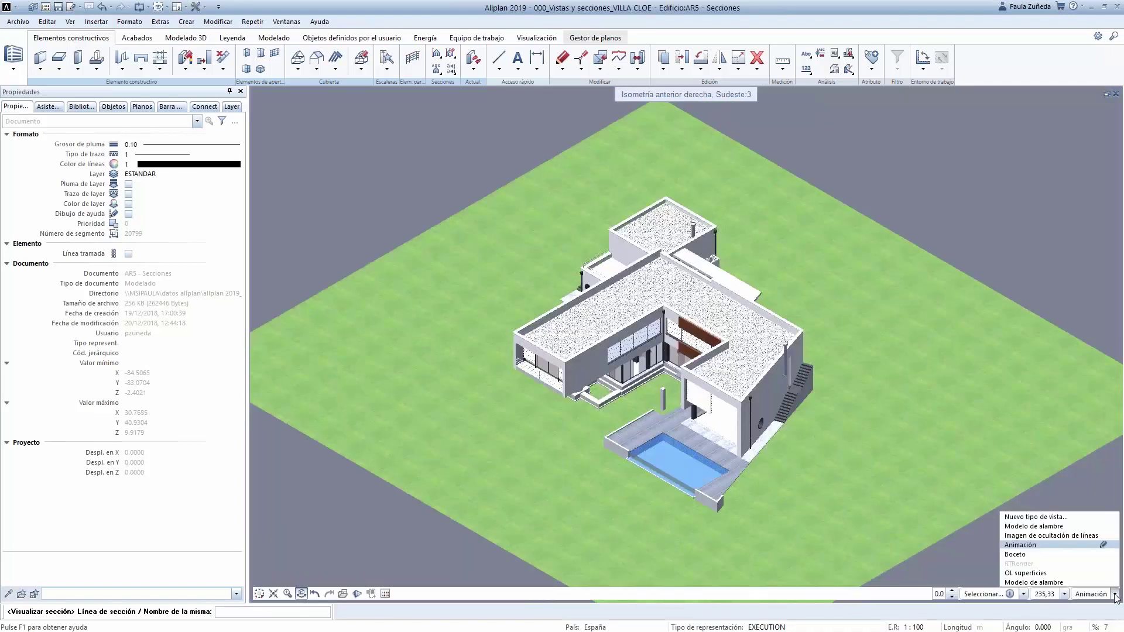
pyautogui.click(1053, 544)
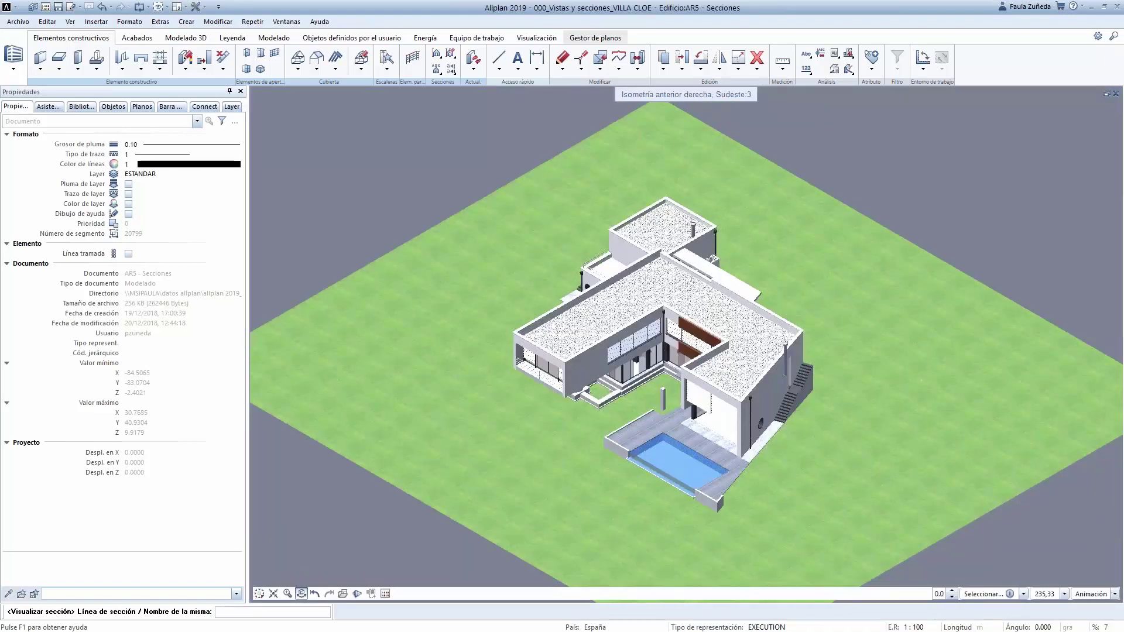
pyautogui.click(1113, 595)
pyautogui.click(1080, 536)
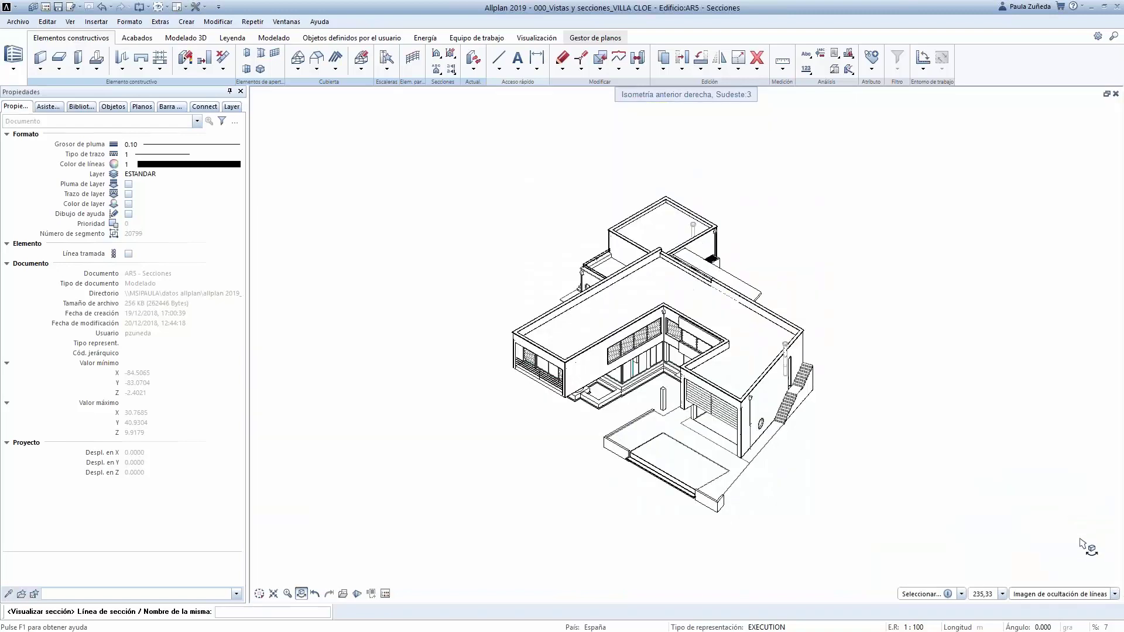
pyautogui.click(1113, 594)
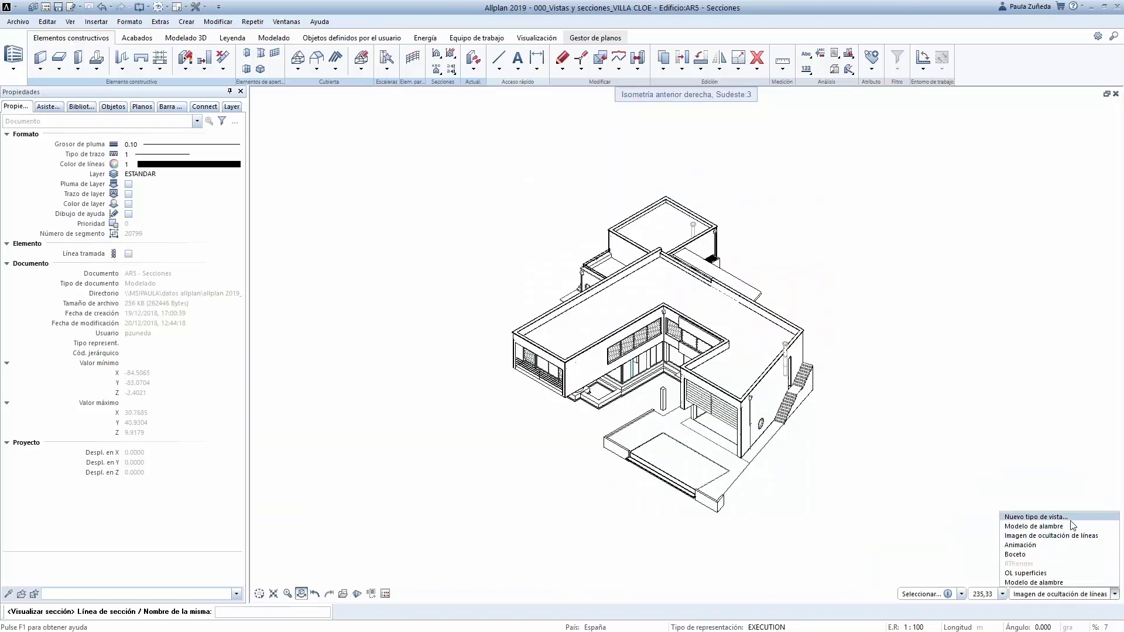
pyautogui.click(1079, 527)
# Display the villa as Boceto, orbit it slightly, and switch to the second Modelo de alambre view type
pyautogui.click(1103, 590)
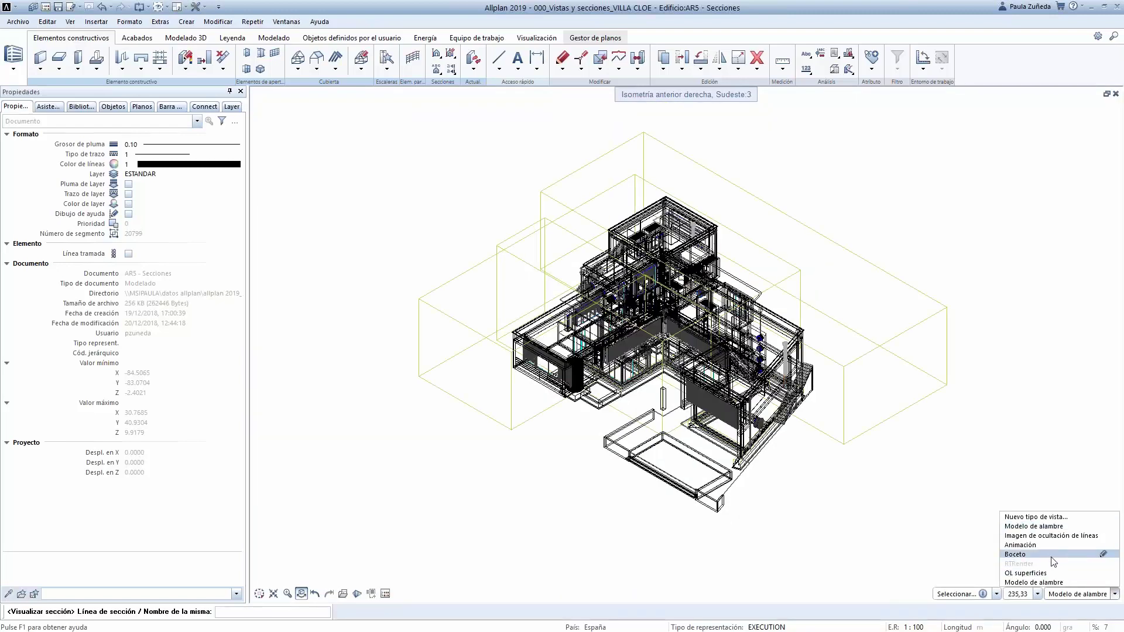
pyautogui.click(1029, 555)
pyautogui.moveTo(810, 346); pyautogui.dragTo(798, 556)
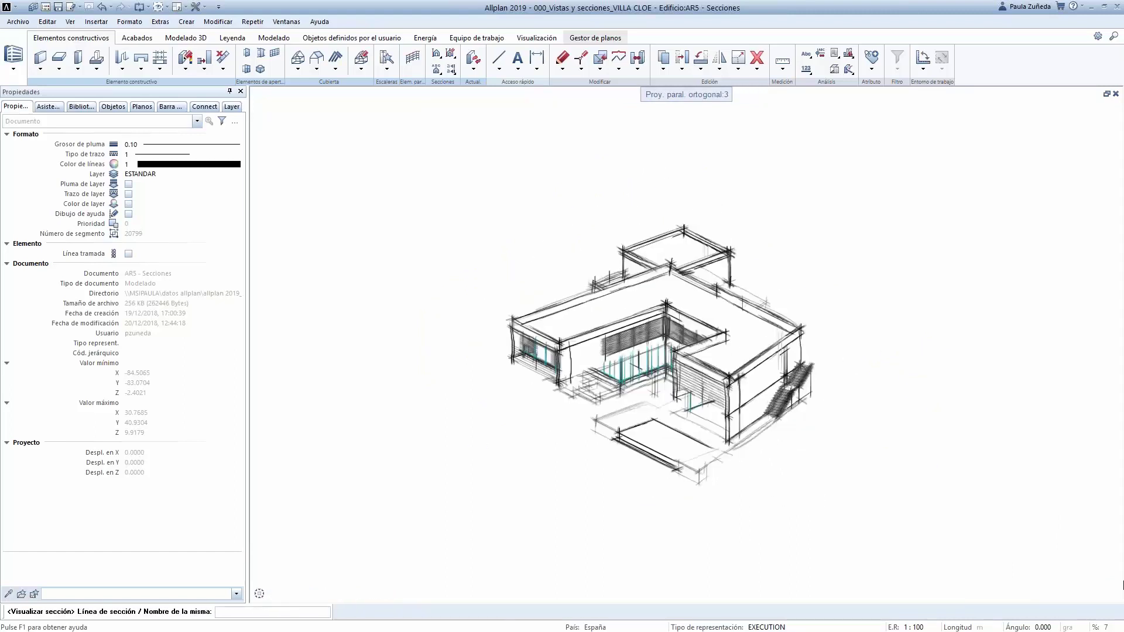
pyautogui.click(1114, 594)
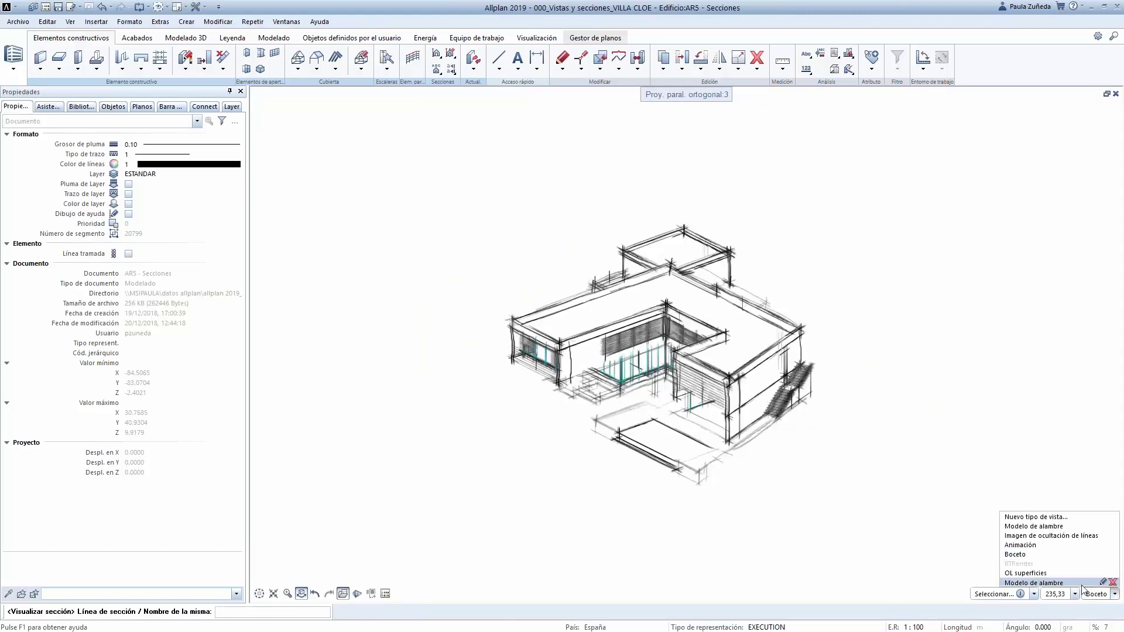
pyautogui.click(1048, 583)
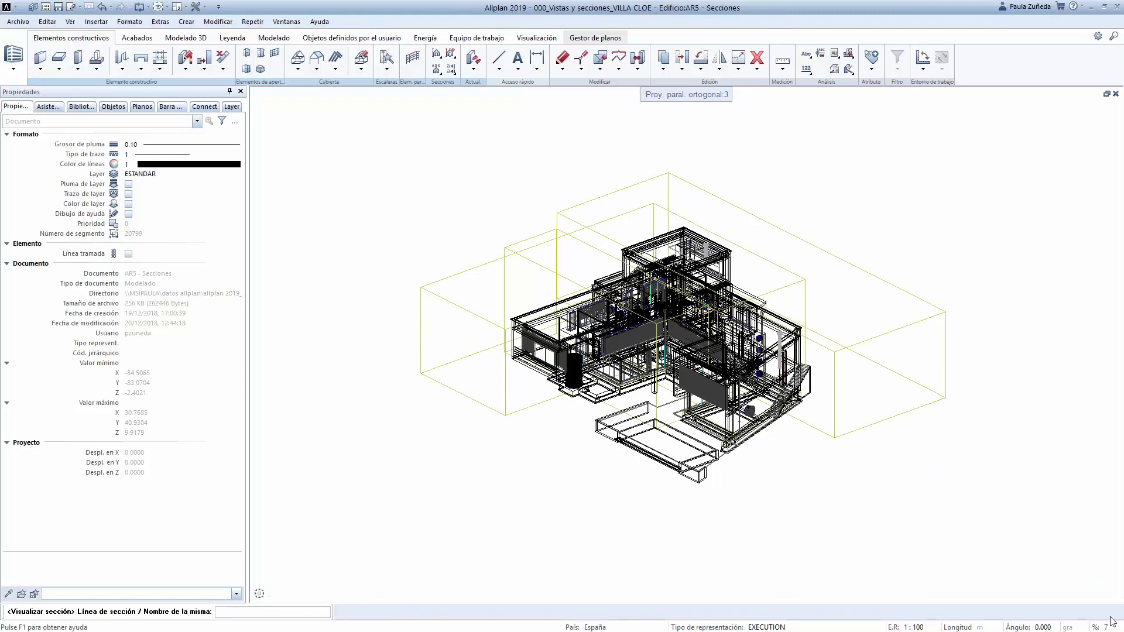
# Set the view type back to Animación and orbit the villa to a low angle showing the pool side
pyautogui.click(1114, 594)
pyautogui.click(1053, 545)
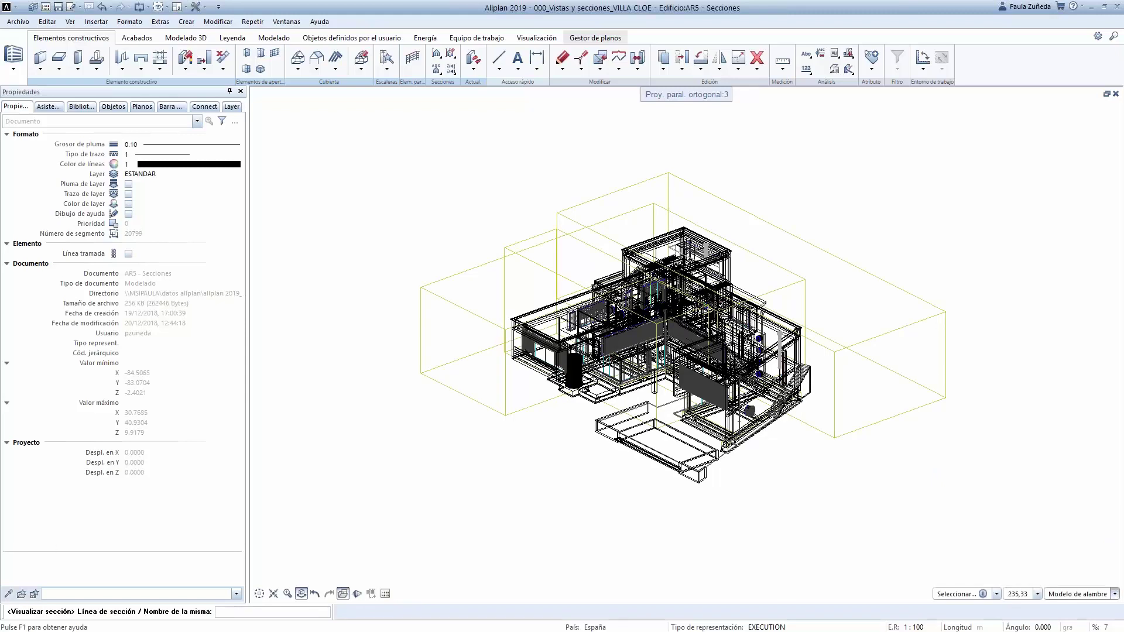
pyautogui.moveTo(870, 429); pyautogui.dragTo(547, 490)
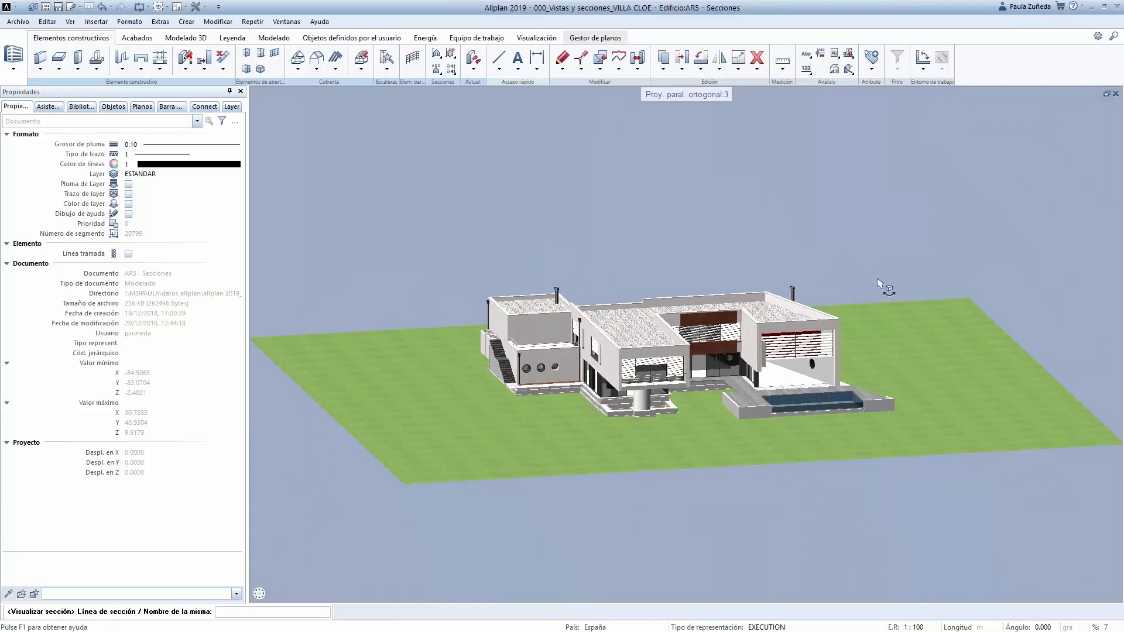
pyautogui.moveTo(883, 288); pyautogui.dragTo(689, 120)
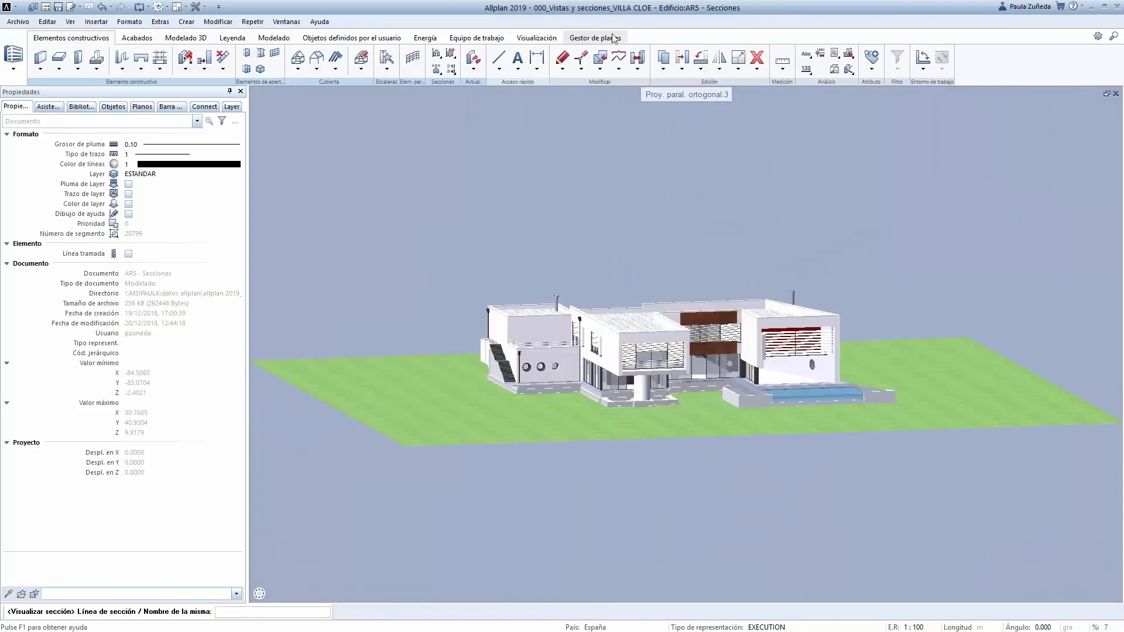
# Restore the layout of three viewports, tilt the 3D view slightly upward, and leave the section display command
pyautogui.doubleClick(710, 96)
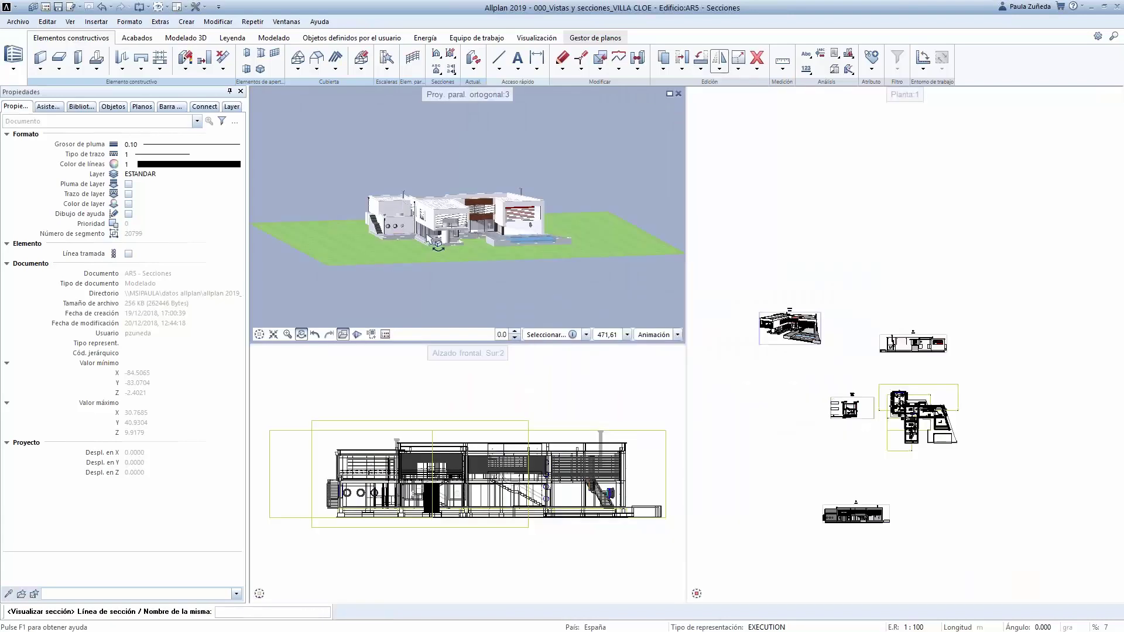
pyautogui.moveTo(443, 241); pyautogui.dragTo(459, 209)
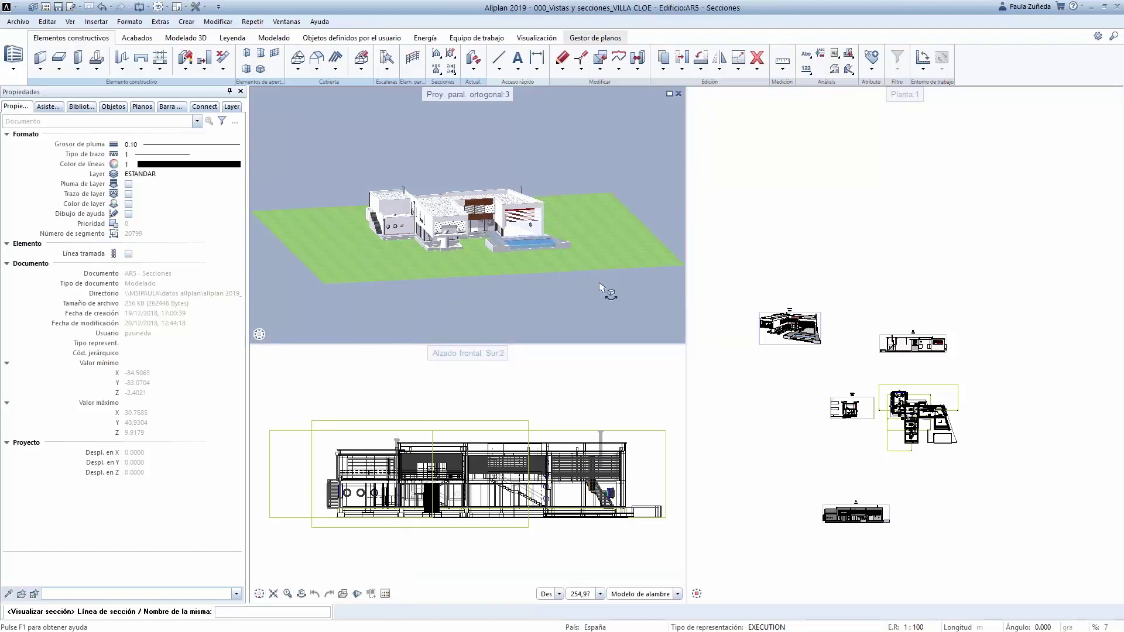
pyautogui.press('Escape')
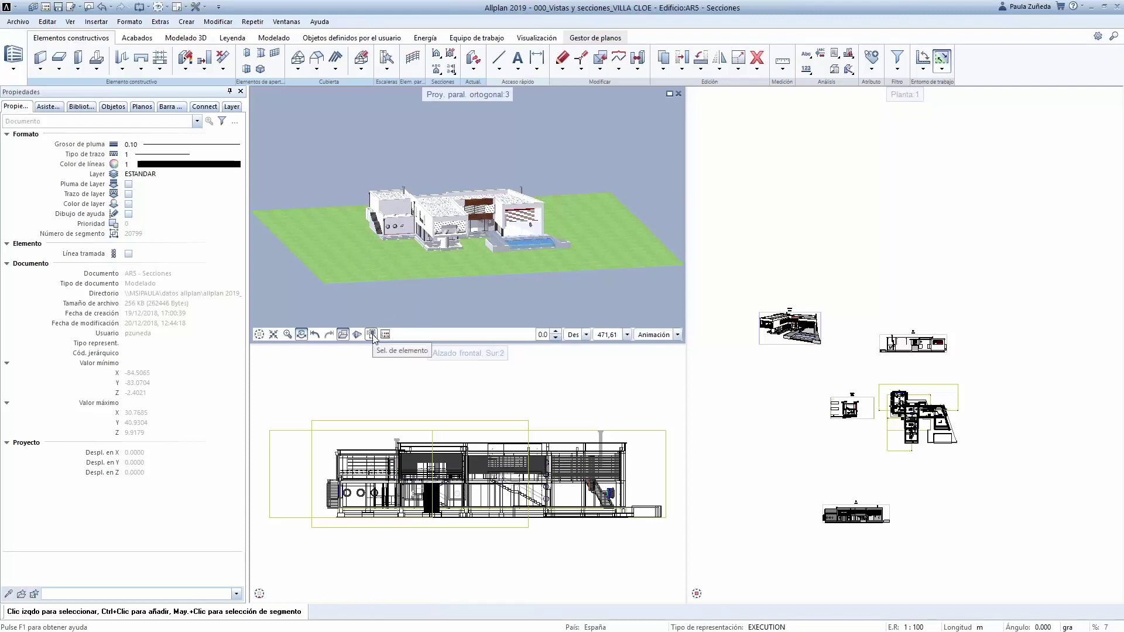
# Isolate the villa's upper-left wing in the 3D viewport with Sel. de elemento, enclosing its elements in the plan
pyautogui.click(371, 334)
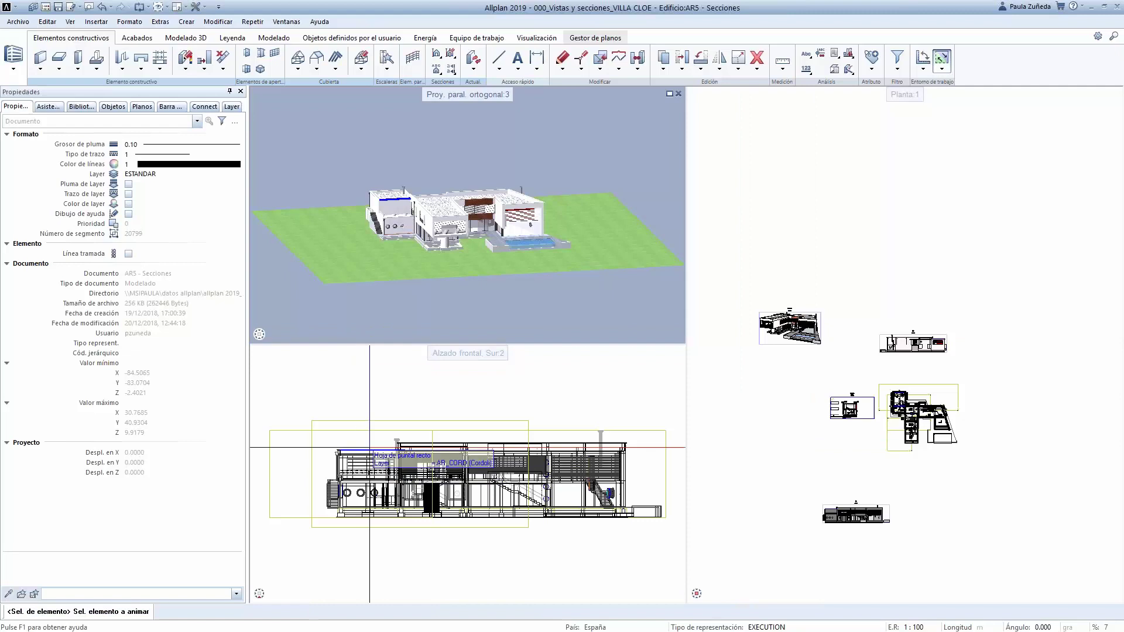
pyautogui.scroll(6, 901, 299)
pyautogui.scroll(5, 901, 299)
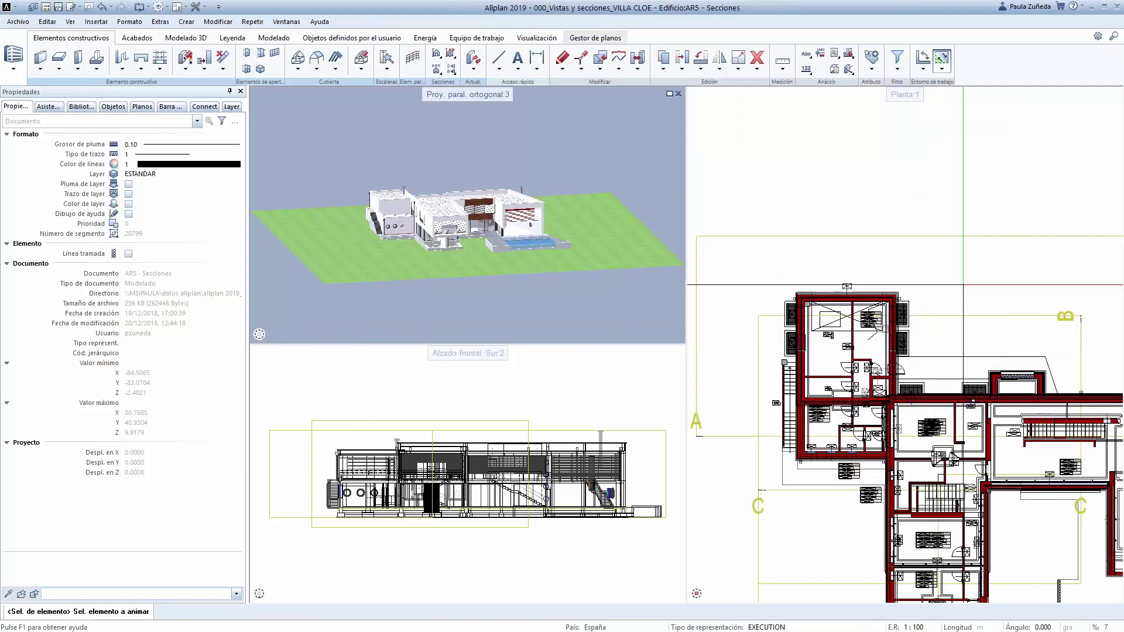
pyautogui.scroll(-2, 805, 303)
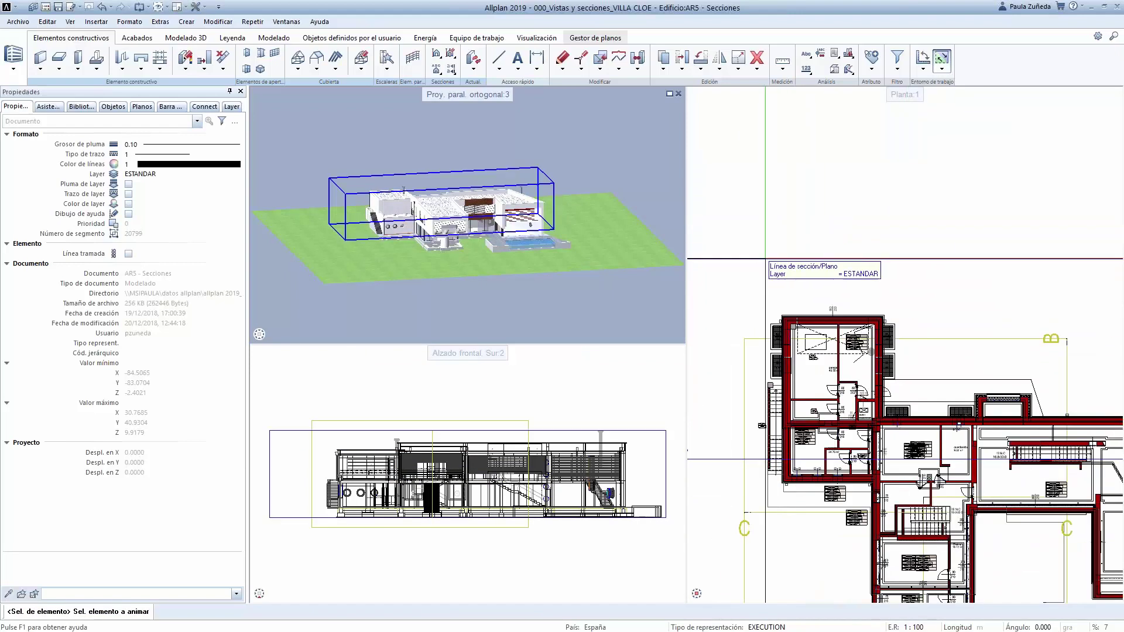
pyautogui.moveTo(754, 248); pyautogui.dragTo(914, 391)
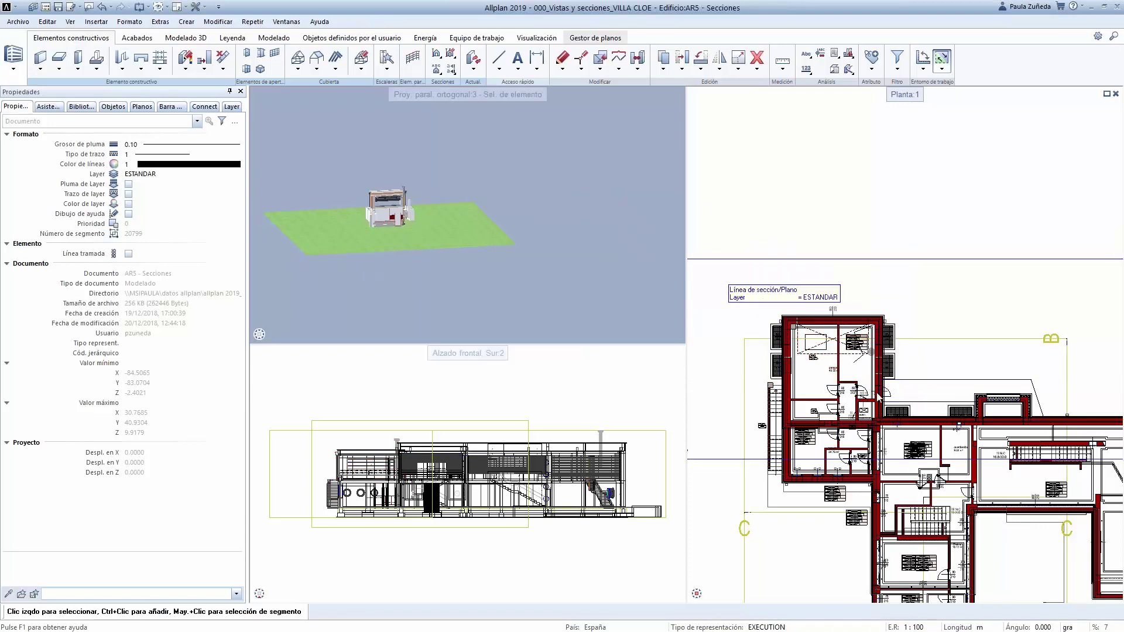
# Examine the isolated wing elements in the 3D viewport from several sides and up close
pyautogui.moveTo(451, 235); pyautogui.dragTo(460, 237, button='middle')
pyautogui.moveTo(460, 233); pyautogui.dragTo(405, 228)
pyautogui.moveTo(520, 231); pyautogui.dragTo(349, 233)
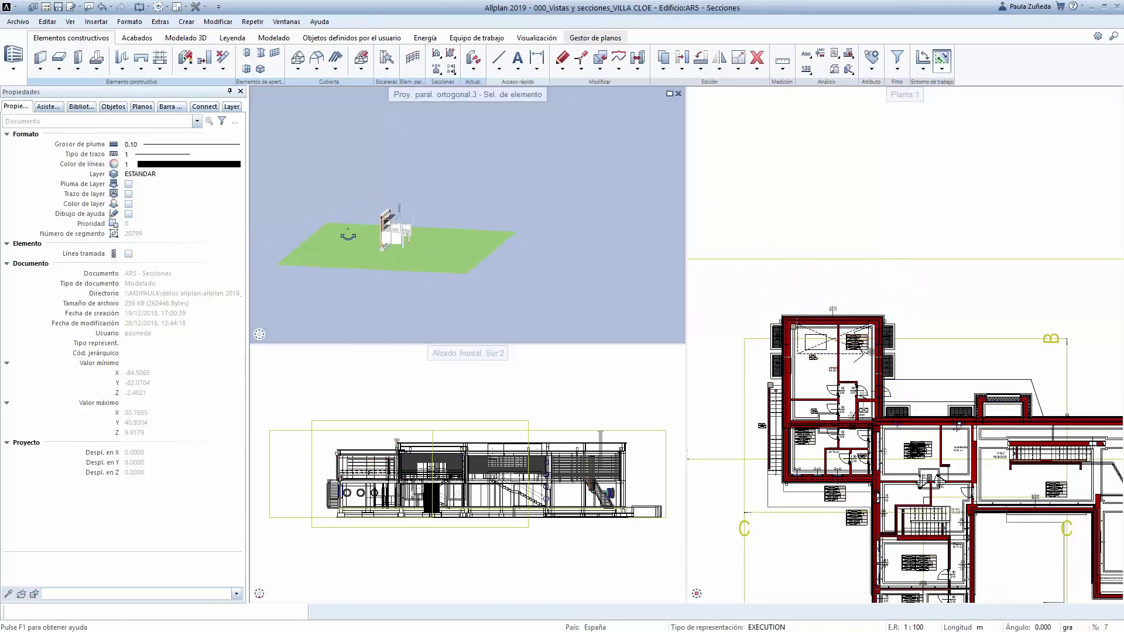
pyautogui.scroll(4, 347, 235)
pyautogui.scroll(3, 459, 269)
pyautogui.moveTo(425, 236); pyautogui.dragTo(530, 211)
pyautogui.moveTo(299, 190); pyautogui.dragTo(471, 184)
pyautogui.scroll(-5, 472, 187)
pyautogui.moveTo(499, 271); pyautogui.dragTo(557, 289)
# Turn off Sel. de elemento in the 3D viewport to display the complete villa, framing the model and the full plan
pyautogui.click(371, 334)
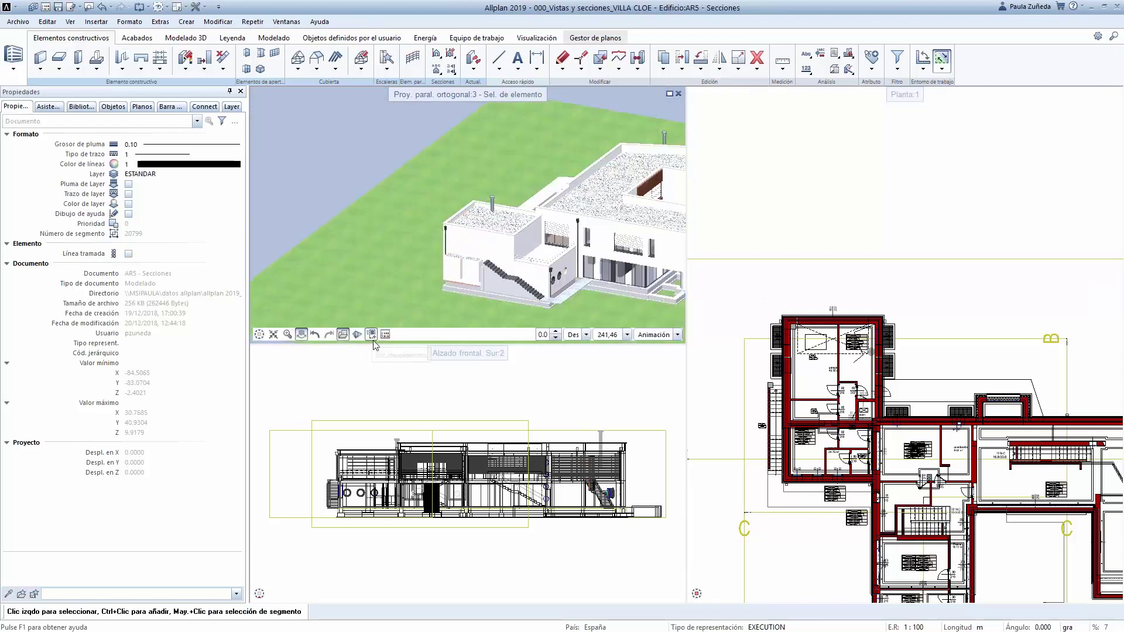
pyautogui.scroll(-2, 386, 284)
pyautogui.scroll(-2, 386, 283)
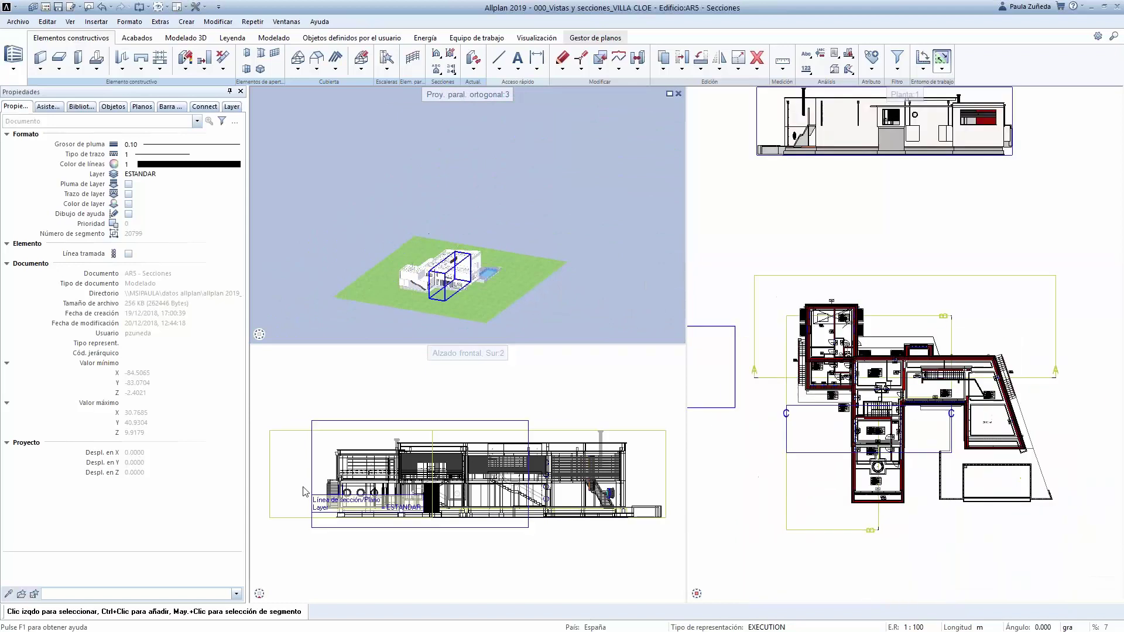
# Isolate the elements around the upper-right staircase in the plan viewport with Sel. de elemento, and restore the full plan display
pyautogui.moveTo(759, 597)
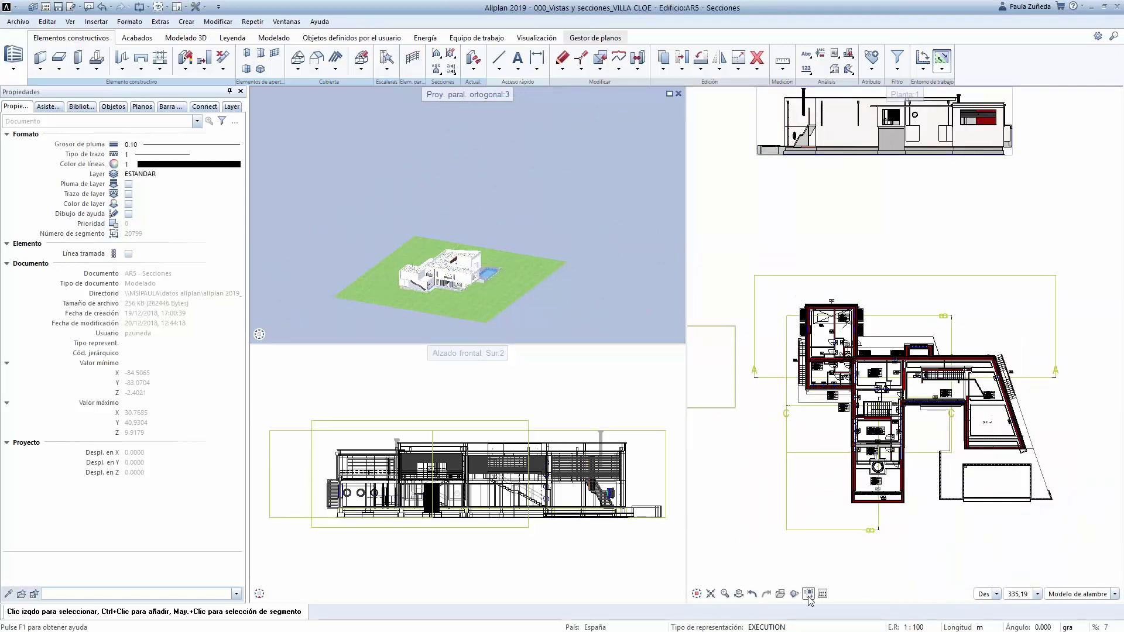
pyautogui.click(808, 594)
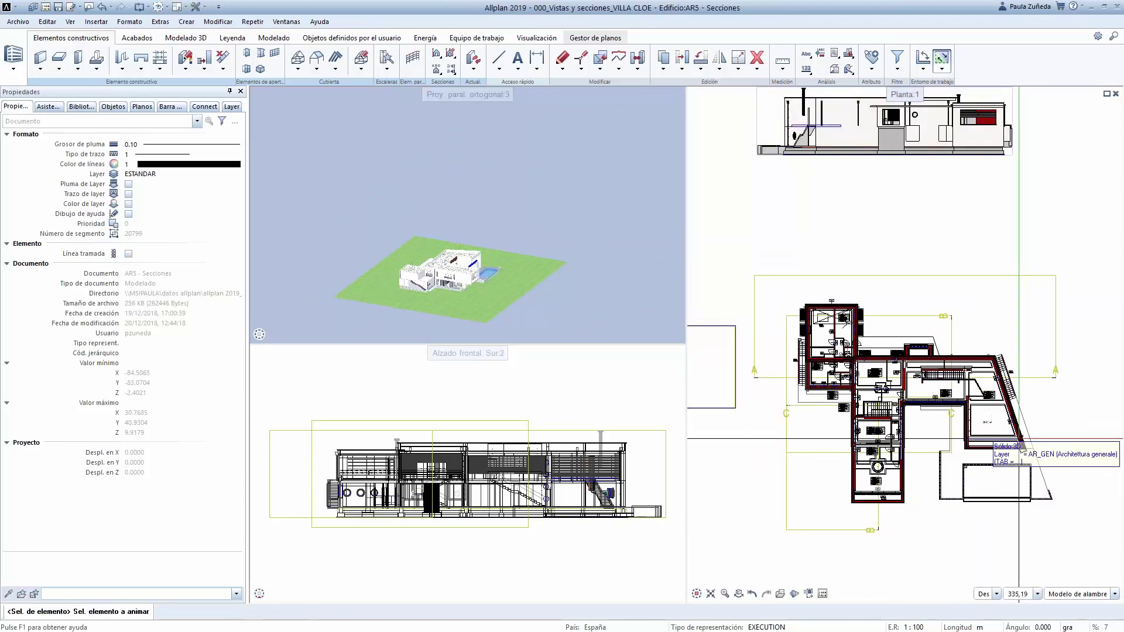
pyautogui.scroll(5, 927, 366)
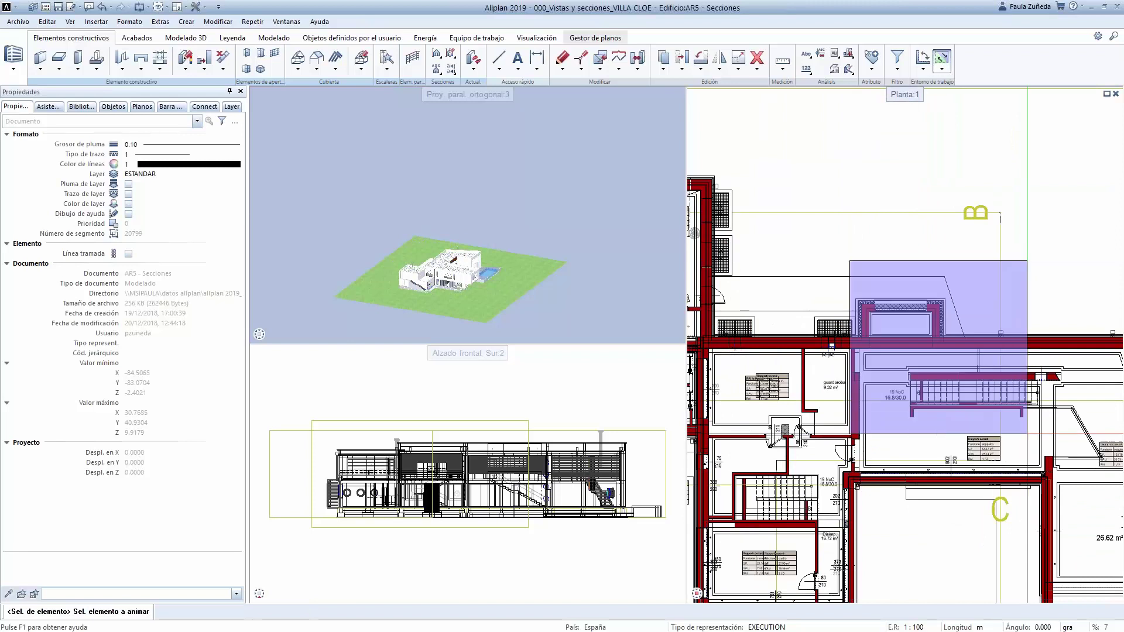
pyautogui.moveTo(1027, 434); pyautogui.dragTo(1073, 419)
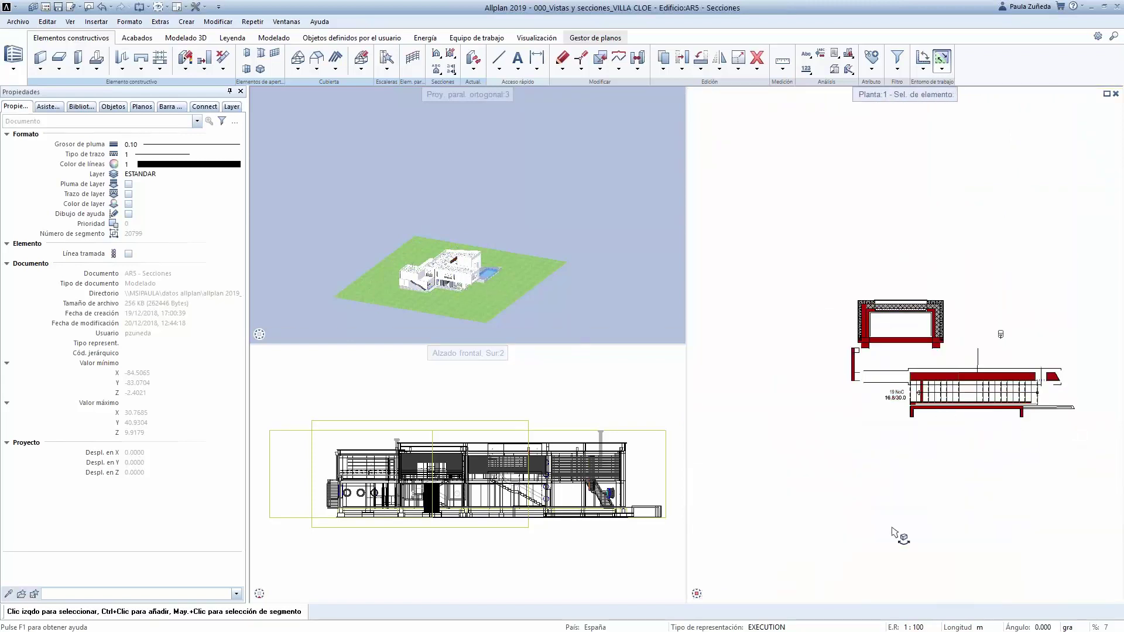
pyautogui.scroll(-3, 816, 530)
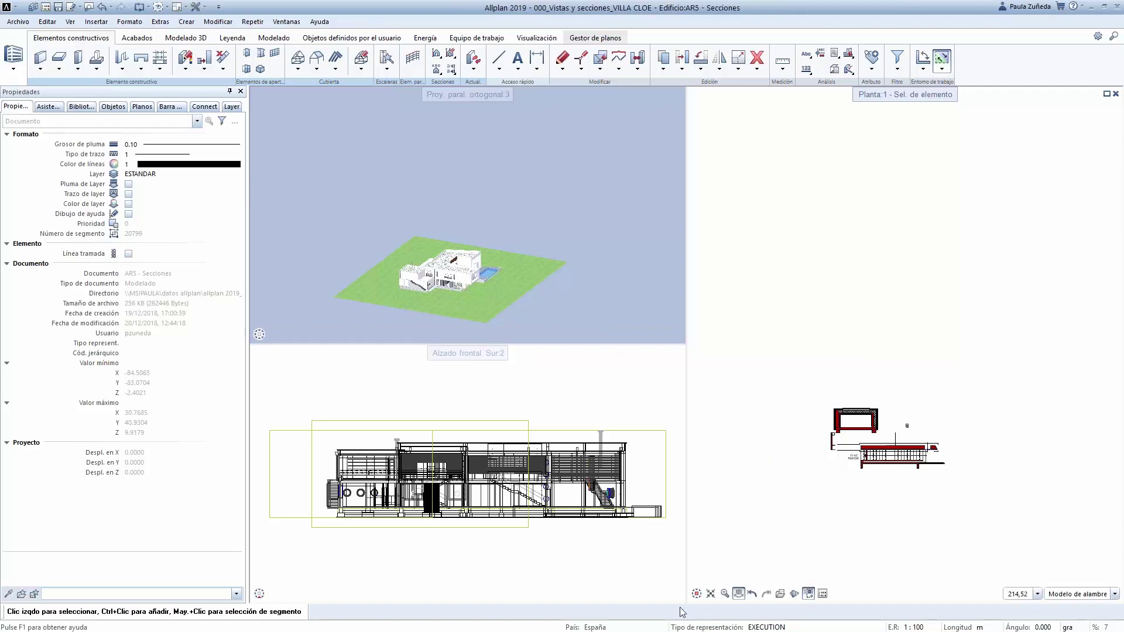
pyautogui.click(808, 594)
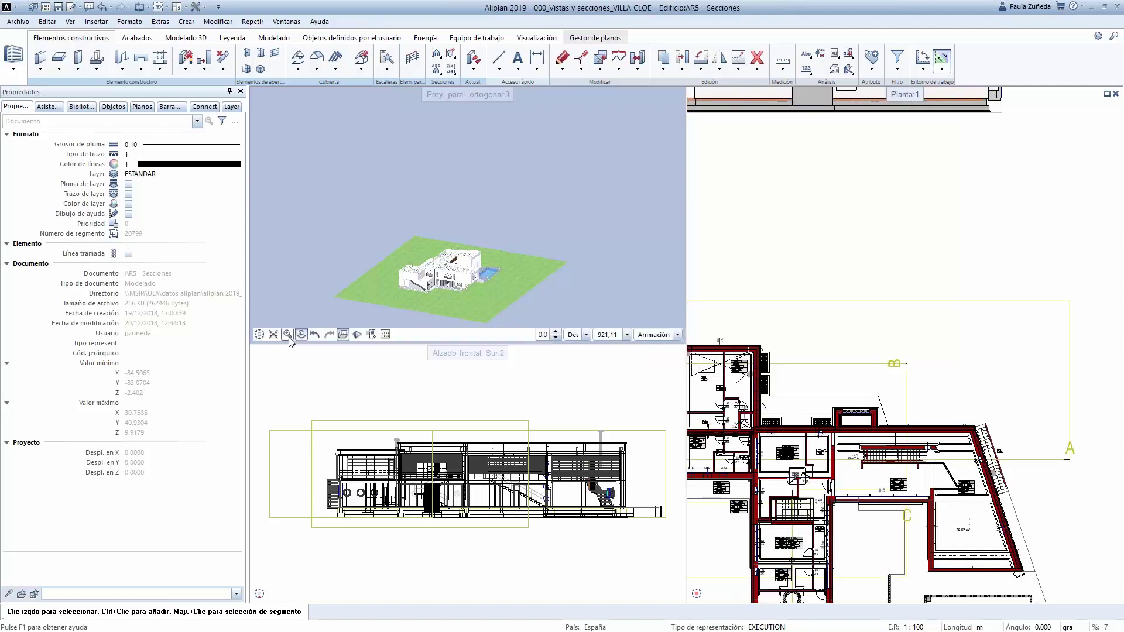
# Isolate the elements around the upper-right staircase in the 3D viewport with Sel. de elemento, enclosing them in the plan
pyautogui.click(371, 334)
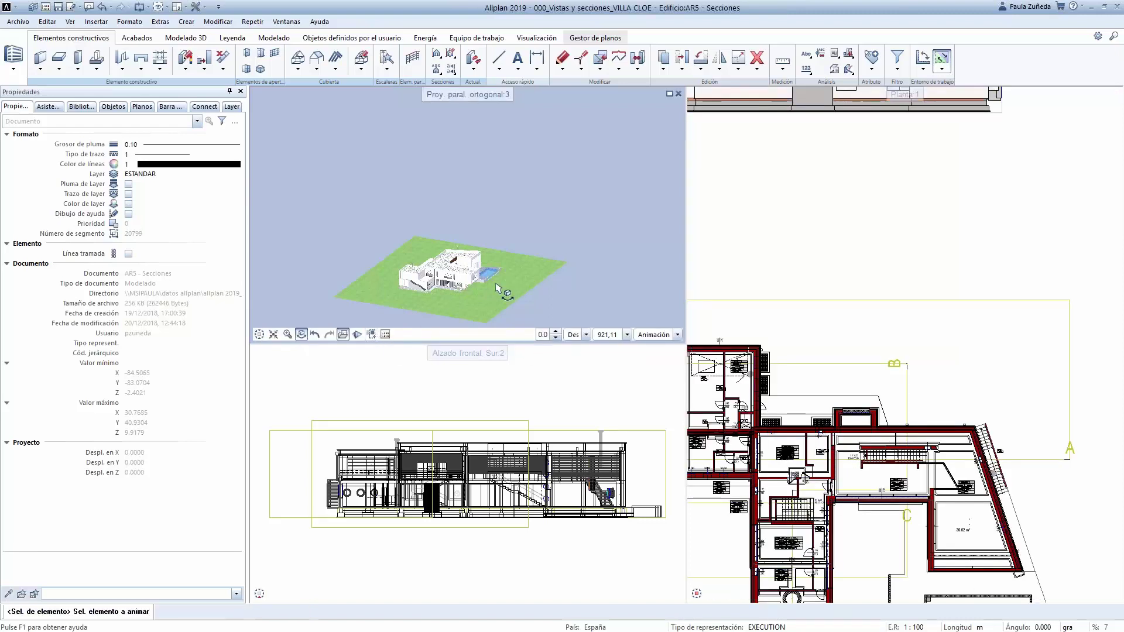
pyautogui.scroll(3, 442, 275)
pyautogui.scroll(-2, 471, 261)
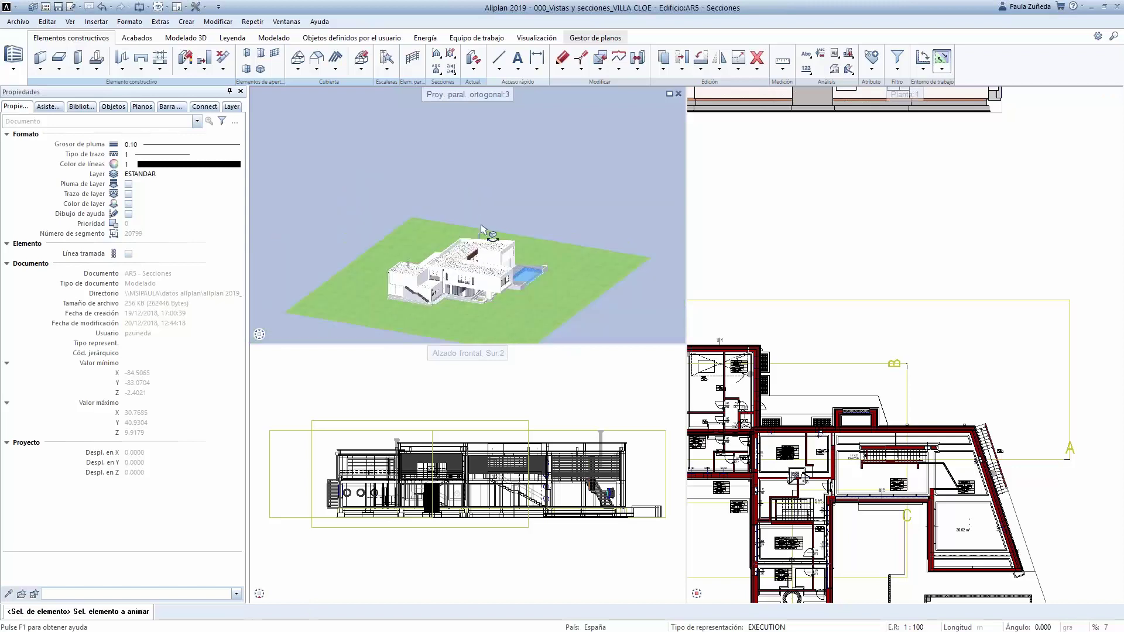
pyautogui.scroll(3, 481, 228)
pyautogui.moveTo(433, 212); pyautogui.dragTo(515, 216)
pyautogui.scroll(-3, 660, 256)
pyautogui.scroll(-4, 912, 356)
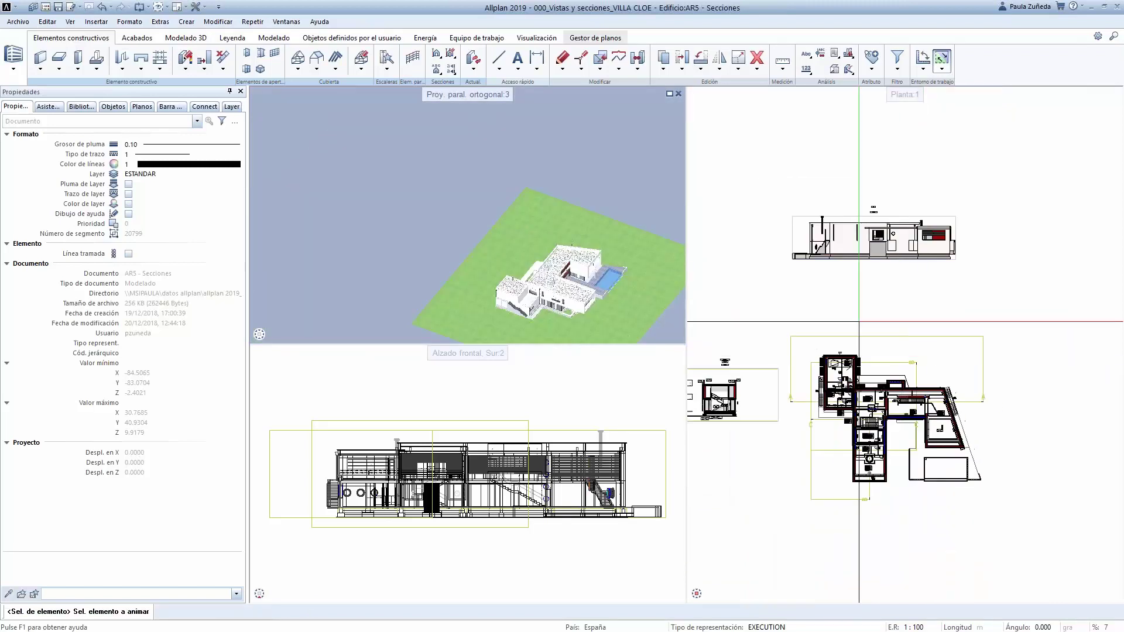
pyautogui.scroll(5, 859, 321)
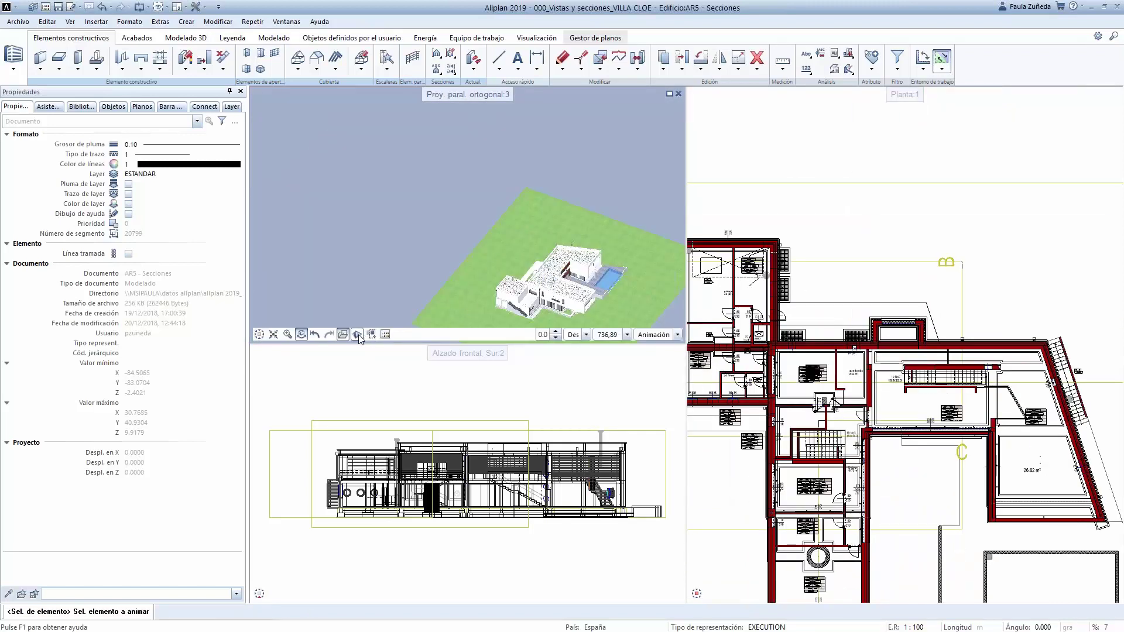
pyautogui.scroll(-3, 497, 193)
pyautogui.scroll(2, 926, 386)
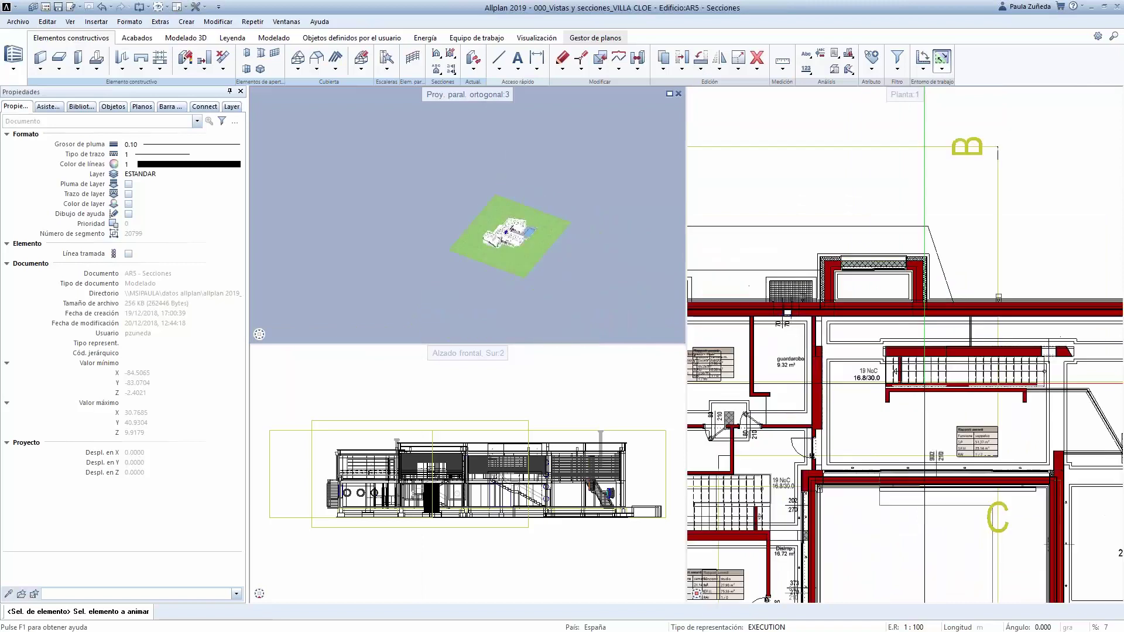
pyautogui.scroll(-2, 914, 353)
pyautogui.moveTo(868, 237); pyautogui.dragTo(1010, 379)
pyautogui.scroll(5, 504, 231)
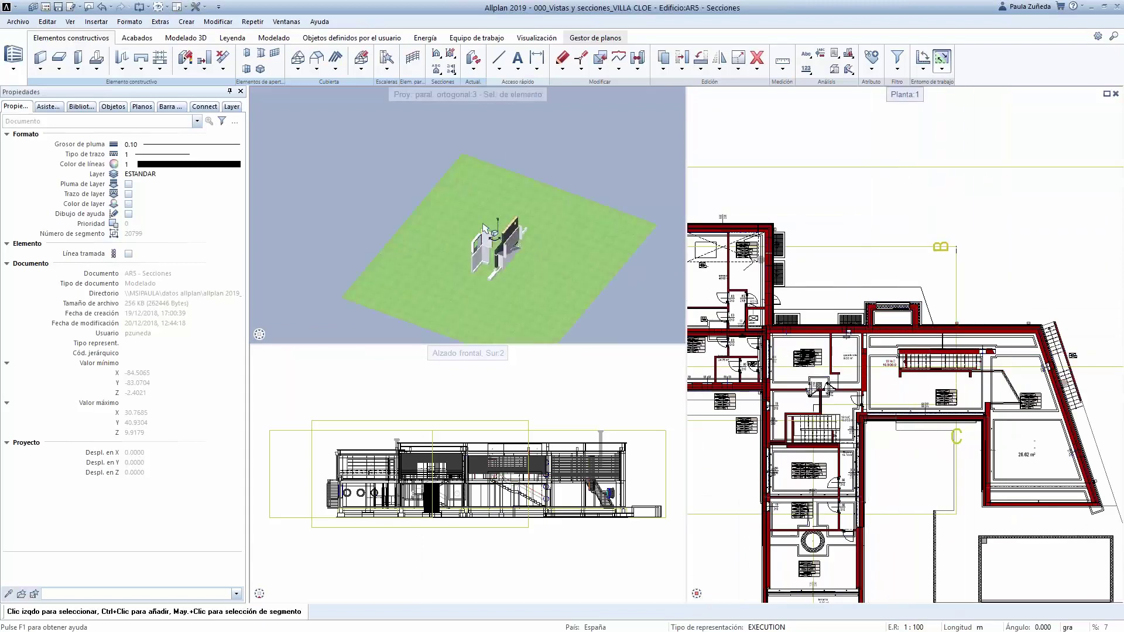
# Examine the isolated staircase, its surrounding walls and the window in the 3D viewport from several sides and up close
pyautogui.scroll(-6, 454, 223)
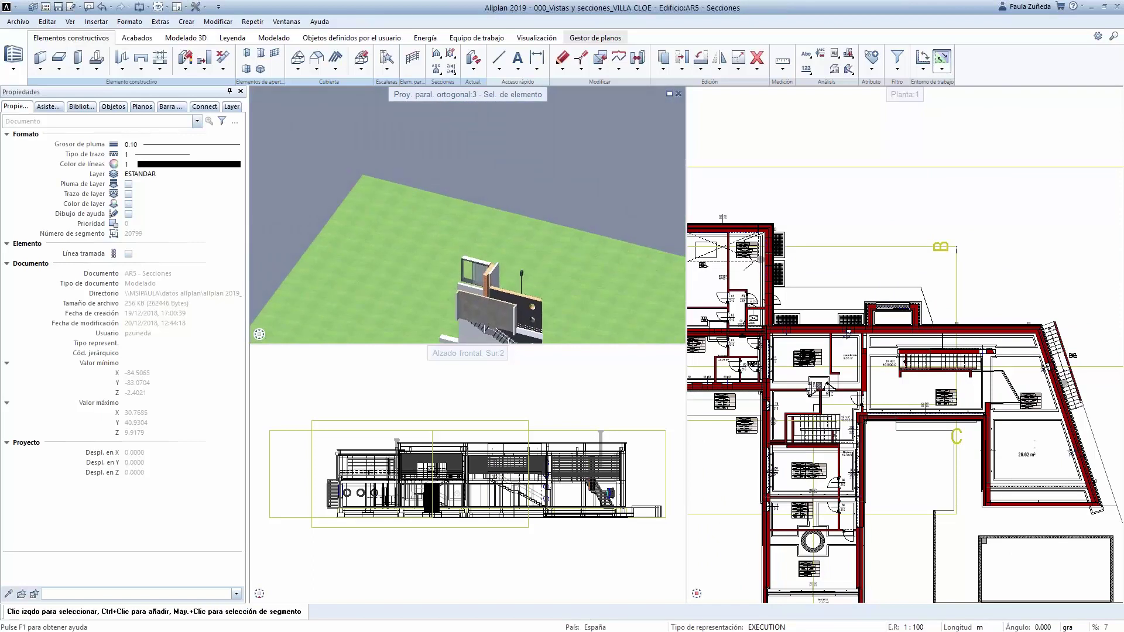
pyautogui.moveTo(448, 214); pyautogui.dragTo(559, 261)
pyautogui.scroll(6, 491, 275)
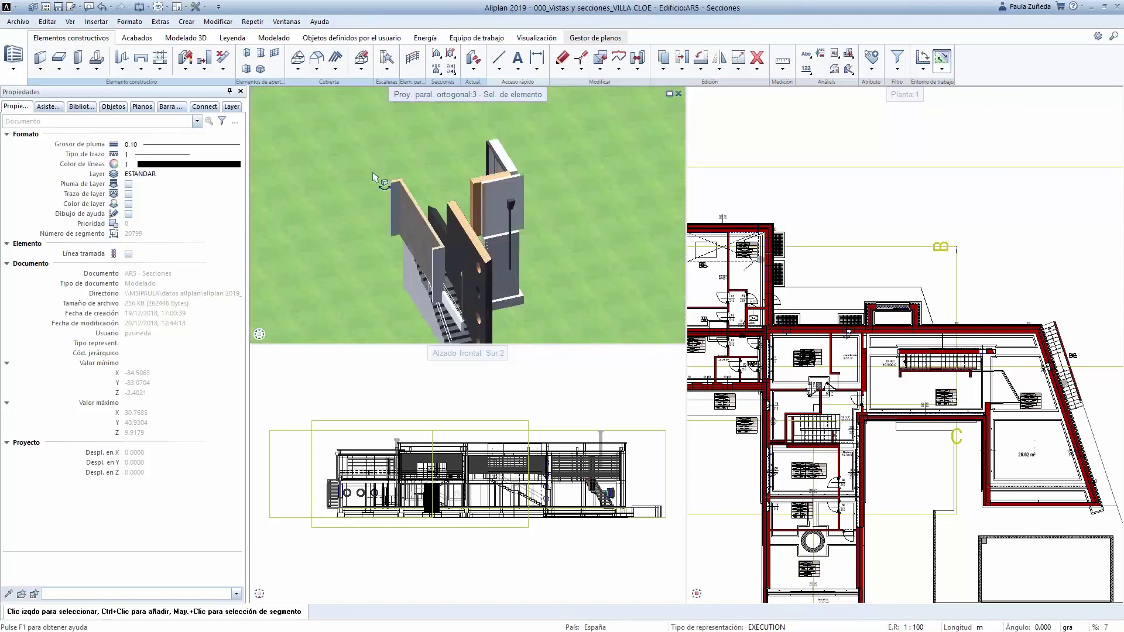
pyautogui.moveTo(374, 176); pyautogui.dragTo(577, 141)
pyautogui.moveTo(466, 167); pyautogui.dragTo(453, 264)
pyautogui.scroll(5, 468, 217)
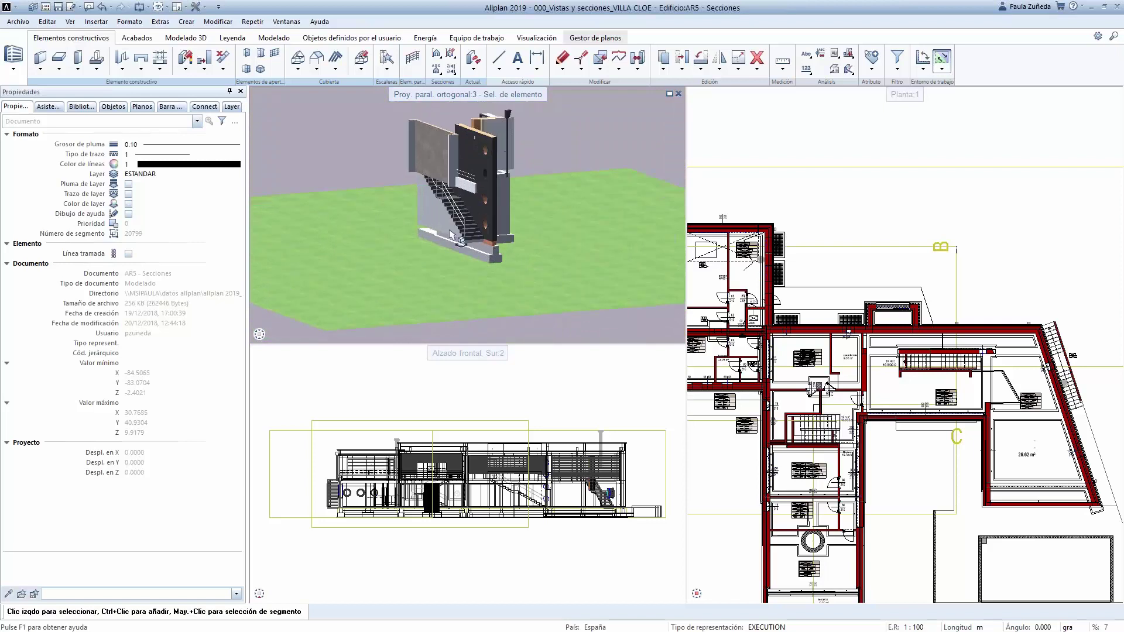
pyautogui.moveTo(372, 218); pyautogui.dragTo(310, 156)
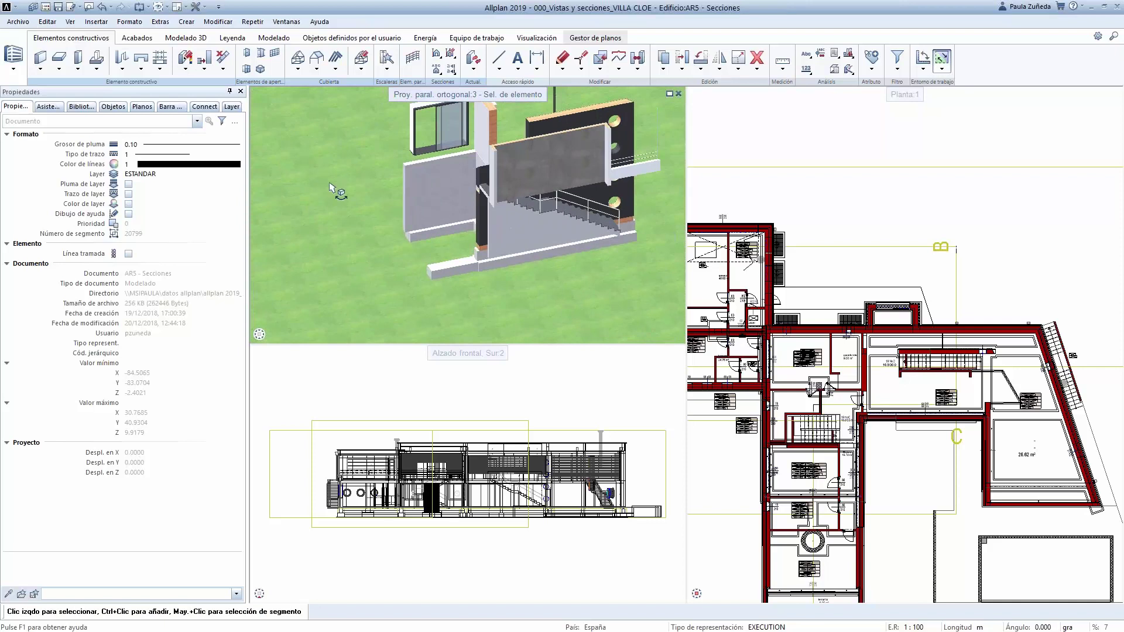
pyautogui.scroll(-4, 332, 187)
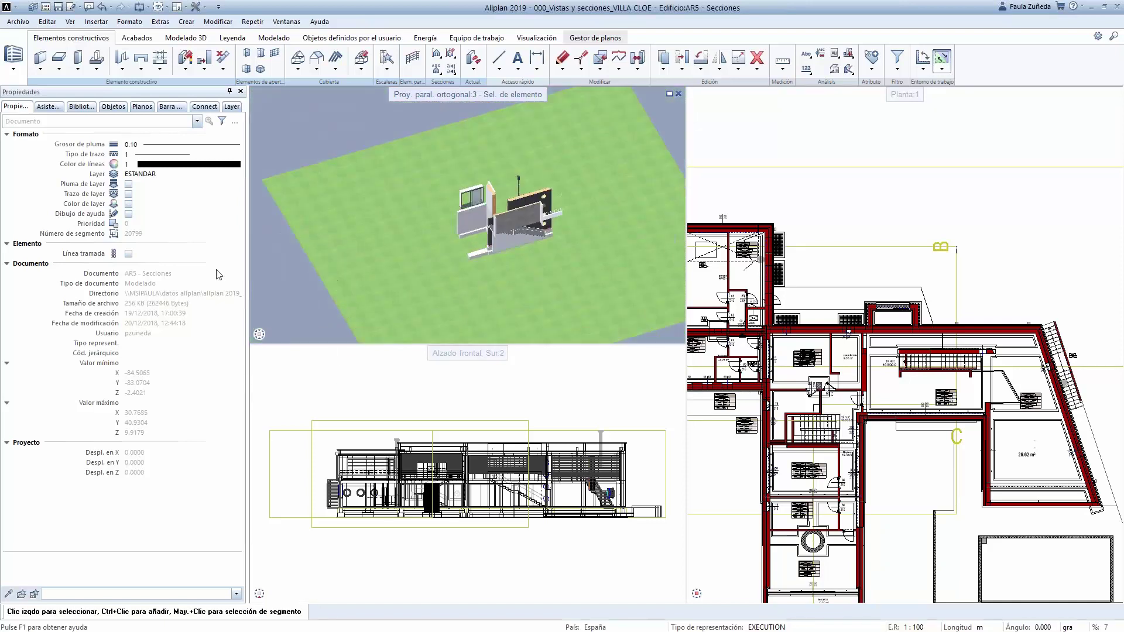
# Turn off Sel. de elemento in the 3D viewport and frame the complete villa with its pool and terrain
pyautogui.click(373, 336)
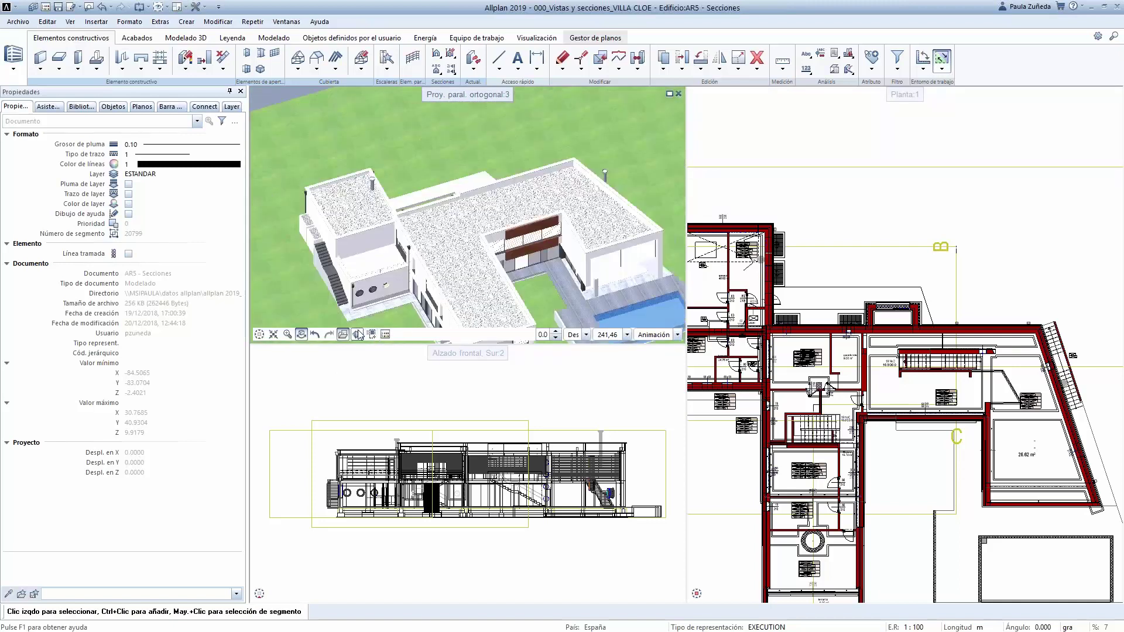
pyautogui.moveTo(526, 175); pyautogui.dragTo(567, 303)
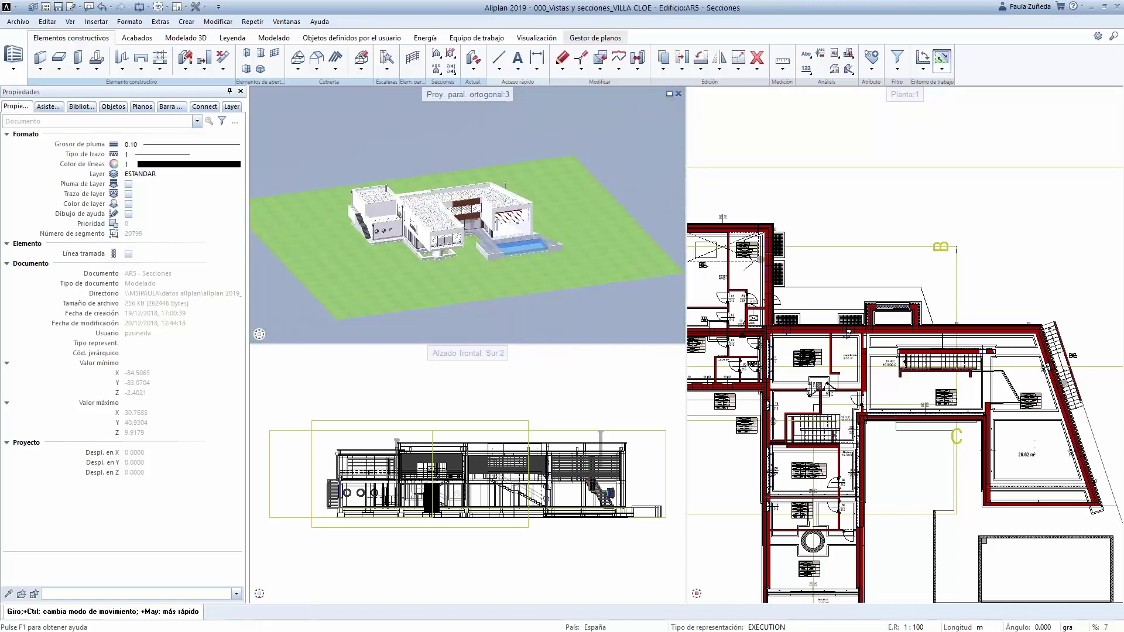
pyautogui.scroll(4, 491, 233)
pyautogui.scroll(-4, 534, 316)
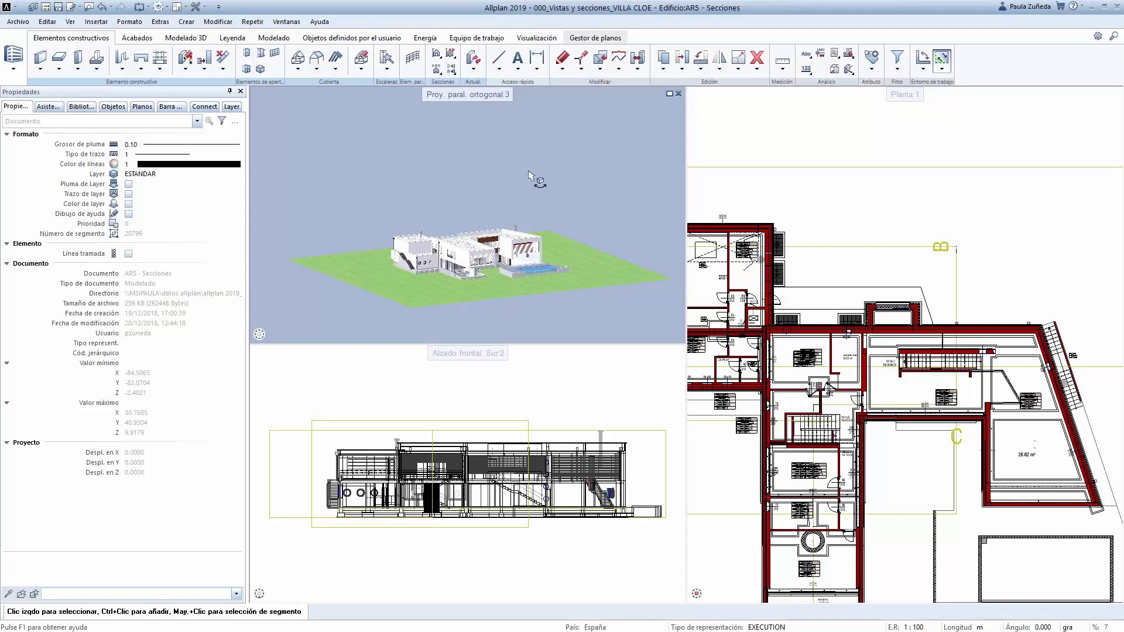
pyautogui.moveTo(534, 277); pyautogui.dragTo(495, 262)
pyautogui.scroll(3, 472, 274)
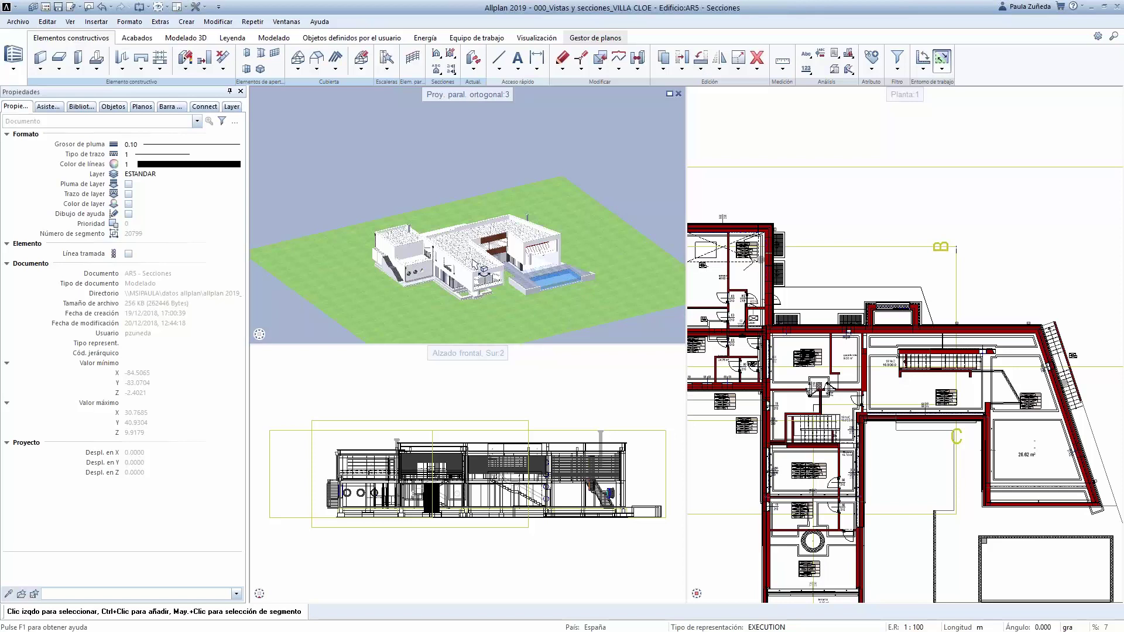
pyautogui.scroll(2, 550, 294)
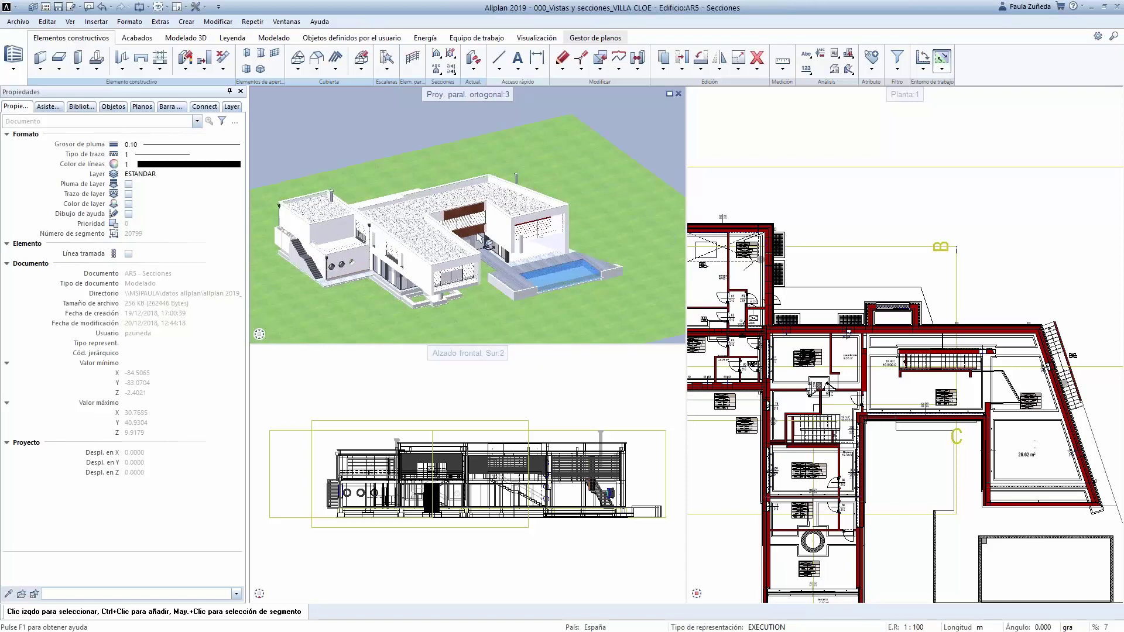
pyautogui.keyDown('shift'); pyautogui.moveTo(480, 240); pyautogui.dragTo(464, 230, button='middle'); pyautogui.keyUp('shift')
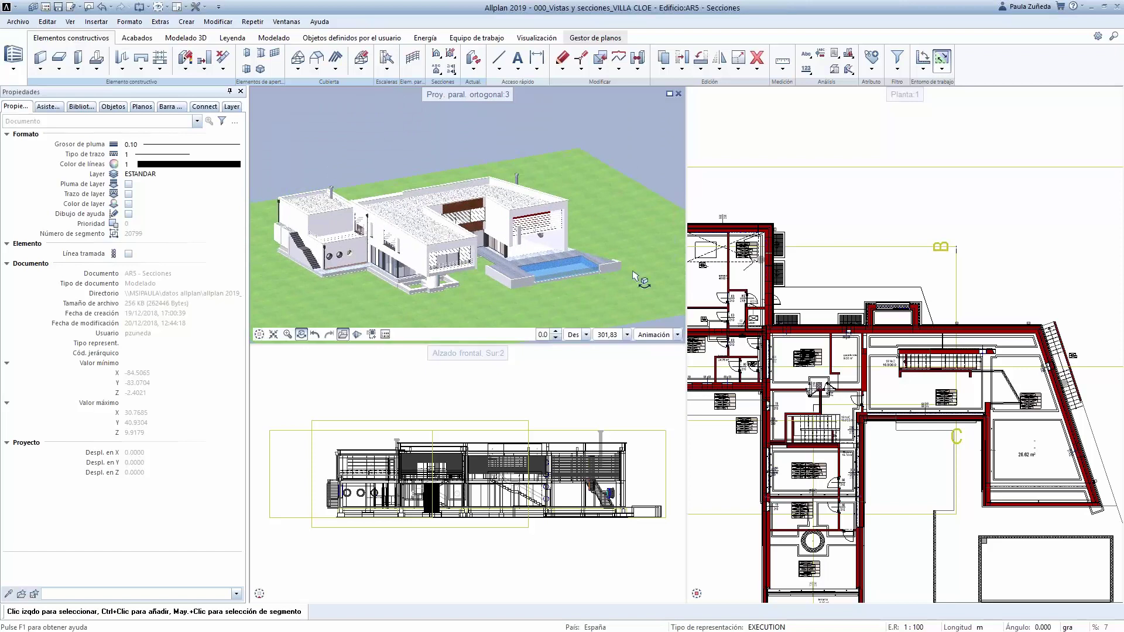
pyautogui.scroll(-3, 605, 318)
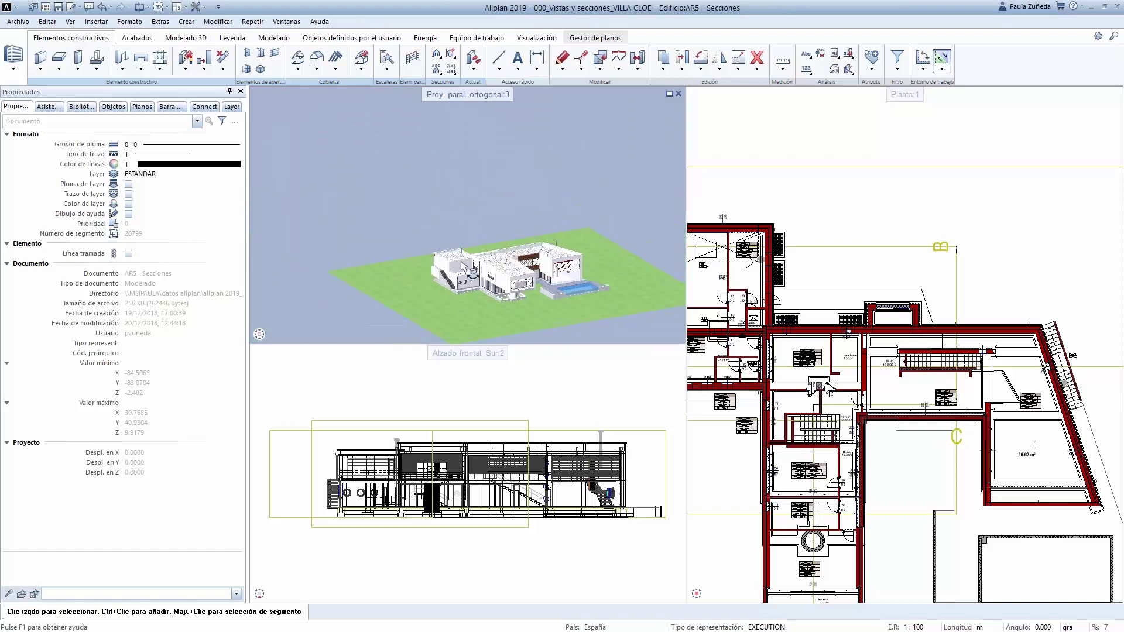
pyautogui.scroll(2, 640, 299)
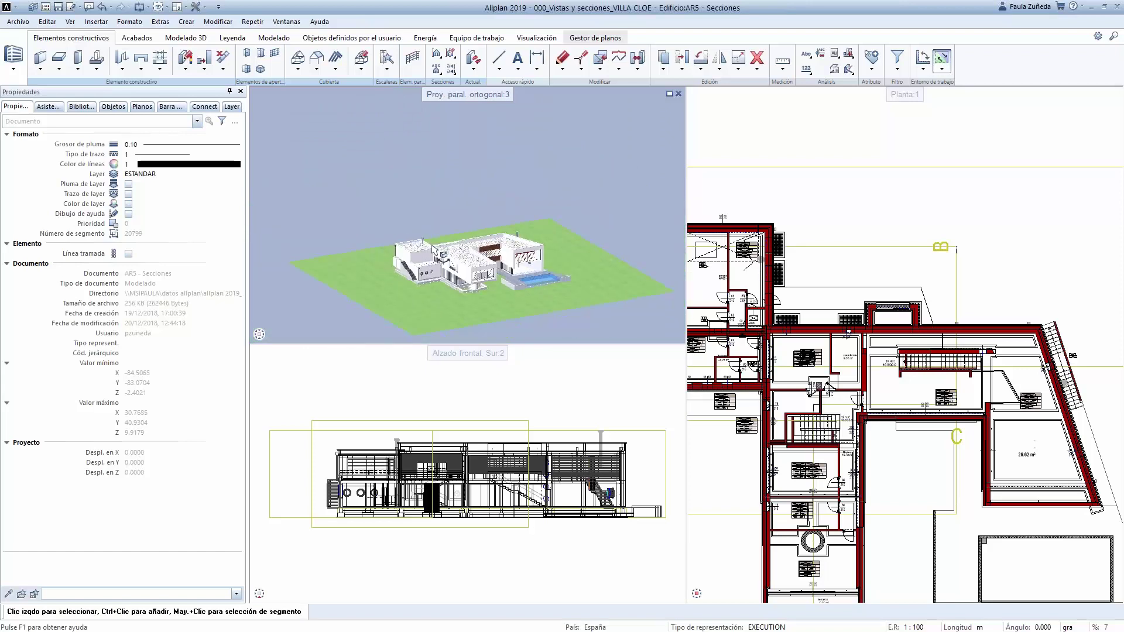
# Export the 3D view as a PDF-3D file named Secciones.pdf on the desktop, keeping the 300 dpi resolution
pyautogui.rightClick(522, 173)
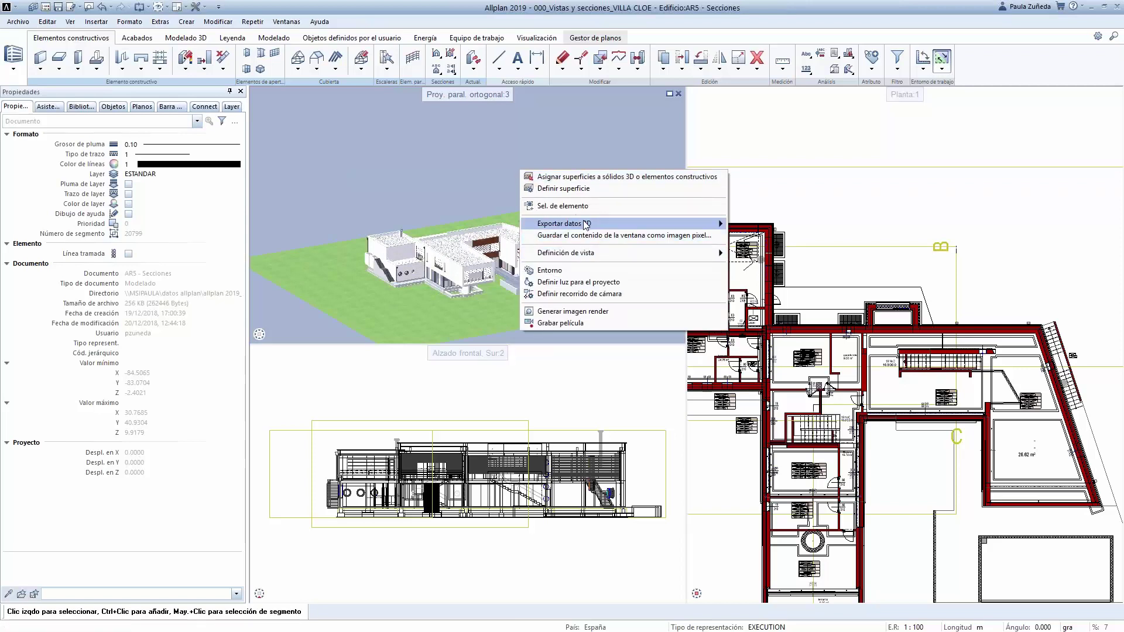
pyautogui.moveTo(585, 225)
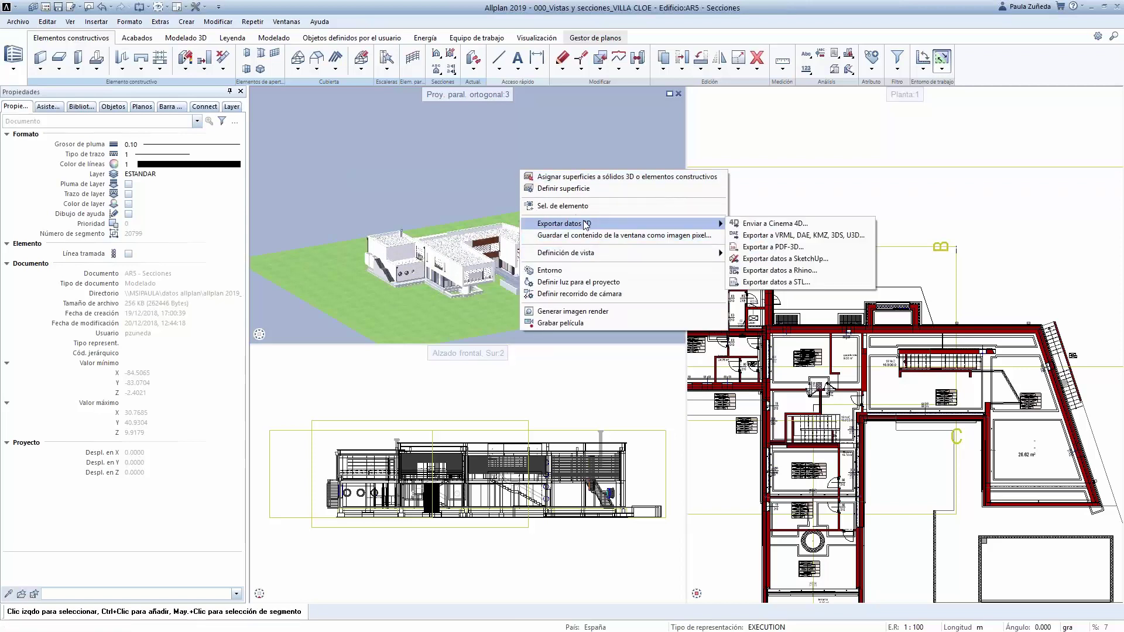
pyautogui.click(761, 247)
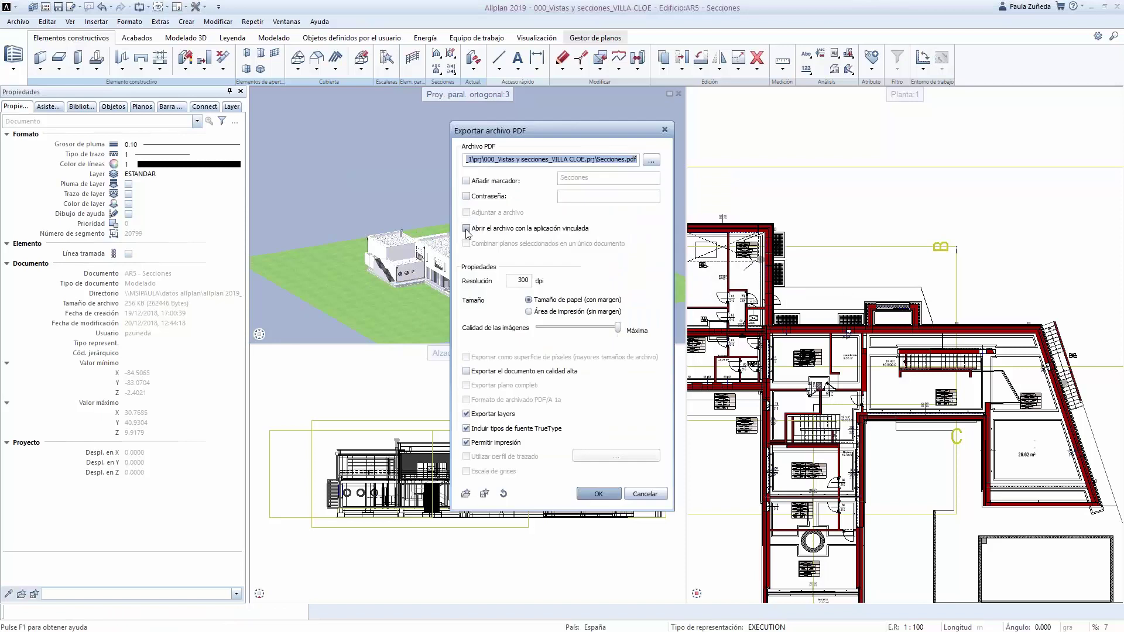
pyautogui.click(650, 160)
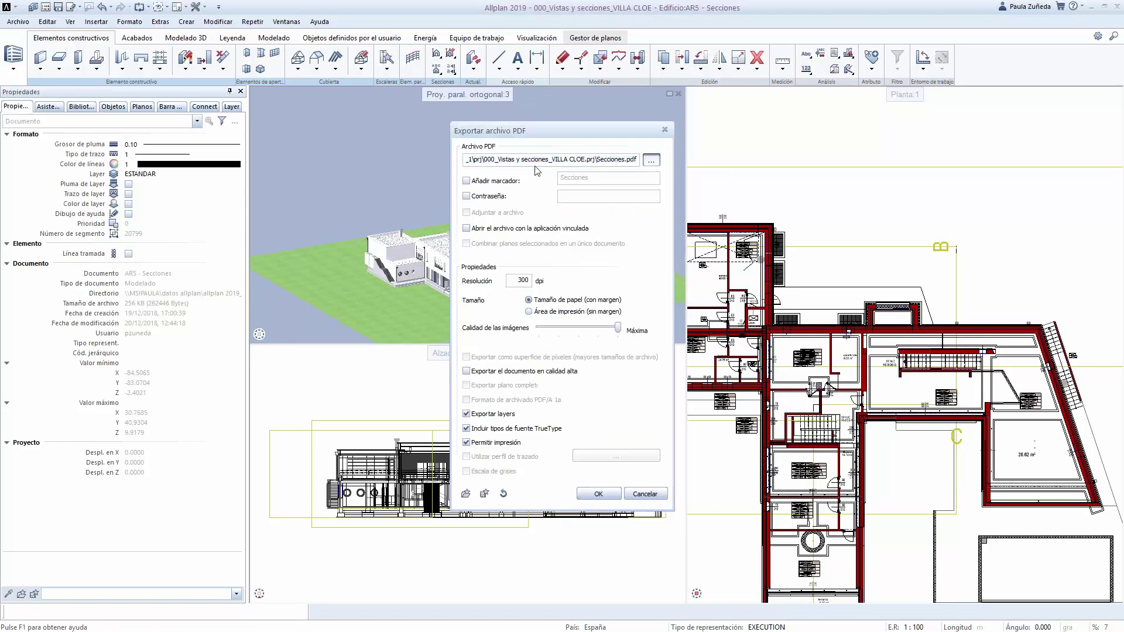
pyautogui.click(429, 281)
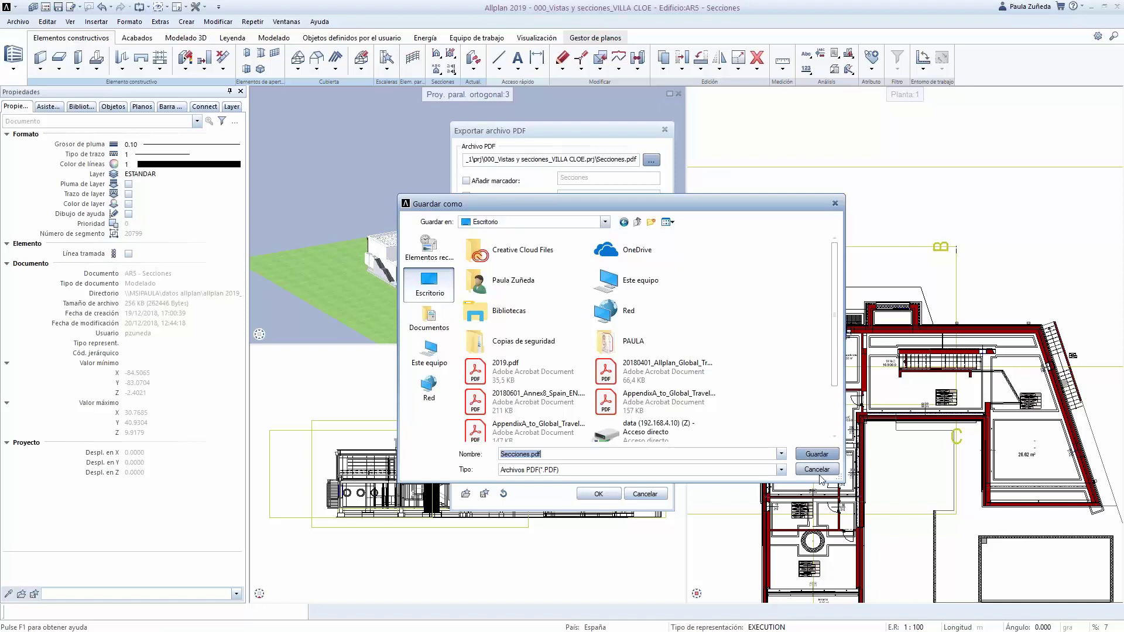
pyautogui.click(817, 454)
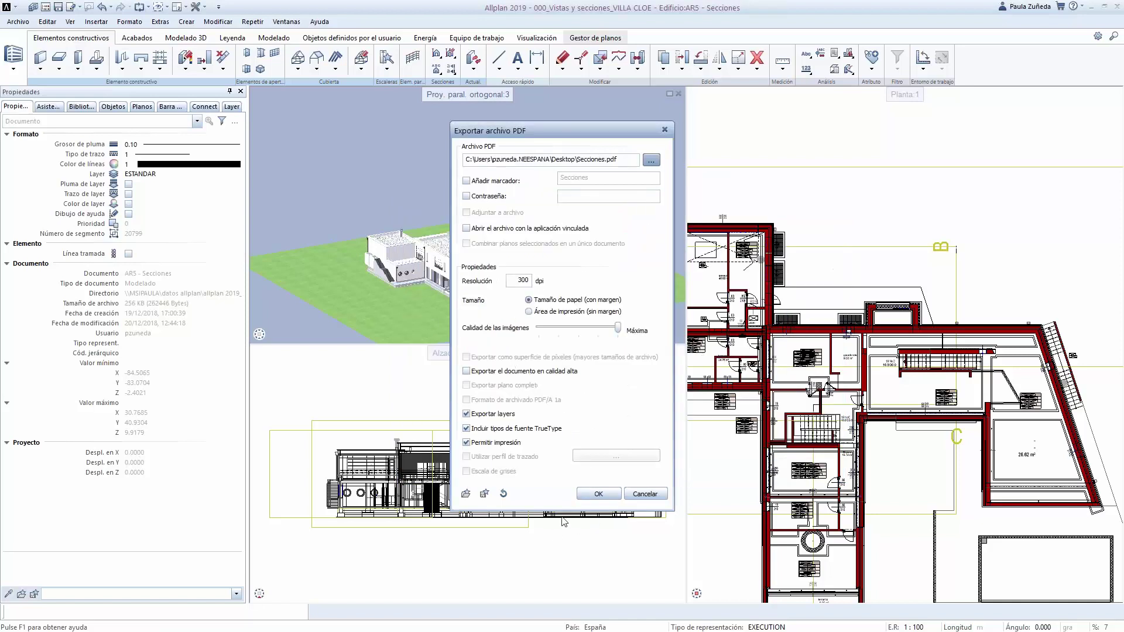
pyautogui.click(593, 497)
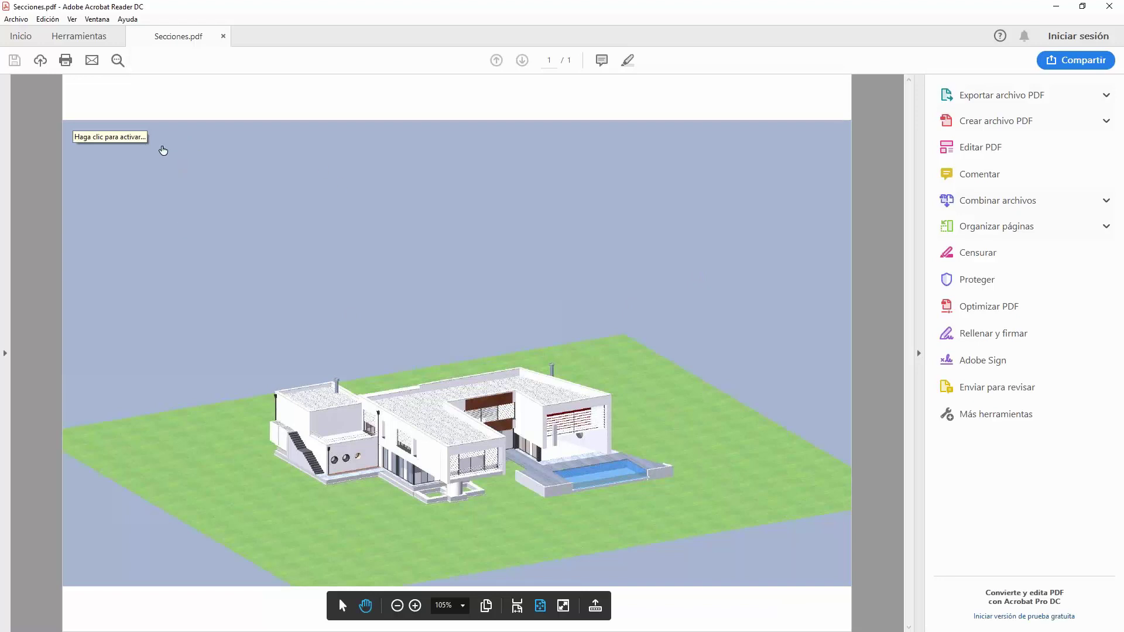
# In Adobe Acrobat Reader, enable the 3D content of Secciones.pdf by always trusting the document, and activate the model
pyautogui.click(155, 153)
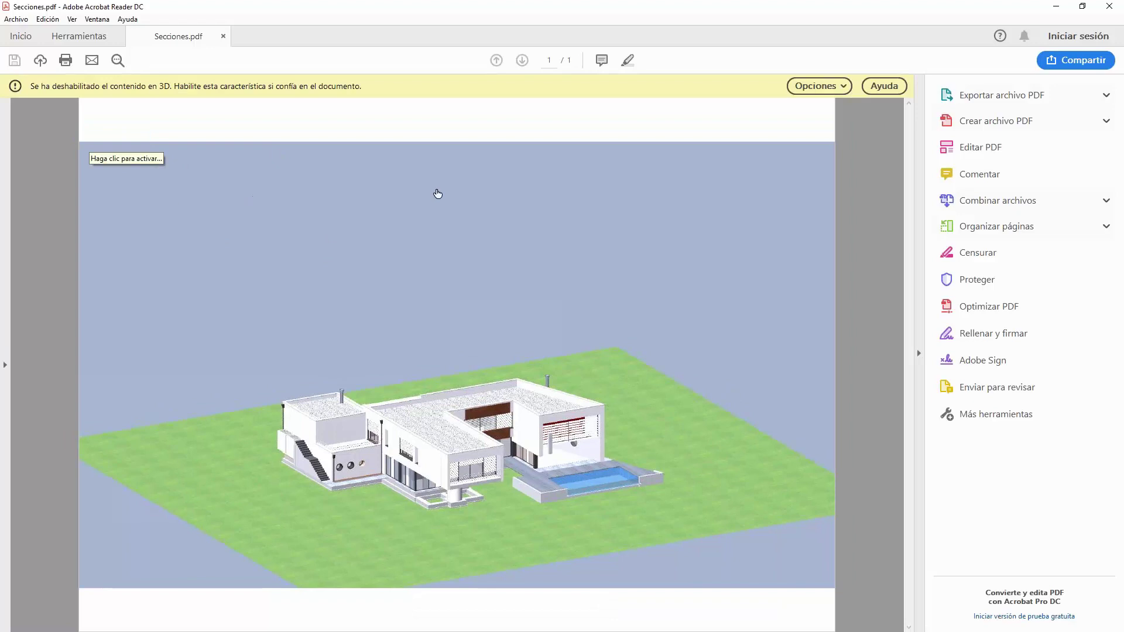
pyautogui.click(835, 88)
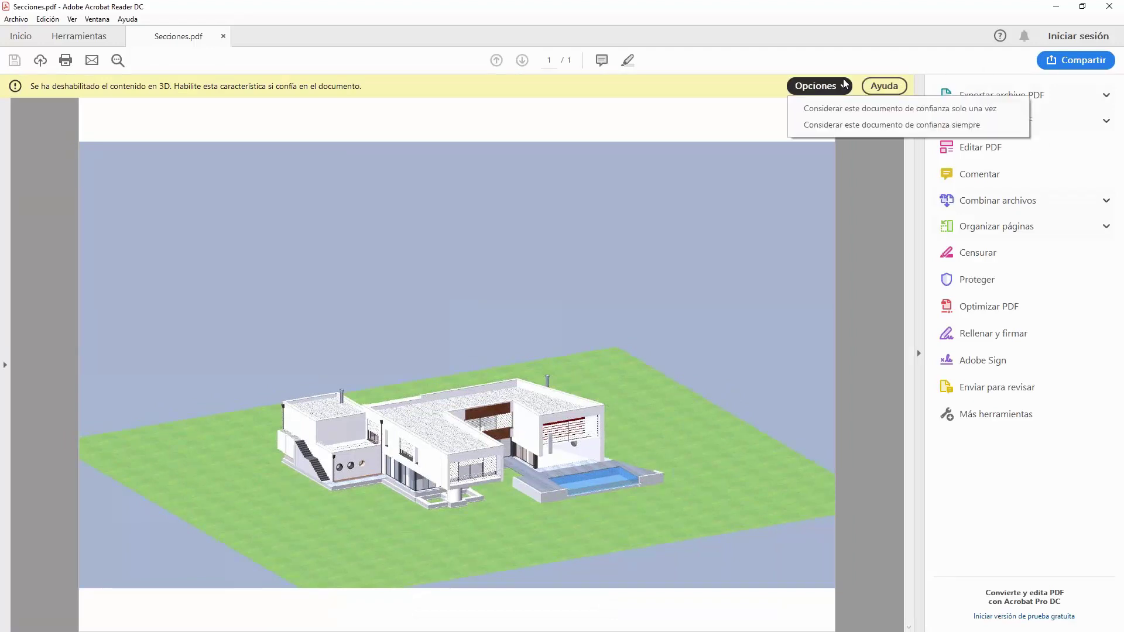
pyautogui.click(862, 121)
pyautogui.click(559, 409)
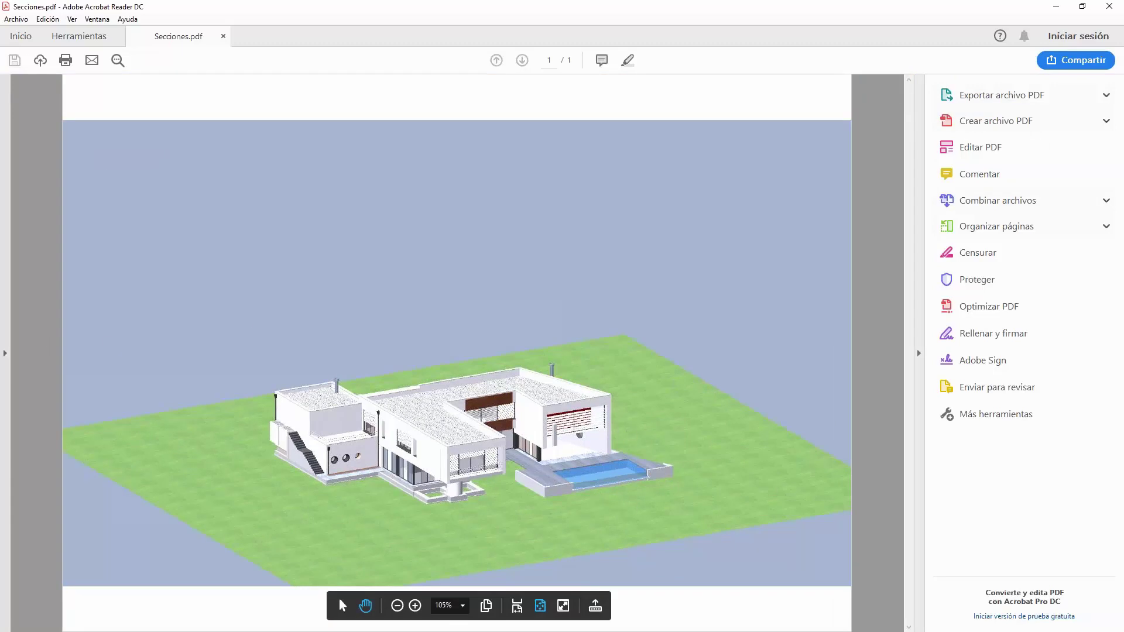
# Look through the PDF's page thumbnails and attachments, and orbit the villa model in its 3D view
pyautogui.click(4, 352)
pyautogui.click(13, 94)
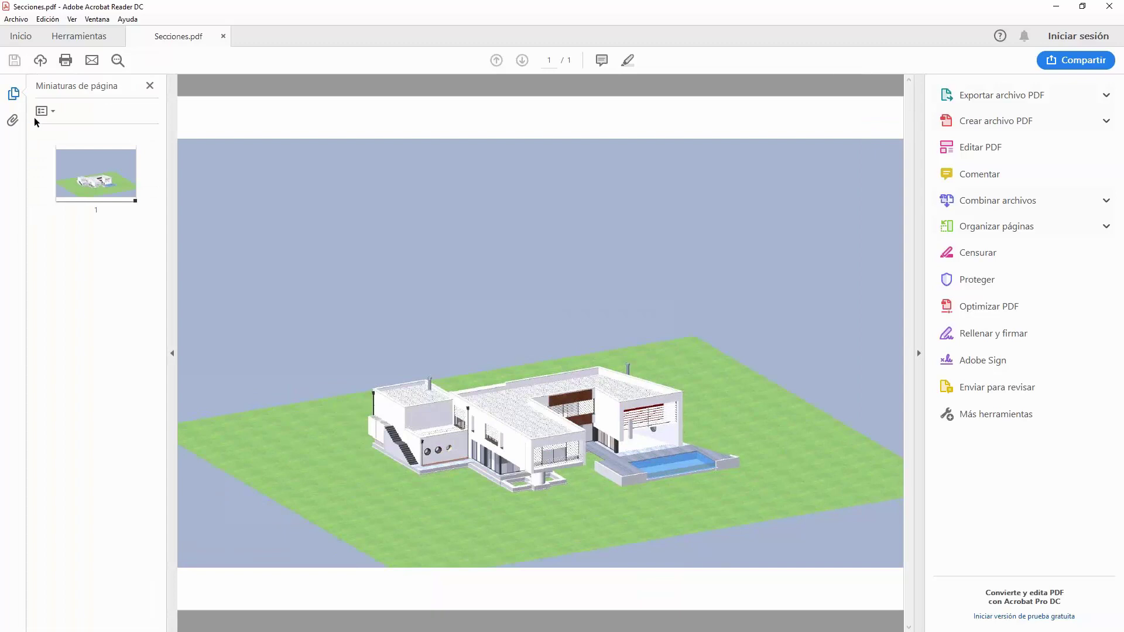
pyautogui.click(52, 111)
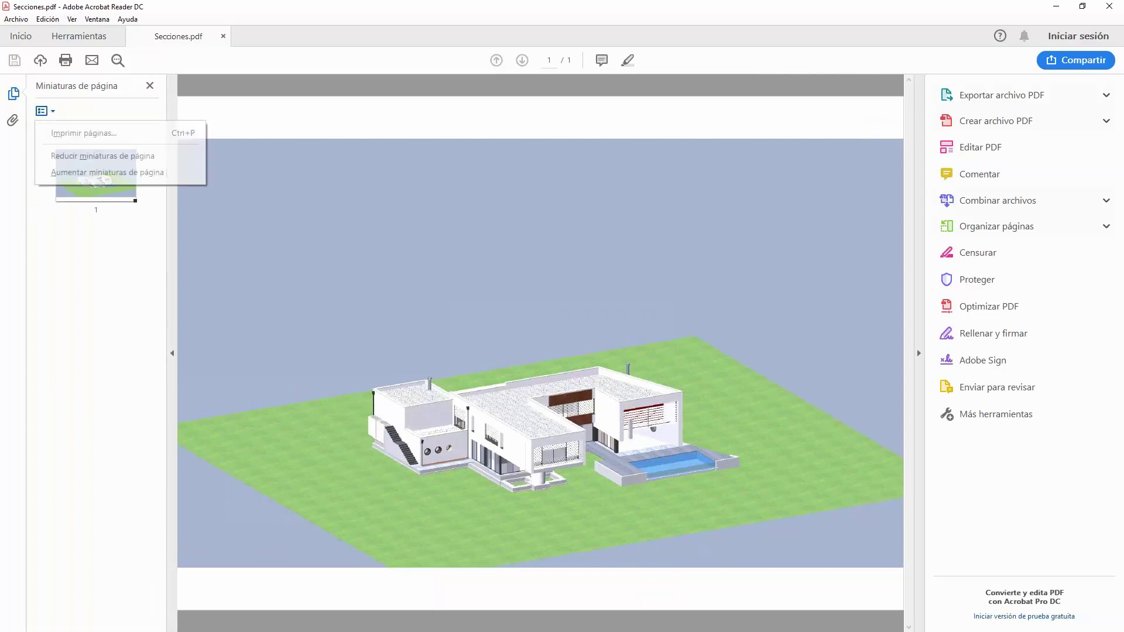
pyautogui.click(12, 121)
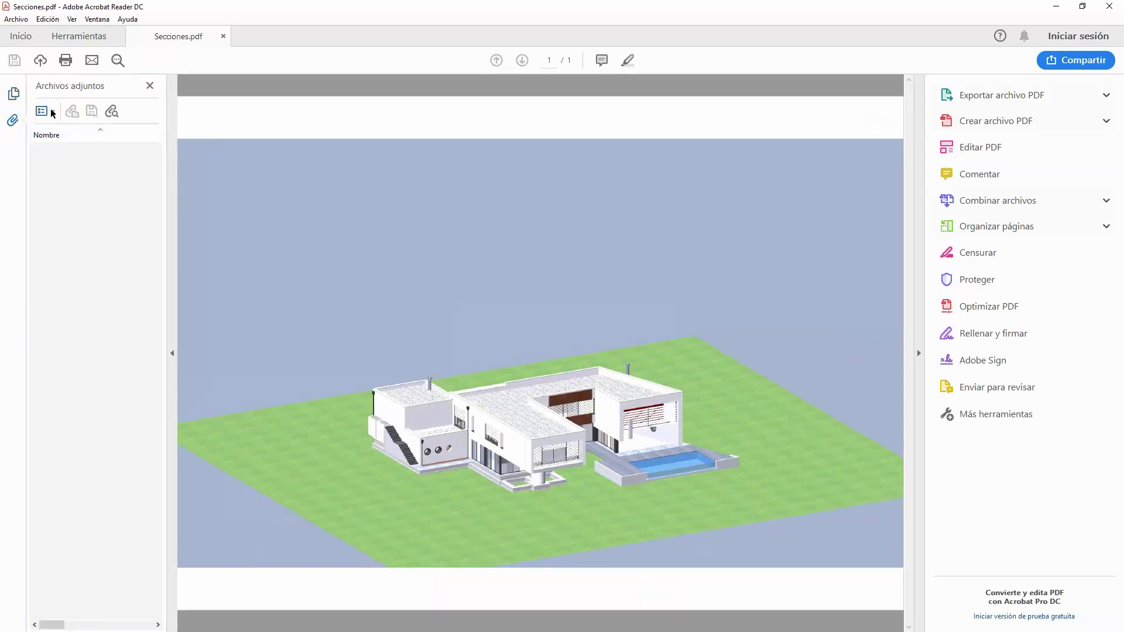
pyautogui.click(52, 111)
pyautogui.click(13, 94)
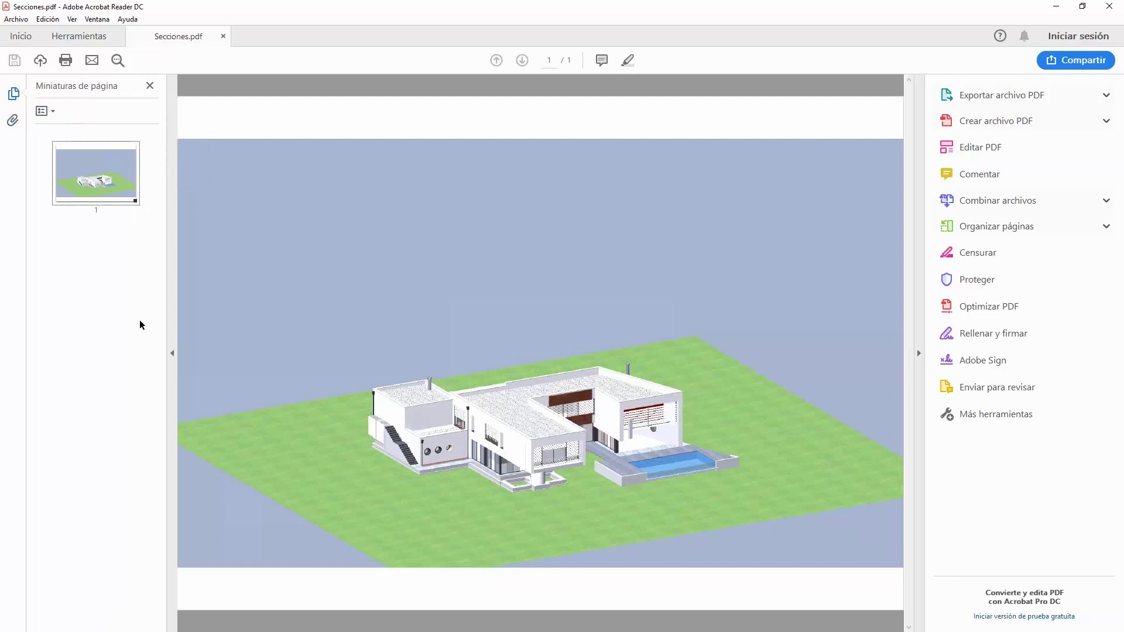
pyautogui.moveTo(332, 387)
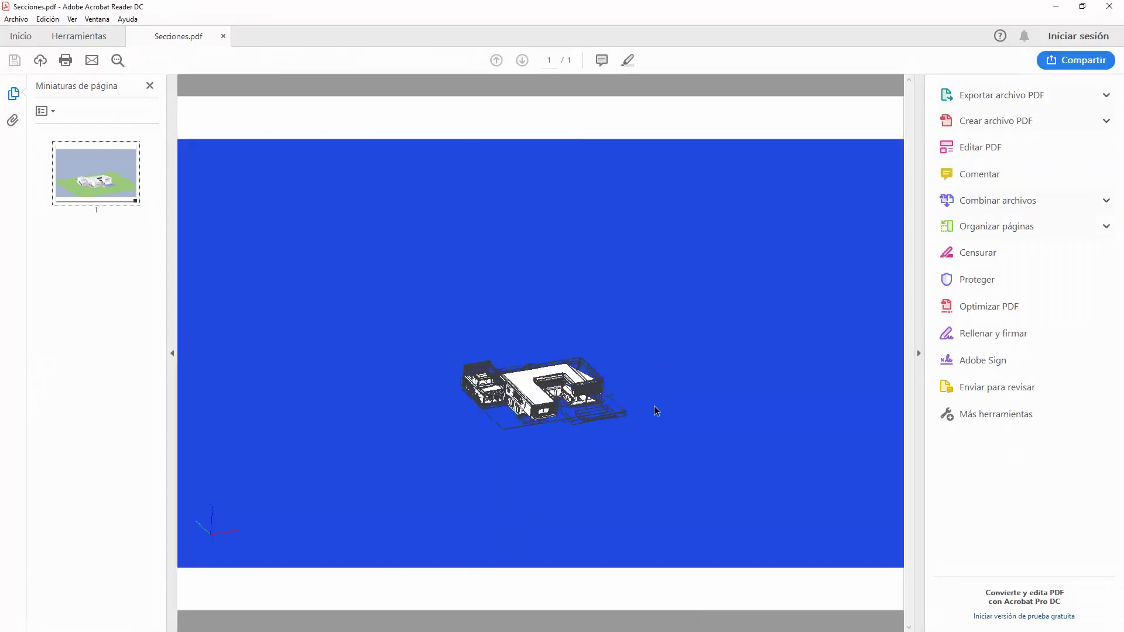
pyautogui.moveTo(656, 410); pyautogui.dragTo(632, 243)
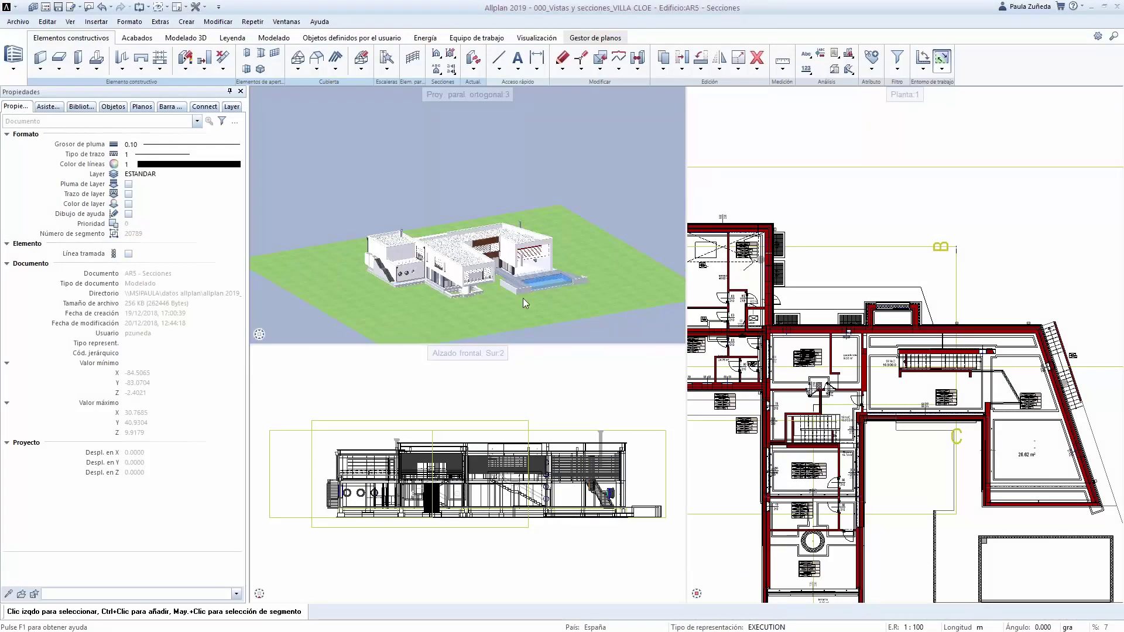
# Start Eliminar/añadir elementos on section C in the plan viewport and leave the command without choosing elements
pyautogui.scroll(2, 497, 295)
pyautogui.scroll(-2, 473, 293)
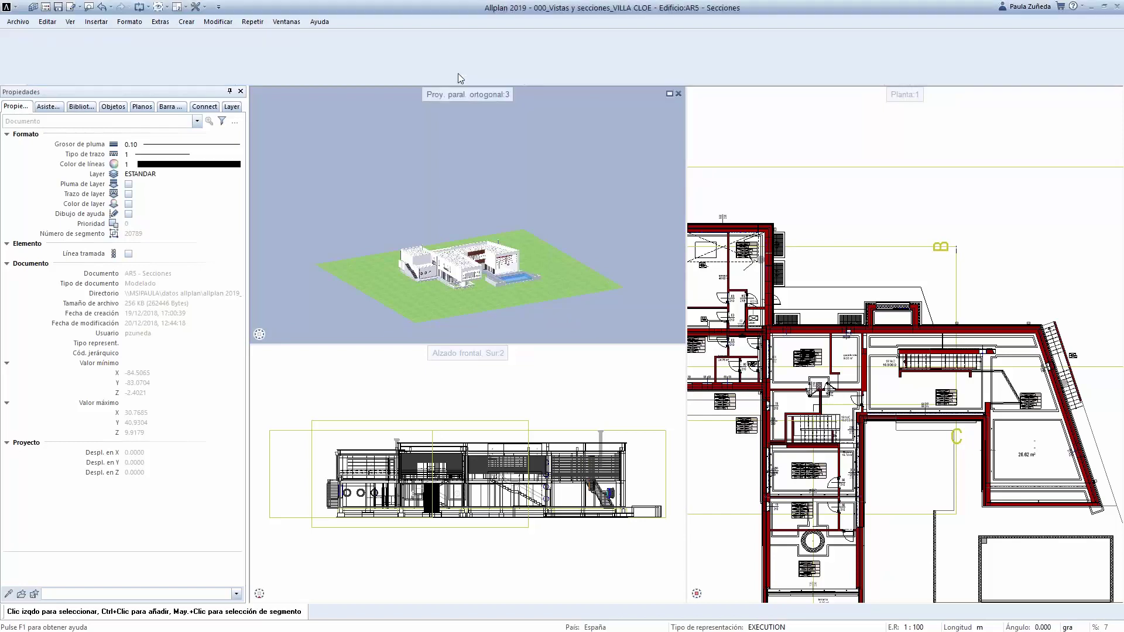
pyautogui.click(456, 78)
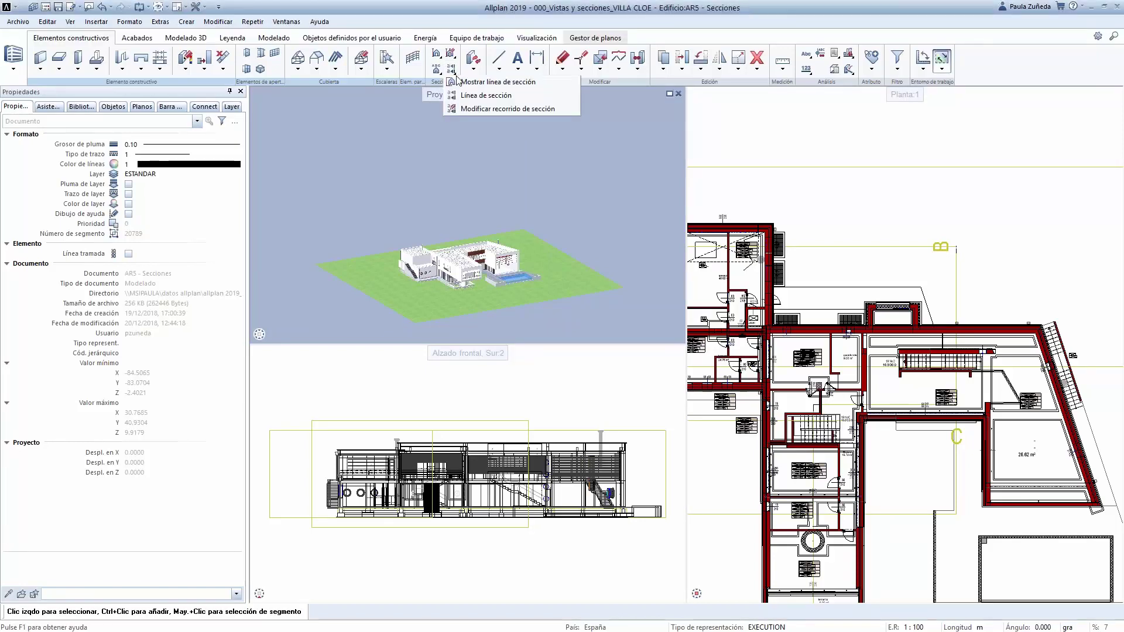
pyautogui.click(454, 60)
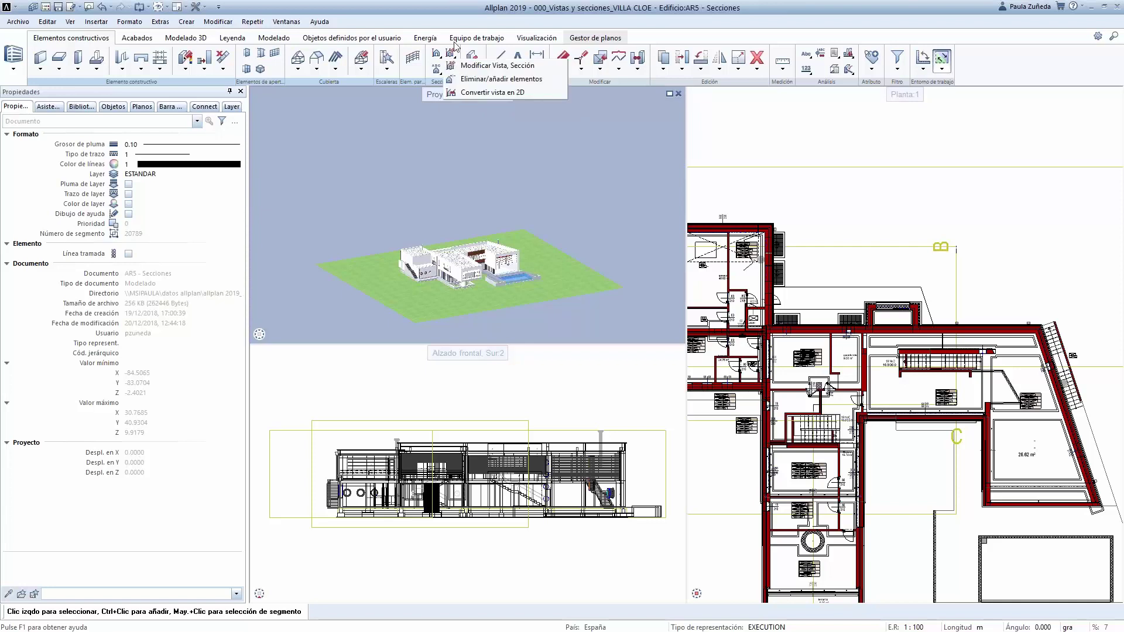
pyautogui.click(543, 79)
pyautogui.scroll(-3, 896, 322)
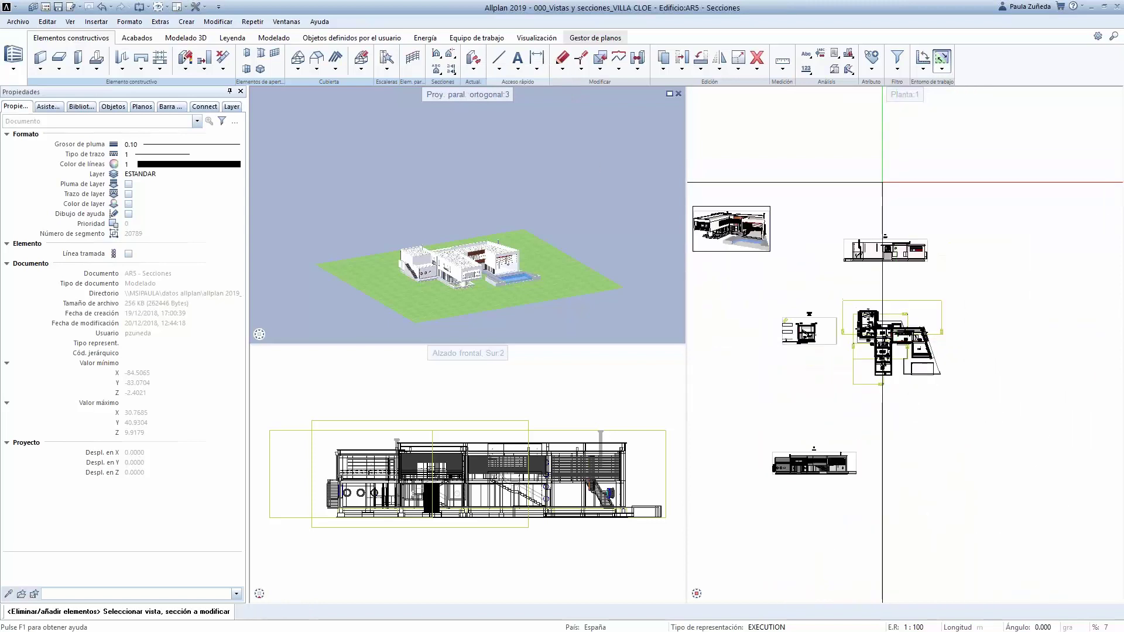
pyautogui.scroll(3, 905, 280)
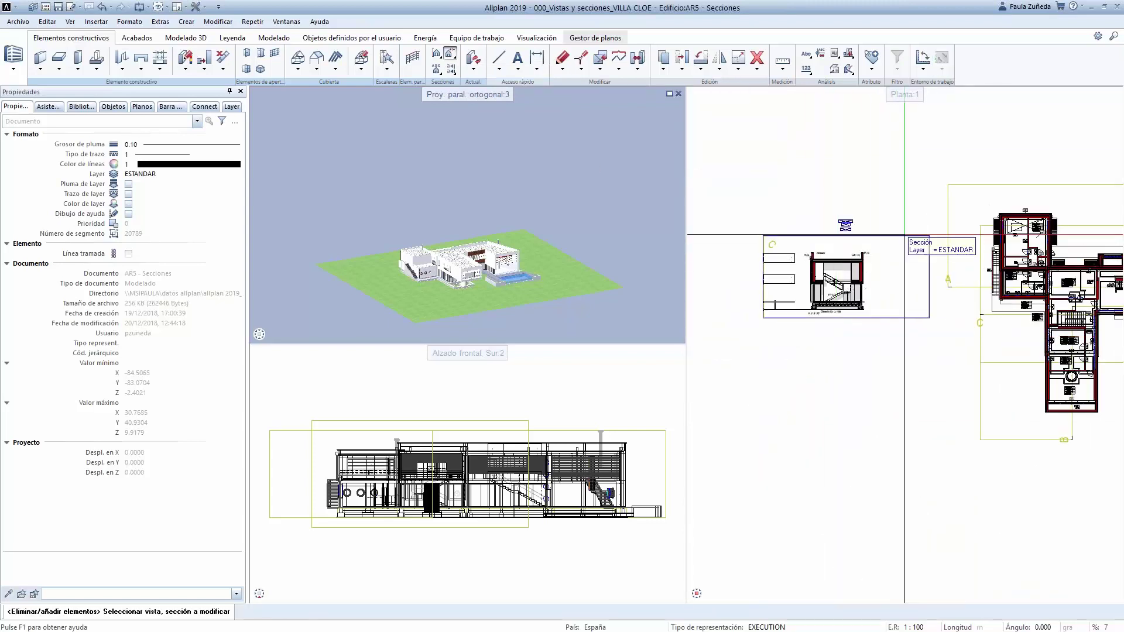
pyautogui.click(906, 238)
pyautogui.scroll(3, 825, 287)
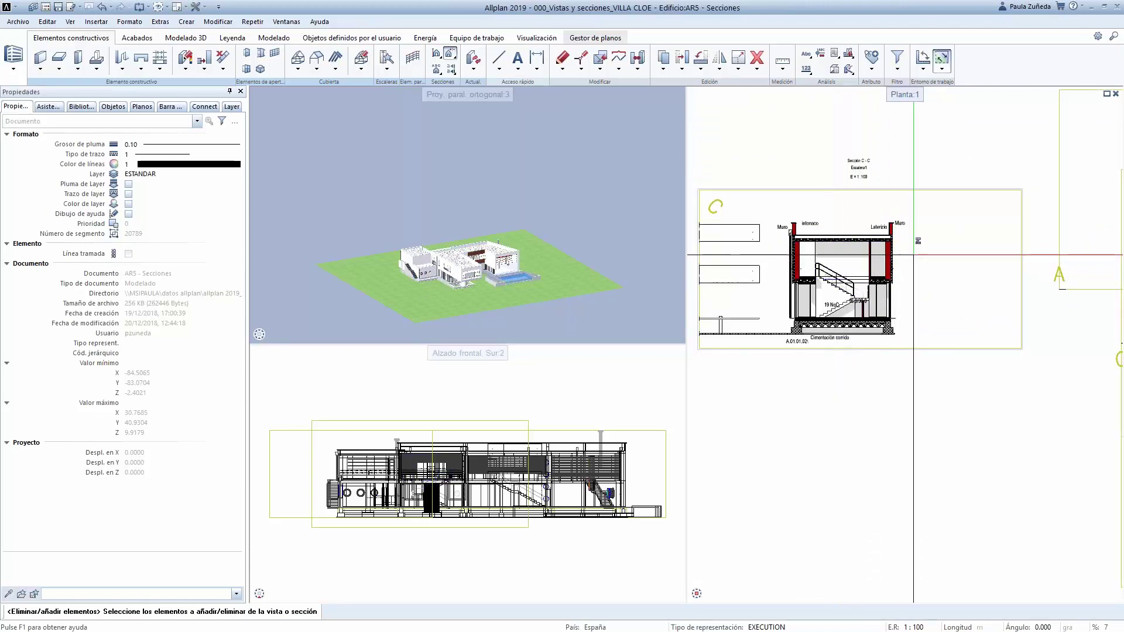
pyautogui.scroll(3, 834, 297)
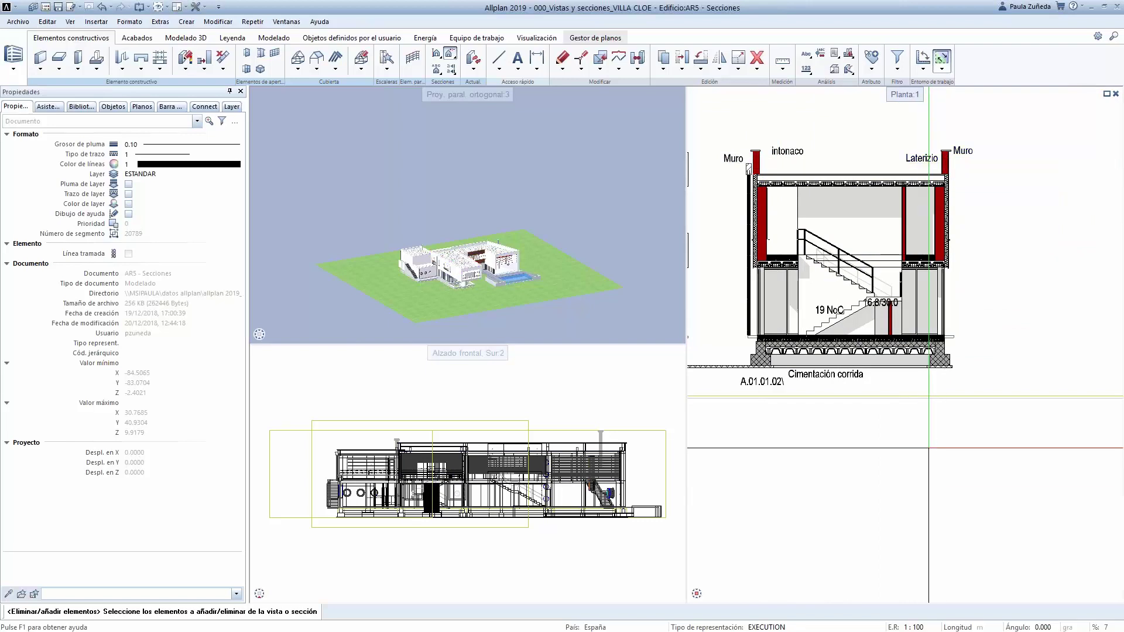
pyautogui.press('Escape')
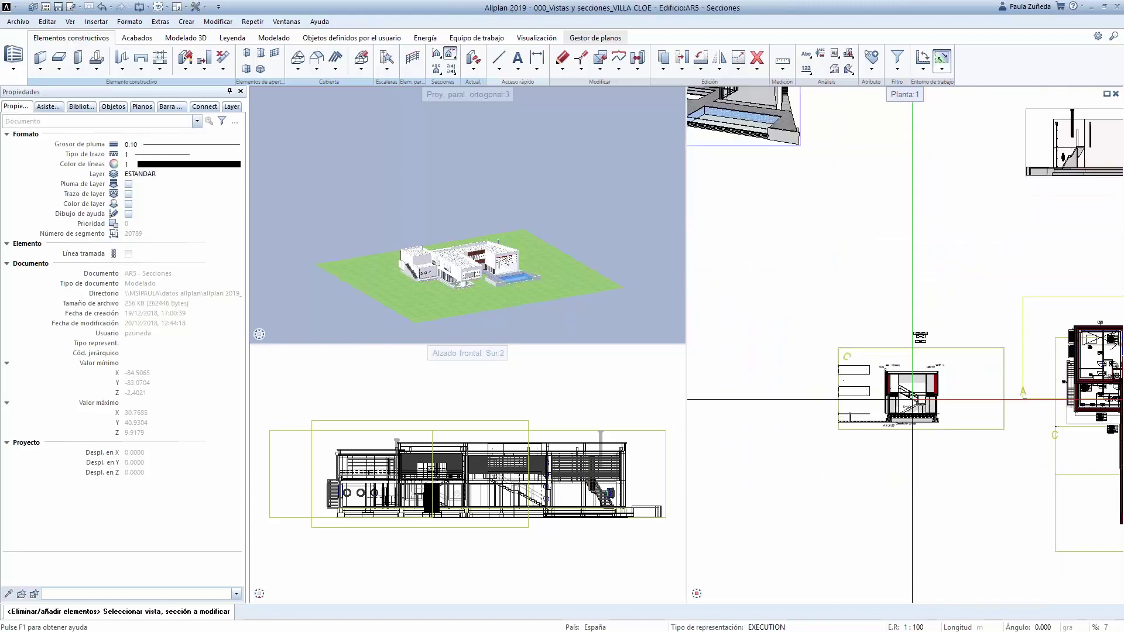
pyautogui.press('Escape')
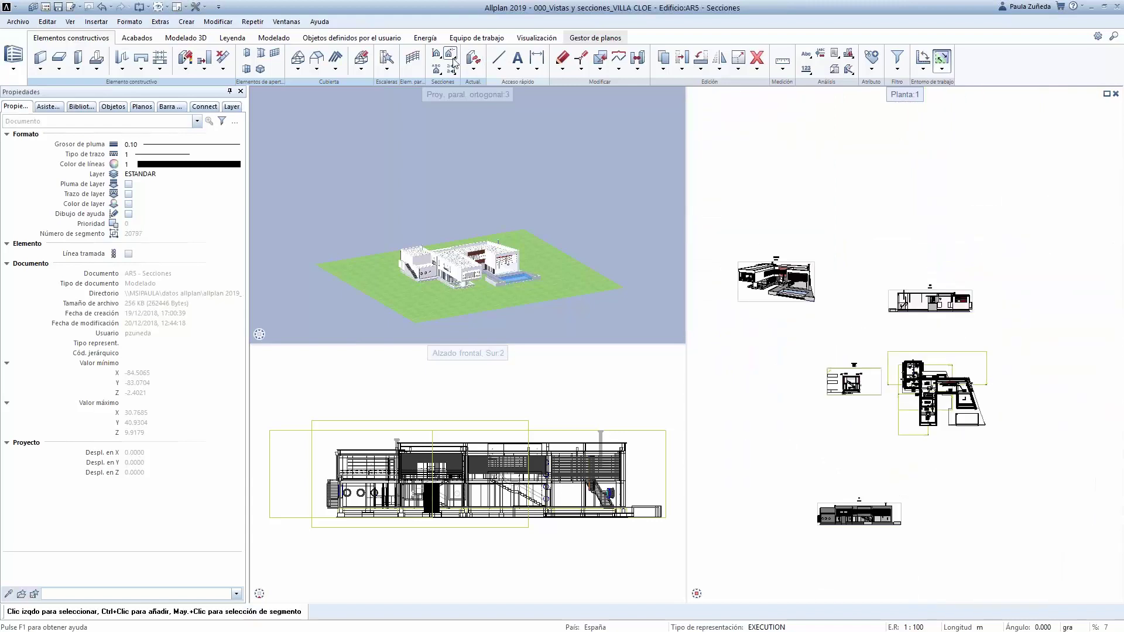
# View the Modificar Vista, Sección settings of the north elevation view in the plan viewport
pyautogui.click(454, 59)
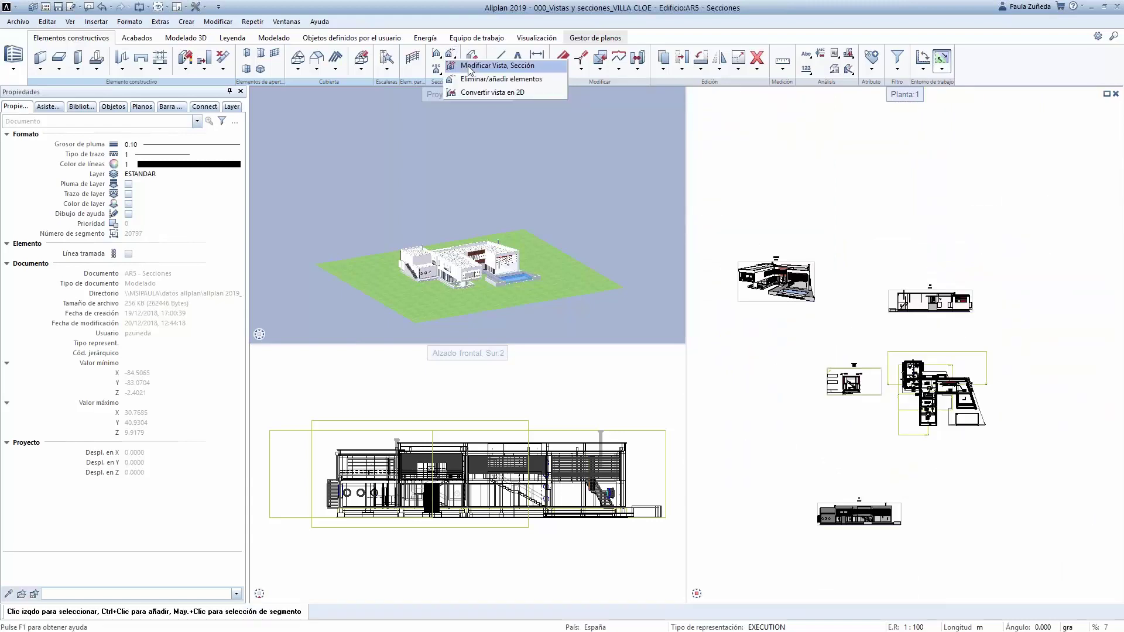
pyautogui.click(468, 72)
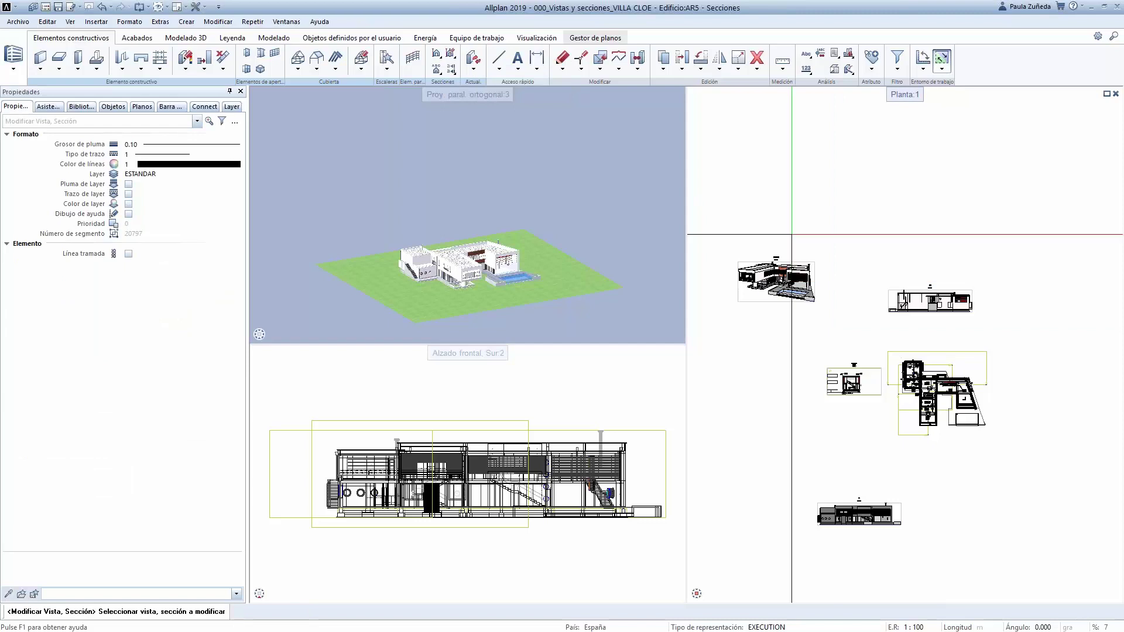
pyautogui.scroll(5, 811, 359)
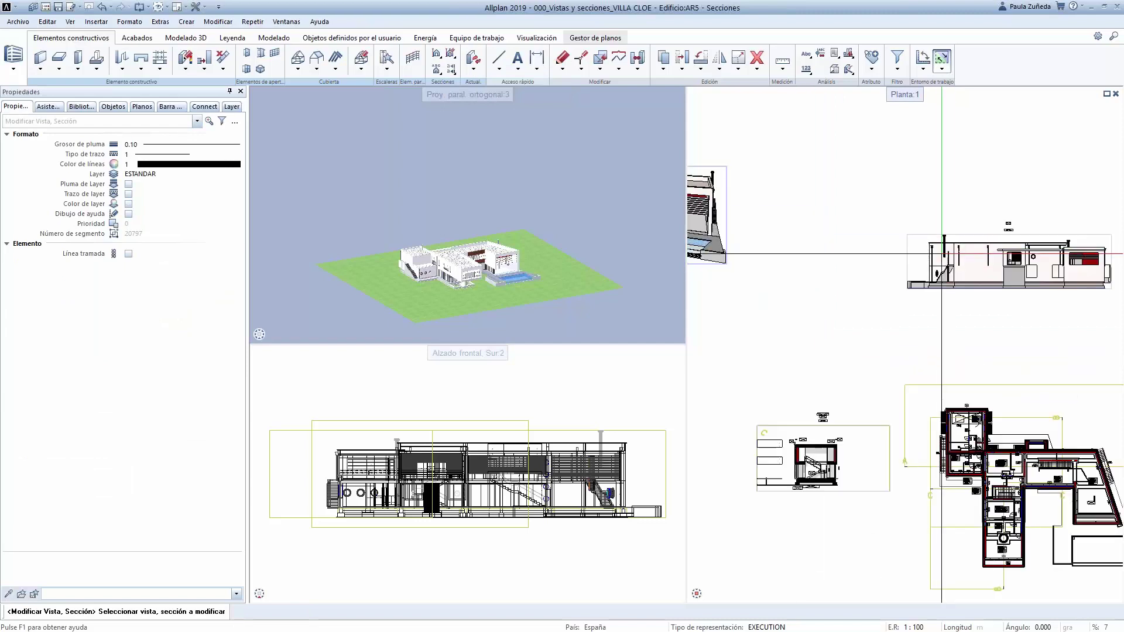
pyautogui.click(937, 236)
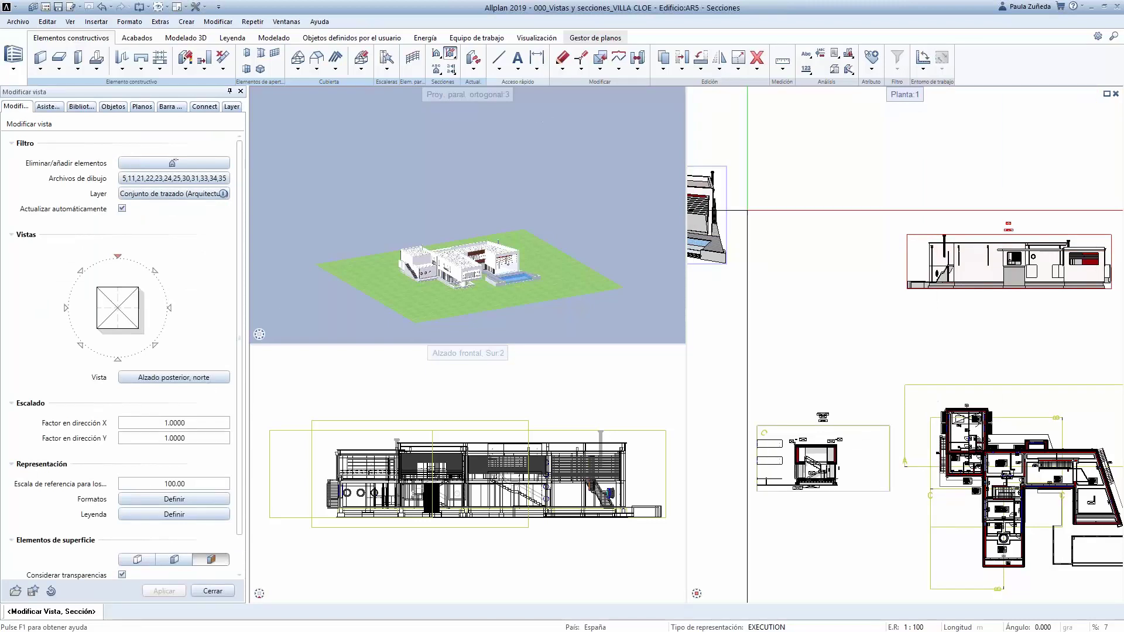
pyautogui.press('Escape')
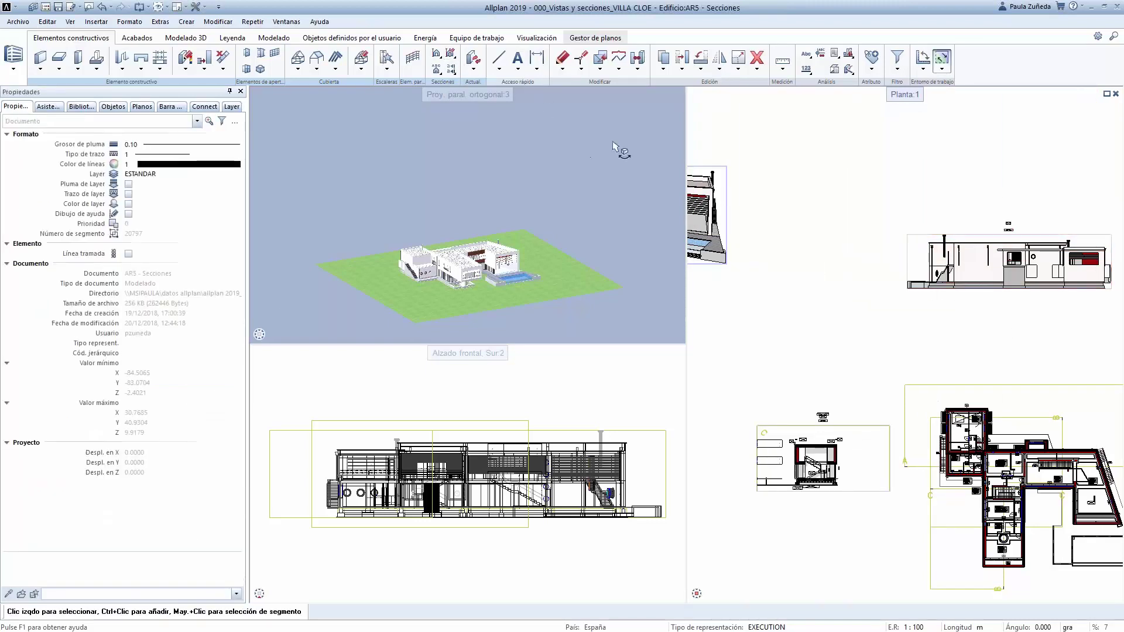
# Maximize the Planta viewport and look through the commands available for the north elevation view
pyautogui.scroll(3, 927, 225)
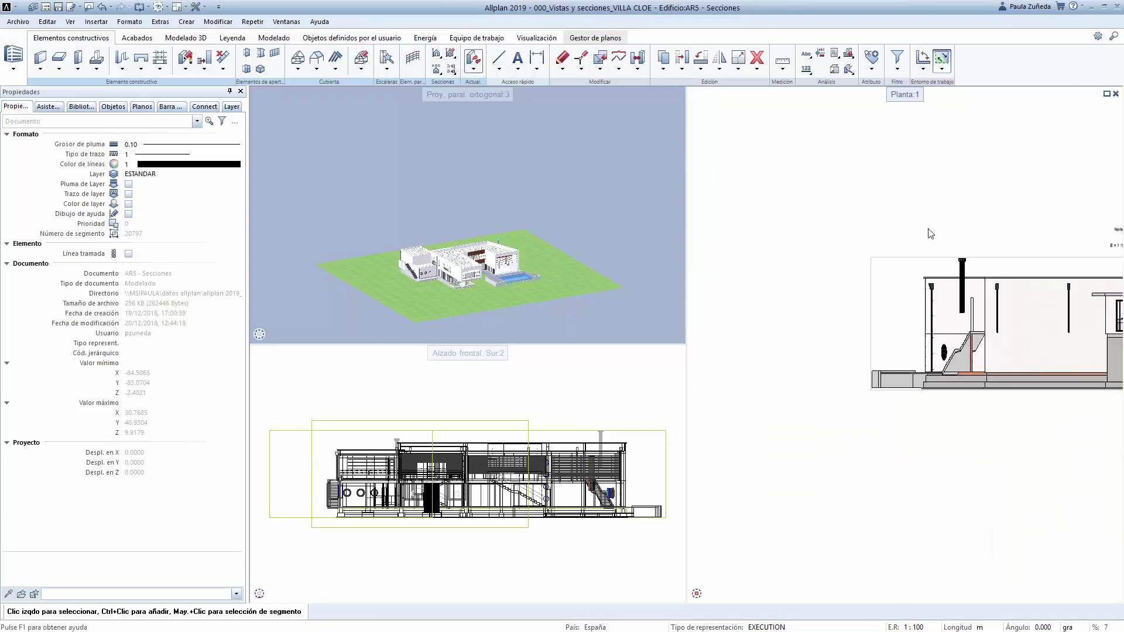
pyautogui.scroll(-3, 755, 264)
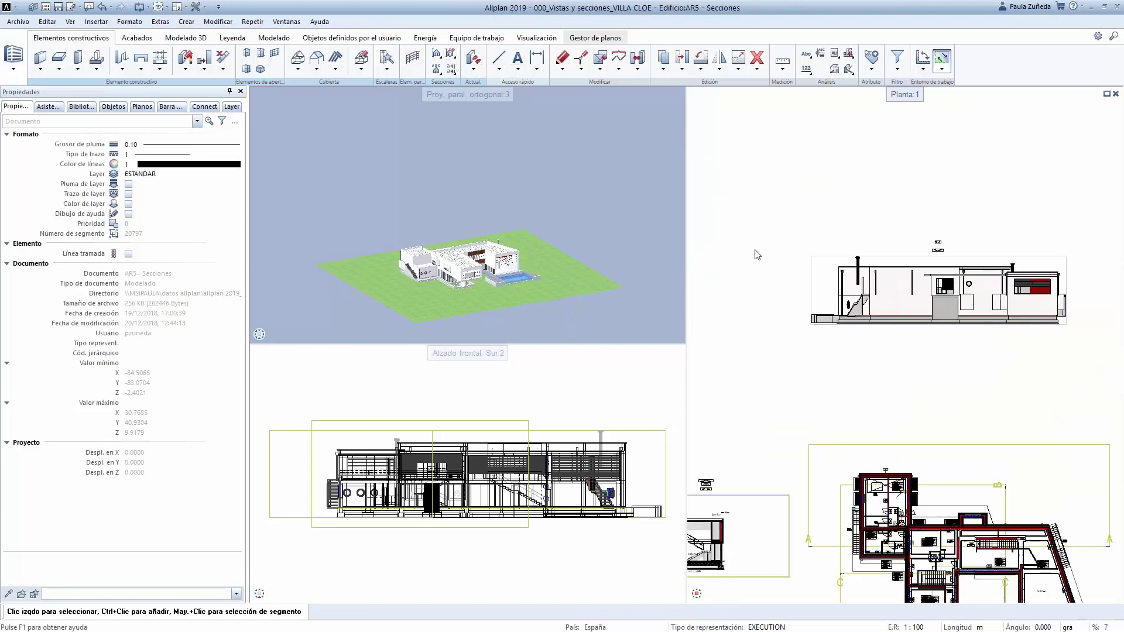
pyautogui.doubleClick(904, 101)
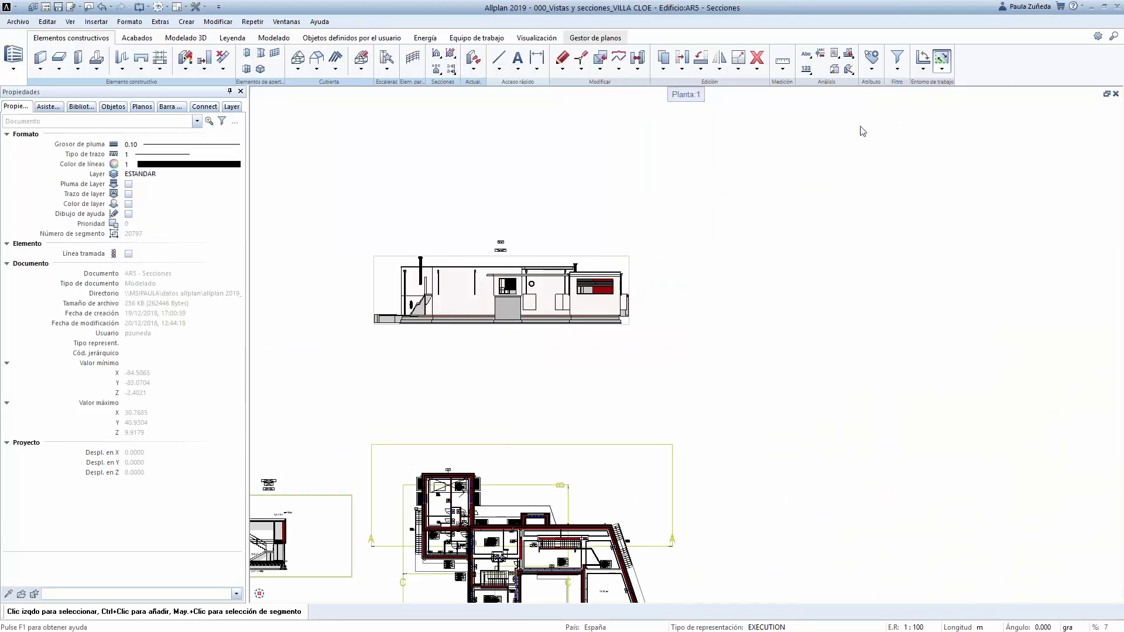
pyautogui.scroll(3, 619, 253)
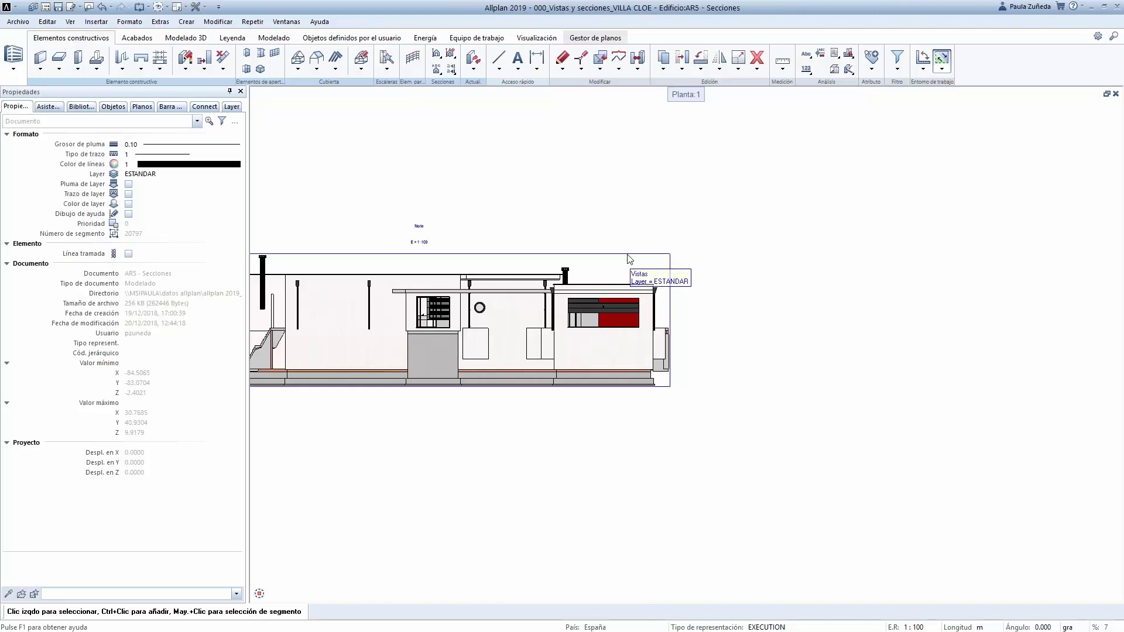
pyautogui.rightClick(629, 259)
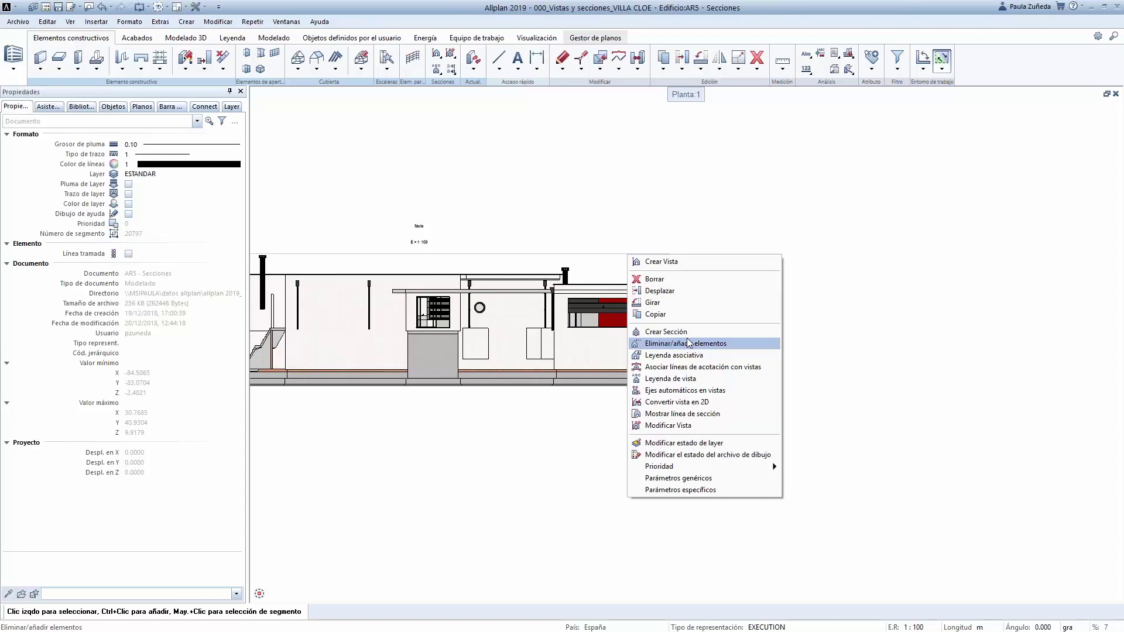
pyautogui.click(1015, 225)
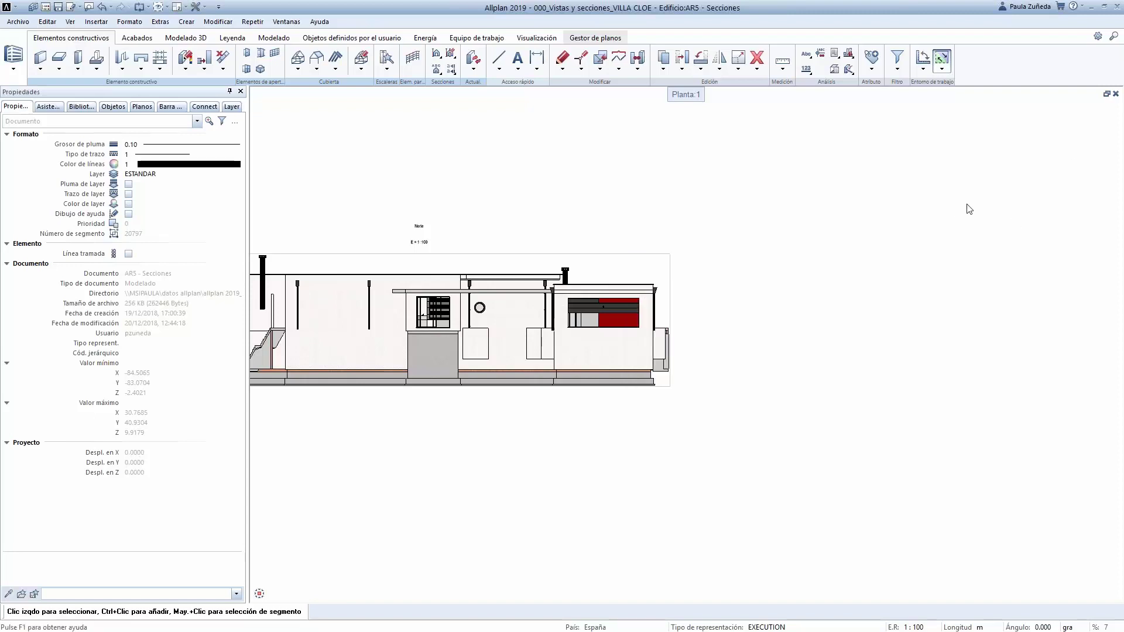
# In the layout editor, start Elem. de plano and choose derivations 101 Alzado Sur and 102 Alzado Norte from the building structure
pyautogui.click(597, 40)
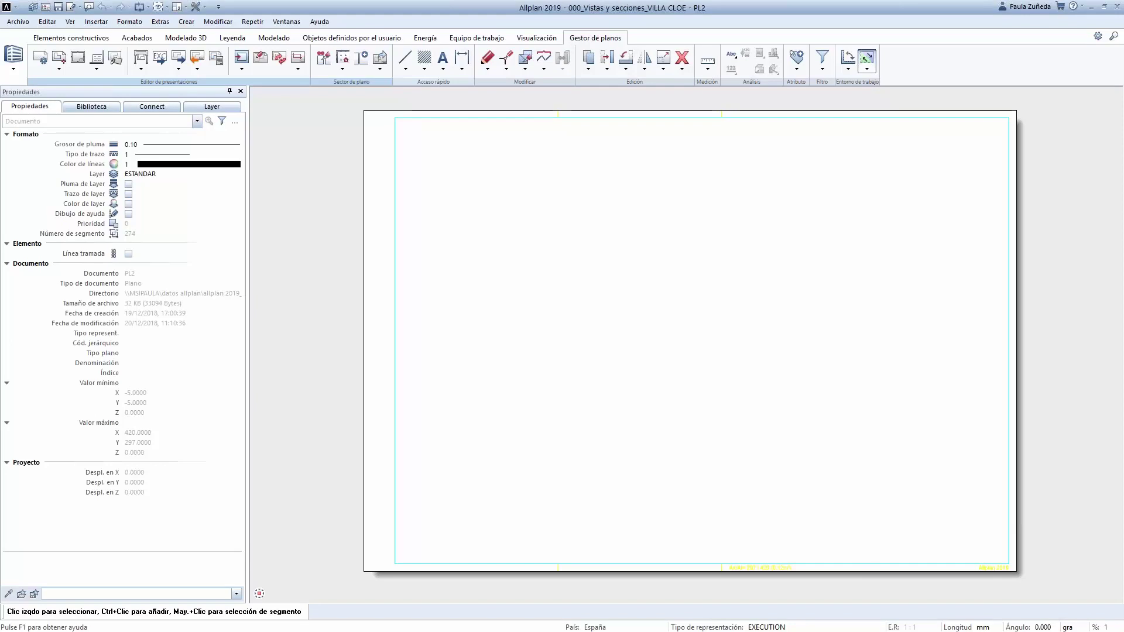
pyautogui.click(59, 60)
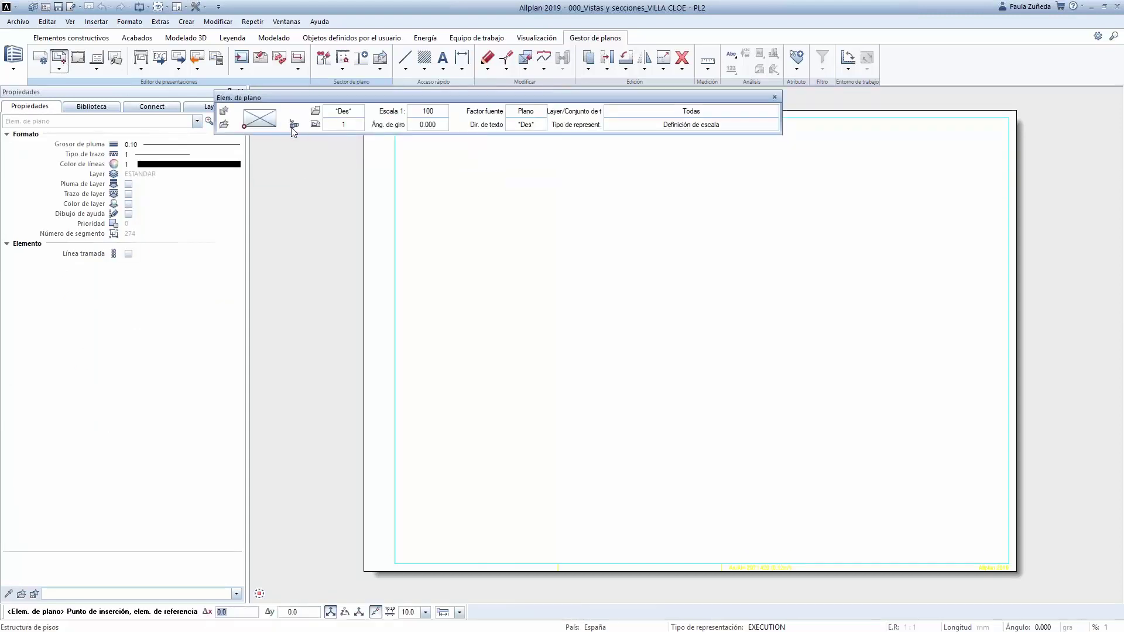
pyautogui.click(293, 124)
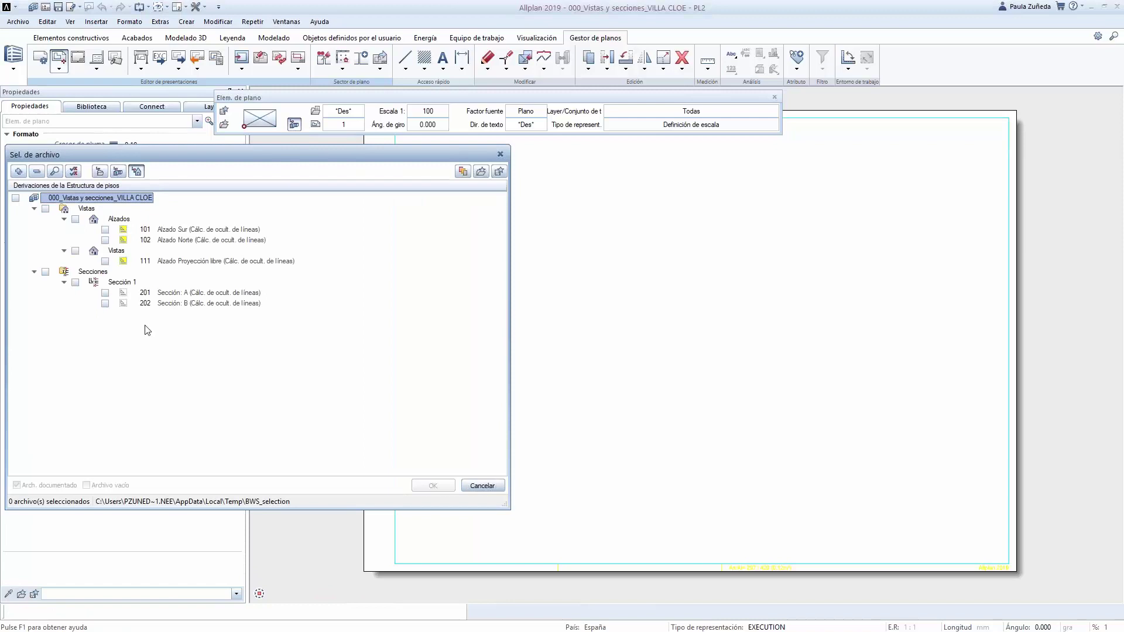
pyautogui.click(105, 229)
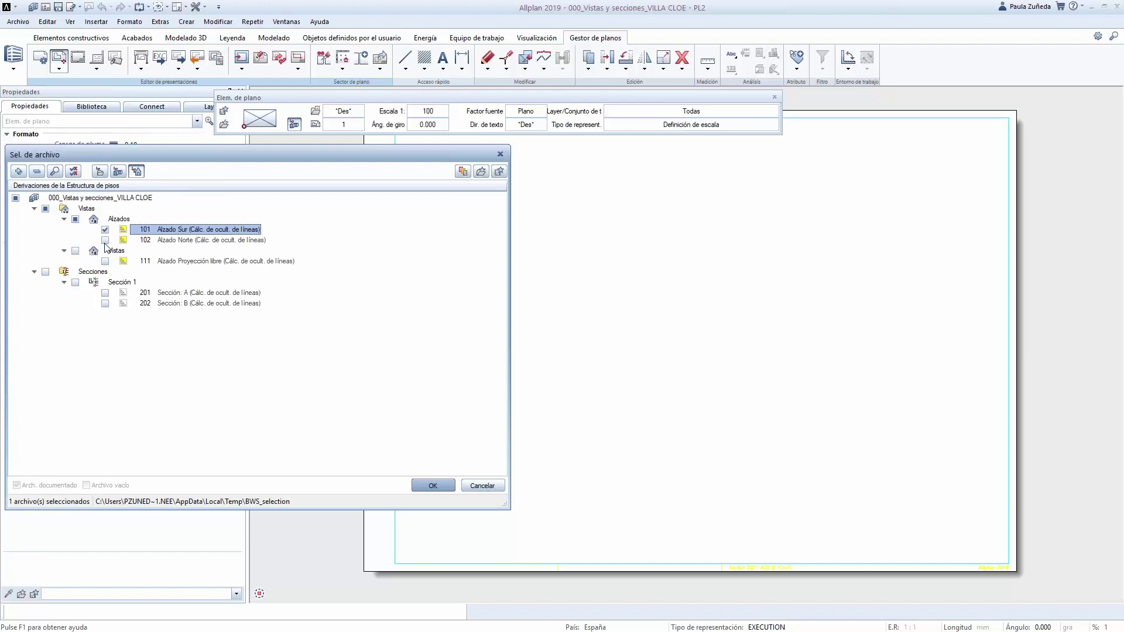
pyautogui.click(105, 240)
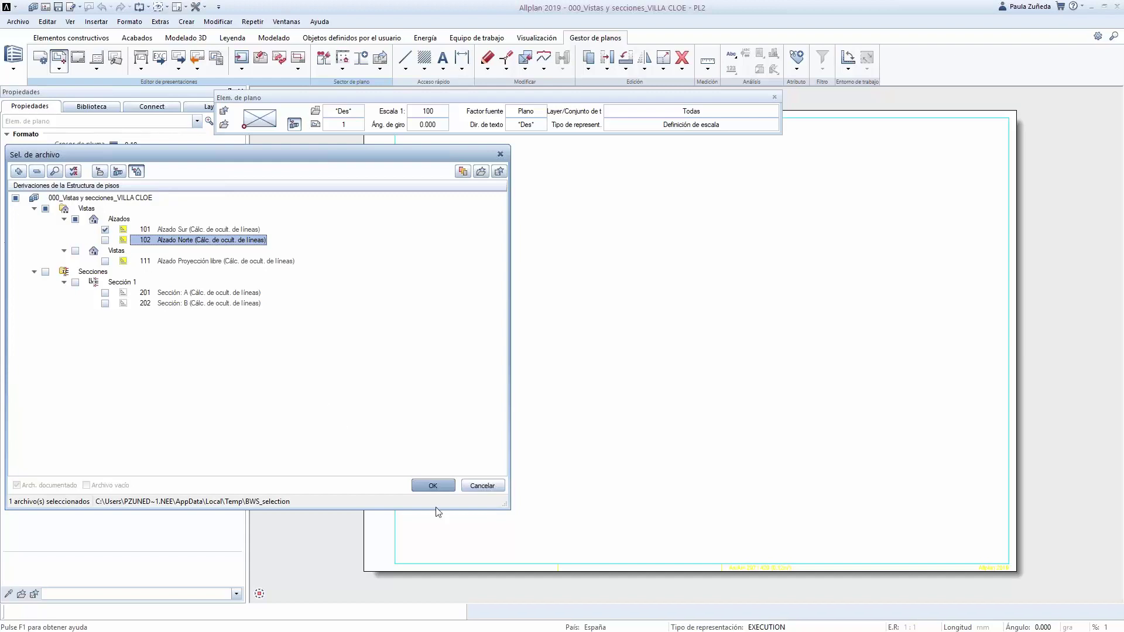
pyautogui.click(436, 487)
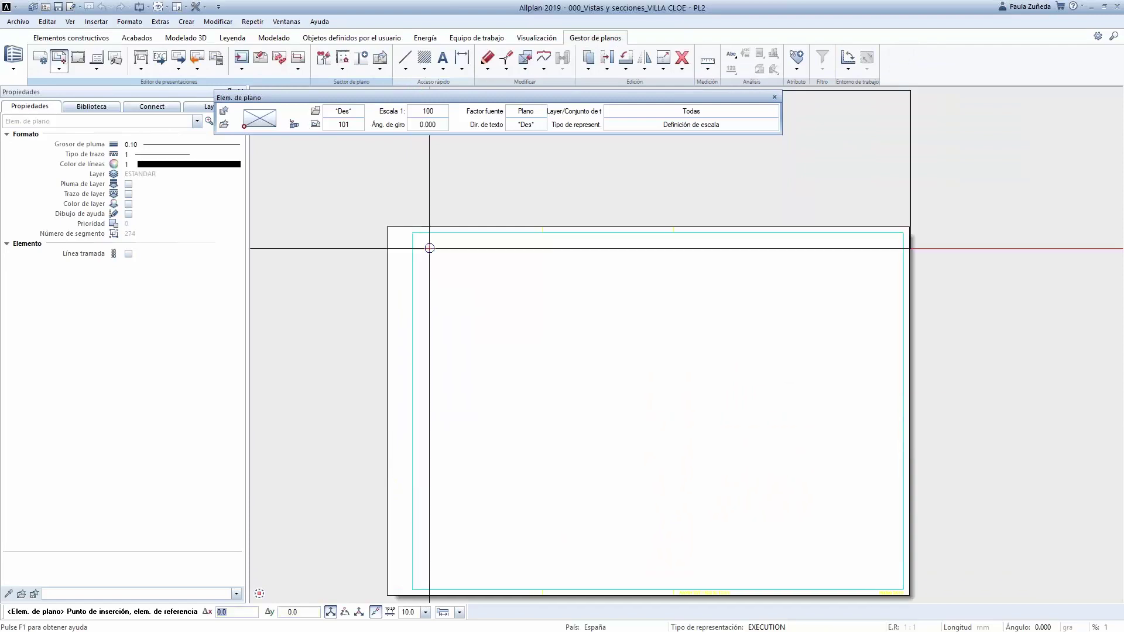
# Place the Alzado Sur on the upper part of the sheet at scale 1:150, leaving Alzado Norte unplaced
pyautogui.click(435, 112)
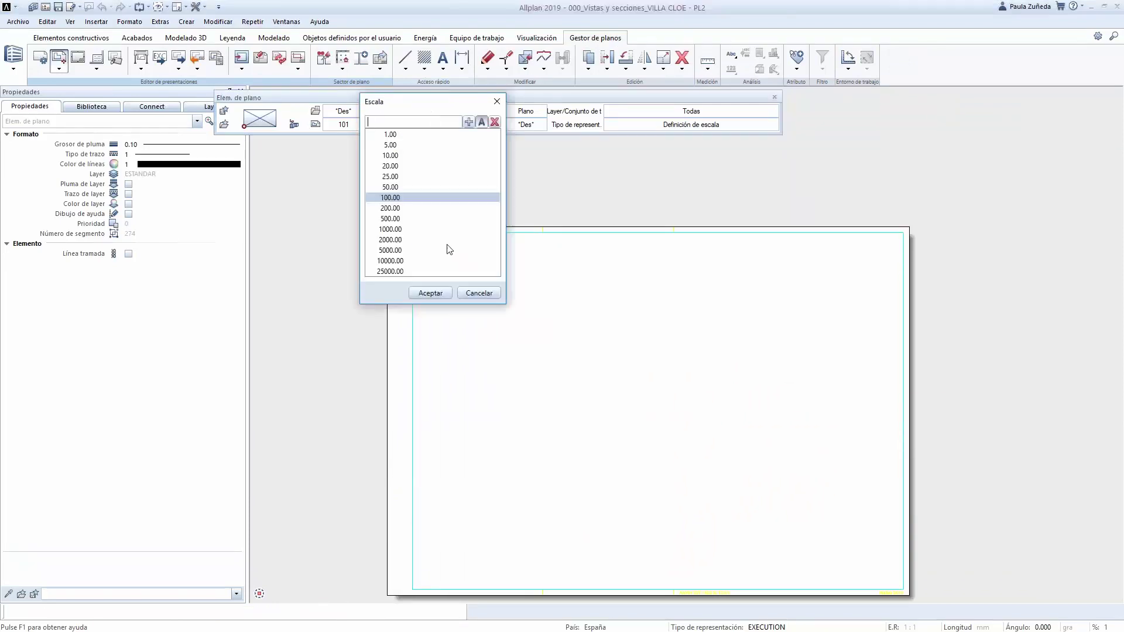
pyautogui.write('150')
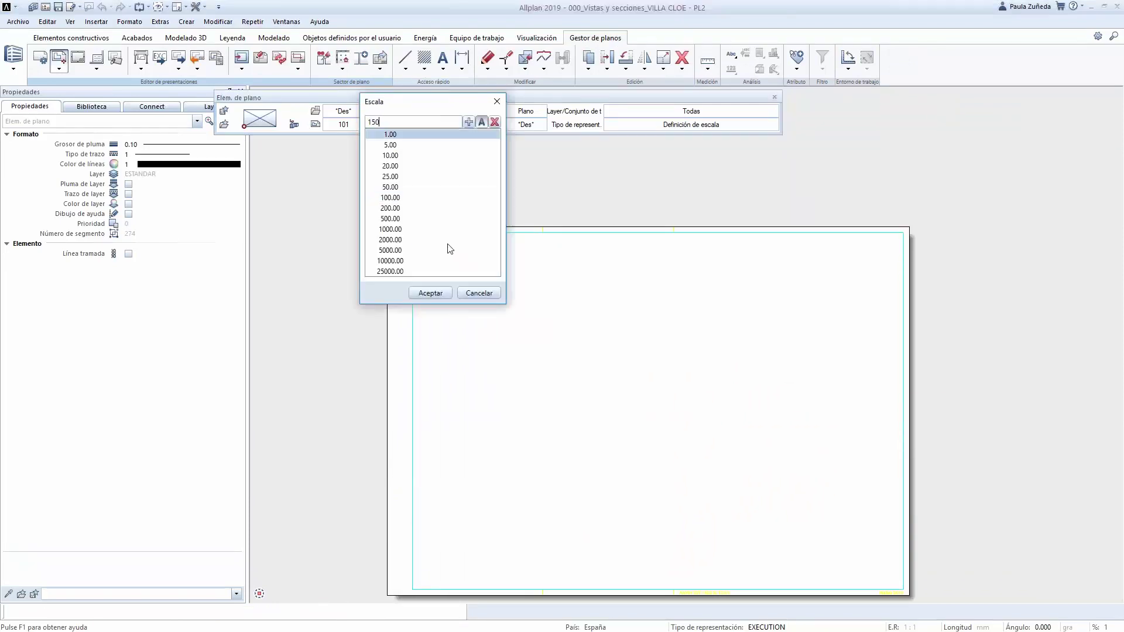
pyautogui.click(431, 293)
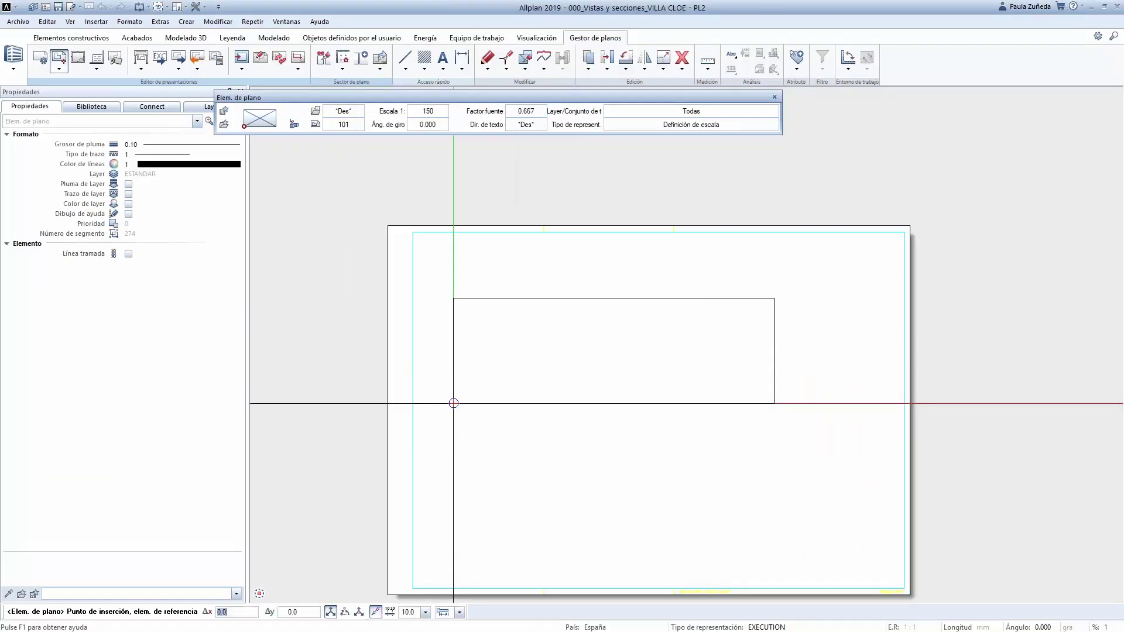
pyautogui.click(448, 376)
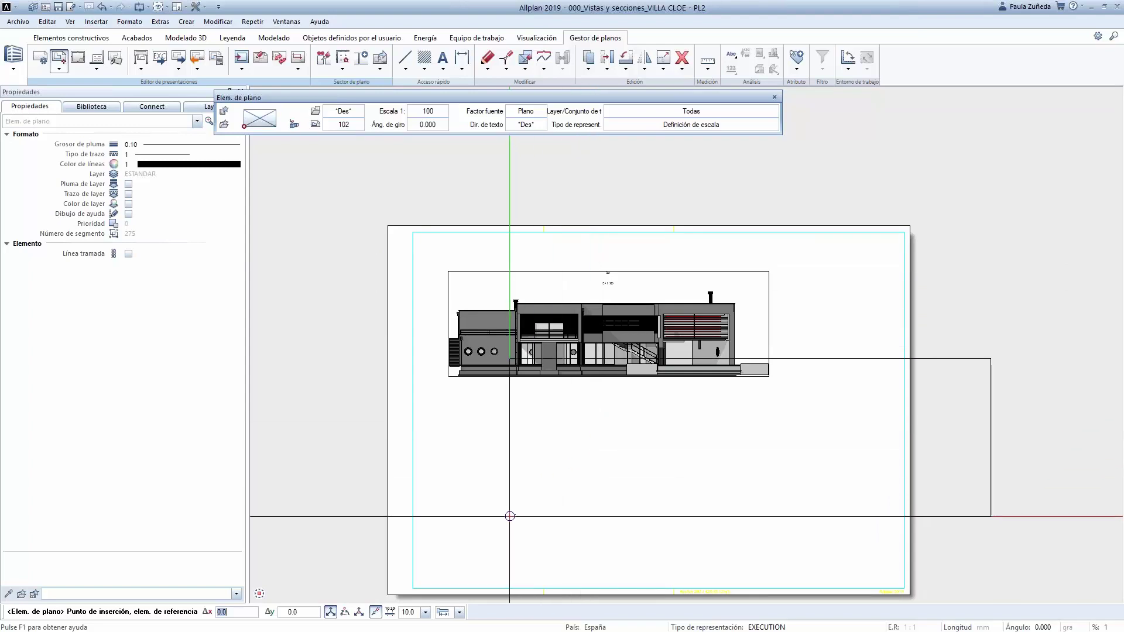
pyautogui.press('Escape')
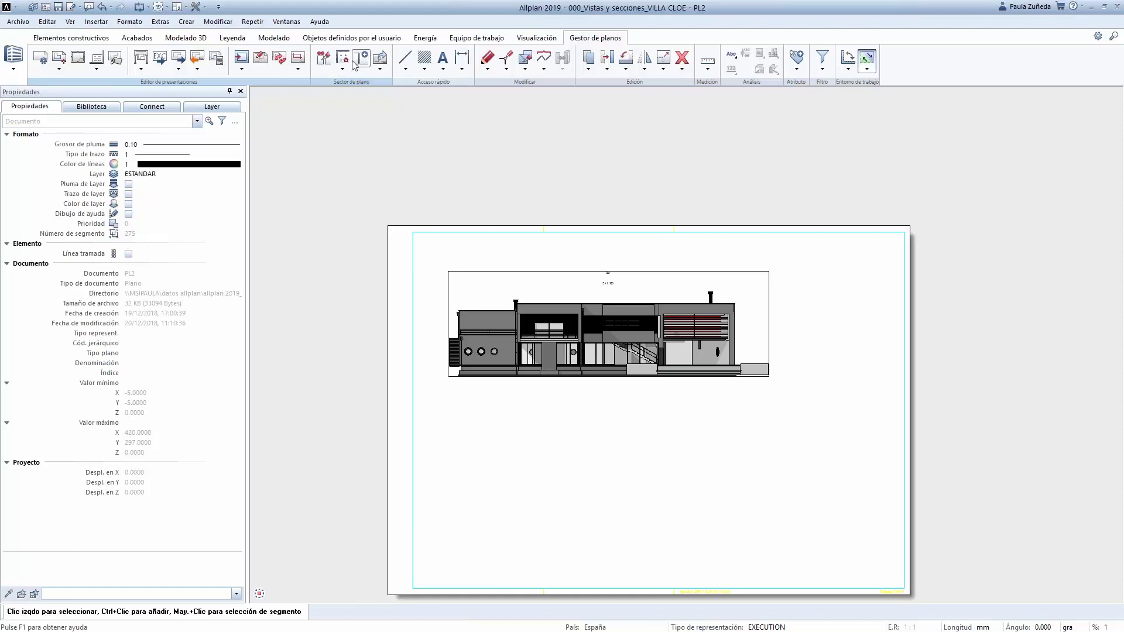
# Clip the Alzado Sur on the sheet with a Ventana de plano framing only its western part, including the three round windows
pyautogui.click(299, 59)
pyautogui.doubleClick(281, 85)
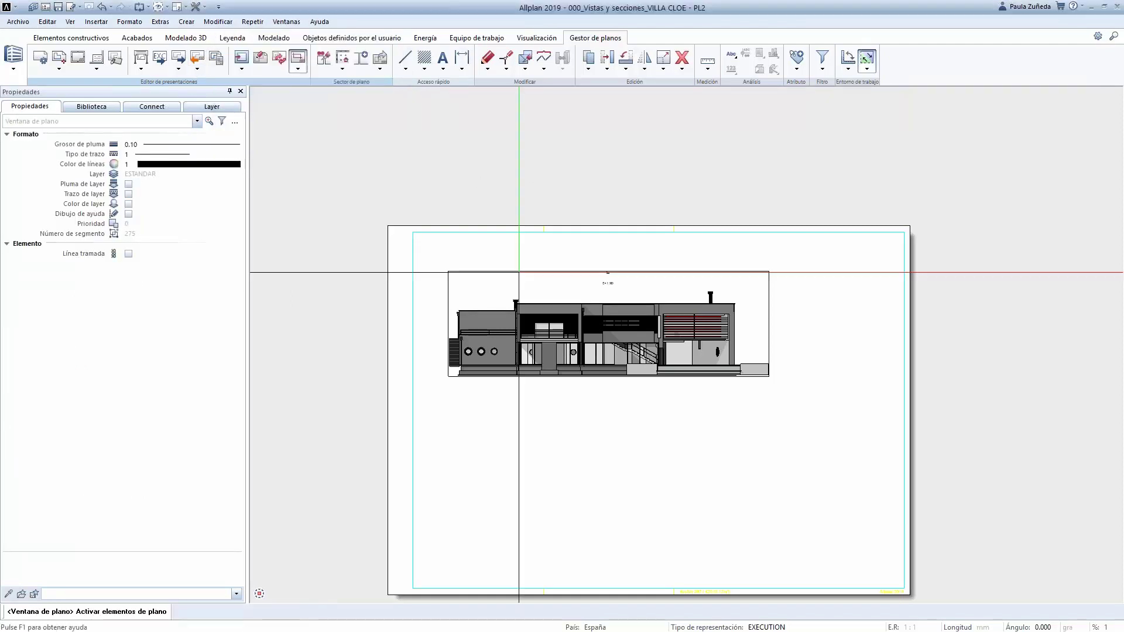
pyautogui.click(563, 275)
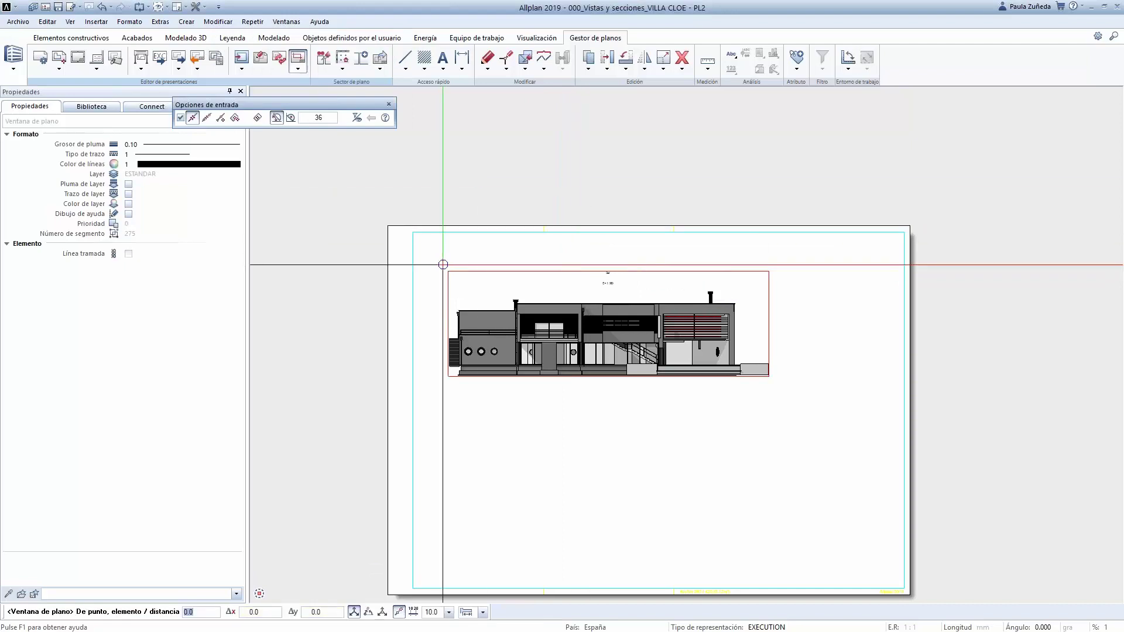
pyautogui.scroll(3, 439, 261)
pyautogui.click(436, 251)
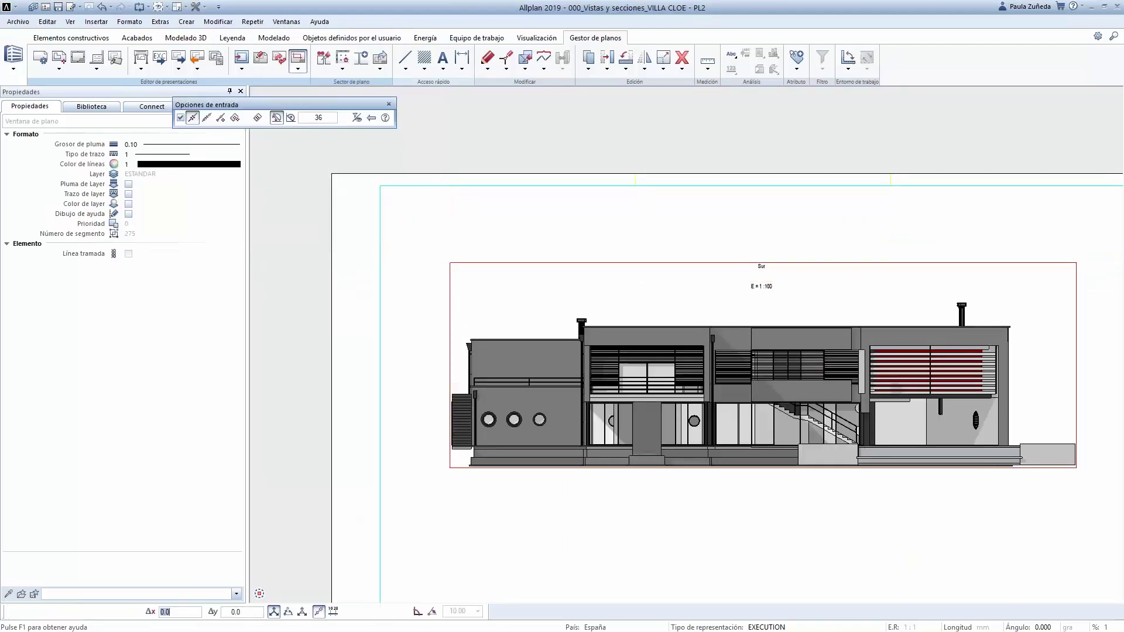
pyautogui.click(796, 501)
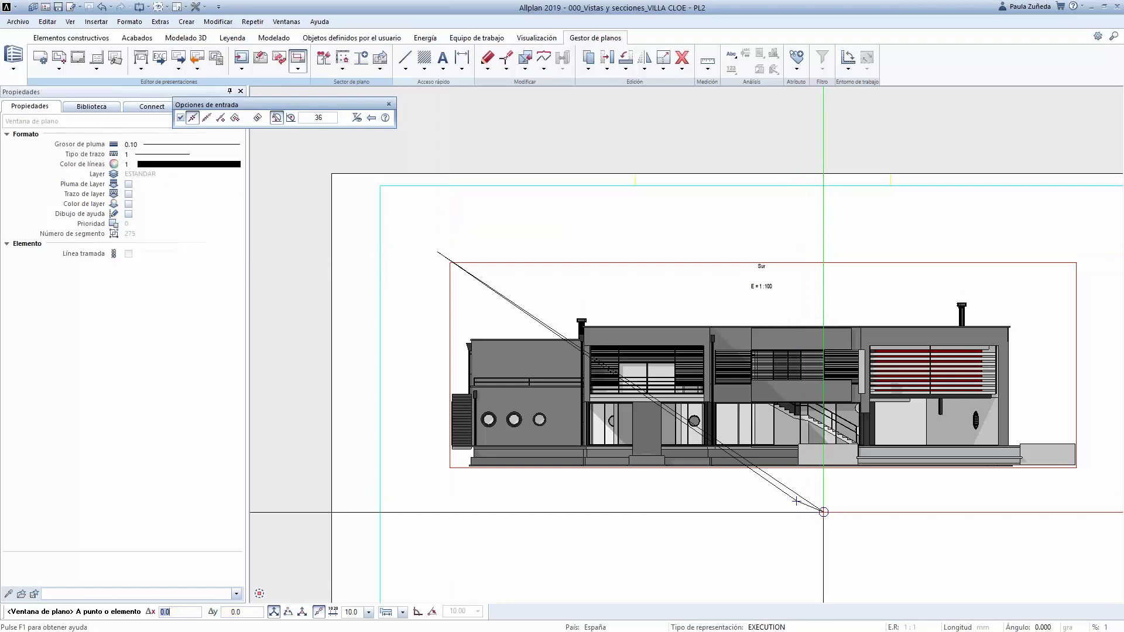
pyautogui.scroll(-2, 708, 389)
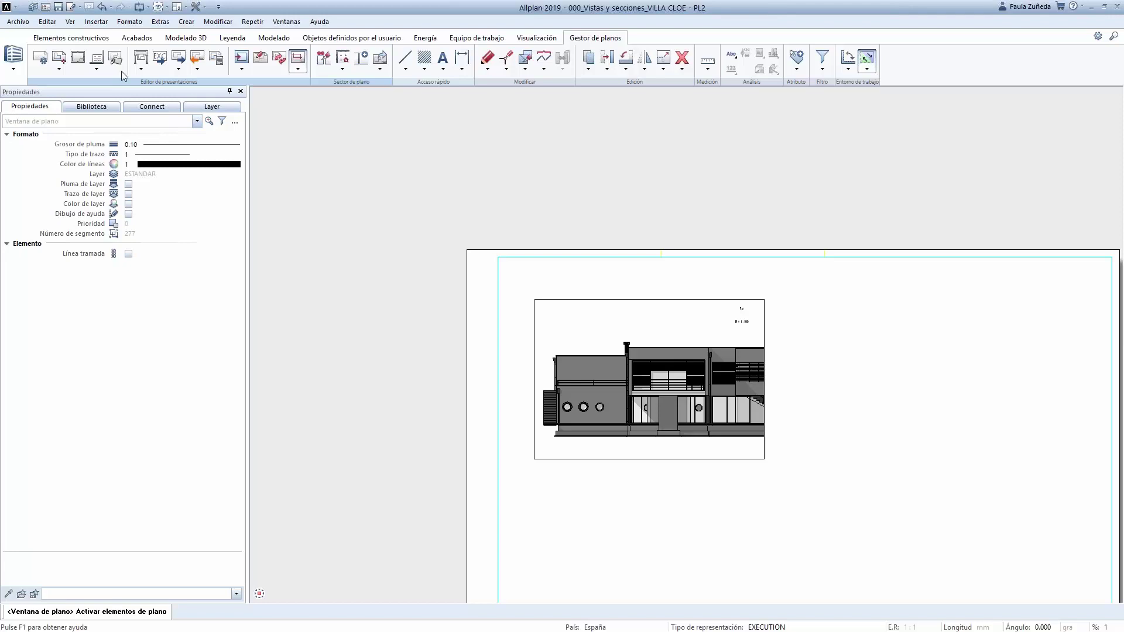
# Return to the Secciones drawing file and look through the commands available for the north elevation view
pyautogui.click(99, 38)
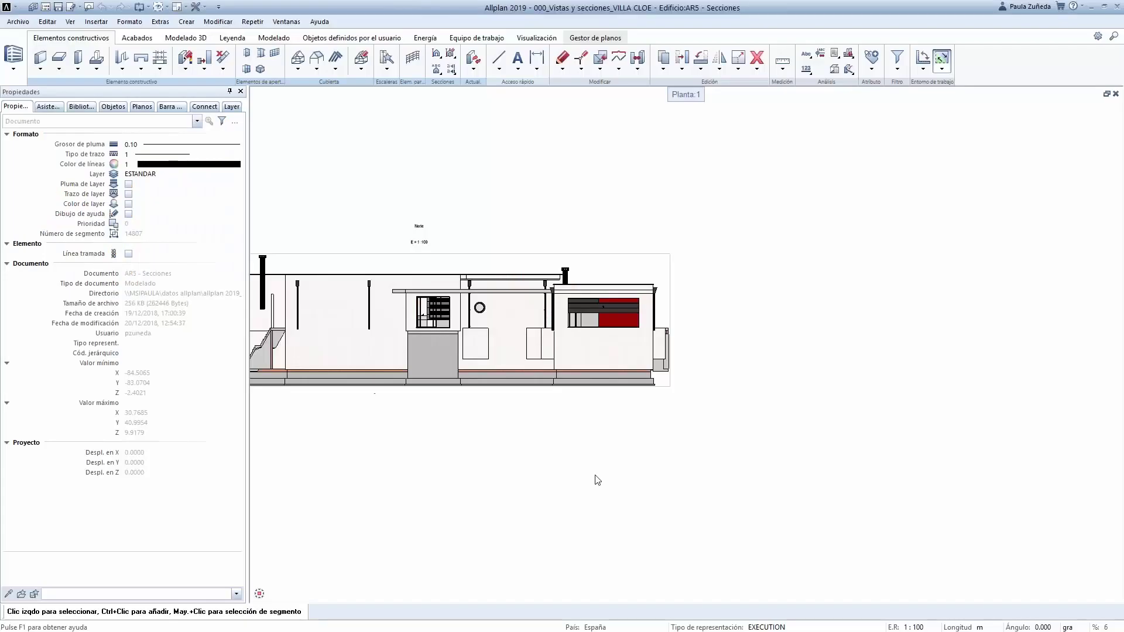
pyautogui.scroll(-5, 594, 479)
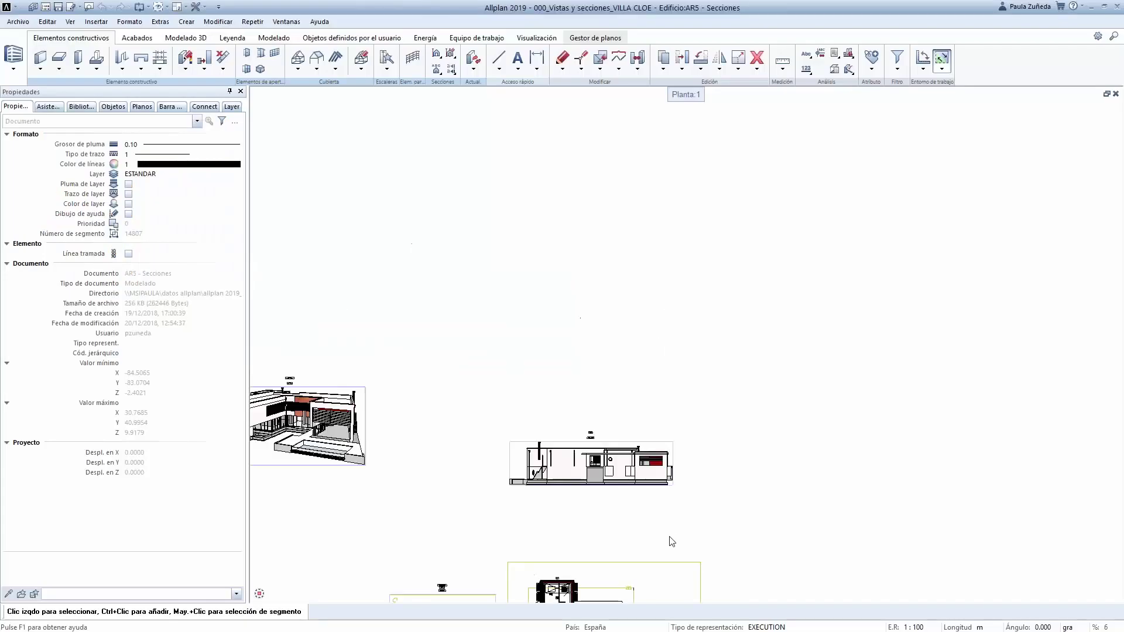
pyautogui.scroll(2, 503, 448)
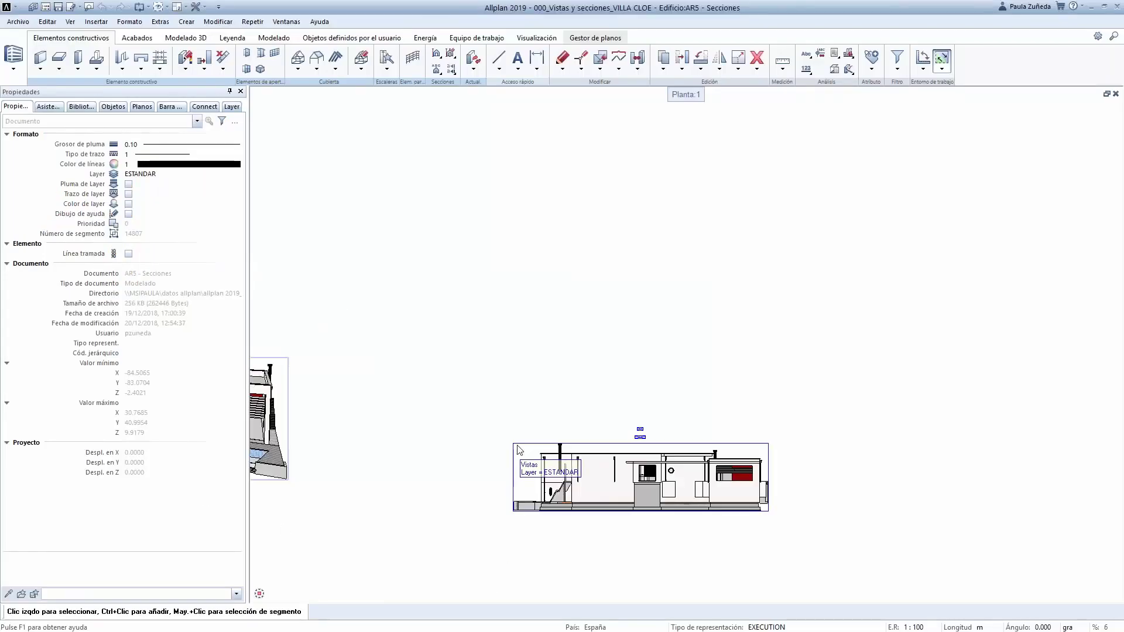
pyautogui.rightClick(518, 450)
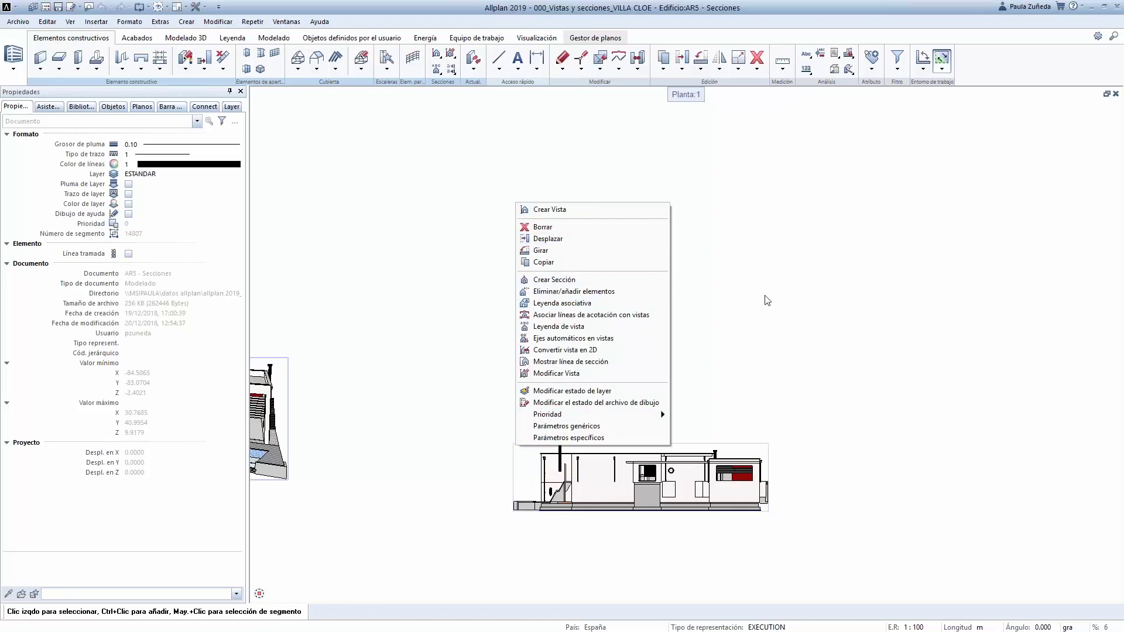
pyautogui.click(765, 317)
pyautogui.scroll(-3, 782, 359)
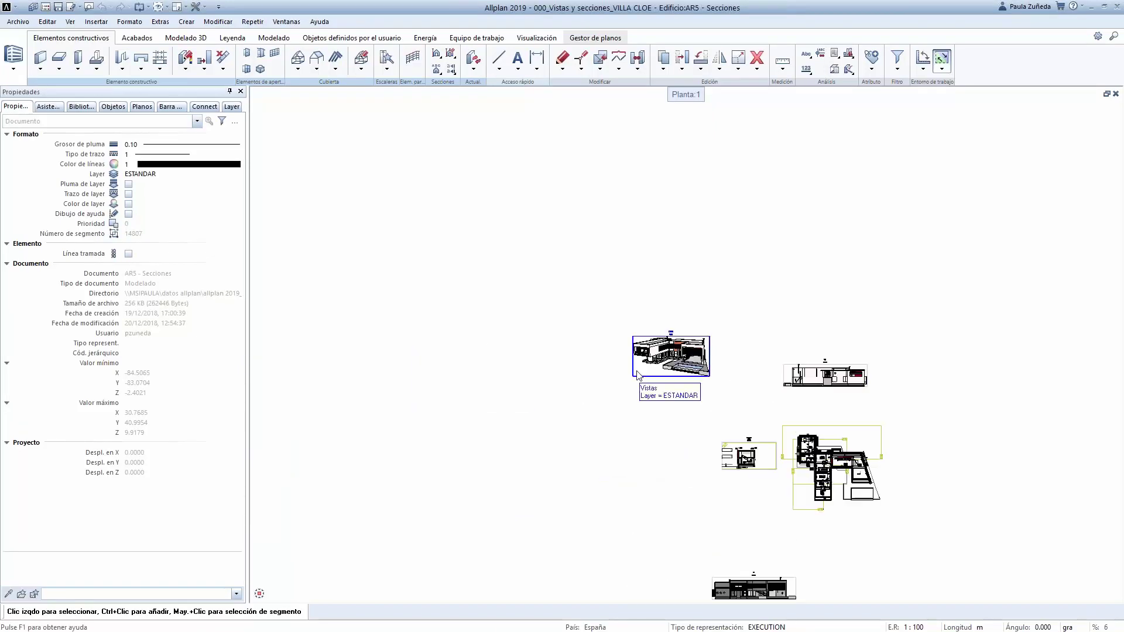
# Review the commands available for derivation 101 Alzado Sur in the building structure and close the structure
pyautogui.scroll(2, 650, 395)
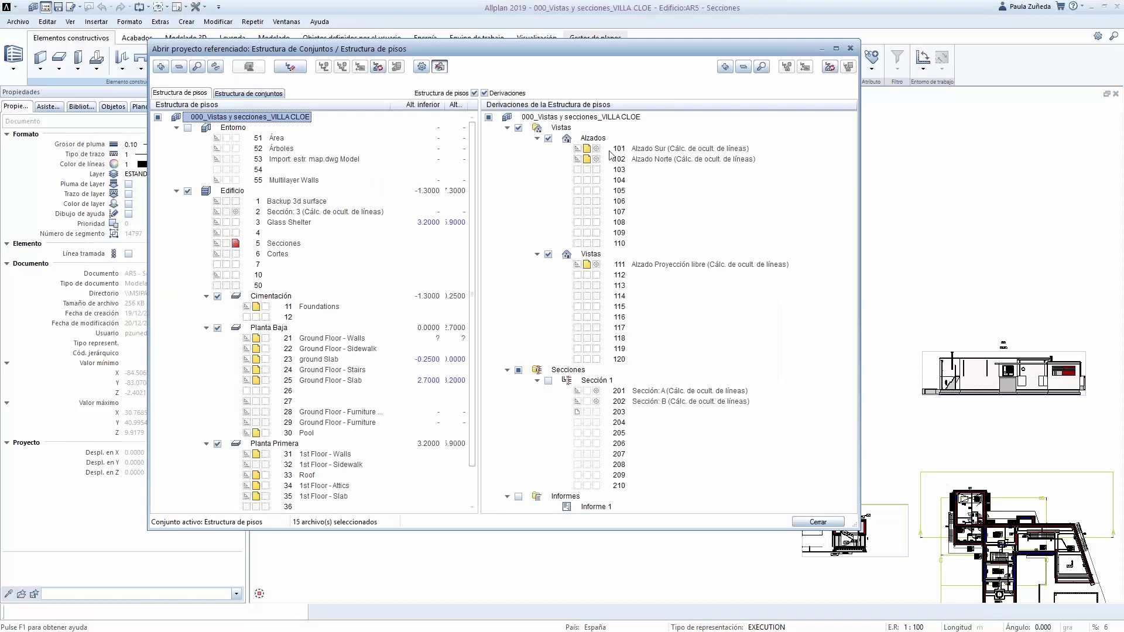
pyautogui.click(650, 150)
pyautogui.rightClick(650, 151)
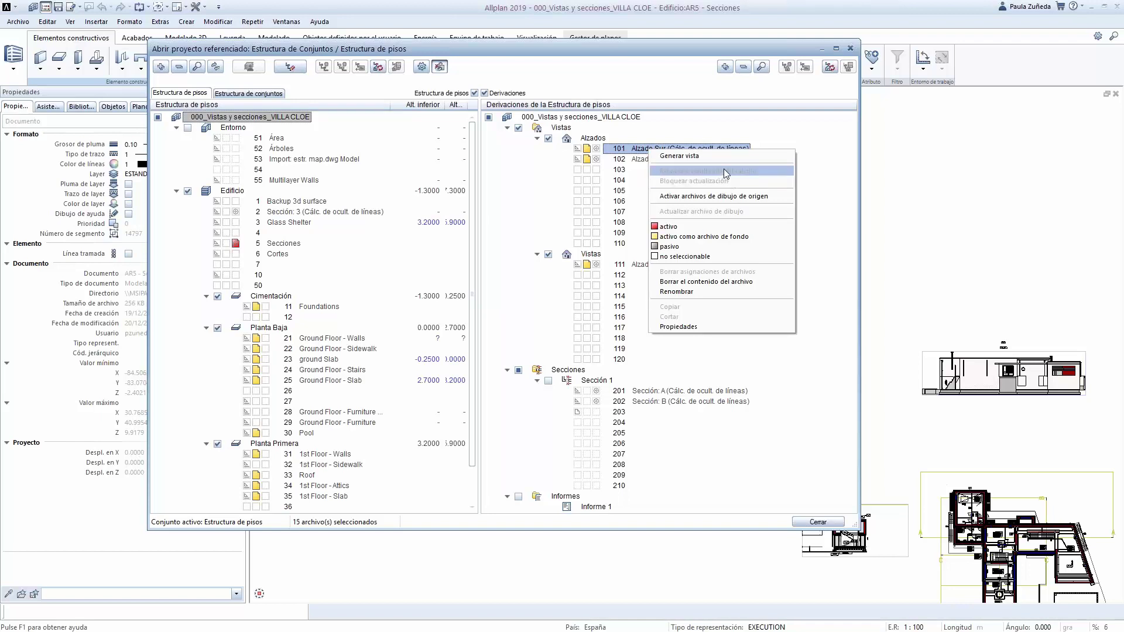
pyautogui.click(817, 522)
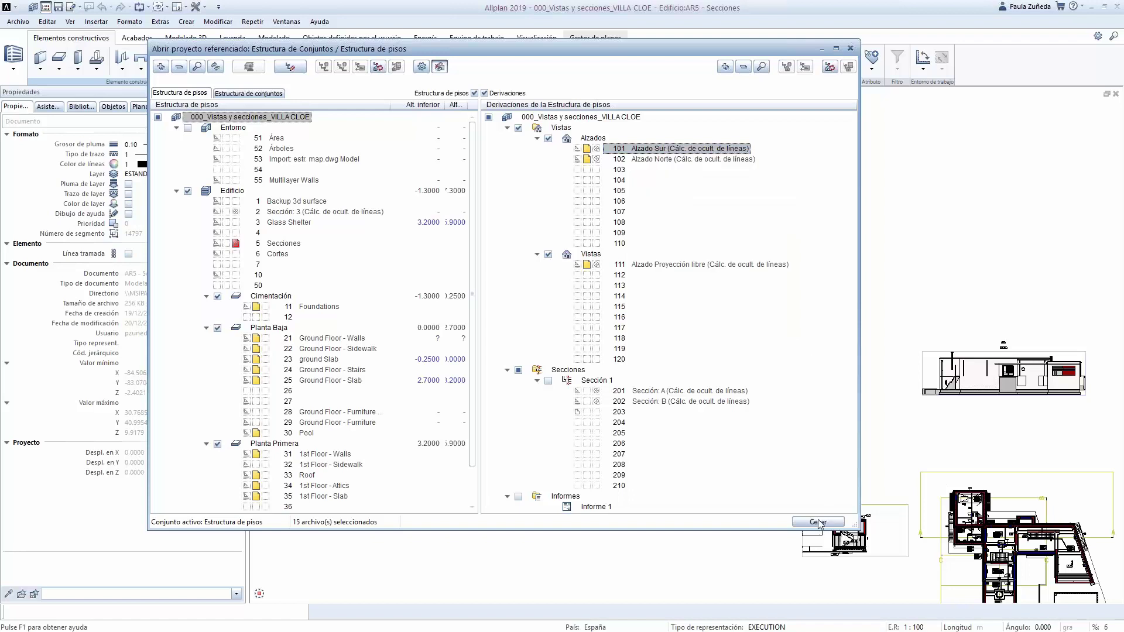
pyautogui.click(818, 521)
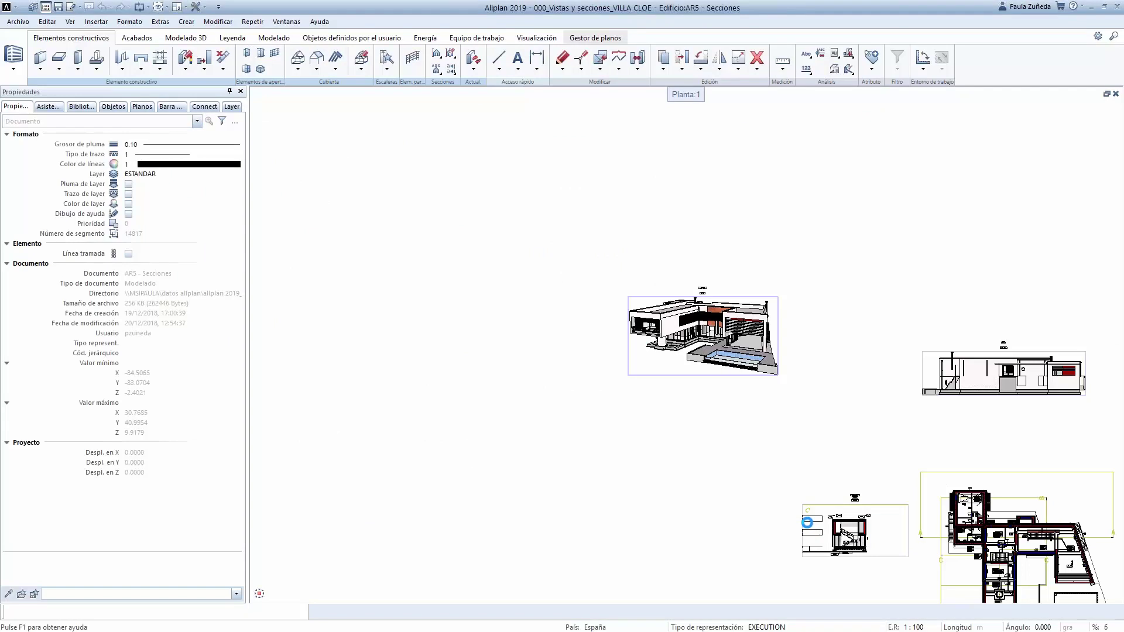
# Examine Sección C - C alongside the floor plan and its section lines, focusing on the staircase
pyautogui.scroll(-3, 565, 453)
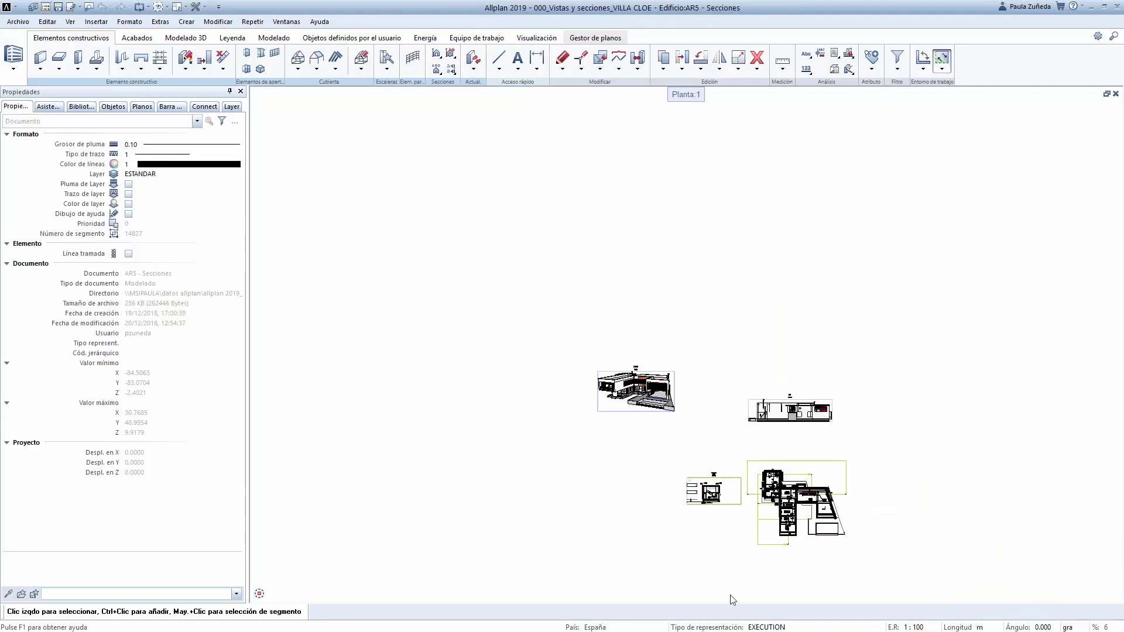
pyautogui.scroll(2, 780, 468)
pyautogui.scroll(-3, 701, 427)
pyautogui.scroll(5, 717, 541)
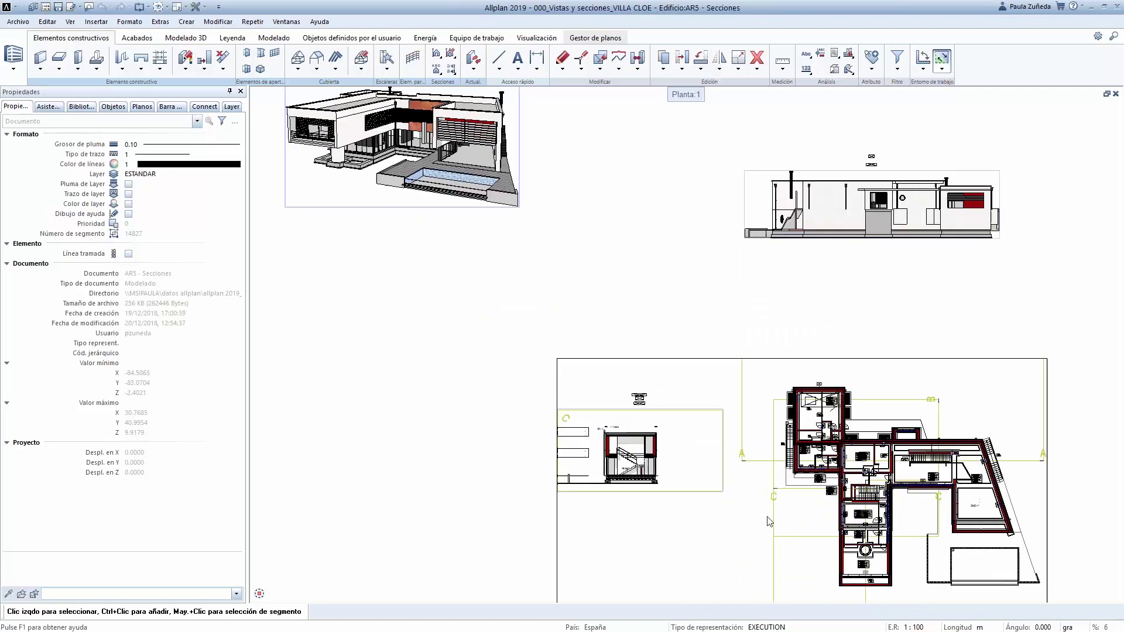
pyautogui.scroll(2, 936, 484)
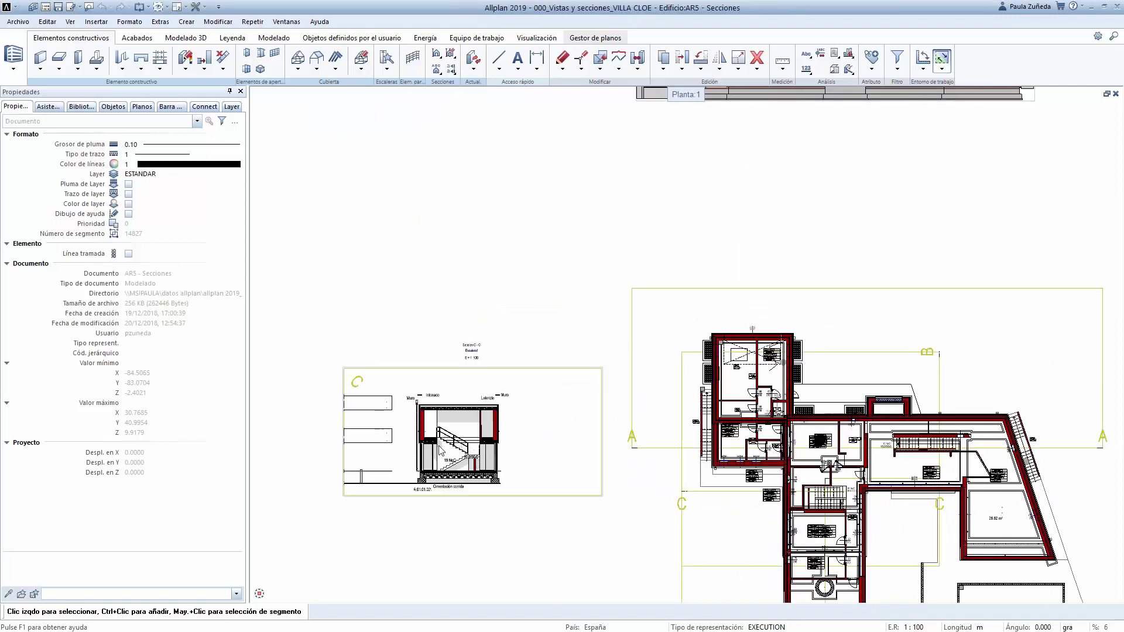
pyautogui.scroll(-3, 678, 304)
pyautogui.scroll(1, 702, 410)
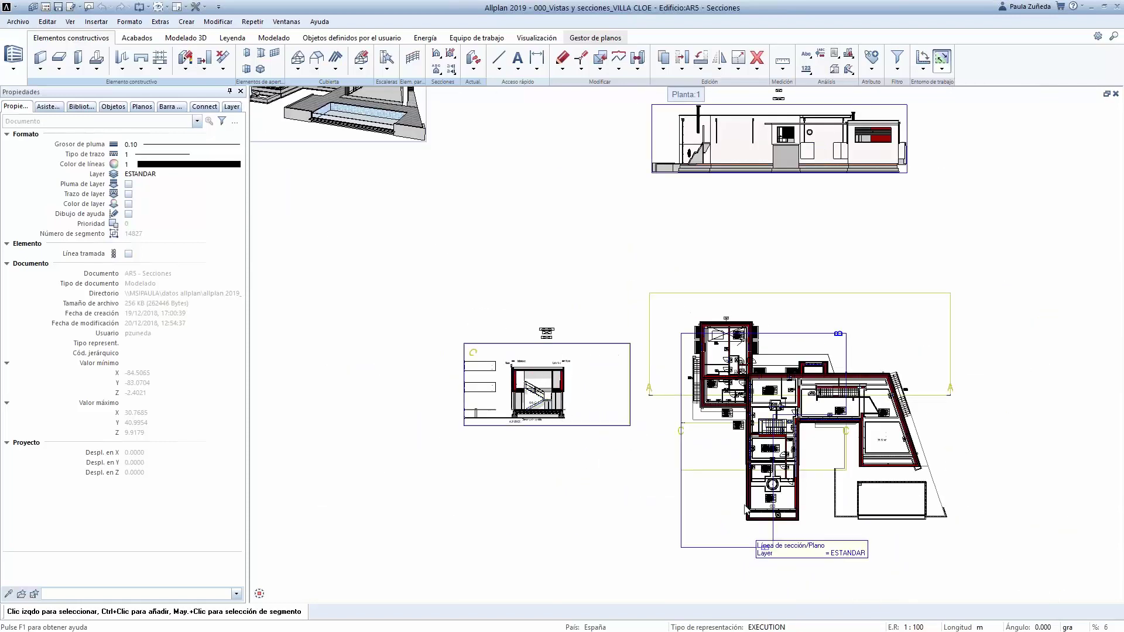
pyautogui.scroll(1, 731, 497)
pyautogui.scroll(3, 497, 409)
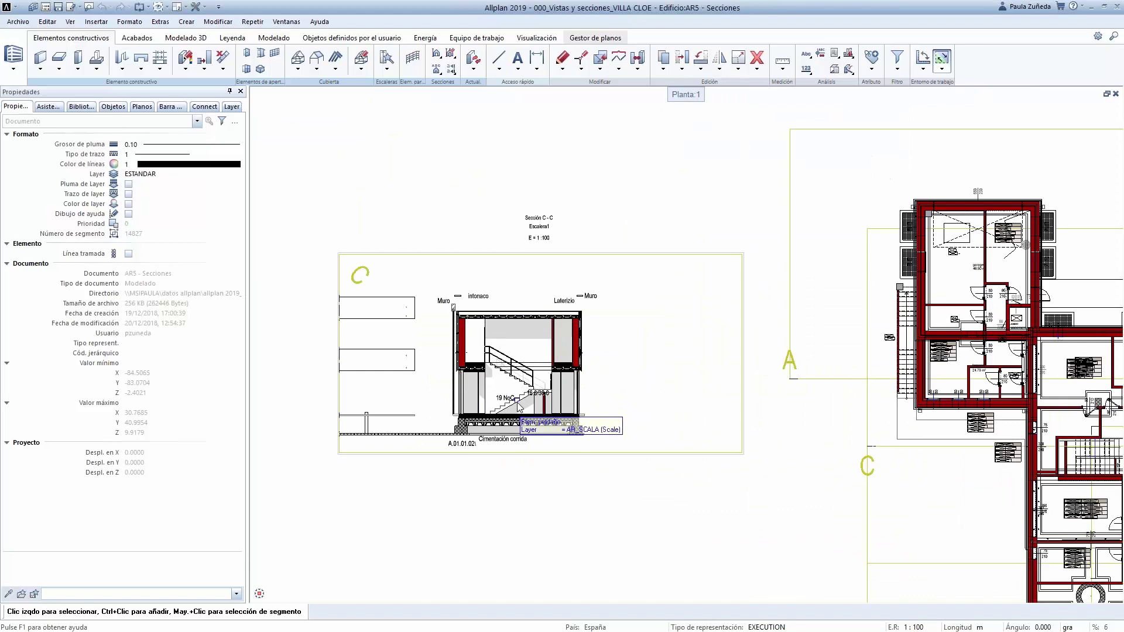
pyautogui.scroll(-2, 538, 409)
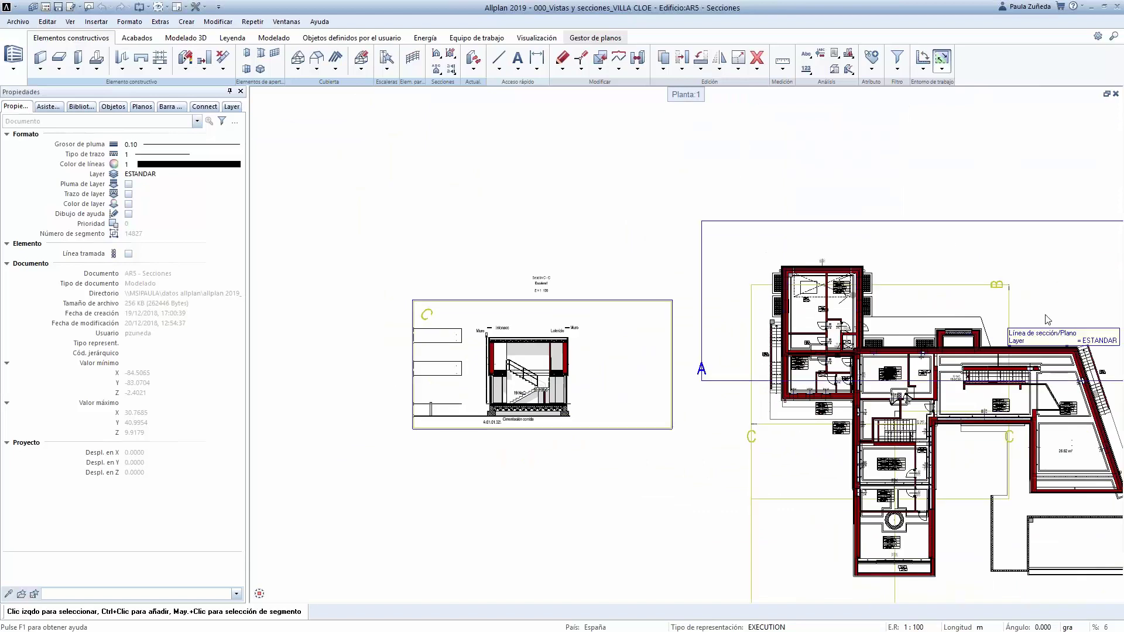
pyautogui.scroll(4, 1024, 339)
pyautogui.scroll(-4, 737, 305)
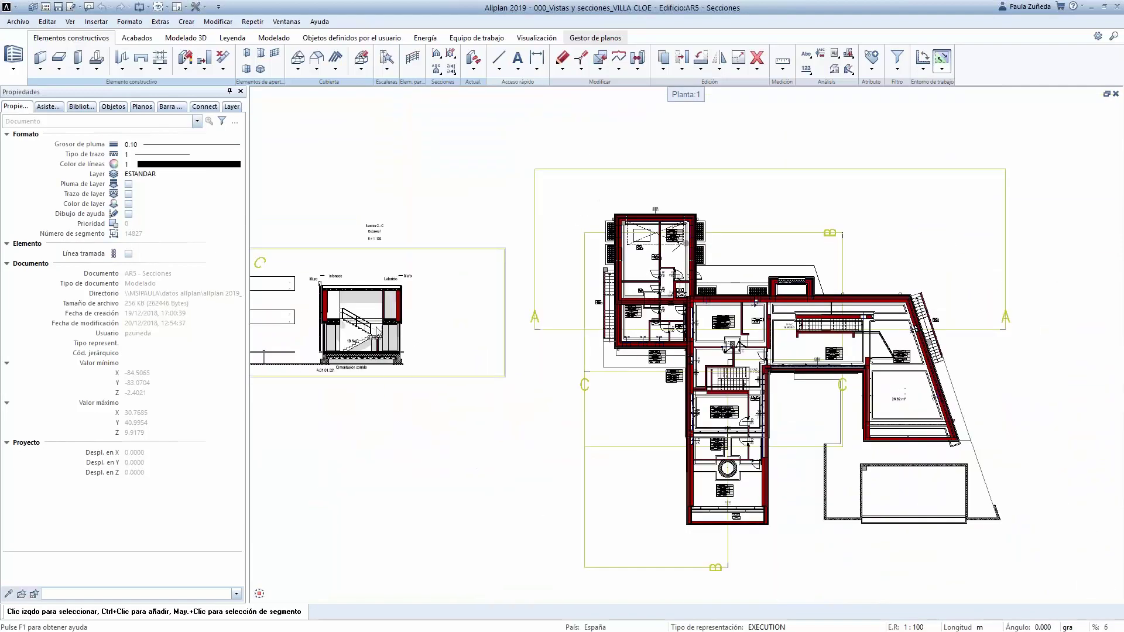
# Delete the central staircase crossed by section line C in the floor plan
pyautogui.scroll(5, 754, 378)
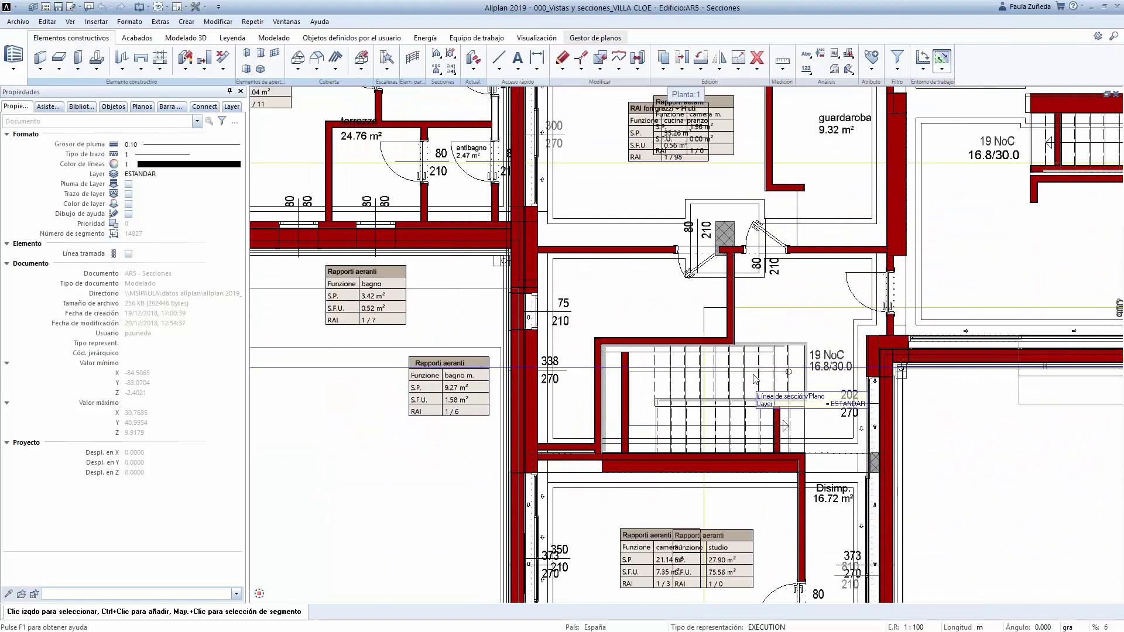
pyautogui.click(754, 377)
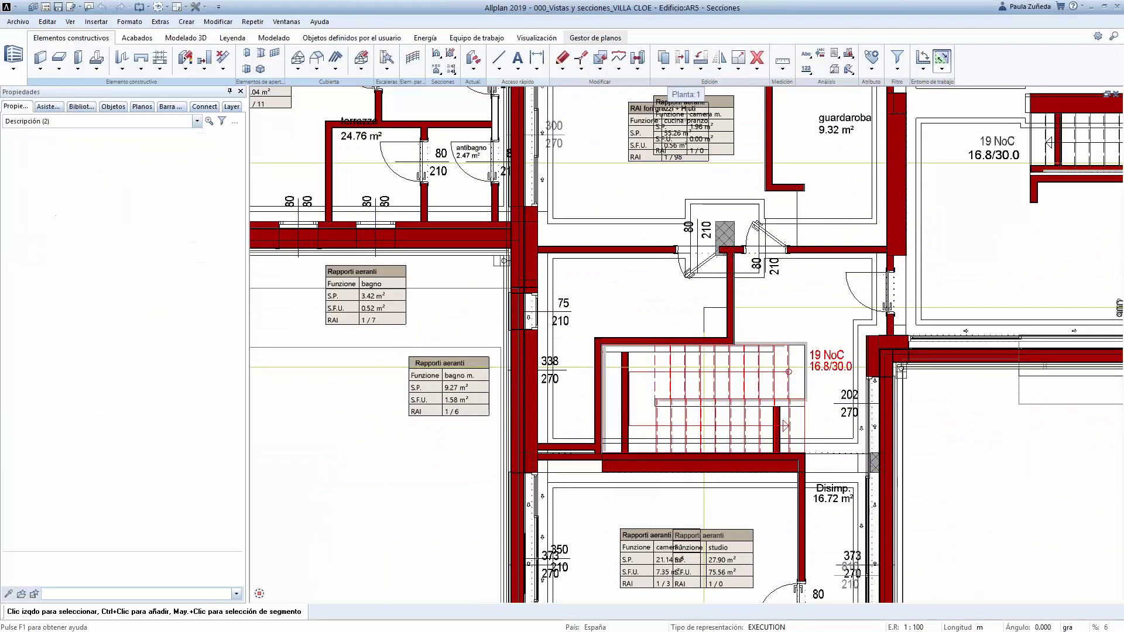
pyautogui.press('Delete')
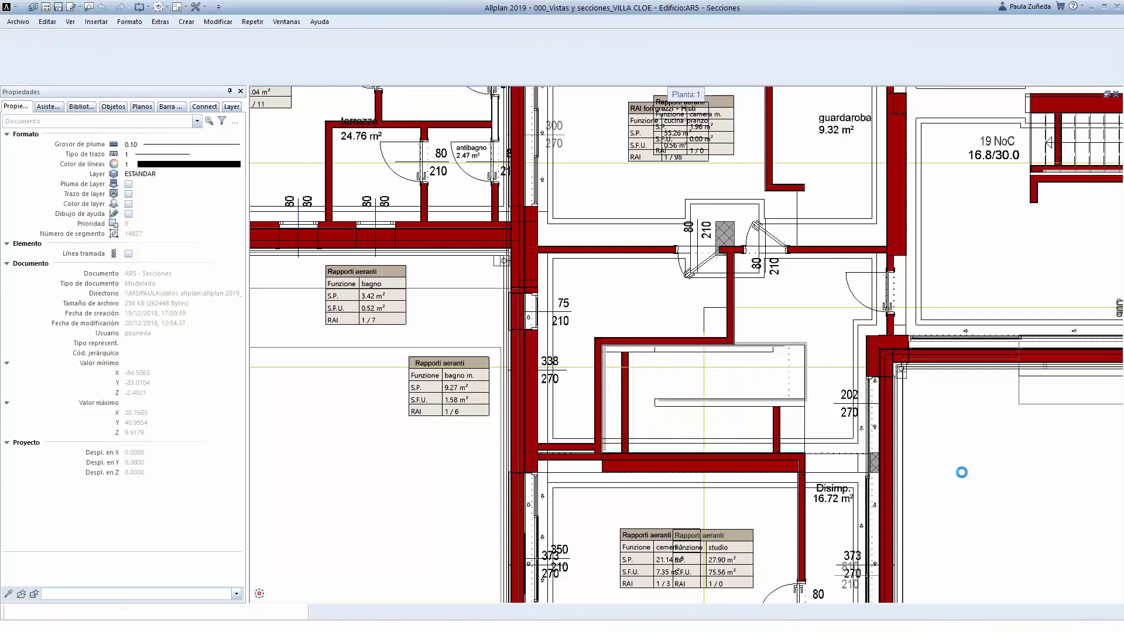
# Check the staircase area in Sección C - C and compare it with the floor plan
pyautogui.scroll(2, 801, 489)
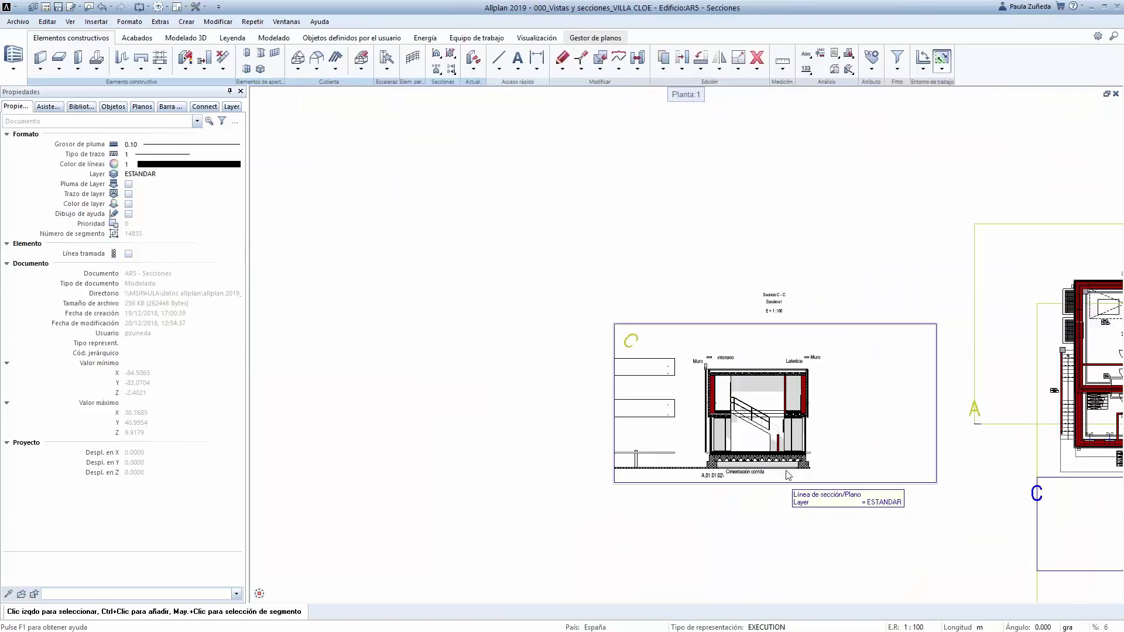
pyautogui.scroll(2, 788, 476)
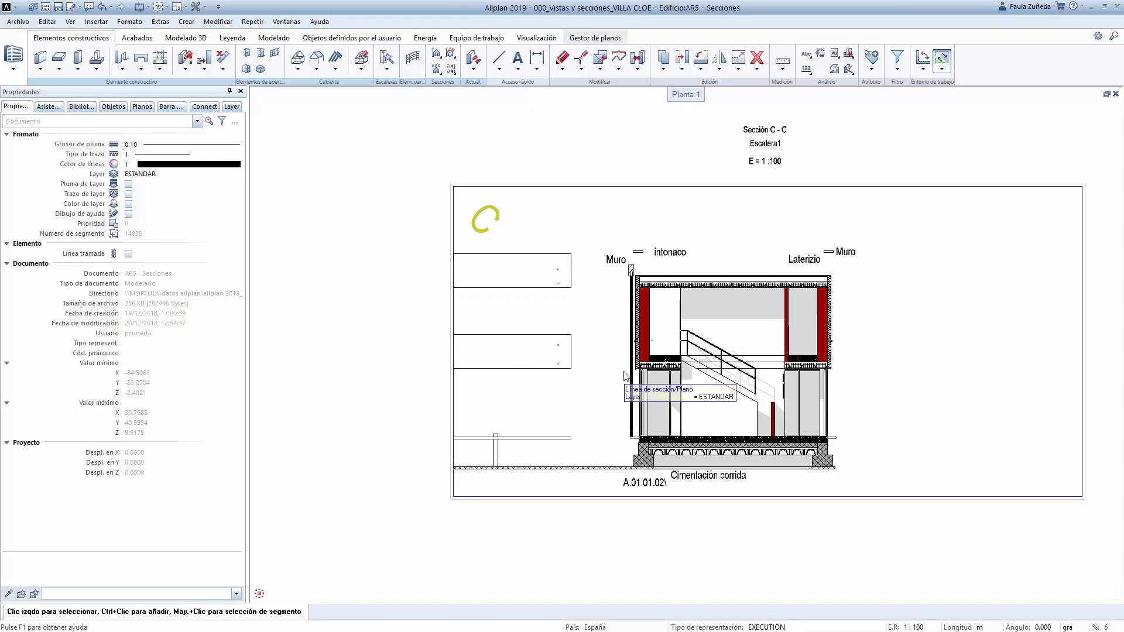
pyautogui.scroll(1, 642, 466)
pyautogui.scroll(1, 641, 462)
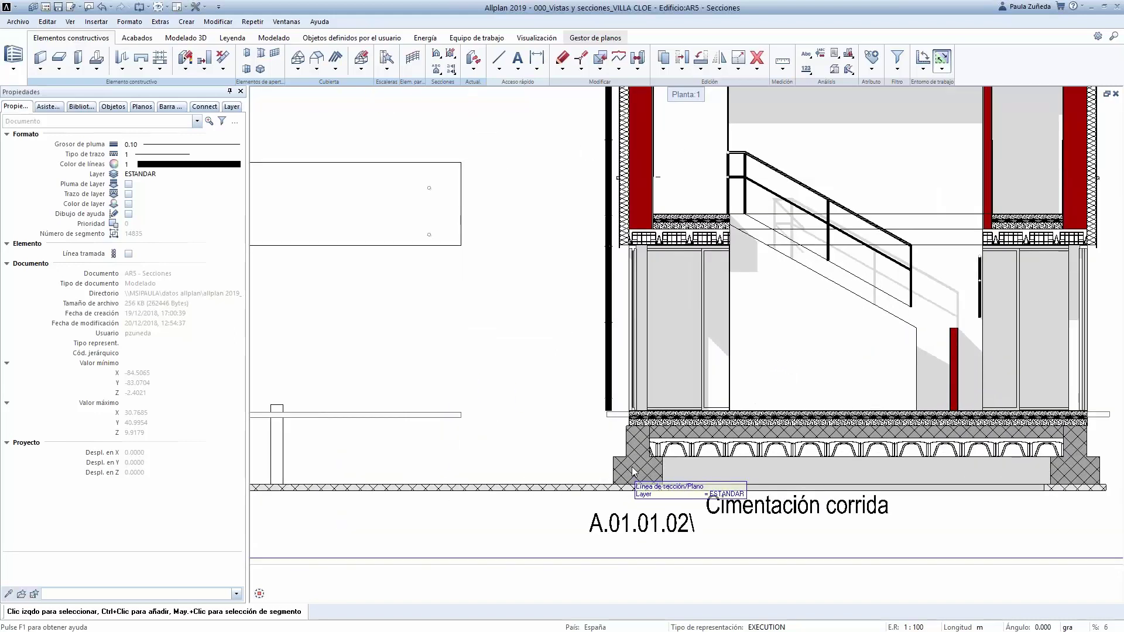
pyautogui.scroll(-3, 620, 427)
pyautogui.scroll(-5, 618, 424)
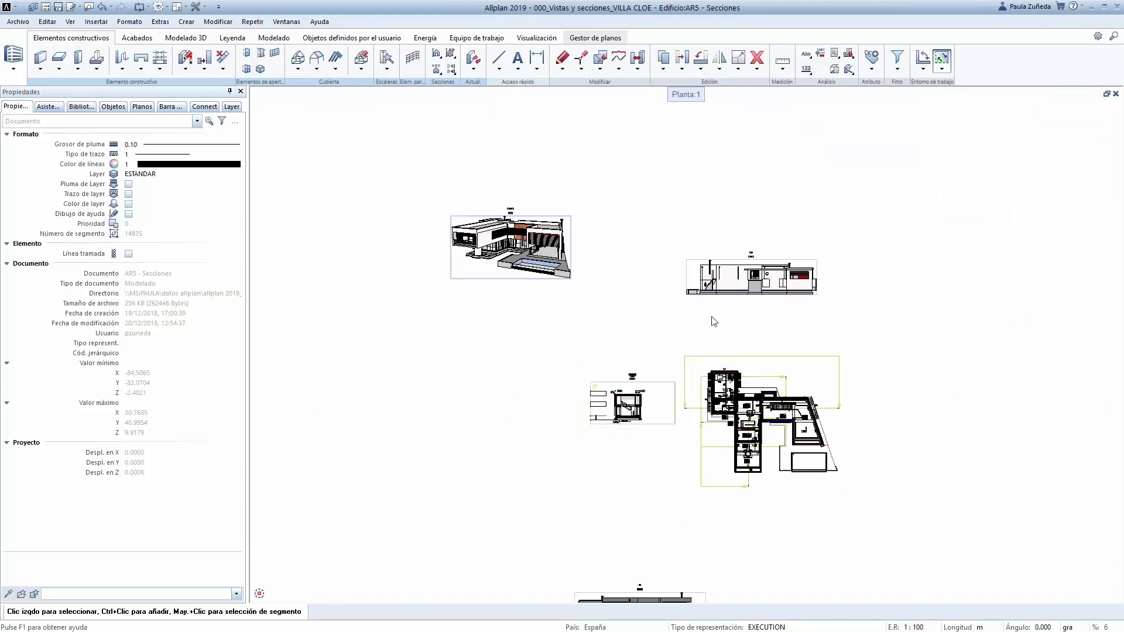
pyautogui.scroll(2, 755, 294)
pyautogui.scroll(1, 772, 337)
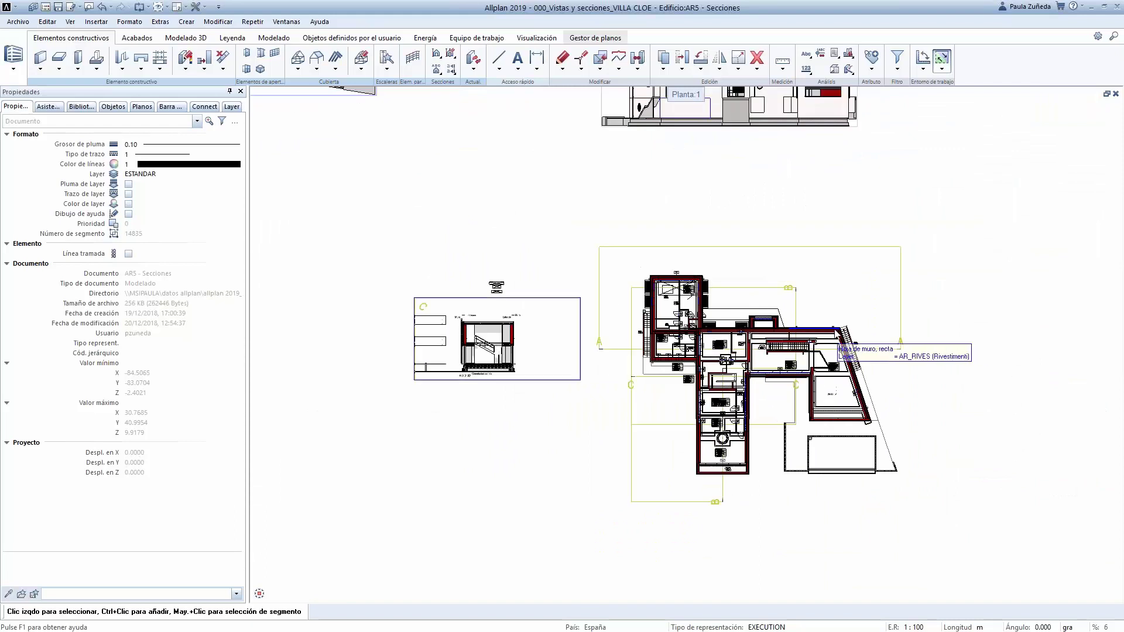
# Inspect the foundation and its associative labels at the base of Sección C - C
pyautogui.scroll(2, 456, 385)
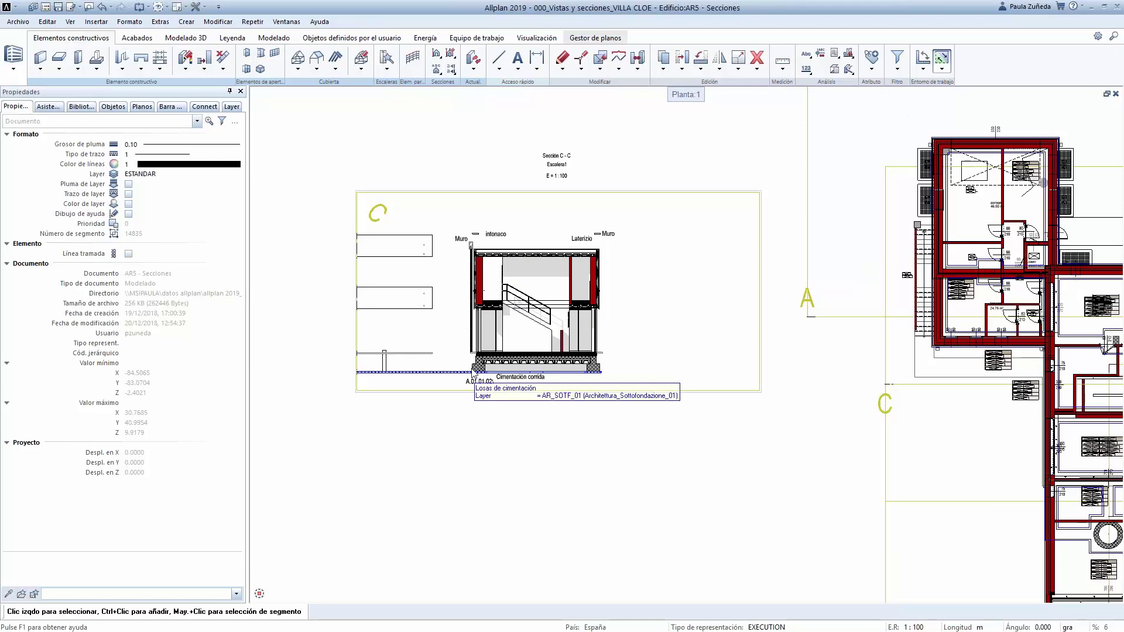
pyautogui.scroll(2, 474, 377)
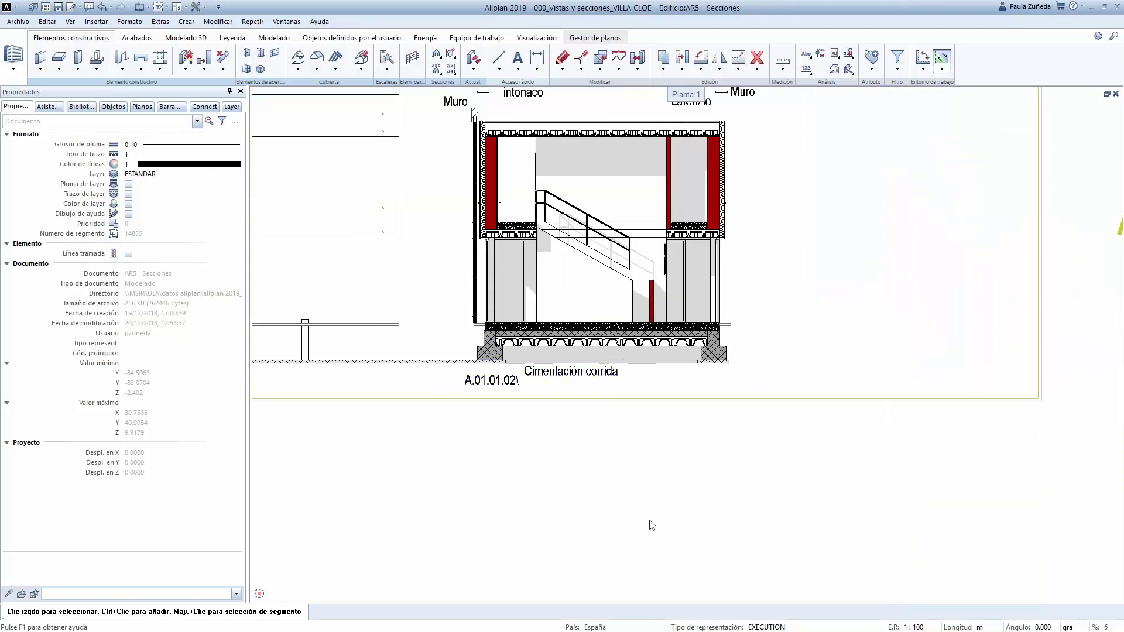
pyautogui.scroll(-1, 649, 522)
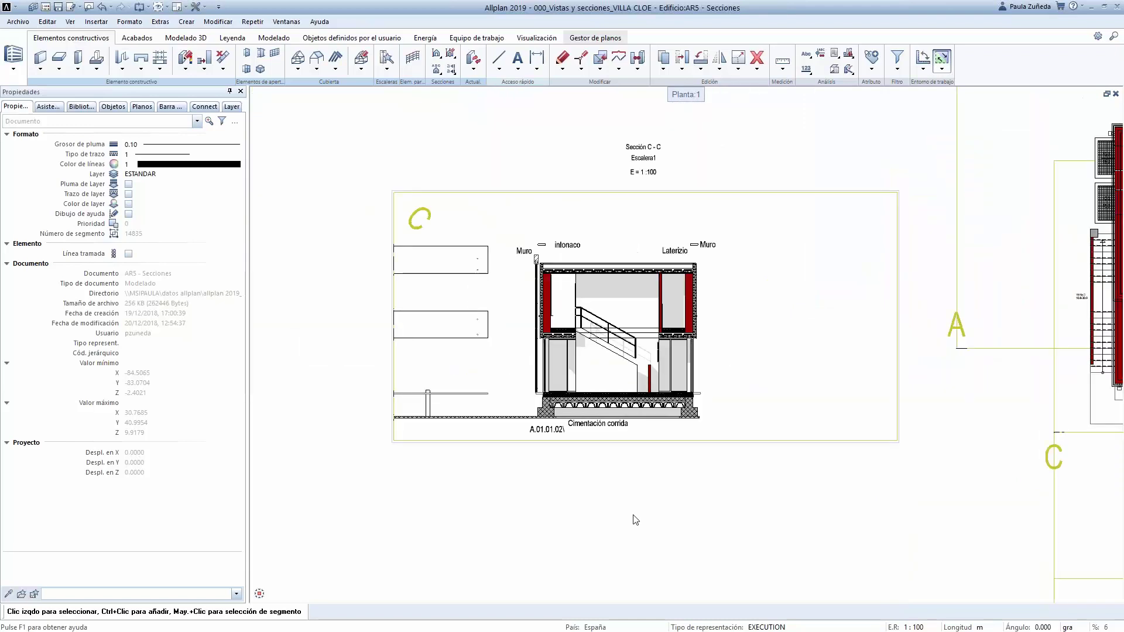
pyautogui.scroll(1, 546, 452)
pyautogui.scroll(2, 540, 385)
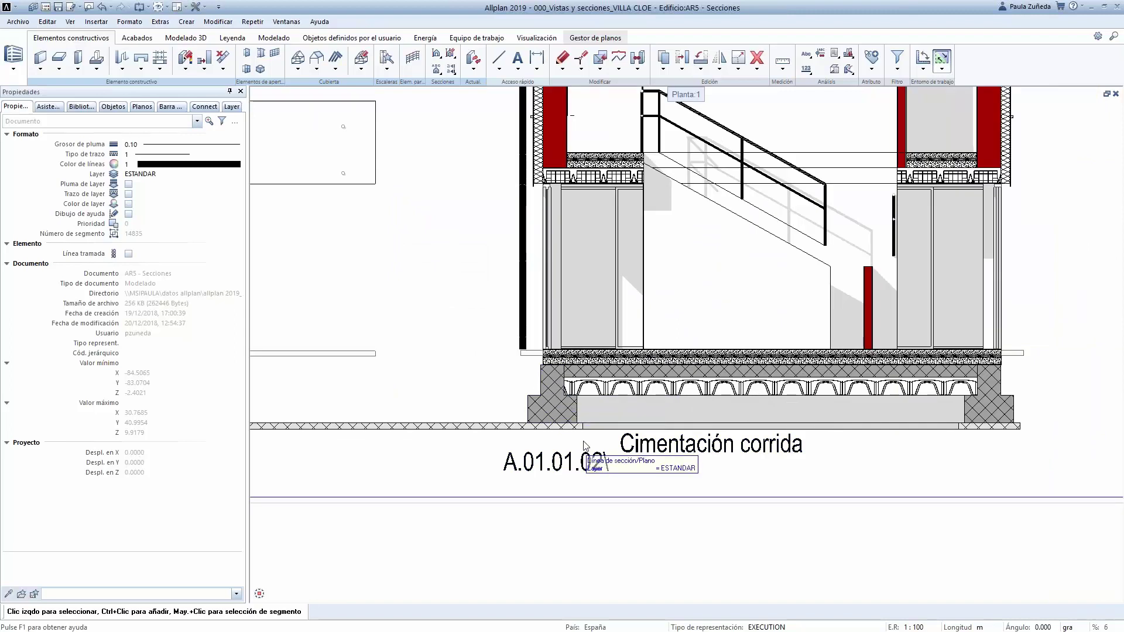
pyautogui.scroll(3, 547, 409)
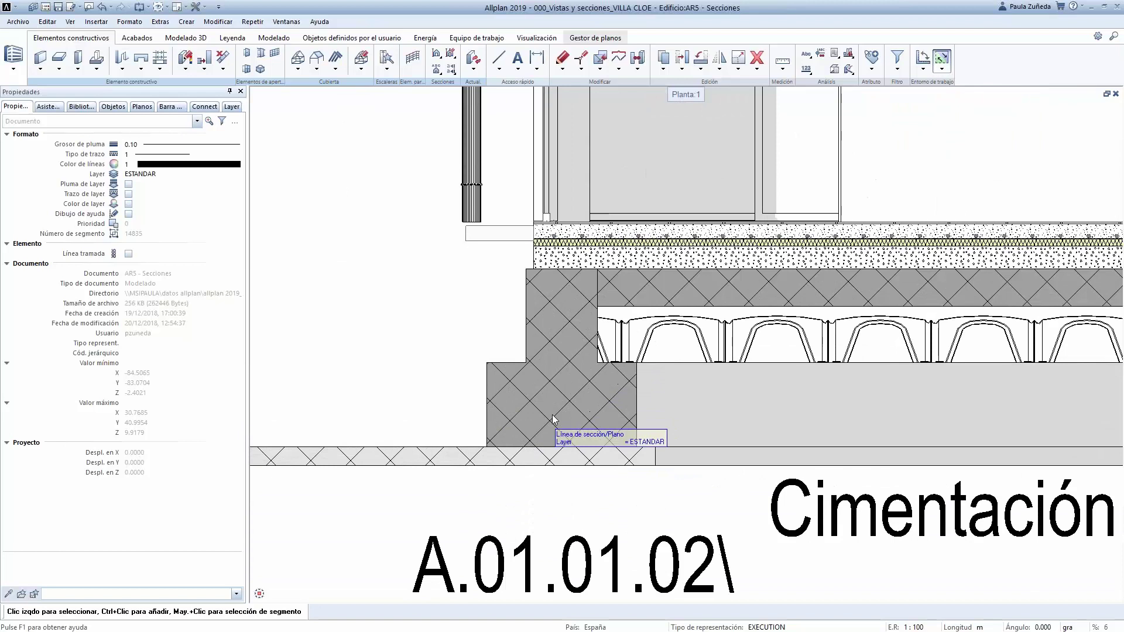
pyautogui.scroll(-5, 550, 420)
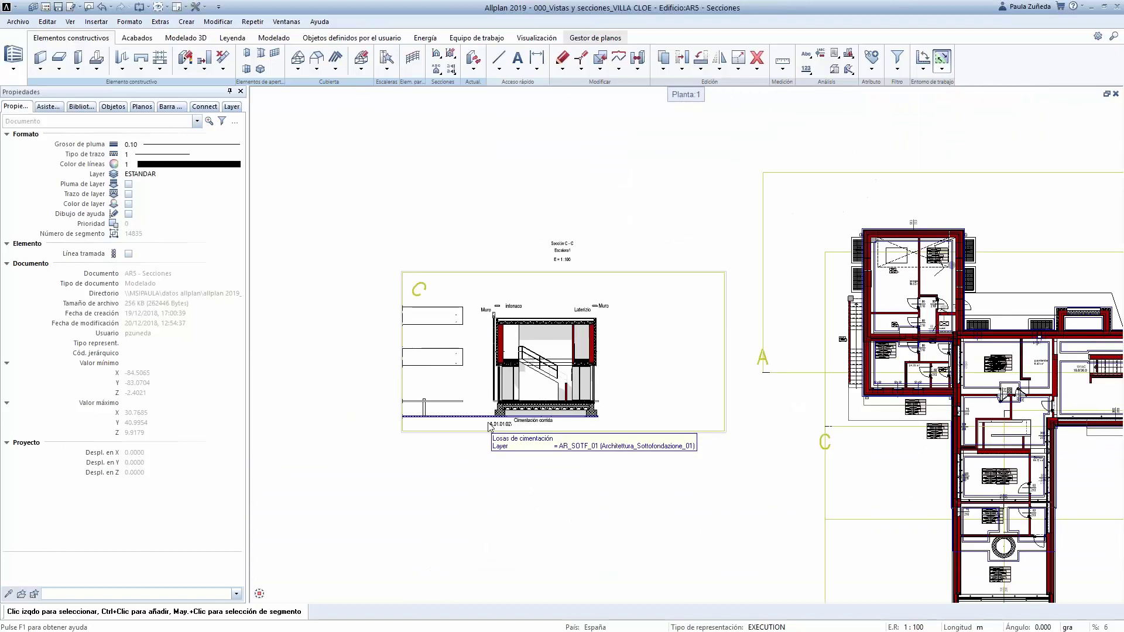
# Examine the foundation slab and its layered build-up in Sección C - C at close range and alongside the floor plan
pyautogui.scroll(-2, 491, 426)
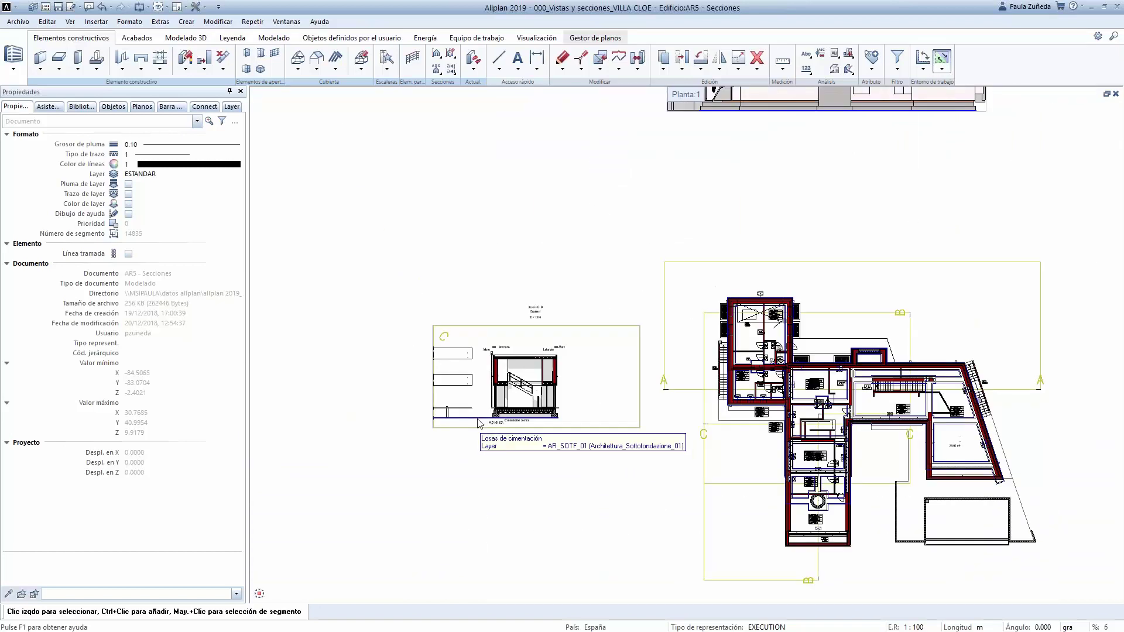
pyautogui.scroll(2, 478, 423)
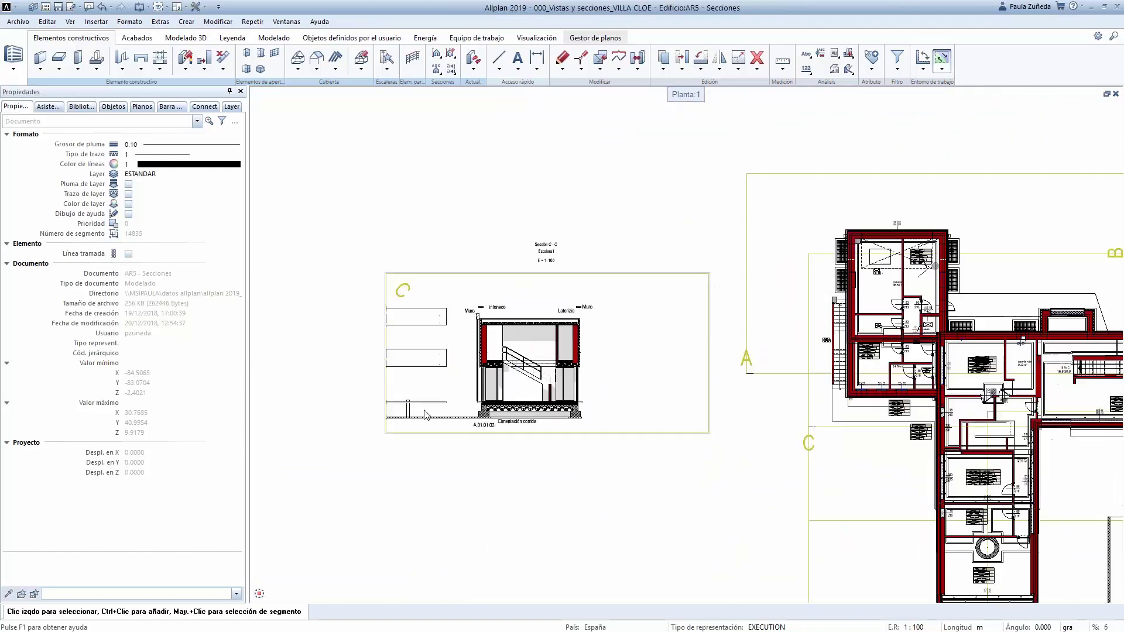
pyautogui.scroll(2, 425, 415)
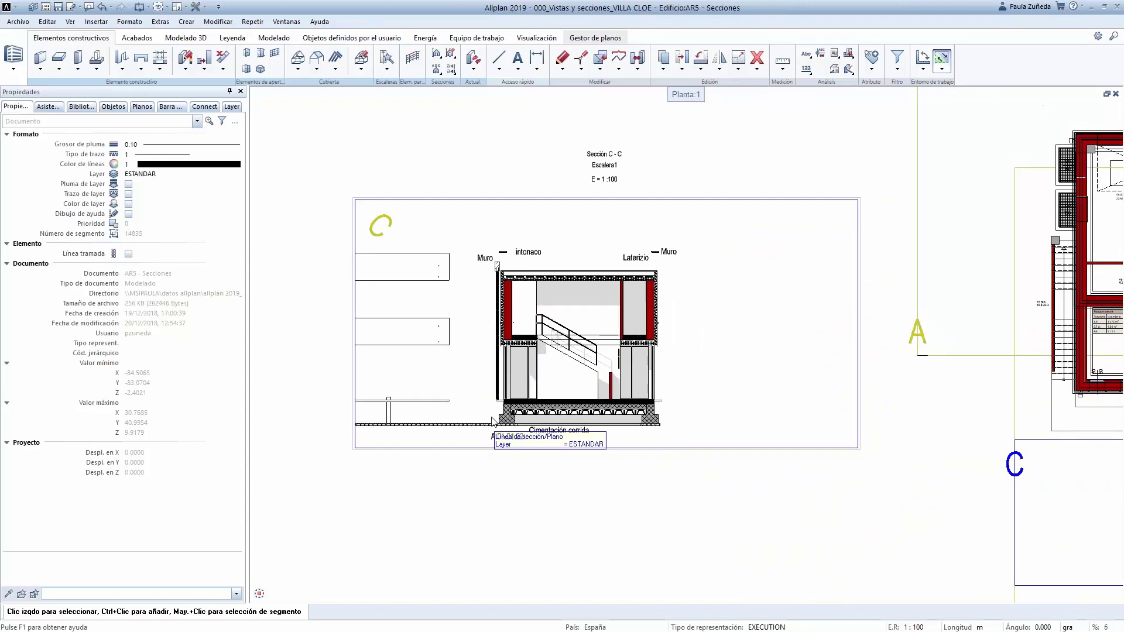
pyautogui.scroll(2, 494, 421)
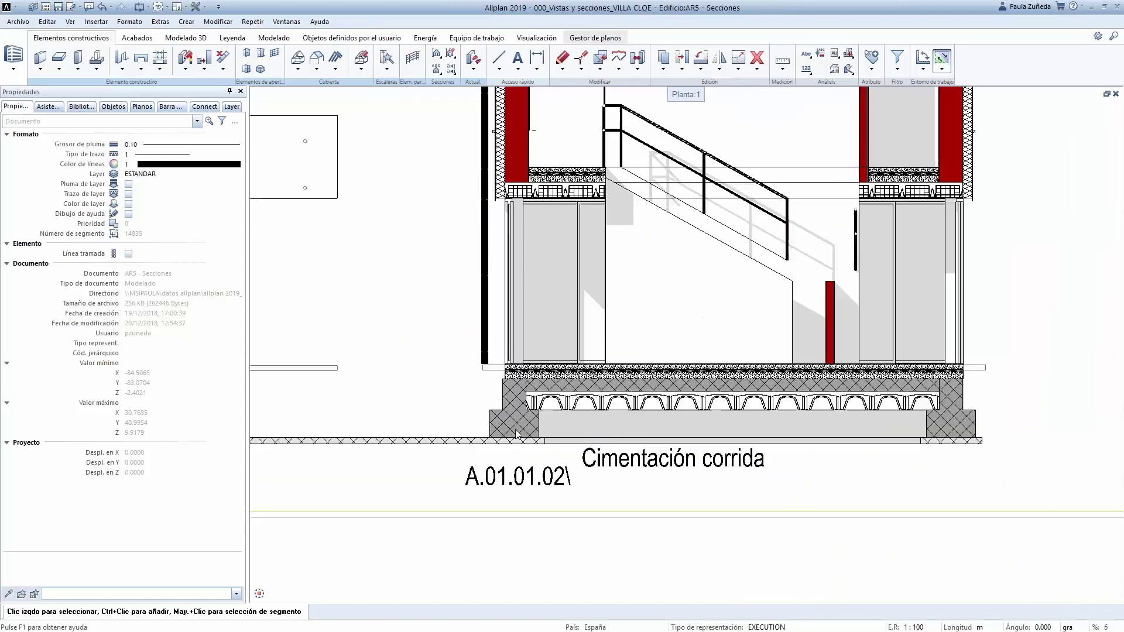
pyautogui.scroll(2, 507, 429)
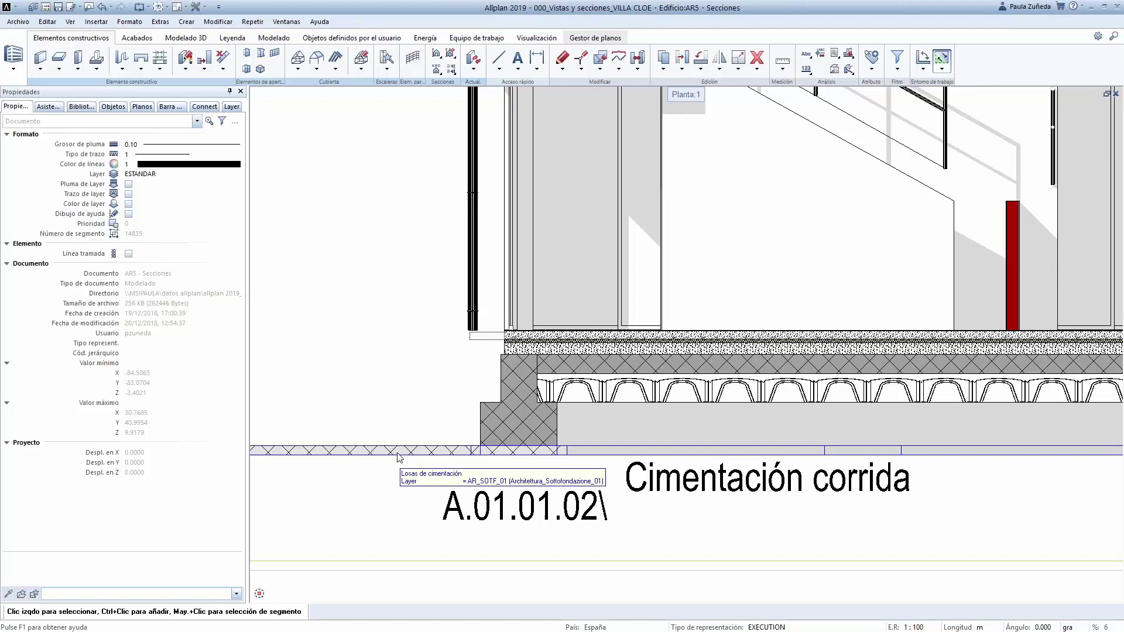
pyautogui.scroll(-3, 398, 456)
pyautogui.scroll(-4, 402, 455)
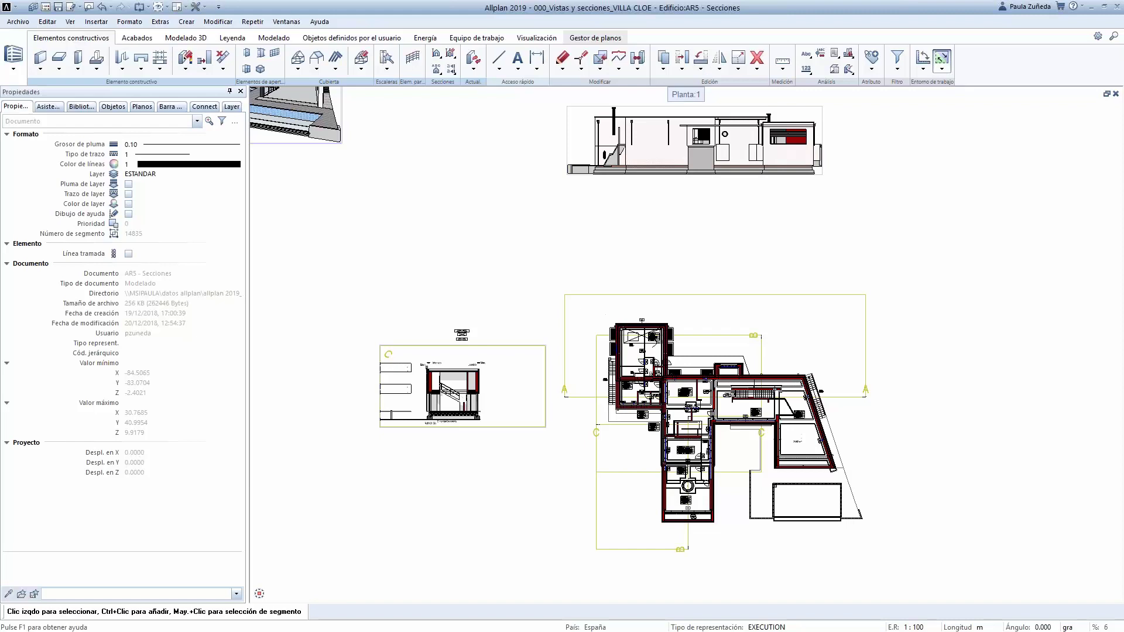
# Review the perspective definition of a free view in the view generation settings, then leave the command without placing a view
pyautogui.click(436, 53)
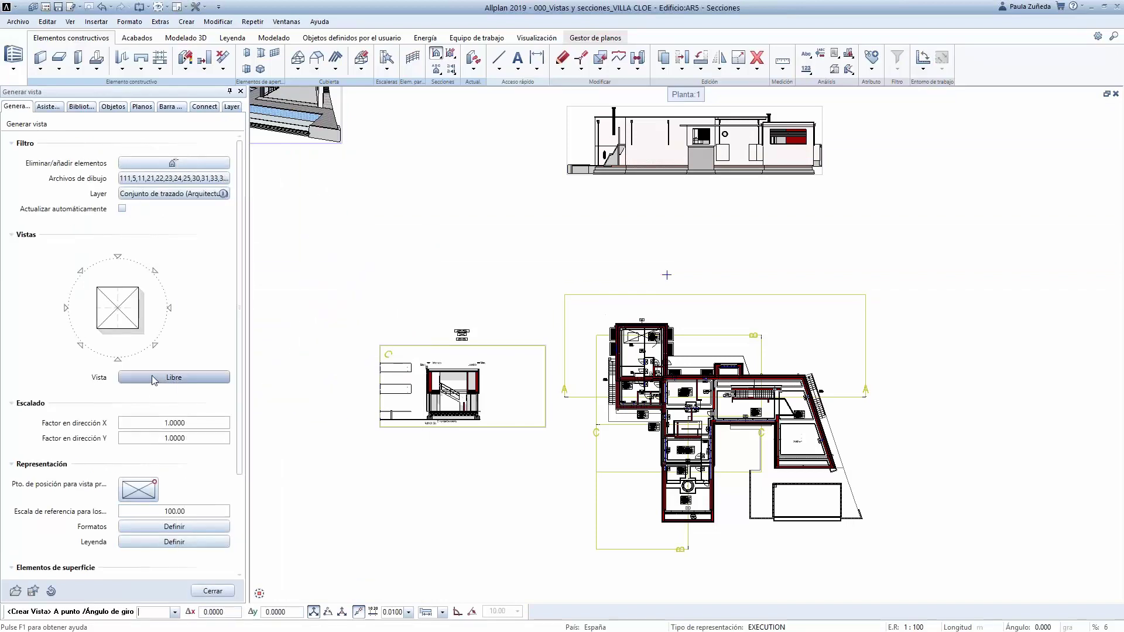
pyautogui.click(181, 379)
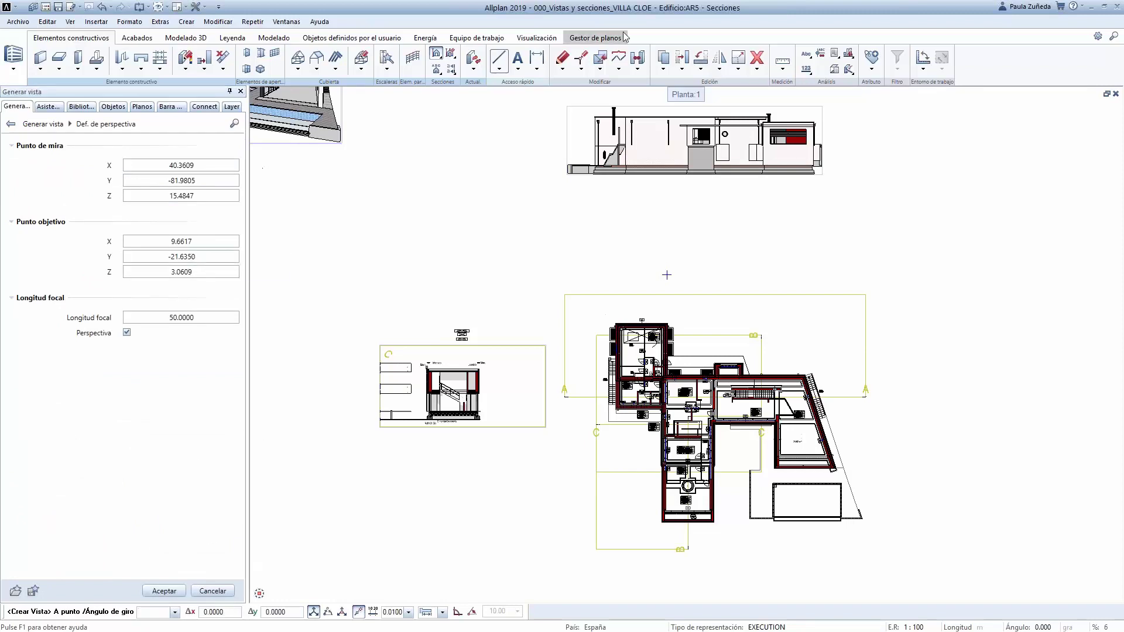
pyautogui.click(620, 415)
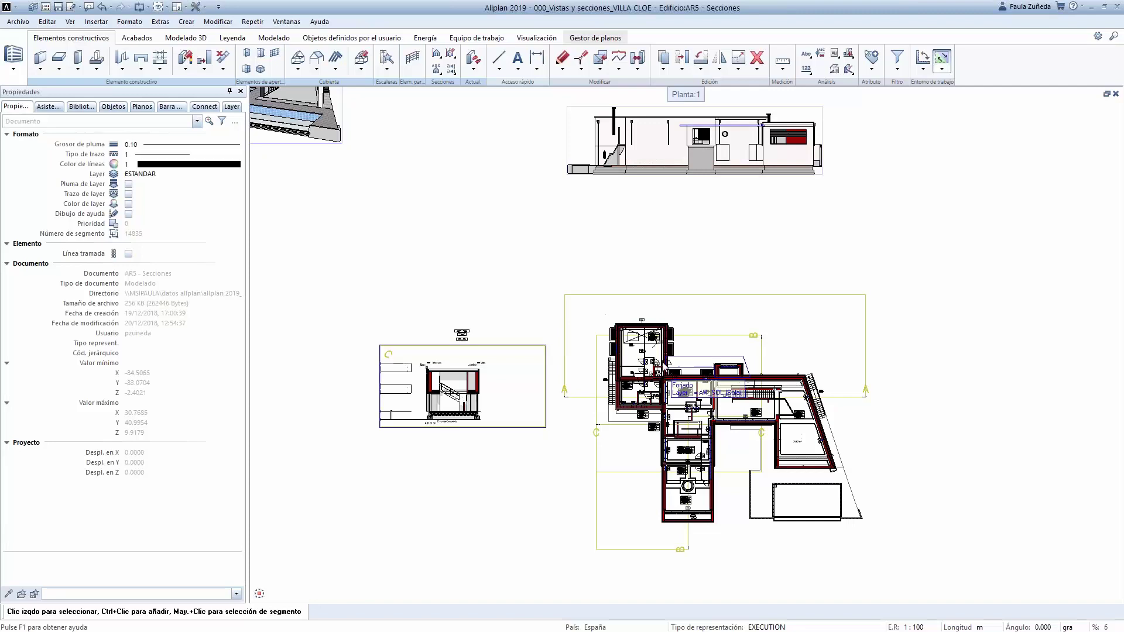
pyautogui.scroll(2, 805, 439)
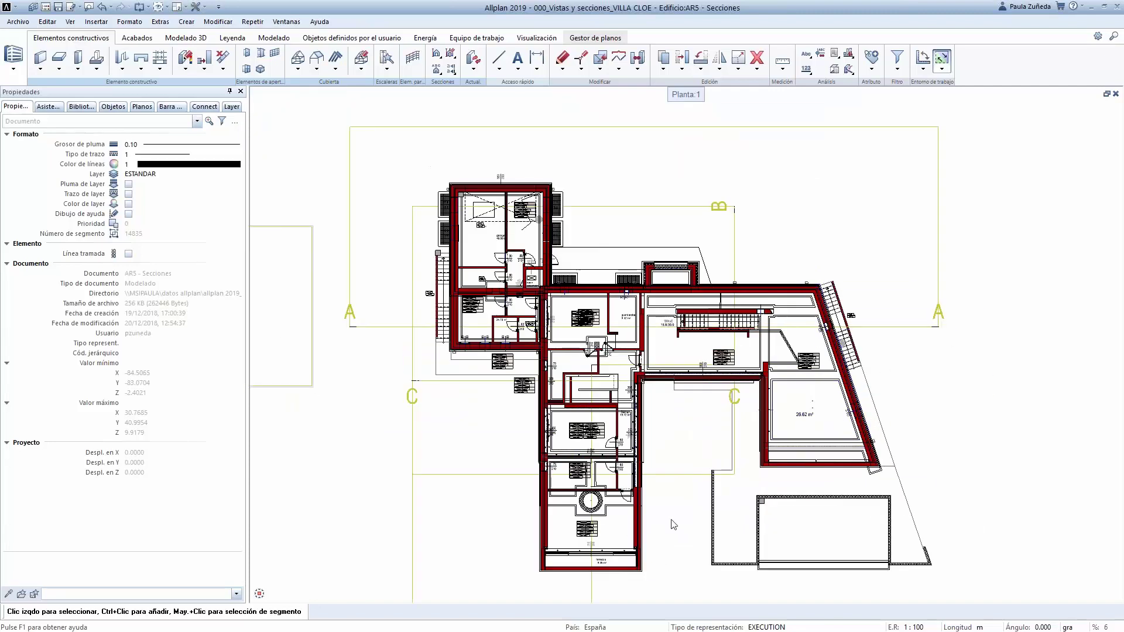
pyautogui.scroll(-2, 673, 523)
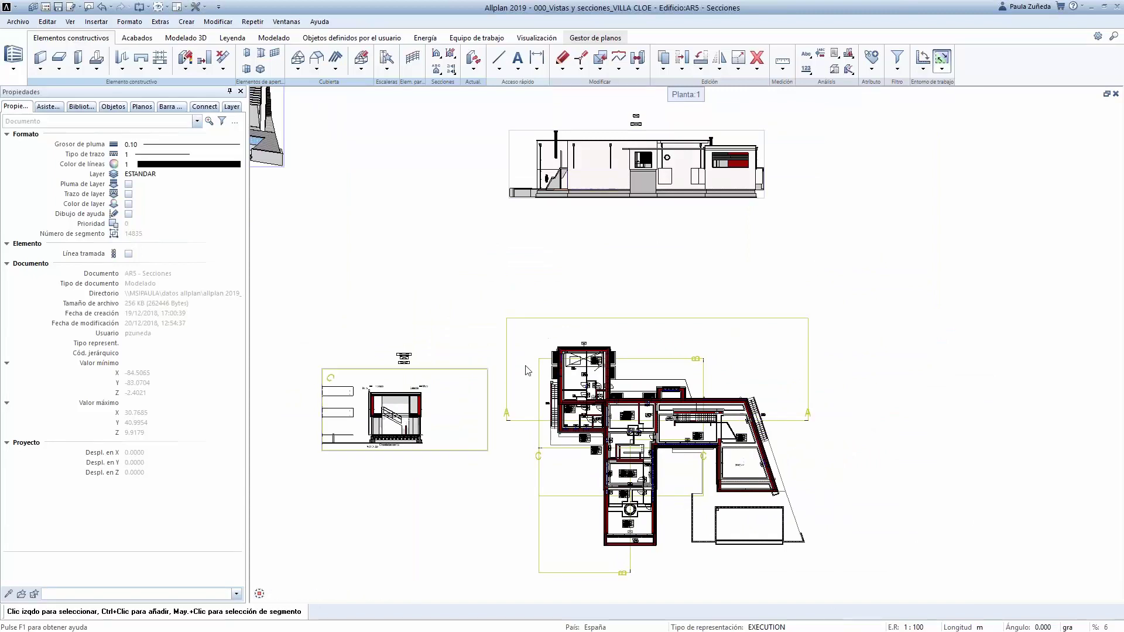
pyautogui.scroll(2, 836, 445)
pyautogui.scroll(-1, 561, 310)
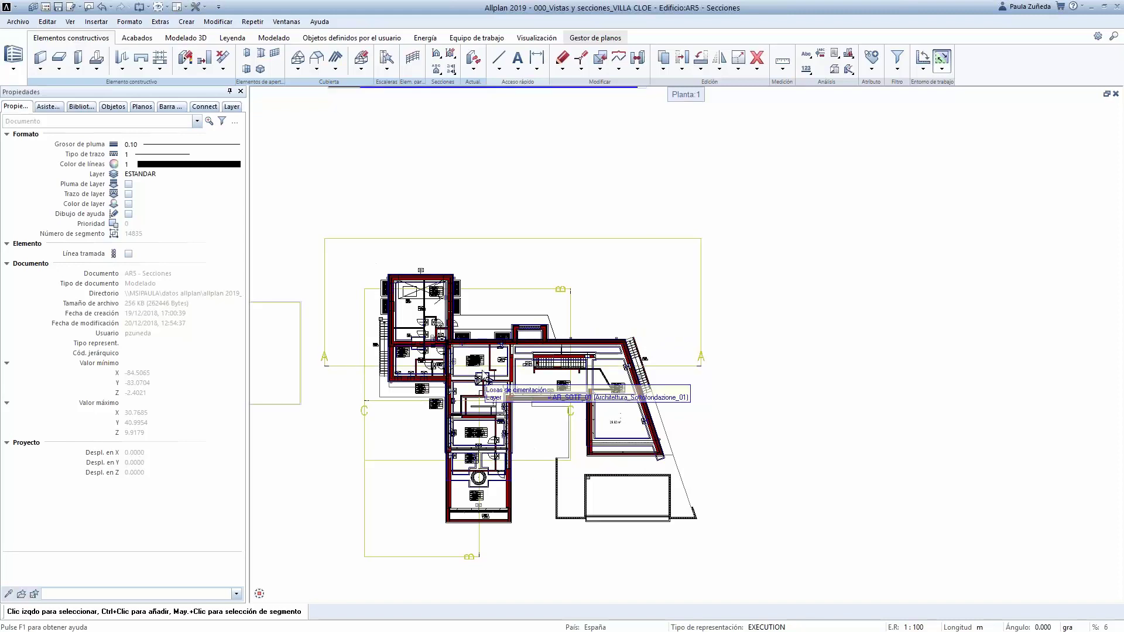
# Switch to the presentation at its PREGUNTAS slide
pyautogui.press('alt')
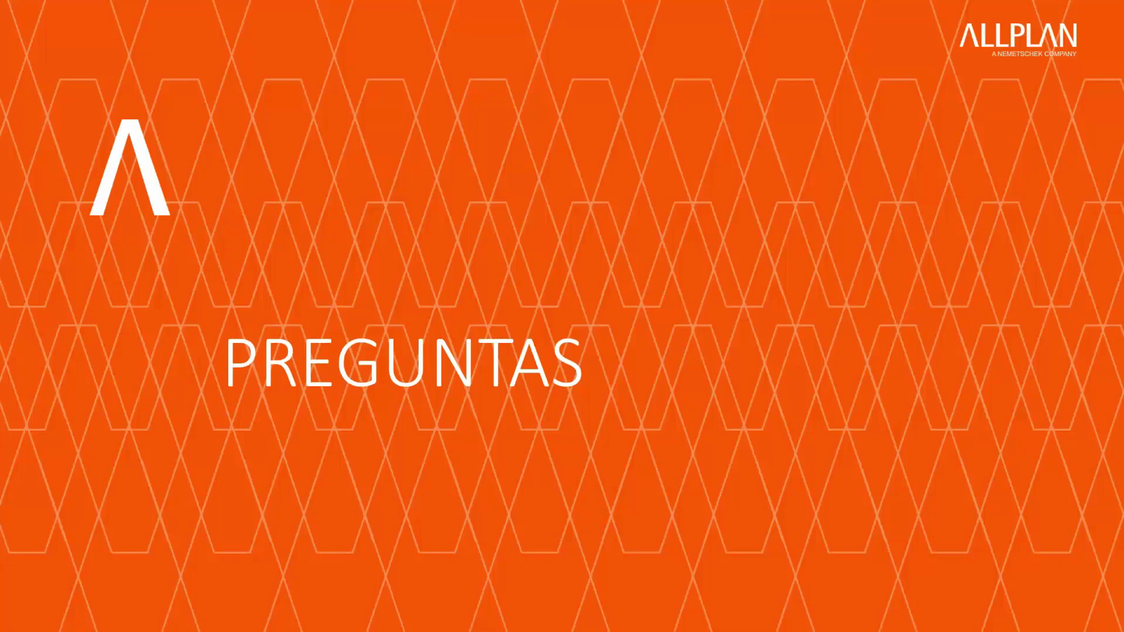